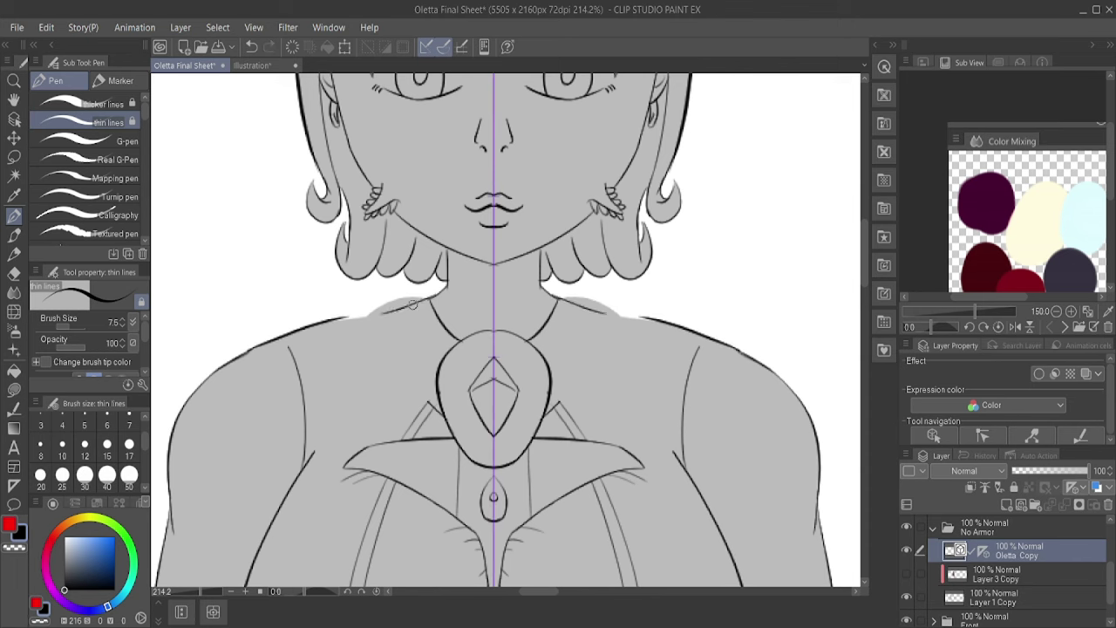
Step: Erase the brooch and chest armor lines on the unarmored figure, and redraw the neckline and upper strap lines with the thin lines pen
scroll(363, 375, down, 2)
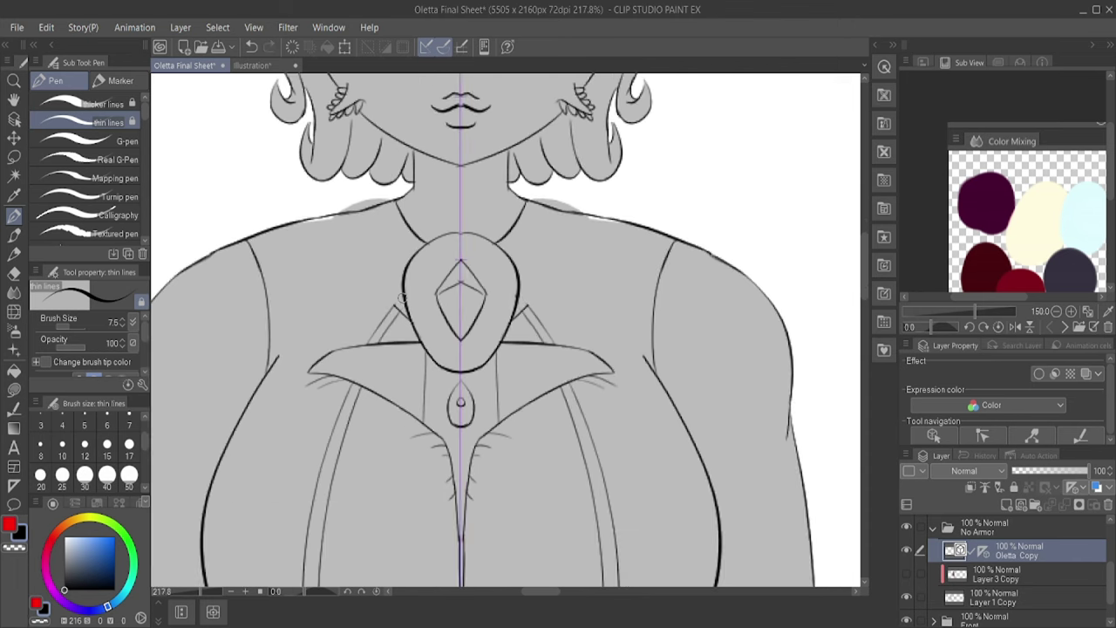
key(e)
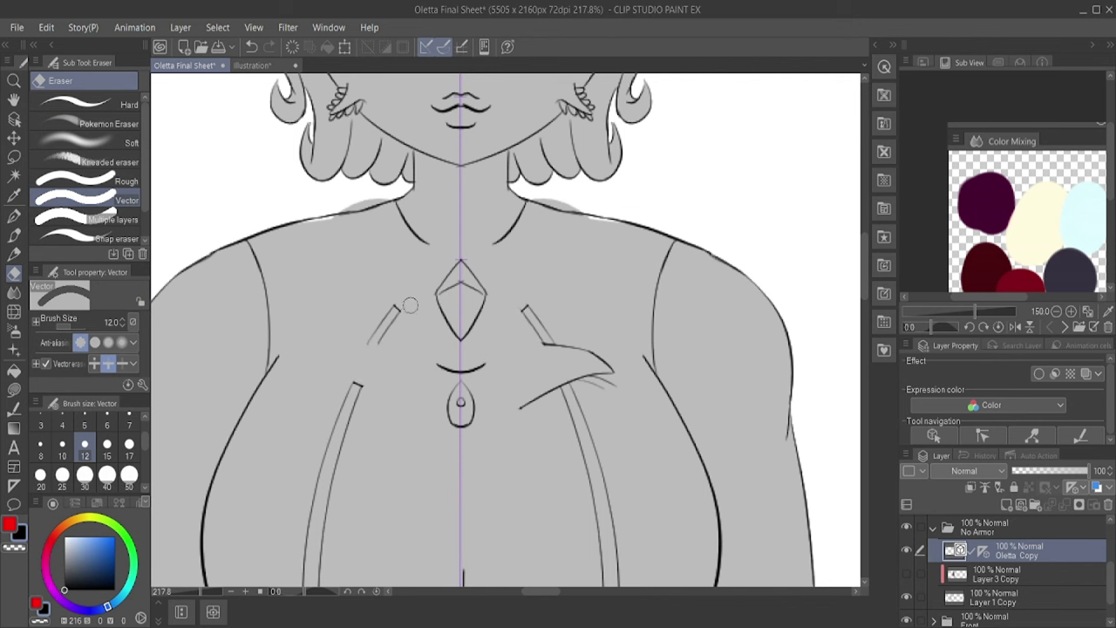
key(p)
drag(359, 387, 384, 337)
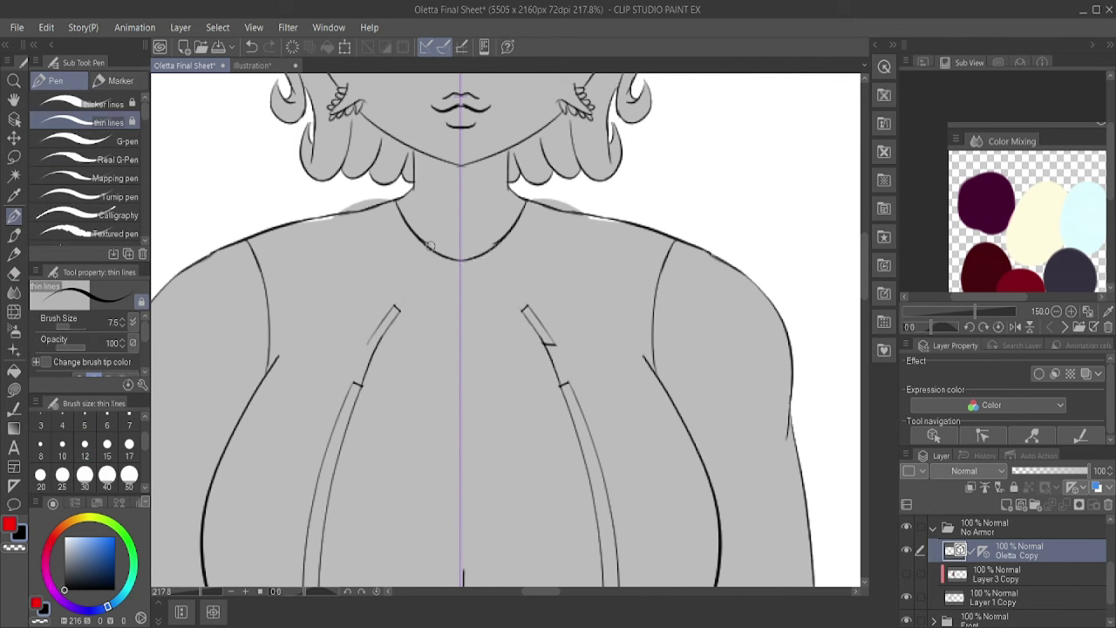
scroll(440, 262, up, 1)
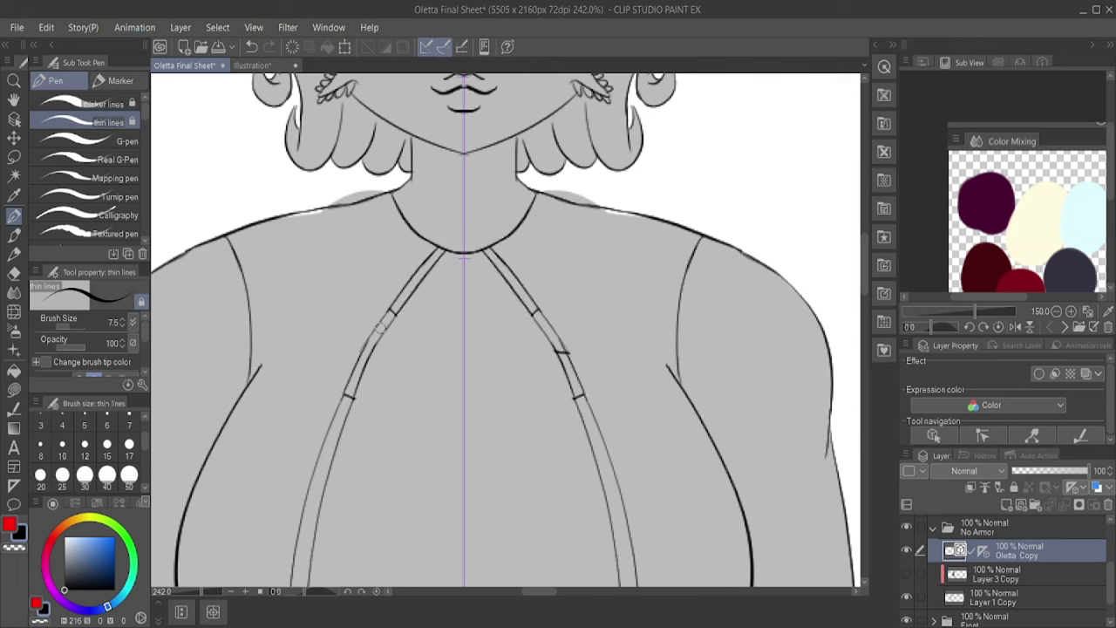
Step: Clean up the short cross lines at the strap joints using the Vector eraser at size 4
scroll(468, 348, up, 6)
key(e)
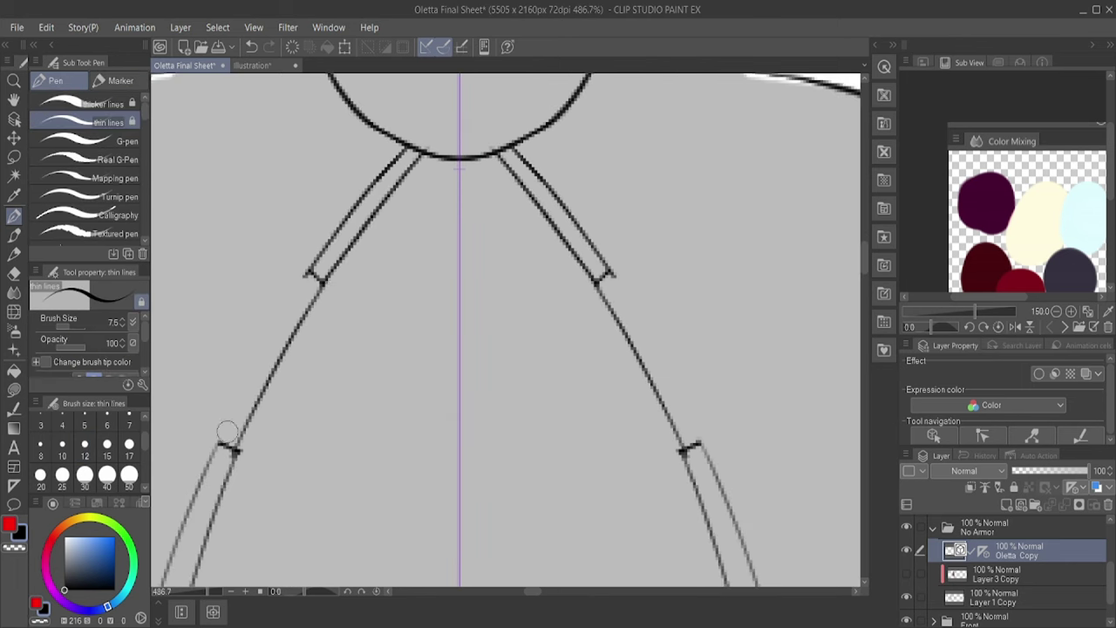
click(62, 455)
Step: Erase the narrow vertical lines of the armor's center piece on the unarmored figure's chest, down to the waistband
scroll(479, 332, down, 10)
scroll(488, 256, up, 8)
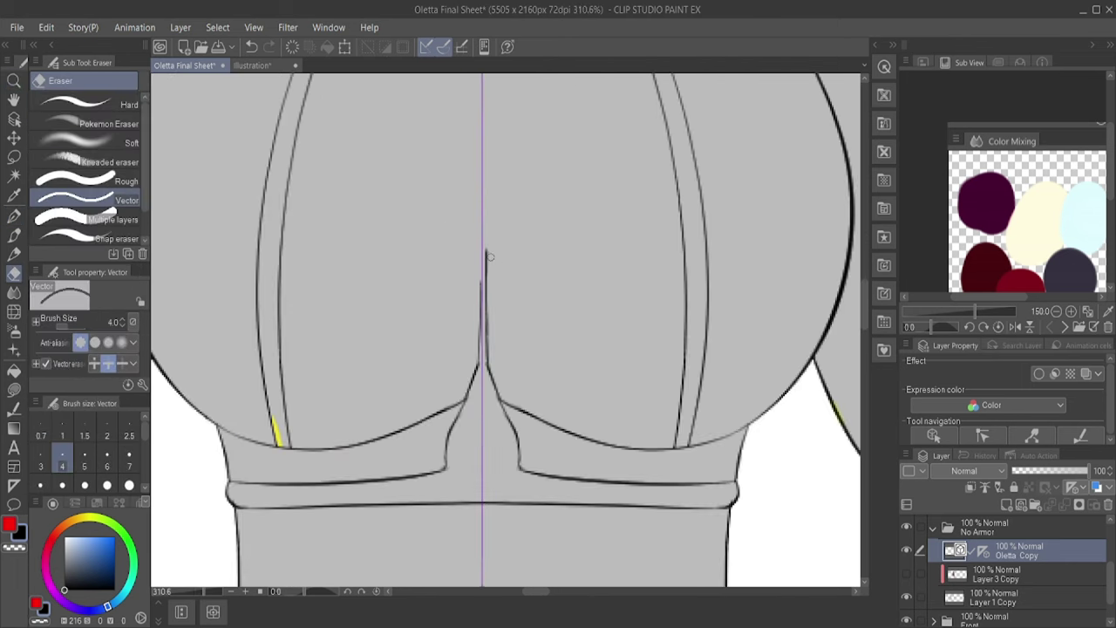
key(/)
scroll(475, 307, down, 8)
scroll(541, 301, up, 8)
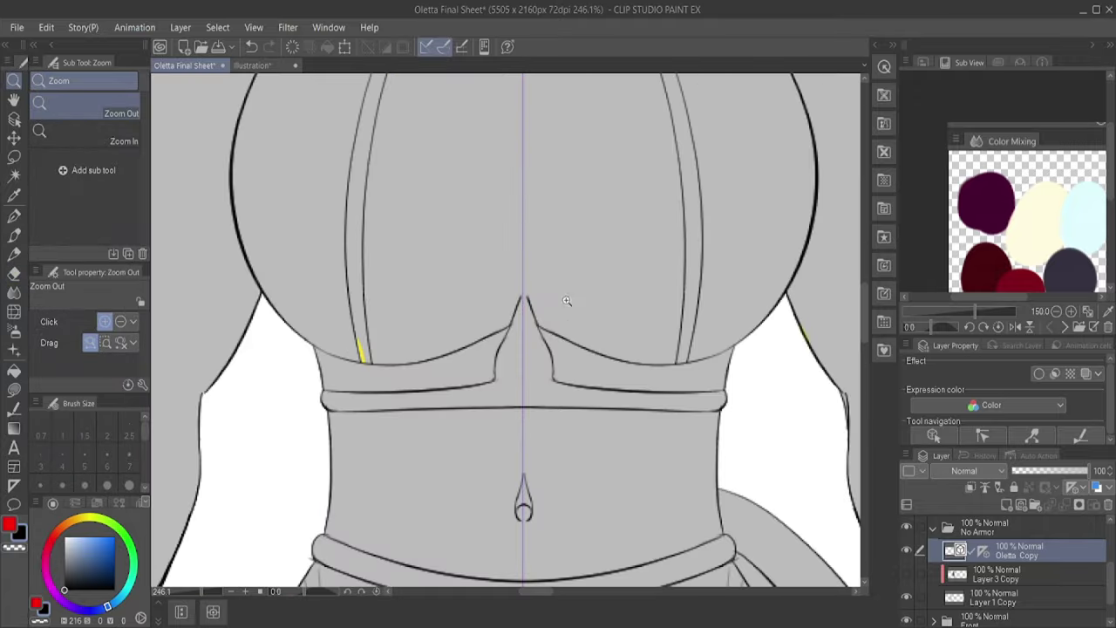
key(e)
click(515, 305)
click(540, 345)
Step: Draw an arched band edge across the armored figure's lower center piece and touch up its color in blue on Layer 3 Copy 2
key(/)
scroll(523, 322, down, 8)
scroll(371, 397, up, 8)
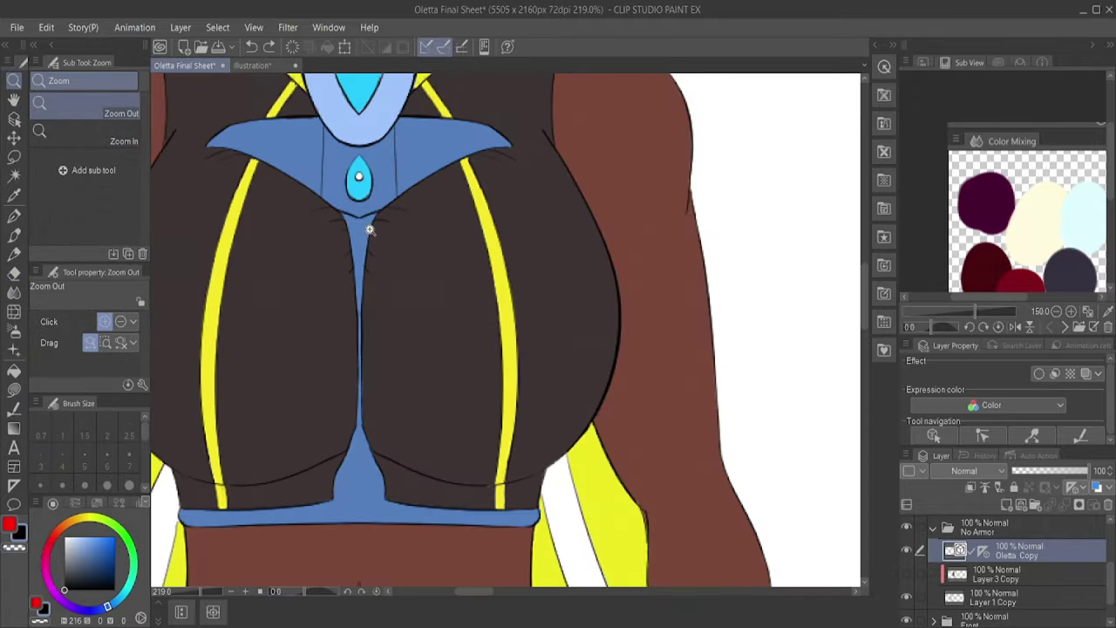
scroll(370, 397, up, 3)
key(p)
ctrl+shift+click(356, 434)
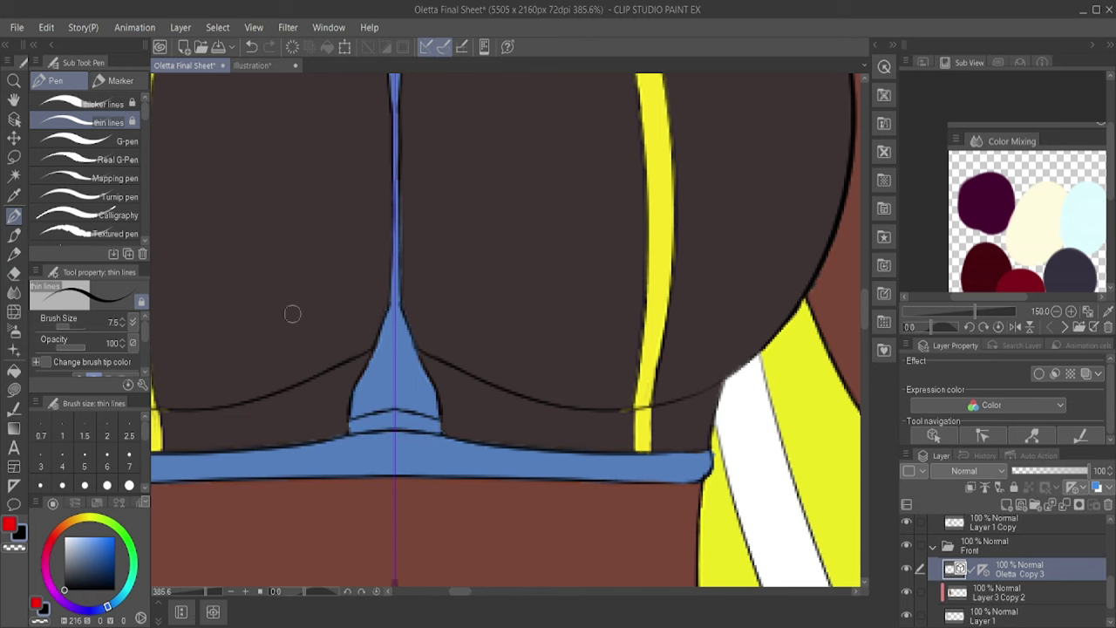
key(b)
ctrl+shift+click(383, 419)
drag(397, 419, 359, 422)
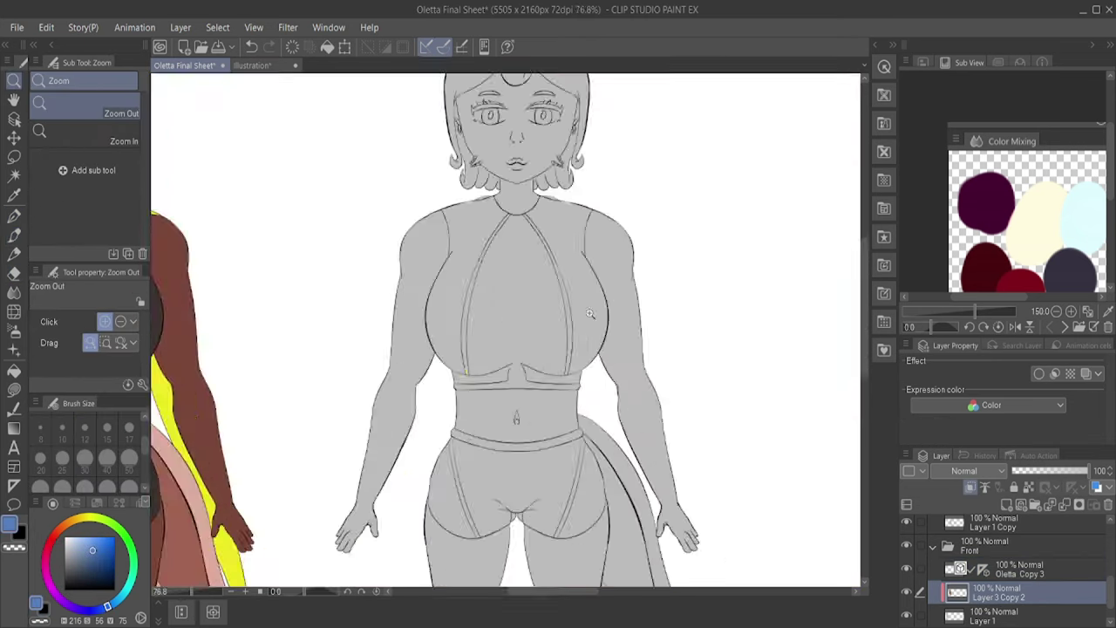
Step: Replace the unarmored figure's lower center piece outline with a continuous curved line above an arched band edge
scroll(480, 365, up, 5)
ctrl+shift+click(481, 365)
key(e)
mouse_move(433, 423)
mouse_down()
mouse_move(536, 421)
mouse_move(456, 386)
mouse_up()
key(p)
scroll(456, 387, down, 5)
scroll(508, 442, up, 4)
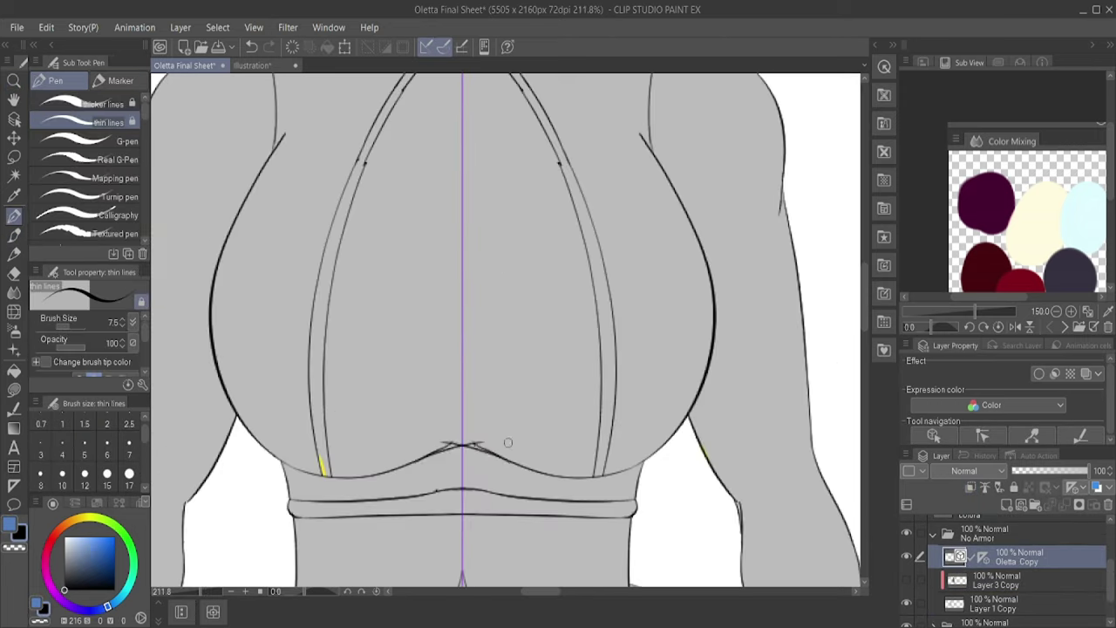
Step: Trim the crossing line ends at the top's lower center and clean up the base color around the shoulders on Layer 1 Copy
scroll(467, 208, down, 5)
scroll(474, 304, up, 5)
key(e)
ctrl+shift+click(473, 304)
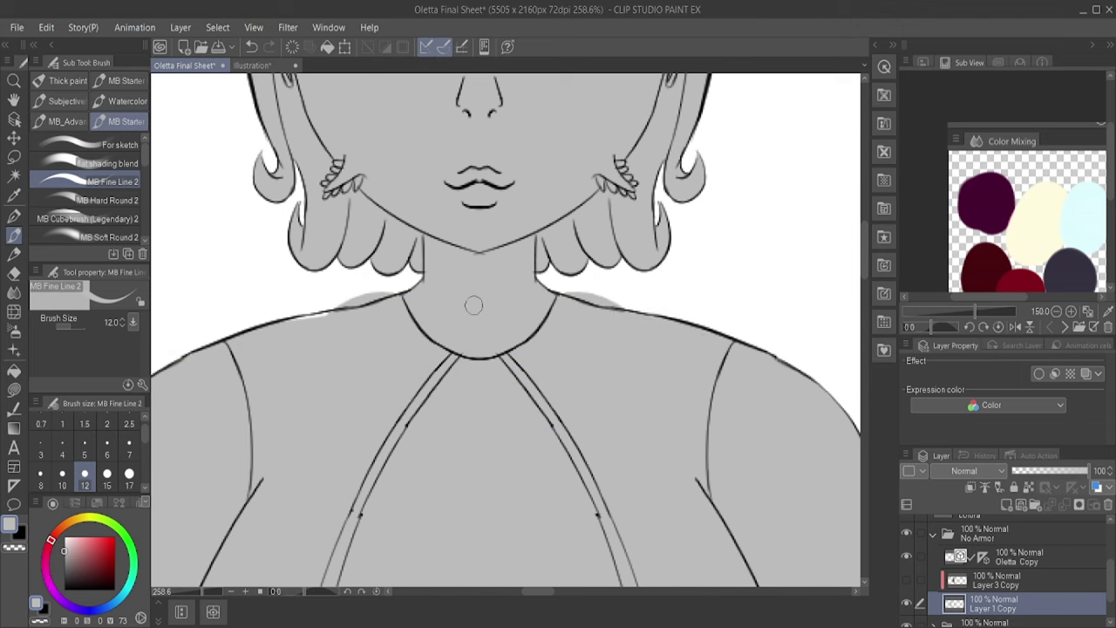
scroll(387, 289, down, 5)
scroll(510, 288, up, 4)
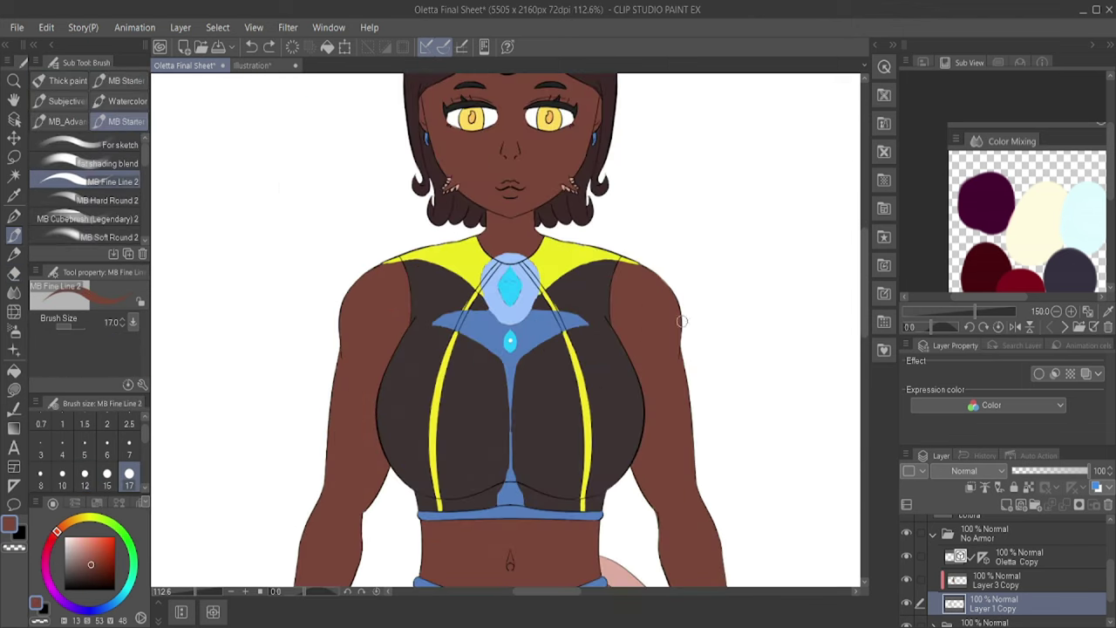
Step: Clean up the color at the unarmored figure's shoulders and recolor the top's panels dark brown over the armor colors
key(u)
ctrl+shift+click(634, 277)
key(w)
click(558, 393)
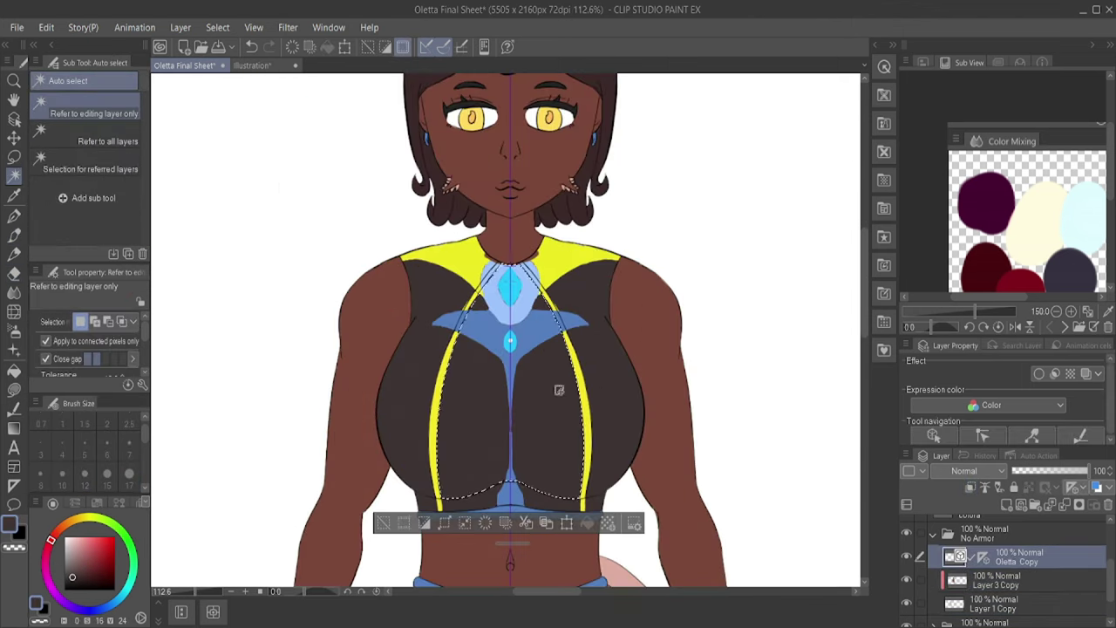
key(e)
key(Delete)
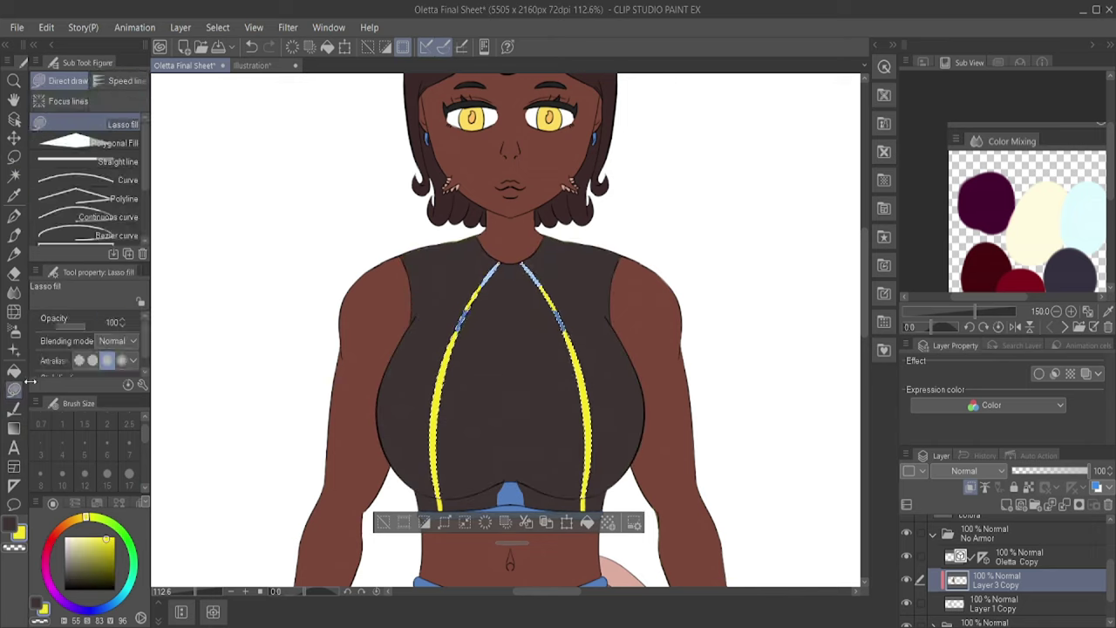
Step: Fill the unarmored top's straps solid yellow, cover the leftover blue center patch, and save the document
scroll(554, 353, down, 5)
scroll(553, 353, up, 8)
key(e)
drag(481, 367, 261, 316)
key(slash)
scroll(551, 315, down, 9)
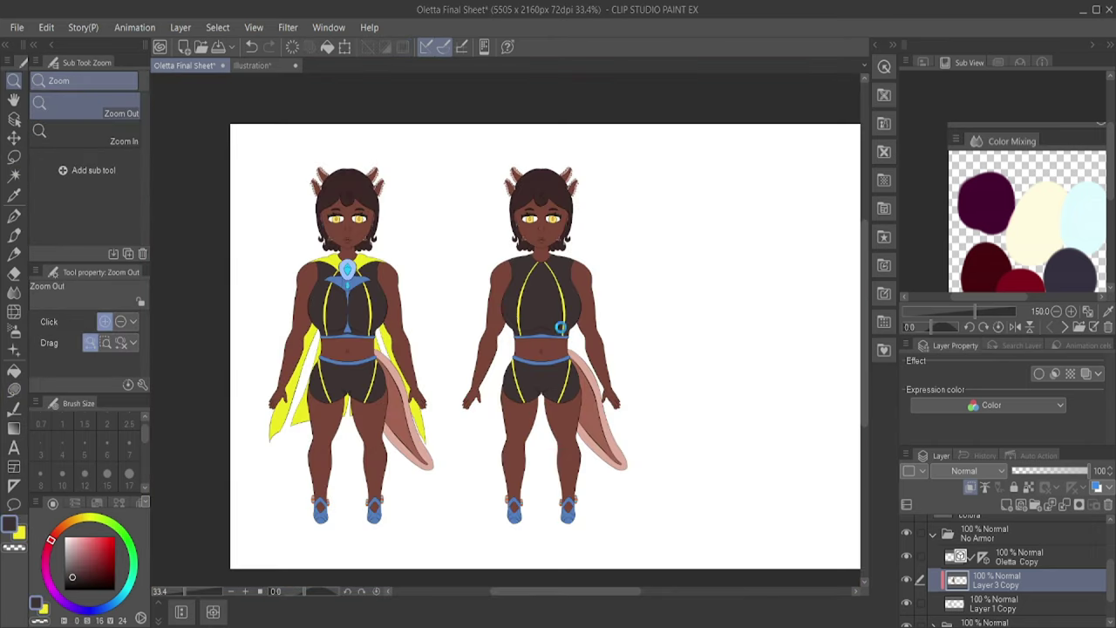
scroll(551, 315, up, 1)
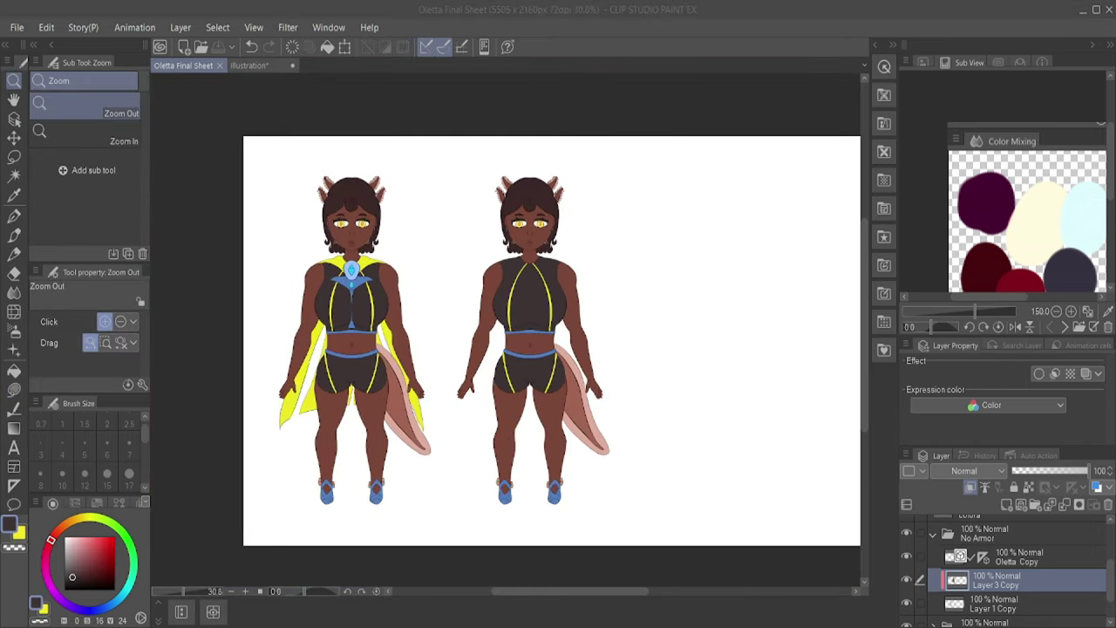
Step: Lower the Sword 1 Copy sketch layer to 35% opacity and set up a new line layer above it with a vertical symmetry ruler
scroll(383, 312, down, 2)
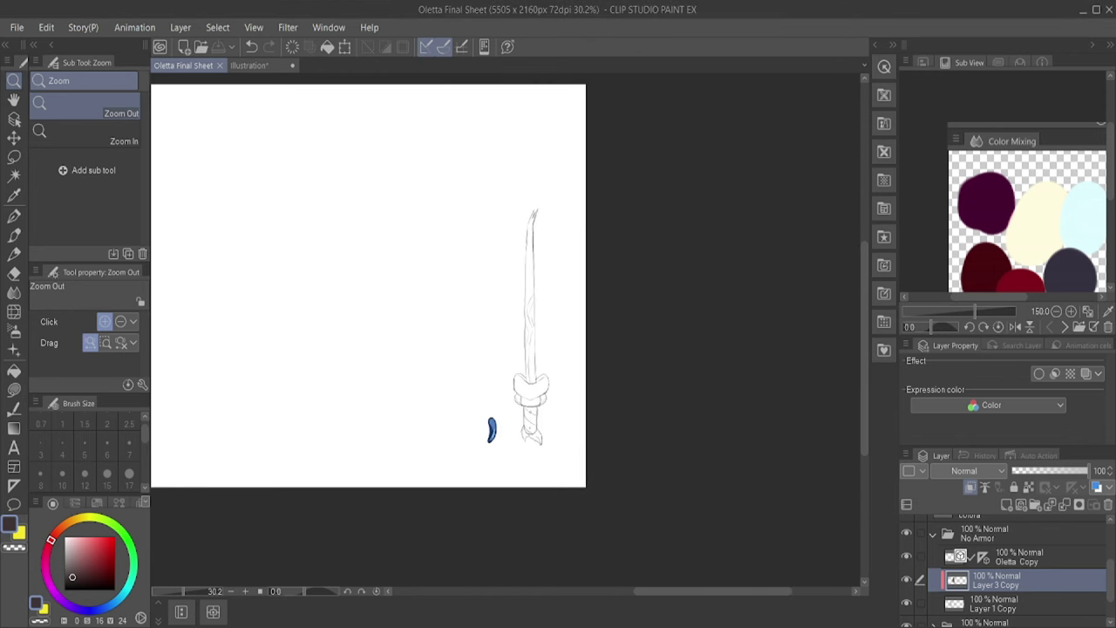
scroll(610, 306, up, 5)
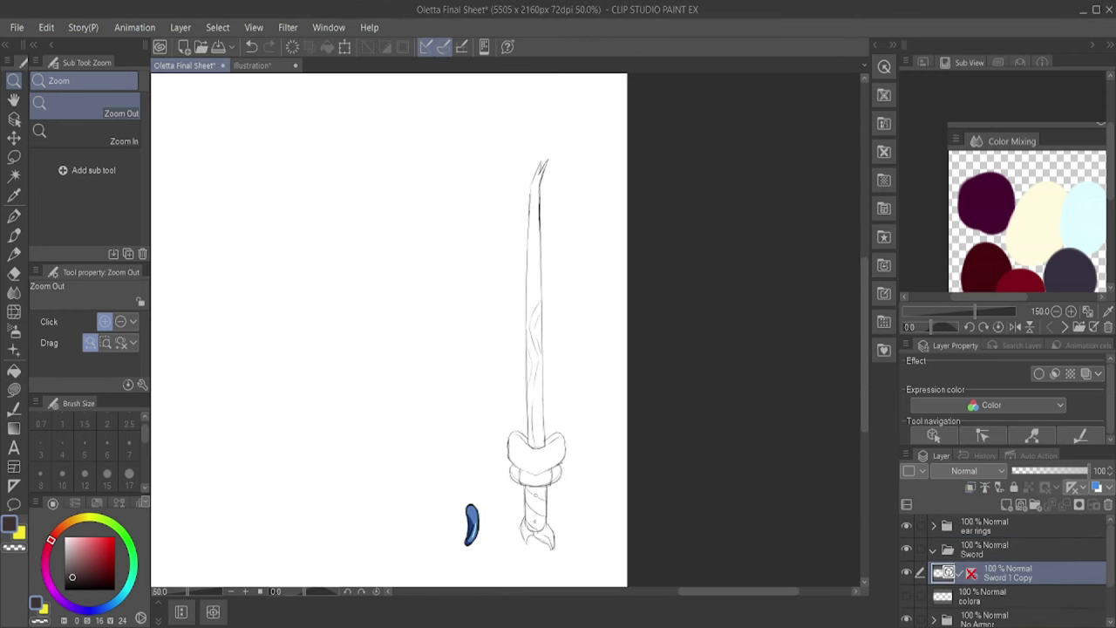
scroll(611, 244, up, 3)
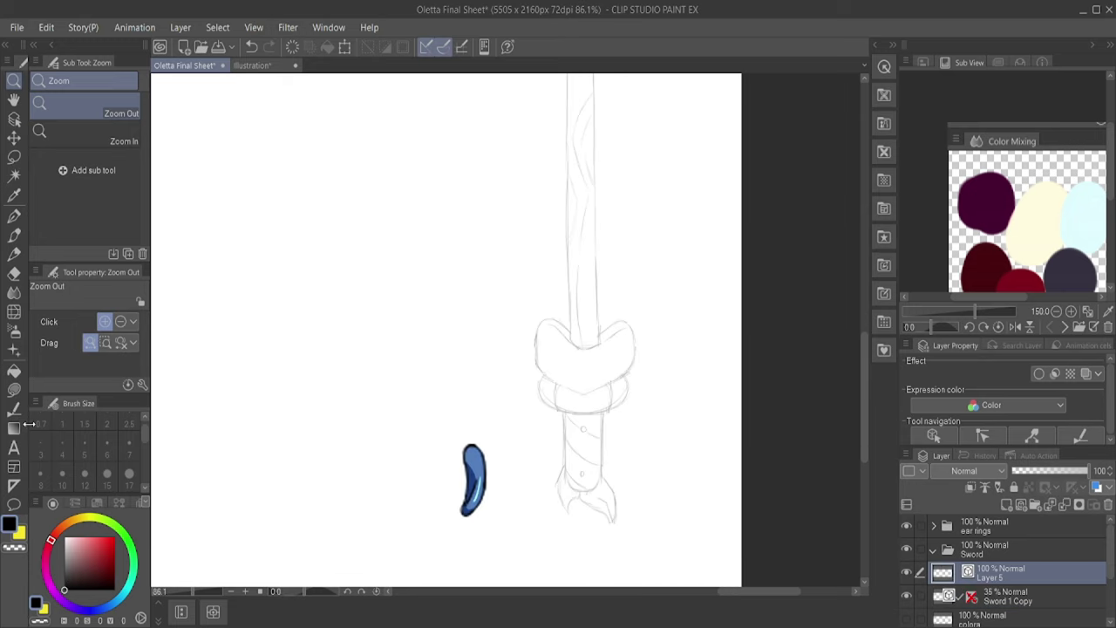
key(u)
key(m)
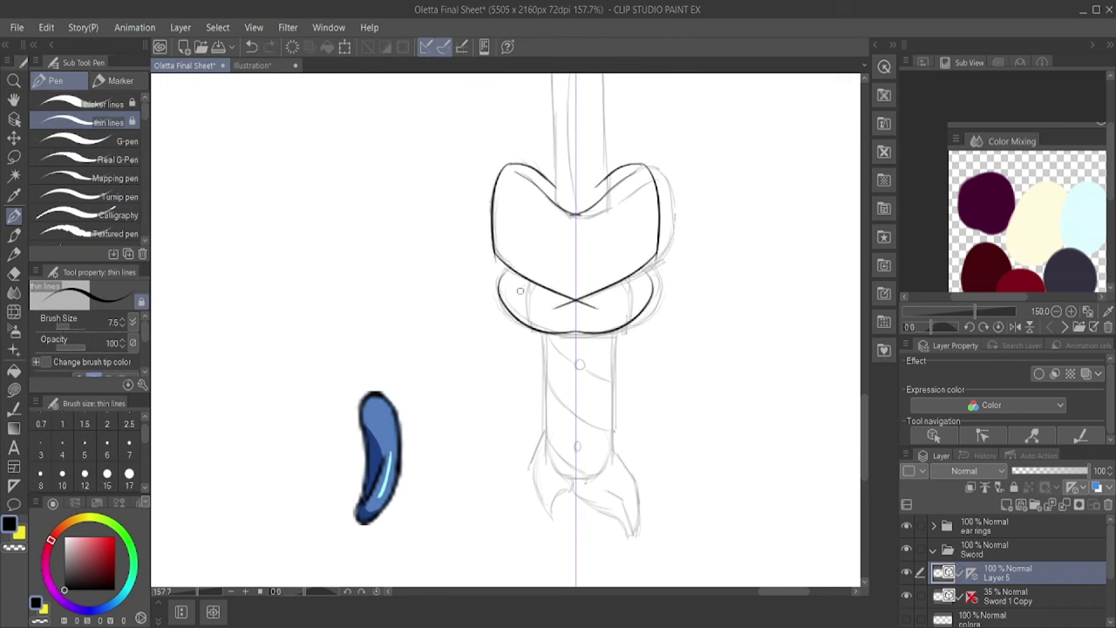
Step: Ink the sword guard's lower edge and the rounded handle outline with mirrored thin lines
drag(476, 332, 674, 330)
drag(605, 333, 604, 433)
drag(546, 333, 548, 427)
Step: Trim the overlapping guard lines with the Vector eraser and ink the mirrored inner curves of the lower guard
key(e)
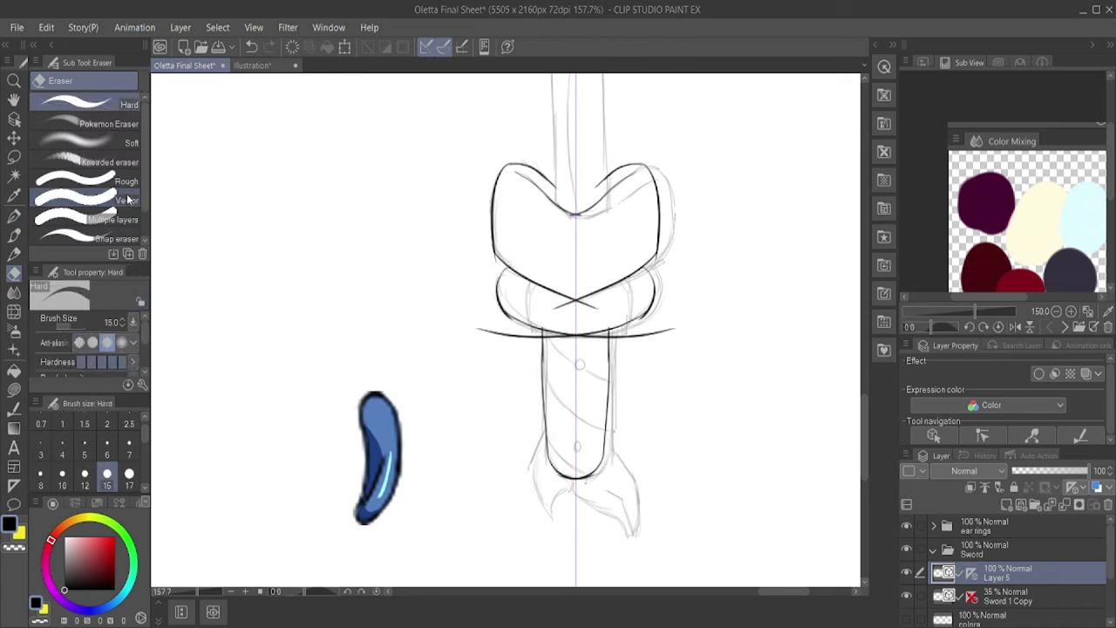
drag(506, 332, 599, 342)
scroll(554, 346, up, 5)
drag(369, 250, 364, 374)
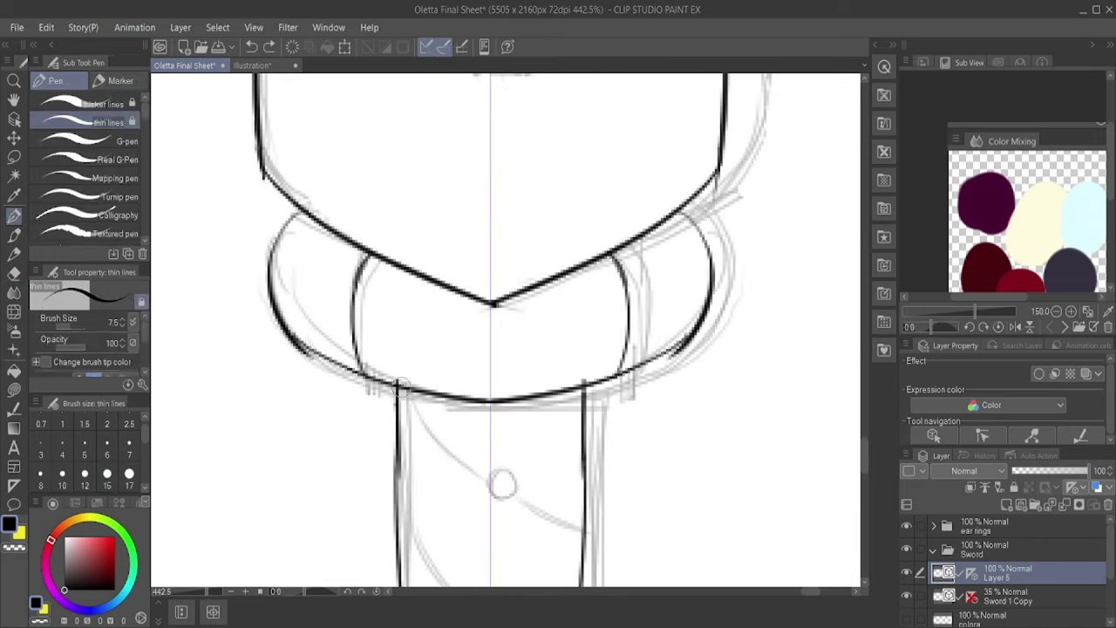
Step: Turn off the symmetry ruler and ink the fishtail-shaped pommel below the sword handle over the sketch
scroll(262, 319, down, 1)
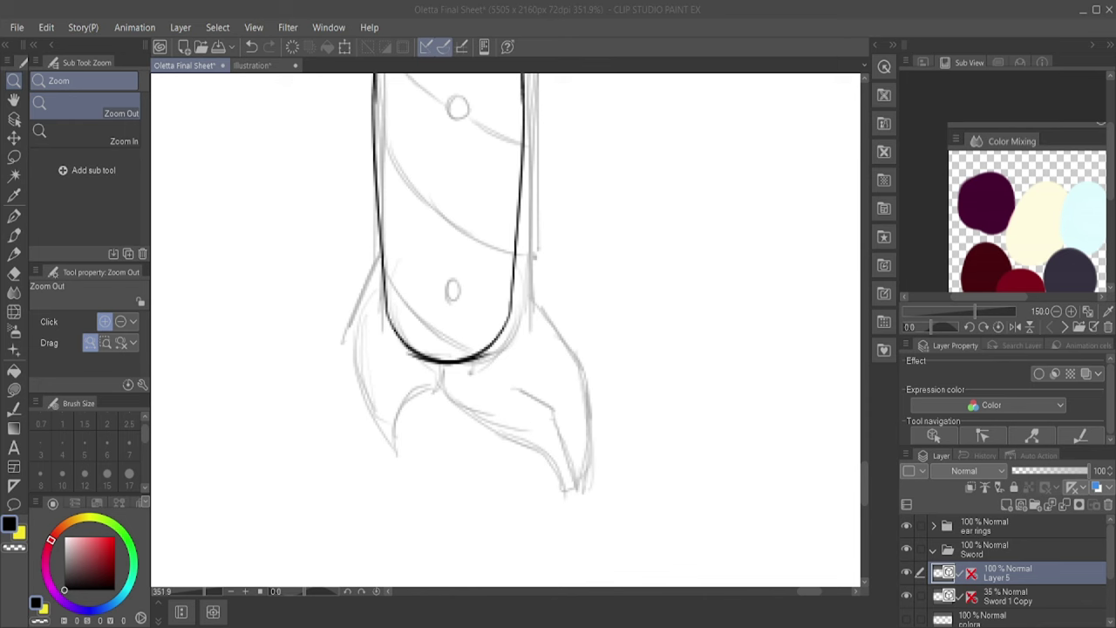
key(p)
scroll(375, 175, up, 1)
drag(385, 259, 361, 419)
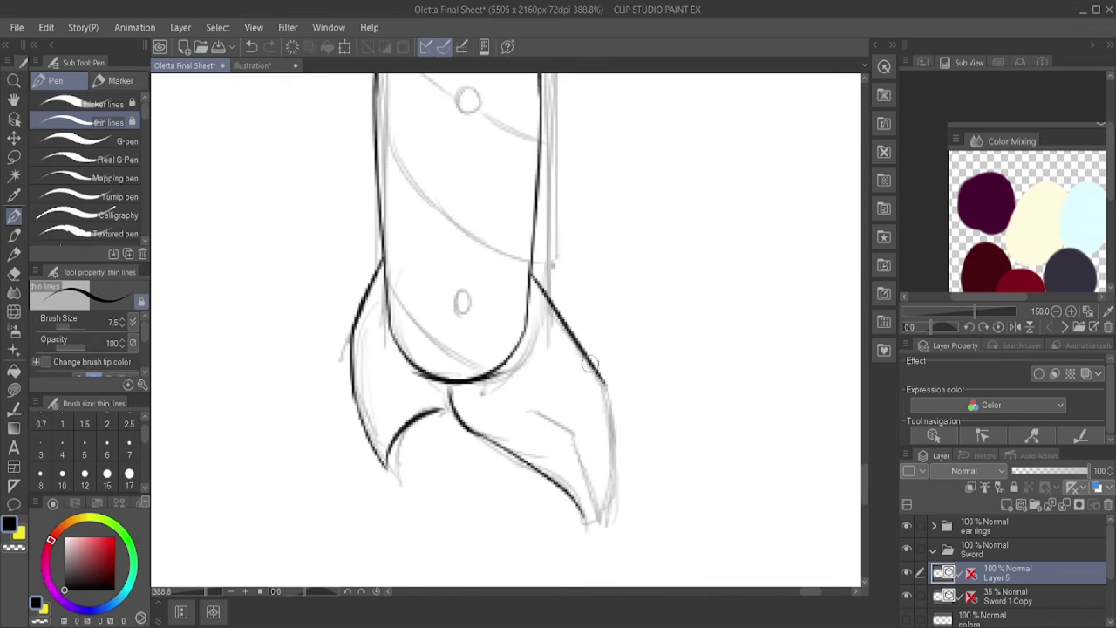
Step: Ink the two small round studs and the diagonal wrap lines on the sword handle
drag(467, 301, 466, 461)
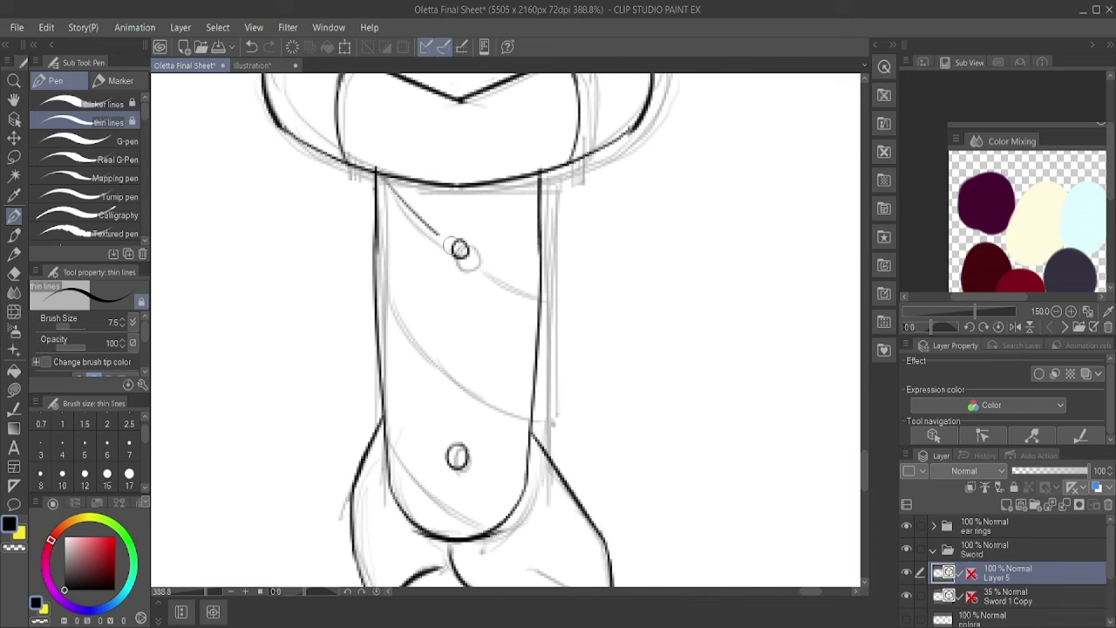
key(/)
scroll(593, 233, down, 5)
scroll(593, 233, up, 2)
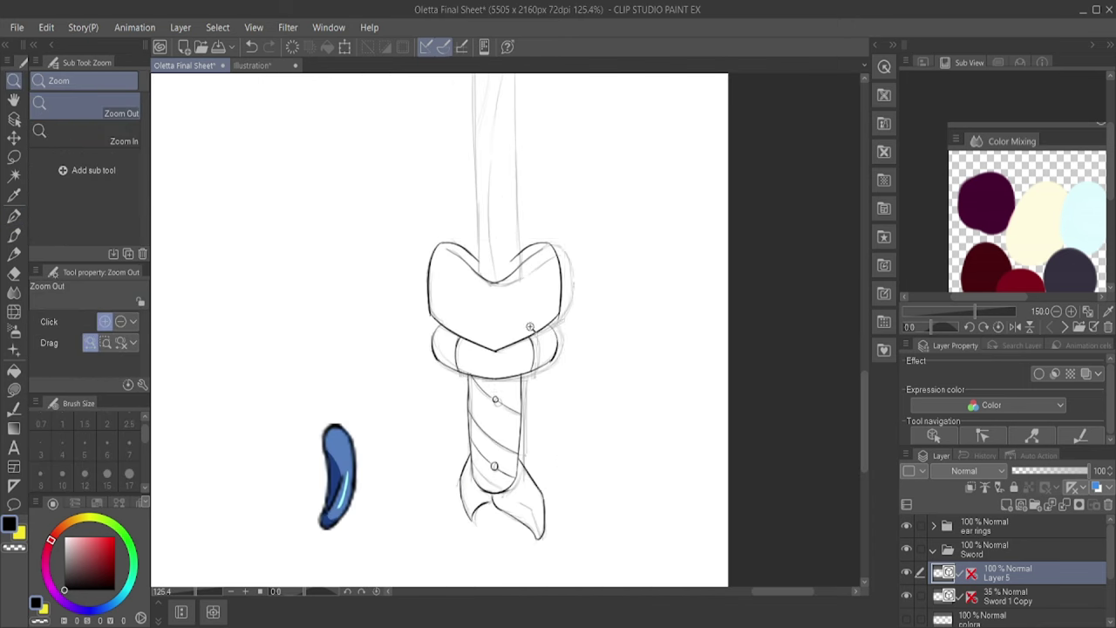
Step: Turn the symmetry ruler back on and ink the two long tapering edges of the sword blade
scroll(593, 233, down, 1)
scroll(593, 233, up, 1)
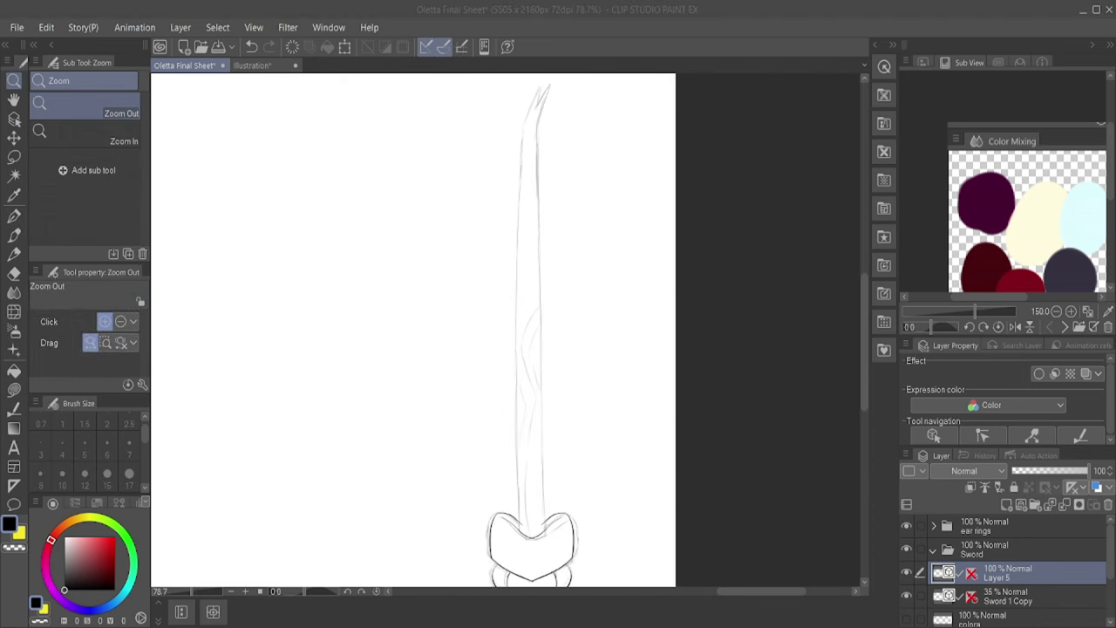
key(p)
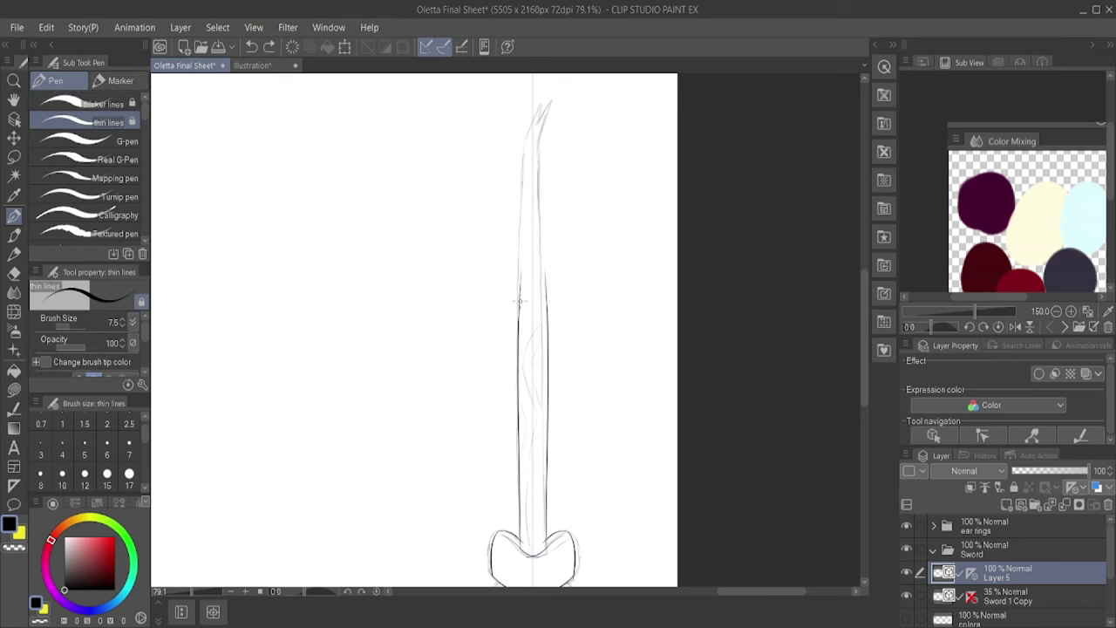
scroll(527, 183, down, 2)
scroll(476, 267, up, 4)
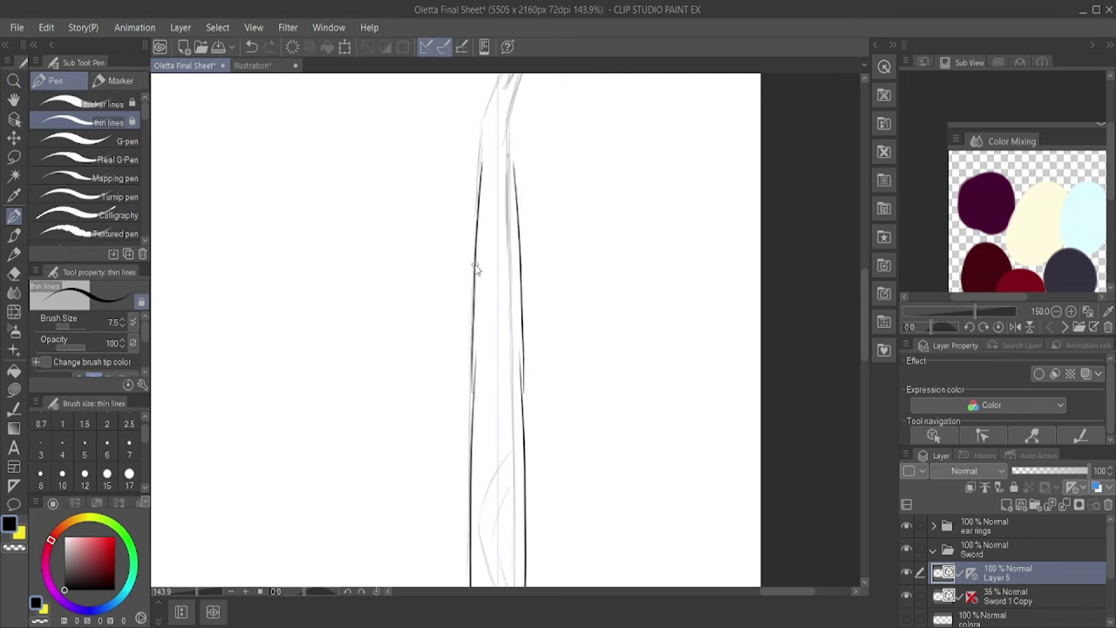
scroll(484, 328, down, 2)
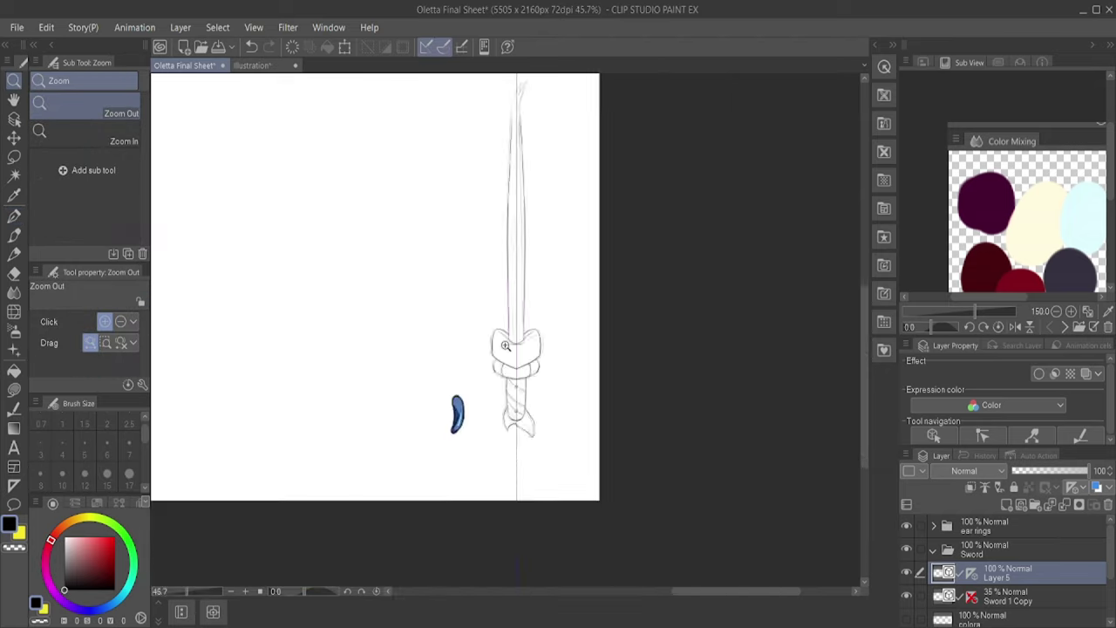
Step: Ink the jagged blade tip without symmetry, and draw the wavy inner pattern along the lower blade
scroll(478, 316, up, 4)
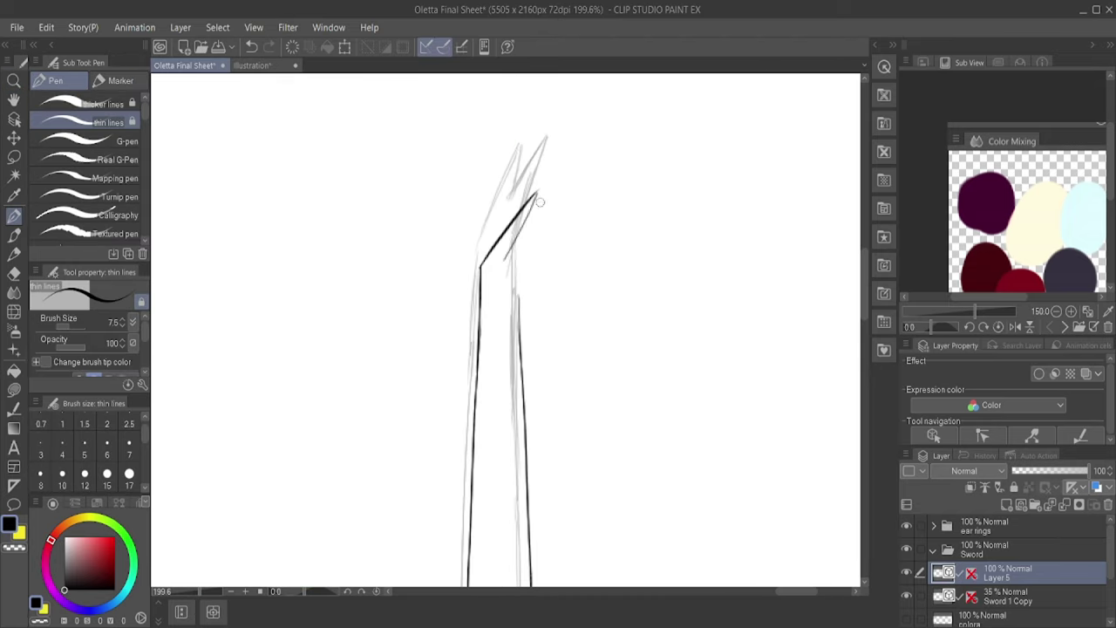
scroll(520, 277, down, 2)
scroll(564, 247, up, 3)
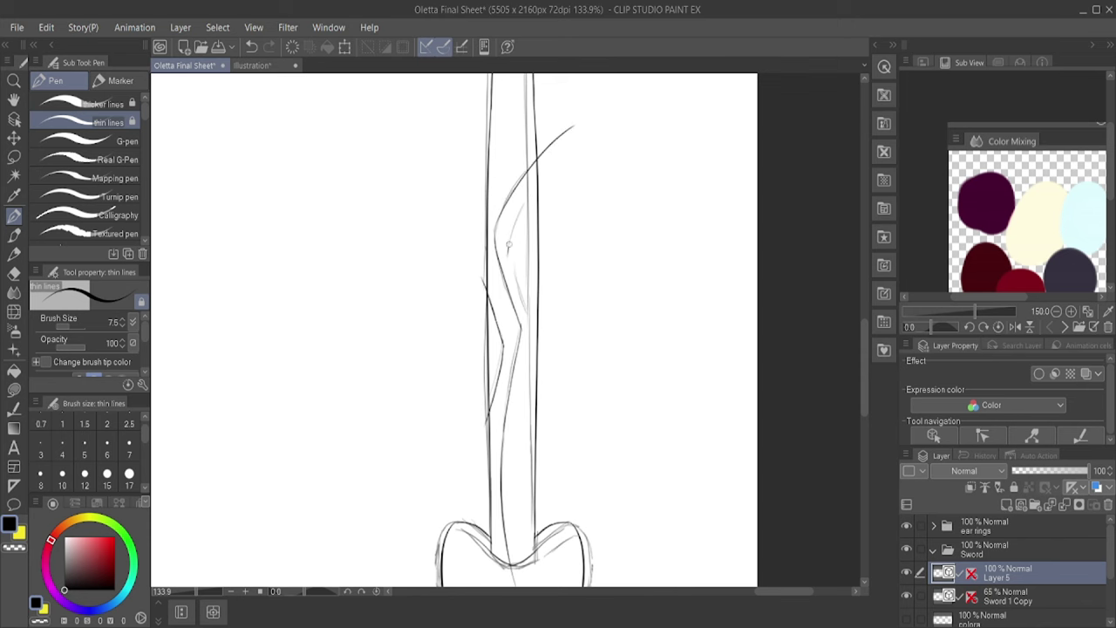
Step: Trim the pattern lines that overshoot the blade edges and hide the Sword 1 Copy sketch layer
scroll(527, 268, down, 2)
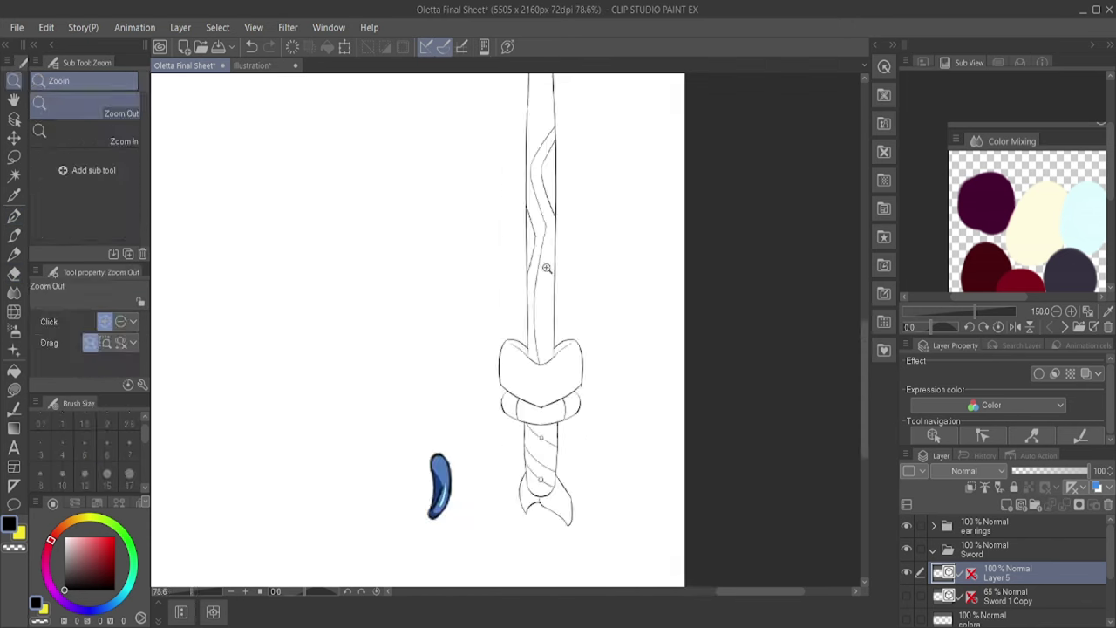
scroll(431, 264, up, 5)
scroll(431, 264, down, 5)
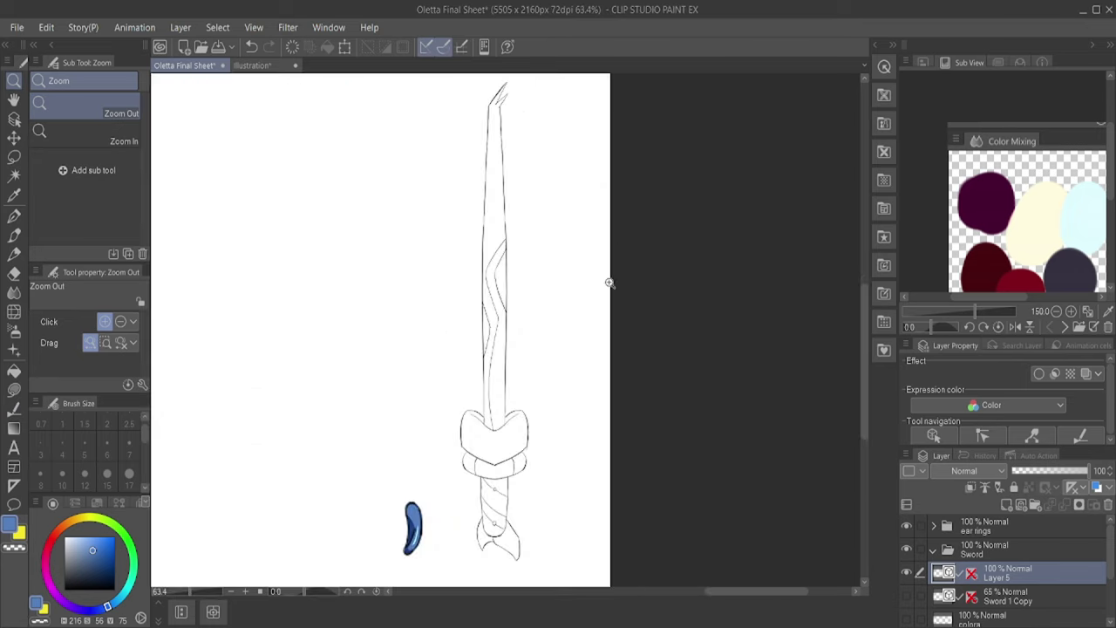
Step: Fill the whole sword silhouette with light grey on a new layer beneath the line art, and add another empty layer above it
scroll(380, 329, down, 1)
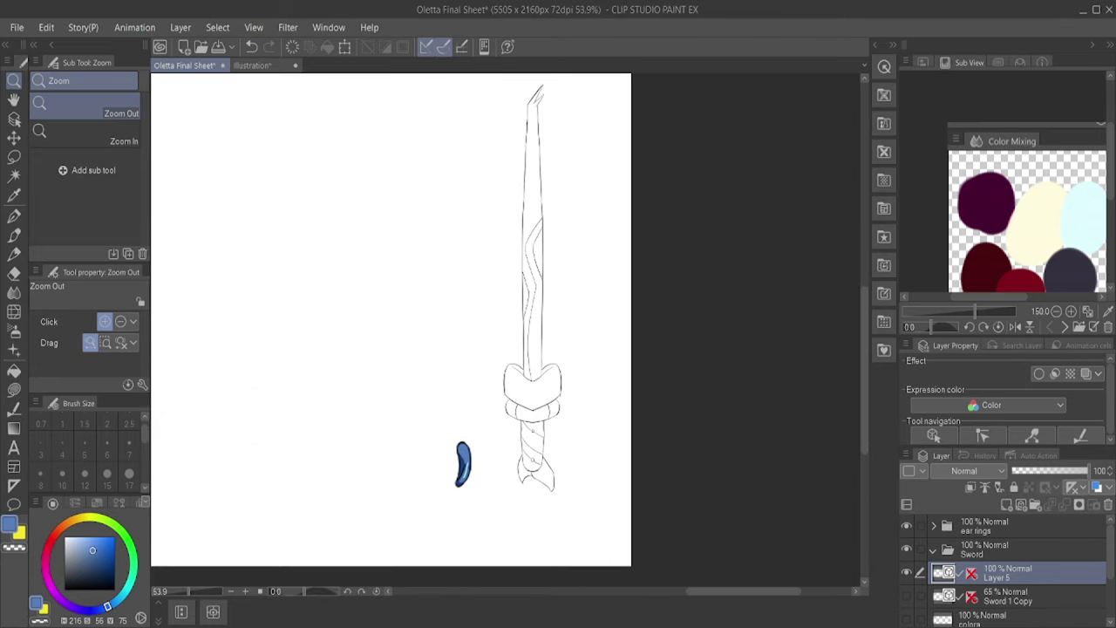
key(w)
key(ctrl+shift+n)
click(465, 215)
key(alt+BackSpace)
key(ctrl+d)
key(ctrl+shift+n)
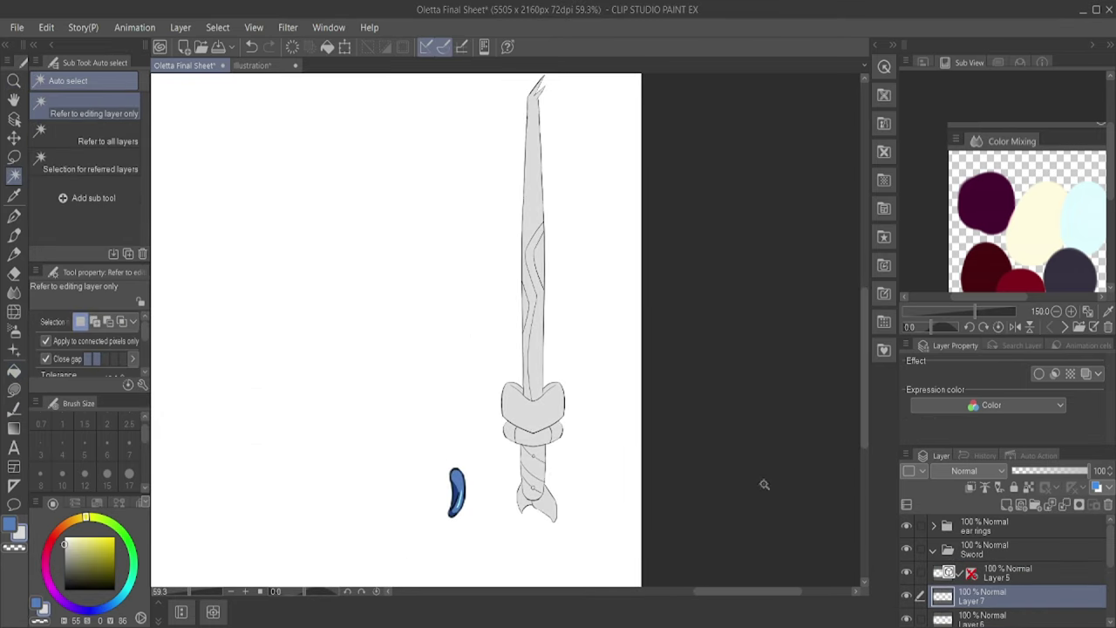
Step: Fill the blade with yellow and blue around its wavy pattern, and try a yellow-to-blue gradient on the guard
scroll(541, 279, up, 1)
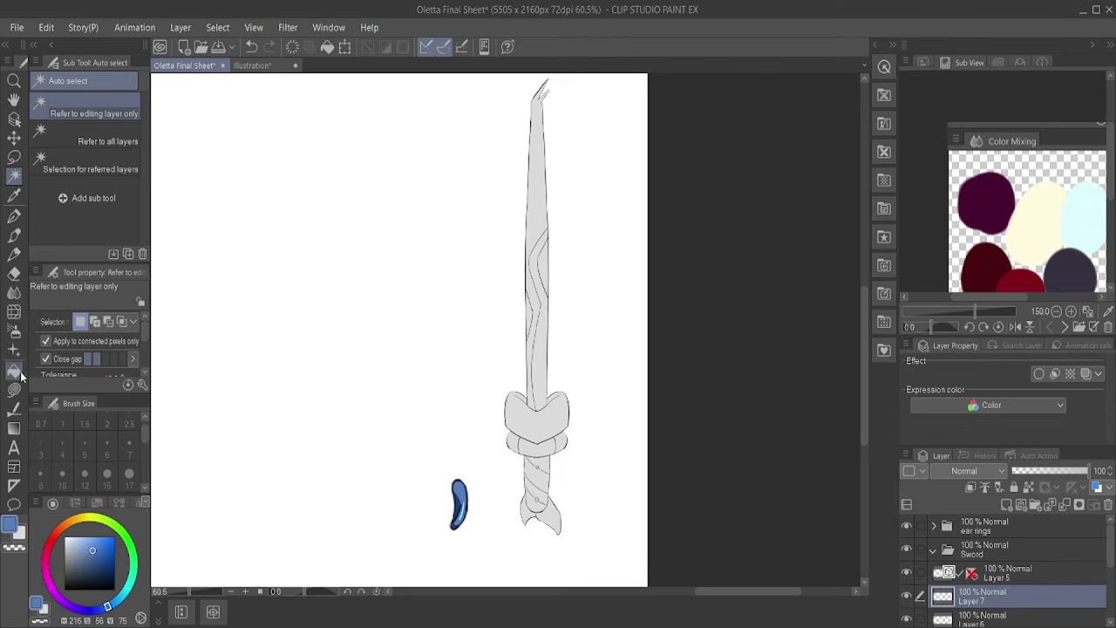
key(g)
click(545, 277)
drag(96, 613, 87, 538)
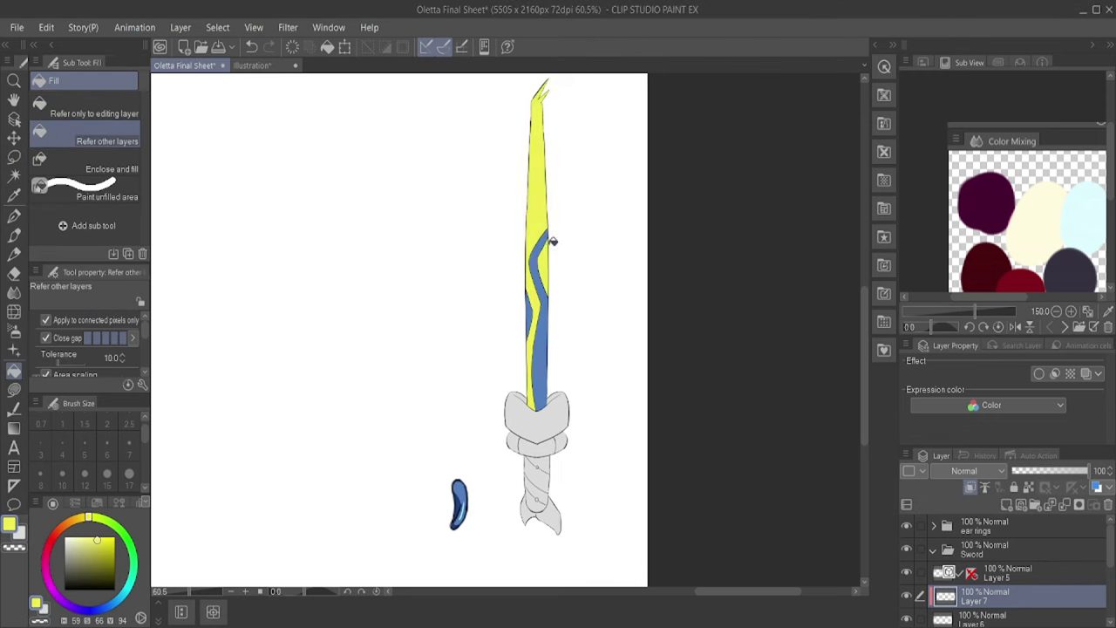
key(alt+space)
drag(553, 241, 549, 292)
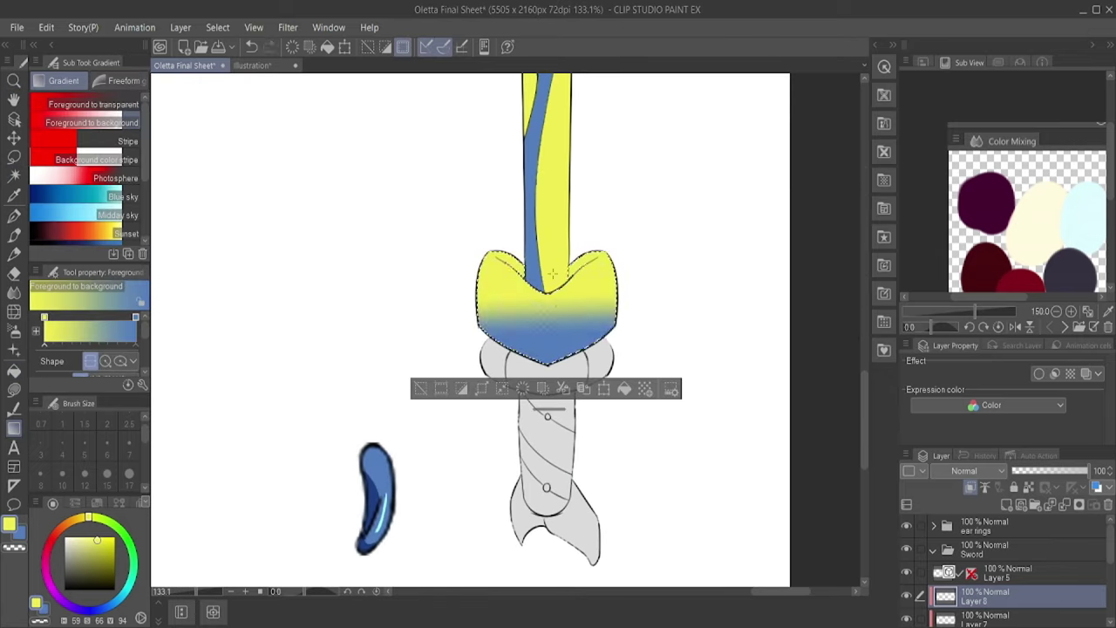
drag(532, 310, 558, 309)
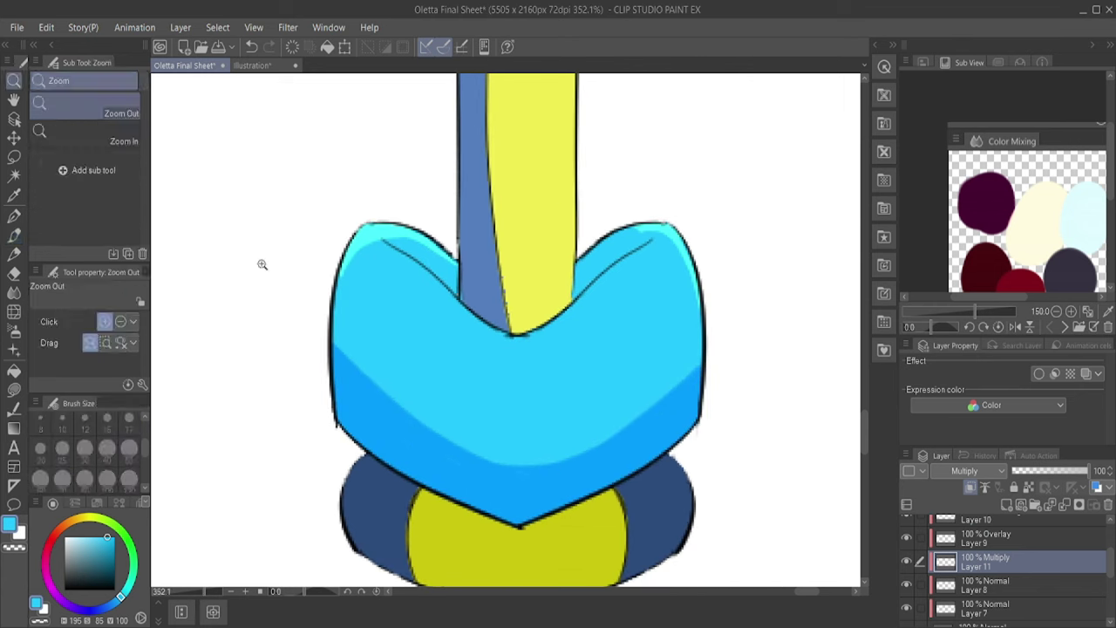
Step: Brush soft shadows along the guard's lower edge with MB Cubebrush (Legendary) 2, and add soft highlights to both lobes on the Glow dodge layer
key(b)
drag(342, 425, 699, 404)
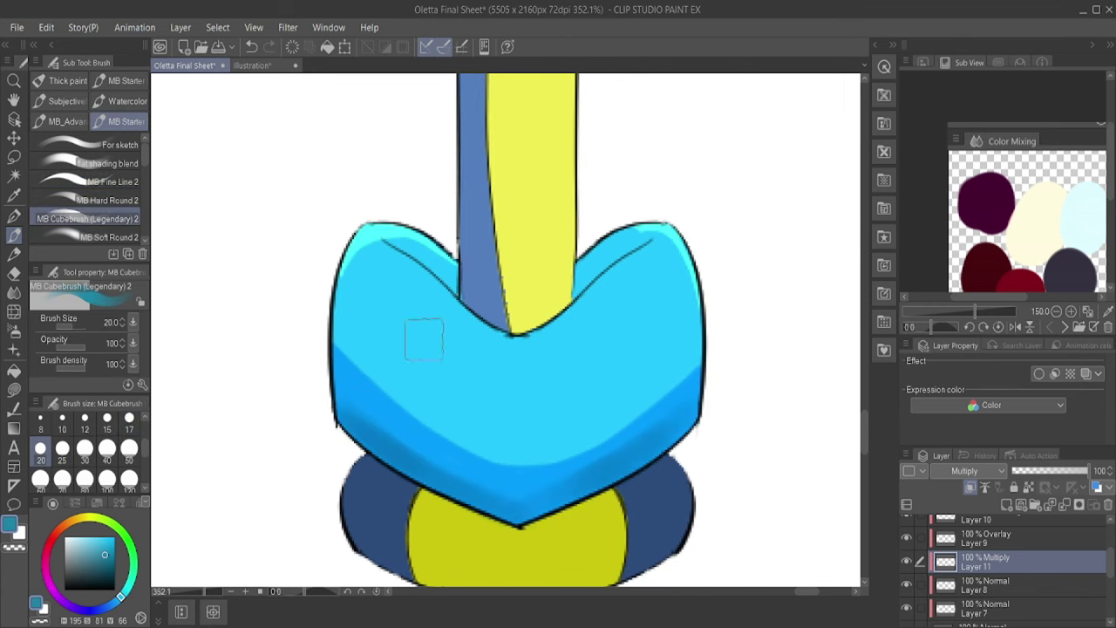
key(alt+])
key(/)
mouse_move(547, 369)
mouse_down()
mouse_move(568, 284)
mouse_move(531, 314)
mouse_move(593, 314)
mouse_up()
key(b)
click(1023, 521)
key(/)
drag(493, 422, 436, 422)
drag(578, 349, 645, 348)
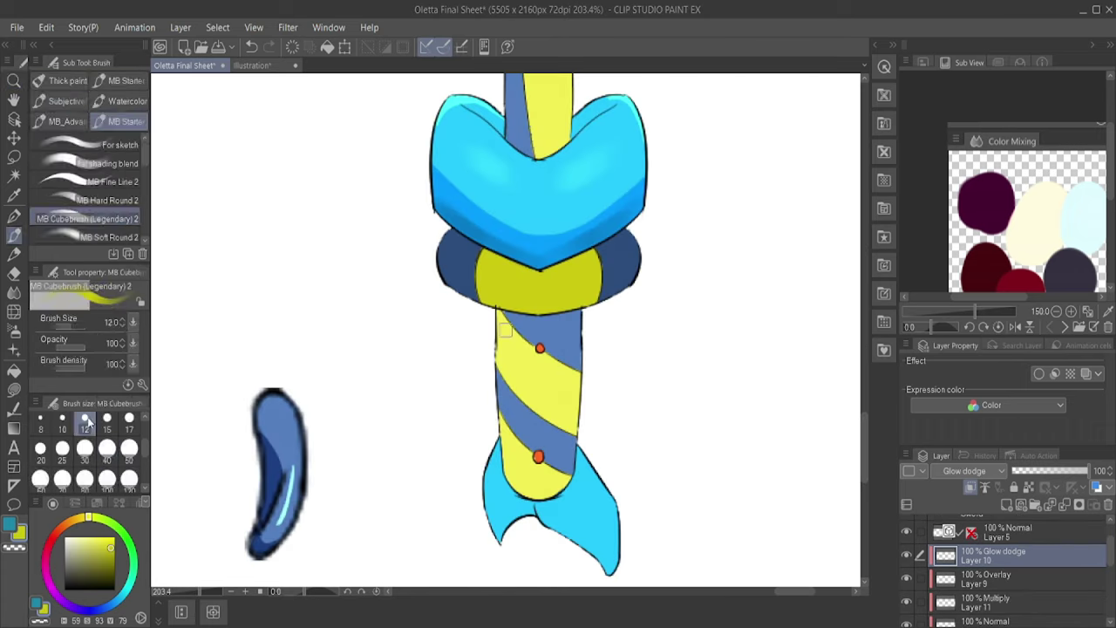
Step: Paint darker shadows across the yellow centre and dark blue sides of the collar below the guard on the Multiply layer
key(u)
key(alt+[)
key(alt+[)
drag(484, 251, 598, 256)
key(b)
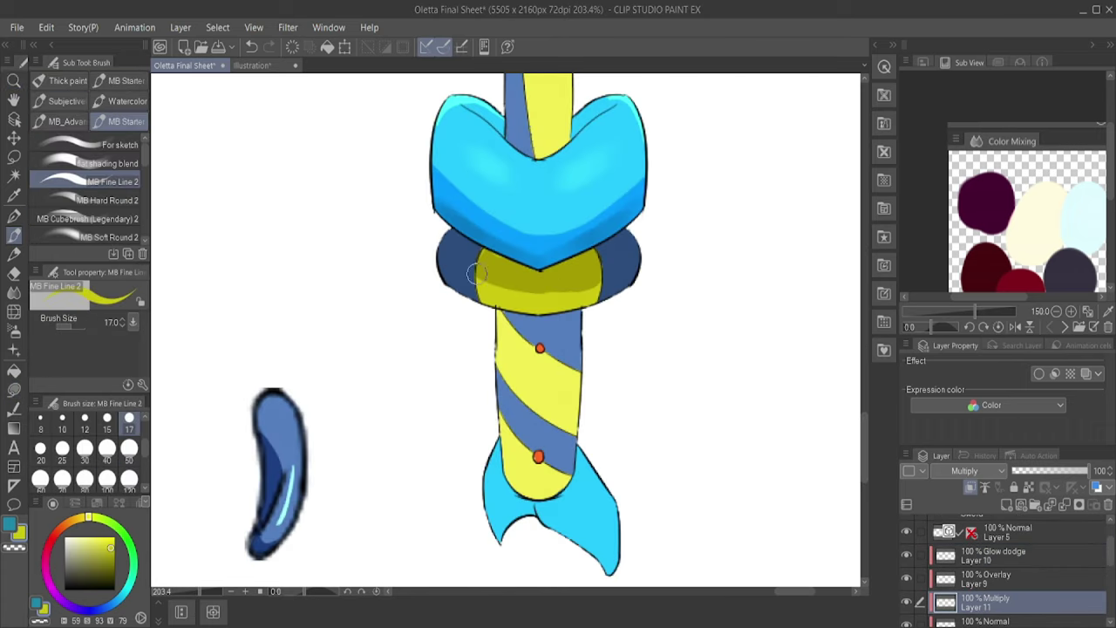
alt+click(445, 261)
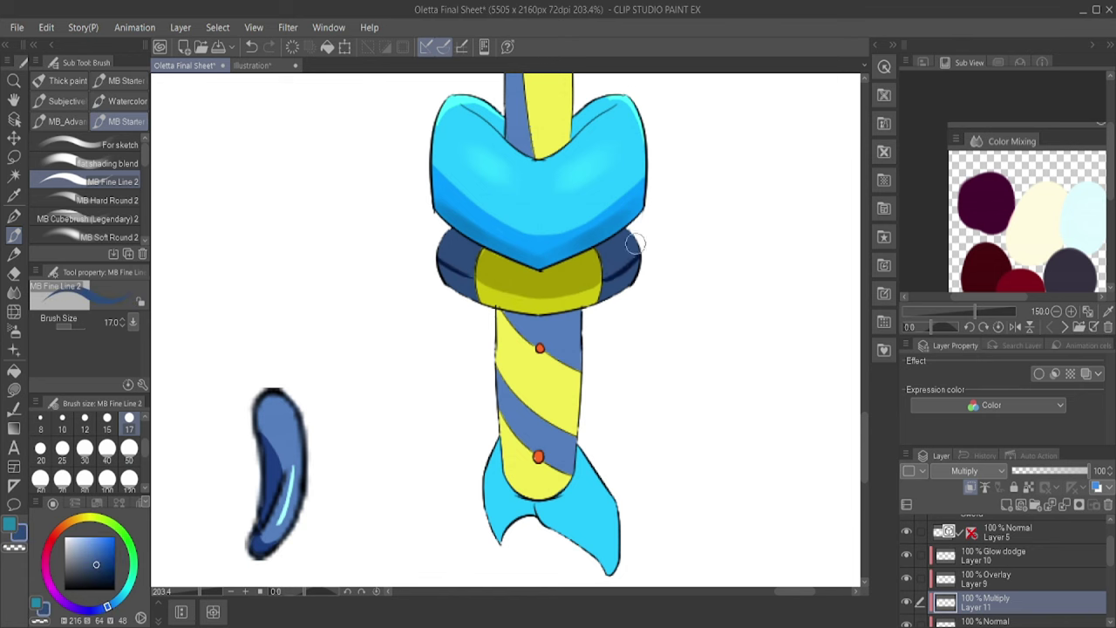
drag(635, 244, 598, 230)
drag(558, 287, 610, 288)
Step: Shade the lower edges of the fin-shaped pommel on the Multiply layer and add soft light highlights on the Glow dodge layer
alt+click(400, 298)
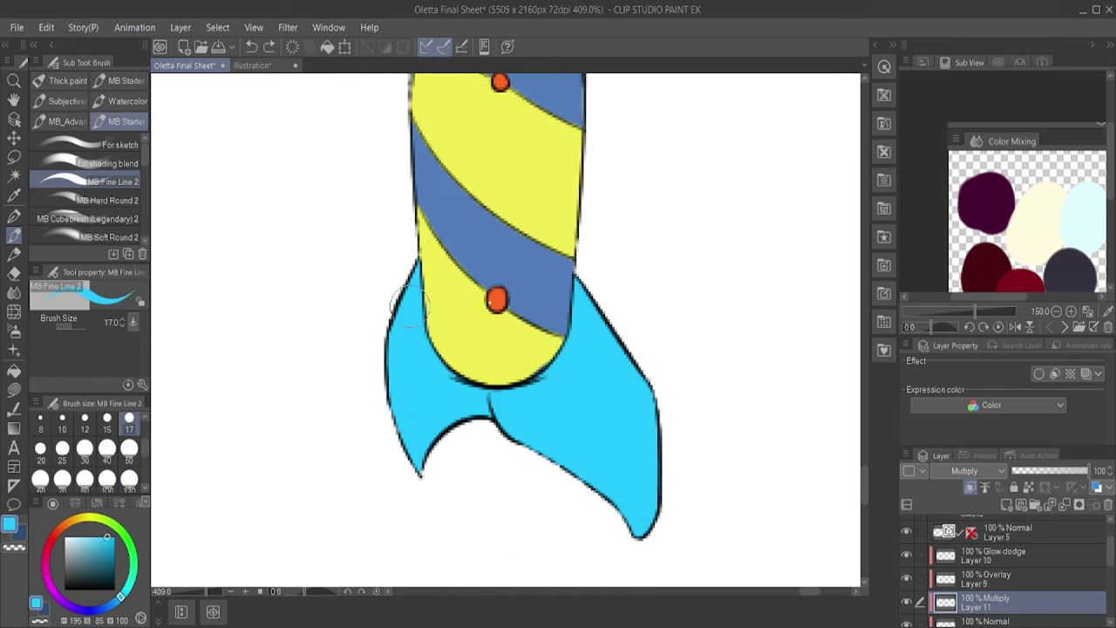
key(x)
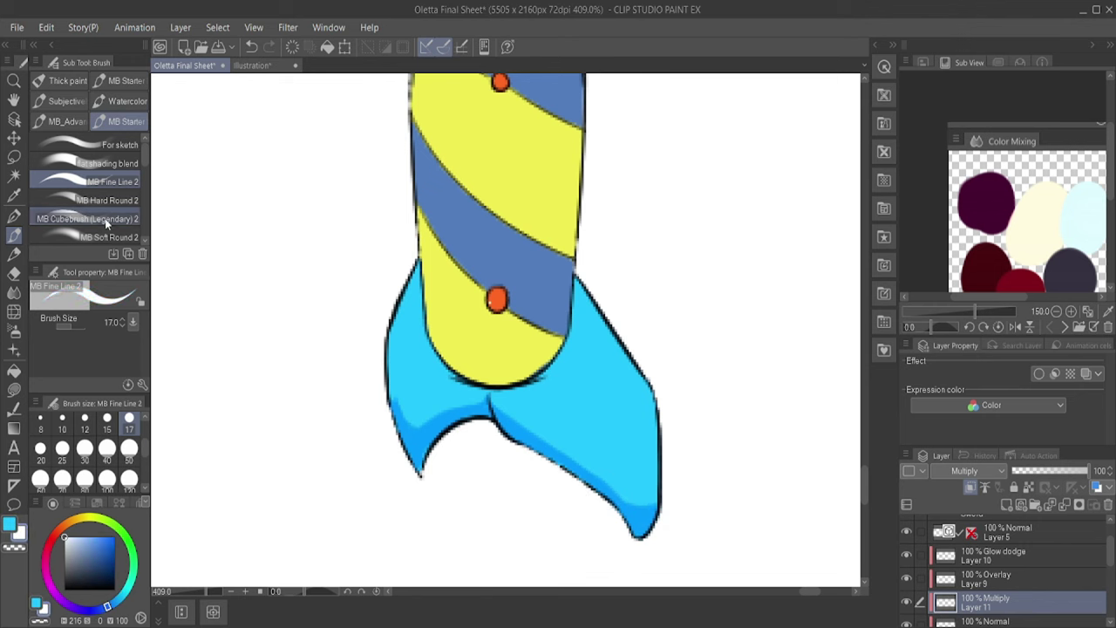
key(alt+])
scroll(603, 360, down, 2)
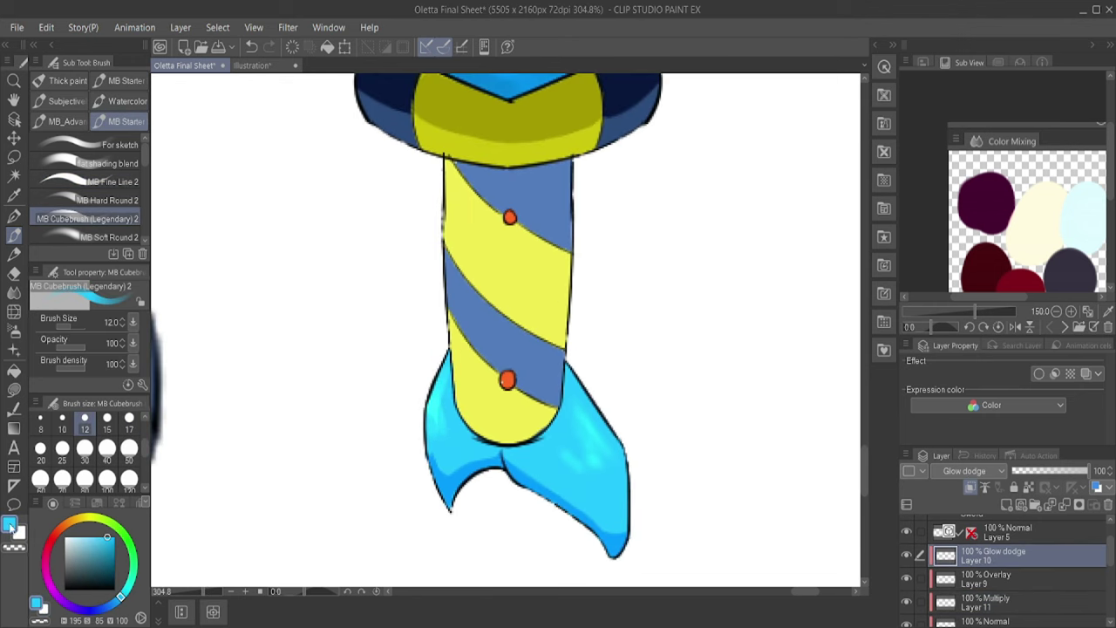
alt+click(615, 436)
Step: Paint the collar's cast shadow across the blue and yellow wraps at the top of the handle on the Multiply layer
scroll(564, 403, up, 5)
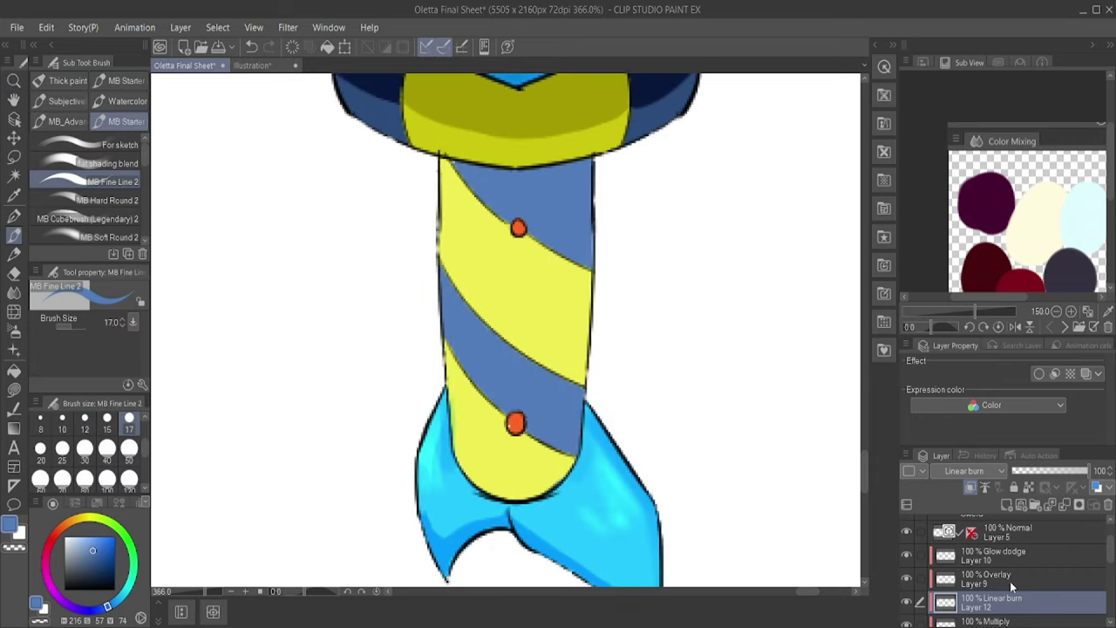
key(alt+[)
key(g)
click(489, 183)
key(e)
key(b)
alt+click(466, 199)
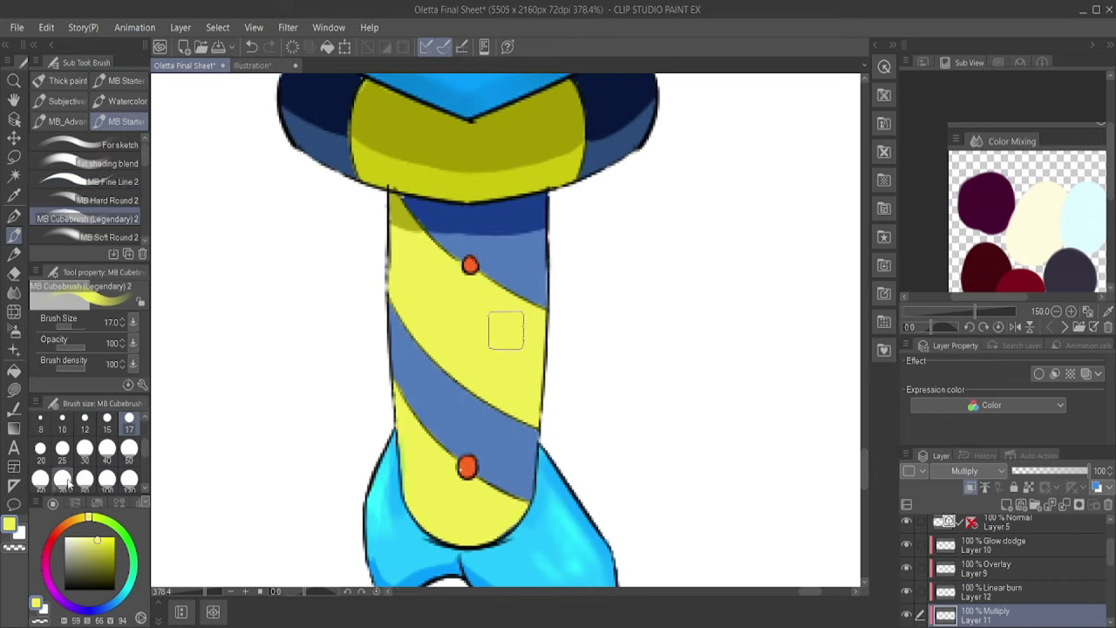
Step: Brush soft shading along the side edges of the handle wraps on the Linear burn layer with MB Cubebrush (Legendary) 2
key(alt+])
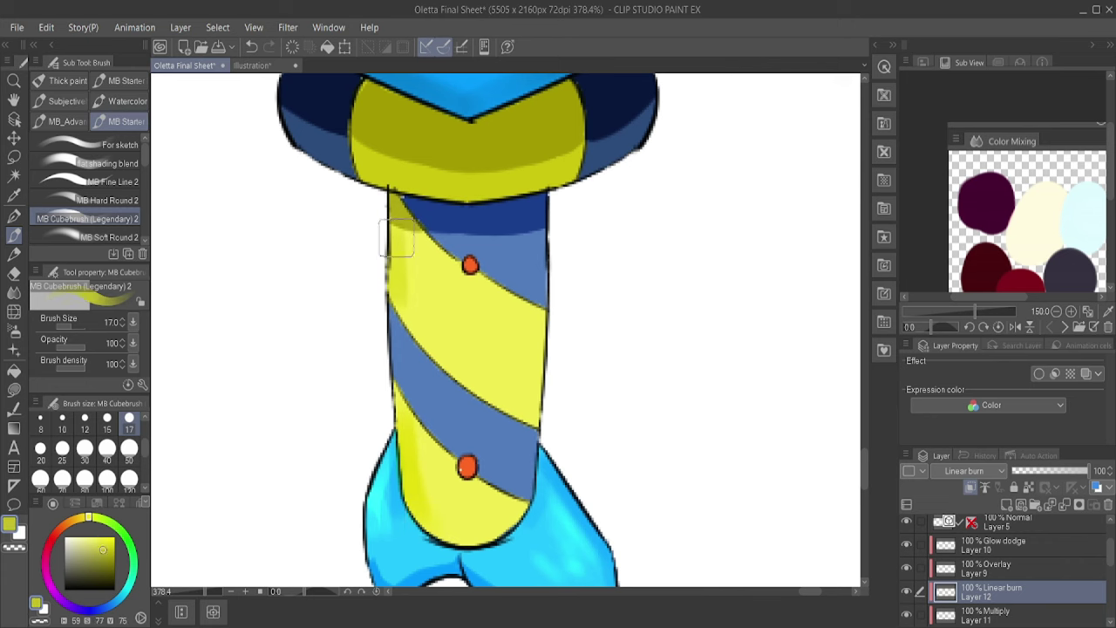
alt+click(505, 461)
key(alt+])
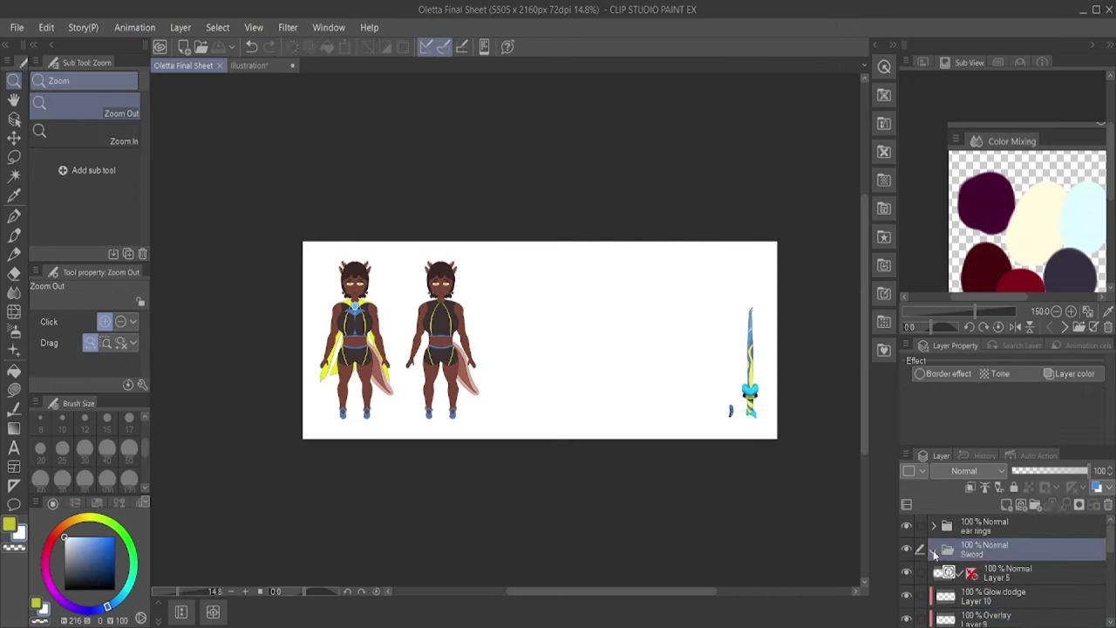
Step: On a new layer below the figures, draw black horizontal guide lines at the head top, eyes, shoulders, waist and feet
click(974, 548)
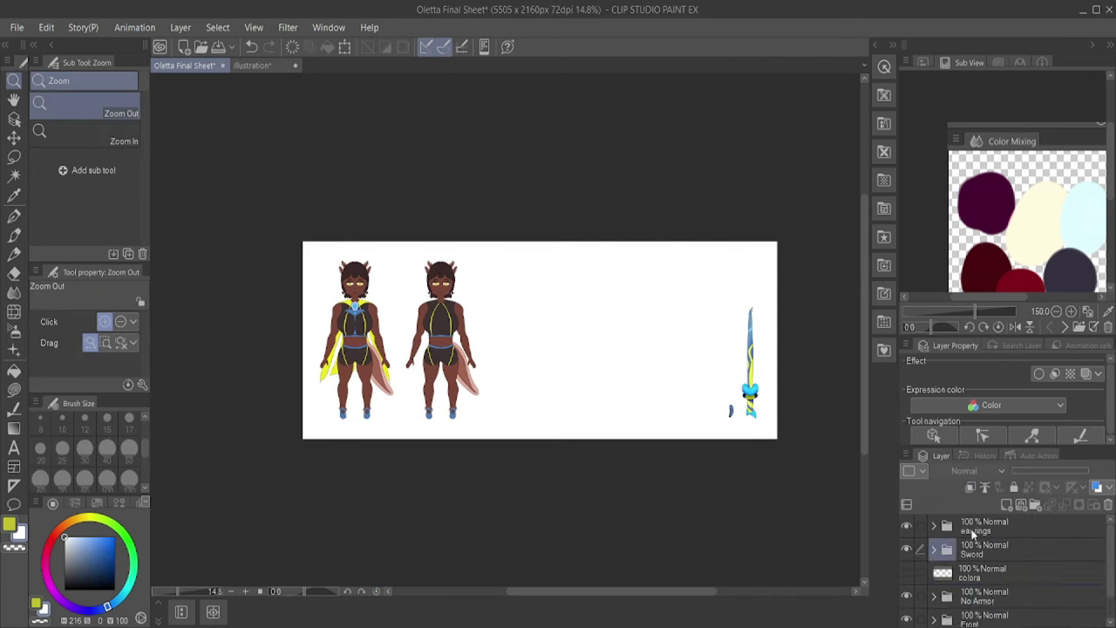
click(985, 571)
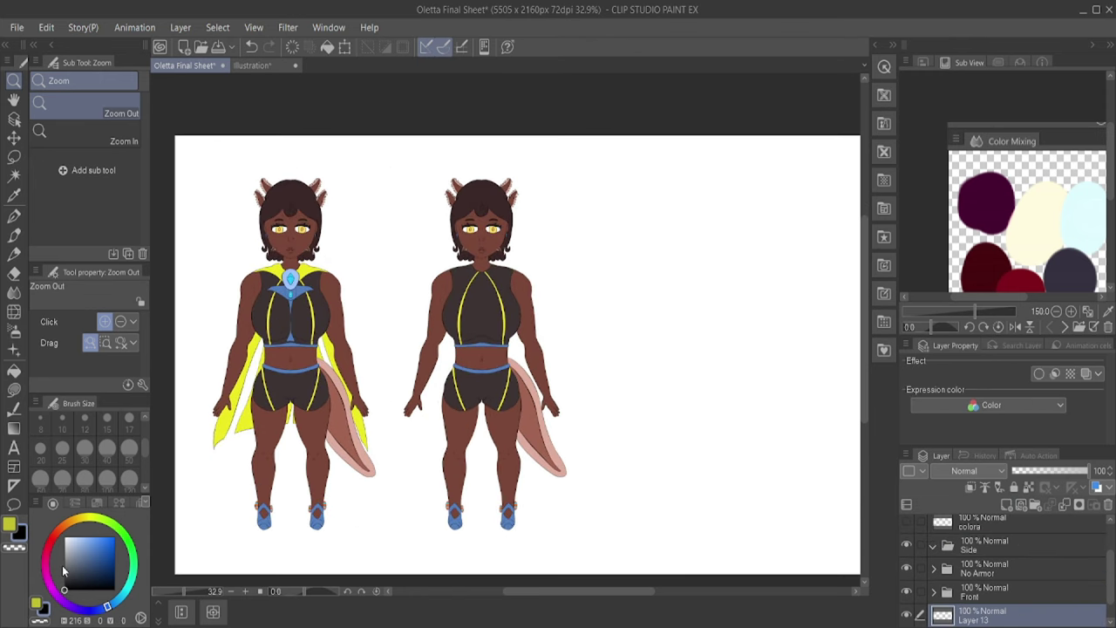
key(u)
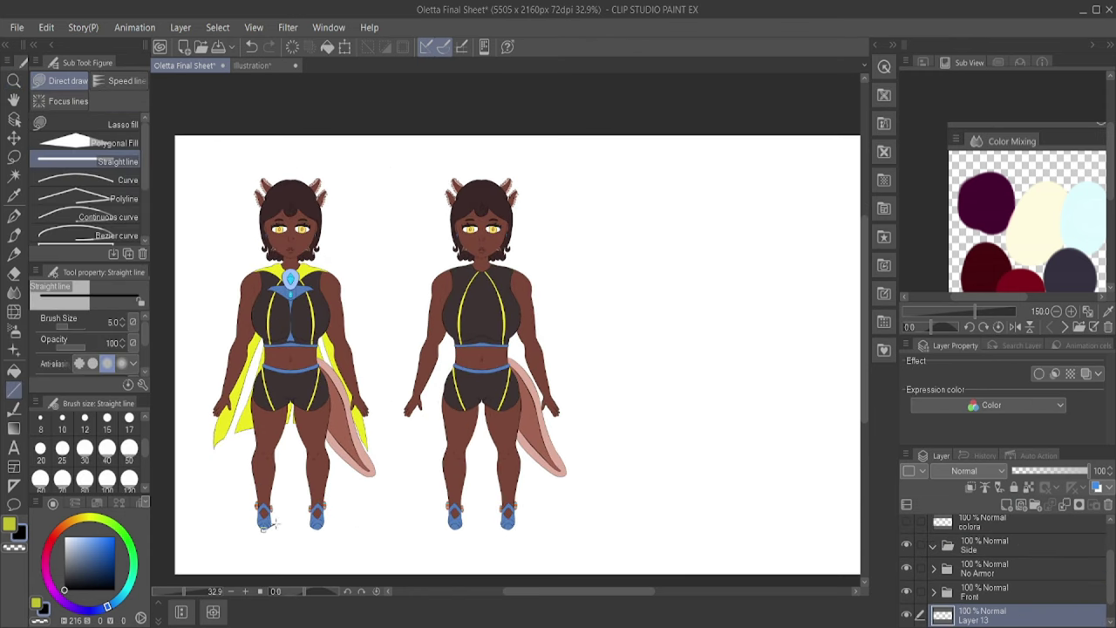
drag(257, 528, 860, 529)
drag(831, 266, 831, 267)
key(ctrl+z)
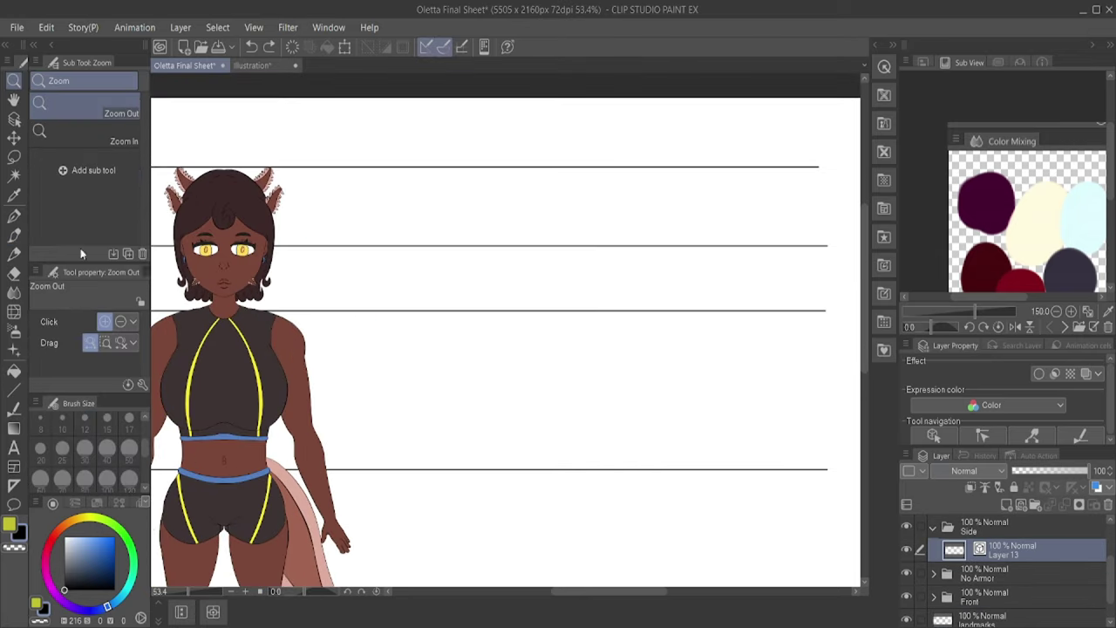
Step: Sketch the side-view head as a circle with a jaw beside the unarmored figure, and adjust its size to the guides
key(b)
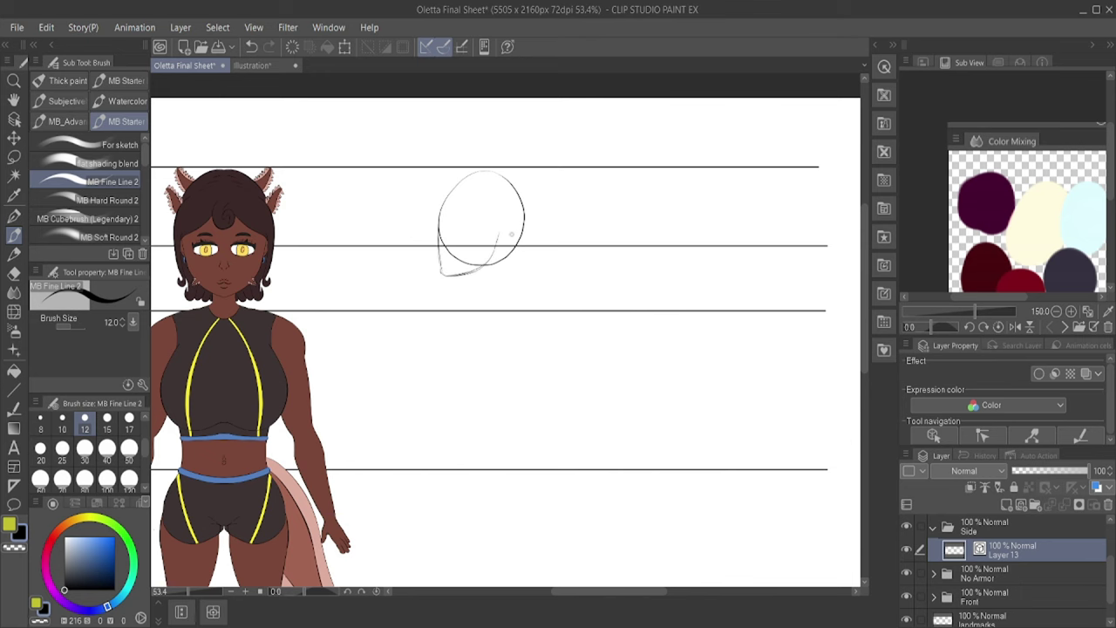
scroll(554, 212, down, 2)
key(ctrl+t)
mouse_move(532, 179)
mouse_down()
mouse_move(340, 185)
mouse_move(550, 185)
mouse_move(349, 201)
mouse_move(376, 218)
mouse_up()
key(Escape)
Step: Sketch the side view's neck and torso outline on a new layer with the thin lines pen, undoing unwanted strokes
key(p)
scroll(812, 420, down, 2)
key(ctrl+z)
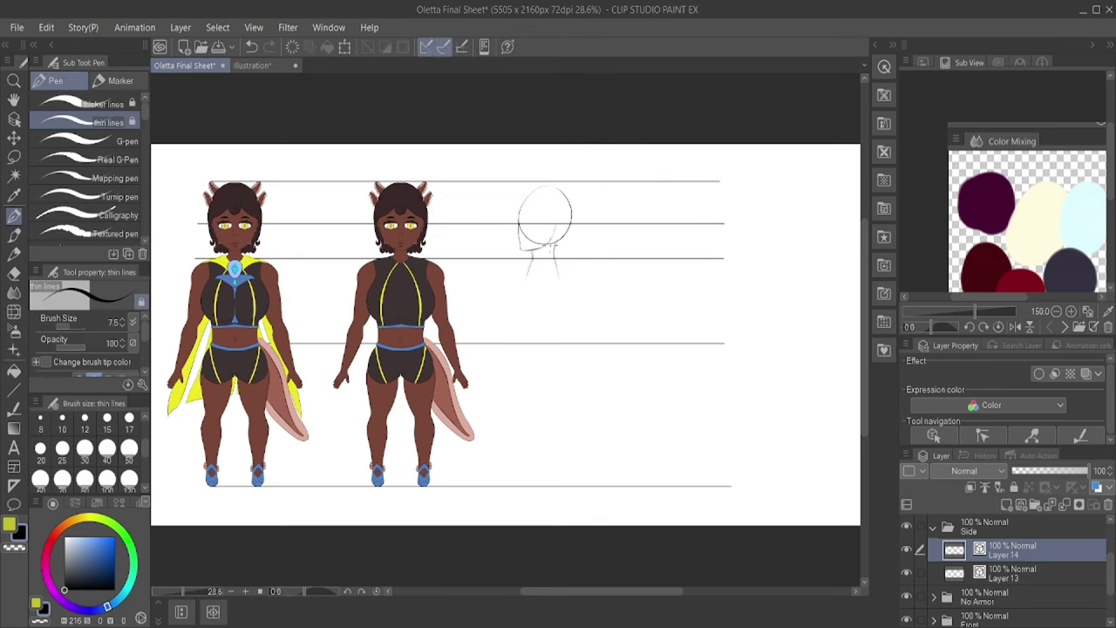
key(ctrl+z)
key(ctrl+z)
key(ctrl+z)
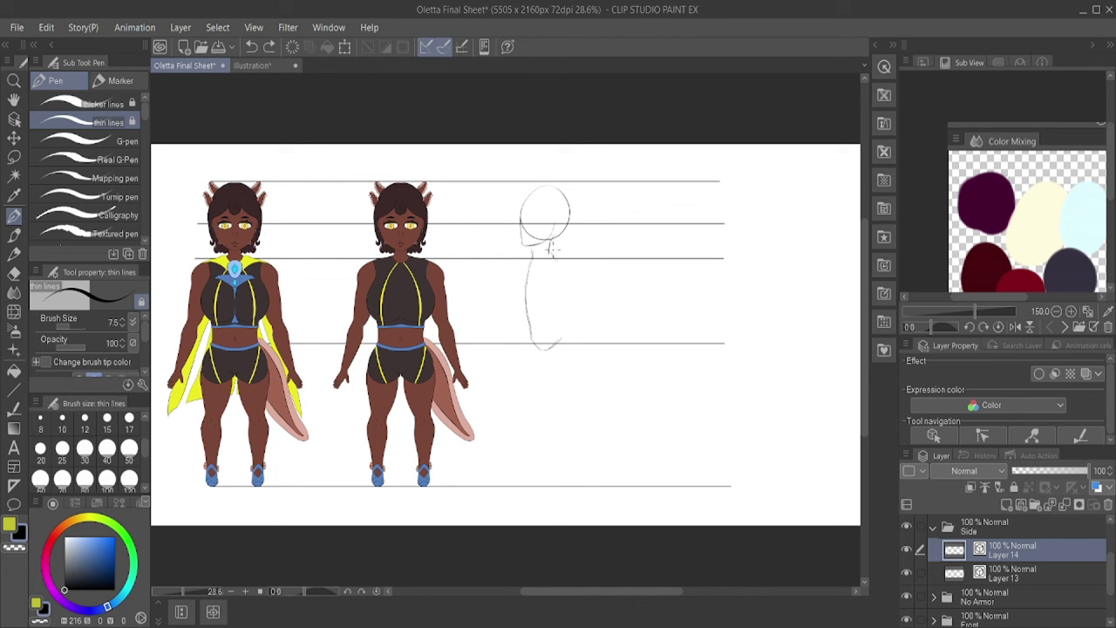
Step: Transform the side-view head and torso sketches to fit the guides, and sketch the hips and legs below them
key(alt+[)
key(ctrl+t)
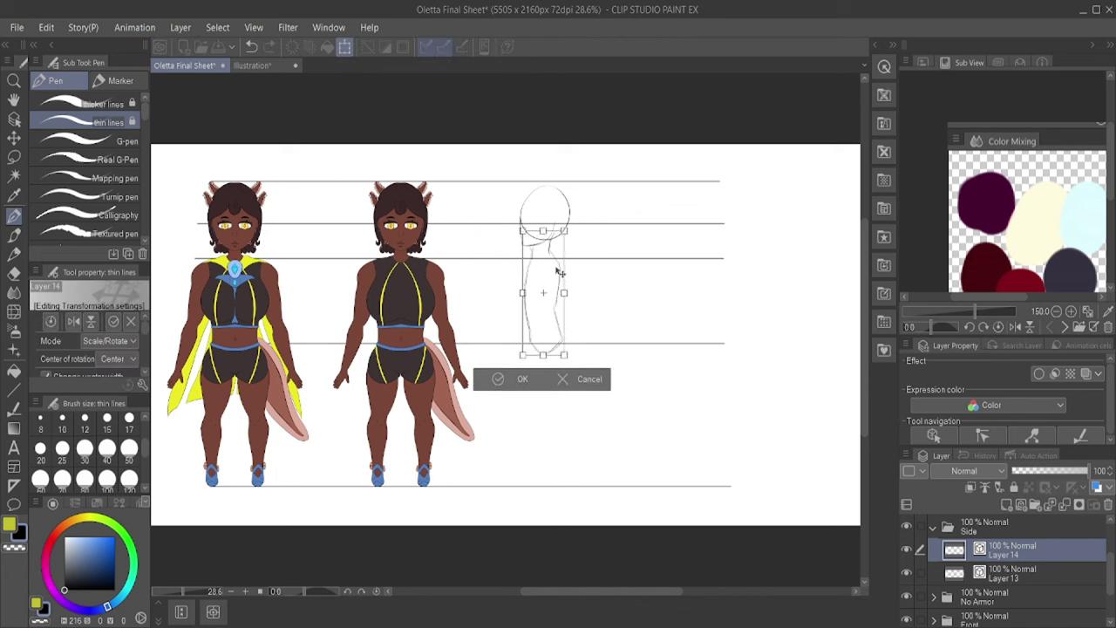
key(Return)
key(alt+])
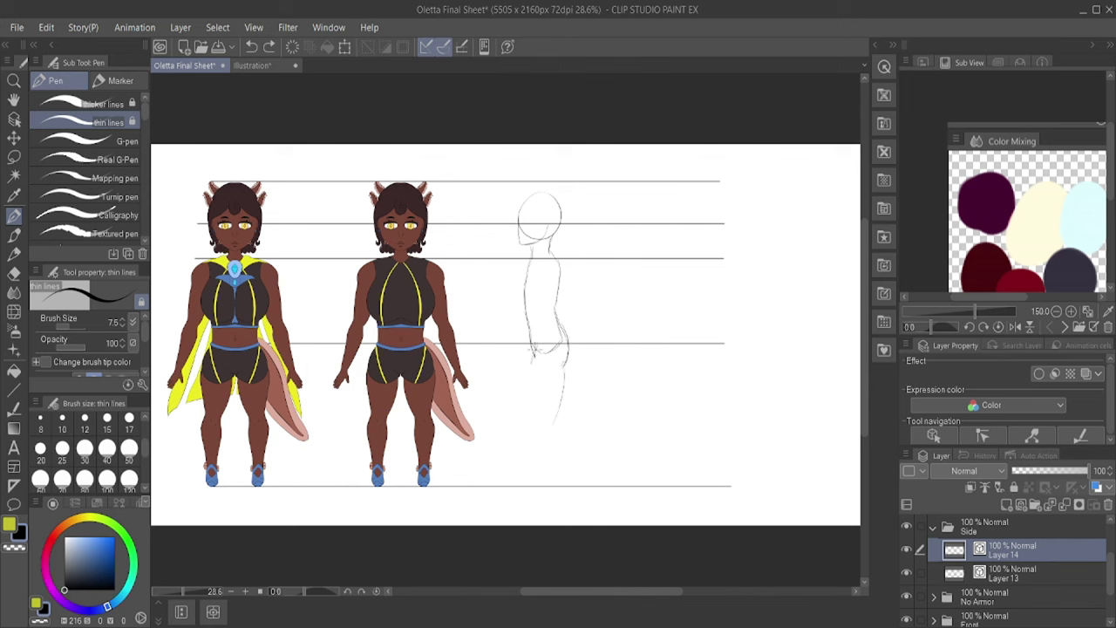
click(539, 434)
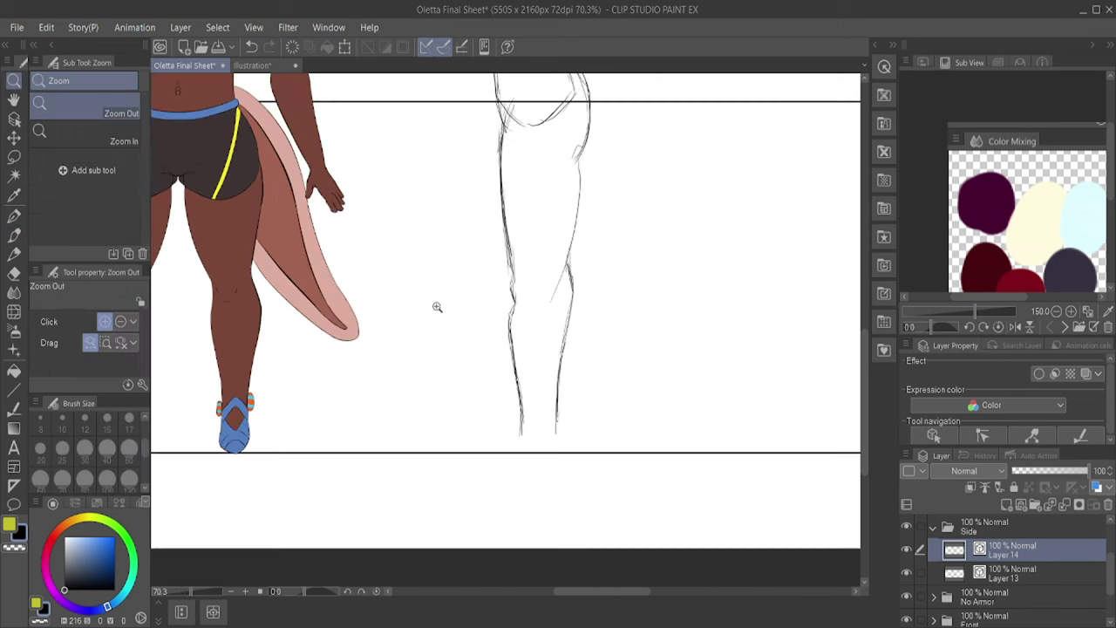
Step: Erase the rough strokes around the front and back of the knee and the leg lines that run past the ankle
key(e)
drag(510, 260, 515, 296)
key(e)
drag(516, 420, 562, 420)
drag(566, 261, 571, 297)
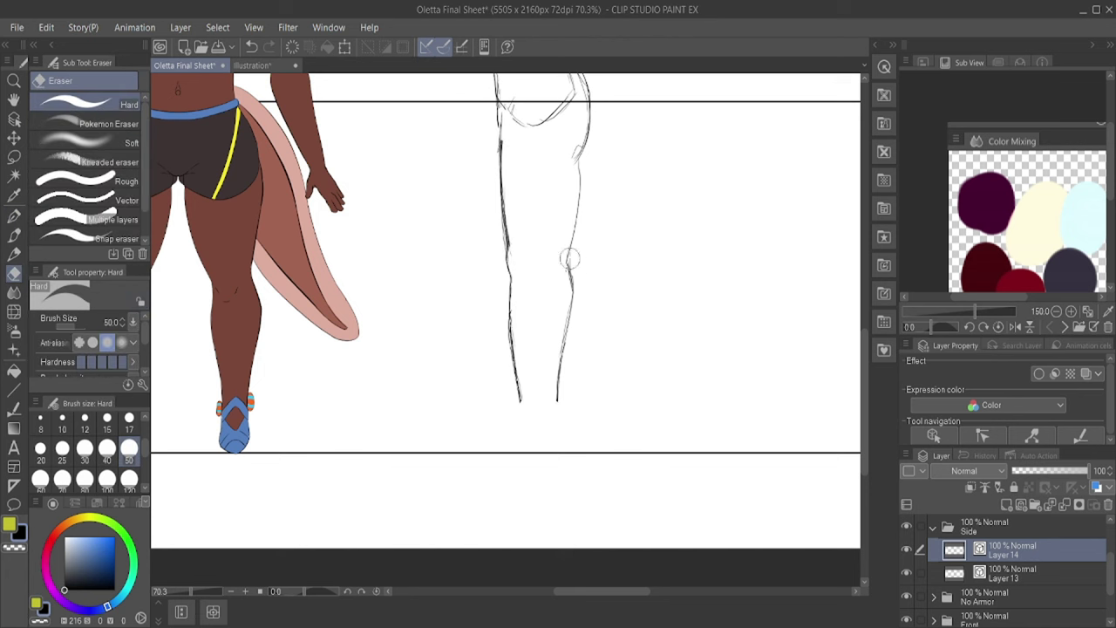
Step: Redraw the back of the thigh, knee and calf, and erase the old buttock curve to rework it
key(p)
mouse_move(575, 218)
mouse_down()
mouse_move(570, 314)
mouse_move(575, 284)
mouse_up()
key(e)
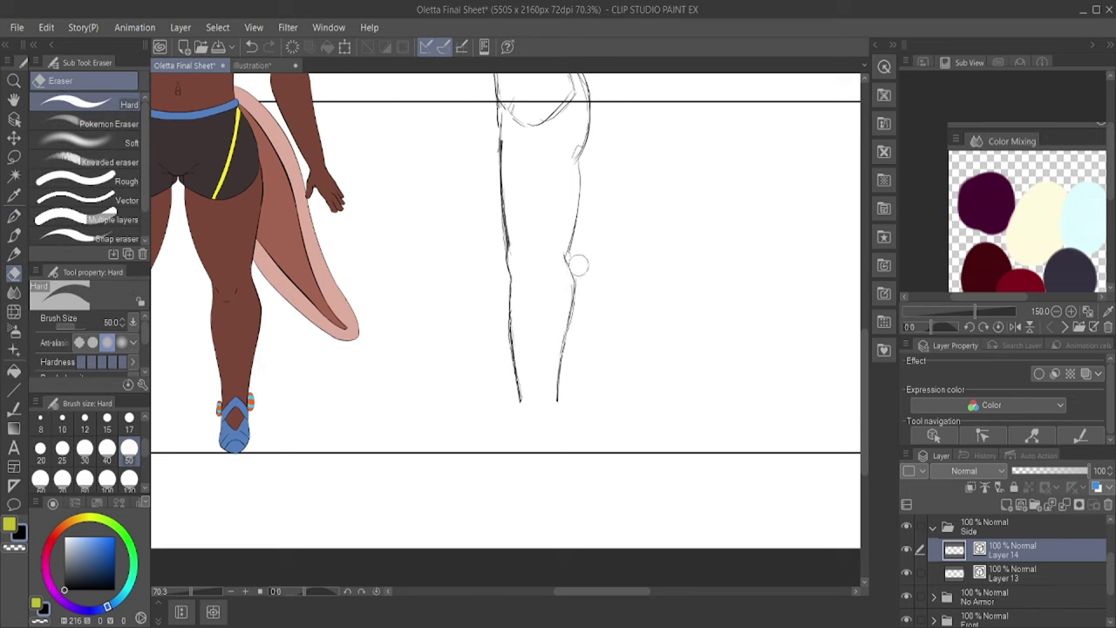
scroll(575, 261, up, 3)
drag(580, 237, 574, 375)
key(p)
key(e)
key(p)
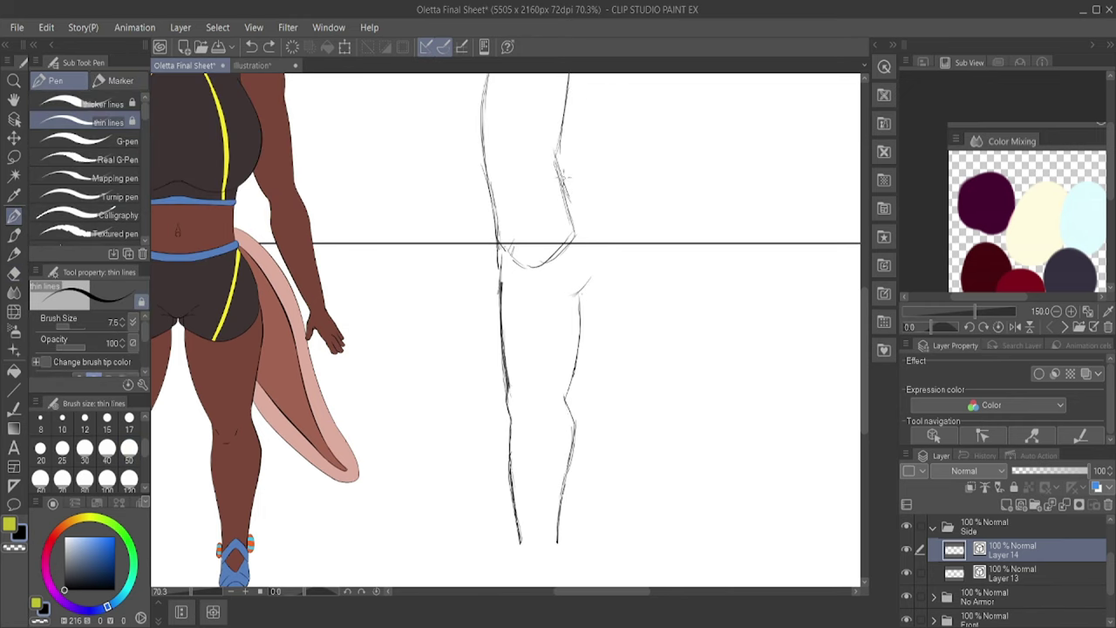
Step: Complete the fuller buttock curve and sketch the side-view shoe with its tongue, sole and toe-cap lines
scroll(584, 406, down, 3)
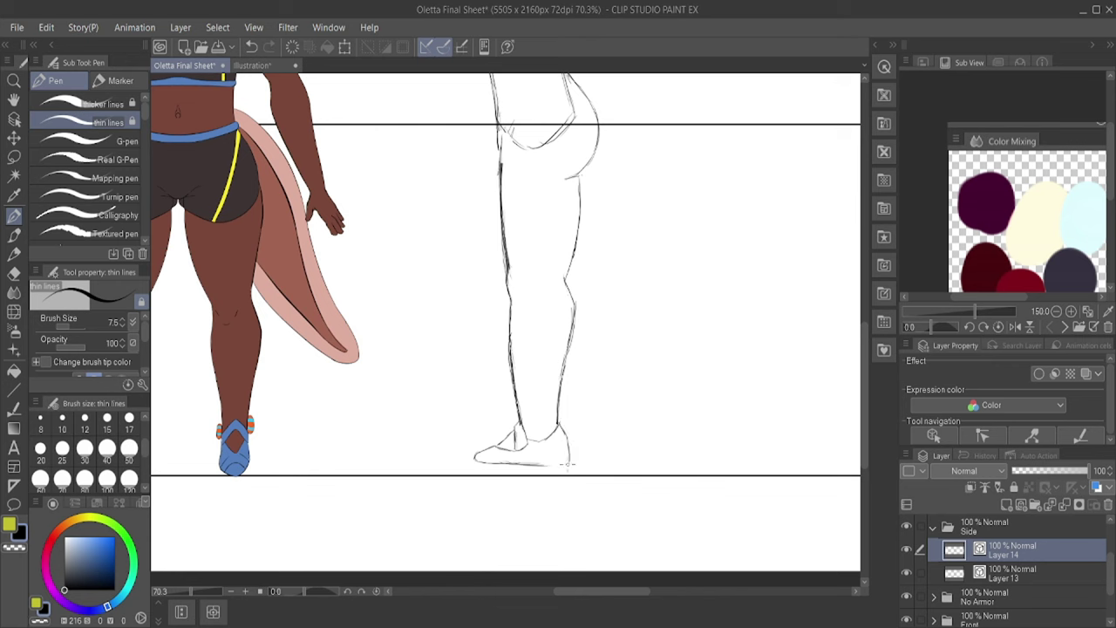
scroll(539, 476, up, 5)
mouse_move(385, 361)
mouse_down()
mouse_move(411, 342)
mouse_move(324, 417)
mouse_move(430, 424)
mouse_up()
scroll(454, 417, down, 6)
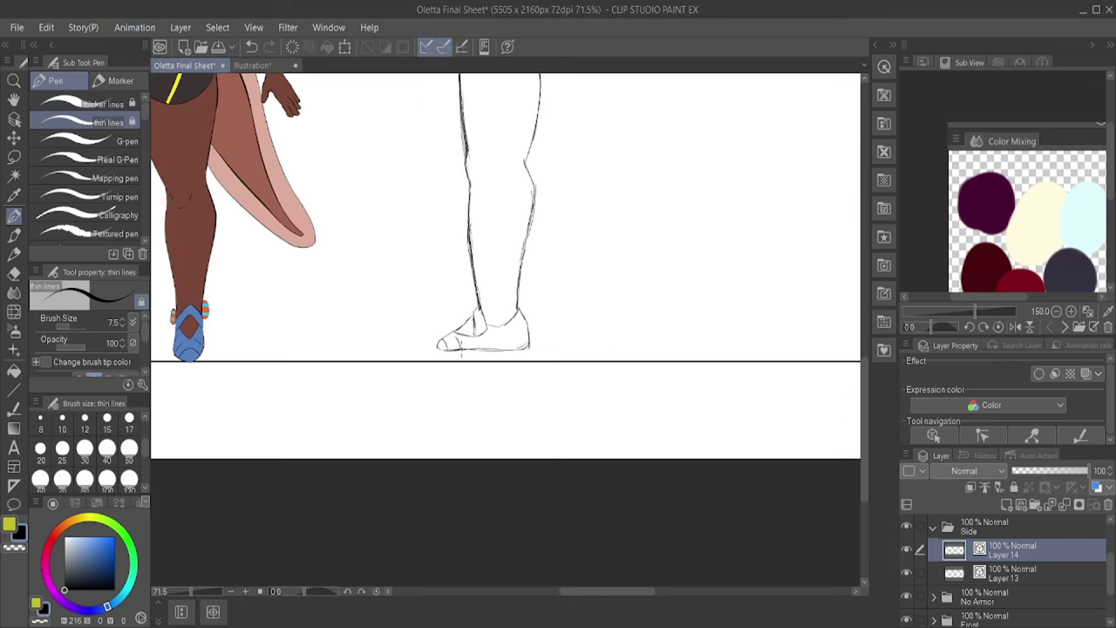
scroll(454, 417, up, 6)
scroll(319, 346, down, 6)
scroll(567, 288, up, 6)
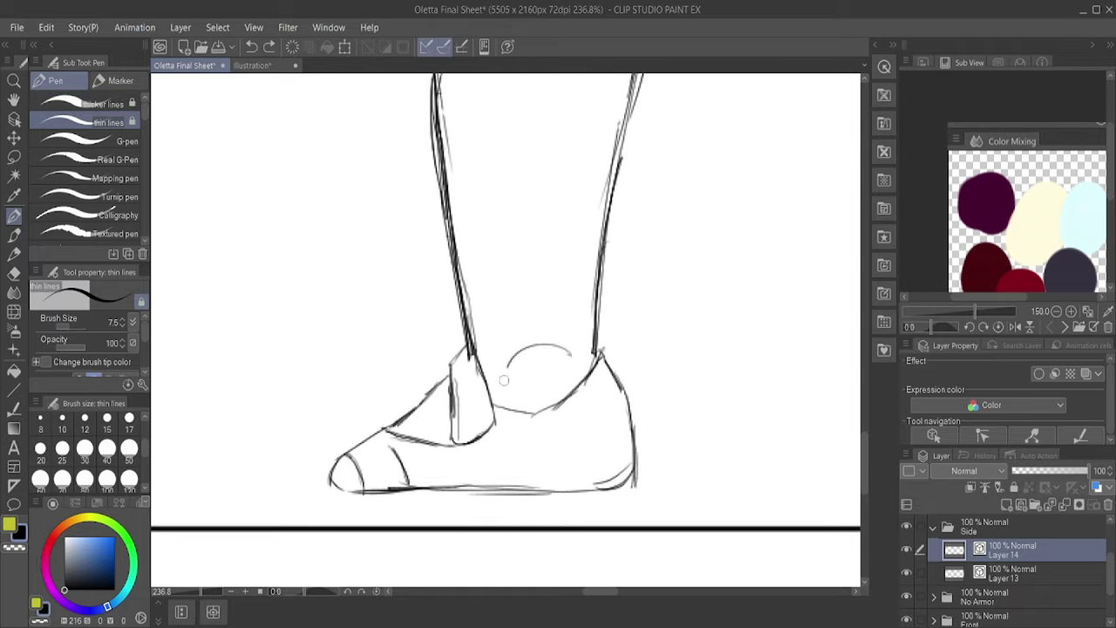
Step: Draw a round ankle ornament with a small centre circle, shift the shoe's sole slightly downward and reconnect the toe lines
drag(541, 370, 539, 371)
key(m)
drag(539, 453, 524, 523)
key(p)
drag(353, 458, 358, 502)
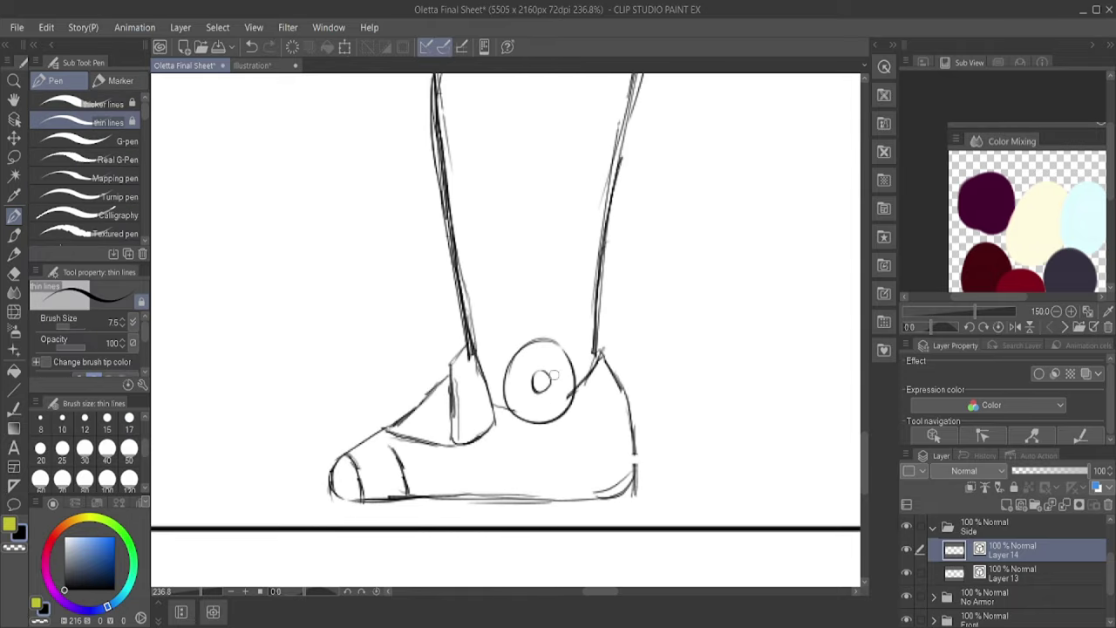
scroll(478, 443, down, 6)
scroll(478, 443, up, 6)
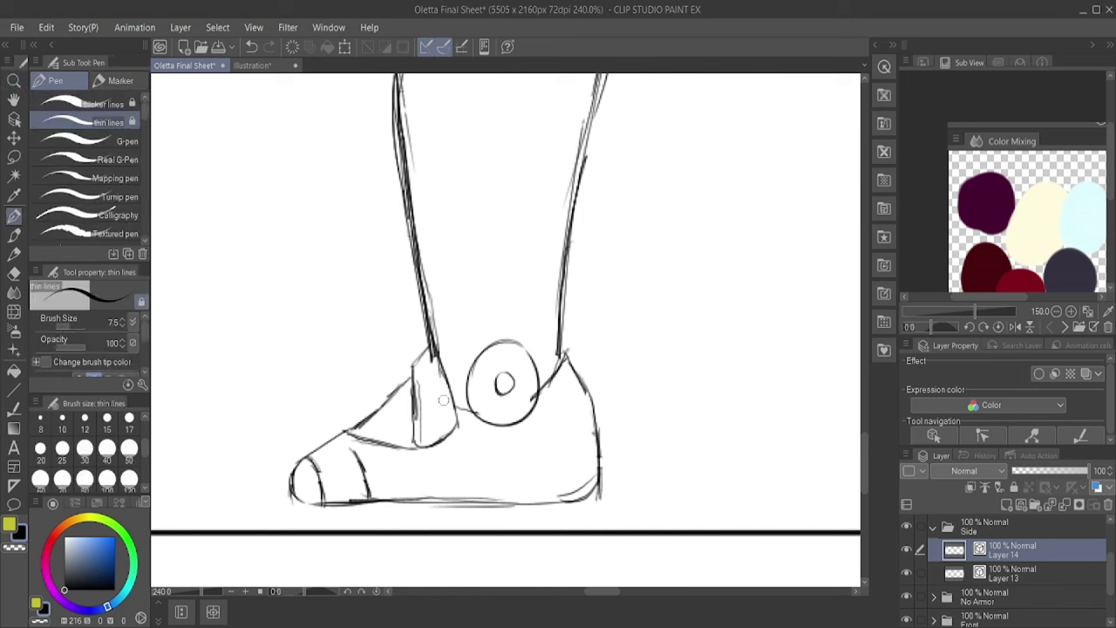
Step: Add two diagonal strap lines across the side of the shoe and reinforce the tongue and rear ankle lines
drag(415, 442, 488, 504)
drag(455, 422, 509, 502)
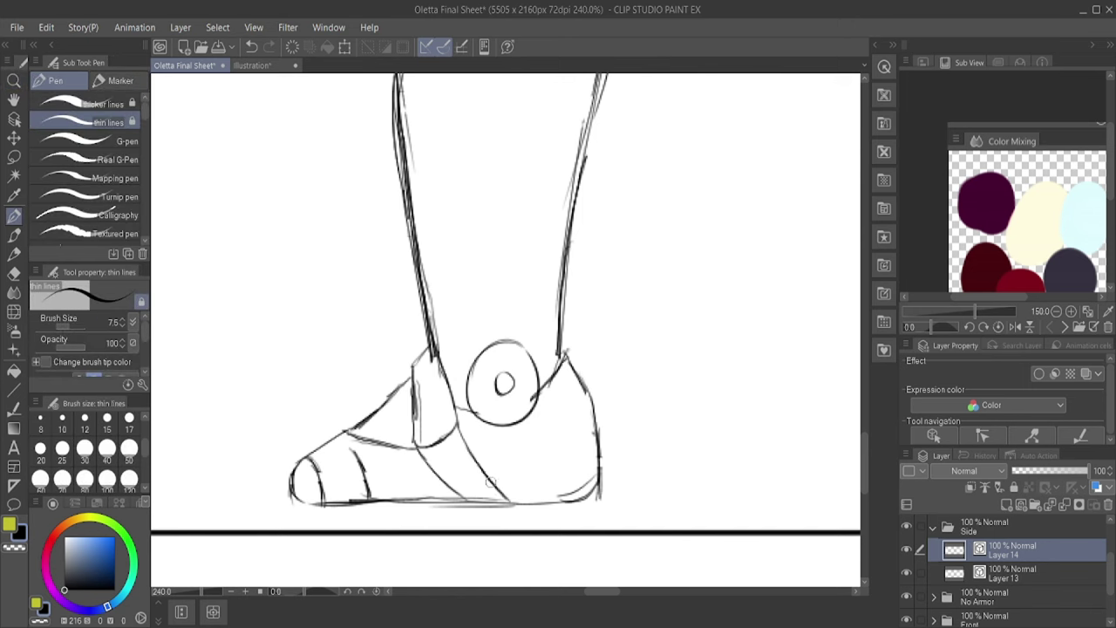
drag(417, 368, 417, 439)
drag(565, 318, 560, 361)
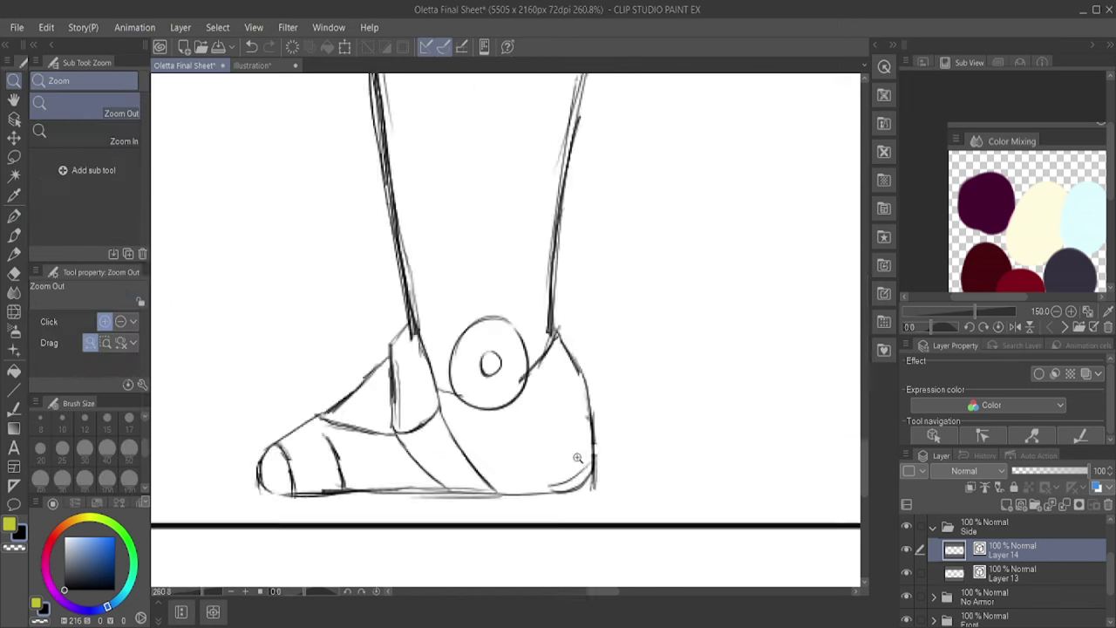
Step: Fade Layer 14 to 33% and Layer 13 to 27%, and draw the nose, lips and chin profile on a new vector layer
scroll(564, 294, down, 5)
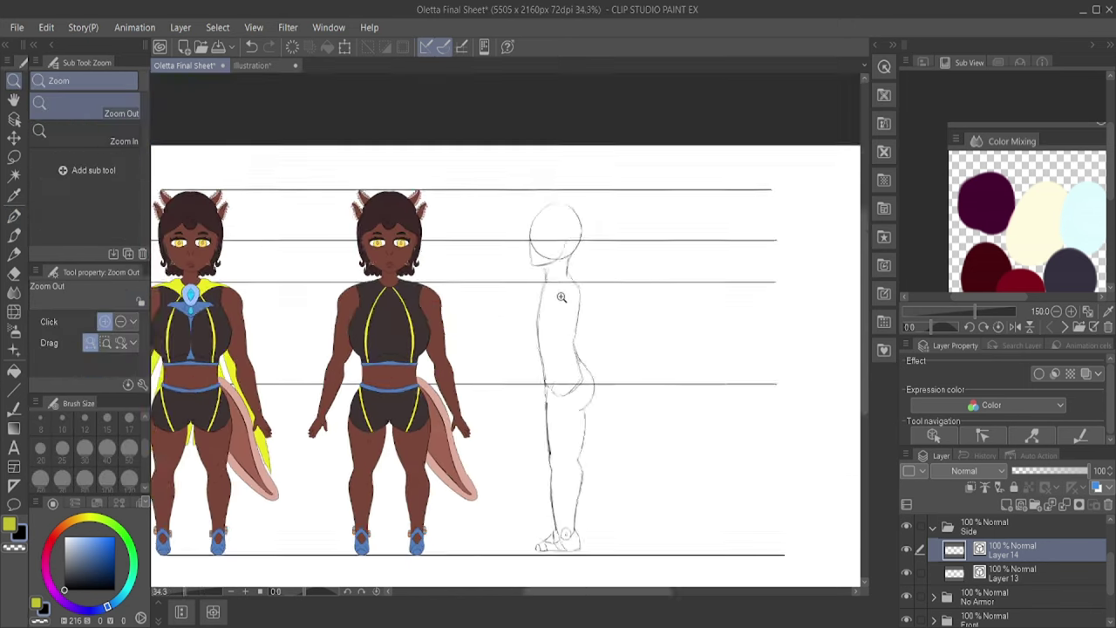
scroll(568, 204, up, 3)
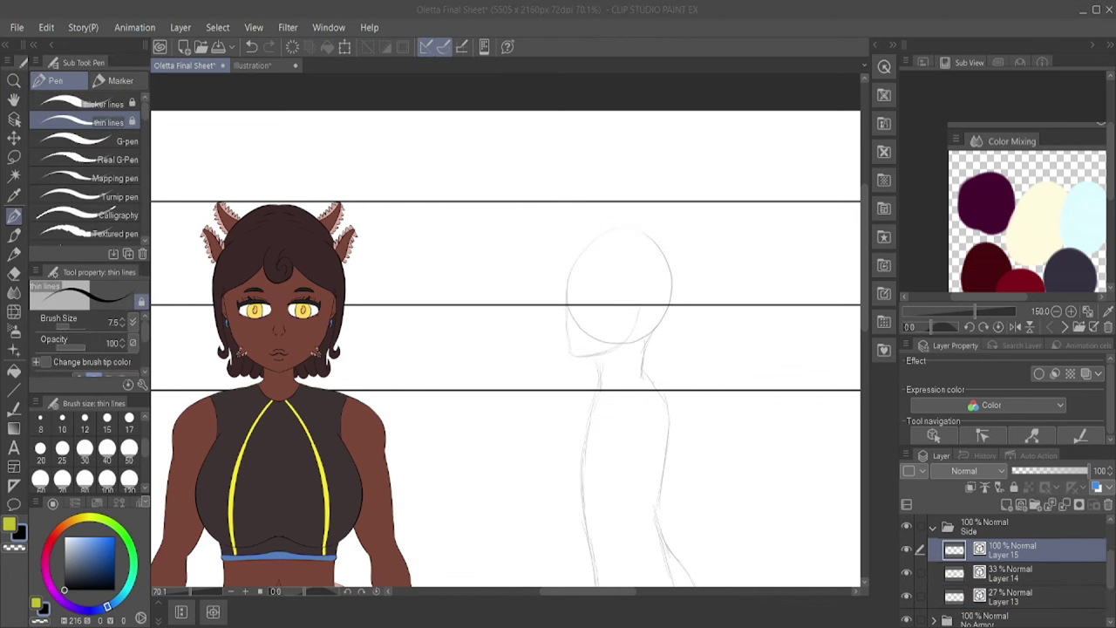
scroll(629, 344, up, 2)
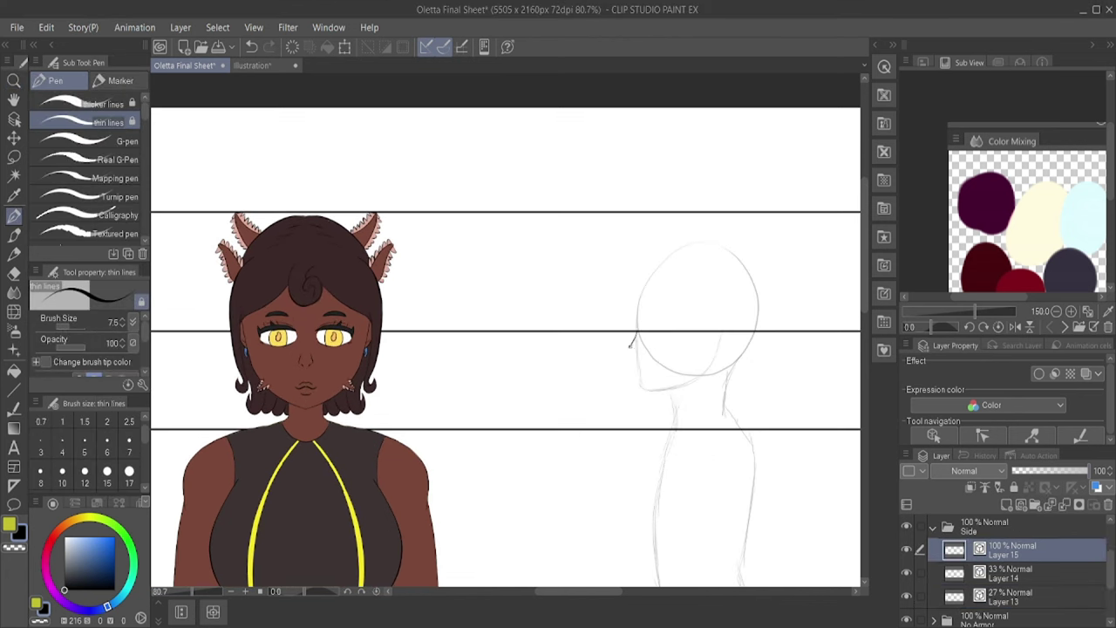
scroll(506, 349, down, 3)
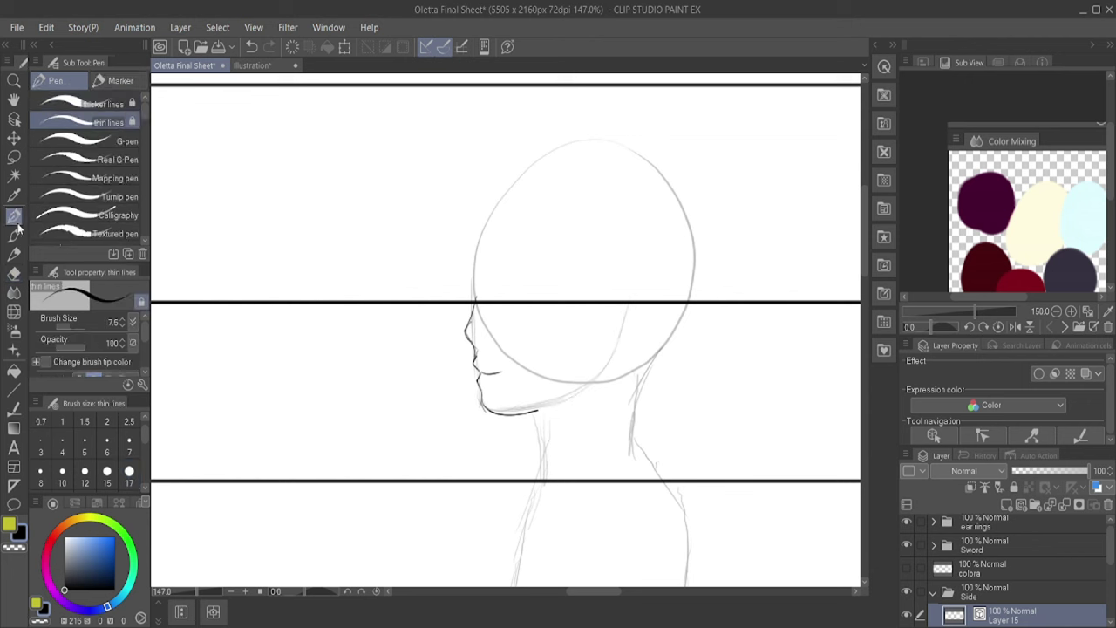
Step: Draw the jaw line up toward the ear and outline the forehead, skull and neck with the guide lines hidden
drag(617, 312, 606, 365)
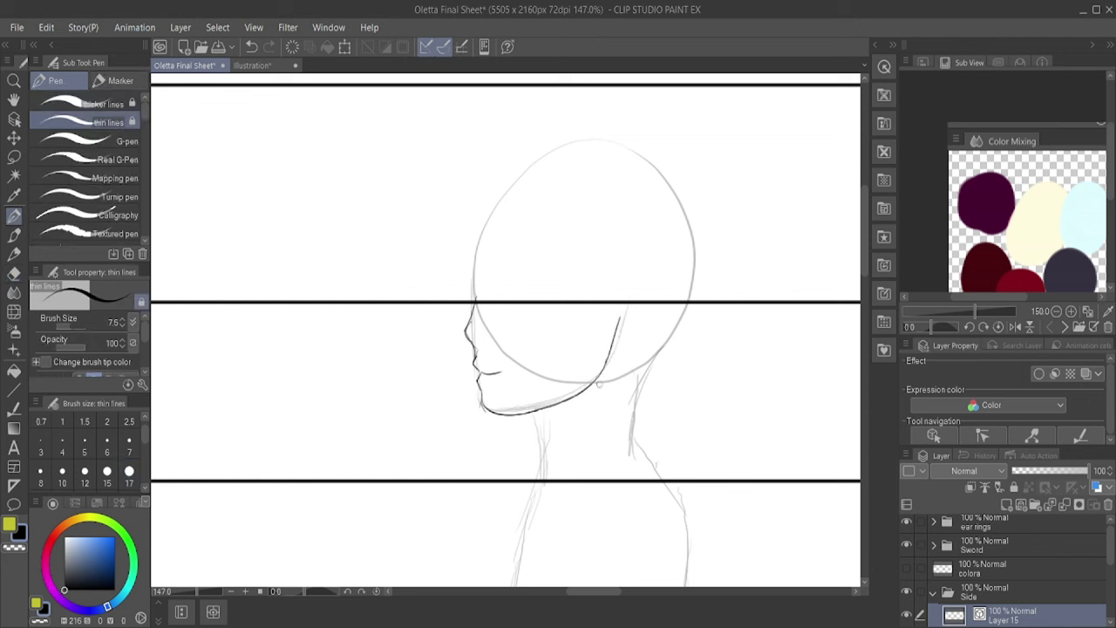
scroll(1003, 567, down, 2)
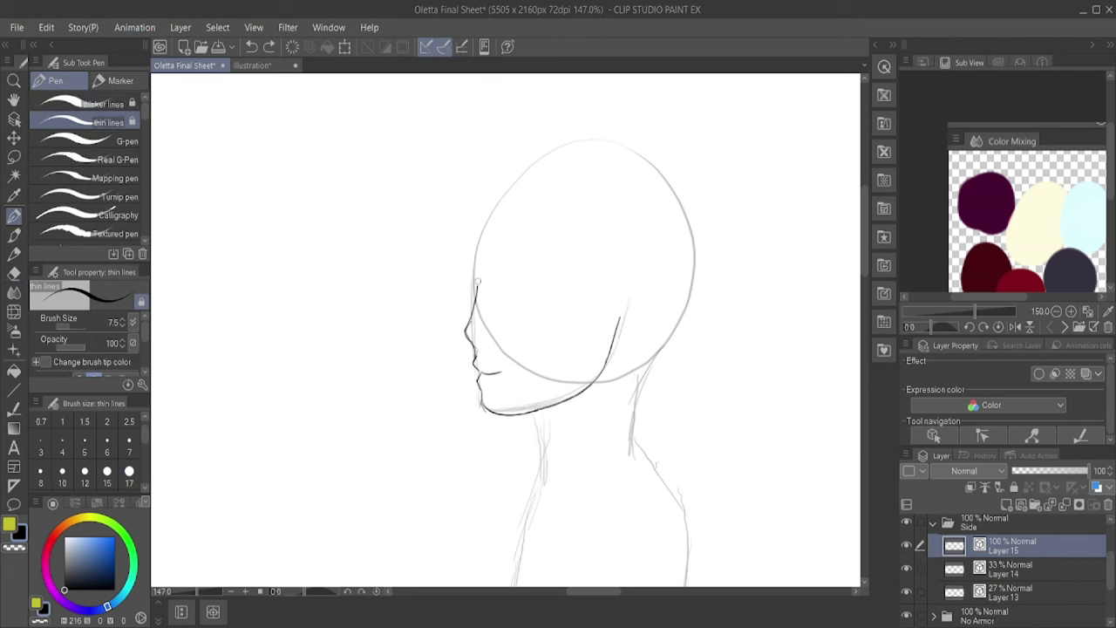
mouse_move(490, 216)
mouse_down()
mouse_move(594, 169)
mouse_move(665, 326)
mouse_move(685, 296)
mouse_move(669, 331)
mouse_up()
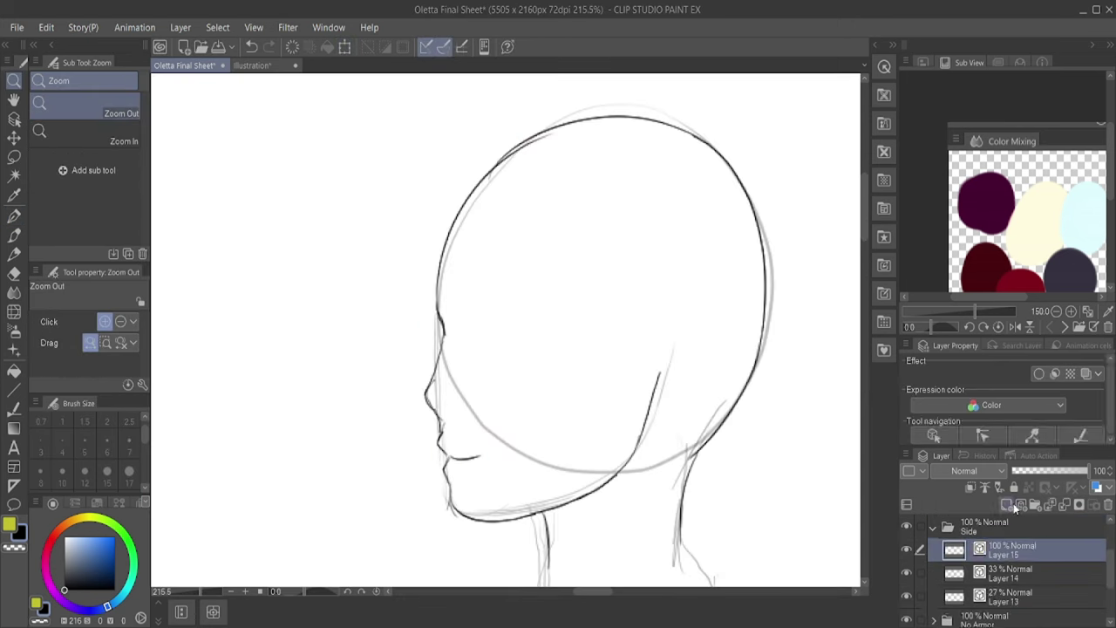
Step: Draw the side-view eye on a new layer with upper lid, lashes, oval iris, slit pupil and lower lid
key(p)
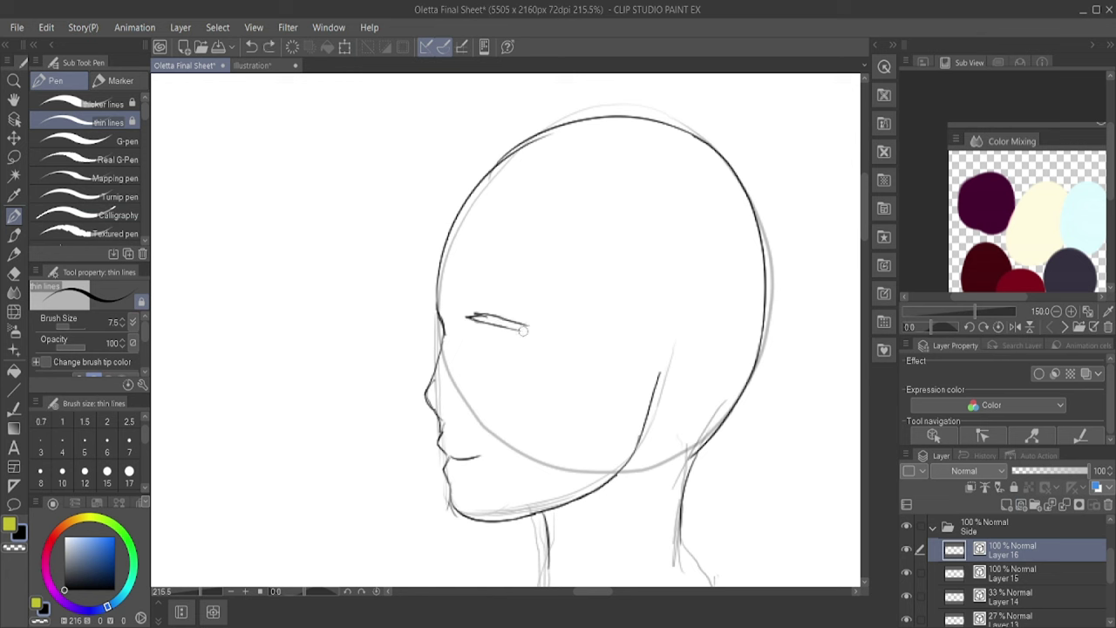
key(ctrl+z)
drag(477, 322, 554, 328)
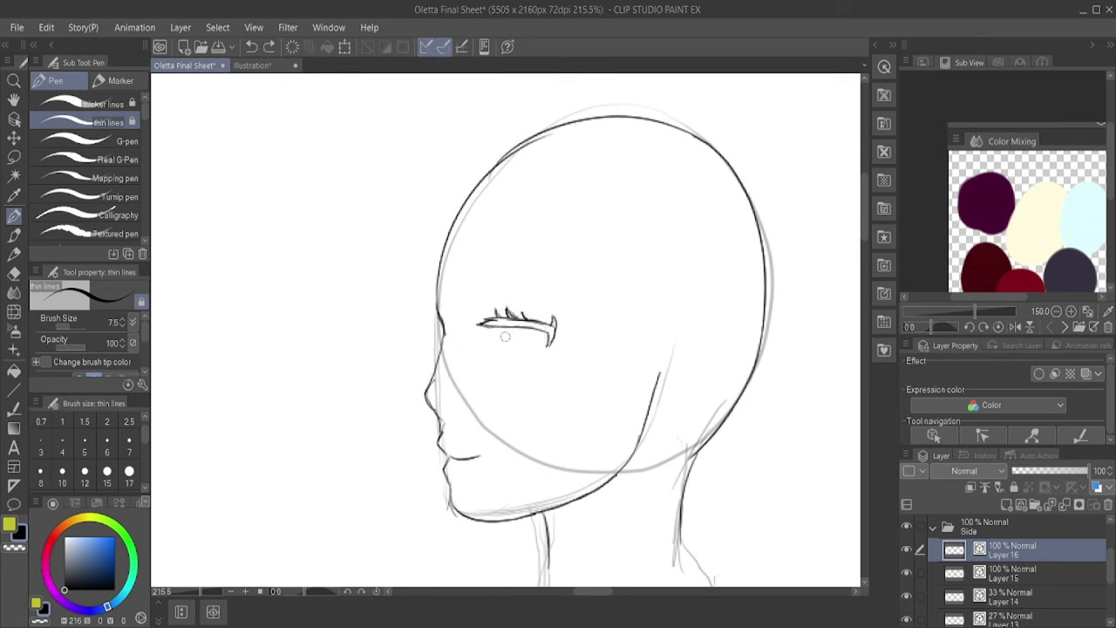
drag(497, 329, 523, 330)
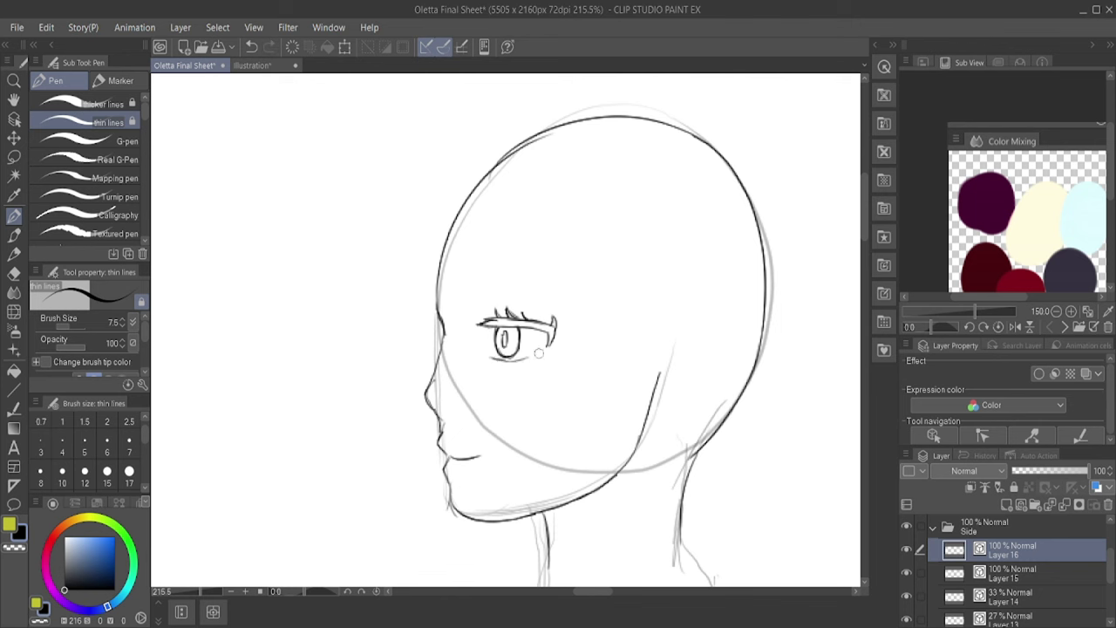
mouse_move(456, 244)
mouse_down()
mouse_move(602, 314)
mouse_move(560, 313)
mouse_up()
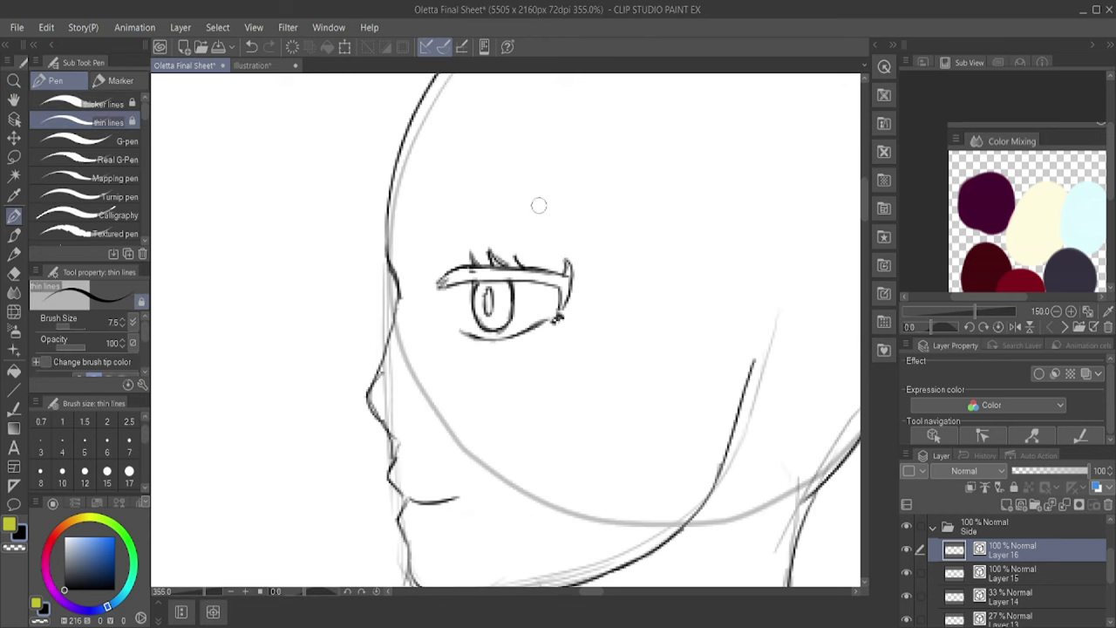
Step: Draw a small V-shaped frill with scalloped edges near the jaw on a new layer and adjust its placement
scroll(538, 204, down, 5)
scroll(502, 356, up, 3)
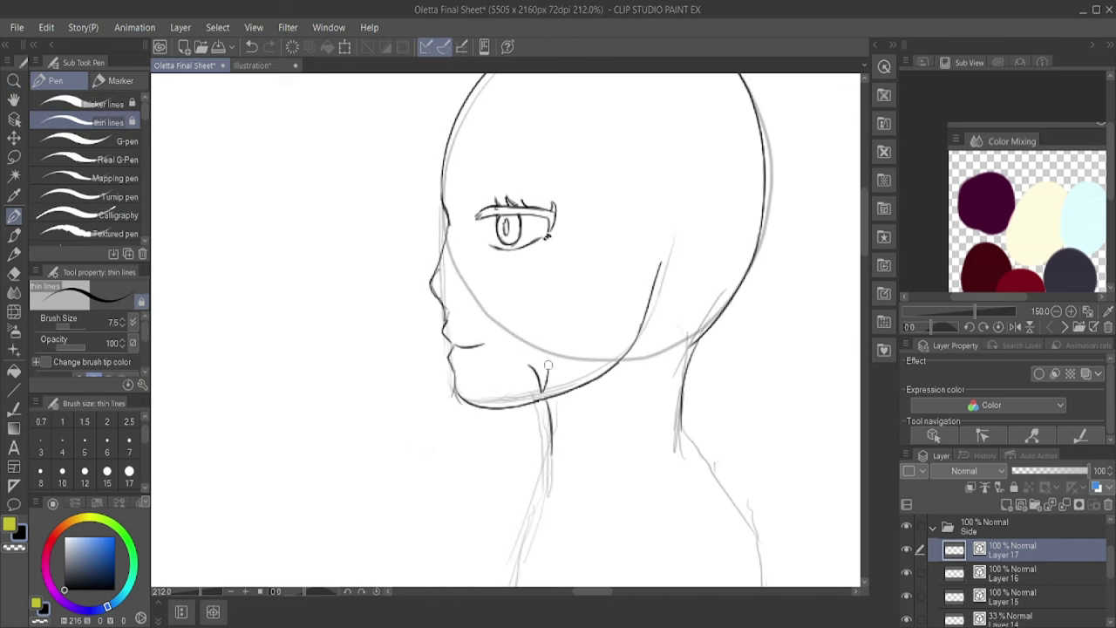
scroll(538, 370, up, 5)
drag(555, 356, 558, 384)
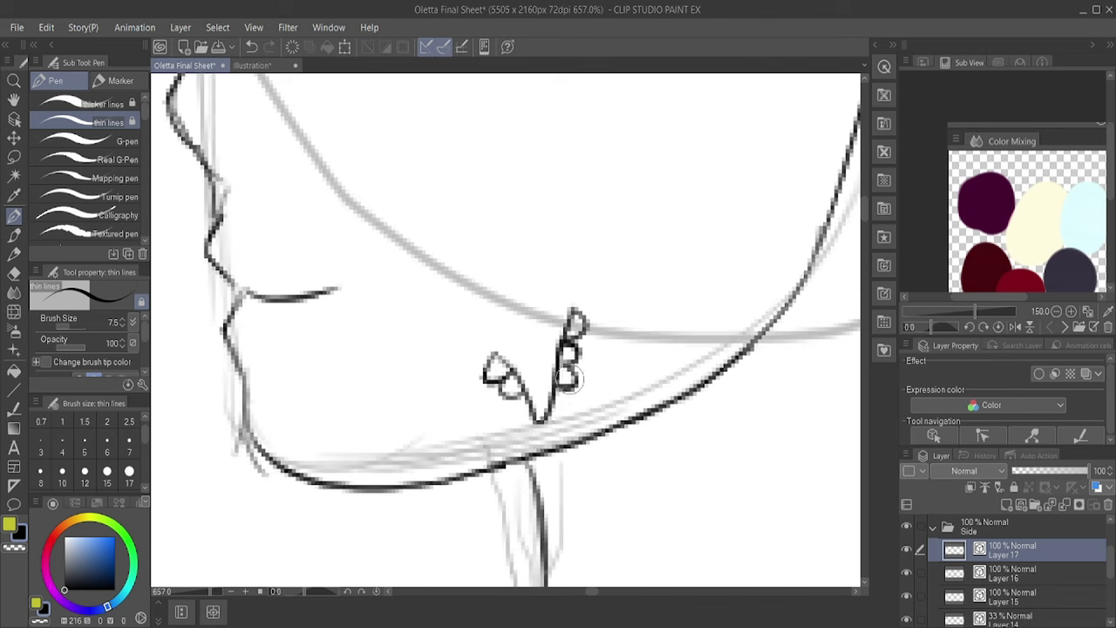
scroll(538, 370, down, 5)
scroll(538, 370, up, 1)
key(ctrl+t)
key(Return)
Step: Clean up stray profile lines on Layer 15, lower its opacity to 29% and add a new vector layer for the hair
scroll(523, 366, down, 5)
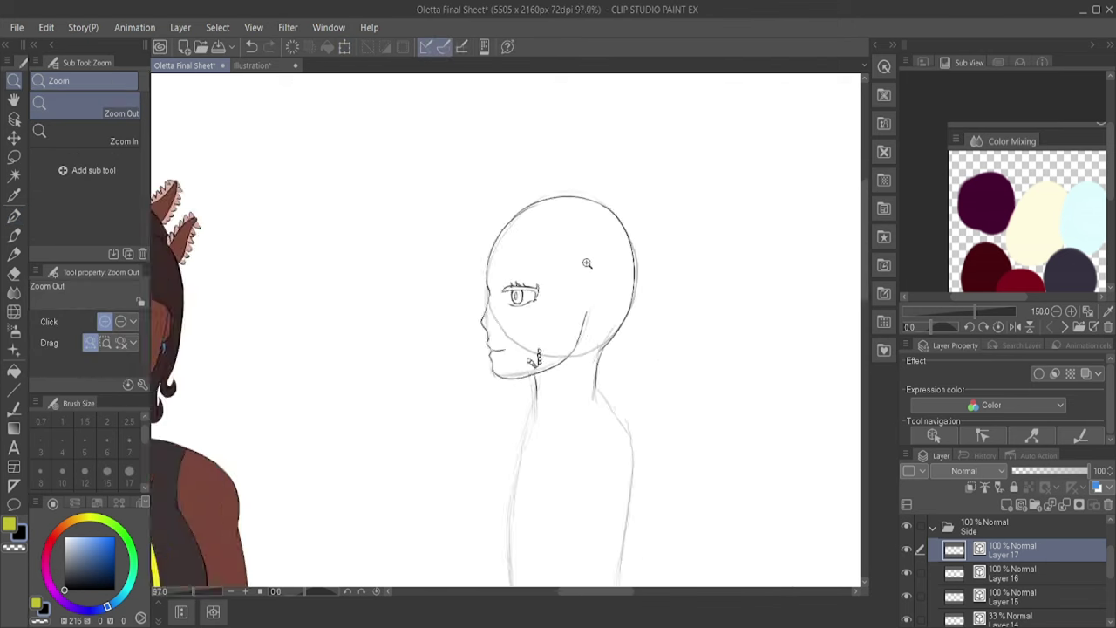
scroll(523, 366, up, 1)
click(950, 577)
scroll(503, 321, up, 5)
key(e)
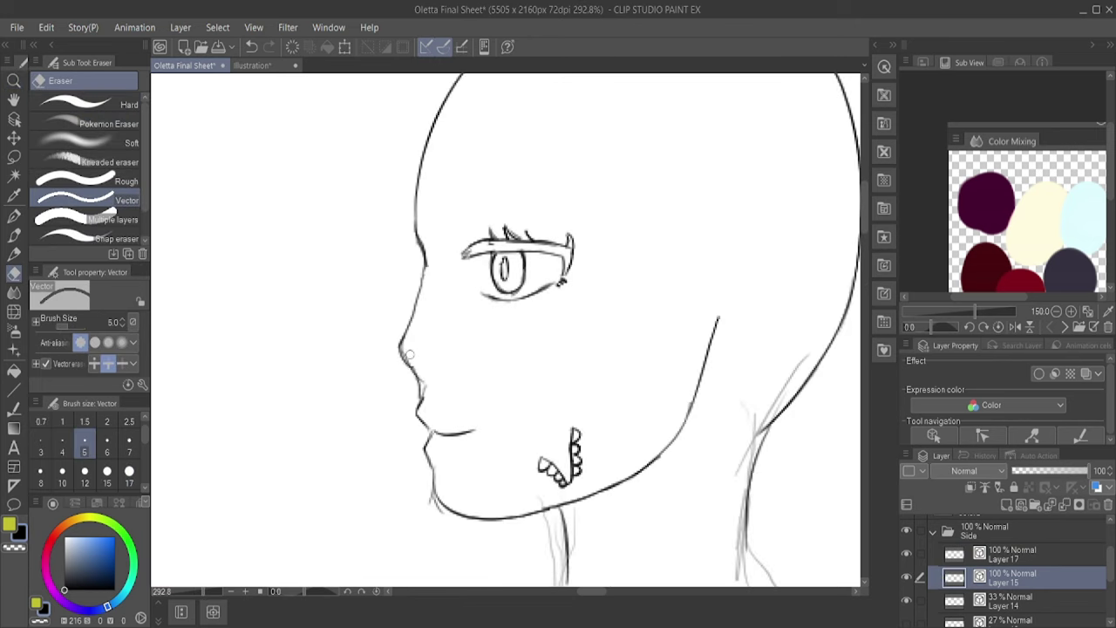
scroll(494, 257, down, 4)
drag(1090, 471, 1034, 471)
click(1022, 508)
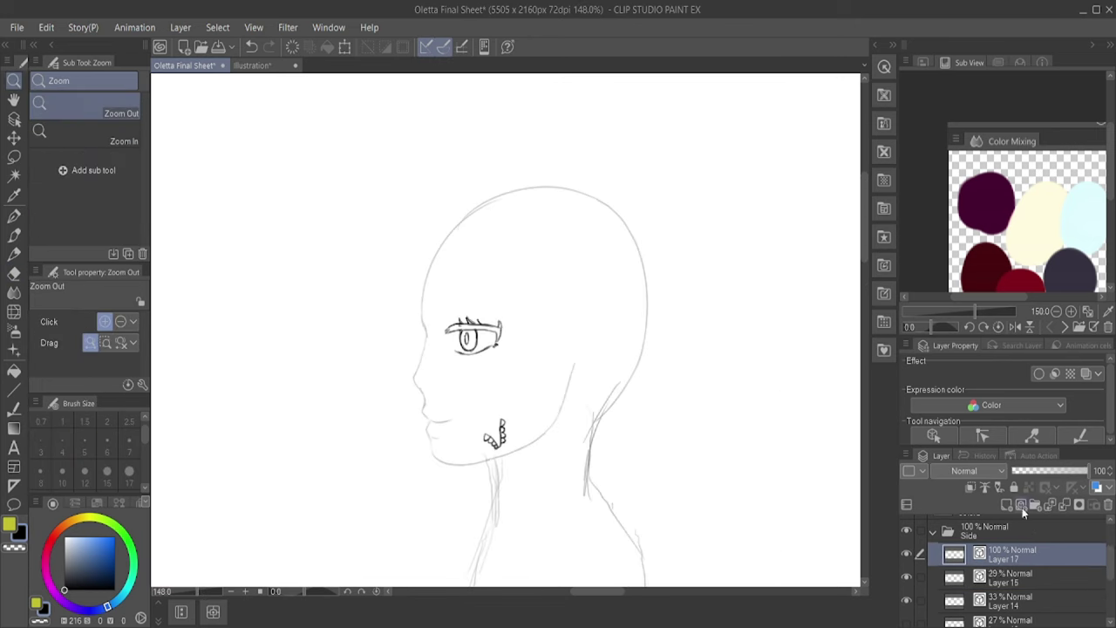
Step: Draw and reposition the spiral forehead curl, and draw the hairline sweeping back from it into a side lock
key(p)
drag(460, 234, 411, 305)
mouse_move(440, 254)
mouse_down()
mouse_move(436, 314)
mouse_move(410, 294)
mouse_up()
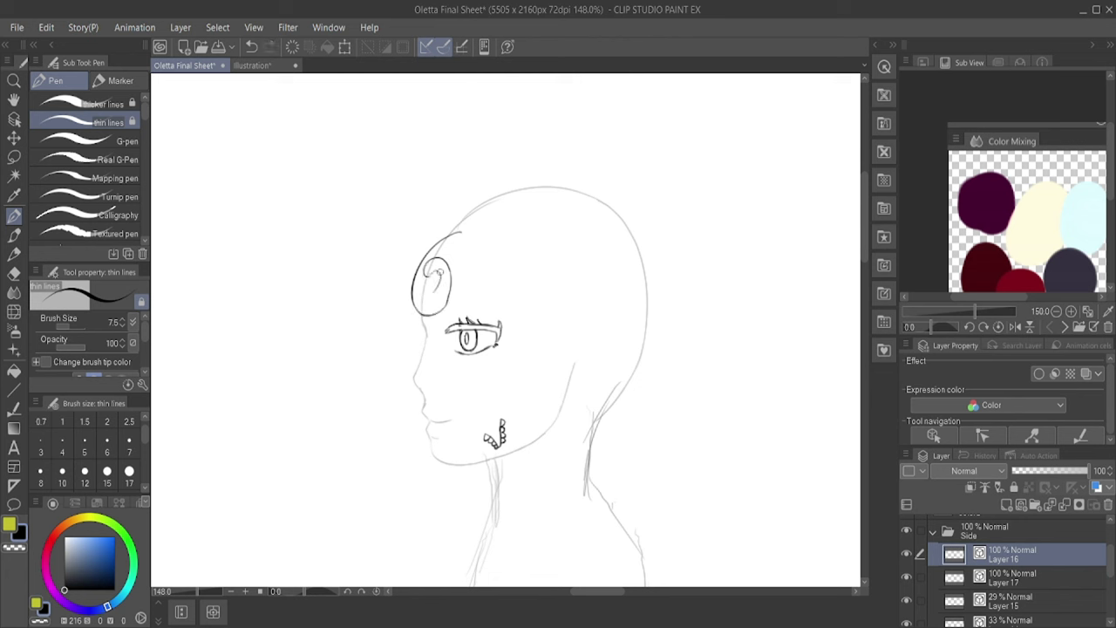
key(ctrl+t)
key(Return)
mouse_move(436, 279)
mouse_down()
mouse_move(439, 267)
mouse_move(563, 349)
mouse_move(585, 450)
mouse_up()
scroll(987, 533, down, 1)
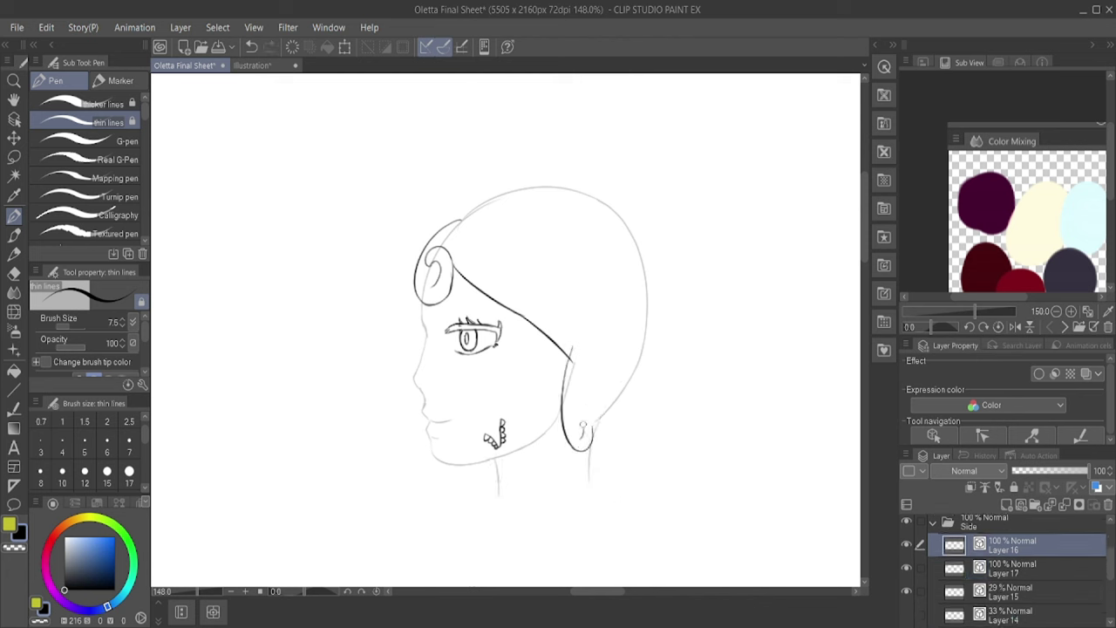
Step: Rework the side lock in front of the ear into a narrow strand with a flipped, curled tip
mouse_move(597, 330)
mouse_down()
mouse_move(593, 420)
mouse_move(558, 433)
mouse_move(576, 453)
mouse_up()
click(14, 273)
key(p)
key(ctrl+z)
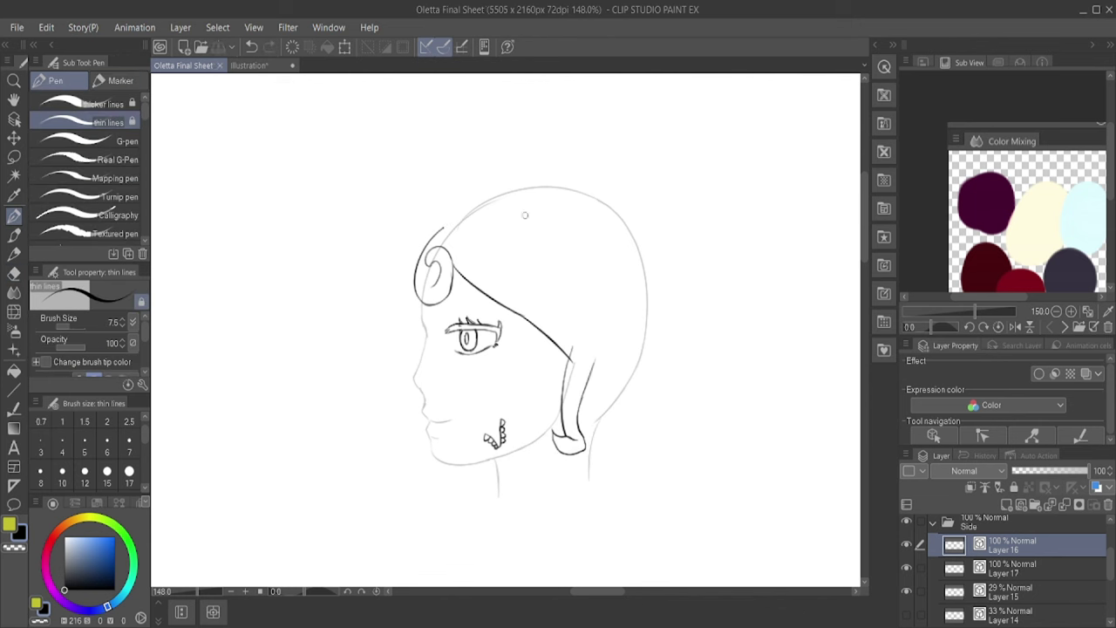
mouse_move(464, 218)
mouse_down()
mouse_move(450, 226)
mouse_move(607, 186)
mouse_up()
key(ctrl+z)
key(ctrl+z)
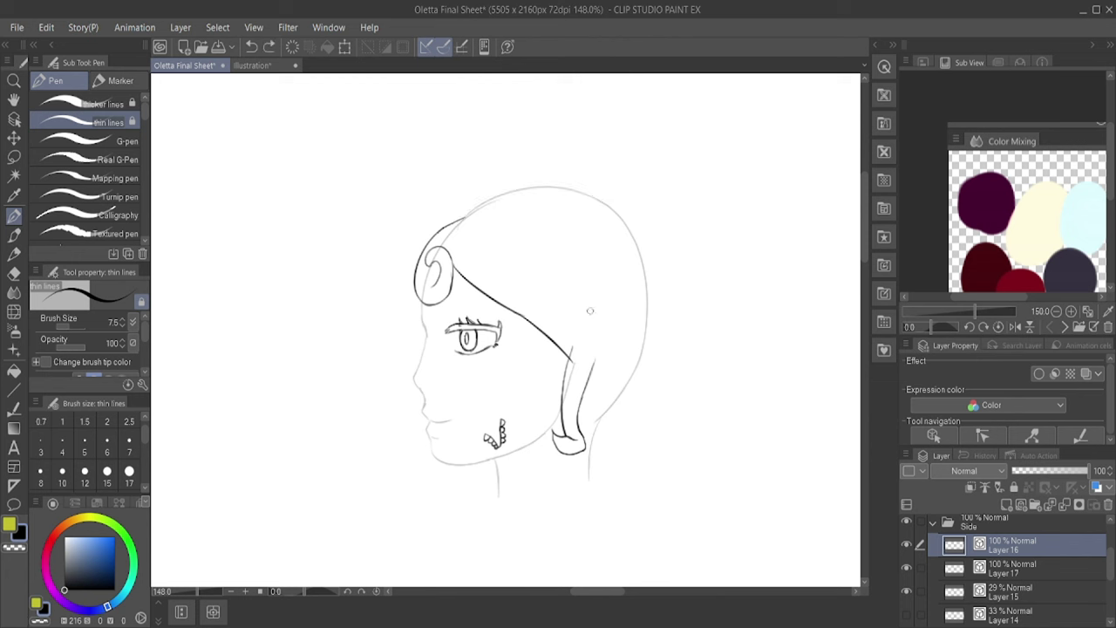
mouse_move(450, 225)
mouse_down()
mouse_move(624, 187)
mouse_move(610, 185)
mouse_move(636, 234)
mouse_move(654, 353)
mouse_up()
key(ctrl+z)
key(ctrl+z)
mouse_move(642, 237)
mouse_down()
mouse_move(661, 430)
mouse_move(693, 446)
mouse_move(638, 396)
mouse_move(641, 440)
mouse_move(621, 335)
mouse_move(565, 427)
mouse_up()
key(ctrl+z)
key(ctrl+z)
key(ctrl+z)
Step: Draw the outer hair contour from the forehead curl over the crown down to a flipped tip at the nape
mouse_move(572, 326)
mouse_down()
mouse_move(564, 433)
mouse_move(592, 354)
mouse_move(641, 418)
mouse_move(392, 279)
mouse_move(209, 218)
mouse_up()
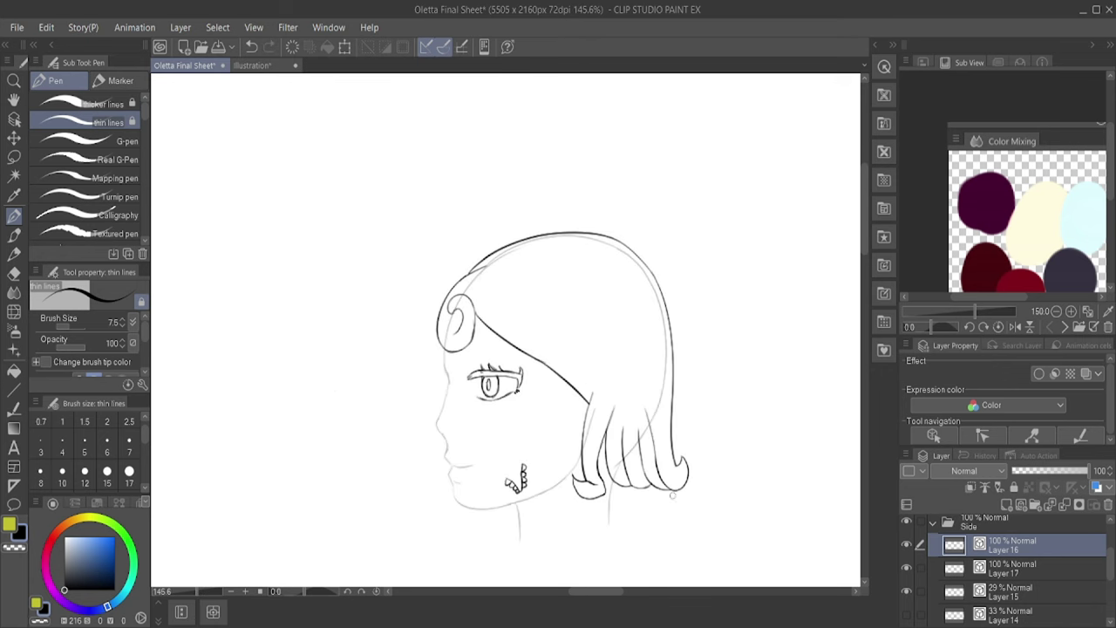
mouse_move(672, 495)
mouse_down()
mouse_move(550, 312)
mouse_move(569, 371)
mouse_up()
mouse_move(630, 277)
mouse_down()
mouse_move(637, 349)
mouse_move(685, 417)
mouse_up()
key(ctrl+z)
Step: Redraw the curled strand ends between the side lock and the back of the hair
mouse_move(565, 262)
mouse_down()
mouse_move(572, 335)
mouse_move(623, 395)
mouse_move(623, 376)
mouse_up()
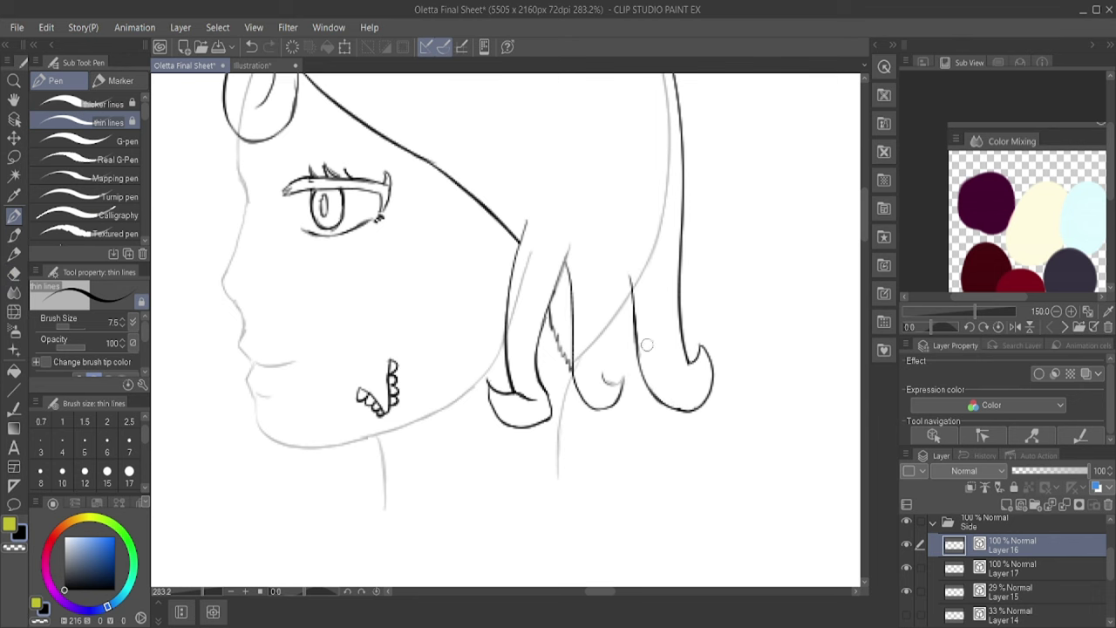
drag(601, 328, 608, 382)
drag(617, 402, 658, 398)
scroll(597, 350, down, 3)
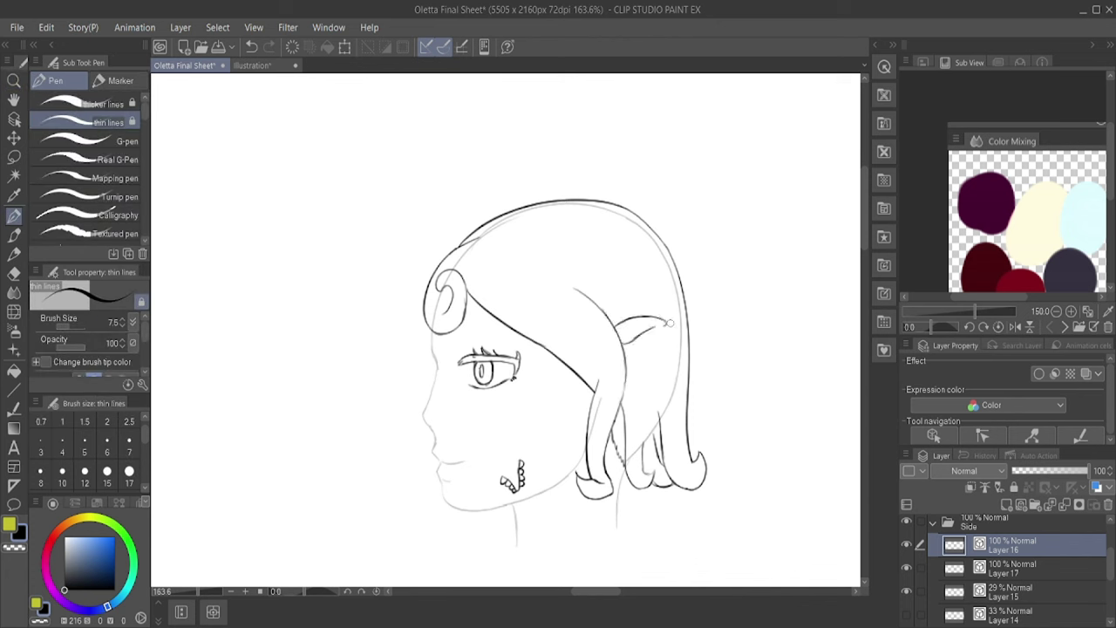
Step: Draw the near horn-like fin emerging from the side hair and line its upper and lower edges with small scallops
drag(614, 310, 625, 326)
scroll(625, 326, down, 2)
scroll(619, 322, up, 5)
drag(524, 353, 527, 377)
drag(501, 292, 529, 274)
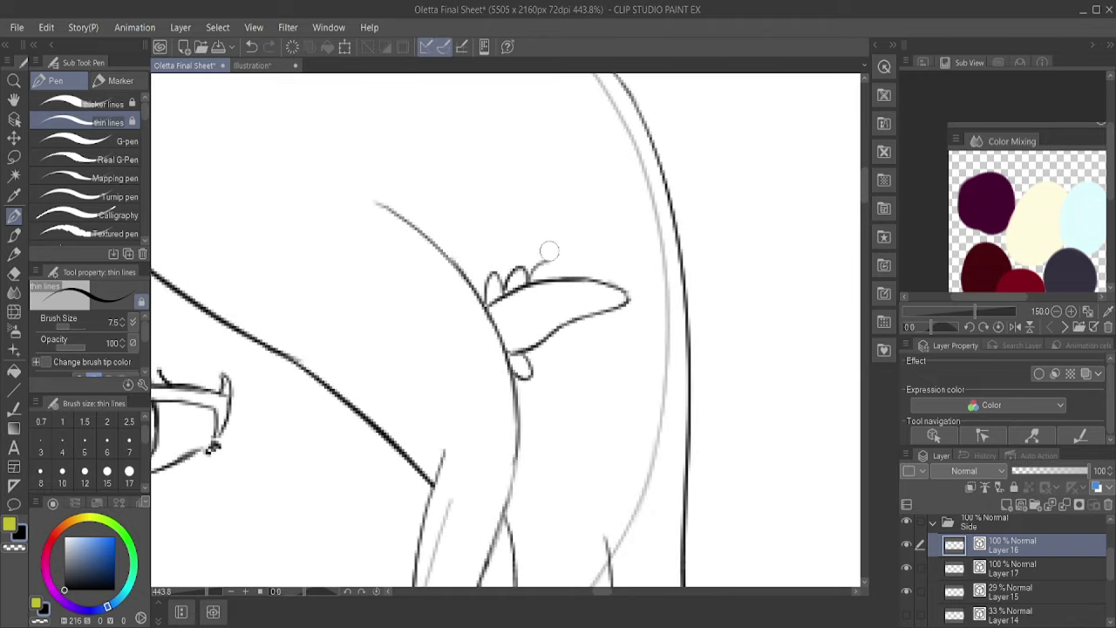
mouse_move(527, 361)
mouse_down()
mouse_move(558, 336)
mouse_move(580, 268)
mouse_move(565, 323)
mouse_move(629, 303)
mouse_move(709, 309)
mouse_move(680, 359)
mouse_up()
Step: Draw a second fin projecting from the back of the head with scallops along both edges
scroll(628, 314, down, 6)
scroll(662, 312, up, 4)
drag(663, 310, 708, 301)
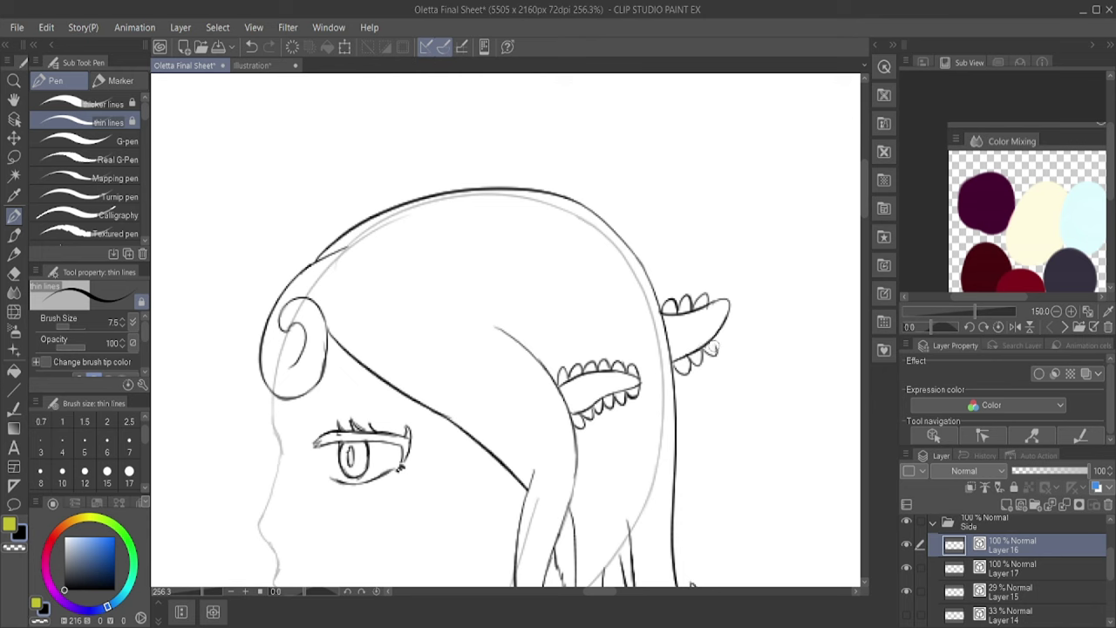
scroll(387, 117, down, 3)
scroll(678, 230, up, 2)
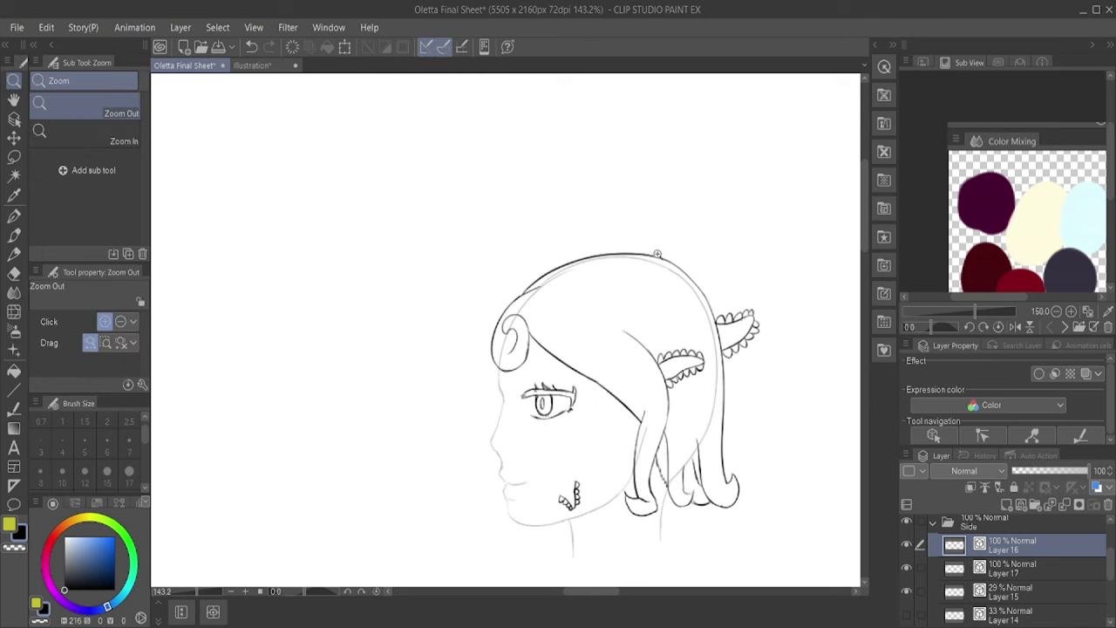
Step: Keep a hidden copy of the head layer named "head", restore Layer 15 to 100% opacity and erase its skull lines under the hair
click(911, 572)
click(911, 573)
key(ctrl+c)
key(ctrl+v)
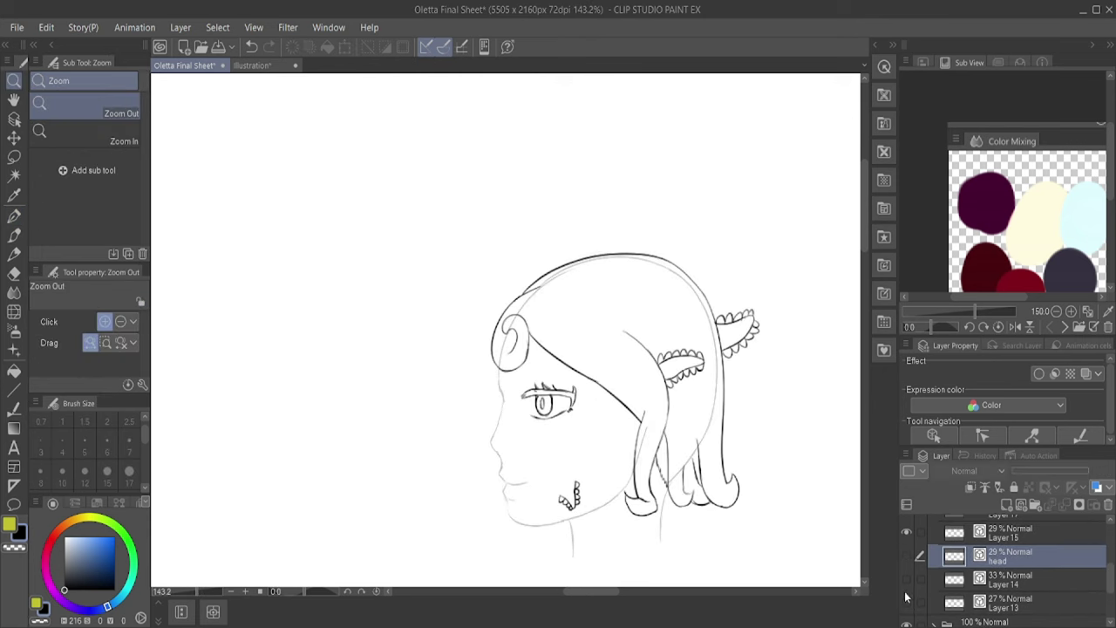
key(ctrl+e)
key(b)
key(z)
click(699, 203)
scroll(628, 366, up, 2)
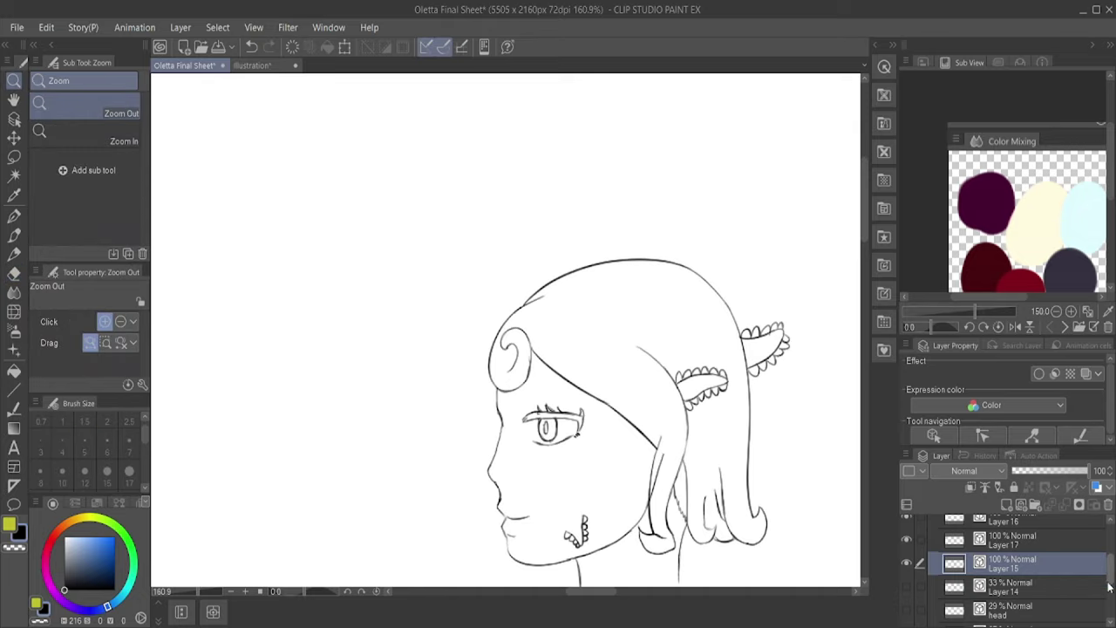
Step: Stretch the hair on Layer 16 slightly upward so it sits higher above the face
click(1002, 521)
key(ctrl+t)
key(Escape)
Step: Erase the rear section of the jaw line on Layer 15 and redraw it curving up to the side lock
key(e)
click(1003, 593)
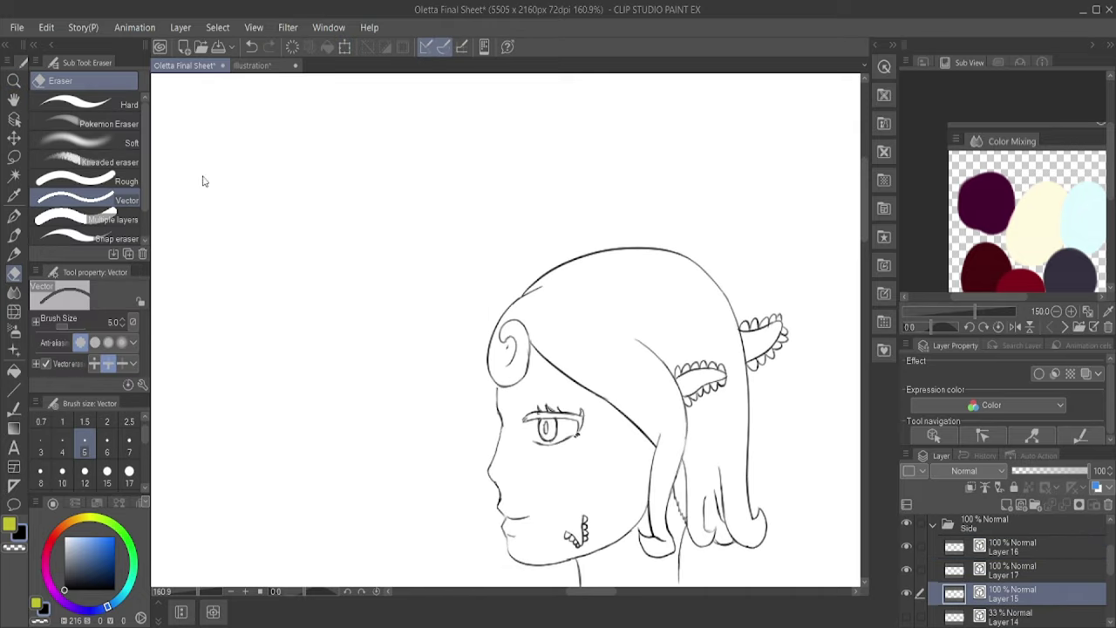
scroll(579, 406, up, 2)
key(p)
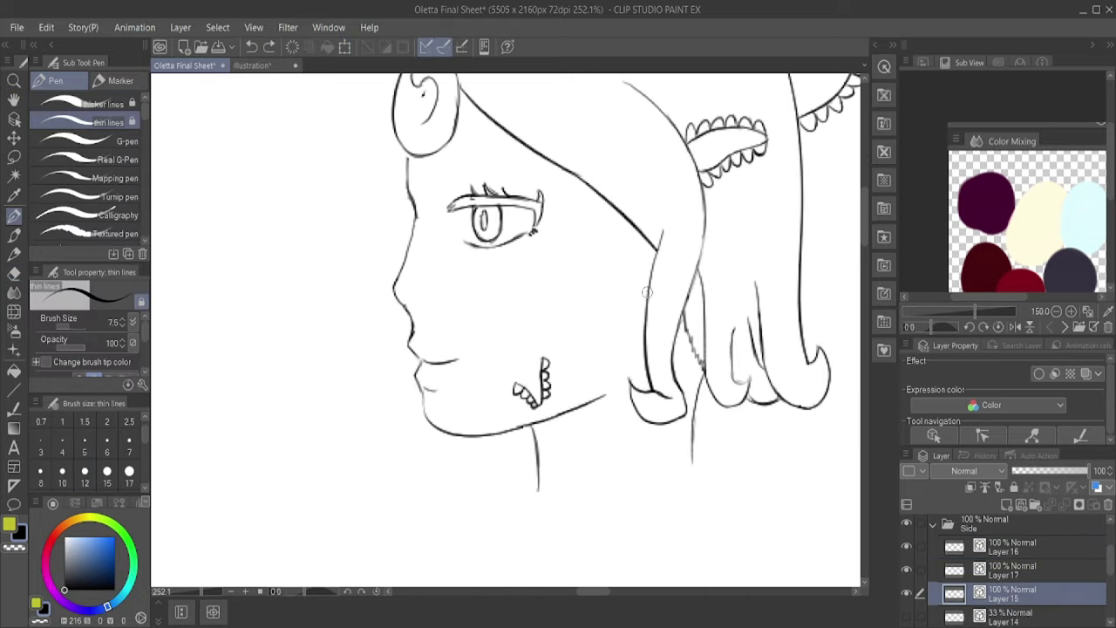
drag(647, 292, 636, 349)
Step: Select the scalloped jaw frill and move it down onto the edge of the jaw
key(m)
mouse_move(513, 353)
mouse_down()
mouse_move(536, 410)
mouse_move(578, 396)
mouse_up()
key(ctrl+t)
key(Return)
Step: Redraw the jaw line up to both sides of the frill, leaving the space inside the frill clear
click(24, 80)
click(575, 397)
key(p)
drag(155, 518, 498, 448)
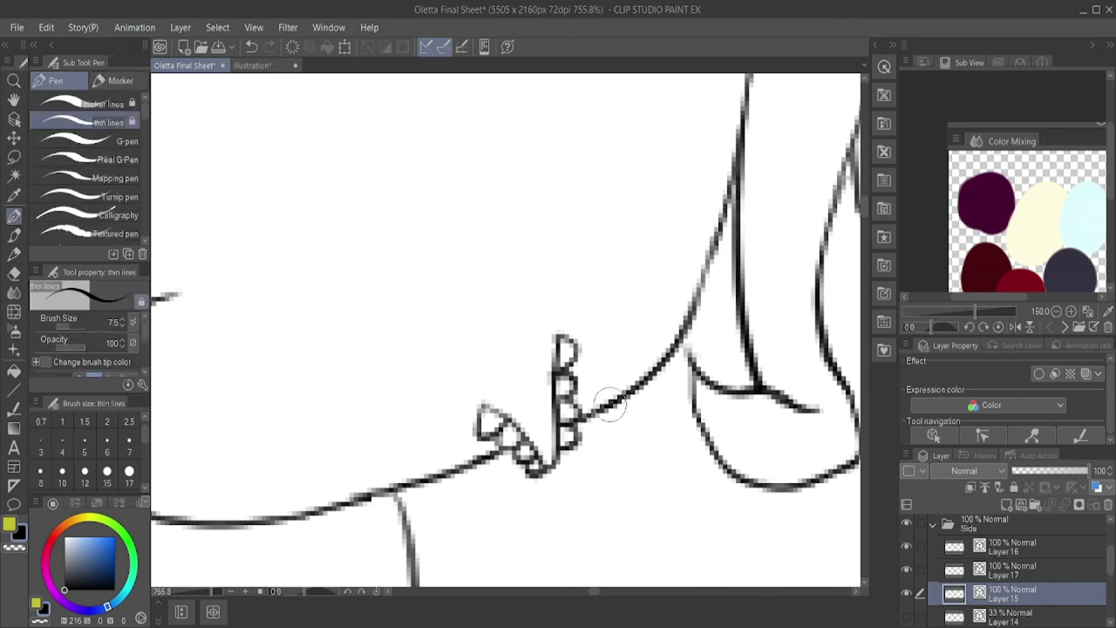
scroll(505, 331, down, 3)
Step: Draw a thin arched eyebrow above the side-view eye on Layer 15
click(1002, 593)
key(p)
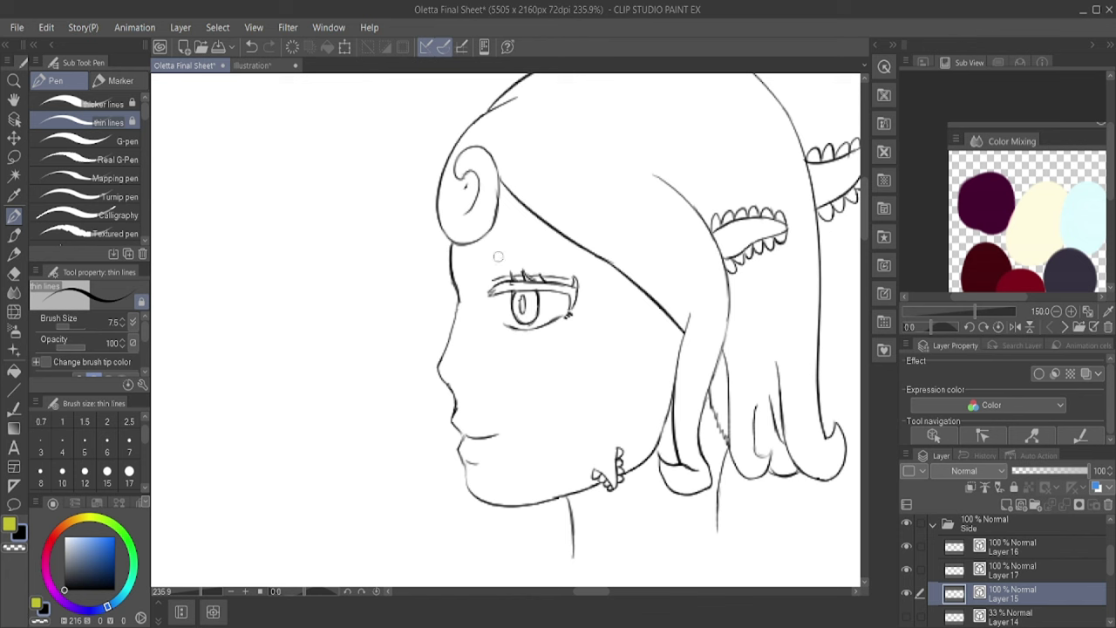
drag(545, 248, 500, 256)
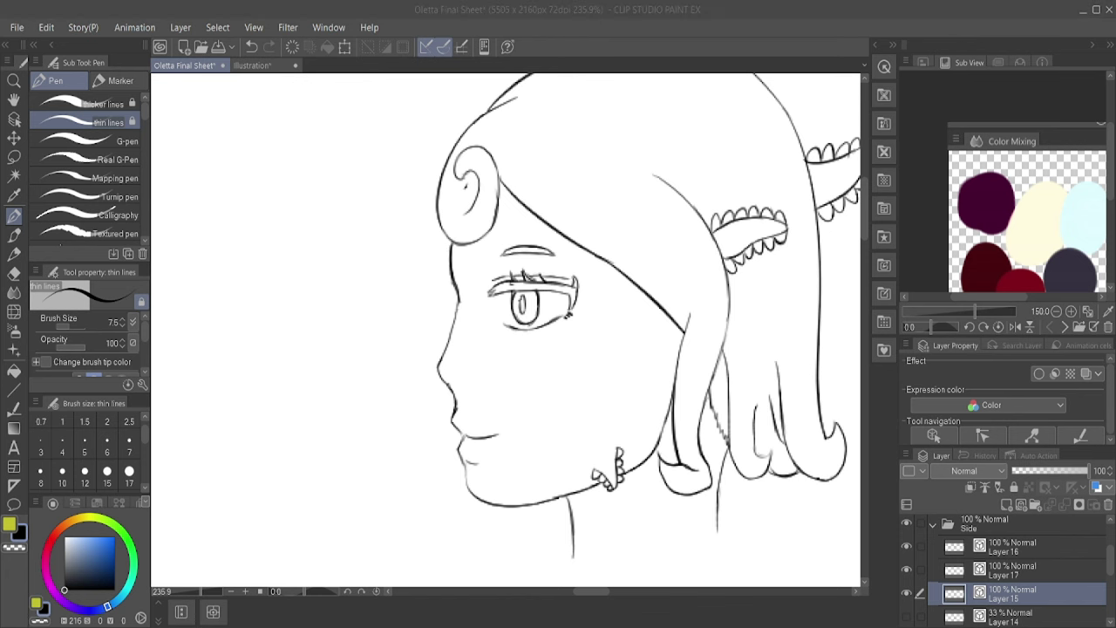
Step: Select the rear head fin on Layer 16 and transform it so it sits higher and more upright on the back of the head
scroll(610, 224, up, 1)
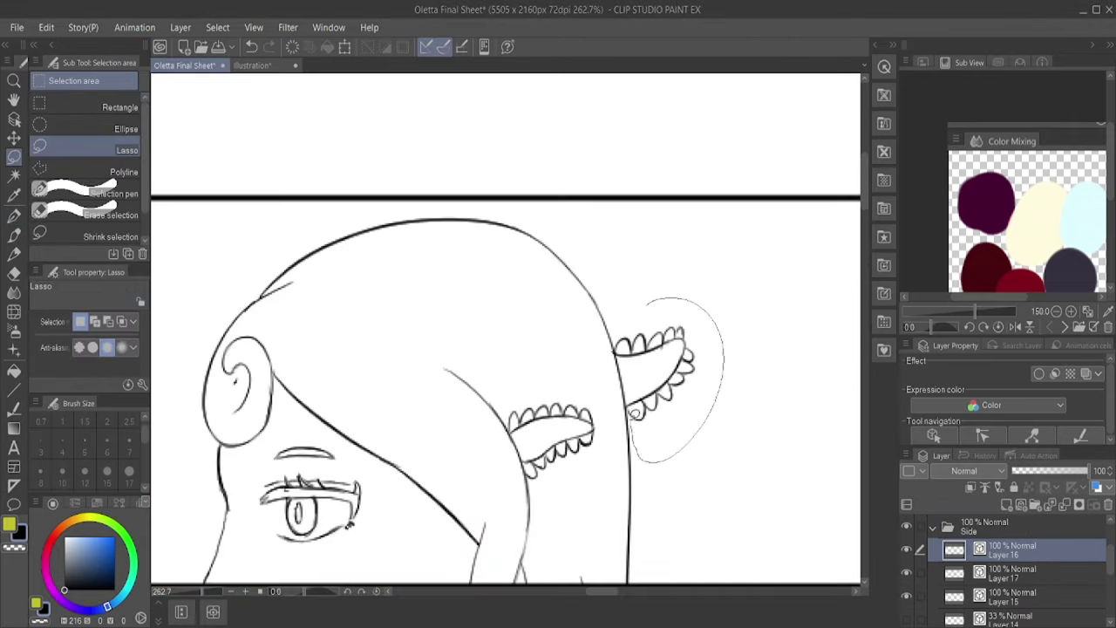
key(ctrl+t)
key(Return)
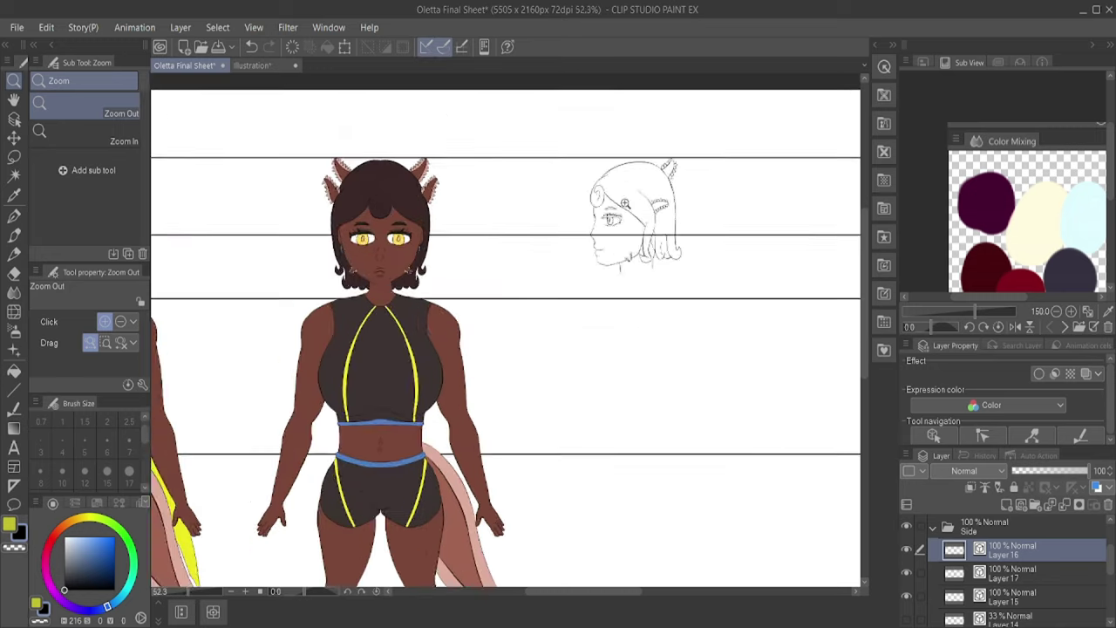
Step: Transform the whole Side folder so the side-view figure fits between the top and bottom height guidelines beside the front view
key(ctrl+t)
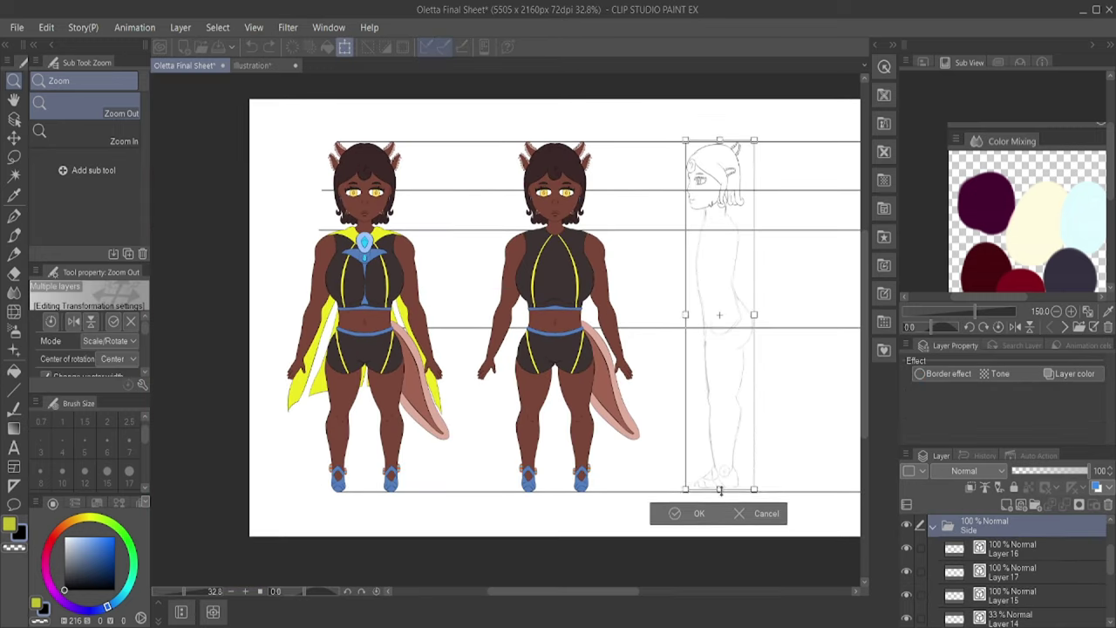
mouse_move(740, 204)
mouse_down()
mouse_move(602, 226)
mouse_move(685, 287)
mouse_move(725, 279)
mouse_up()
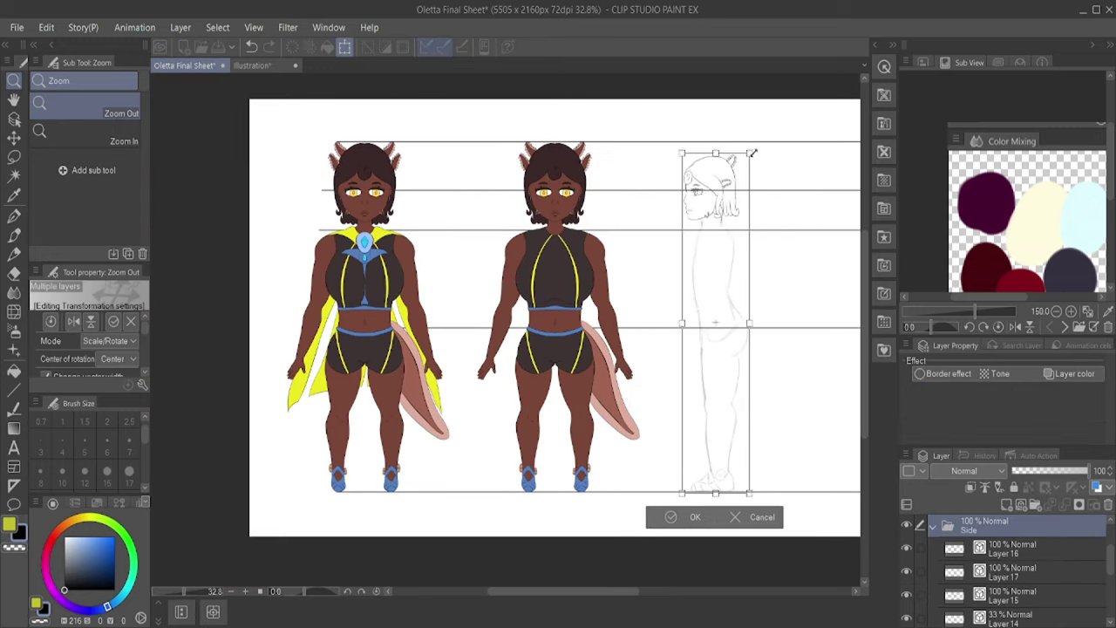
drag(752, 154, 772, 122)
scroll(751, 153, up, 1)
scroll(715, 262, down, 1)
scroll(715, 261, up, 1)
mouse_move(712, 212)
mouse_down()
mouse_move(558, 219)
mouse_move(663, 224)
mouse_up()
key(Return)
Step: Select the sketched legs and feet, move them up onto the bottom guideline, and save the document
key(m)
drag(665, 408, 698, 407)
key(ctrl+t)
drag(721, 488, 722, 469)
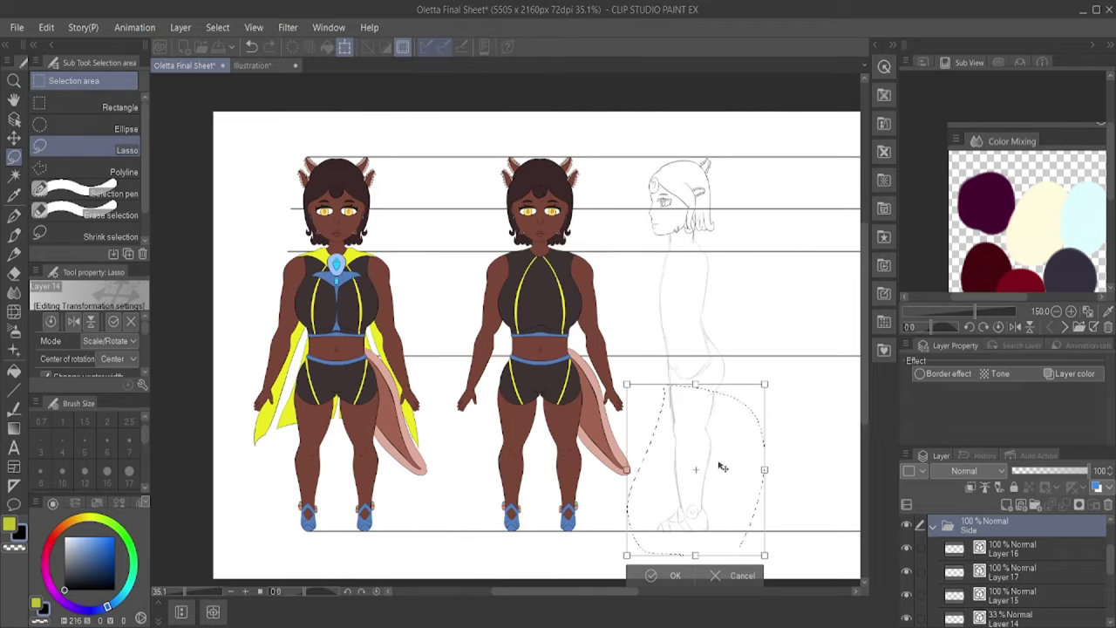
key(Return)
key(/)
scroll(663, 392, up, 3)
scroll(646, 366, down, 4)
scroll(637, 358, up, 1)
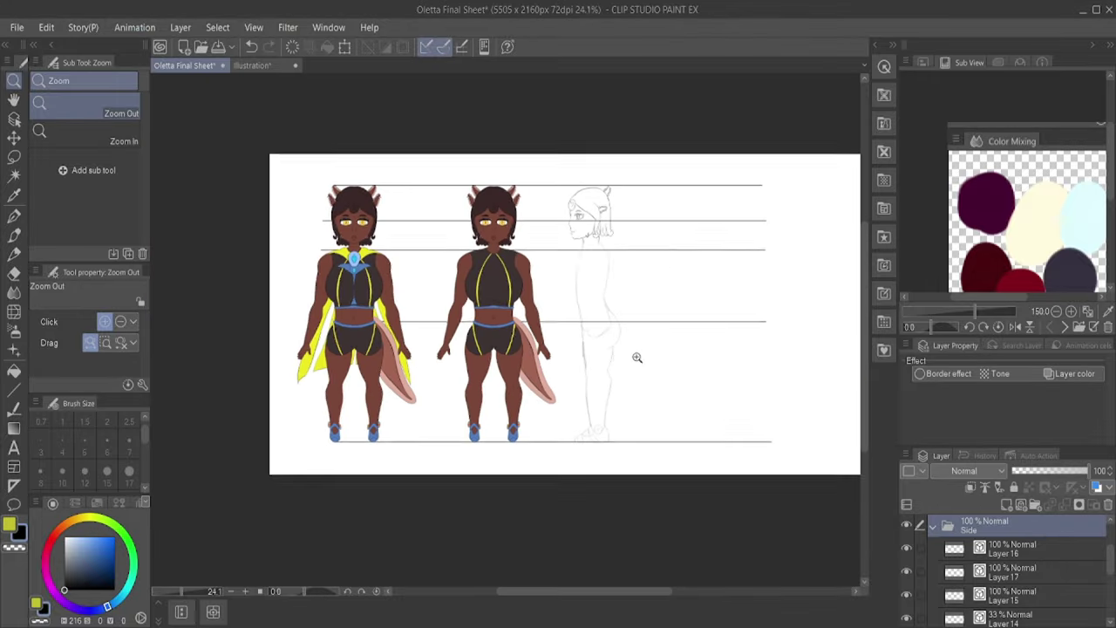
key(ctrl+s)
key(ctrl+plus)
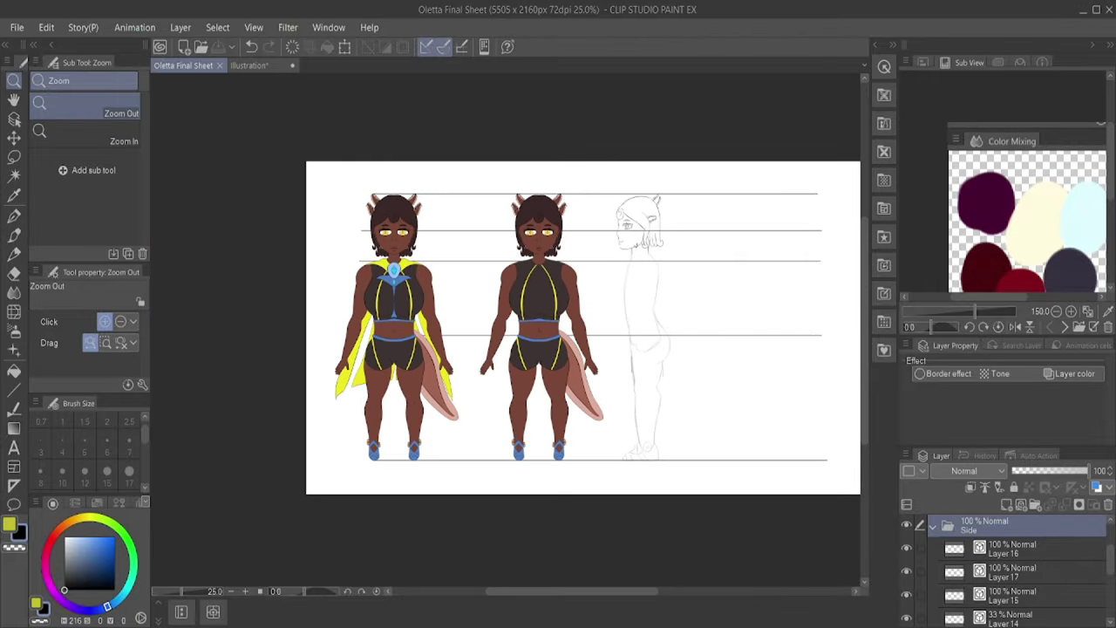
scroll(639, 363, up, 3)
click(934, 524)
key(ctrl+t)
drag(655, 467, 524, 468)
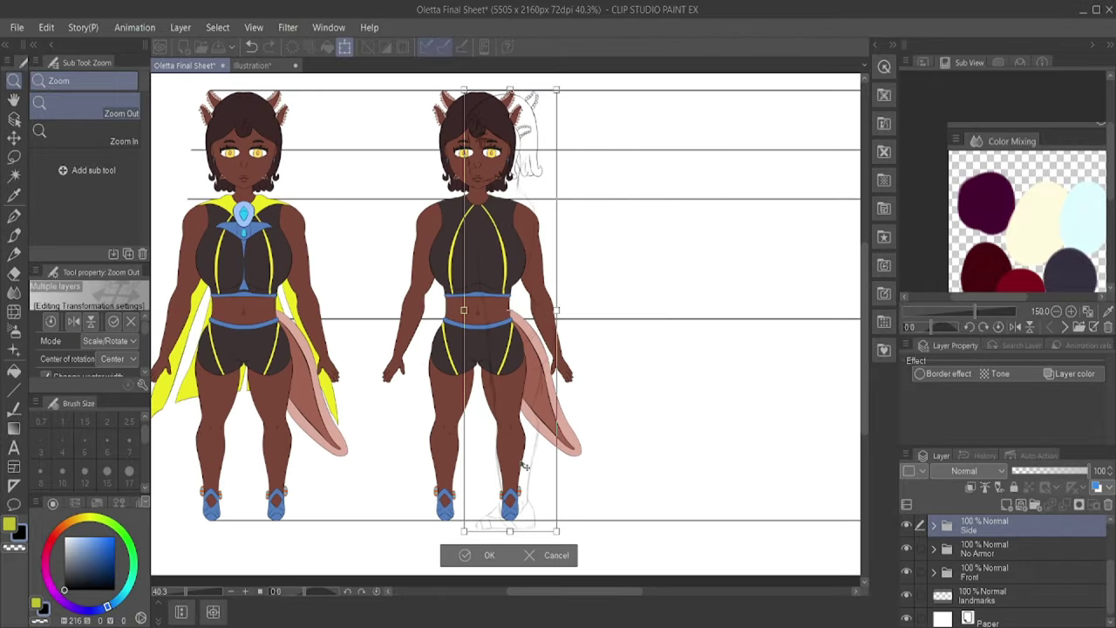
drag(510, 530, 511, 565)
drag(526, 156, 565, 157)
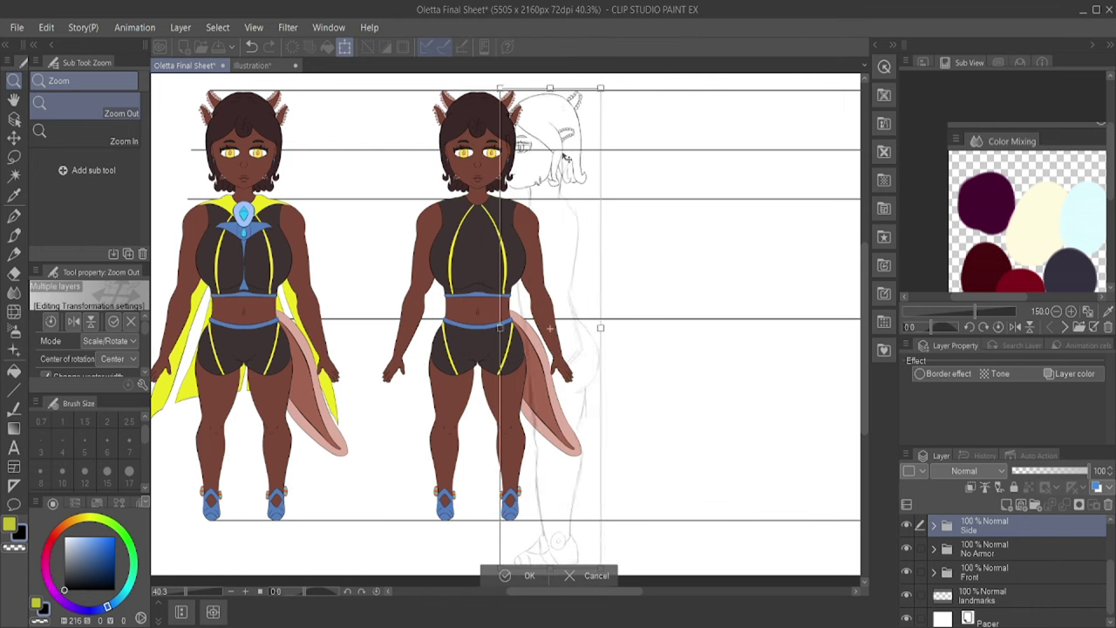
key(Escape)
Step: Raise Layer 14's opacity to 73% and move its body sketch down below the side-view head
scroll(565, 157, down, 2)
ctrl+shift+click(637, 326)
key(ctrl+t)
mouse_move(618, 187)
mouse_down()
mouse_move(527, 186)
mouse_move(623, 187)
mouse_up()
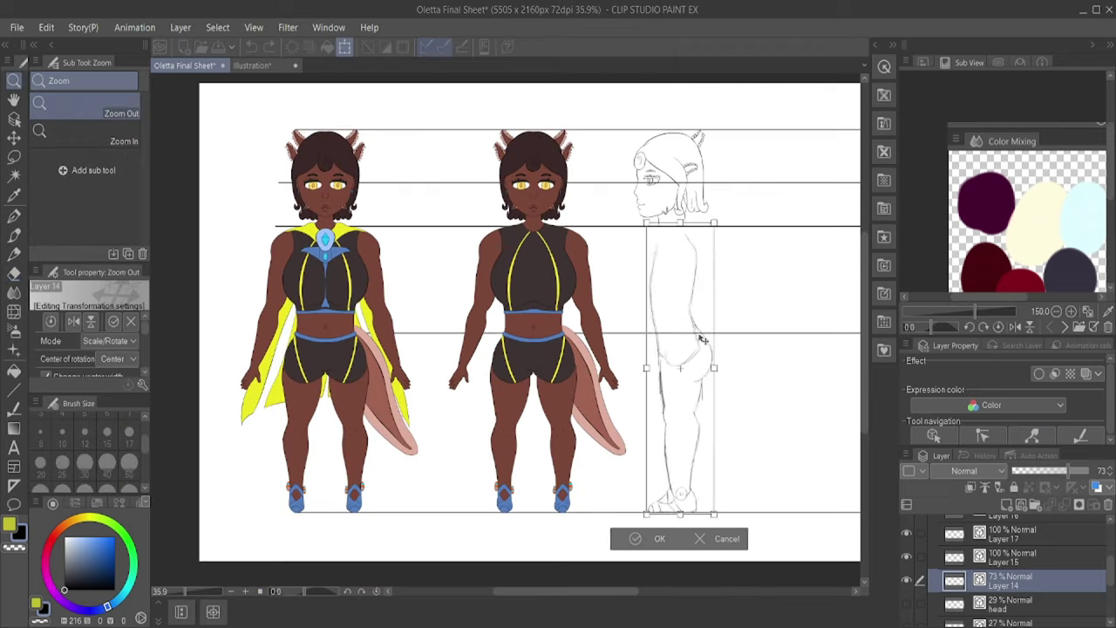
mouse_move(703, 339)
mouse_down()
mouse_move(567, 349)
mouse_move(700, 356)
mouse_up()
key(Return)
Step: Select the torso and hips of the body sketch, shift them up, and bridge the gap behind the thigh with pen strokes
key(m)
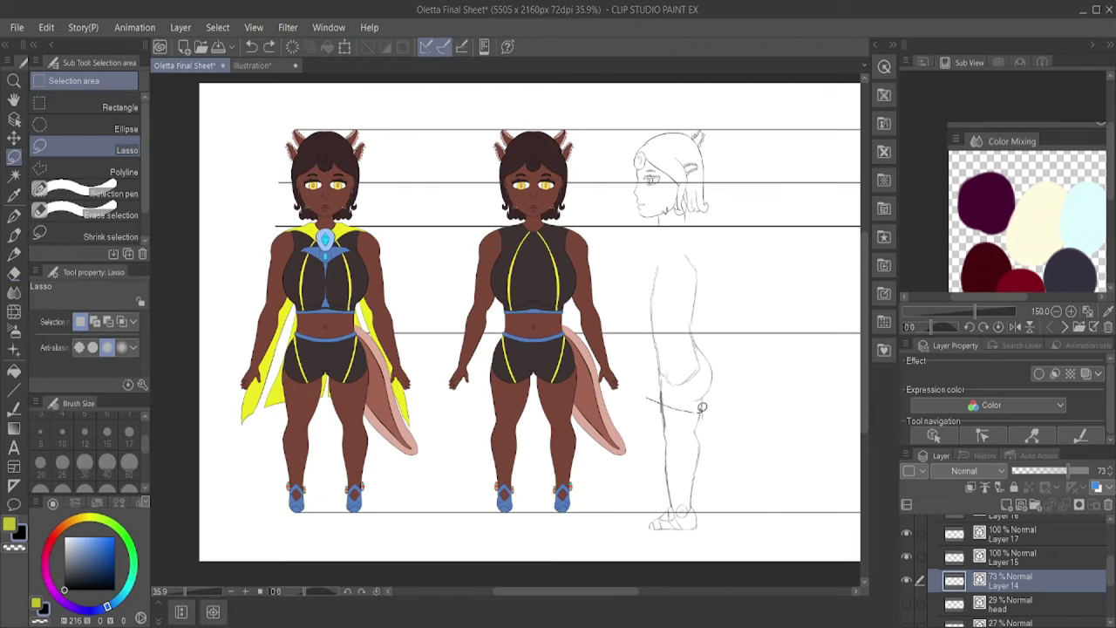
drag(702, 408, 661, 367)
key(Delete)
key(ctrl+d)
key(p)
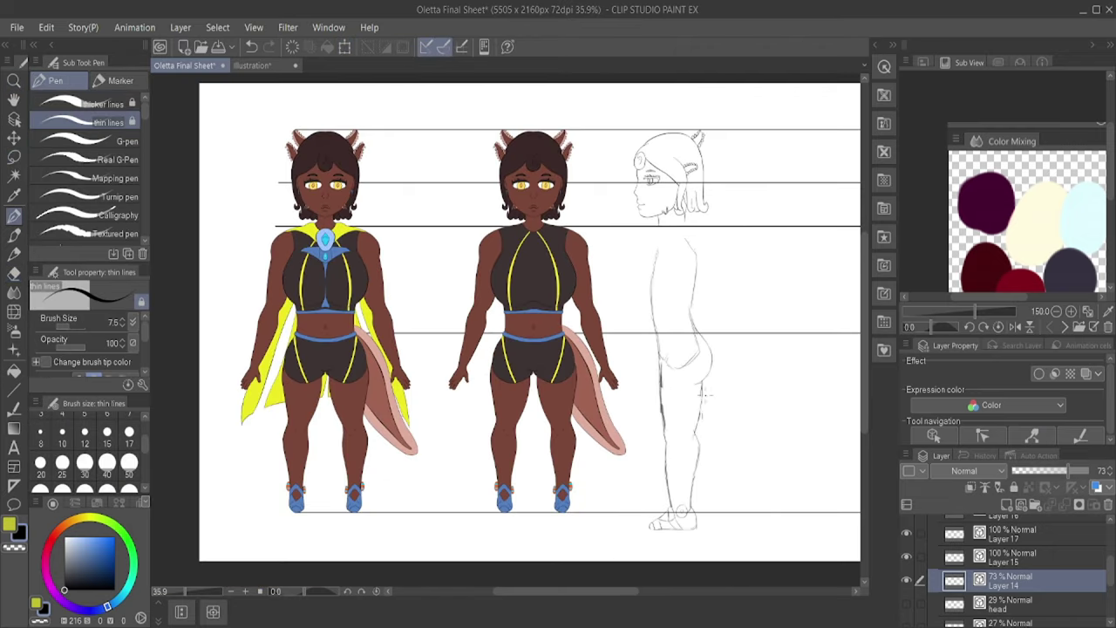
Step: Select the sketched feet on Layer 14 and move them up onto the bottom guideline
key(m)
drag(645, 463, 649, 466)
key(ctrl+t)
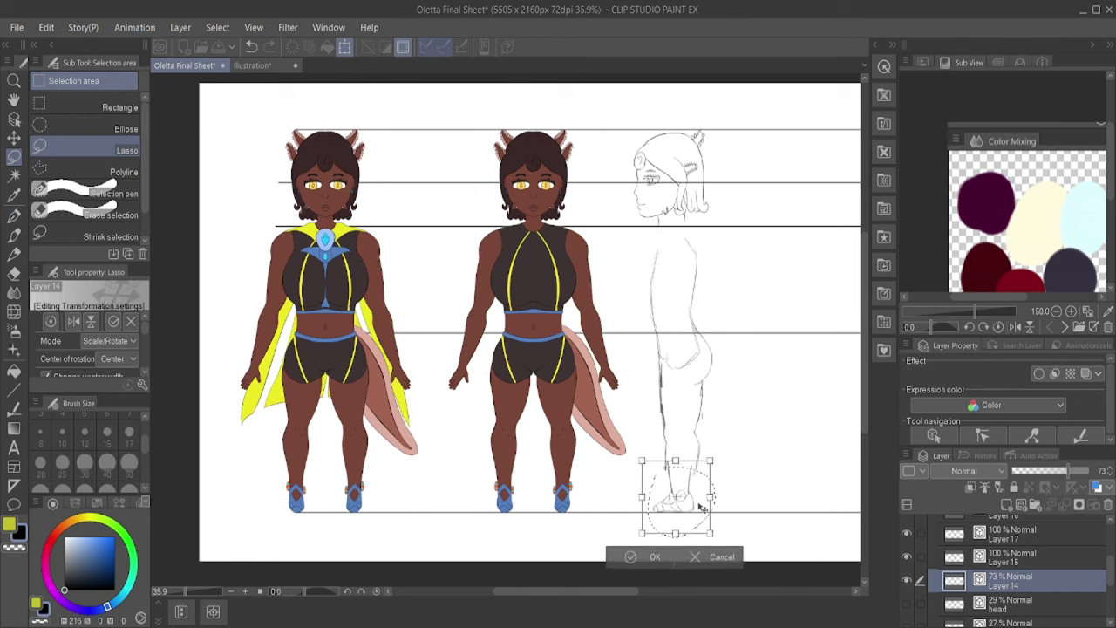
key(Return)
Step: Erase the back contour of the sketched leg, redraw it down to the heel, and round off the top of the shoulders
key(e)
drag(706, 386, 697, 484)
key(p)
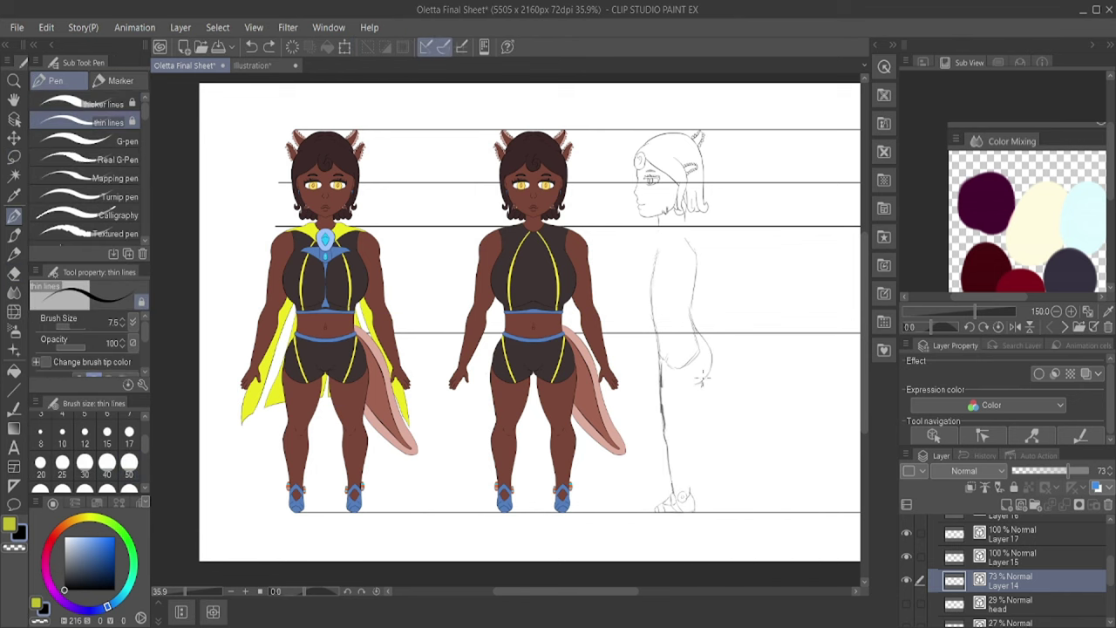
scroll(709, 279, up, 2)
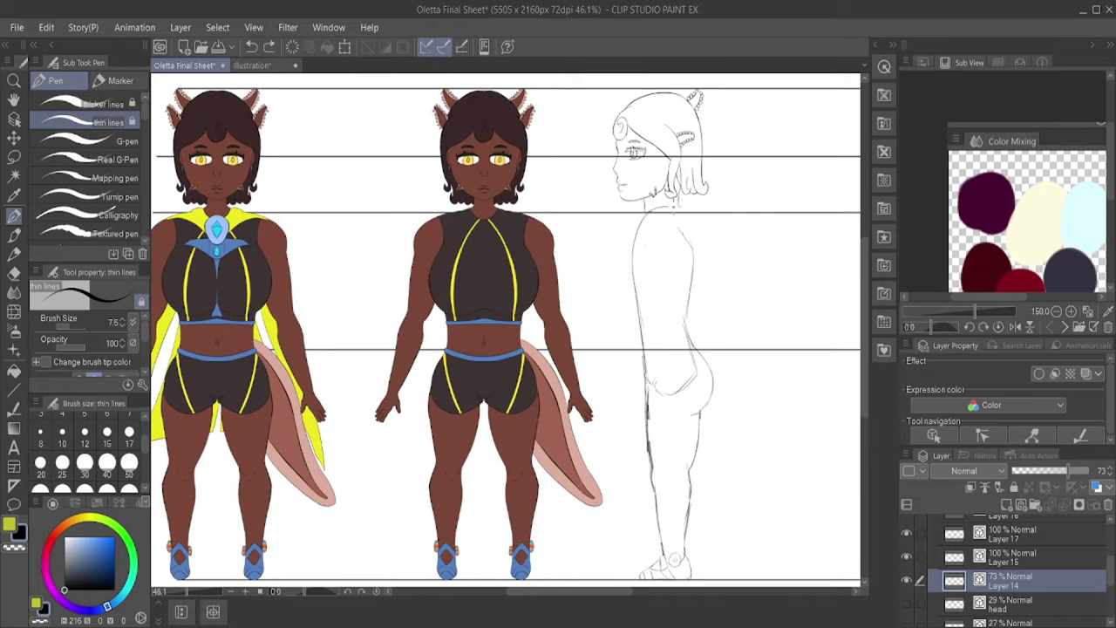
Step: Select the sketched hips and shift them slightly up and toward the front of the body
scroll(689, 271, down, 1)
key(m)
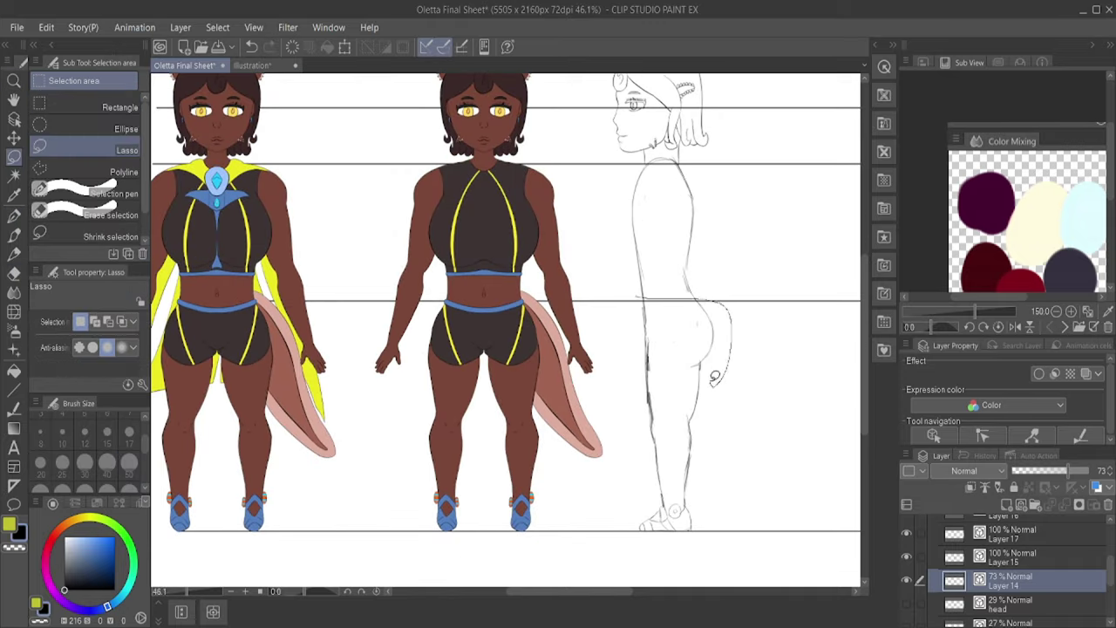
drag(637, 296, 641, 301)
key(ctrl+t)
drag(711, 338, 701, 324)
key(Return)
Step: Redraw the sketched back line from shoulder to waist and reconnect the shifted hips to the thighs
key(p)
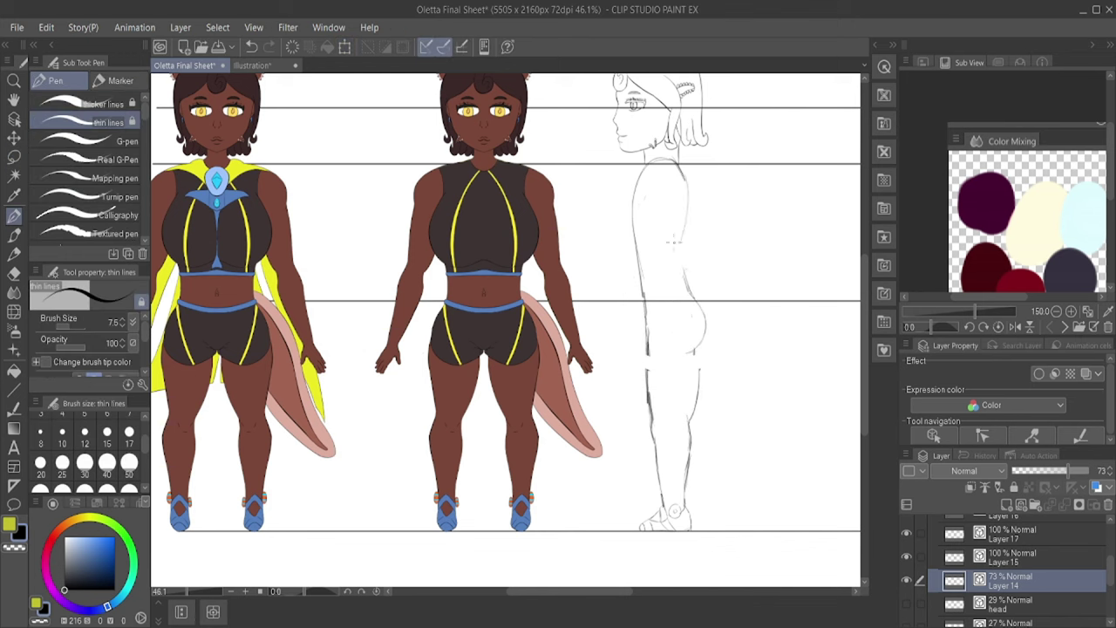
key(ctrl+z)
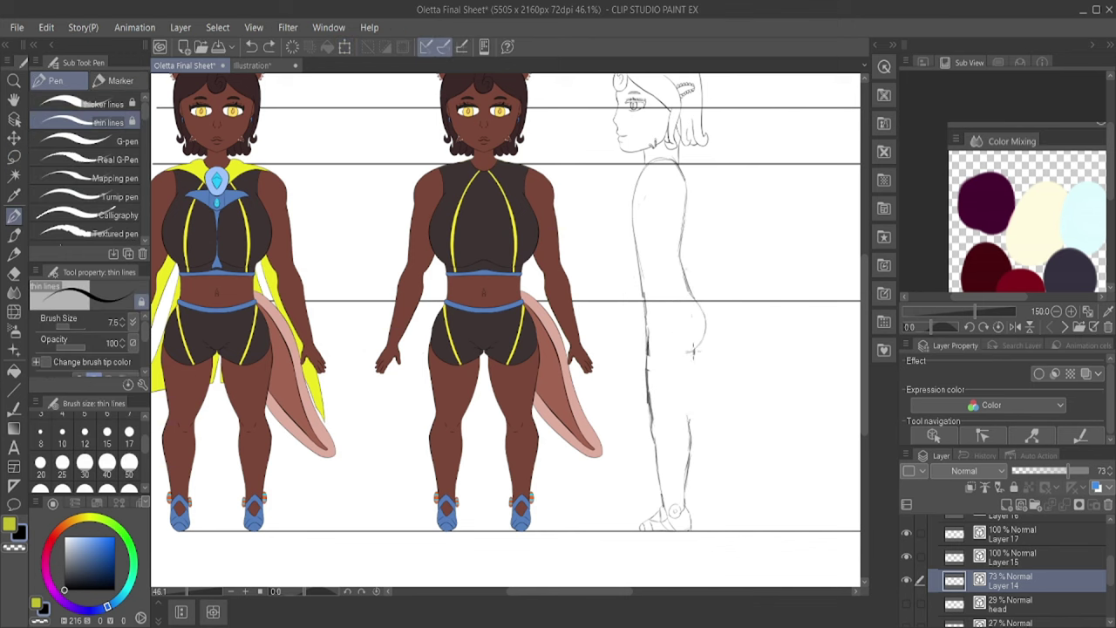
ctrl+alt+click(646, 271)
drag(620, 339, 689, 339)
Step: Merge the side-view head line art layers into Layer 16 and adjust the merged head with a transform
click(910, 538)
click(1003, 554)
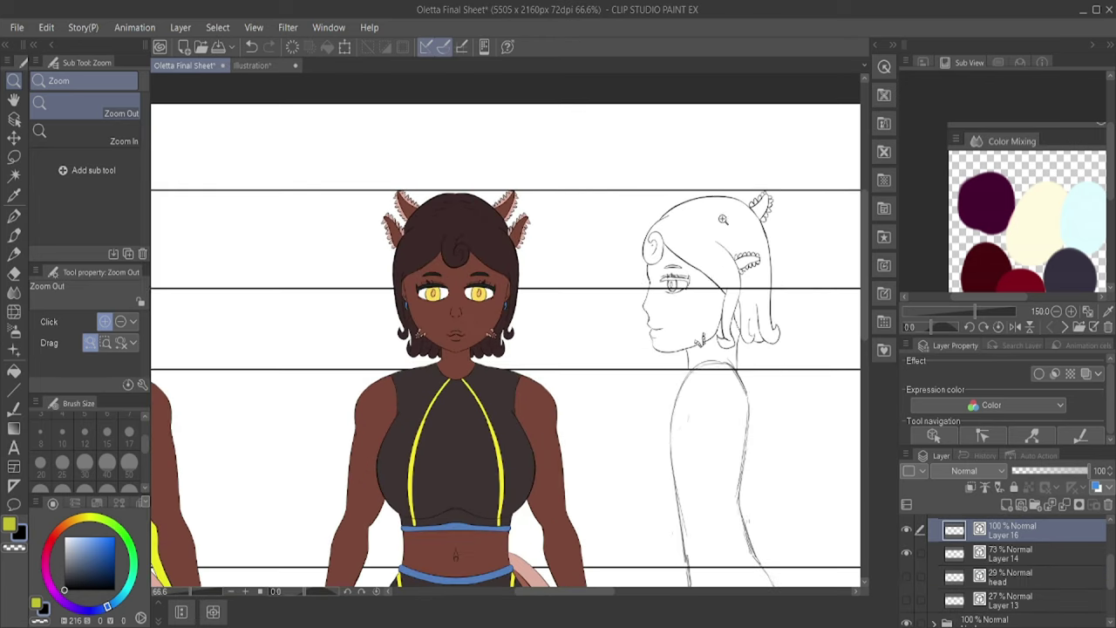
key(ctrl+t)
key(Return)
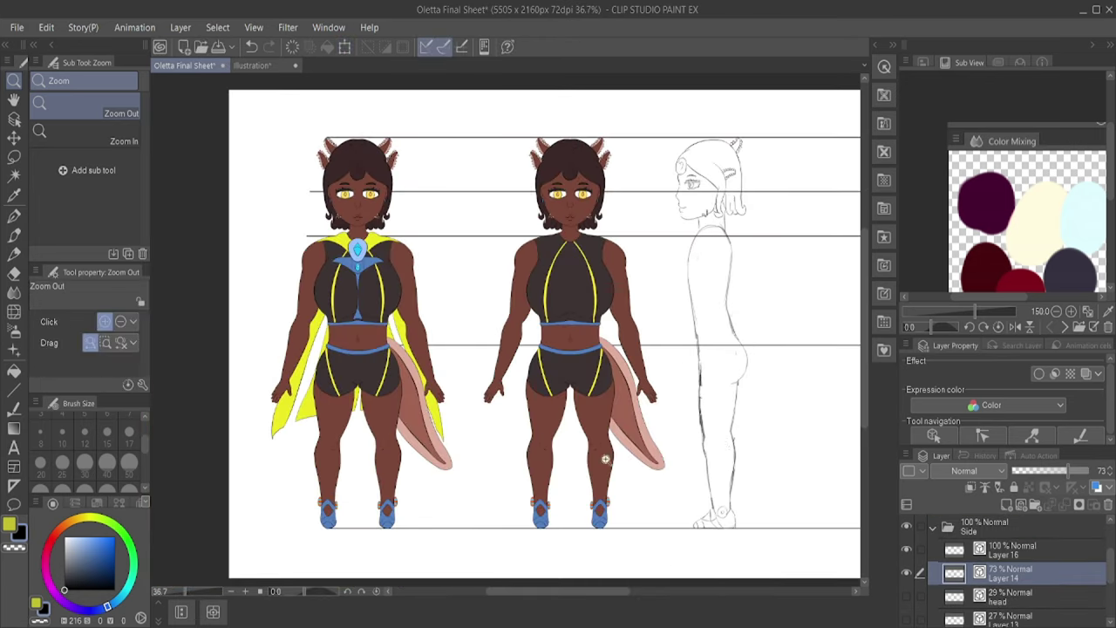
Step: Compare the side-view head with the body sketch and front view, and fine-tune the head on Layer 16 with a transform
scroll(717, 209, up, 4)
click(1003, 549)
key(p)
scroll(581, 271, up, 3)
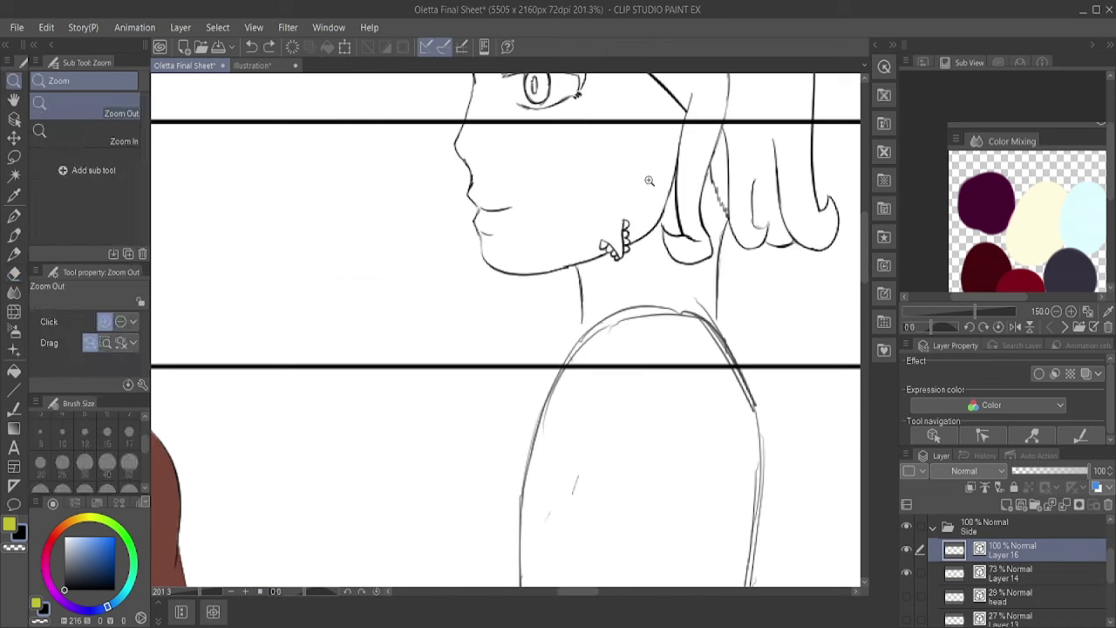
scroll(568, 270, down, 5)
scroll(398, 199, up, 1)
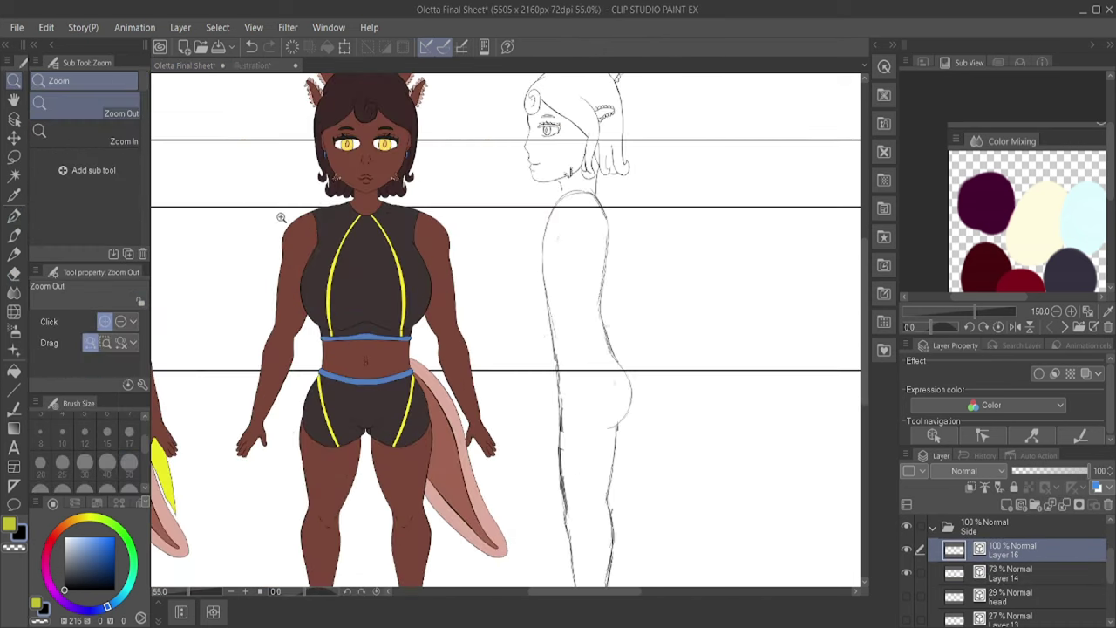
scroll(282, 217, down, 1)
key(ctrl+t)
key(Return)
Step: Hide the height guidelines, lower Layer 14's opacity to 20%, and add a Layer 15 above it for the body line art
click(934, 527)
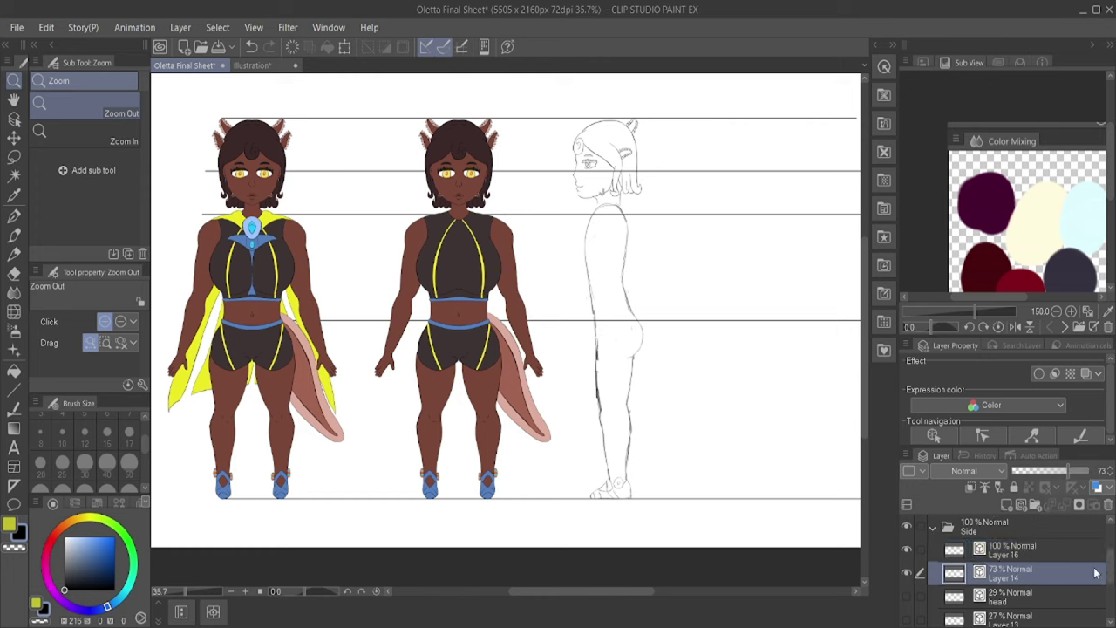
click(1003, 585)
scroll(610, 185, up, 3)
click(991, 558)
Step: Draw the front neck line on Layer 15 with thin lines and continue it into the rounded chest contour
key(p)
drag(572, 232, 547, 259)
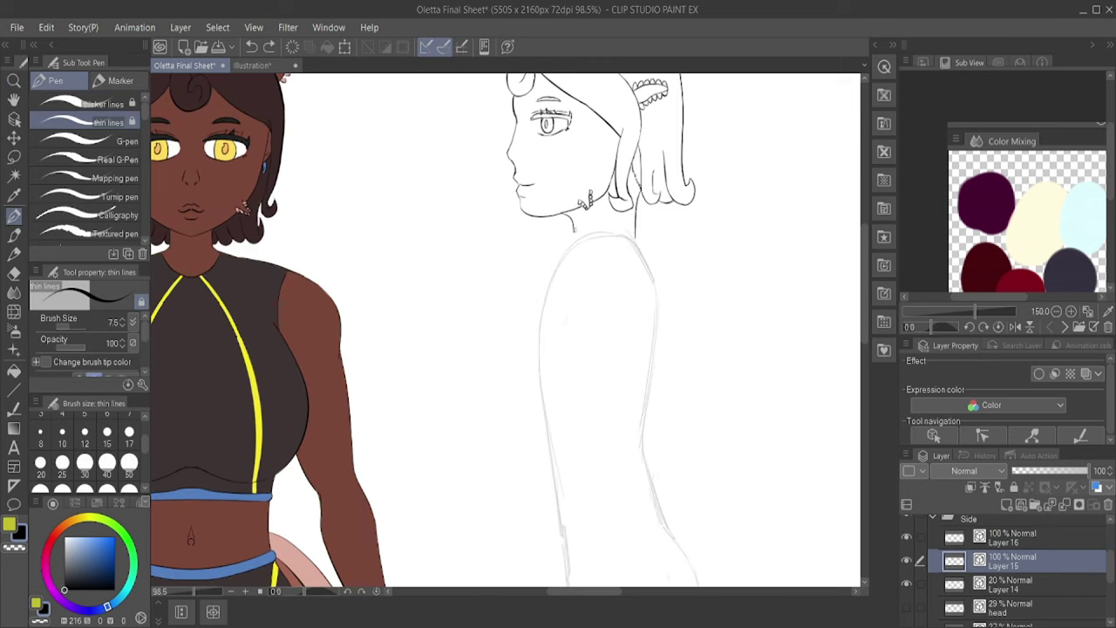
drag(573, 222, 558, 250)
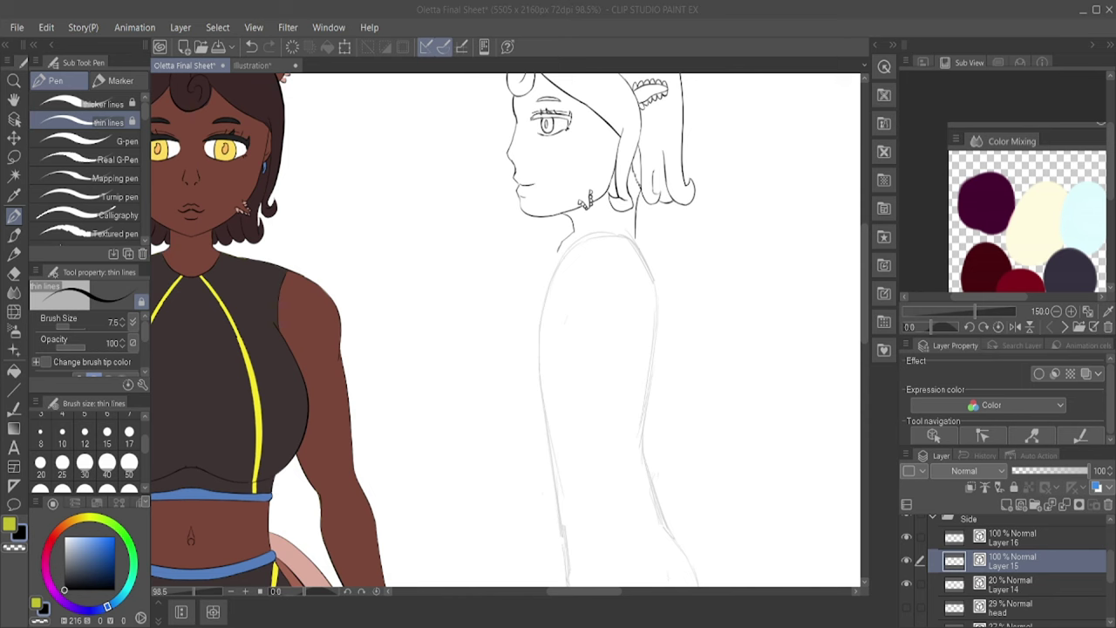
scroll(569, 190, down, 2)
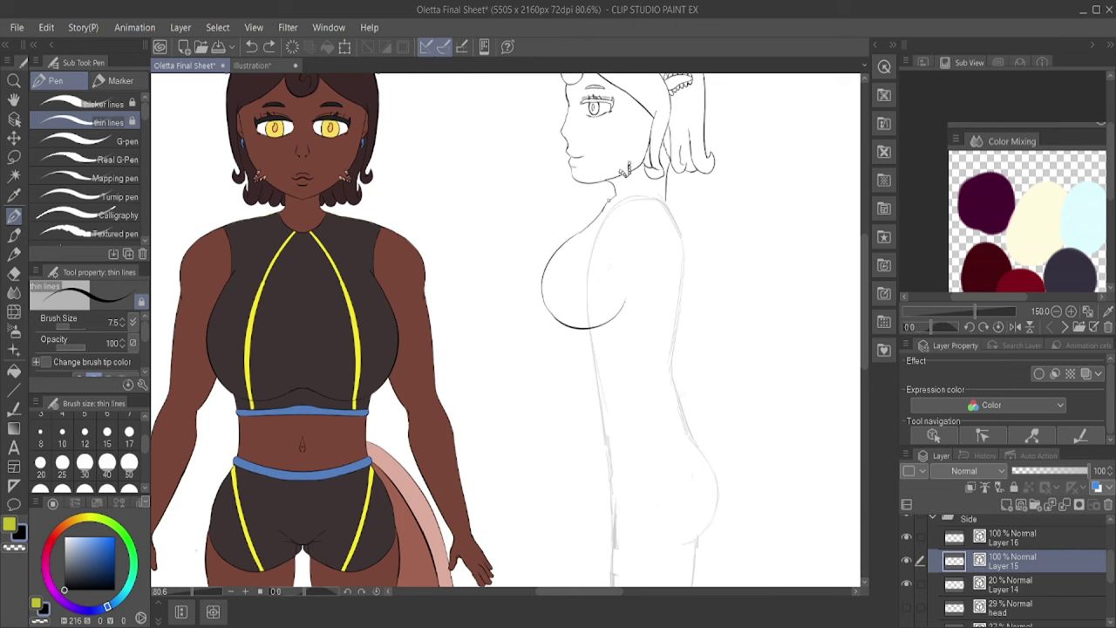
Step: Enlarge the side-view chest contour on Layer 15 with a transform and check its proportions against the front view
scroll(552, 226, up, 6)
key(ctrl+t)
scroll(661, 273, down, 8)
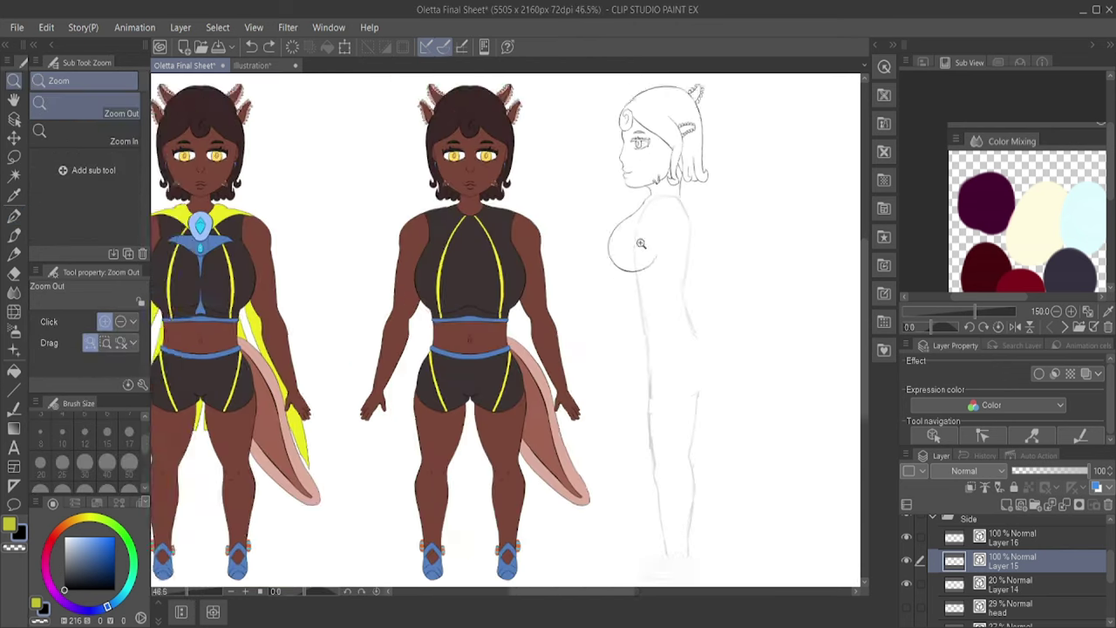
scroll(660, 273, up, 3)
key(Return)
scroll(660, 273, down, 3)
scroll(660, 273, up, 4)
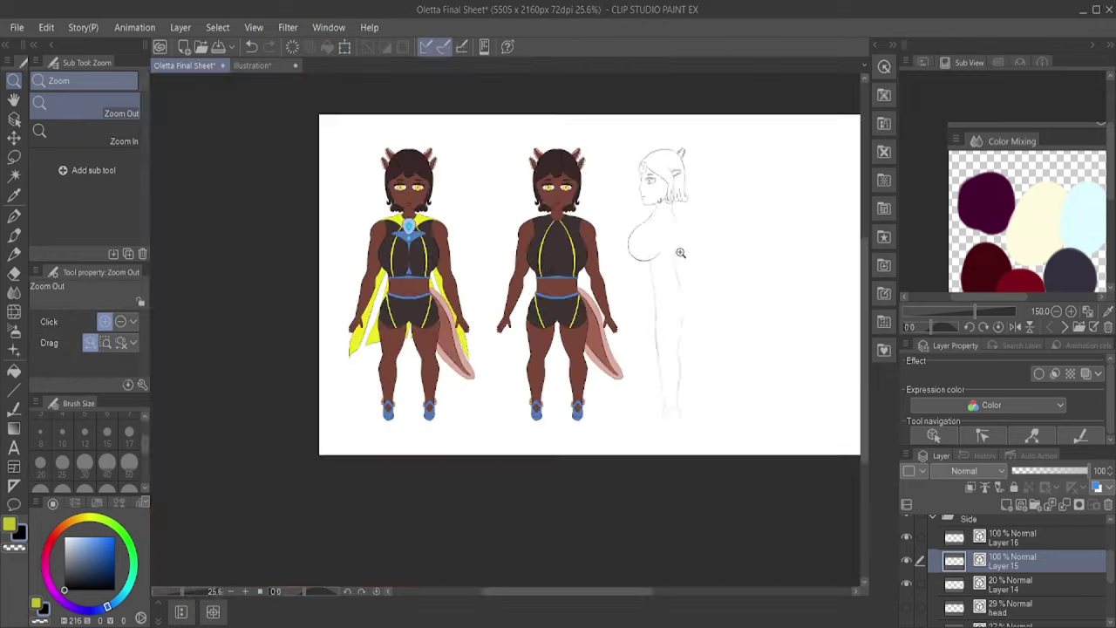
Step: Add a Layer 17 above Layer 15 and draw the upper back line from the neck down toward the waist
key(p)
key(ctrl+shift+n)
scroll(800, 193, up, 4)
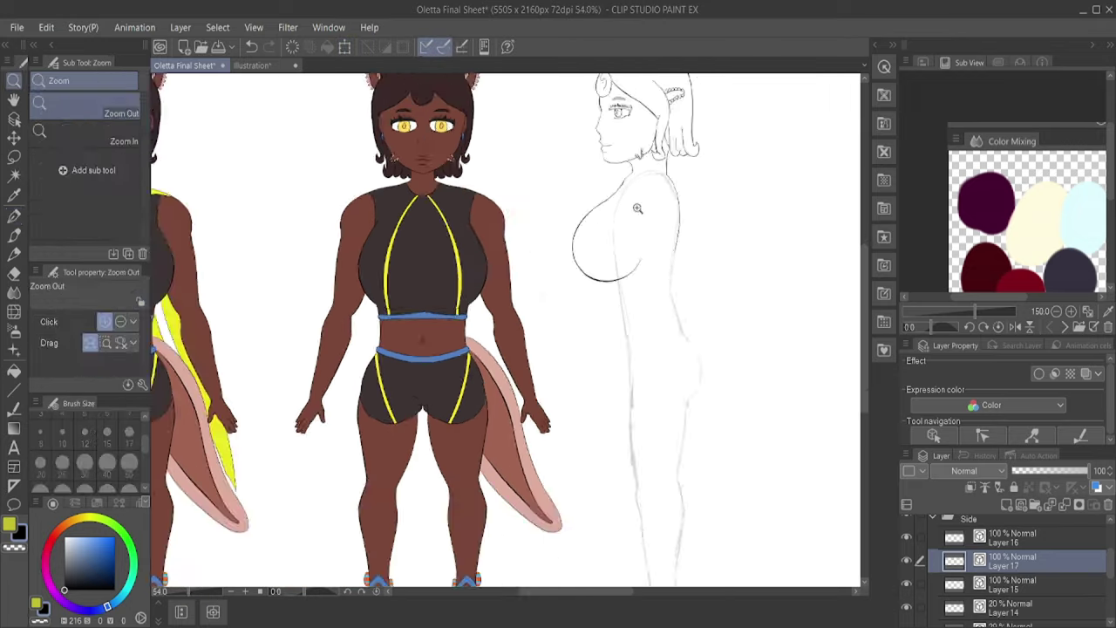
drag(615, 176, 609, 383)
drag(627, 213, 581, 424)
scroll(604, 397, down, 4)
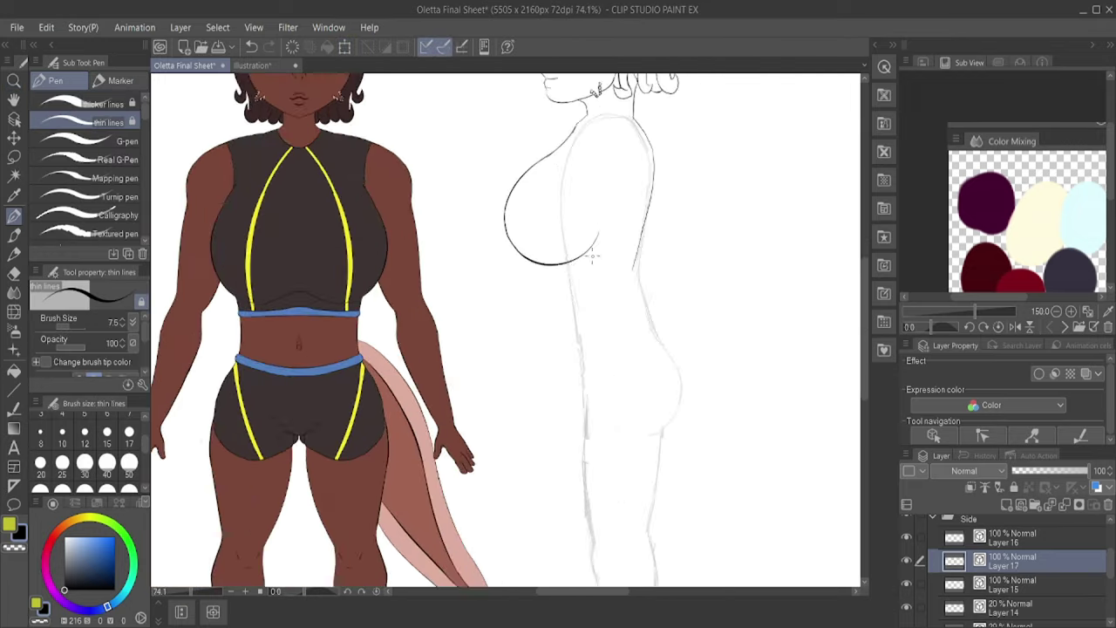
scroll(604, 397, up, 1)
key(ctrl+t)
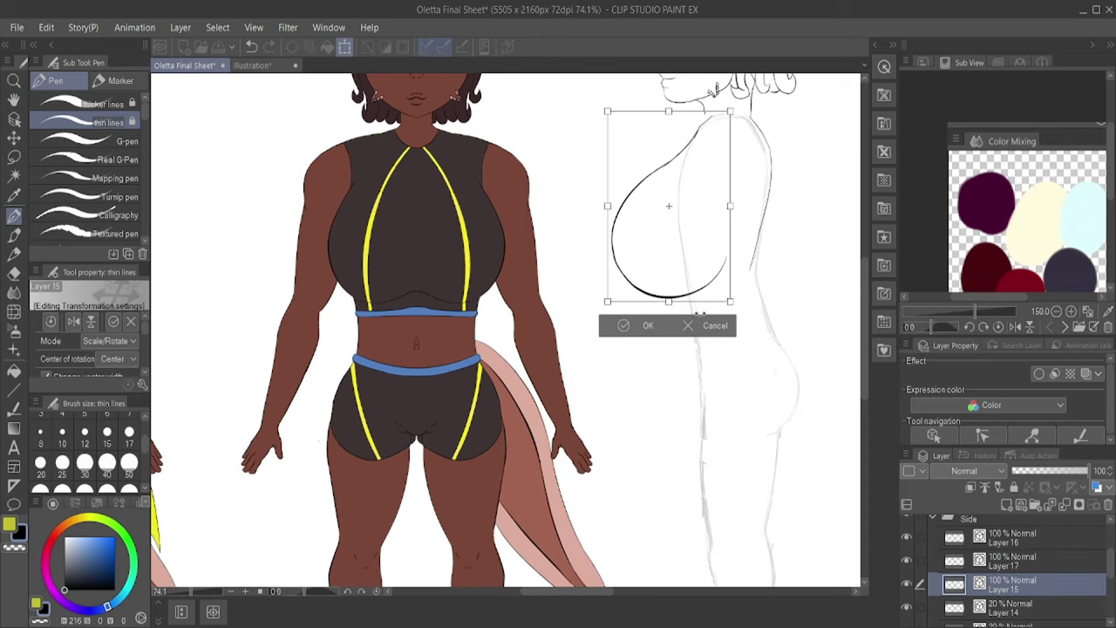
key(Return)
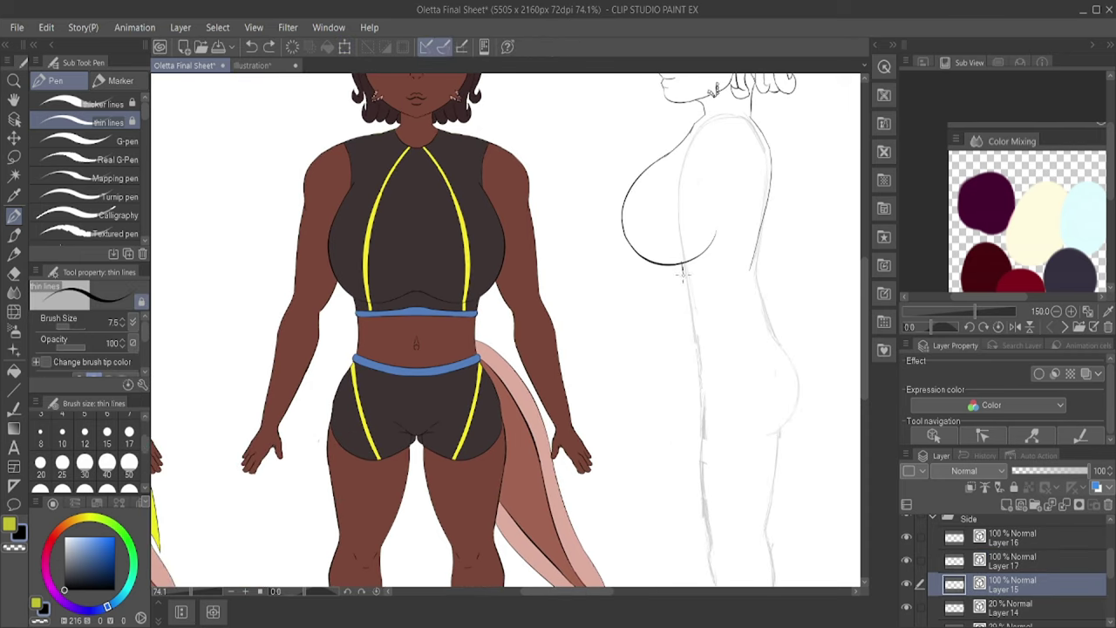
Step: Draw the abdomen line below the chest and continue the back line on Layer 17 around the hips and buttock
scroll(506, 331, down, 2)
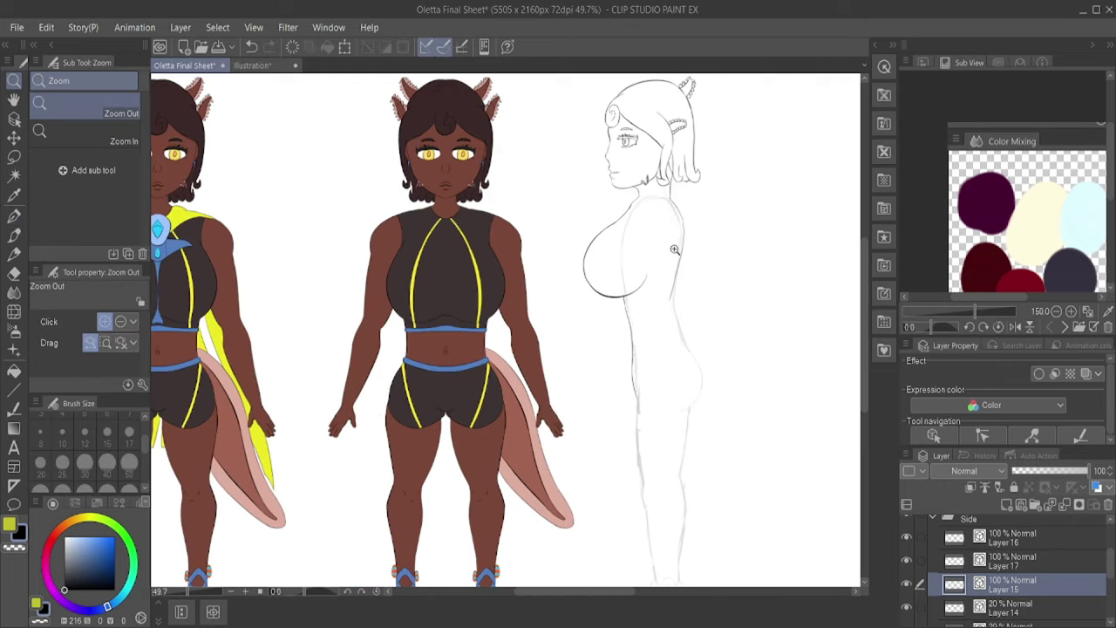
scroll(505, 332, up, 2)
click(926, 565)
drag(695, 250, 681, 293)
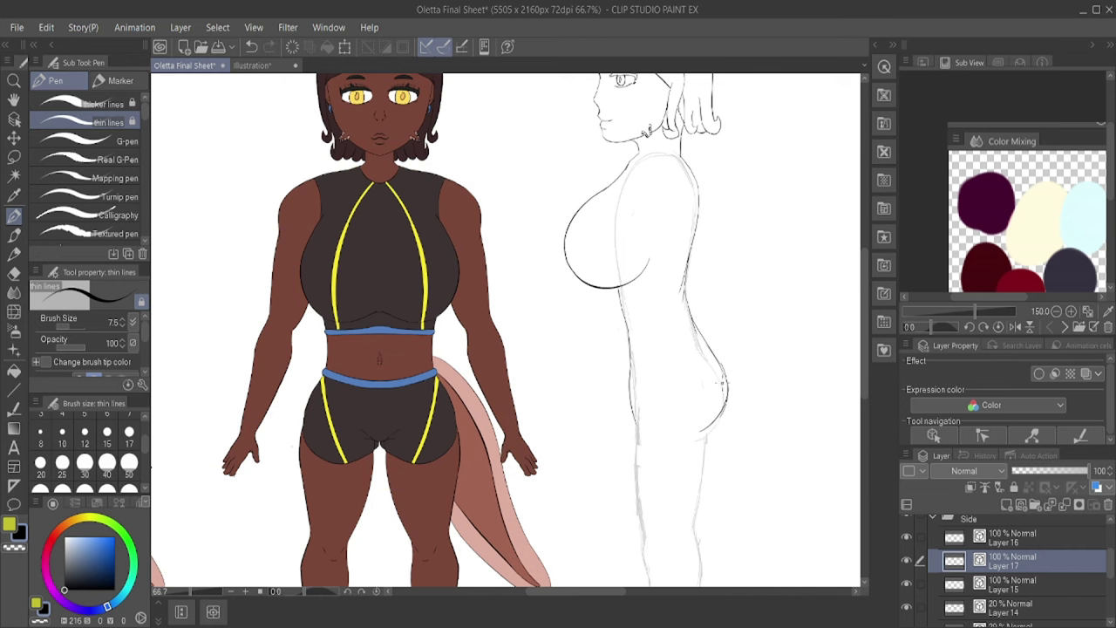
Step: Remove the hip line, add a Layer 18, and redraw the front abdomen line from below the chest to the hip
scroll(745, 369, up, 3)
key(e)
click(713, 455)
click(129, 473)
drag(506, 218, 505, 349)
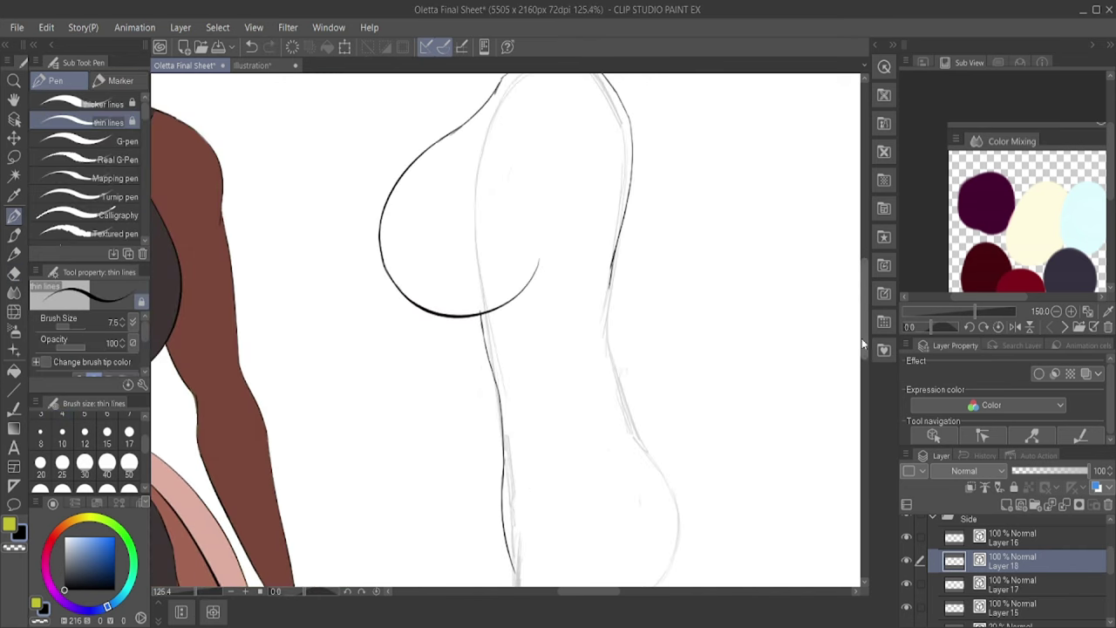
Step: Transform the upper back line on Layer 17 so it curves farther outward and reaches down to the waist
scroll(506, 331, down, 1)
key(ctrl+shift+n)
key(ctrl+t)
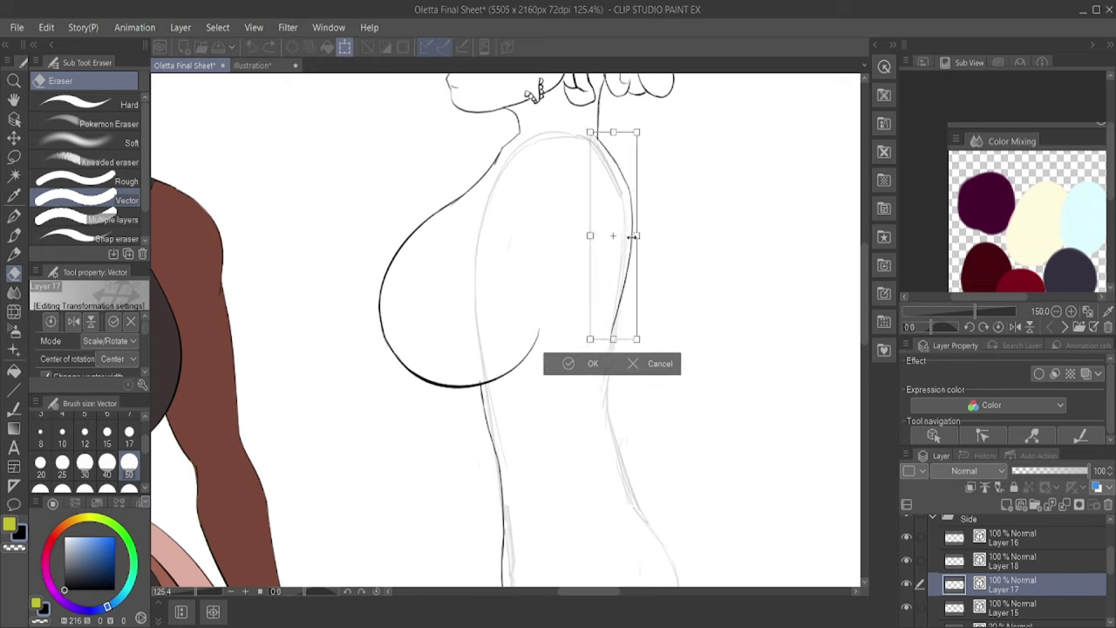
drag(643, 244, 640, 299)
key(Return)
key(p)
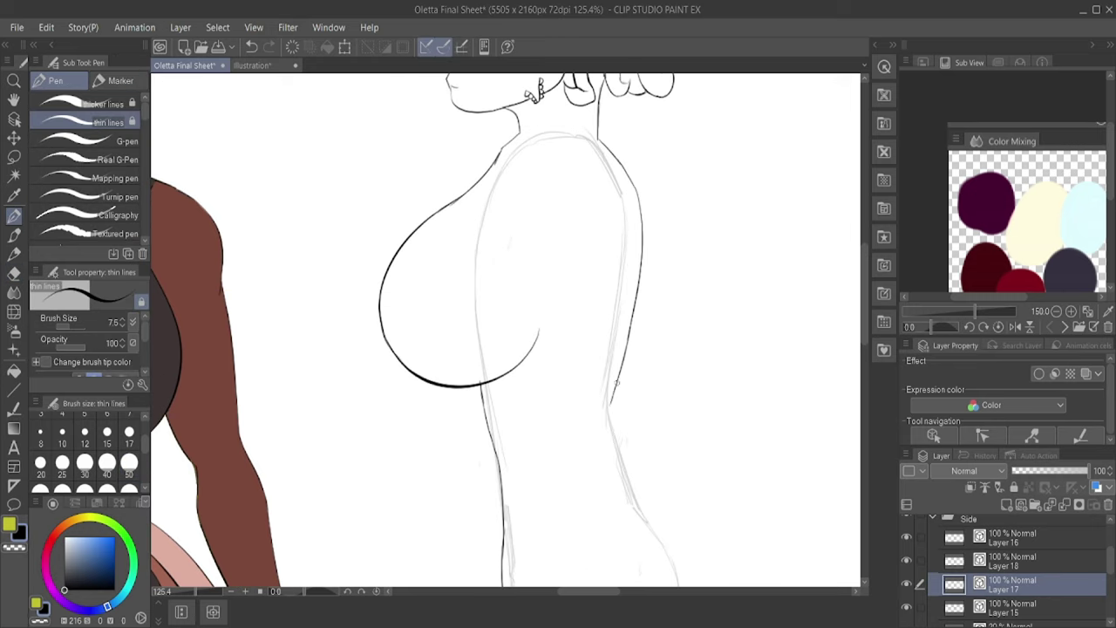
Step: Redraw the lower back line on Layer 17 from the waist around the hip and under the buttock
key(ctrl+z)
drag(616, 384, 623, 245)
drag(654, 359, 671, 484)
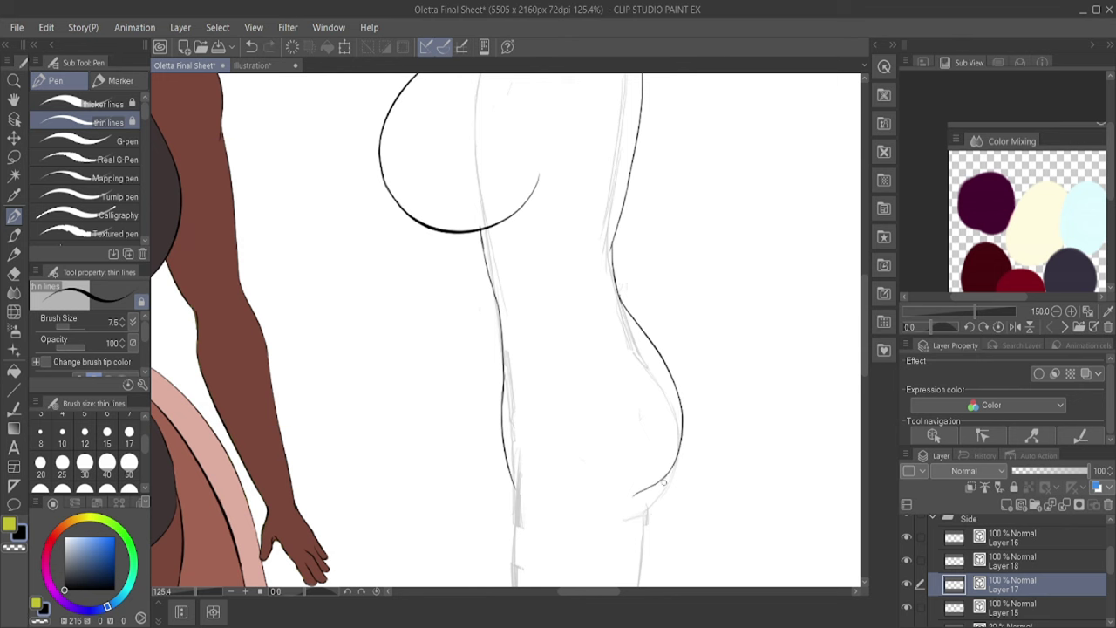
scroll(663, 481, down, 4)
Step: Draw the front and back leg contours from the thighs past the knee and calf down to the ankle
key(ctrl+z)
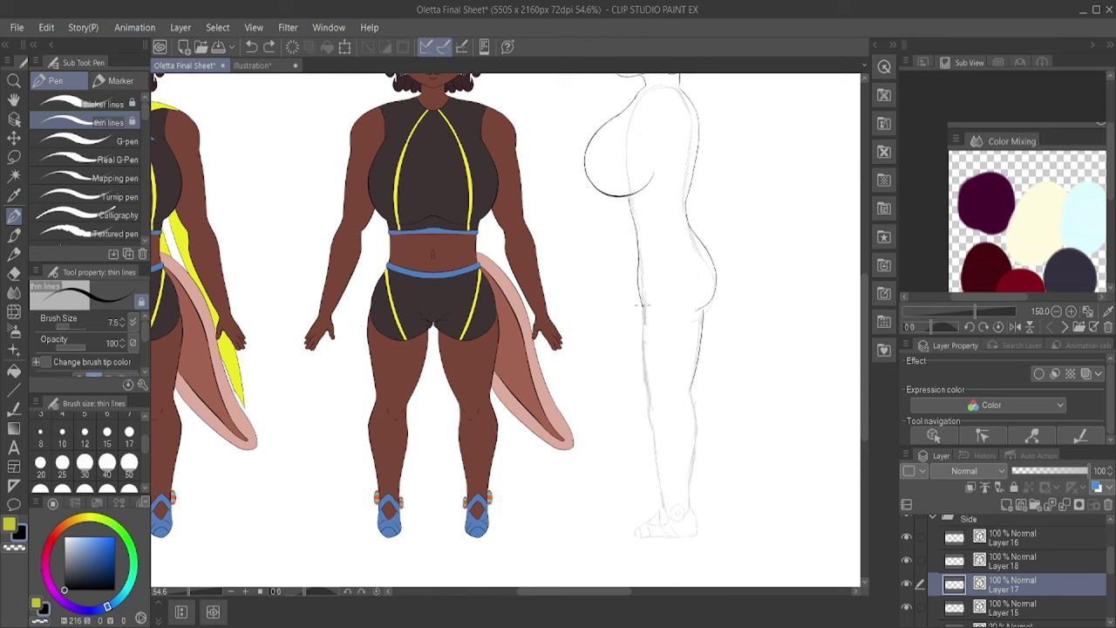
scroll(643, 305, up, 4)
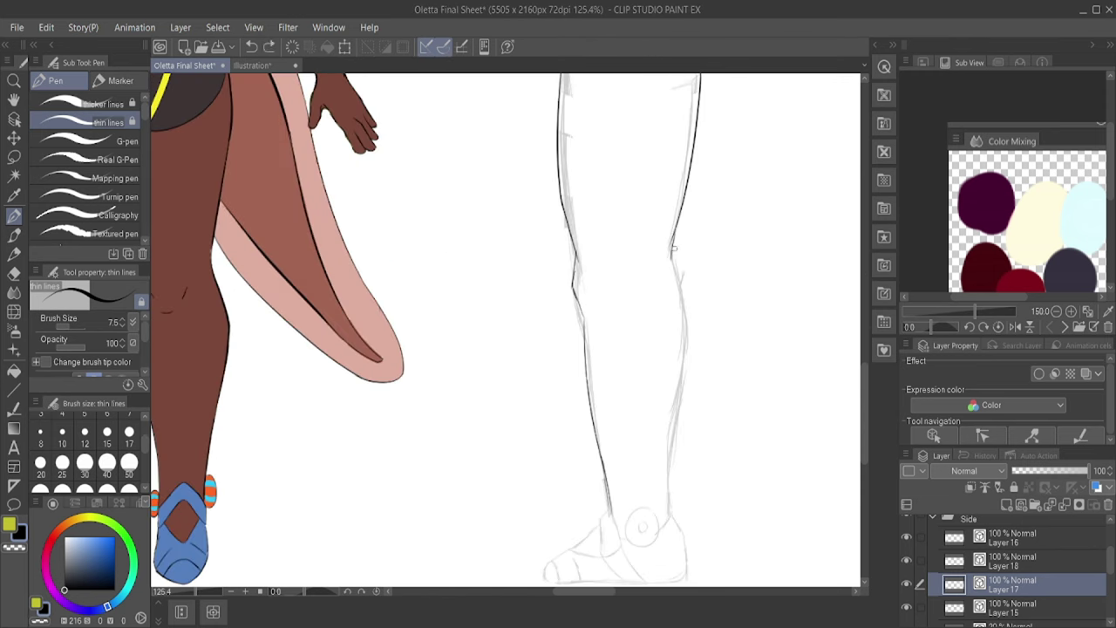
scroll(514, 303, up, 3)
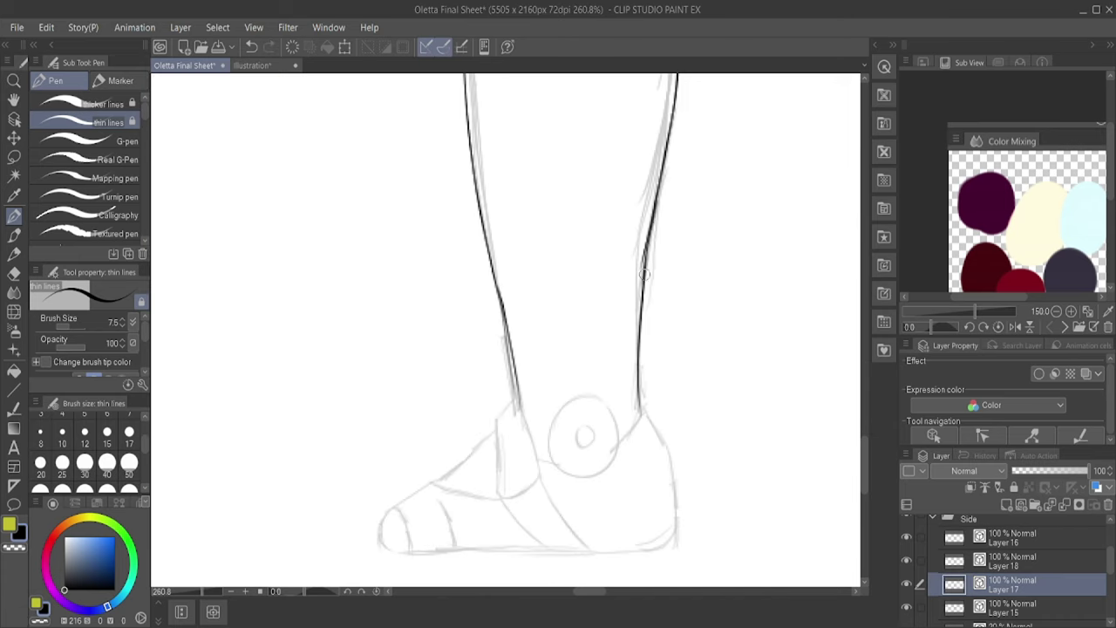
scroll(671, 227, down, 6)
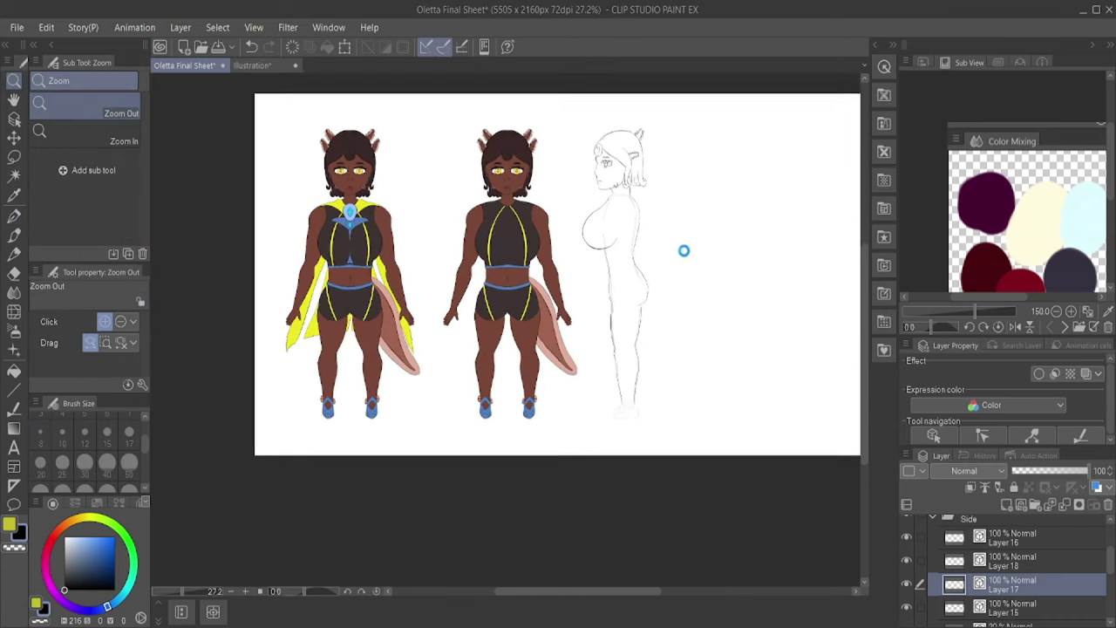
Step: Ink the side-view shoe with its round ankle ornament, tongue, toe outline, sole and strap lines
scroll(635, 204, up, 4)
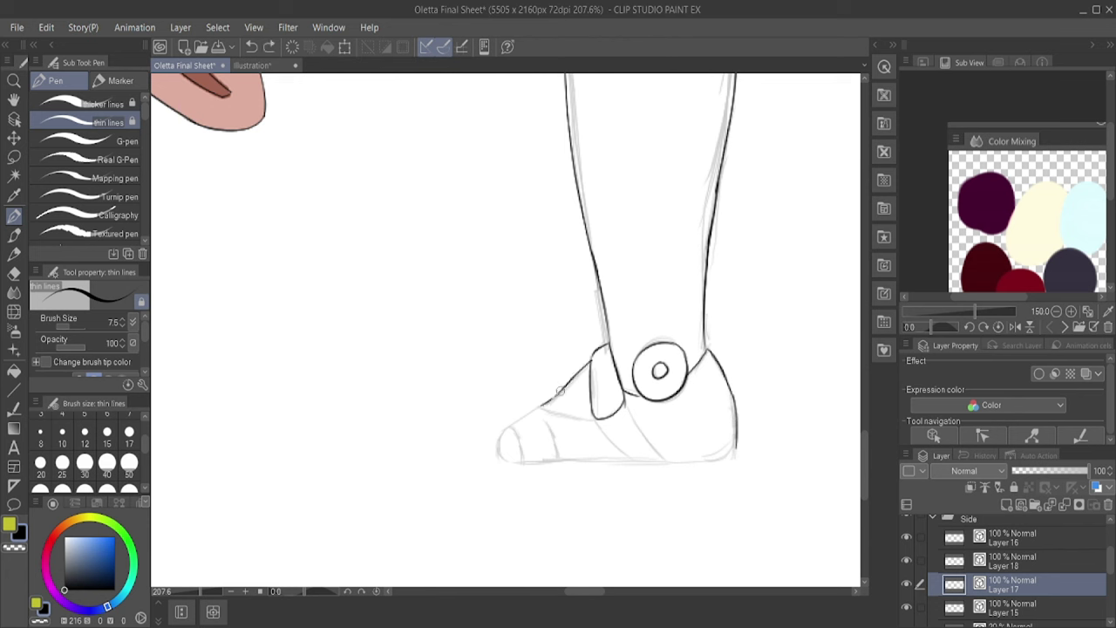
drag(565, 385, 540, 405)
drag(541, 406, 586, 420)
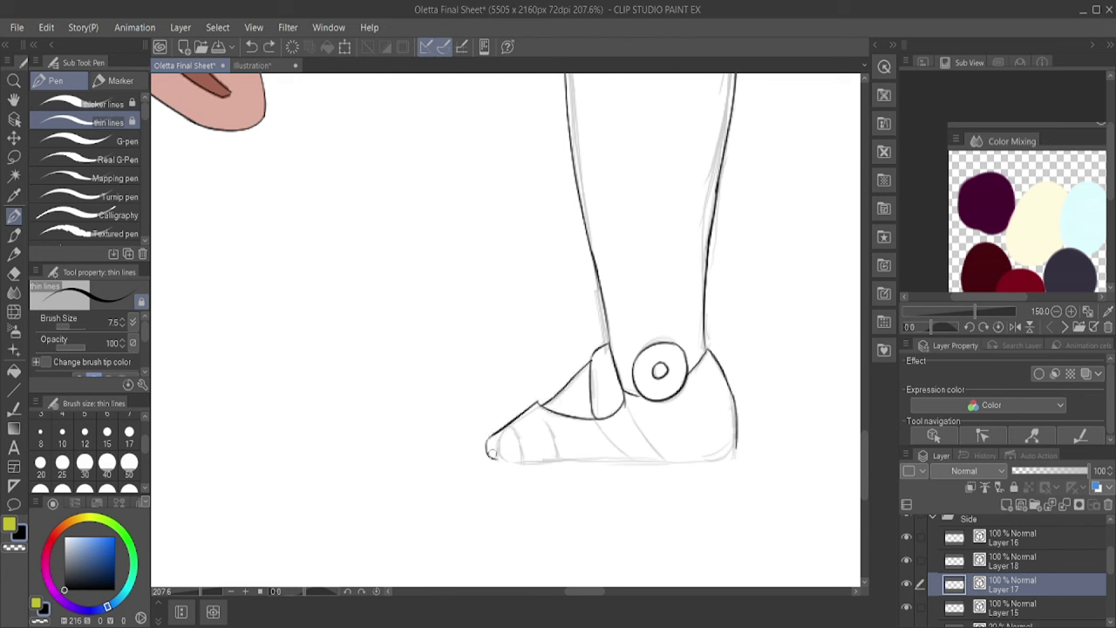
mouse_move(488, 454)
mouse_down()
mouse_move(679, 463)
mouse_move(735, 444)
mouse_up()
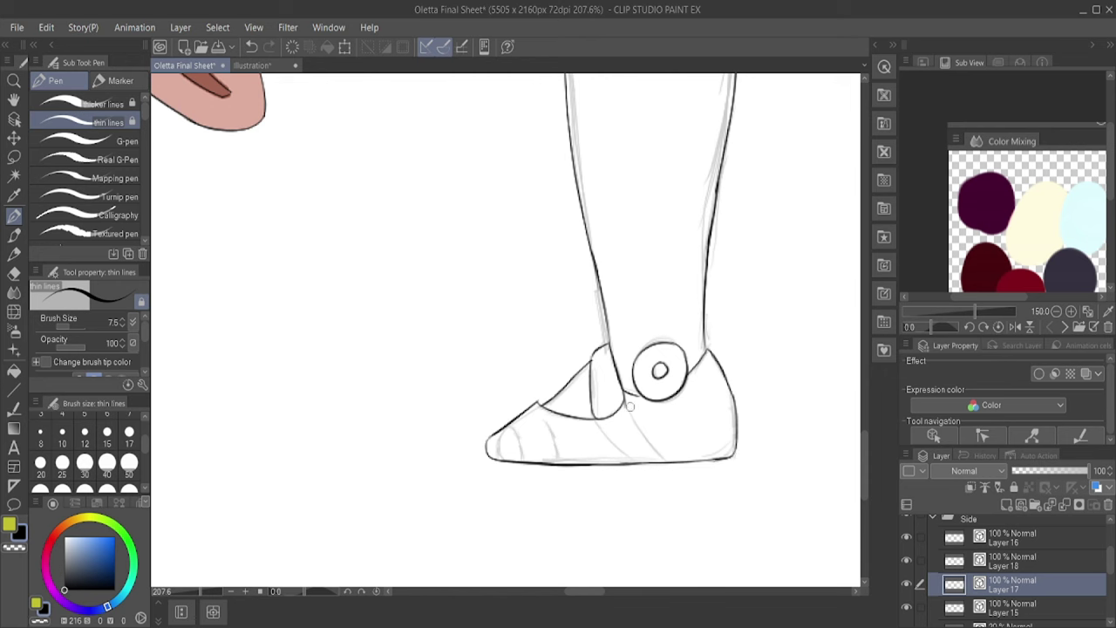
drag(555, 433, 558, 462)
key(e)
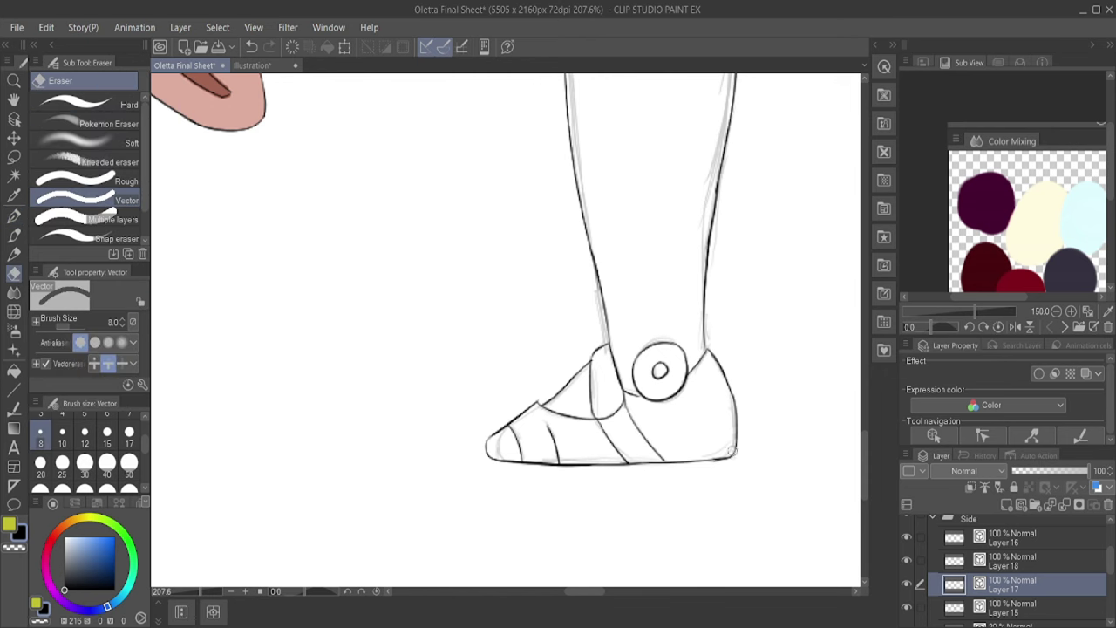
Step: Draw the outer tail outline on Layer 16 from the lower back to a rounded tip and back to the thigh
click(14, 81)
key(ctrl+0)
scroll(645, 314, up, 1)
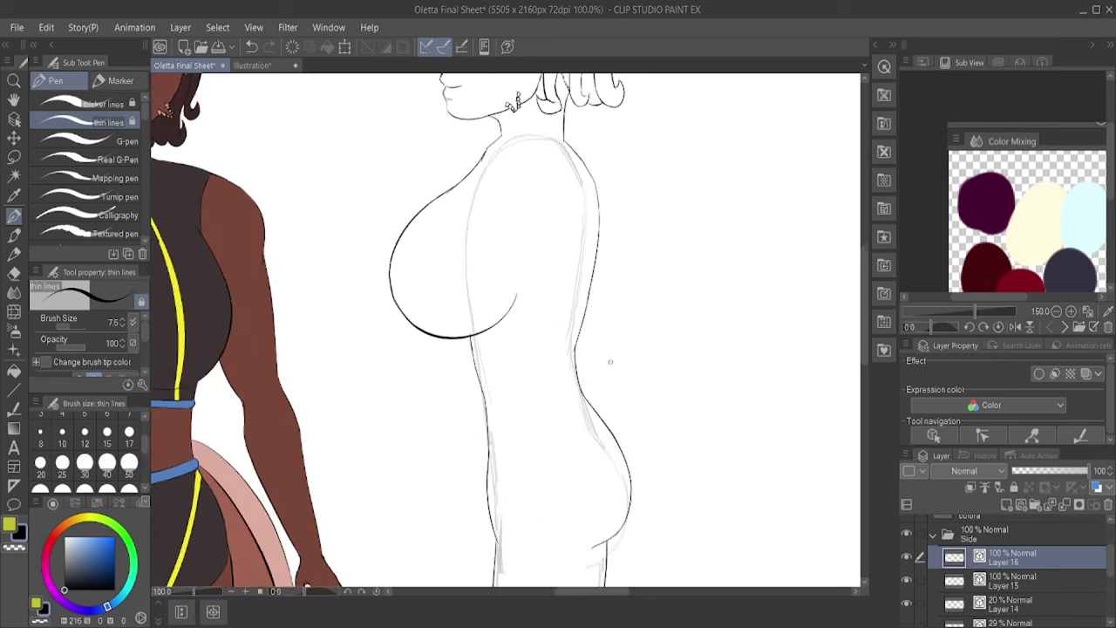
scroll(611, 369, down, 3)
scroll(590, 331, up, 4)
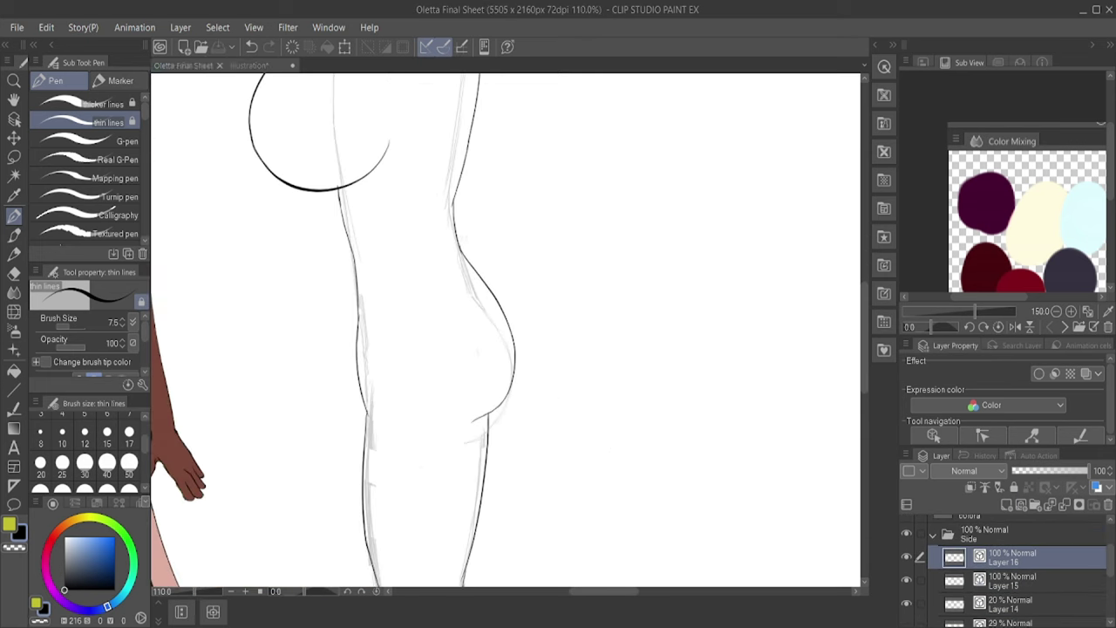
mouse_move(459, 244)
mouse_down()
mouse_move(575, 340)
mouse_move(644, 451)
mouse_up()
scroll(644, 451, down, 3)
mouse_move(589, 143)
mouse_down()
mouse_move(649, 302)
mouse_move(659, 374)
mouse_move(614, 408)
mouse_up()
drag(485, 217, 608, 405)
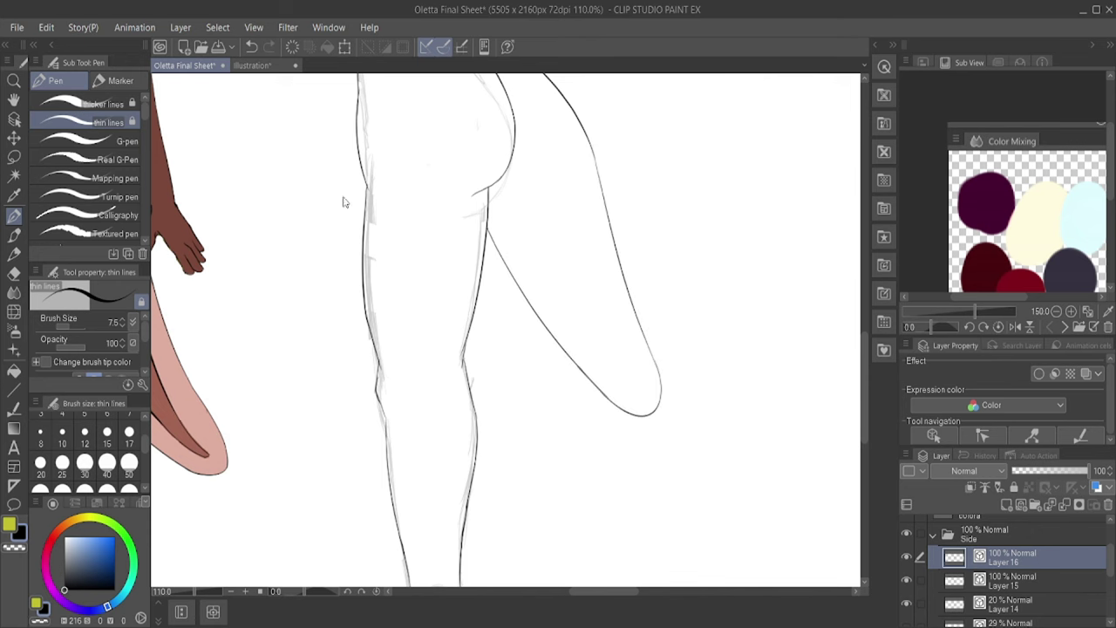
Step: Draw the inner tail contour with the thicker lines pen, from the hip to the tip and back to the thigh
scroll(344, 203, up, 1)
key(p)
drag(532, 181, 621, 298)
mouse_move(536, 187)
mouse_down()
mouse_move(606, 278)
mouse_move(693, 523)
mouse_up()
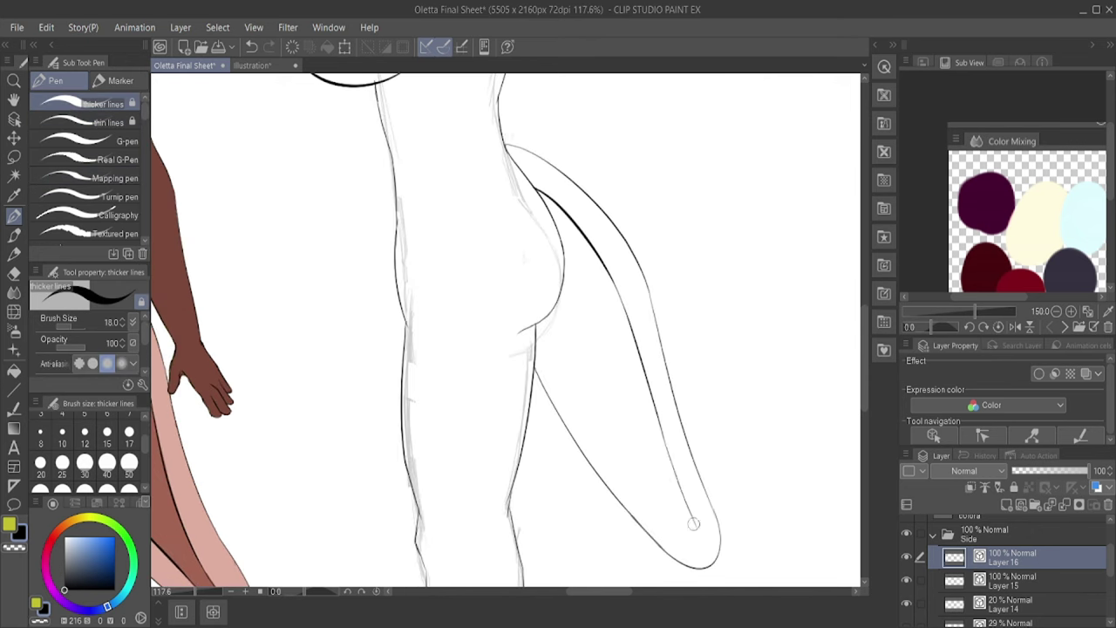
drag(540, 322, 613, 460)
key(/)
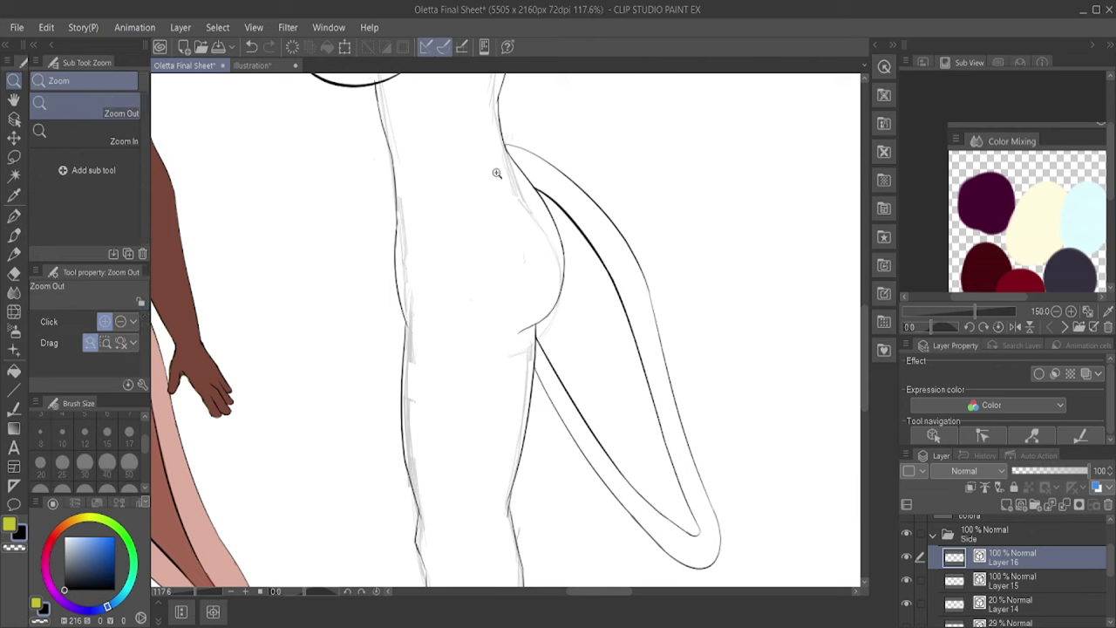
Step: Add a Layer 17 above Layer 16, dimmed to 39% opacity, and draw the top's lower hem line across the waist
scroll(615, 288, down, 5)
scroll(648, 264, up, 6)
scroll(649, 263, down, 1)
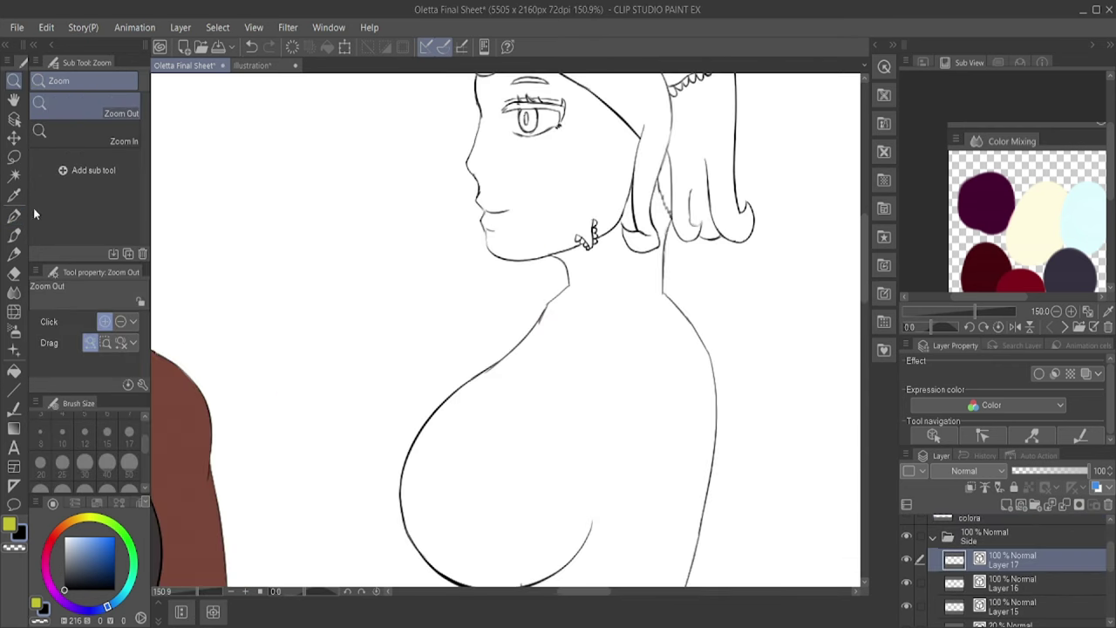
key(p)
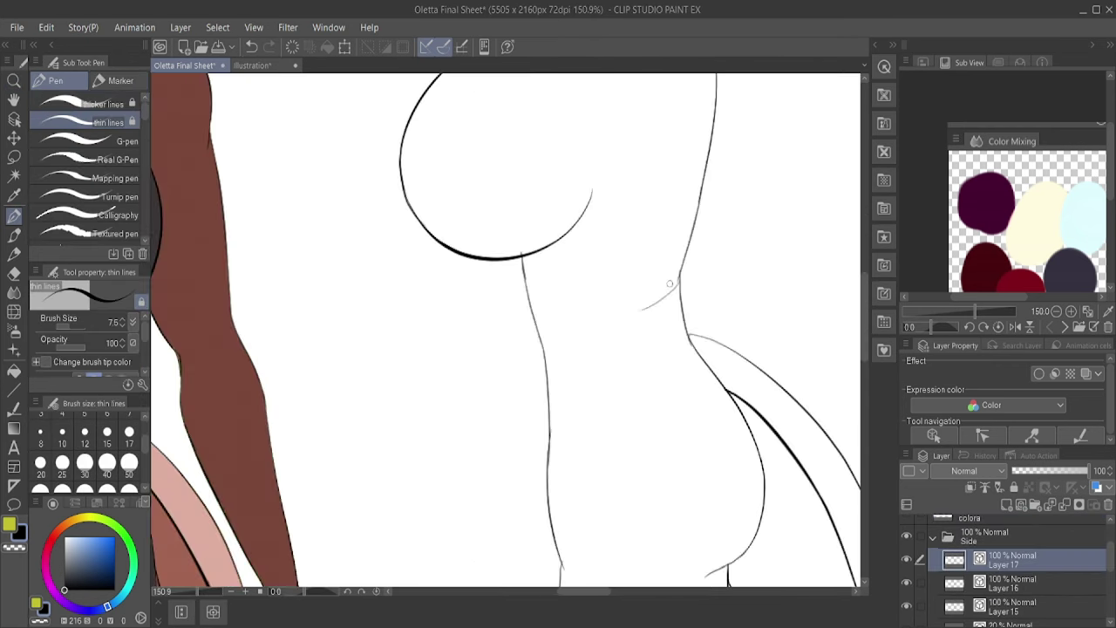
drag(680, 275, 598, 317)
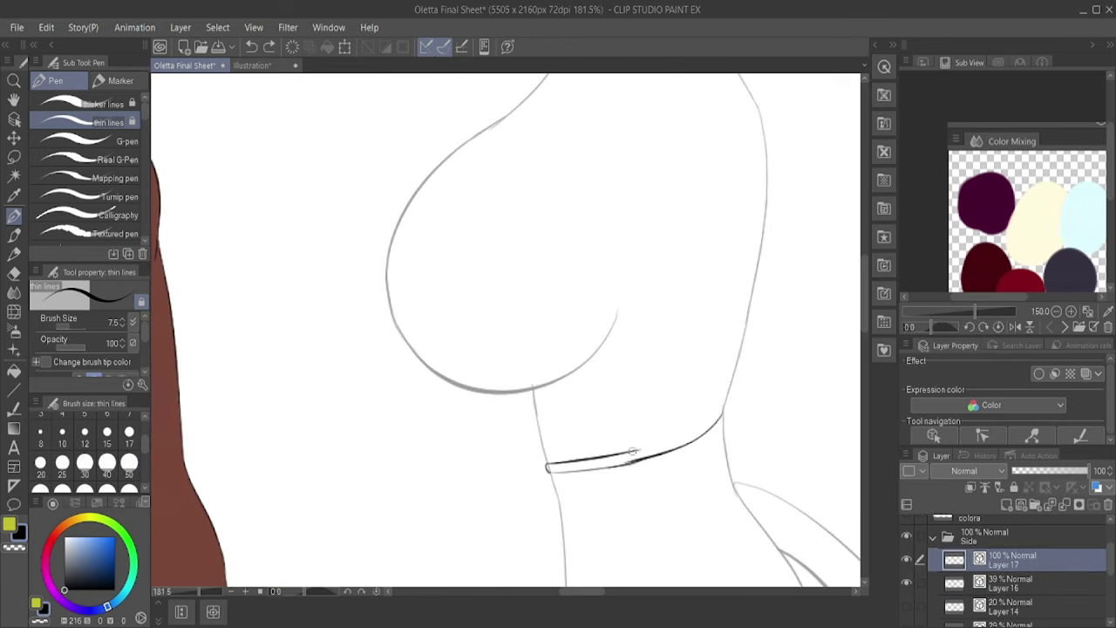
Step: Complete the top's hem as a closed thin band curving across the waist, redrawing both of its edges cleanly
drag(634, 451, 719, 411)
scroll(732, 502, up, 5)
key(ctrl+z)
drag(443, 393, 708, 249)
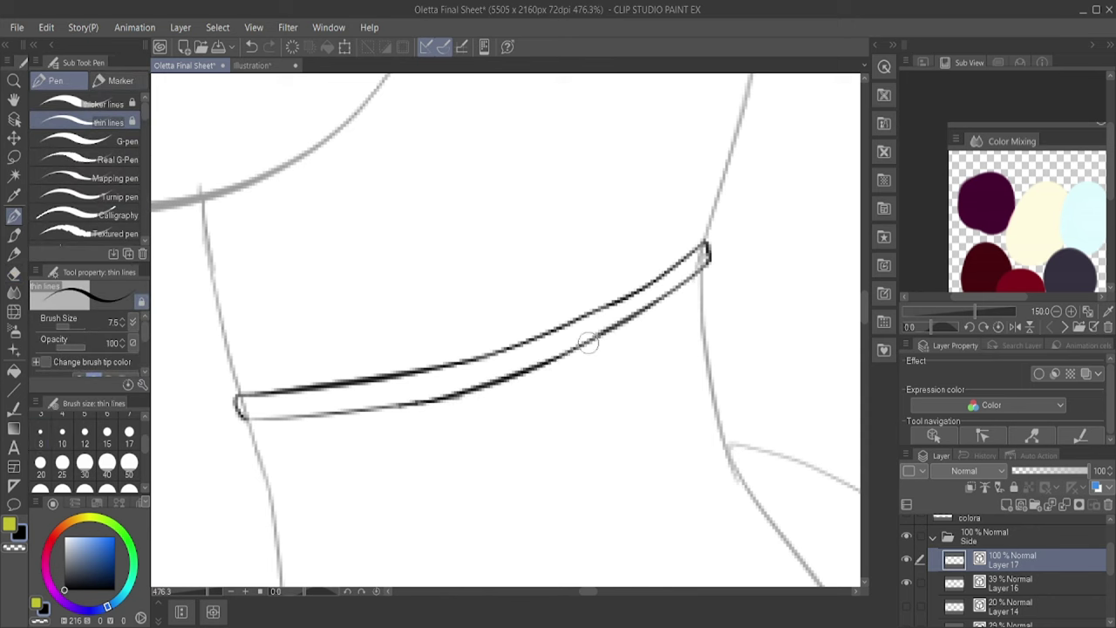
scroll(589, 342, down, 6)
scroll(671, 289, up, 6)
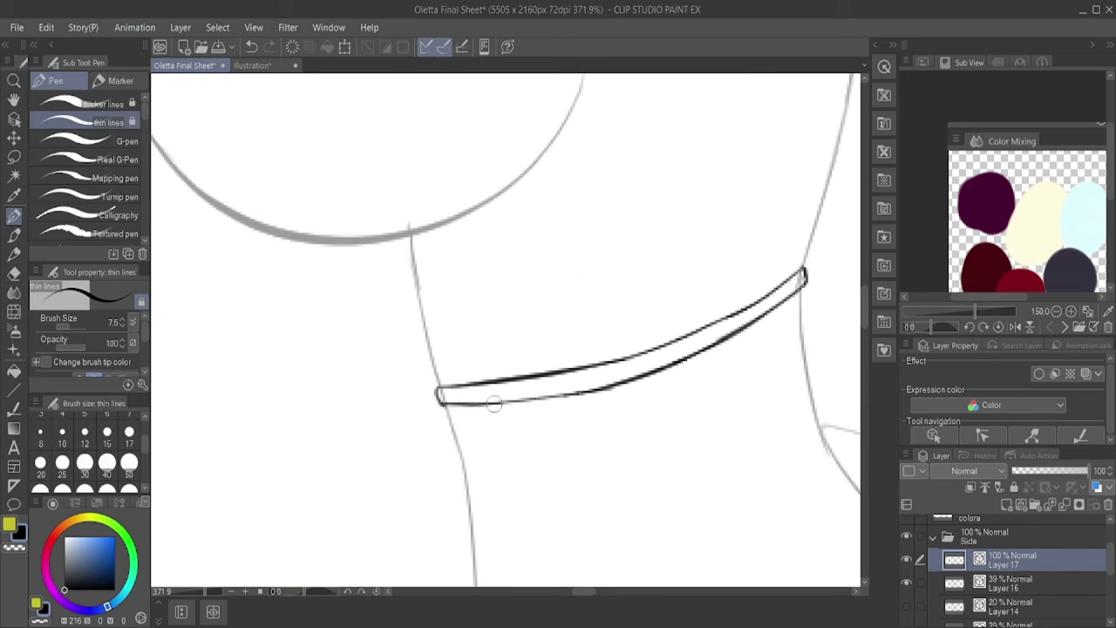
drag(492, 403, 586, 392)
mouse_move(755, 299)
mouse_down()
mouse_move(601, 364)
mouse_move(804, 270)
mouse_up()
Step: Draw the top's curved neckline at the neck base and short shoulder lines running from both of its ends
scroll(606, 237, down, 5)
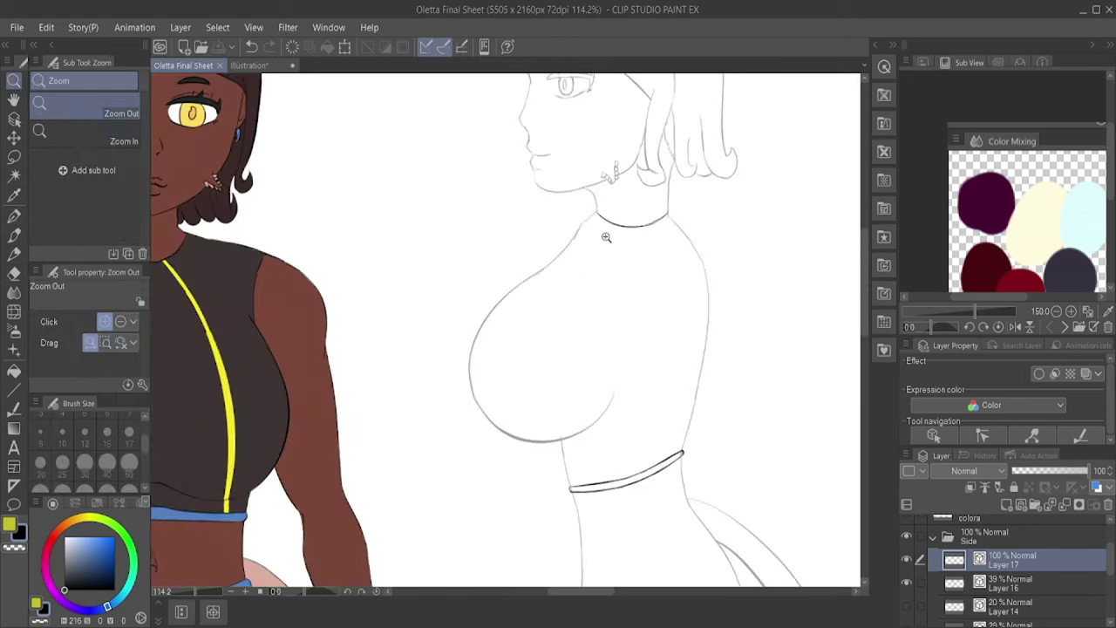
scroll(606, 237, up, 2)
key(p)
drag(737, 281, 708, 242)
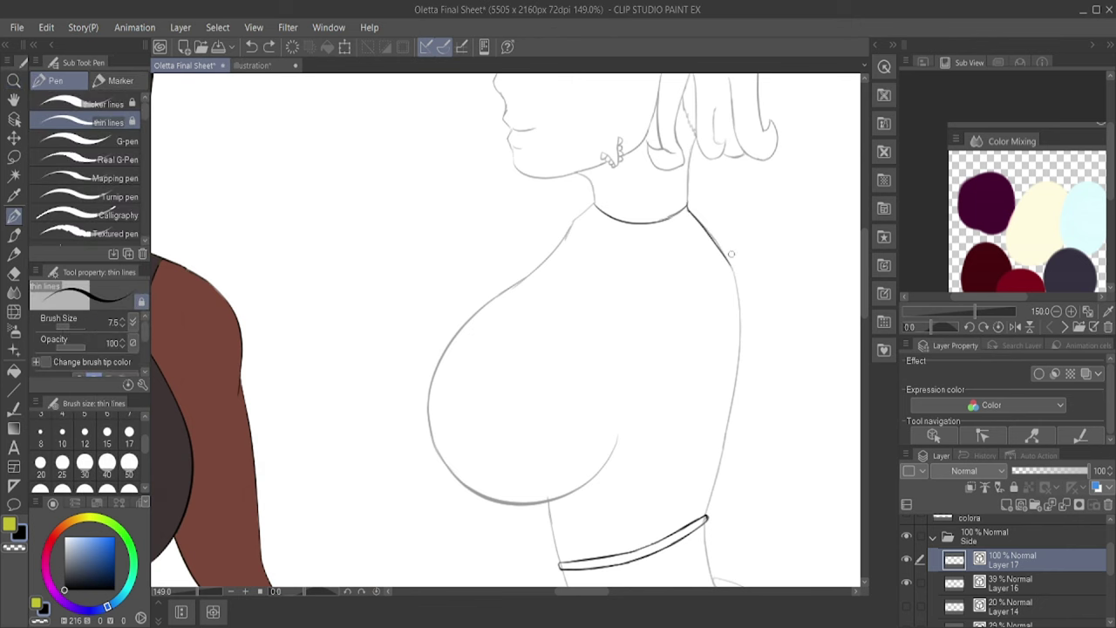
scroll(655, 165, up, 5)
drag(462, 281, 393, 345)
key(ctrl+z)
scroll(653, 255, down, 5)
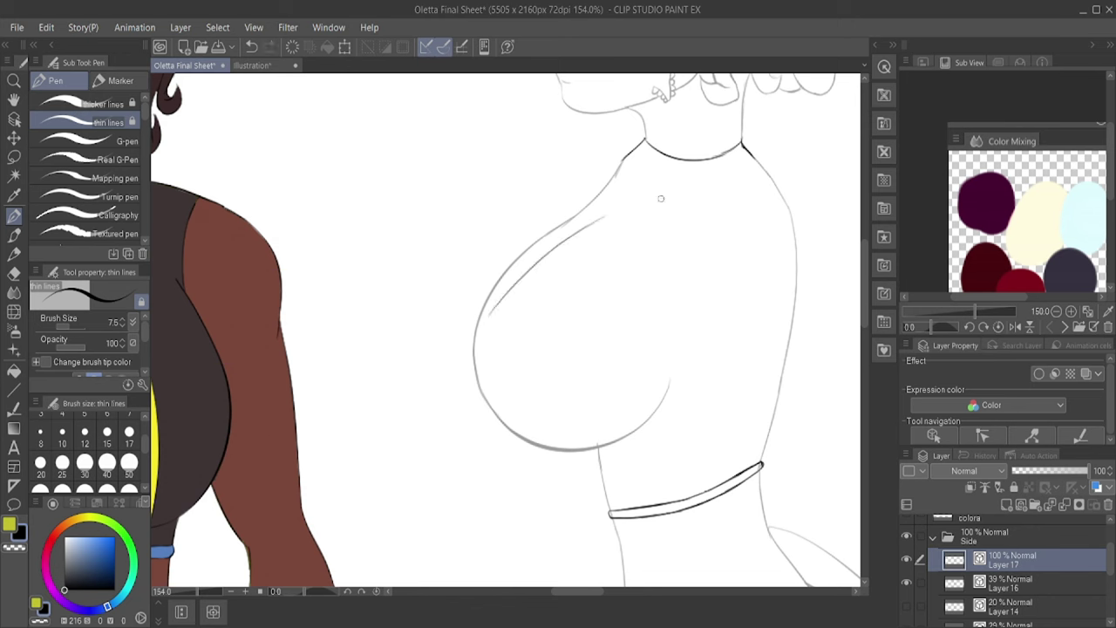
Step: Draw the upper edge of the shorts' waistband across the hips and try out its lower edge
key(slash)
scroll(589, 318, up, 2)
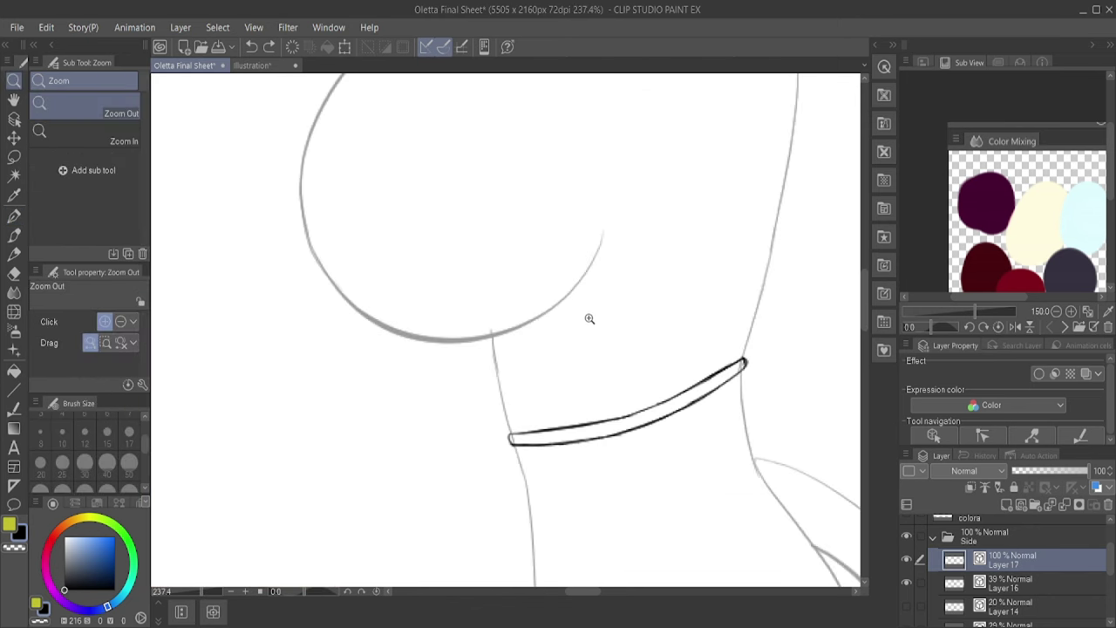
scroll(620, 256, down, 2)
key(p)
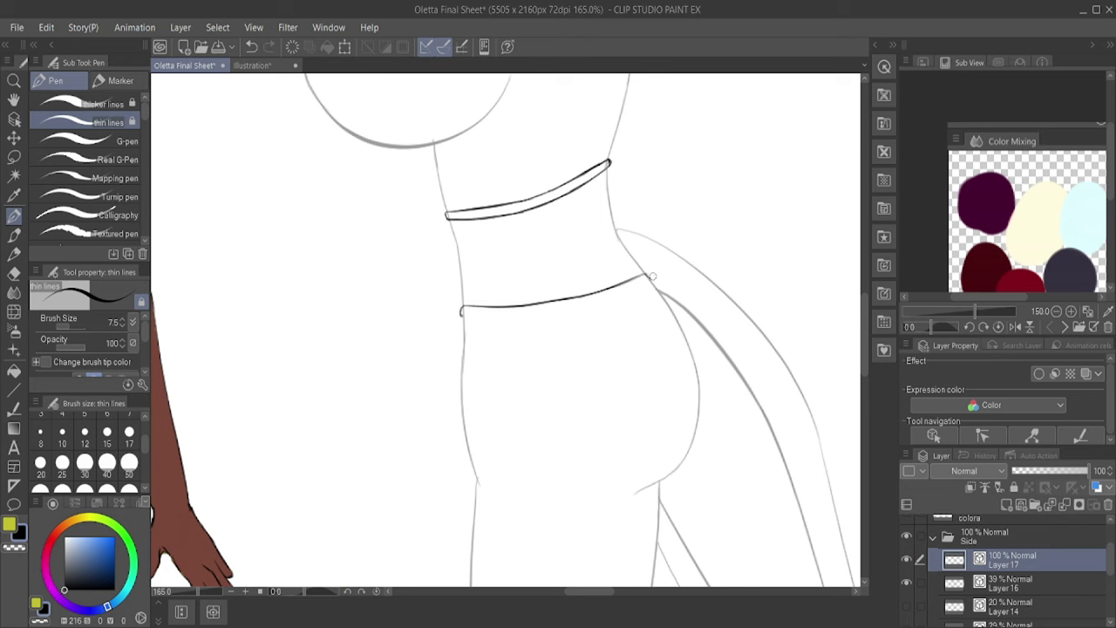
key(ctrl+z)
mouse_move(462, 316)
mouse_down()
mouse_move(630, 308)
mouse_move(571, 316)
mouse_up()
key(ctrl+z)
Step: Redraw the shorts' waistband as a closed thin band curving across the hips to the lower back
key(slash)
scroll(530, 215, up, 3)
key(ctrl+z)
key(p)
mouse_move(398, 451)
mouse_down()
mouse_move(585, 436)
mouse_move(647, 443)
mouse_move(547, 443)
mouse_move(724, 390)
mouse_up()
key(ctrl+z)
key(ctrl+z)
scroll(724, 393, down, 2)
key(ctrl+z)
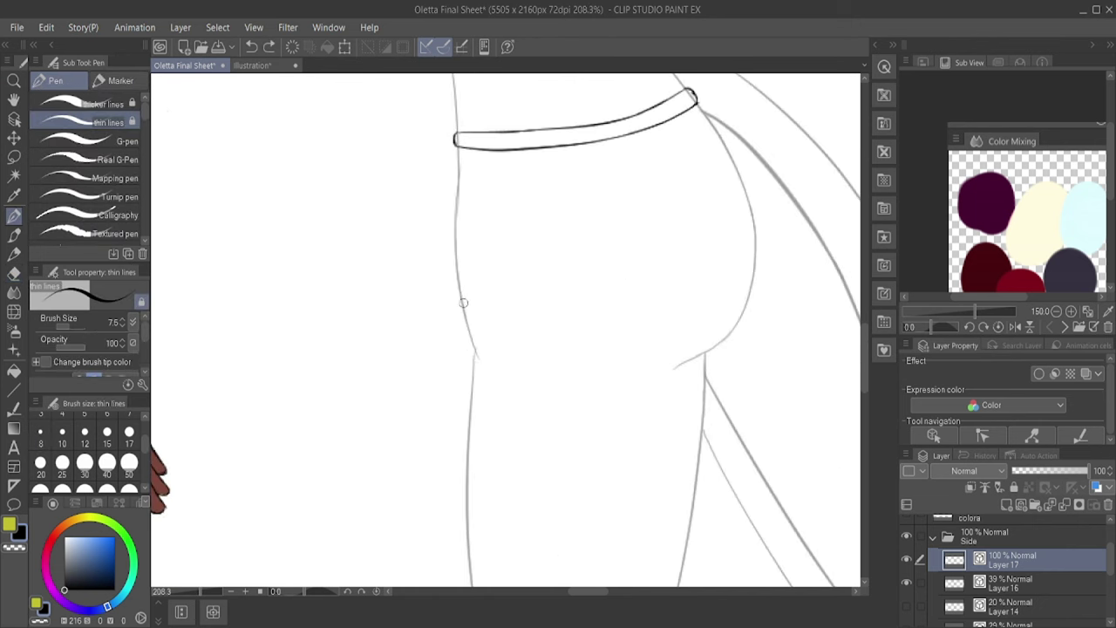
Step: Draw the shorts' leg hem around the upper thigh with a pointed notch at the side
drag(527, 394, 602, 257)
drag(579, 307, 603, 401)
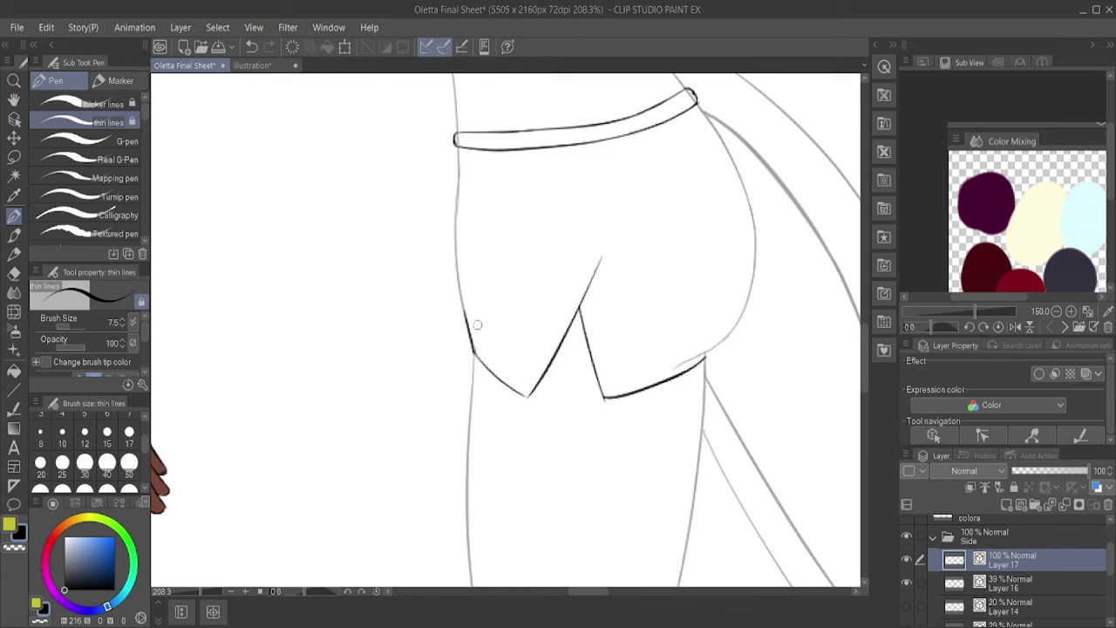
Step: Try to draw a diagonal stripe line across the shorts from the waistband to the front hem
drag(593, 143, 474, 340)
key(ctrl+z)
key(ctrl+z)
drag(532, 240, 470, 325)
key(ctrl+z)
drag(586, 147, 451, 364)
key(ctrl+z)
mouse_move(607, 142)
mouse_down()
mouse_move(471, 345)
mouse_move(577, 222)
mouse_up()
key(ctrl+z)
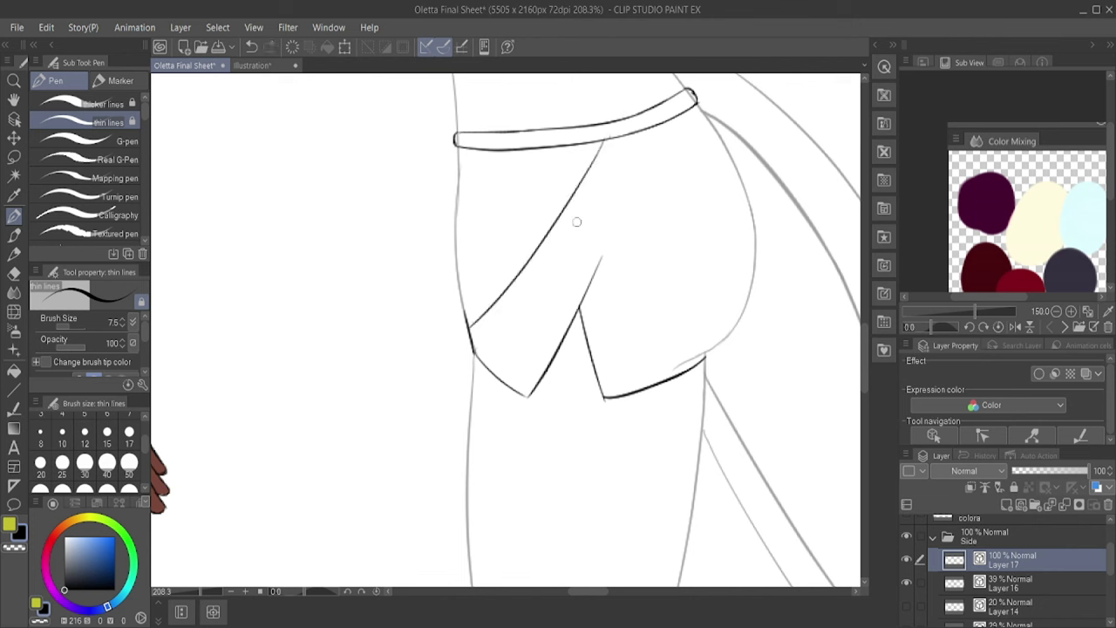
key(ctrl+z)
Step: Draw the shorts' diagonal stripe as two lines from the waistband down to the front hem
drag(596, 142, 475, 338)
key(ctrl+space)
mouse_move(565, 177)
mouse_down()
mouse_move(524, 261)
mouse_move(610, 288)
mouse_move(670, 335)
mouse_move(652, 241)
mouse_move(611, 209)
mouse_up()
key(ctrl+space)
drag(523, 281, 522, 284)
Step: Draw an oval armhole below the shoulder, then enclose it with the Lasso and enlarge it with a transform
scroll(685, 294, down, 5)
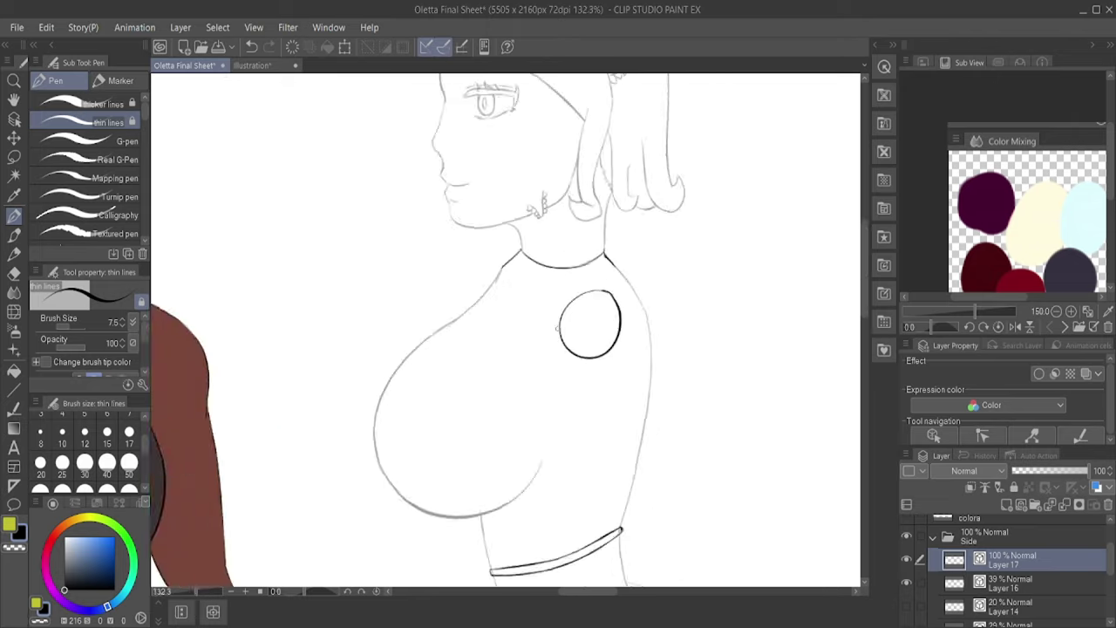
key(m)
drag(651, 185, 649, 187)
key(ctrl+t)
key(Return)
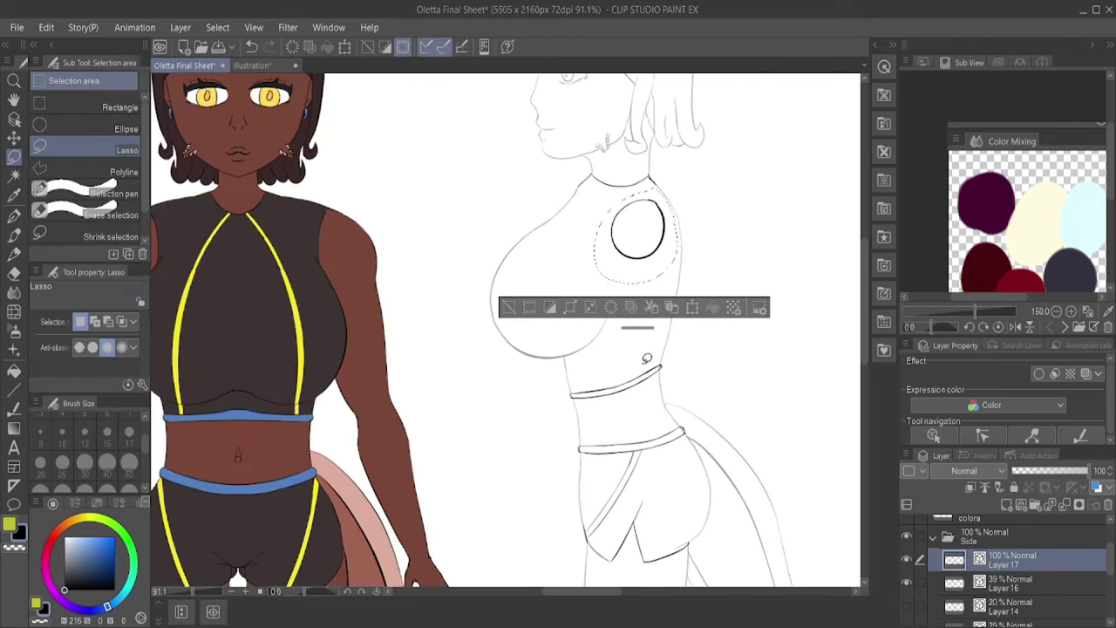
Step: Keep a copy of Layer 16 in a new folder named copies below it and collapse that folder
ctrl+alt+click(666, 256)
ctrl+alt+click(667, 257)
scroll(1003, 558, down, 1)
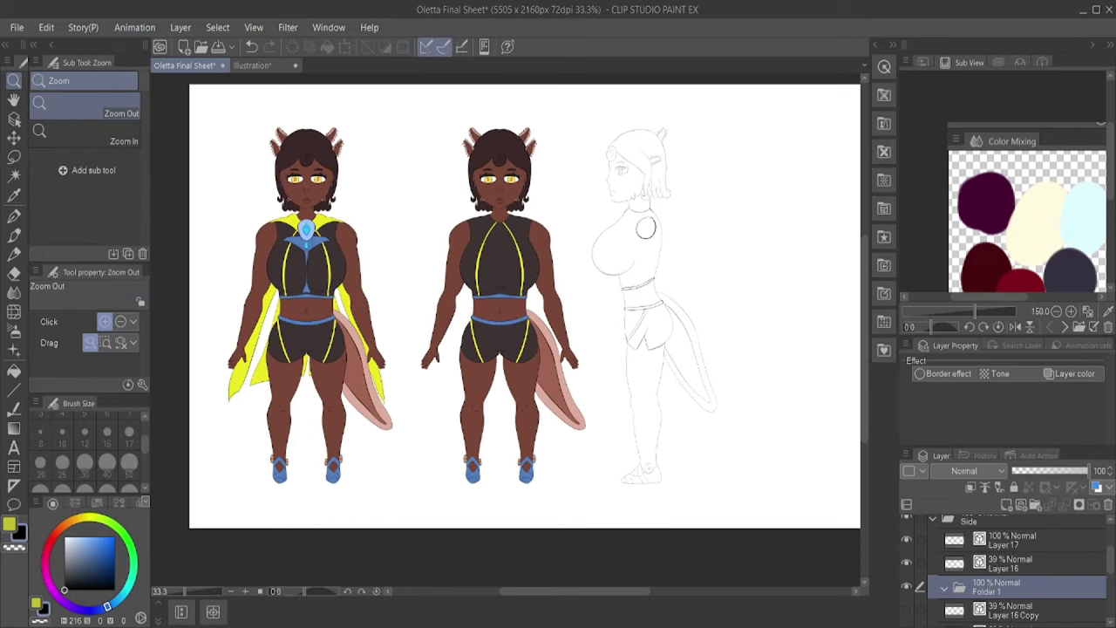
click(1015, 544)
click(945, 529)
Step: Erase the body lines crossing the clothing bands on Layer 16 with the Vector eraser and restore its opacity to 100%
scroll(645, 262, up, 5)
key(e)
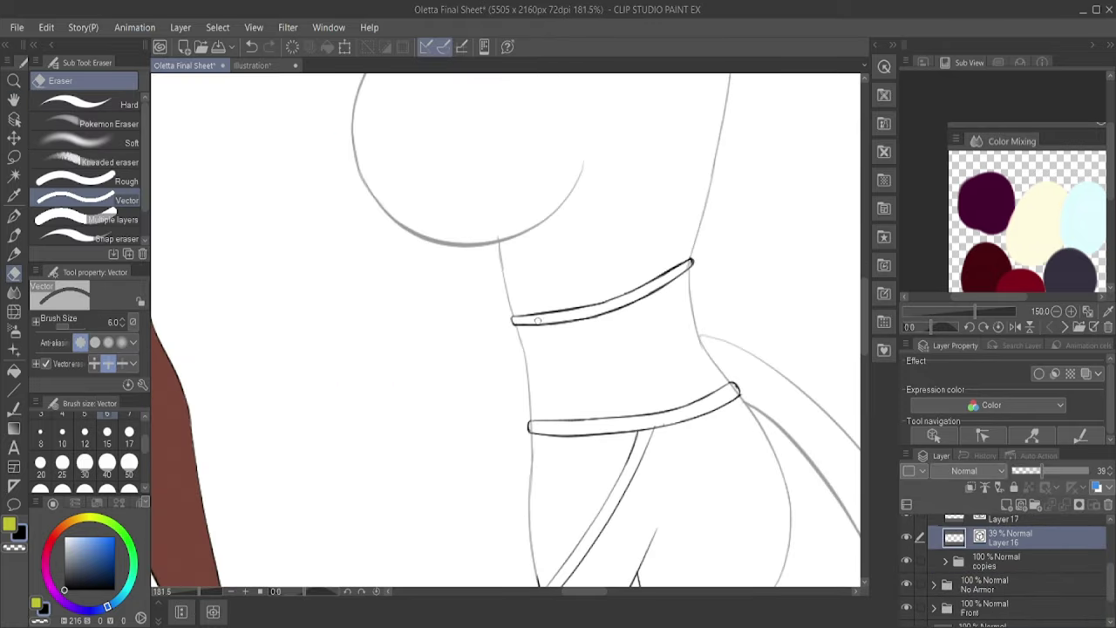
ctrl+alt+click(700, 417)
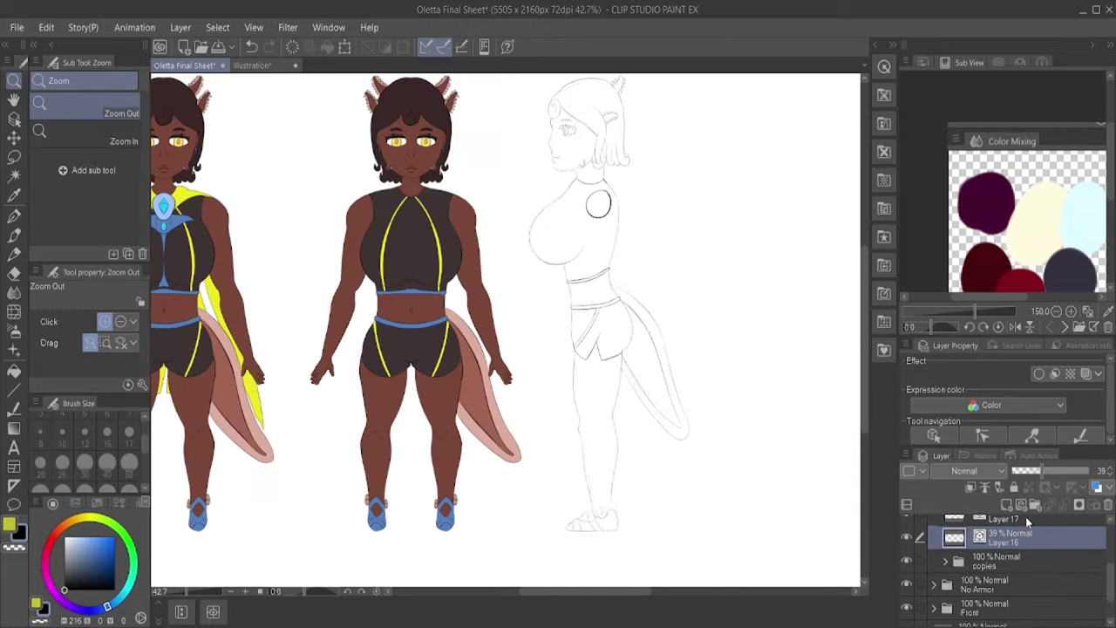
scroll(583, 137, up, 6)
key(p)
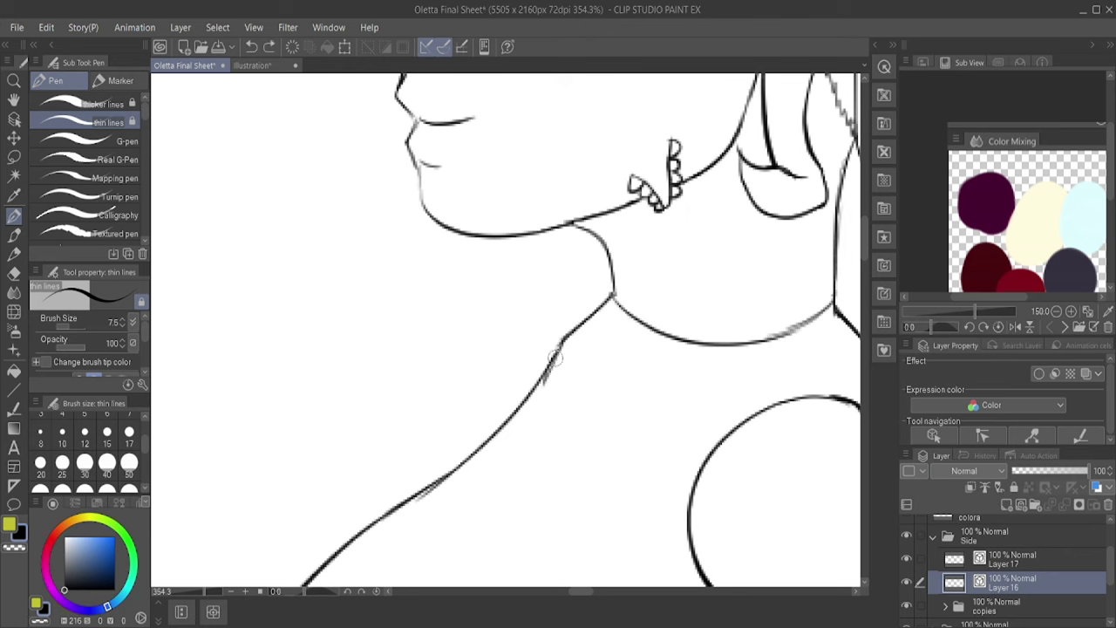
Step: Clean up the side figure's line from the base of the neck down to the chest on Layer 16 with the thin lines pen
scroll(645, 239, up, 1)
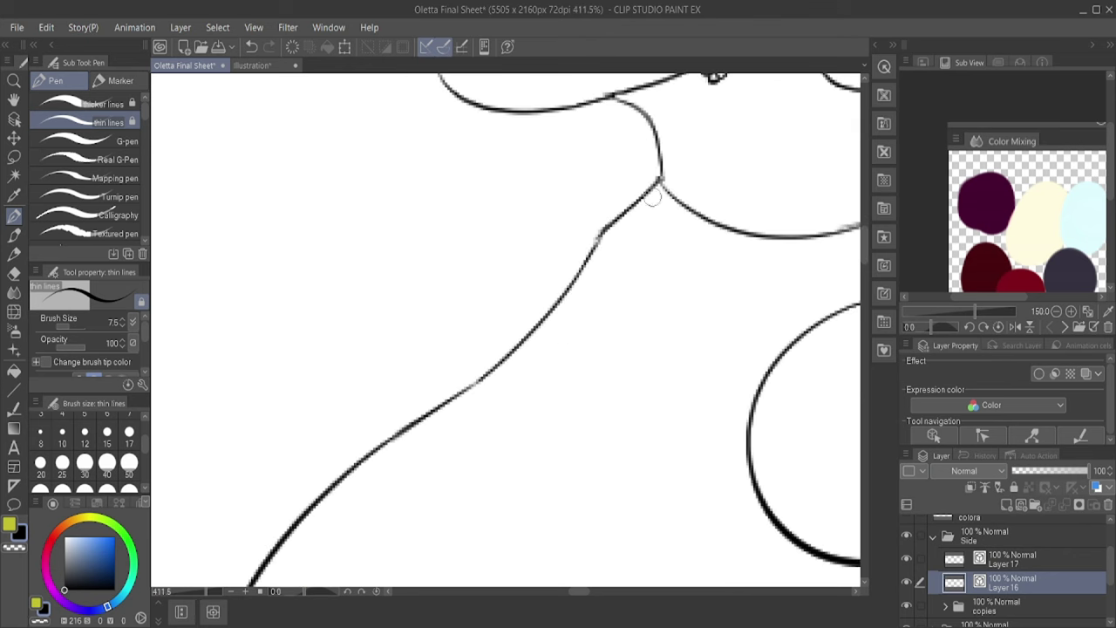
drag(571, 286, 663, 183)
ctrl+alt+click(672, 197)
scroll(648, 249, up, 6)
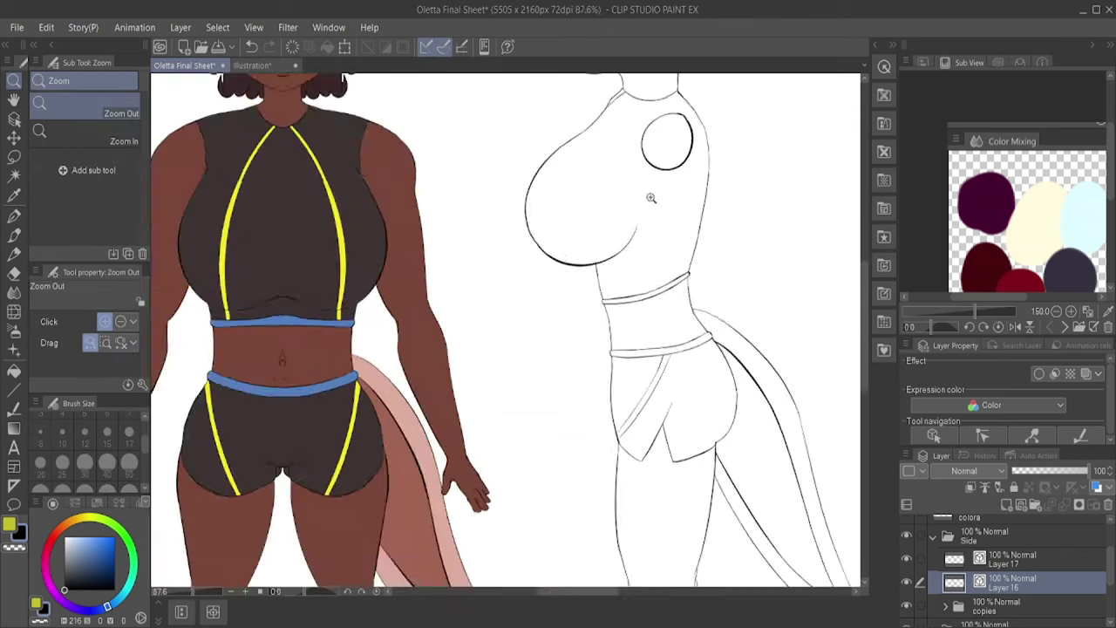
scroll(665, 329, down, 3)
scroll(658, 337, up, 2)
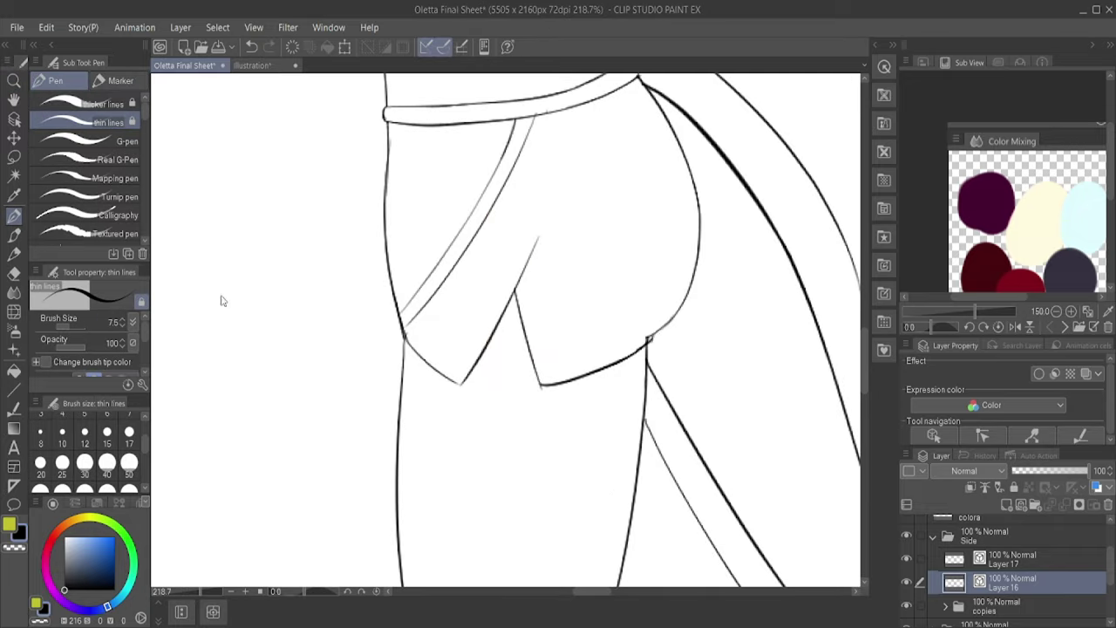
ctrl+shift+click(677, 328)
ctrl+alt+click(672, 274)
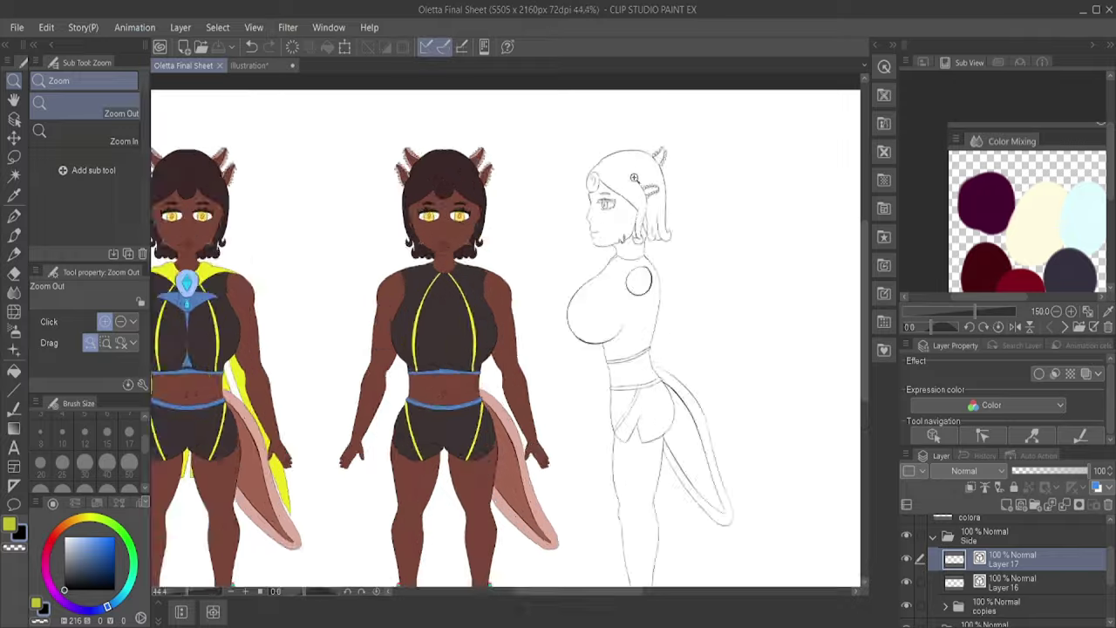
Step: Fill the side figure with flat colours, and redraw the front hair strand's inner edge on Layer 17, trimming it with the Vector eraser
key(g)
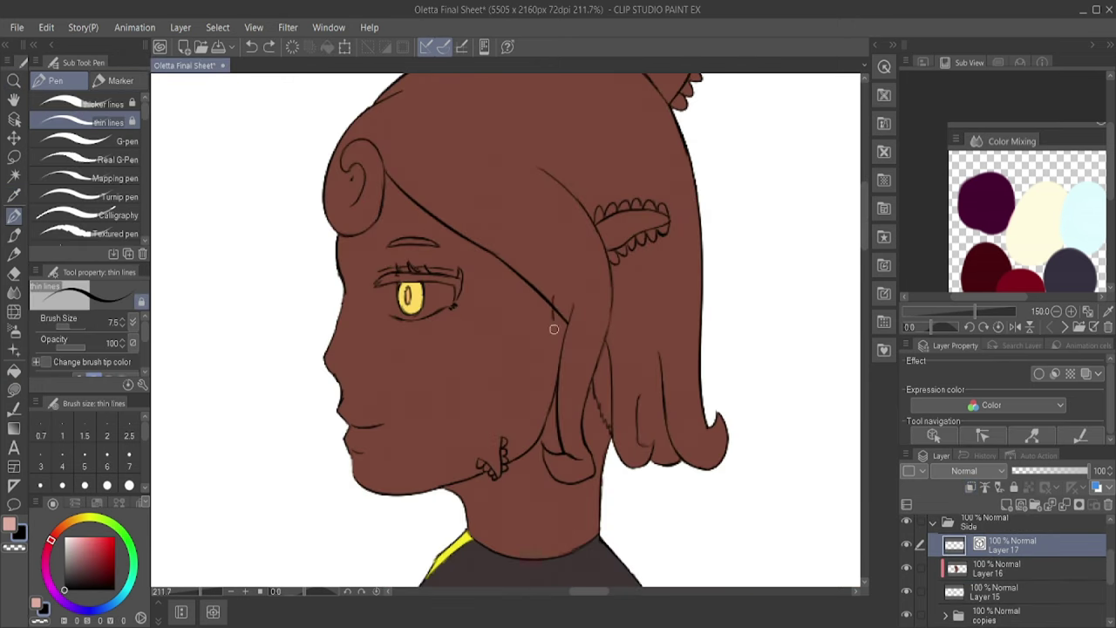
key(e)
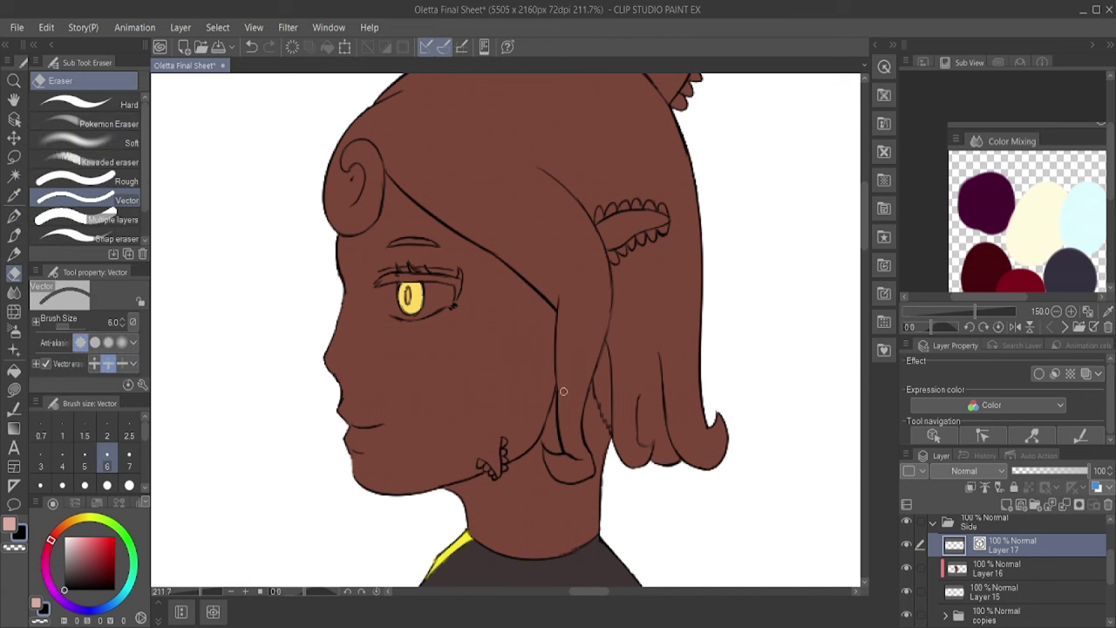
Step: Draw a small earring beside the front hair strand on Layer 17 and fill it blue on Layer 16
click(15, 218)
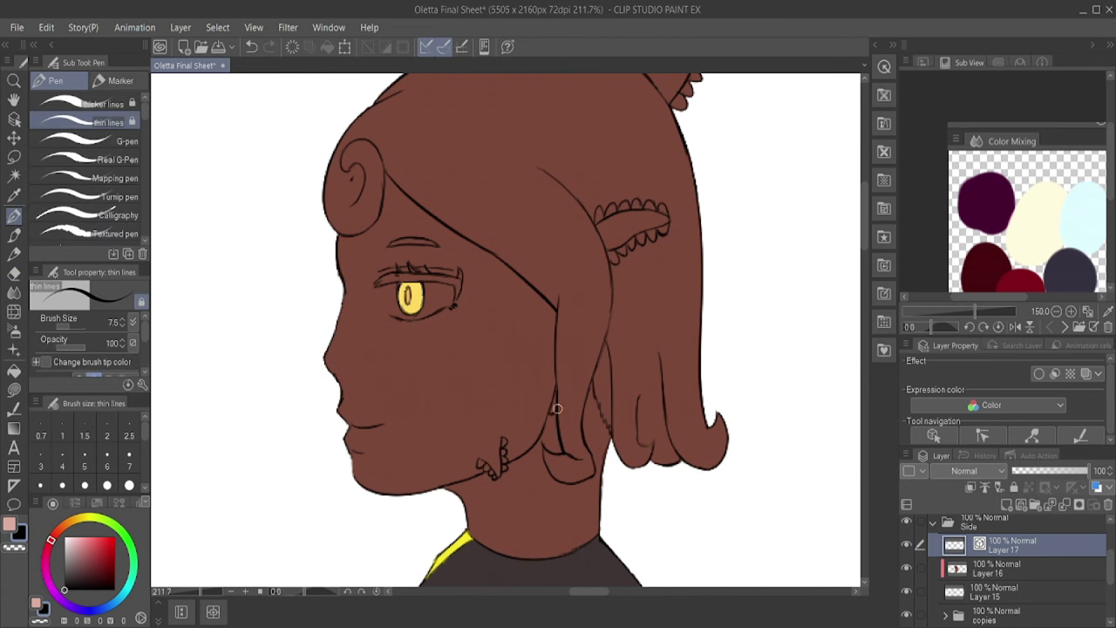
key(g)
ctrl+shift+click(553, 403)
click(553, 403)
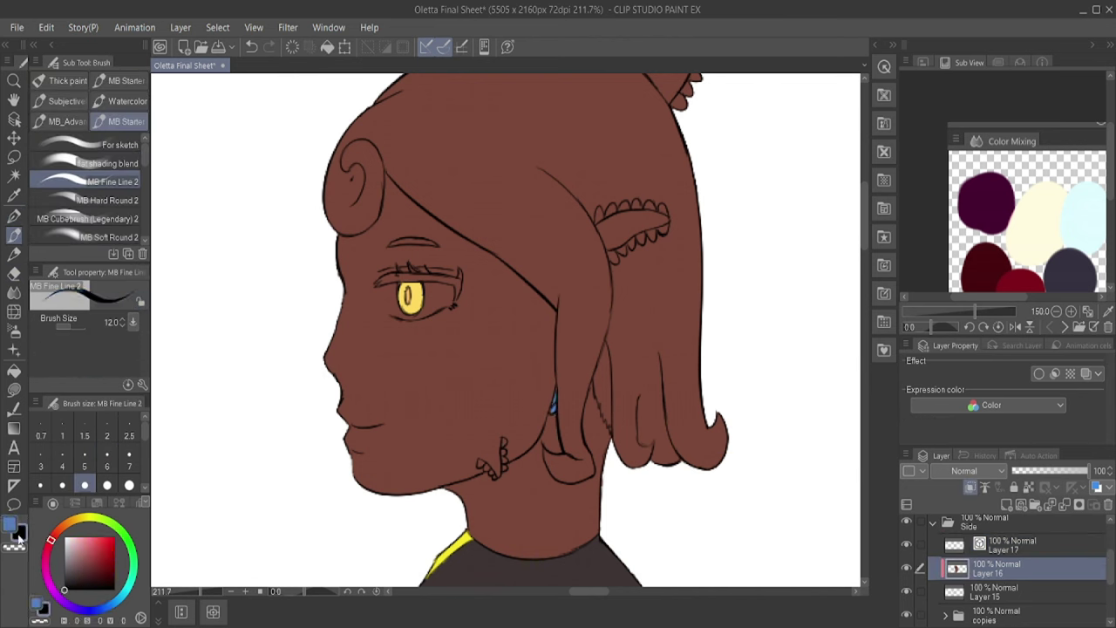
Step: Paint the eyebrow and upper lash line dark and the eye's outer edges white on Layer 16 with MB Fine Line 2
key(b)
scroll(425, 271, up, 4)
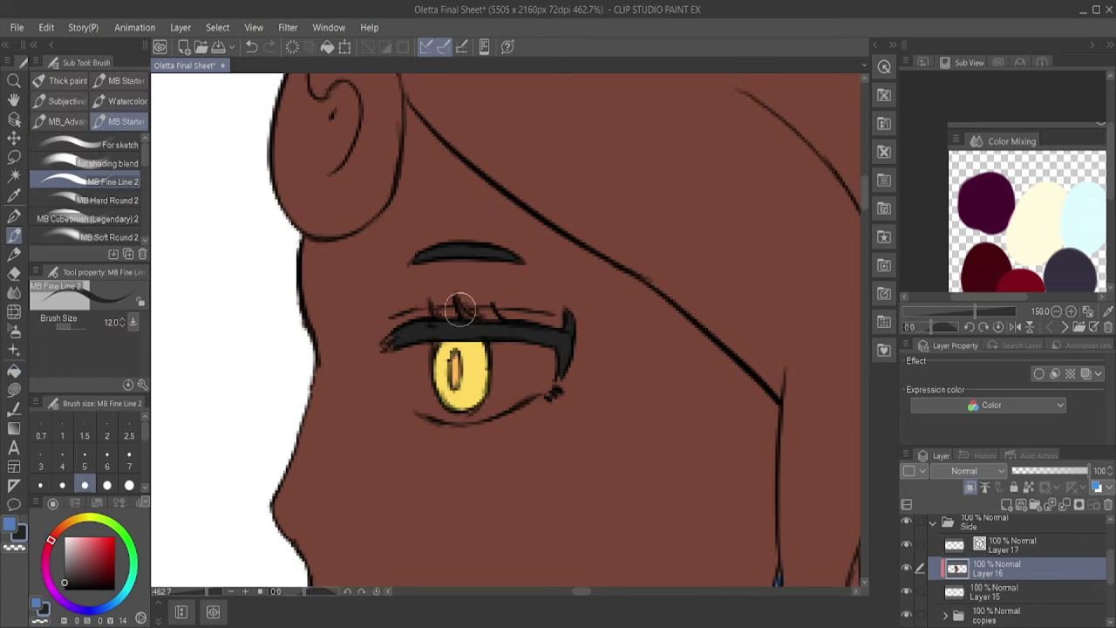
alt+click(270, 340)
key([)
drag(393, 355, 466, 424)
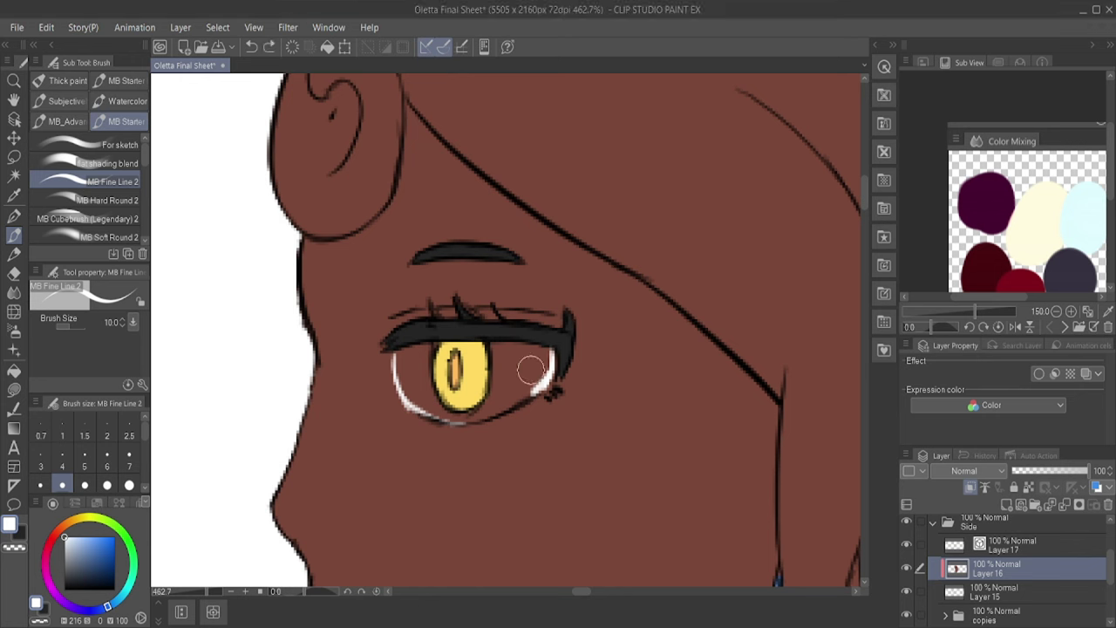
Step: Narrow the side-view eye by lassoing its rear part across Layers 16 and 17 and moving it forward with a transform
key(m)
key(alt+])
mouse_move(445, 342)
mouse_down()
mouse_move(475, 417)
mouse_move(444, 347)
mouse_move(424, 347)
mouse_up()
key(ctrl+t)
key(Return)
key(ctrl+d)
mouse_move(508, 300)
mouse_down()
mouse_move(617, 387)
mouse_move(508, 300)
mouse_up()
key(ctrl+t)
drag(594, 357, 556, 357)
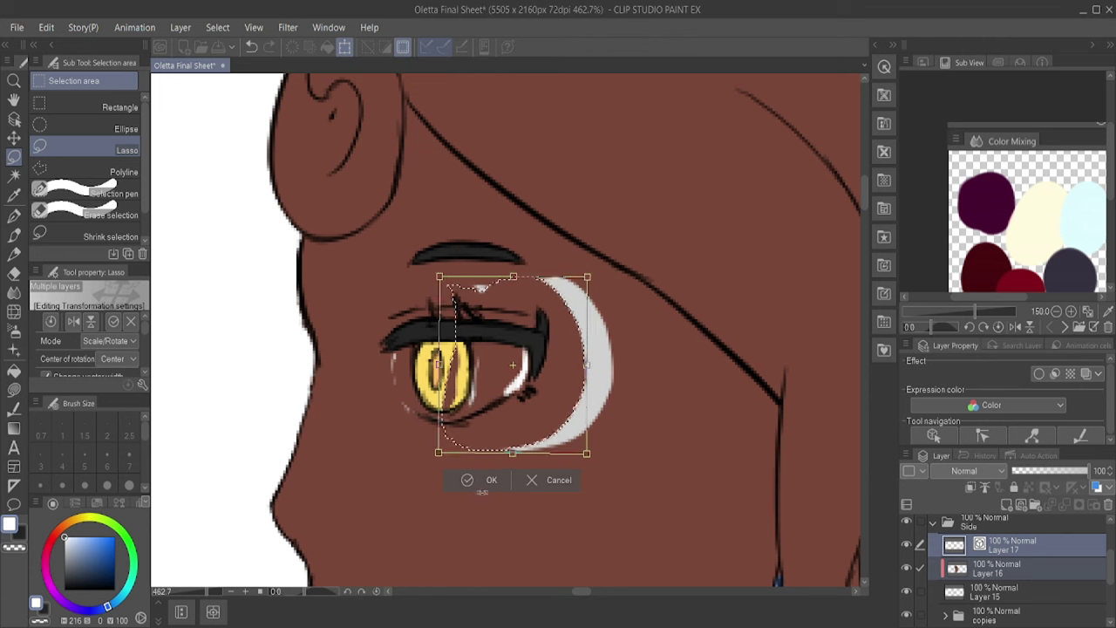
key(Return)
key(ctrl+d)
Step: Remove the stray white around the moved eye on Layer 16 and repaint the iris yellow and the eye white
key(b)
key(u)
key(alt+[)
drag(514, 458, 502, 293)
key(b)
key(x)
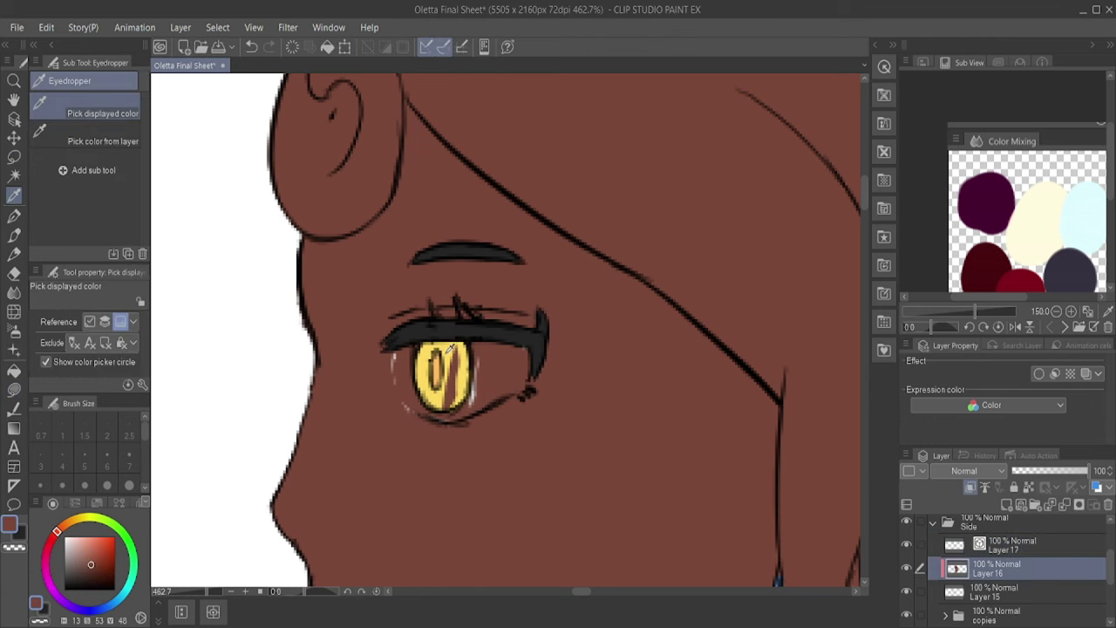
drag(447, 342, 460, 402)
mouse_move(470, 361)
mouse_down()
mouse_move(455, 390)
mouse_move(479, 417)
mouse_up()
mouse_move(405, 336)
mouse_down()
mouse_move(399, 359)
mouse_move(423, 416)
mouse_move(523, 361)
mouse_move(512, 375)
mouse_up()
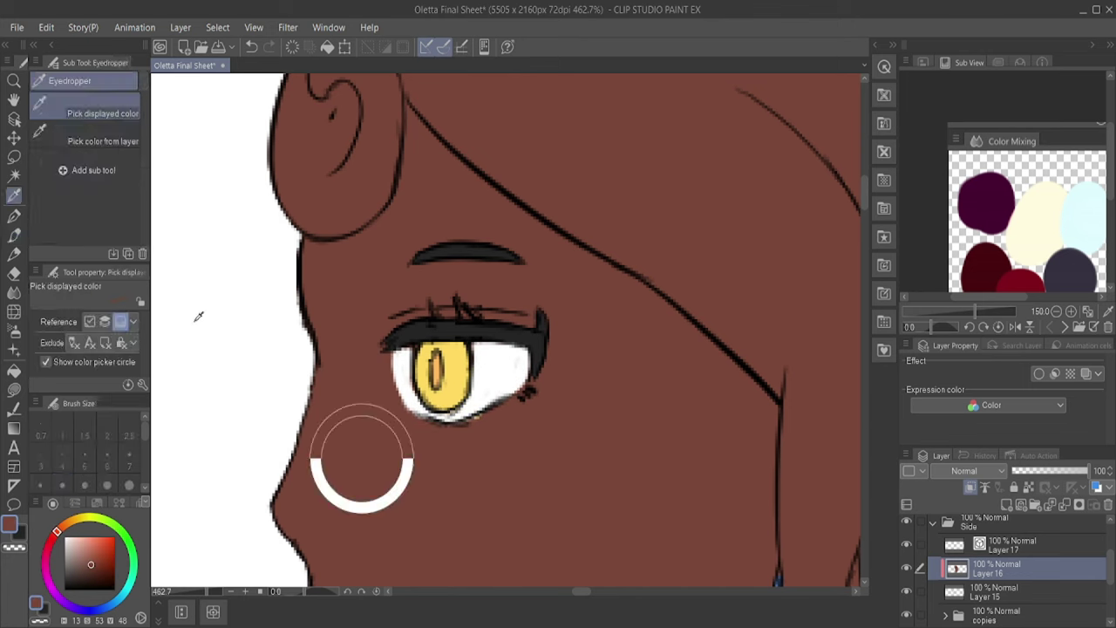
Step: Erase and redraw the contour along the bridge of the nose on Layer 17
key(e)
key(ctrl+0)
scroll(523, 349, up, 5)
click(994, 551)
click(416, 349)
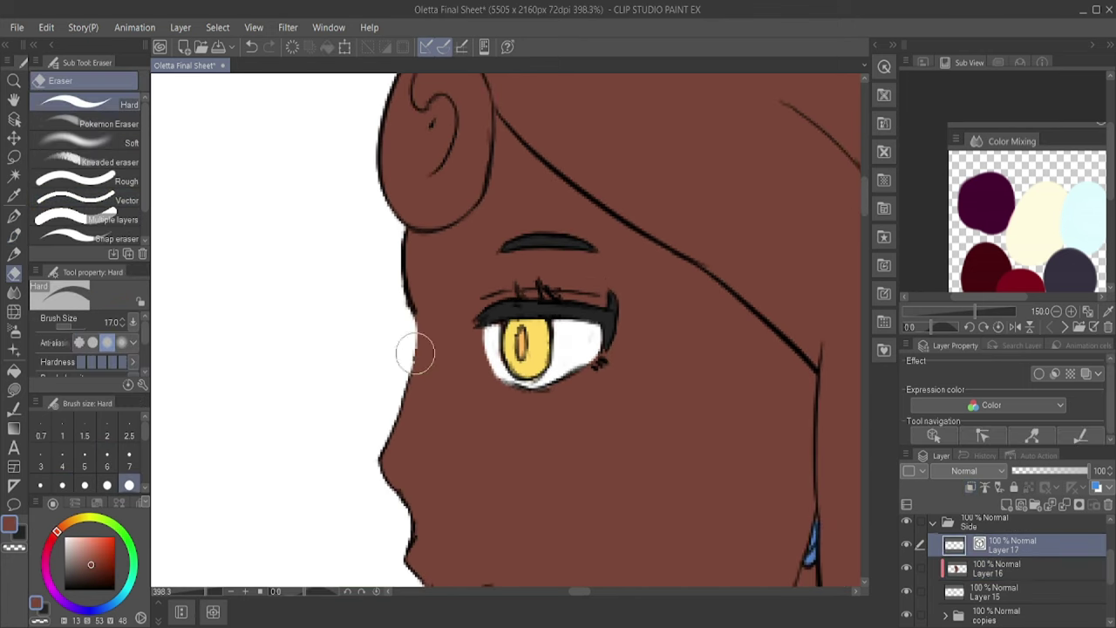
key(p)
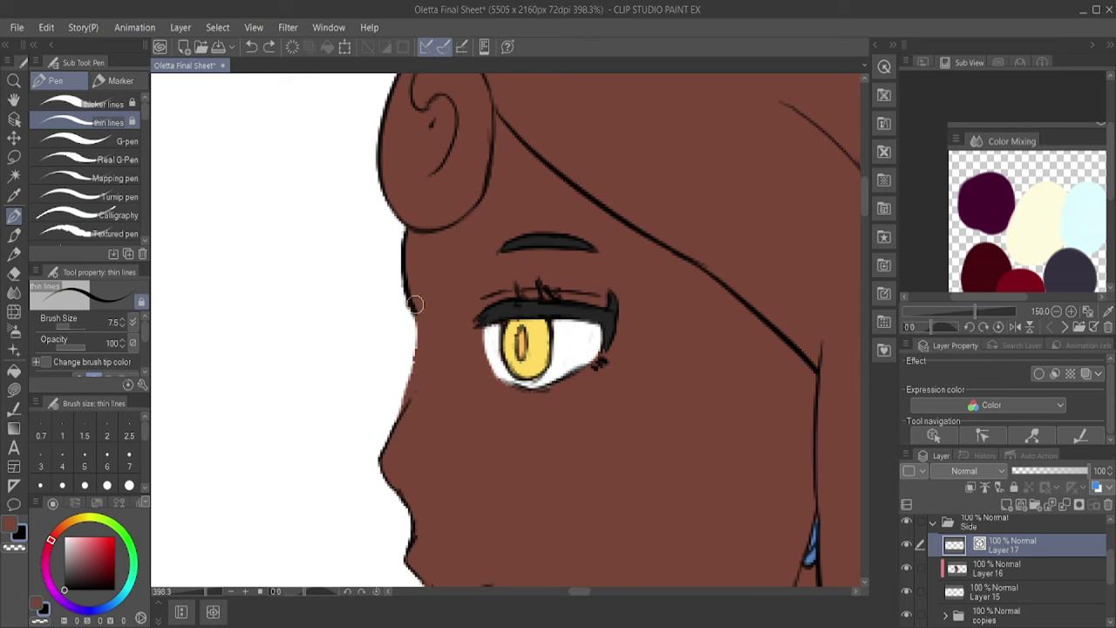
key(e)
ctrl+shift+click(399, 394)
key(ctrl+0)
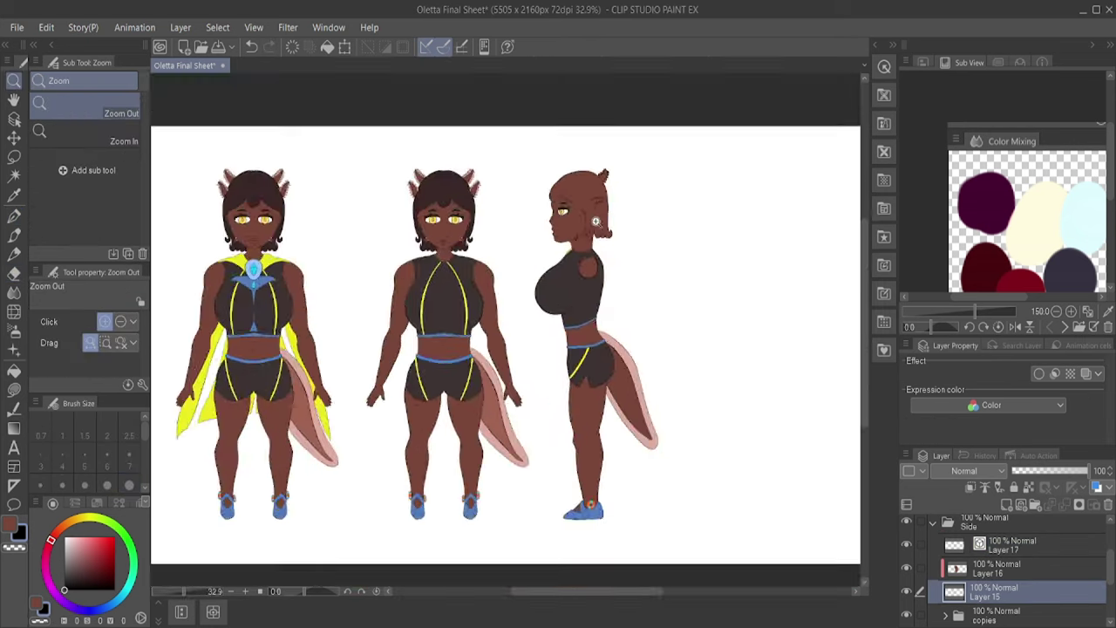
Step: Fill the frills of the side view's head fins and cheek gills light pink on Layer 16
scroll(585, 205, up, 5)
key(g)
ctrl+shift+click(503, 436)
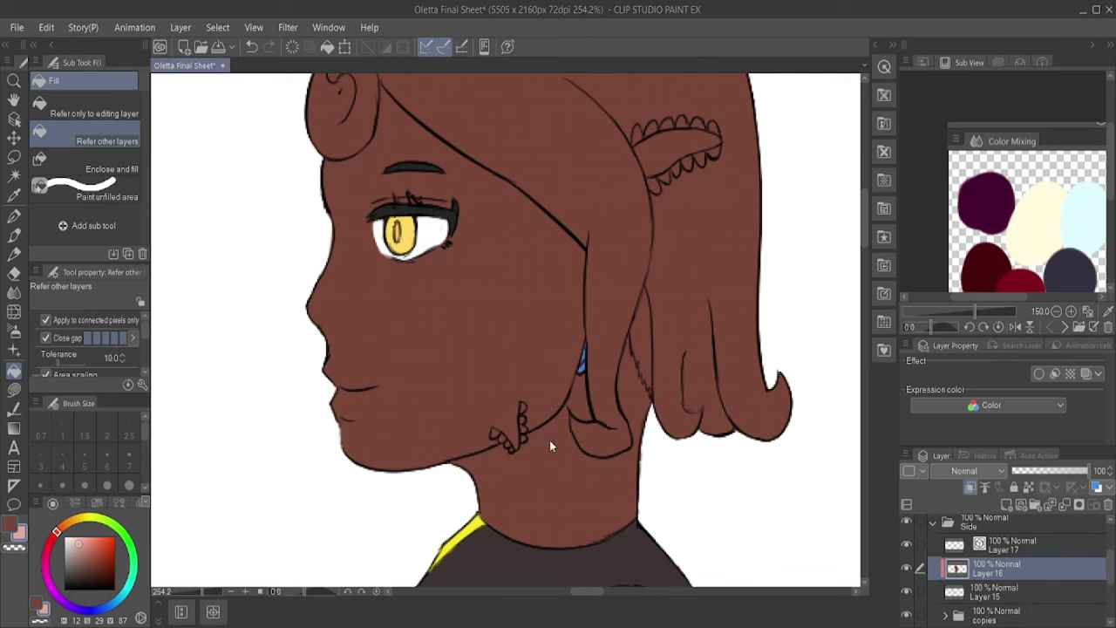
click(501, 436)
click(531, 404)
click(518, 443)
key(ctrl+0)
scroll(490, 476, up, 5)
mouse_move(491, 475)
mouse_down()
mouse_move(558, 514)
mouse_move(610, 261)
mouse_move(558, 222)
mouse_up()
Step: Select the side view's hair area on Layer 16 and recolour it the front view's dark brown
key(ctrl+0)
scroll(214, 147, up, 3)
key(i)
key(w)
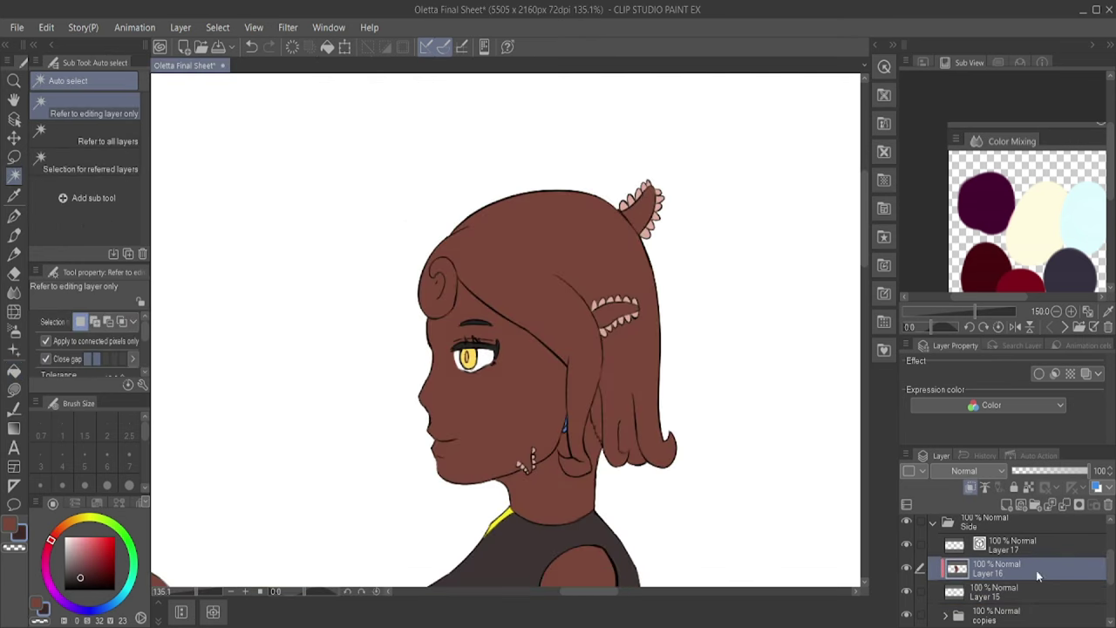
click(541, 253)
key(u)
drag(703, 413, 742, 390)
key(ctrl+d)
Step: Touch up the colour along the hair's edges on Layer 16 with MB Fine Line 2 and save the file
key(p)
scroll(743, 391, up, 2)
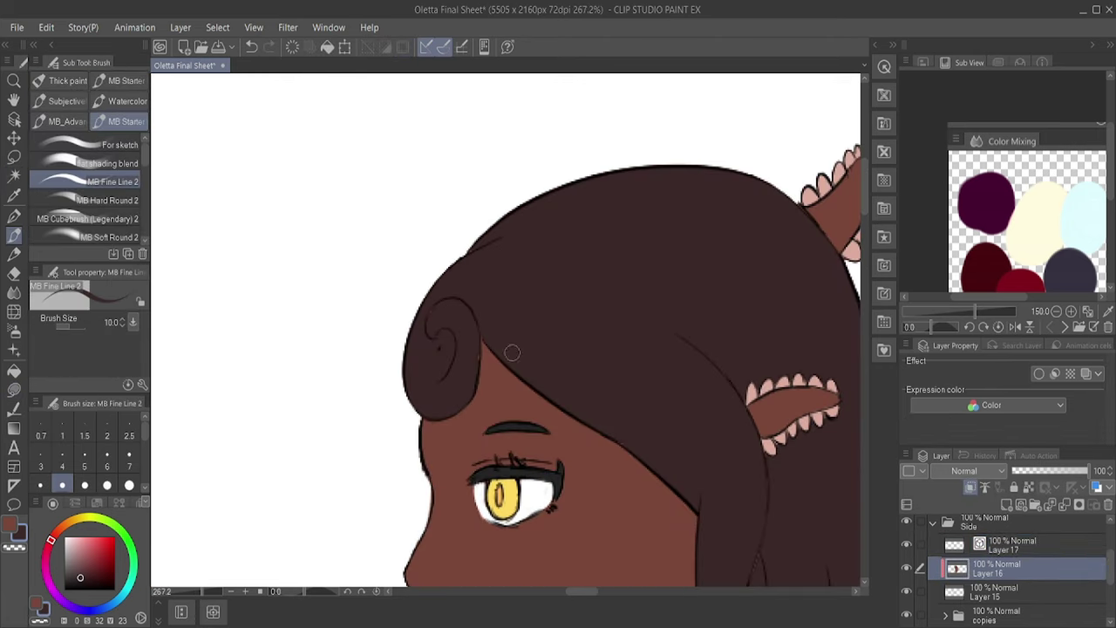
scroll(453, 239, up, 2)
scroll(274, 254, down, 6)
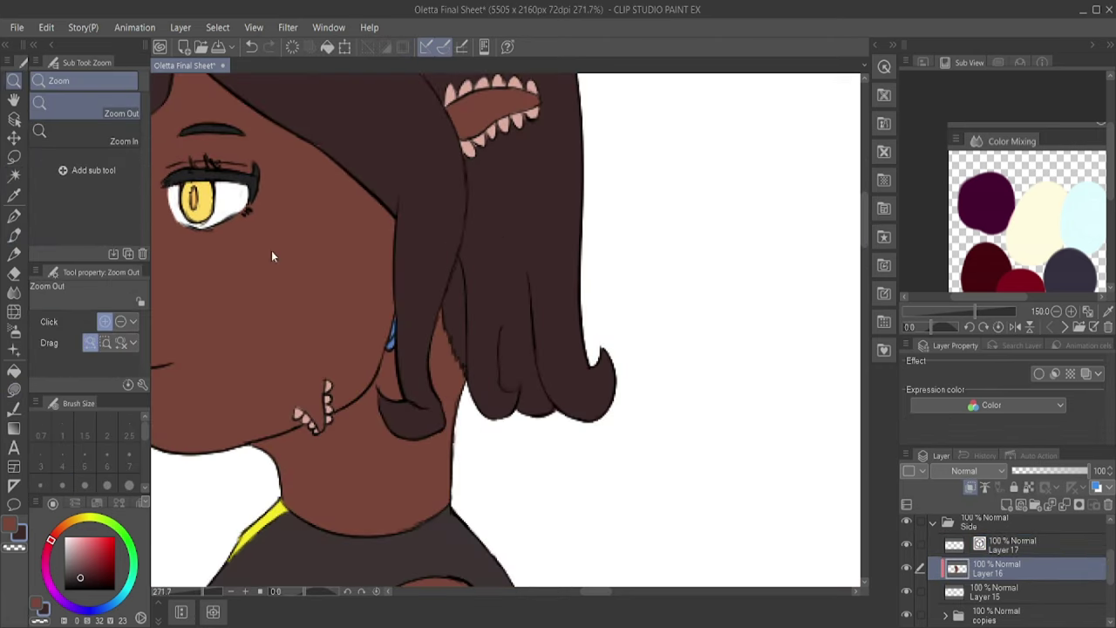
scroll(632, 357, down, 2)
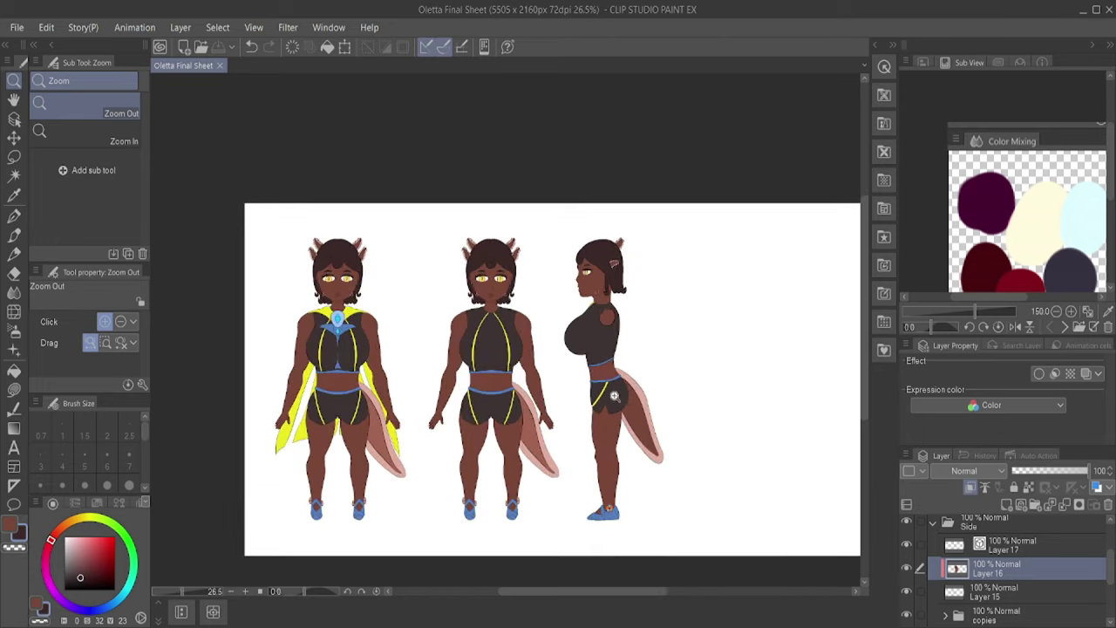
scroll(634, 403, up, 2)
scroll(581, 369, down, 3)
scroll(507, 337, up, 1)
Step: Duplicate the No Armor folder and move the copied figure to the empty space beside the side view
click(933, 523)
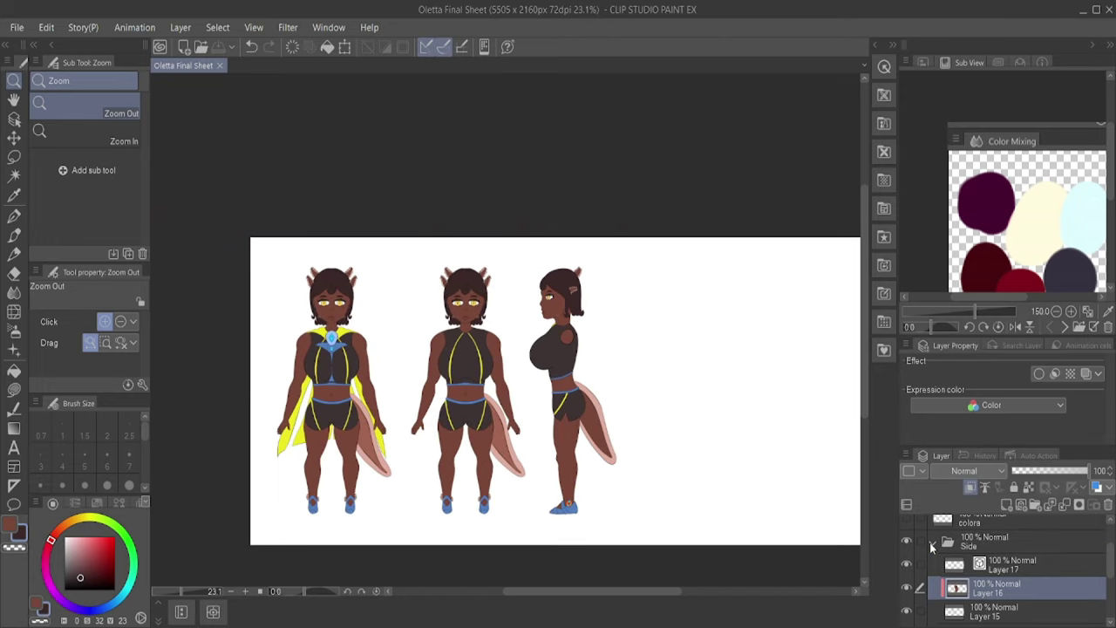
click(966, 567)
click(988, 549)
key(ctrl+c)
key(ctrl+v)
key(ctrl+t)
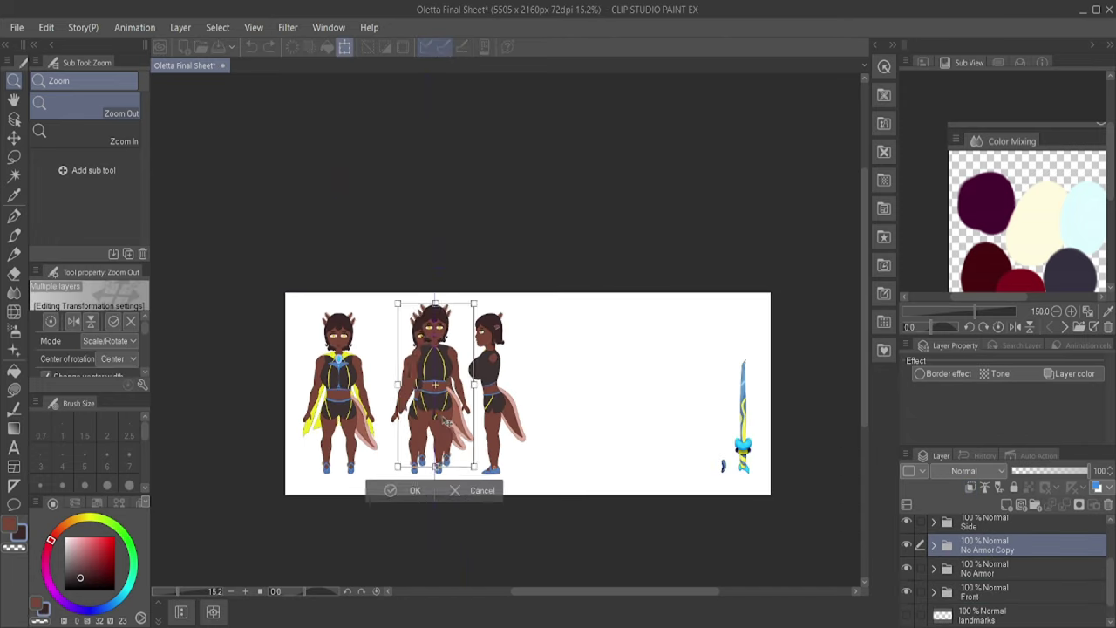
drag(433, 392, 573, 393)
key(Return)
key(ctrl+0)
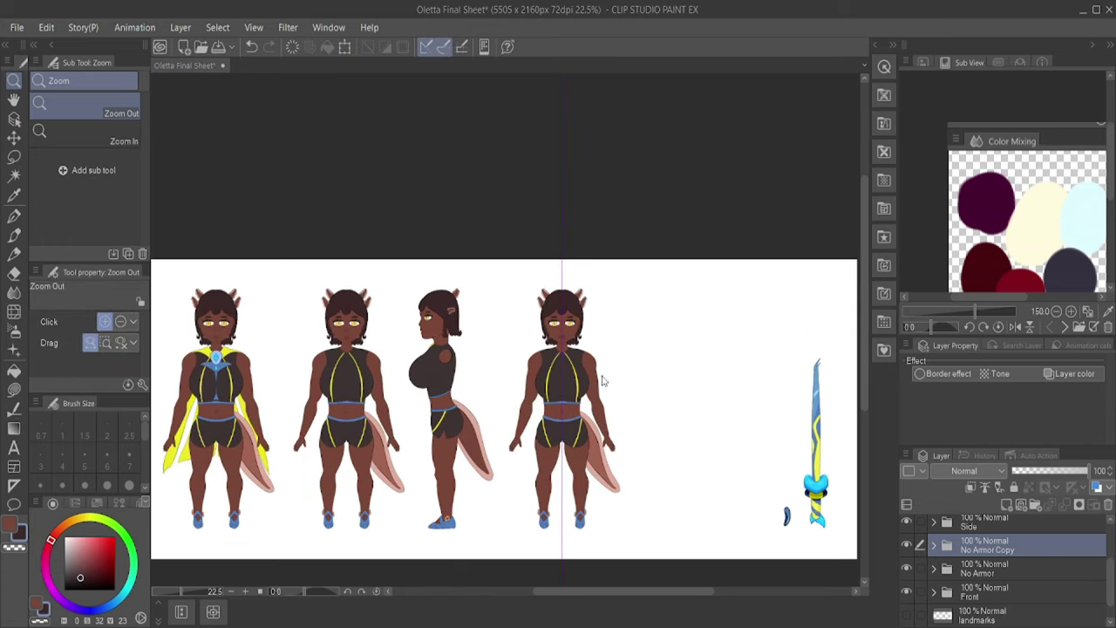
Step: Rename the duplicated No Armor folder as Back View
scroll(576, 381, up, 5)
double_click(996, 537)
text(Back View)
key(Return)
key(ctrl+0)
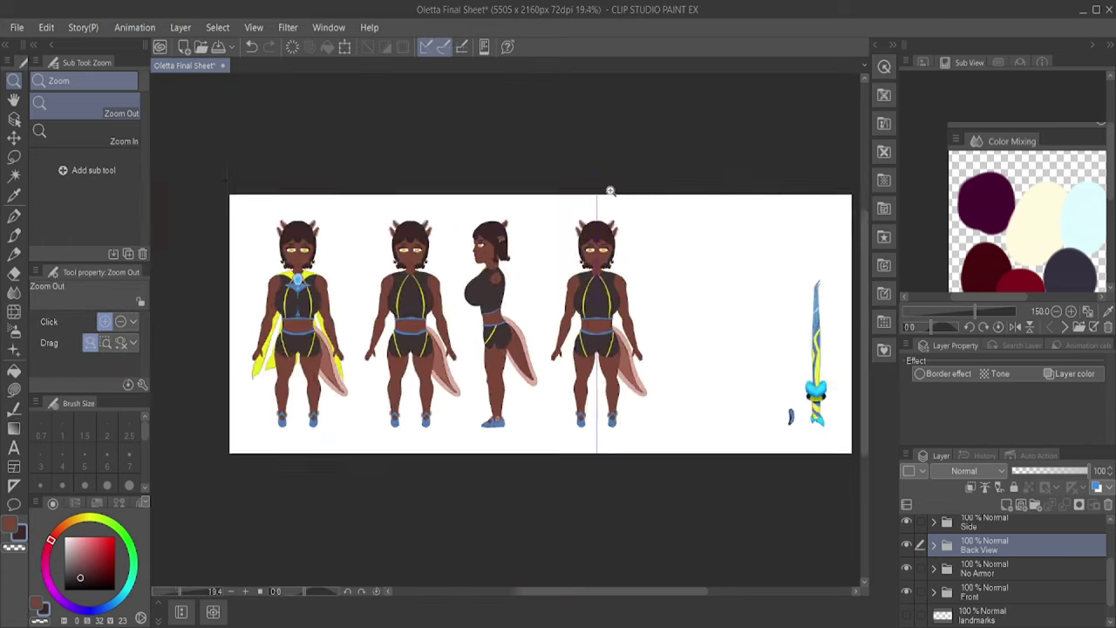
Step: Hide the colour layers in the Back View folder and lower the Oletta Copy 2 line layer's opacity to 33%
scroll(602, 262, up, 3)
scroll(506, 349, down, 2)
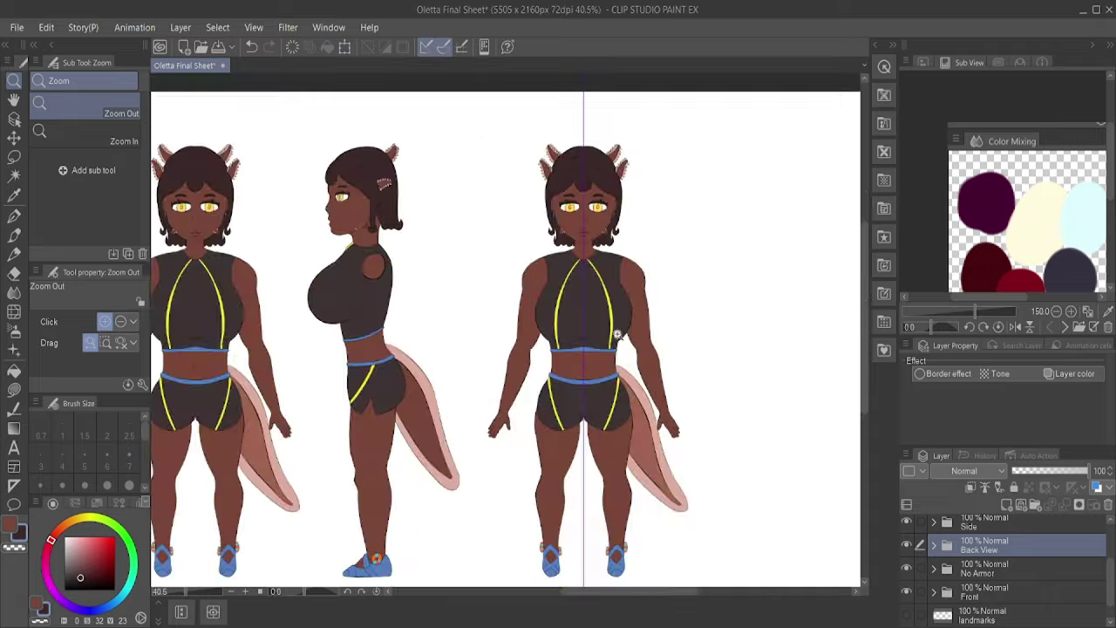
click(933, 545)
click(908, 558)
scroll(575, 117, up, 5)
drag(1097, 471, 1043, 471)
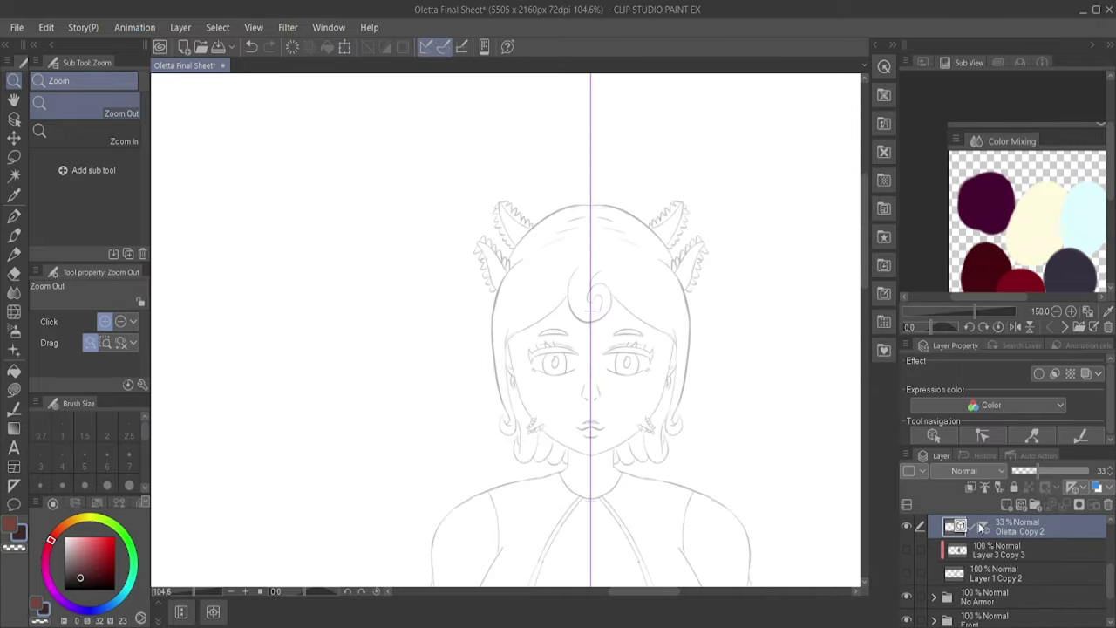
Step: Duplicate Oletta Copy 2, clear the duplicate's lines with a Lasso selection, and set the duplicate to 100% and the original to 26% opacity
click(1049, 504)
scroll(575, 118, down, 5)
key(p)
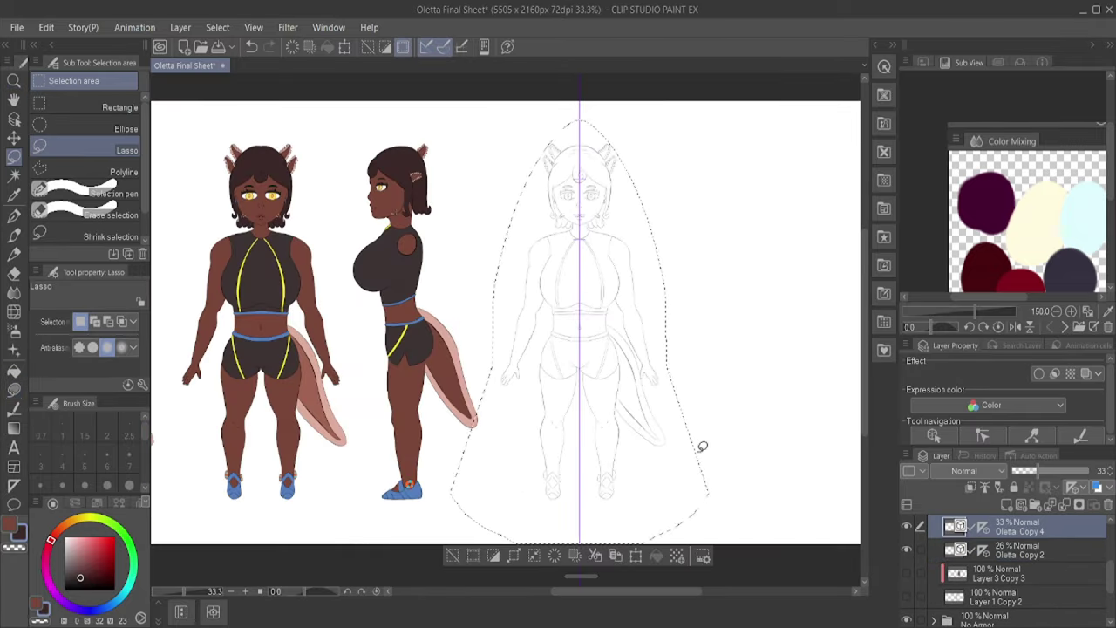
scroll(592, 144, up, 8)
scroll(1046, 540, up, 2)
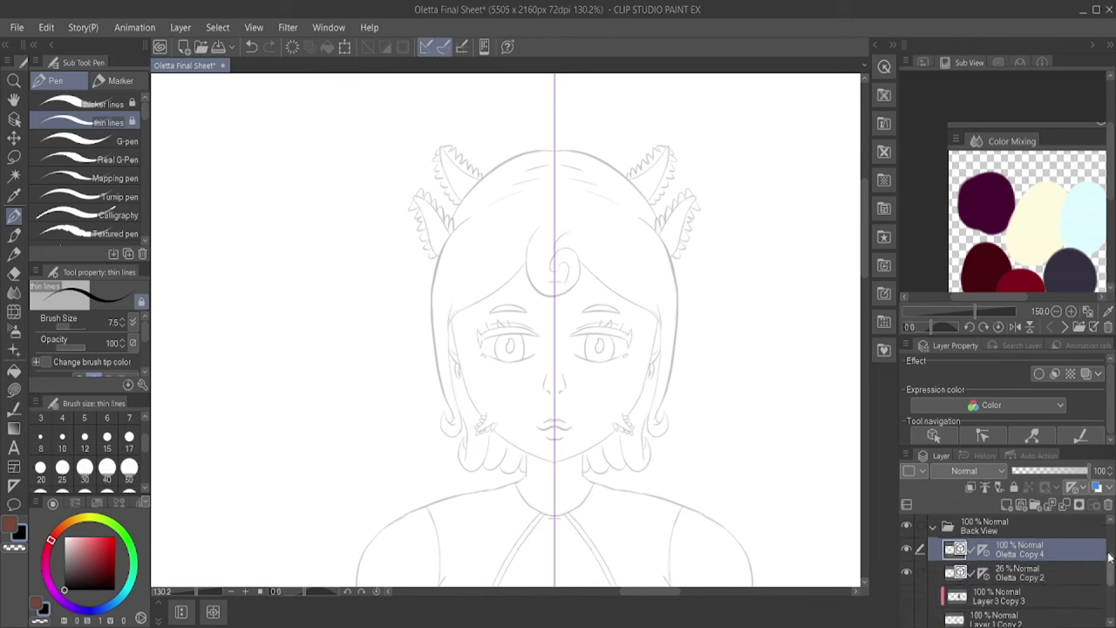
click(986, 527)
click(934, 527)
click(934, 565)
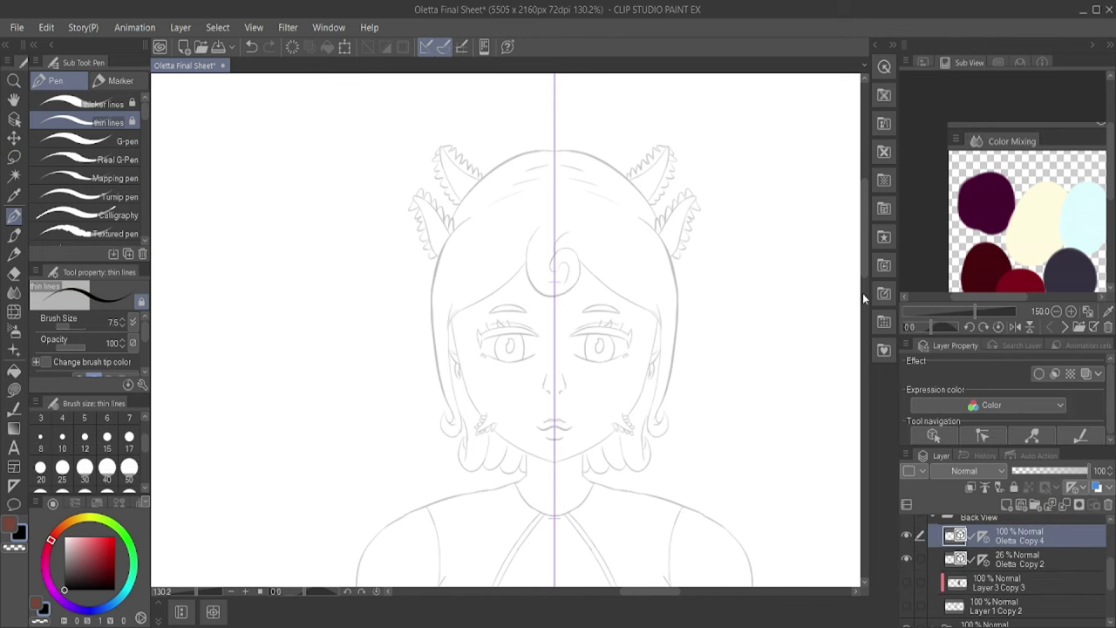
Step: Draw the back view's mirrored jaw, neck and shoulder lines over the guide on Oletta Copy 4 with the thin lines pen
key(e)
key(p)
mouse_move(452, 317)
mouse_down()
mouse_move(513, 441)
mouse_move(461, 361)
mouse_move(462, 371)
mouse_move(511, 439)
mouse_move(543, 446)
mouse_up()
drag(520, 410, 524, 459)
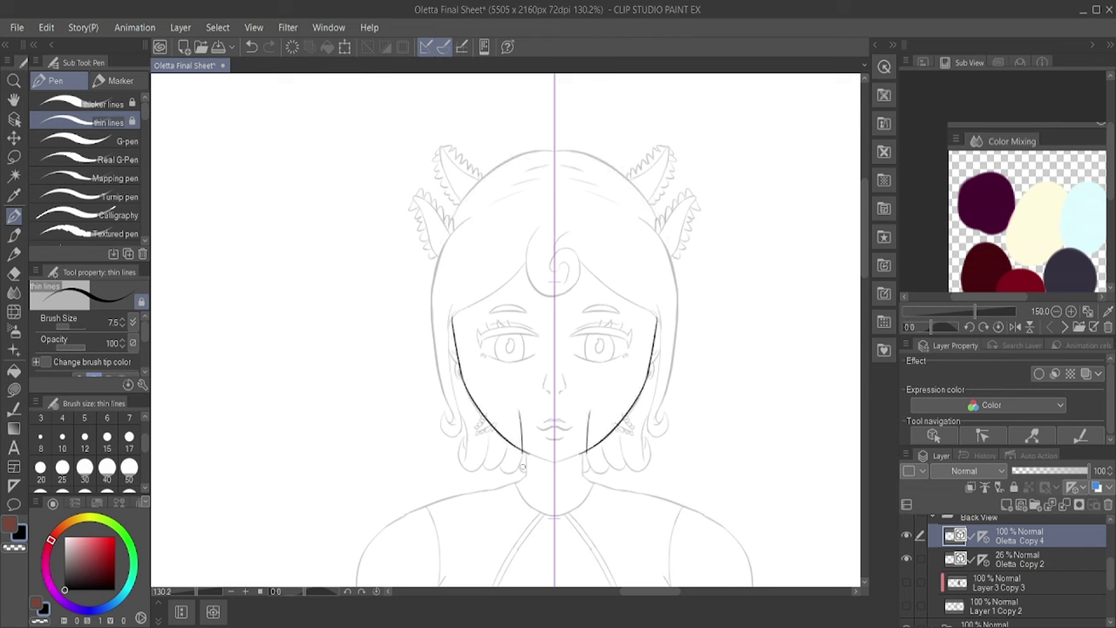
scroll(526, 448, down, 10)
scroll(526, 349, up, 7)
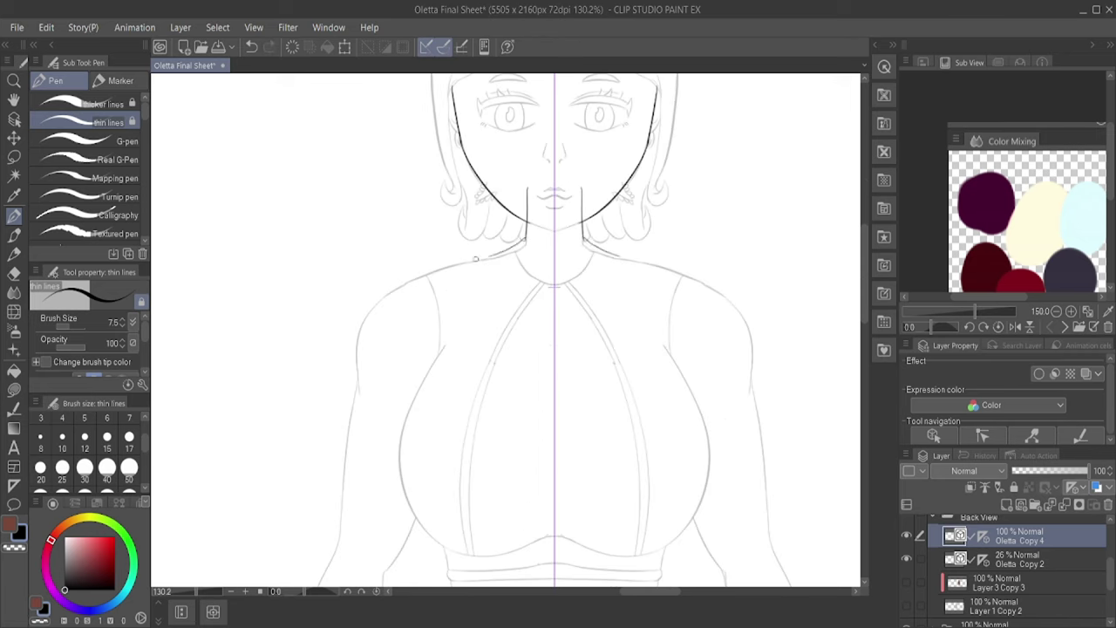
mouse_move(475, 262)
mouse_down()
mouse_move(527, 248)
mouse_move(442, 263)
mouse_move(363, 317)
mouse_up()
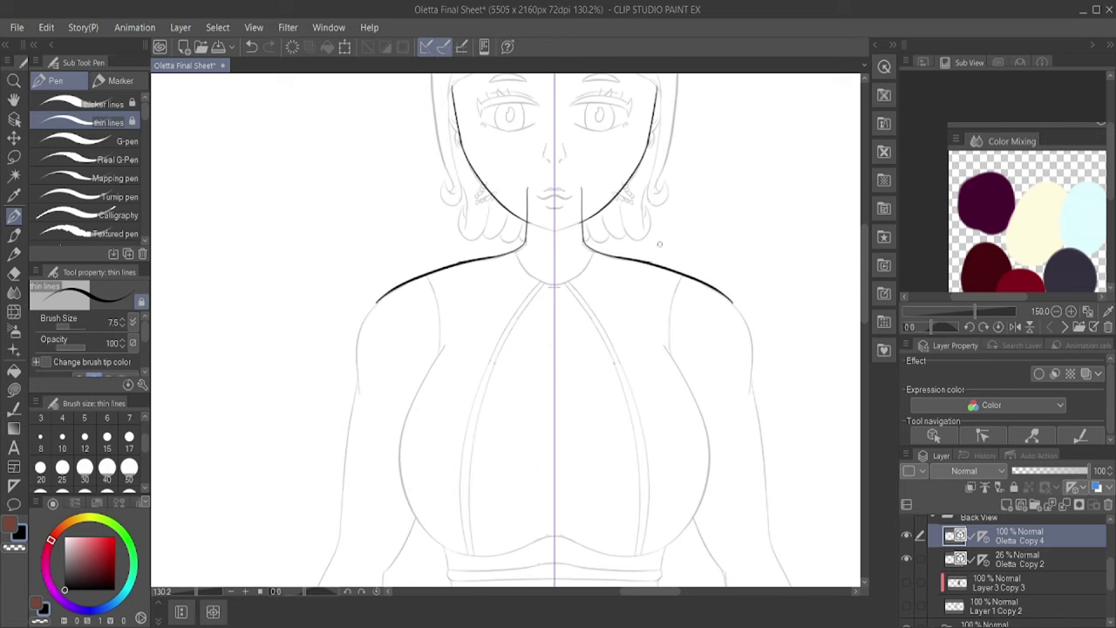
Step: Draw a short arc between the tops of the neck lines and trim the jaw lines where they cross the neck
scroll(548, 294, up, 2)
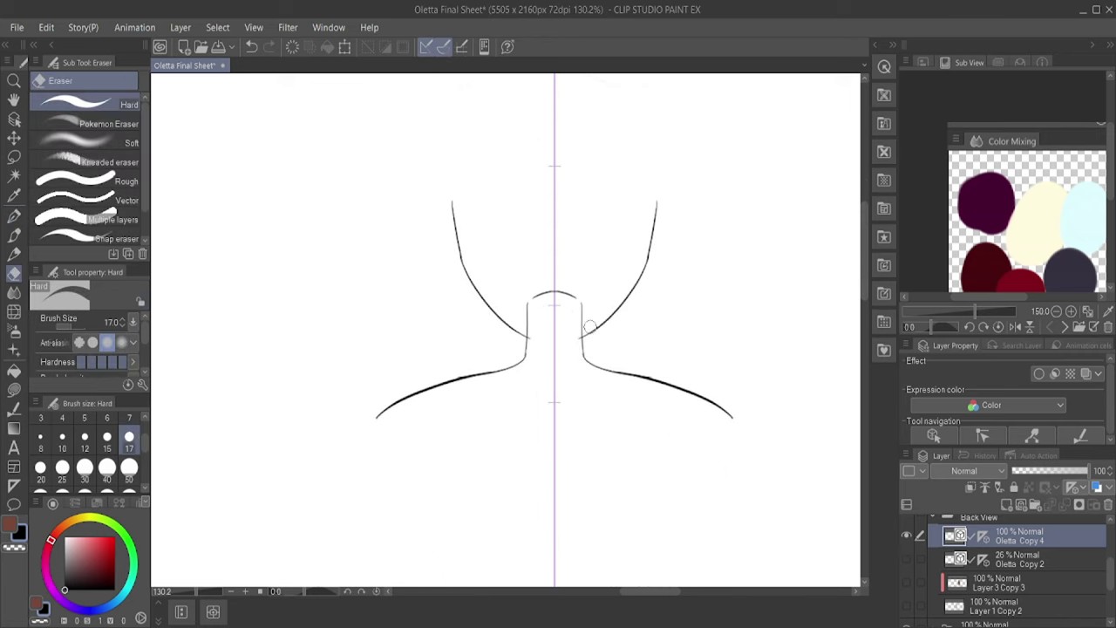
click(14, 80)
click(605, 199)
click(14, 218)
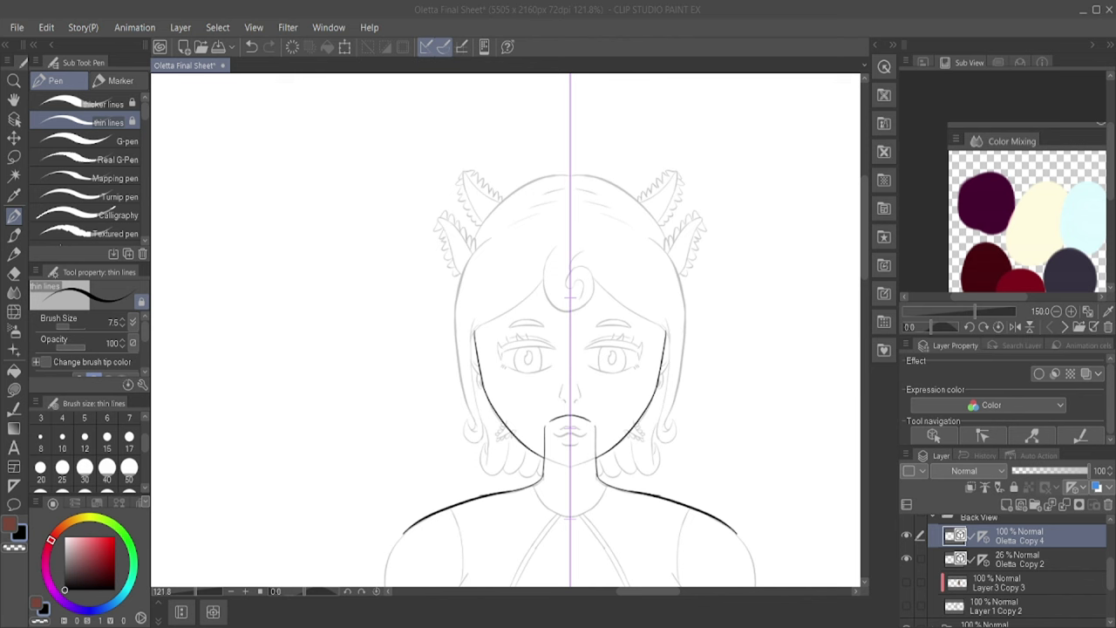
Step: Draw the mirrored torso sides from the armpits down to the waist with the thin lines pen
scroll(506, 331, up, 1)
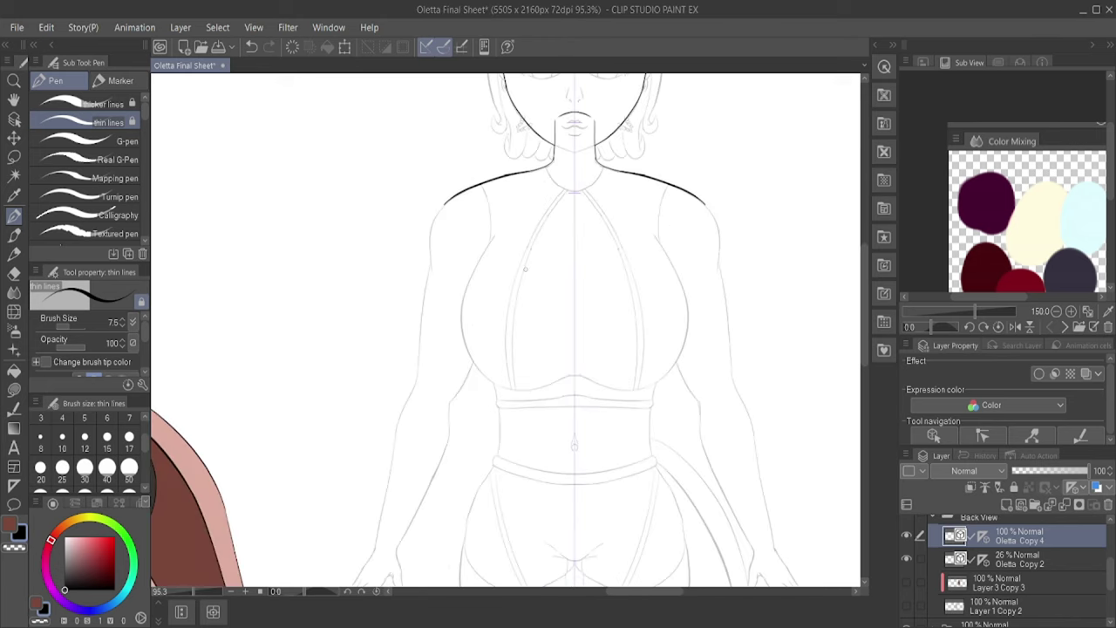
drag(478, 281, 489, 358)
drag(671, 281, 659, 359)
key(ctrl+z)
key(ctrl+z)
drag(478, 248, 499, 387)
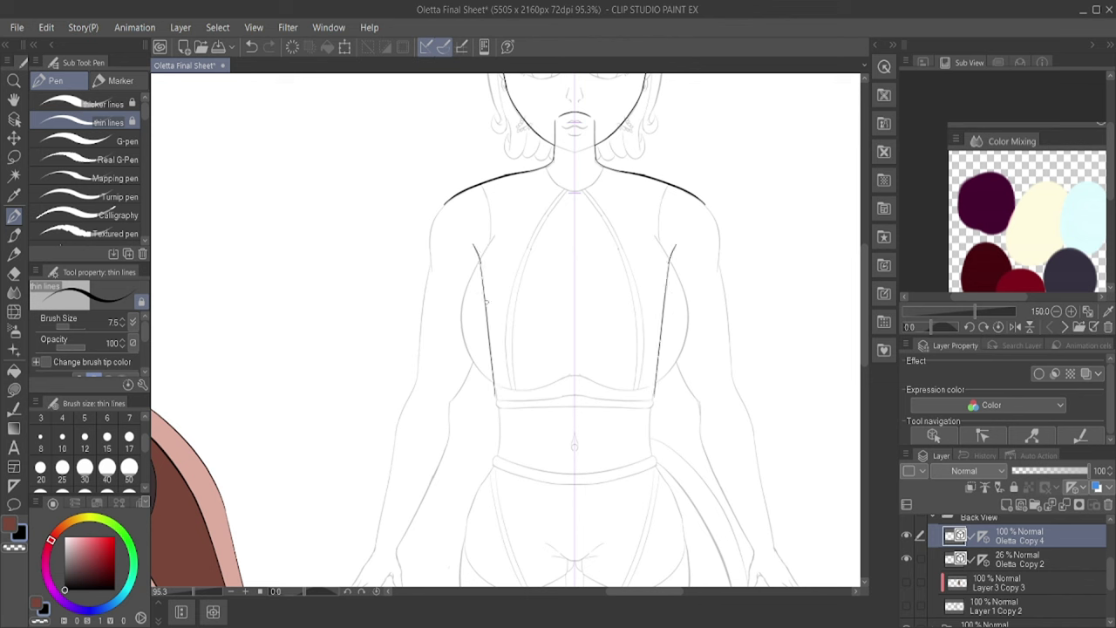
Step: Draw the mirrored inner upper-arm lines from the torso to the elbows and check them with the guide layer hidden
drag(487, 321, 450, 403)
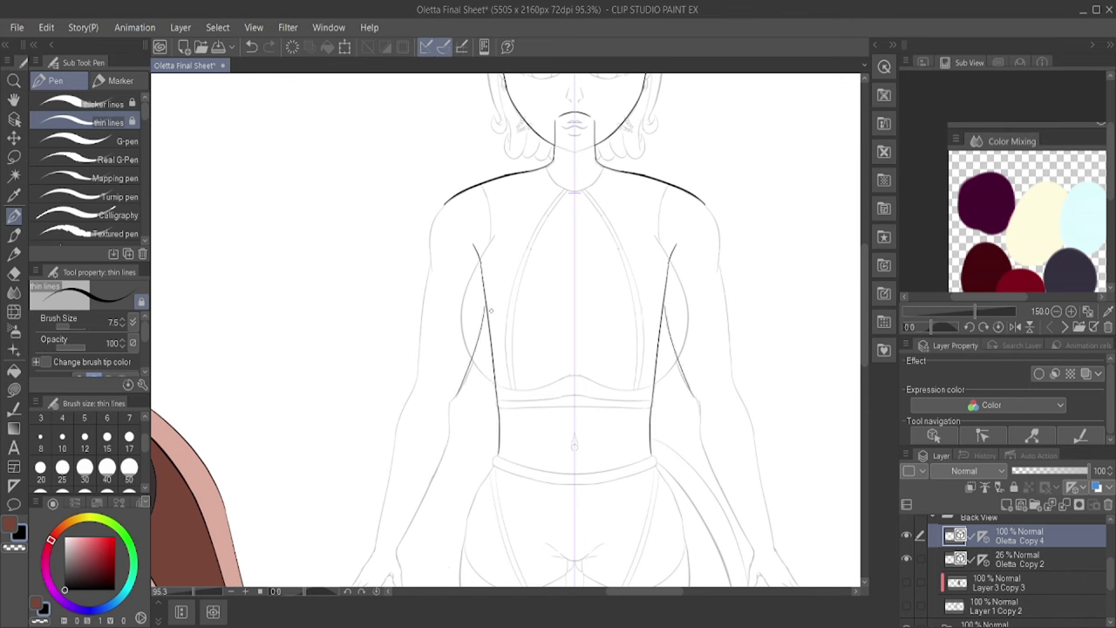
key(ctrl+z)
drag(487, 321, 449, 403)
click(907, 558)
click(907, 558)
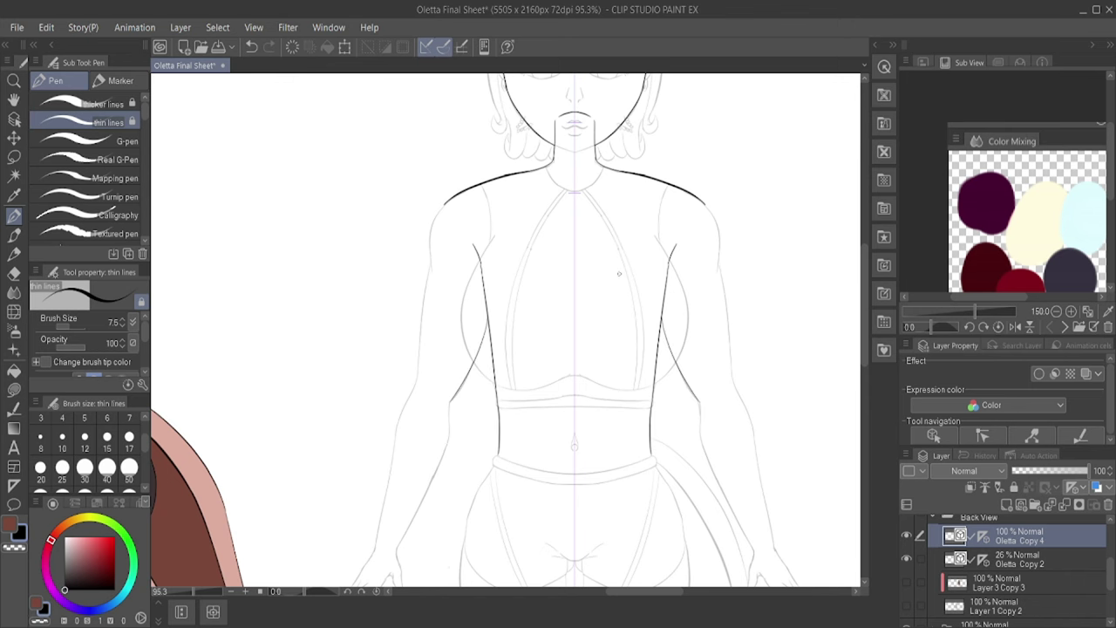
Step: Draw the mirrored rounded shoulder curves down to the outer upper arms
scroll(506, 332, down, 3)
scroll(505, 331, up, 3)
drag(443, 207, 431, 281)
scroll(587, 207, down, 3)
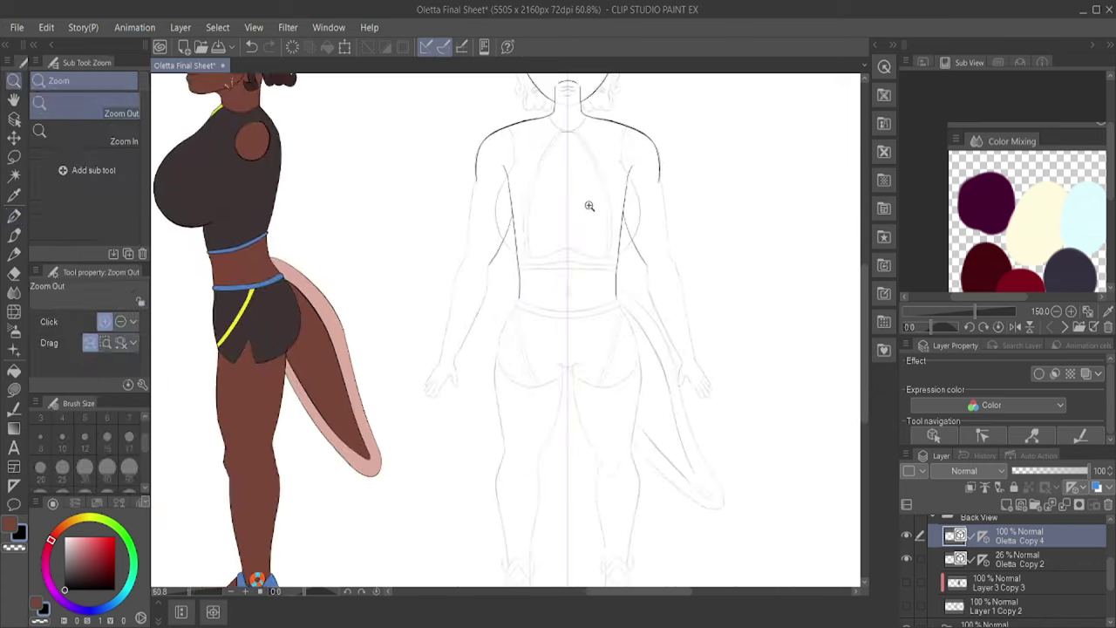
Step: Add the chest curves beside the torso and neck base, and extend the outer arms to short elbow marks
scroll(587, 206, up, 3)
scroll(544, 338, down, 3)
ctrl+alt+click(544, 337)
scroll(544, 337, up, 5)
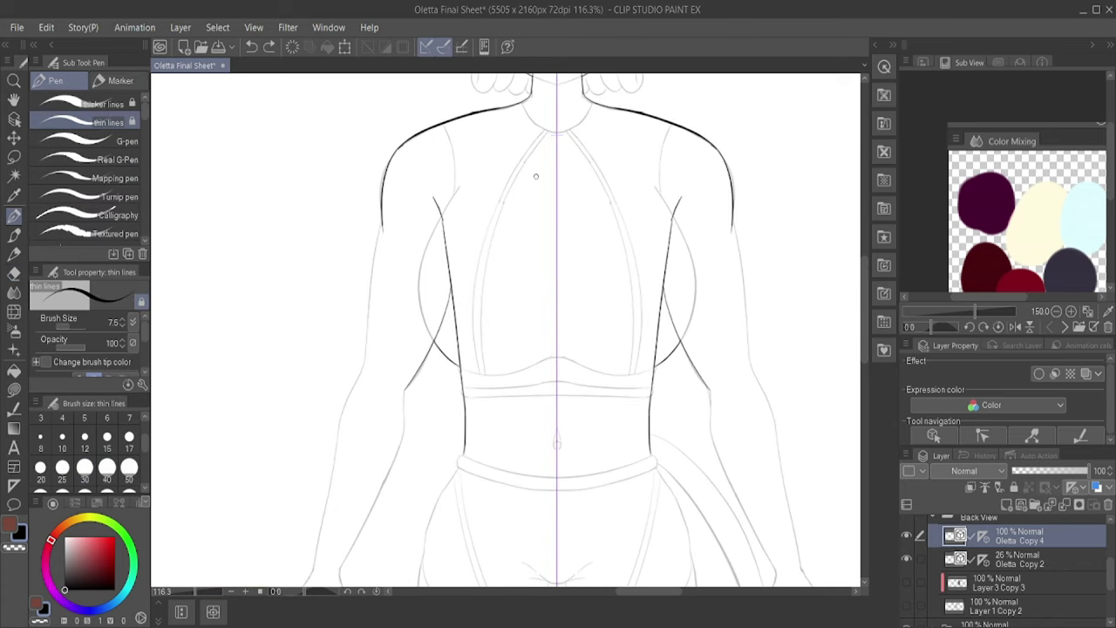
scroll(527, 233, up, 3)
scroll(559, 198, down, 2)
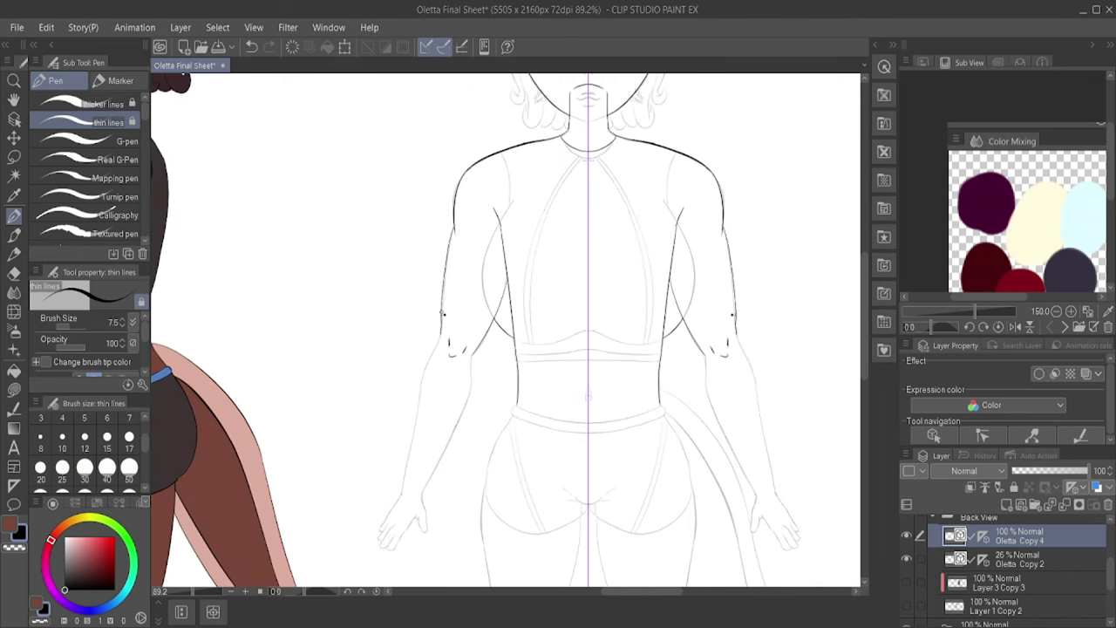
Step: Draw the curved waistband and the mirrored rounded hip and buttock outlines, with the start of the inner thighs
scroll(396, 541, up, 6)
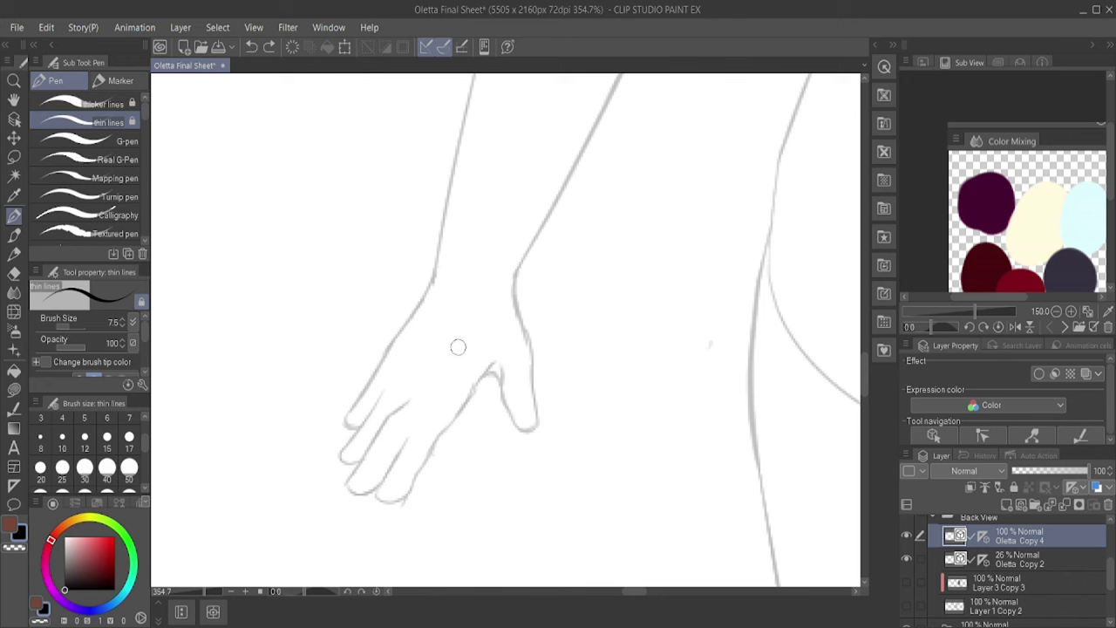
scroll(437, 281, down, 8)
scroll(553, 309, up, 5)
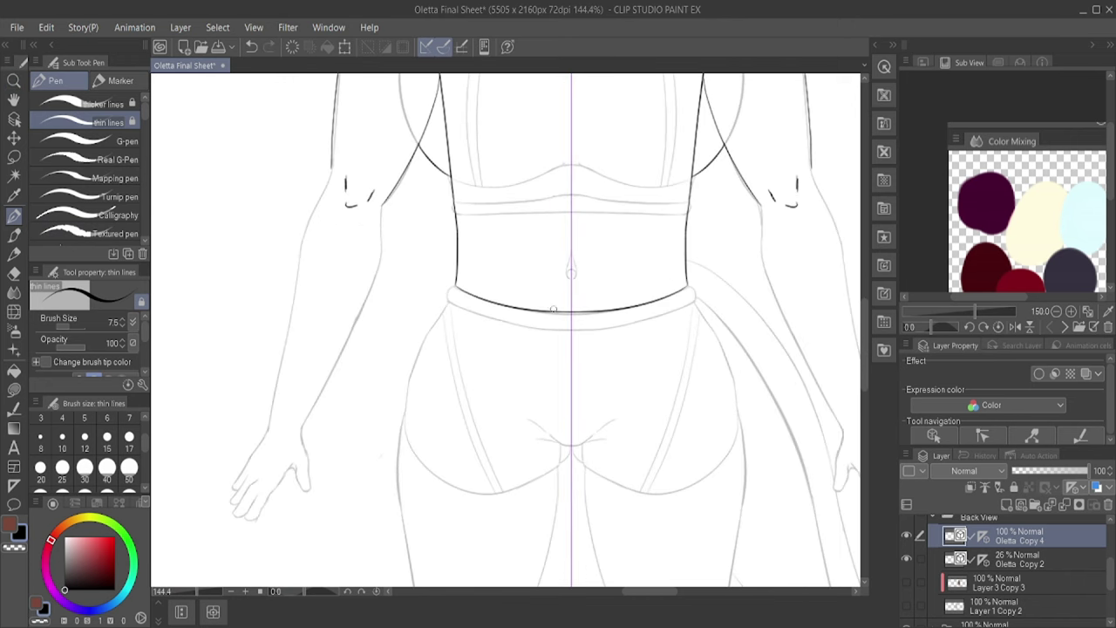
drag(405, 417, 571, 447)
key(ctrl+z)
mouse_move(406, 419)
mouse_down()
mouse_move(430, 319)
mouse_move(411, 366)
mouse_move(459, 297)
mouse_up()
key(ctrl+z)
key(ctrl+z)
key(ctrl+z)
drag(410, 369, 452, 299)
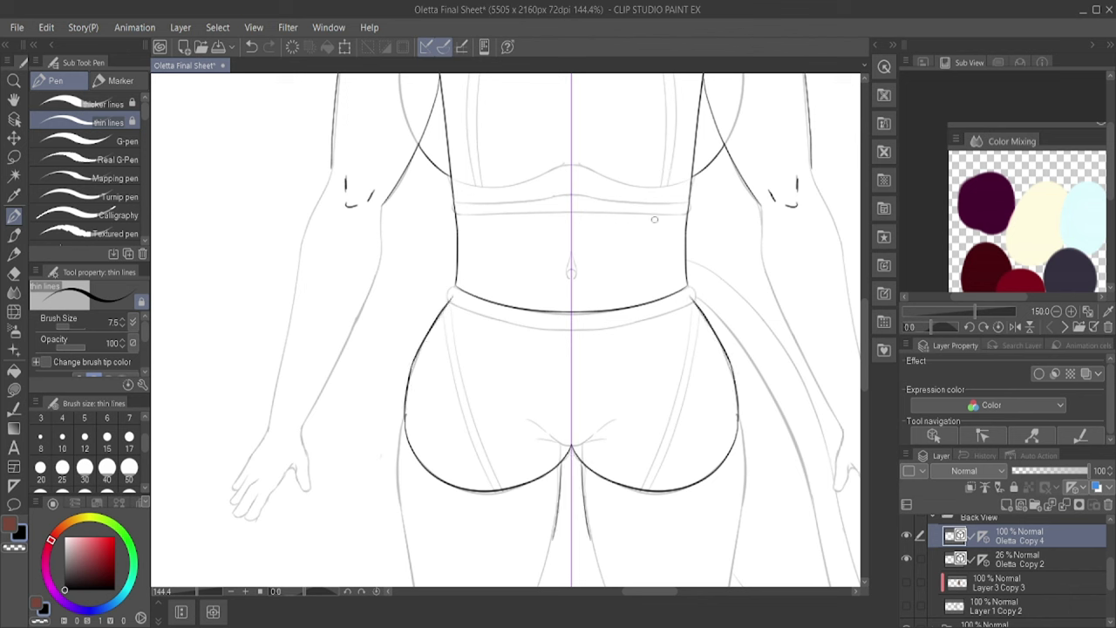
key(ctrl+space)
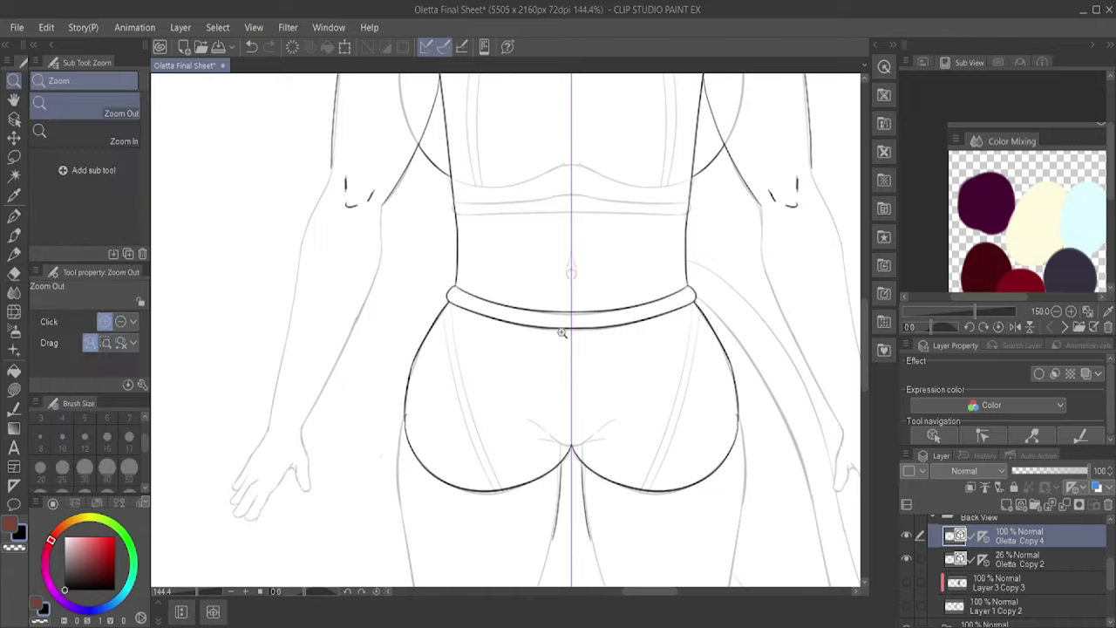
Step: Draw the mirrored back-view hands with the thumbs turned outward, tracing the finger outlines over the guide
mouse_move(561, 324)
mouse_down()
mouse_move(573, 349)
mouse_move(482, 400)
mouse_move(620, 354)
mouse_move(602, 277)
mouse_move(666, 334)
mouse_up()
key(ctrl+z)
key(ctrl+z)
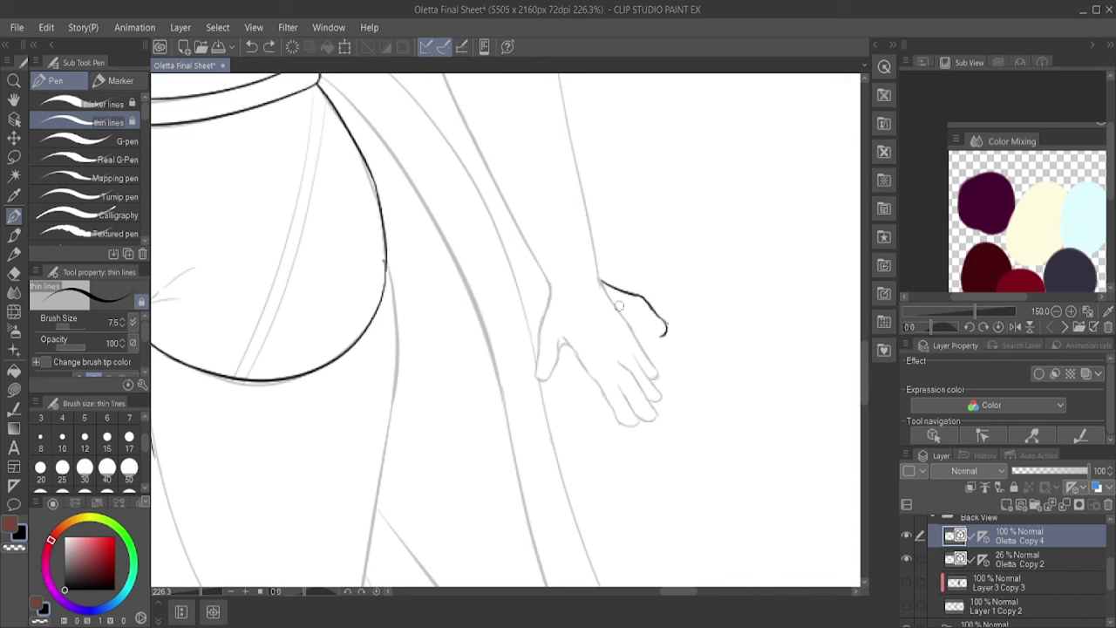
drag(549, 281, 551, 330)
mouse_move(546, 278)
mouse_down()
mouse_move(567, 353)
mouse_move(603, 402)
mouse_move(548, 299)
mouse_move(600, 390)
mouse_up()
key(ctrl+z)
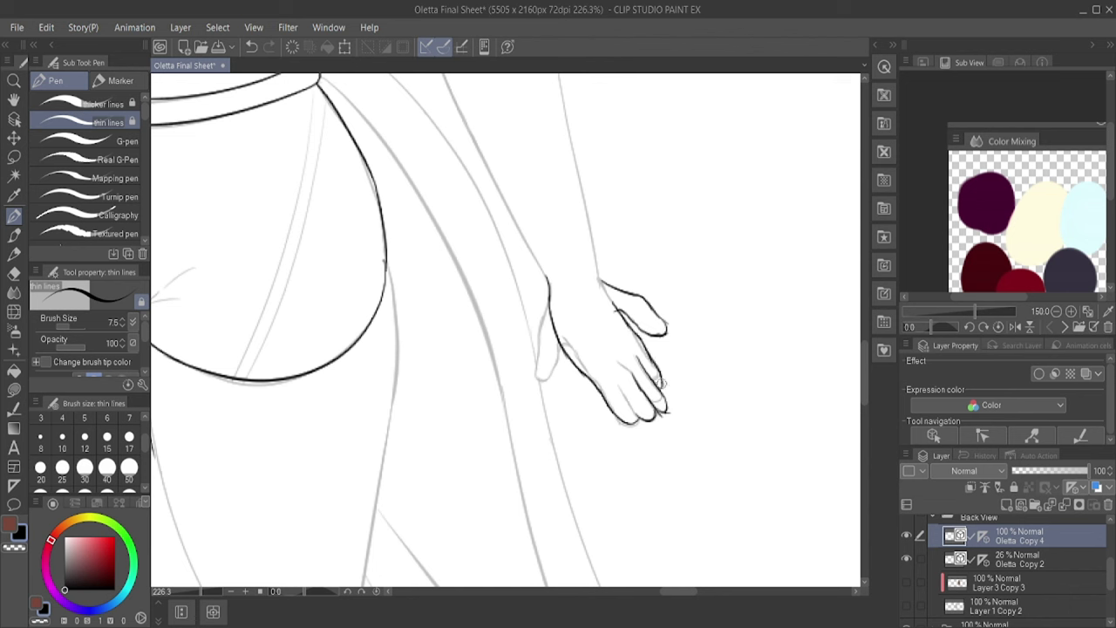
key(ctrl+z)
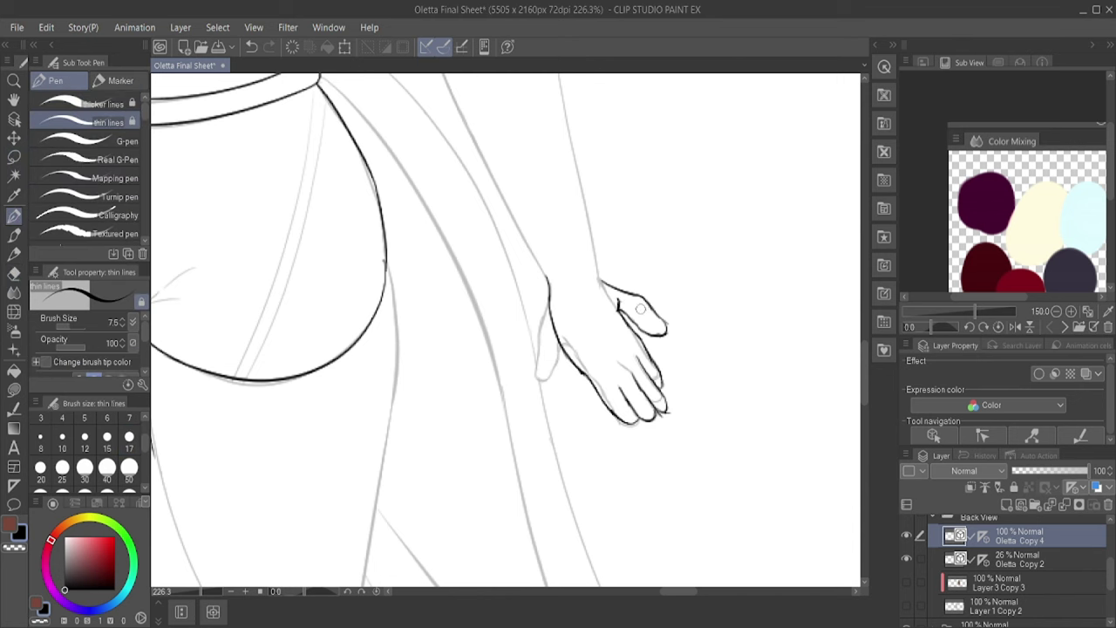
Step: Select the lower edge of the thumb with the Lasso and transform it to reshape the thumb
key(m)
key(ctrl+t)
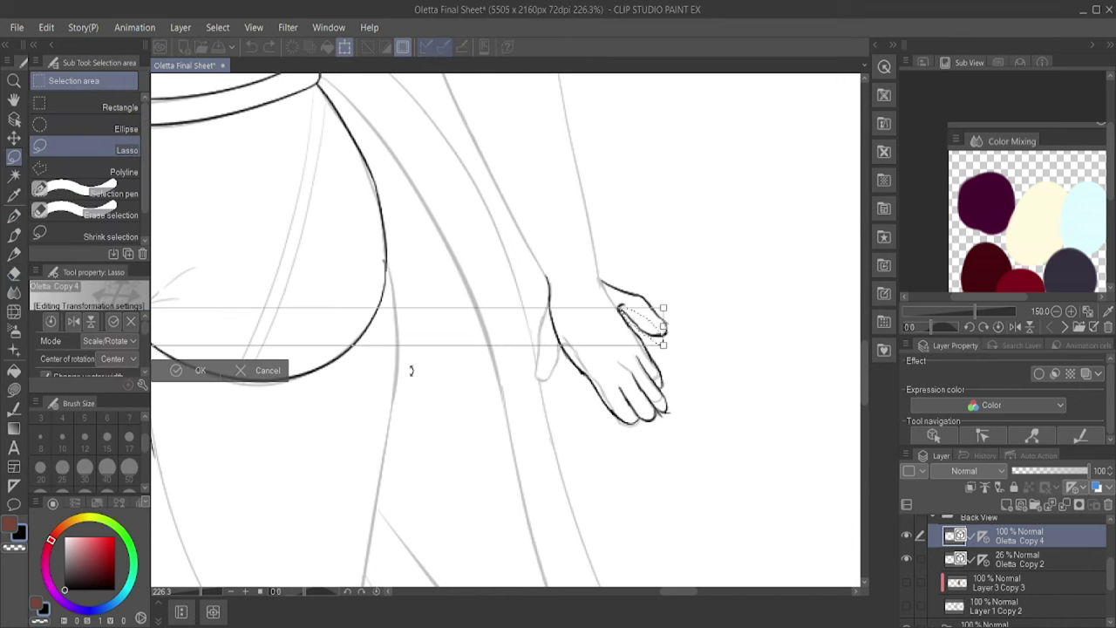
key(p)
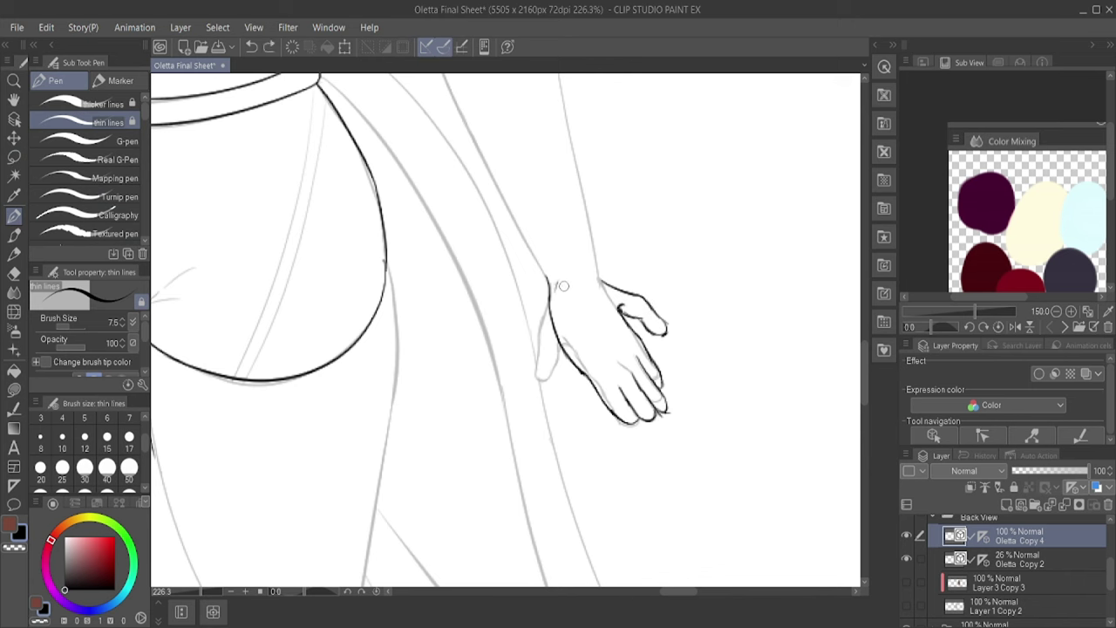
Step: Add short curved marks at the wrists and clean up the hand's outer finger edge with the Lasso and eraser
scroll(574, 264, down, 5)
scroll(610, 349, up, 6)
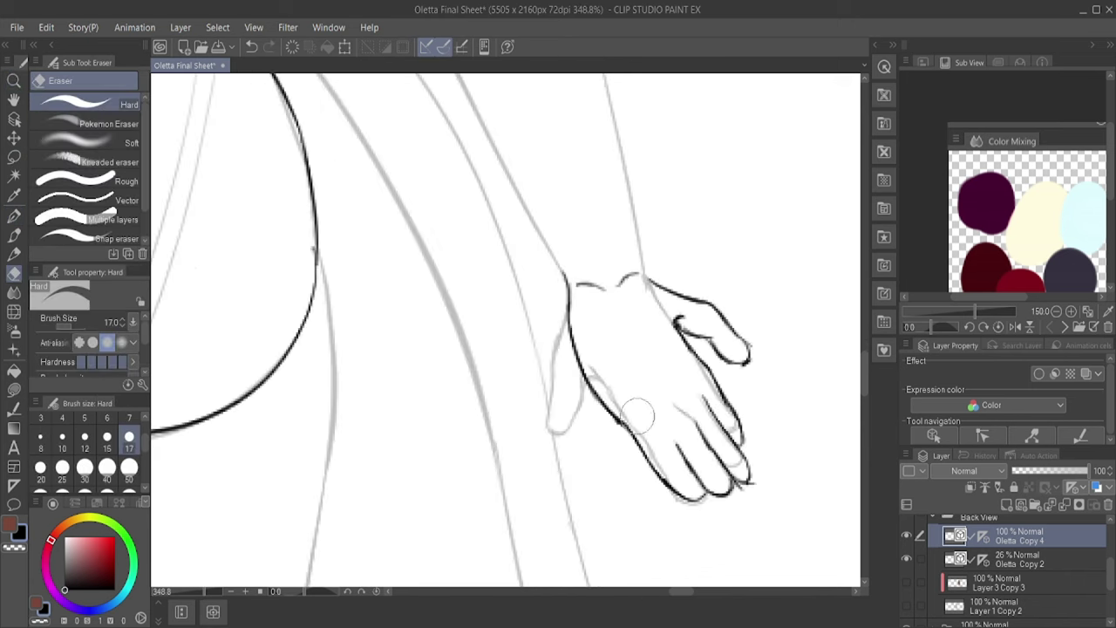
key(m)
drag(621, 432, 661, 478)
key(ctrl+d)
key(p)
scroll(636, 383, down, 5)
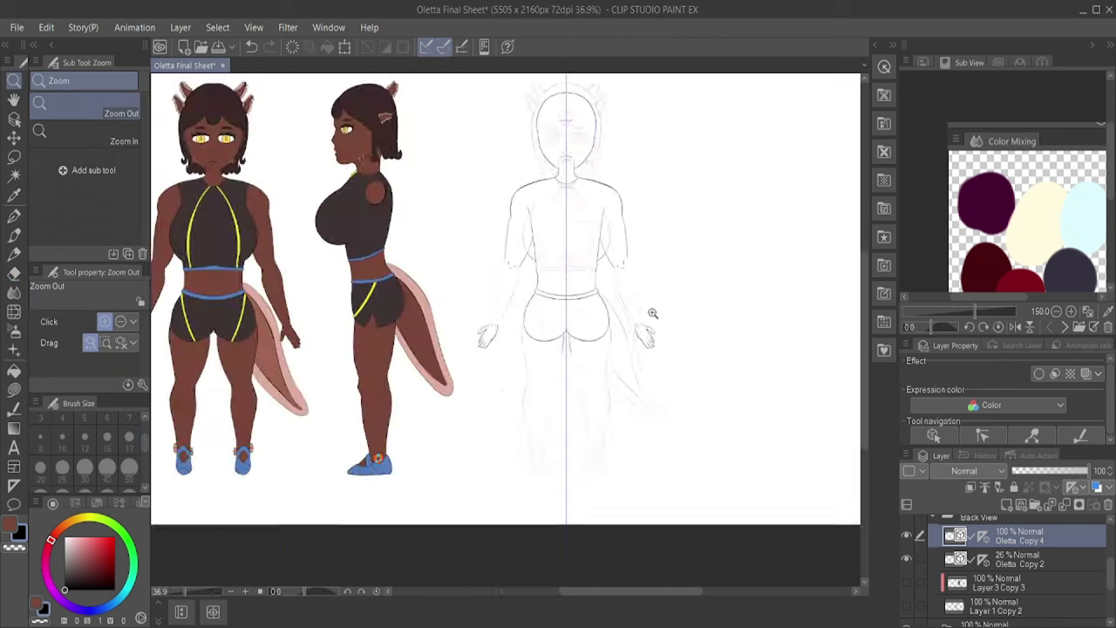
scroll(680, 418, up, 5)
key(e)
Step: Draw the mirrored outer and inner thigh lines down to the knees and add short back-of-knee marks
scroll(720, 459, down, 6)
scroll(615, 349, up, 4)
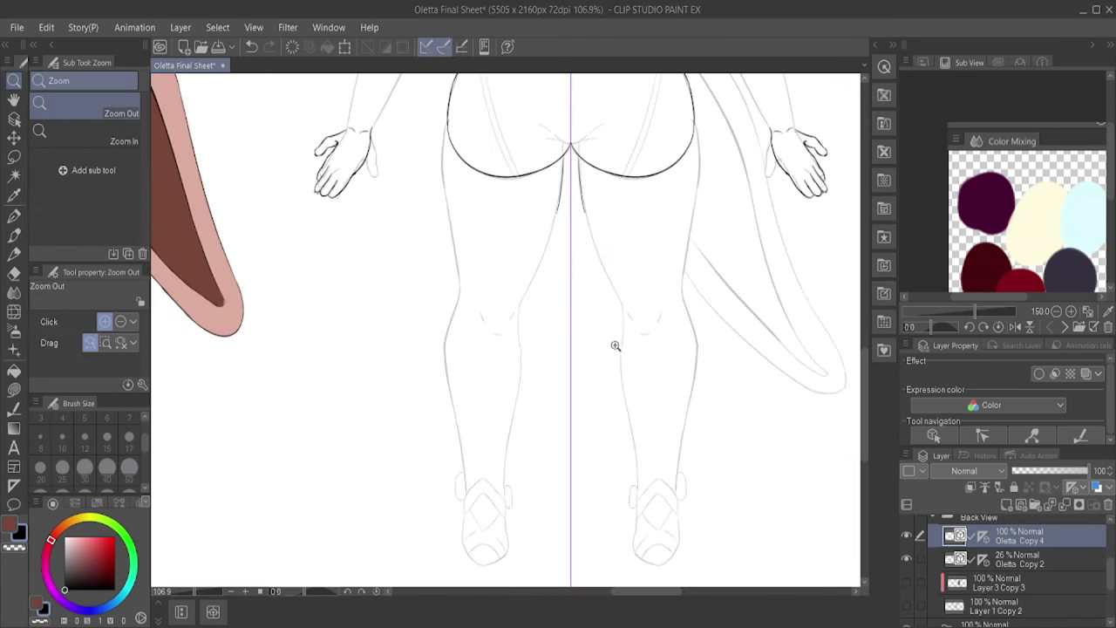
scroll(599, 278, up, 1)
key(p)
drag(455, 150, 471, 305)
key(ctrl+z)
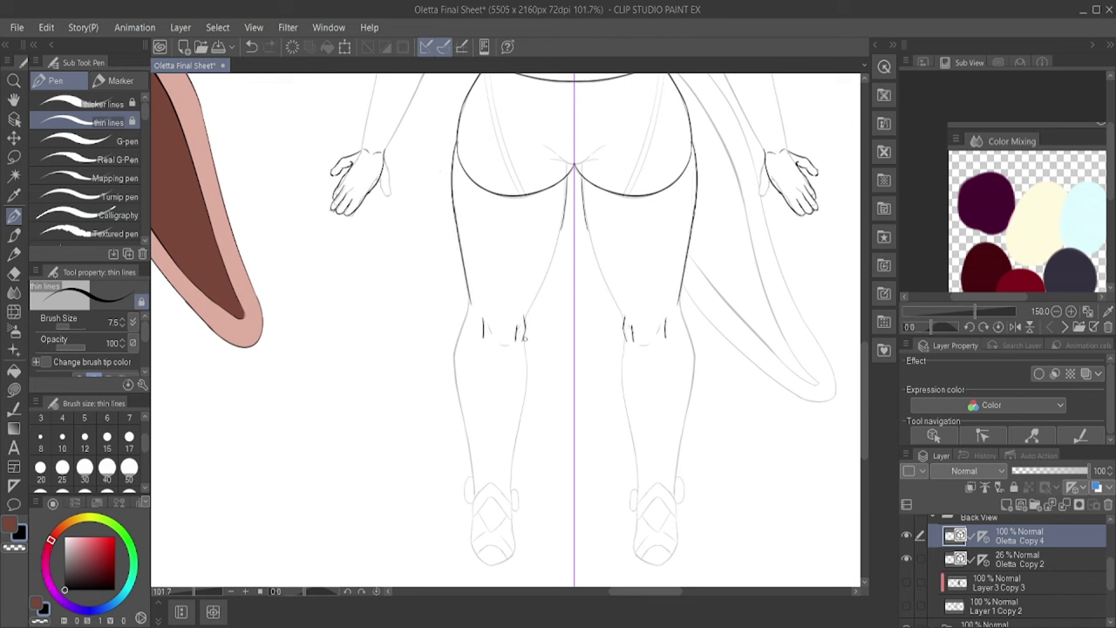
mouse_move(527, 323)
mouse_down()
mouse_move(565, 226)
mouse_move(536, 300)
mouse_up()
key(ctrl+z)
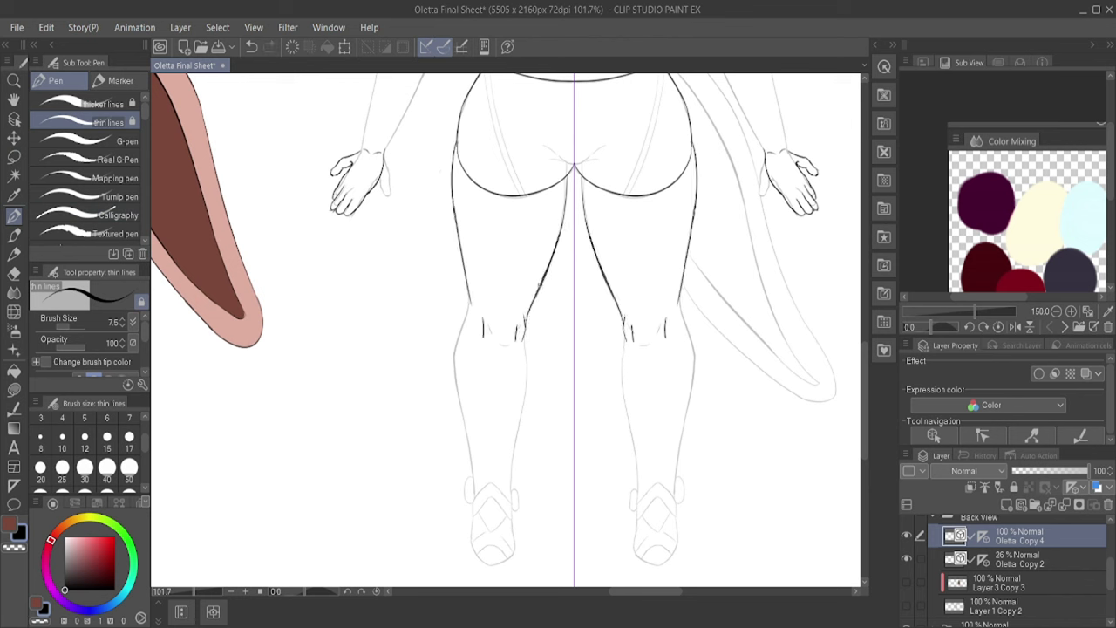
Step: Trim the hip and thigh overlaps with the Vector eraser, draw a small V mark below the waistband, and save the file
scroll(574, 294, up, 4)
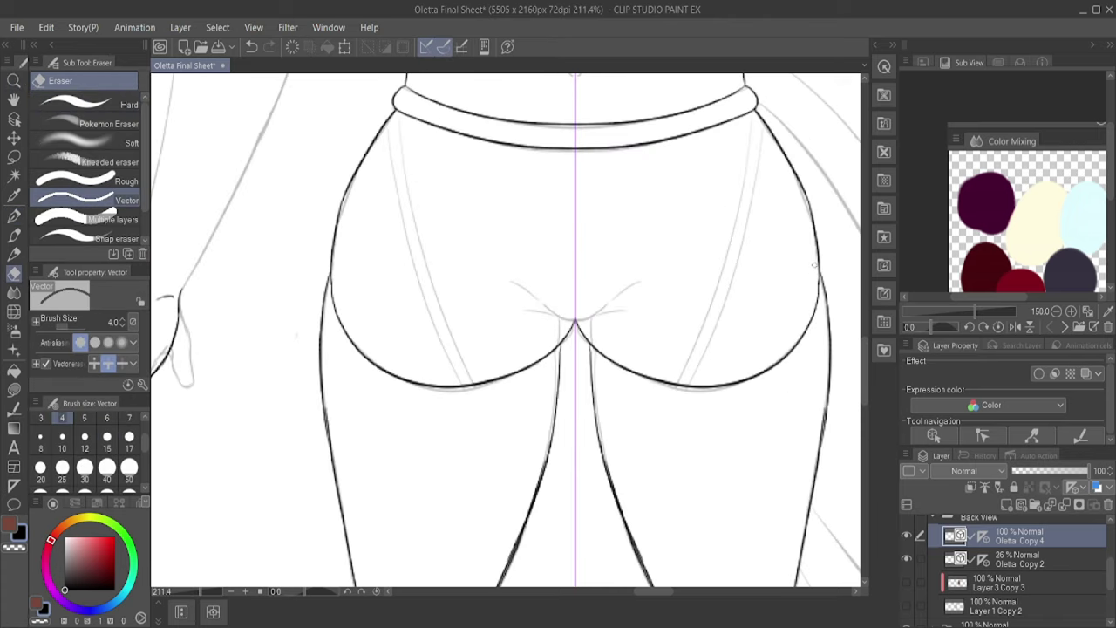
key(ctrl+z)
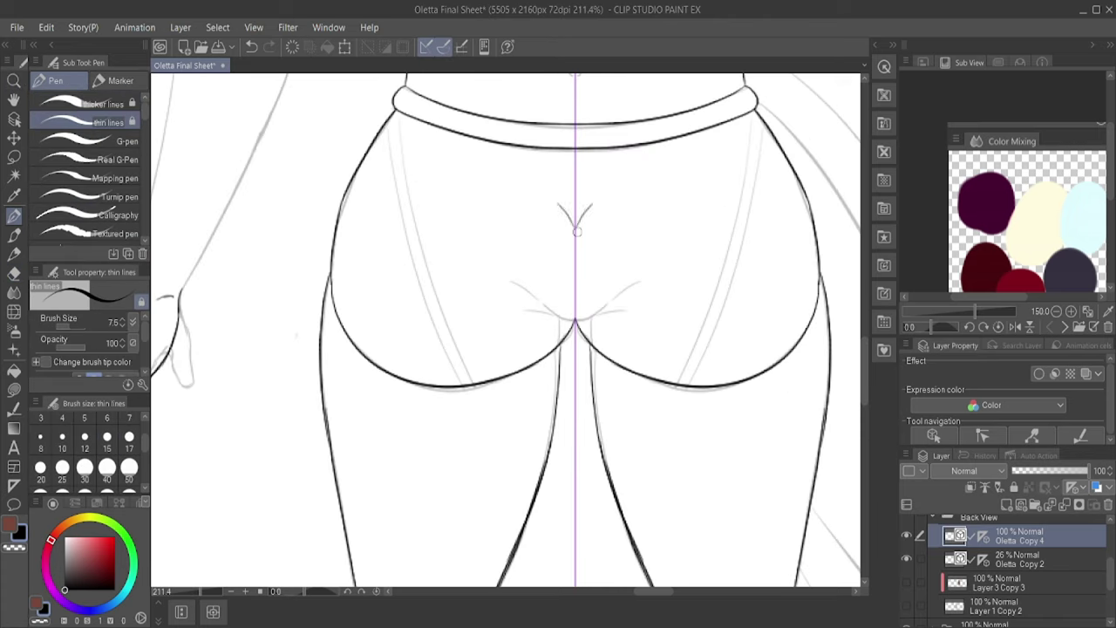
key(ctrl+s)
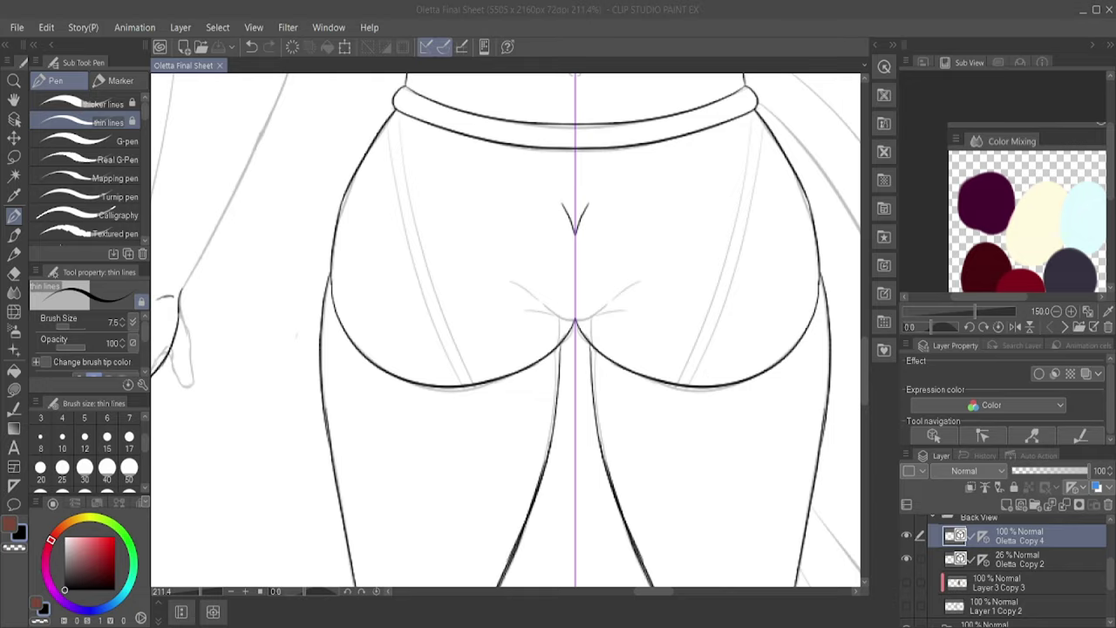
Step: Add a small arc joining the inner thighs and draw the centre crease down from the V mark
scroll(571, 323, down, 10)
key(alt+space)
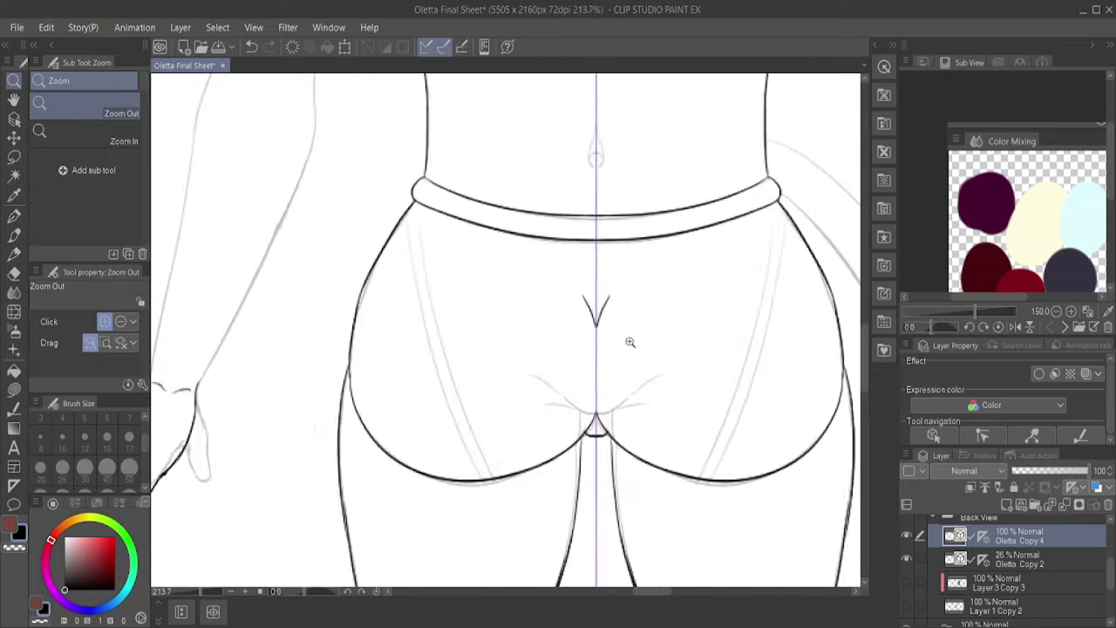
key(ctrl+z)
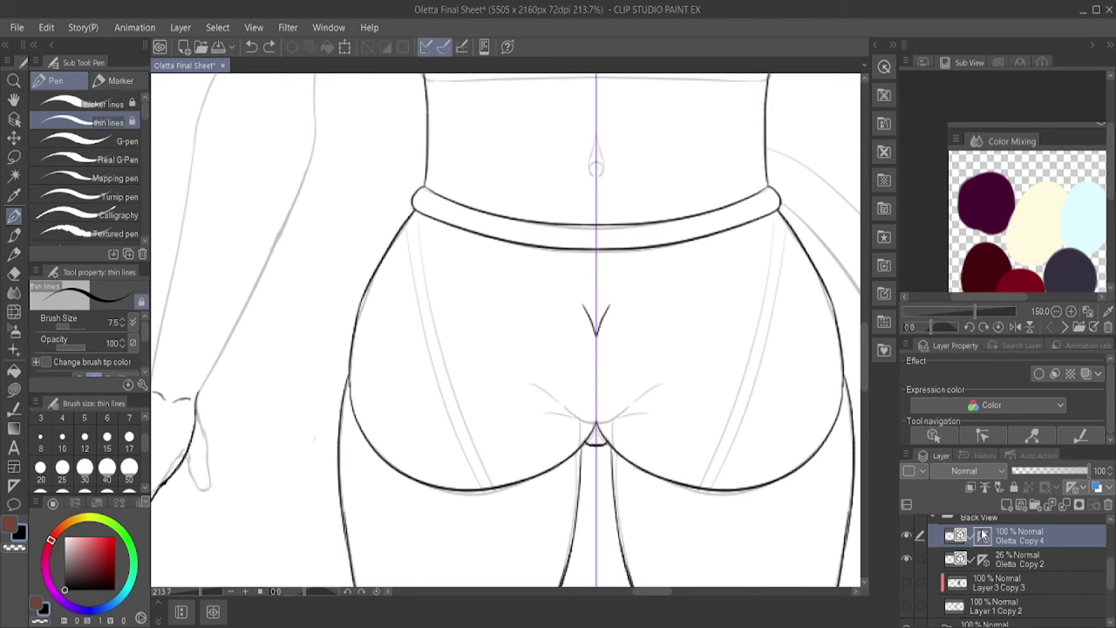
drag(597, 337, 595, 403)
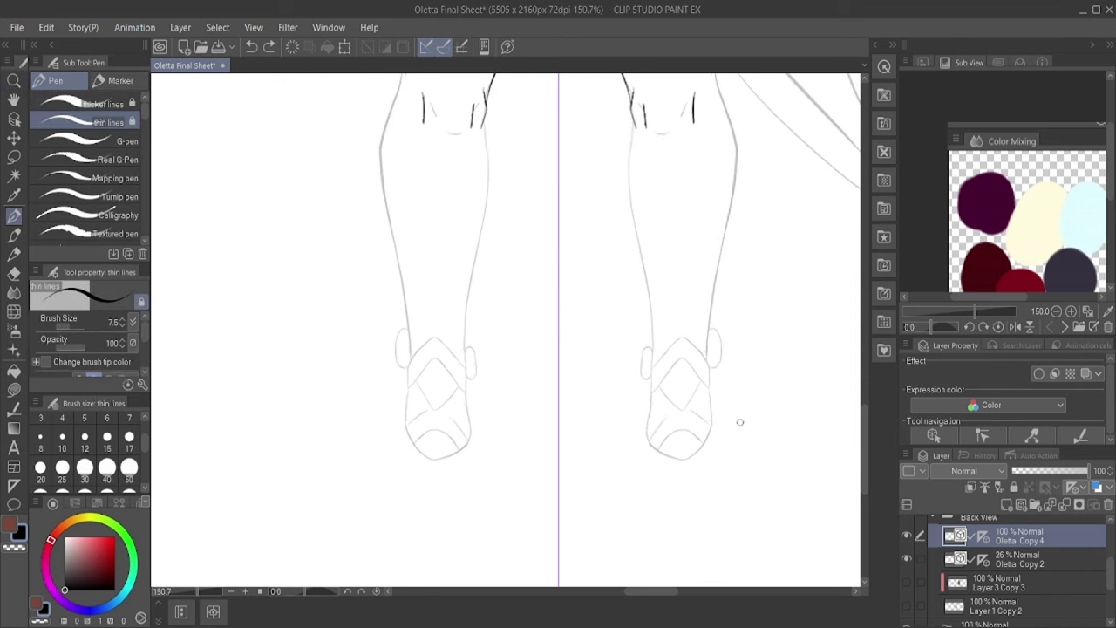
Step: Draw the mirrored heel outlines of the shoes, with a pointed top, straight sides and a rounded bottom
drag(426, 366, 466, 342)
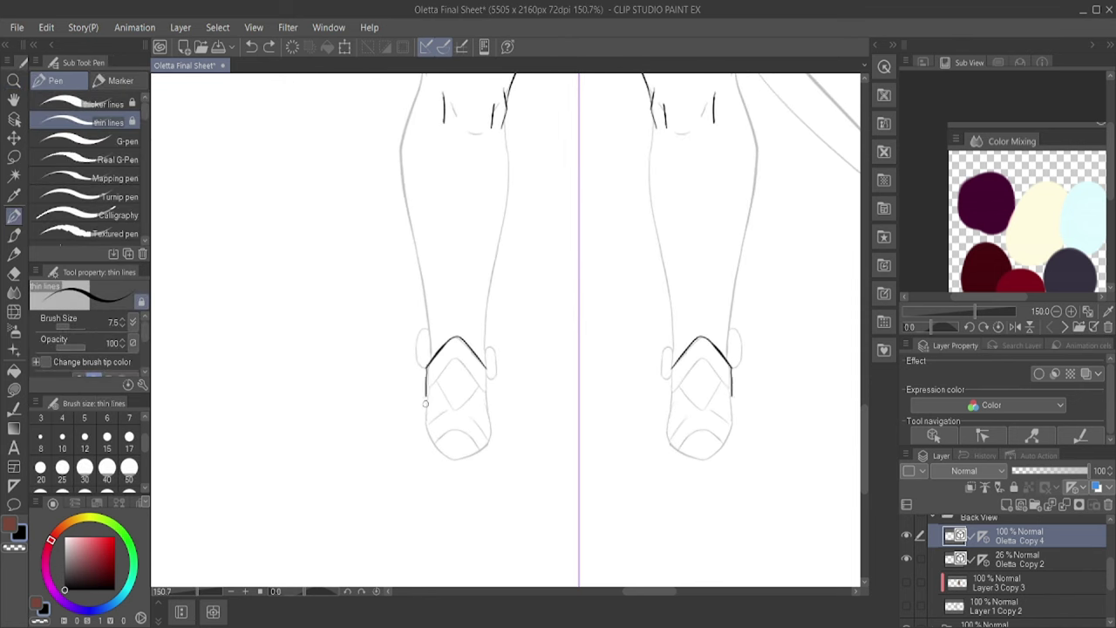
drag(425, 403, 478, 408)
scroll(450, 389, up, 4)
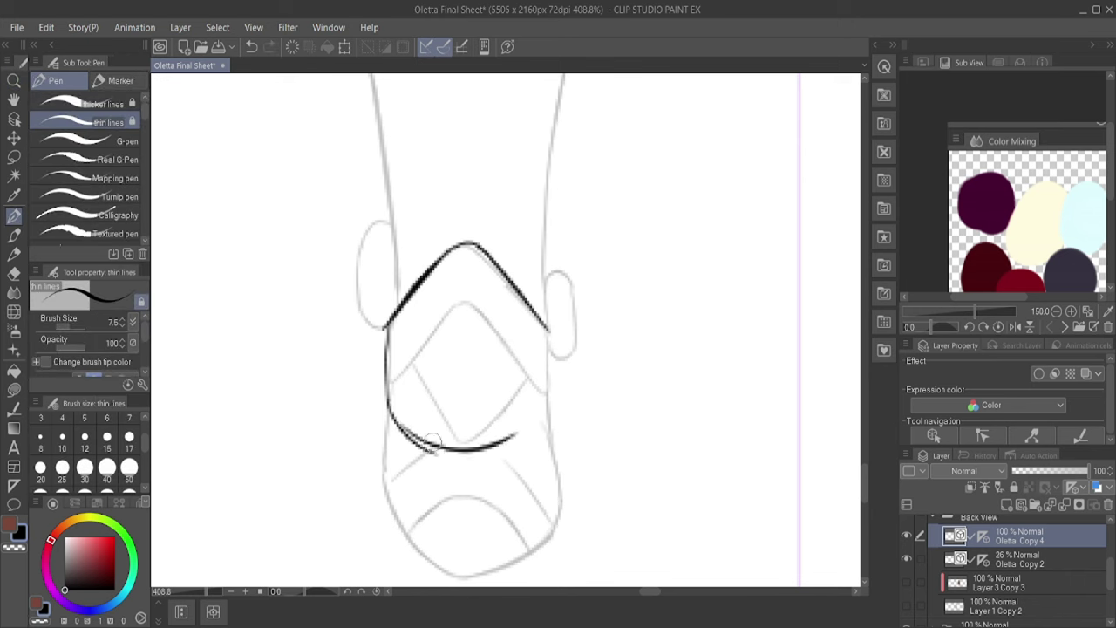
drag(434, 440, 548, 349)
key(slash)
click(473, 279)
click(473, 279)
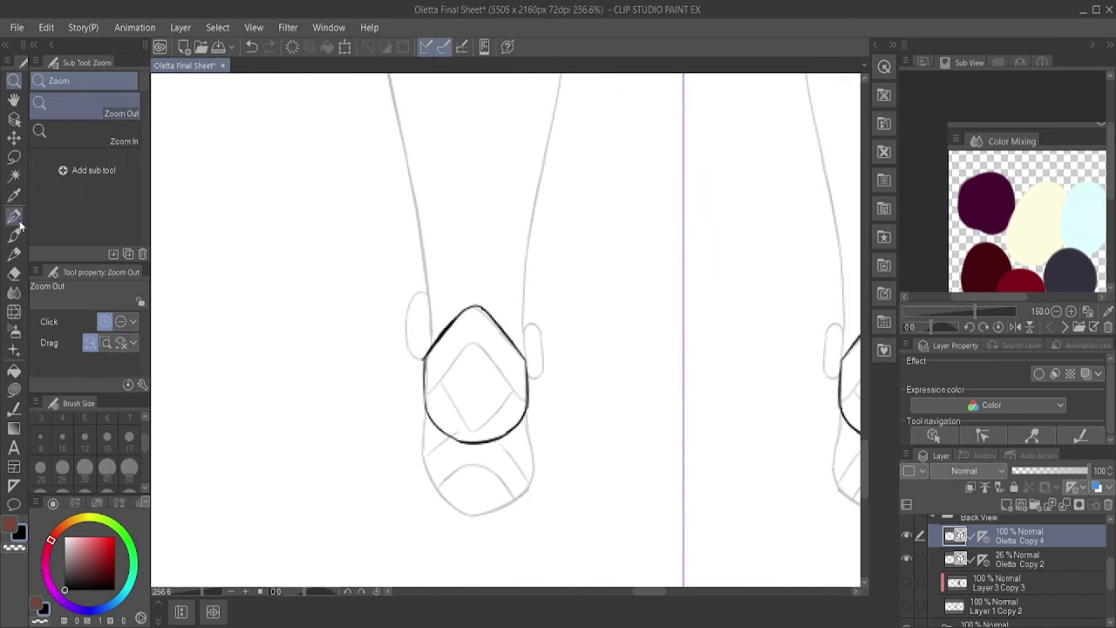
Step: Outline the small rounded ankle ornaments on both sides of the shoe heel with the thin lines pen
click(16, 219)
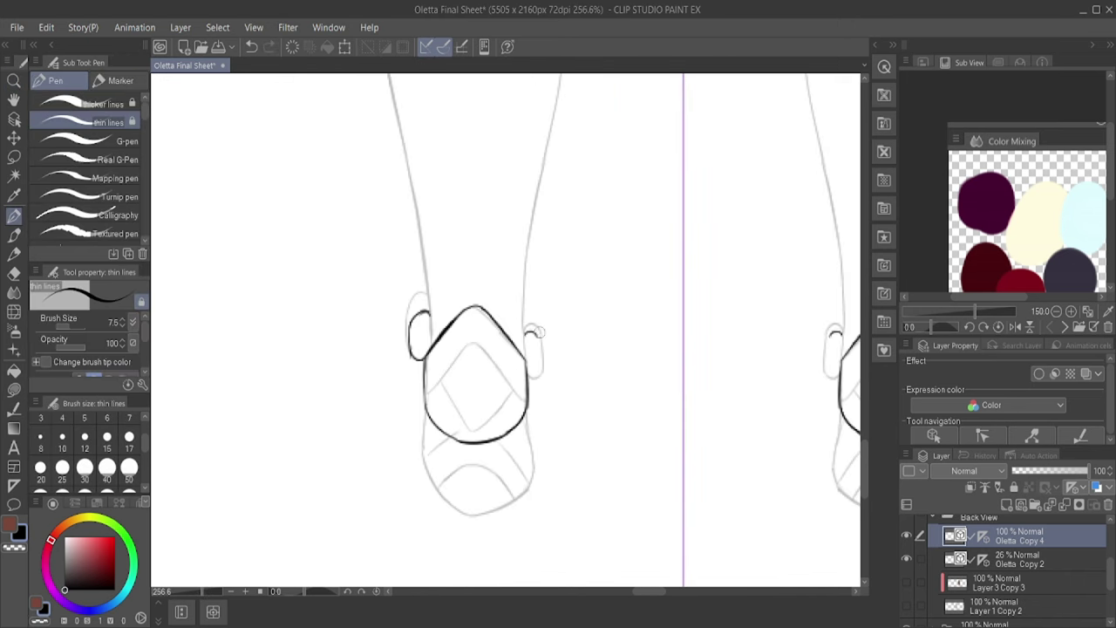
key(ctrl+z)
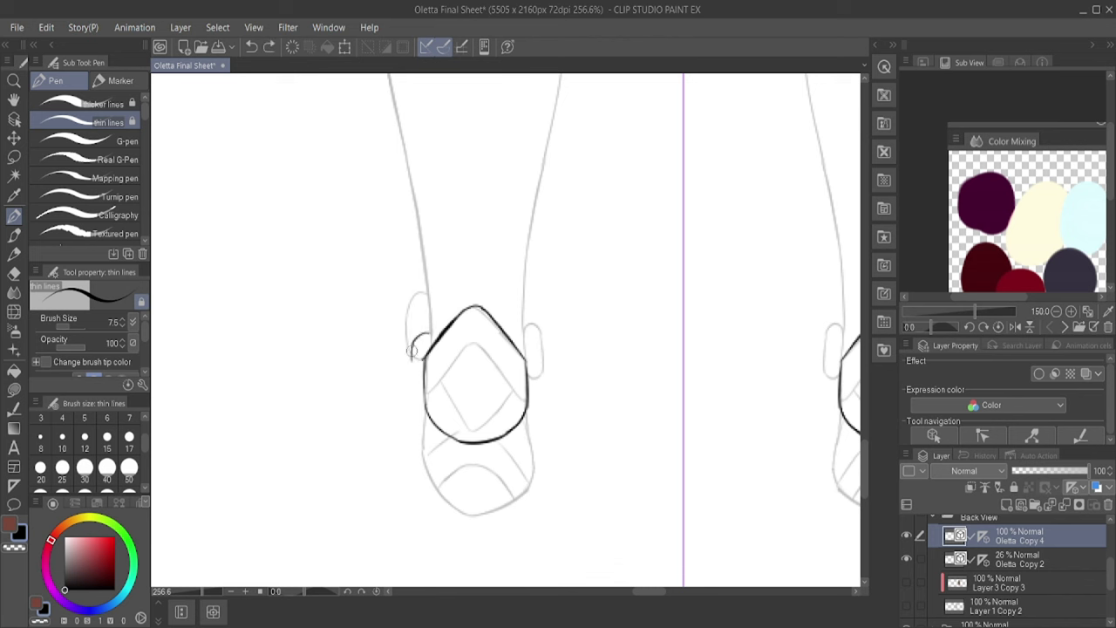
drag(534, 301, 532, 358)
key(ctrl+z)
mouse_move(528, 295)
mouse_down()
mouse_move(543, 346)
mouse_move(529, 357)
mouse_up()
key(ctrl+z)
key(ctrl+z)
Step: Close the mirrored head outline with a rounded crown and lower the Oletta Copy 2 guide layer's opacity to 15%
key(ctrl+0)
scroll(580, 307, up, 6)
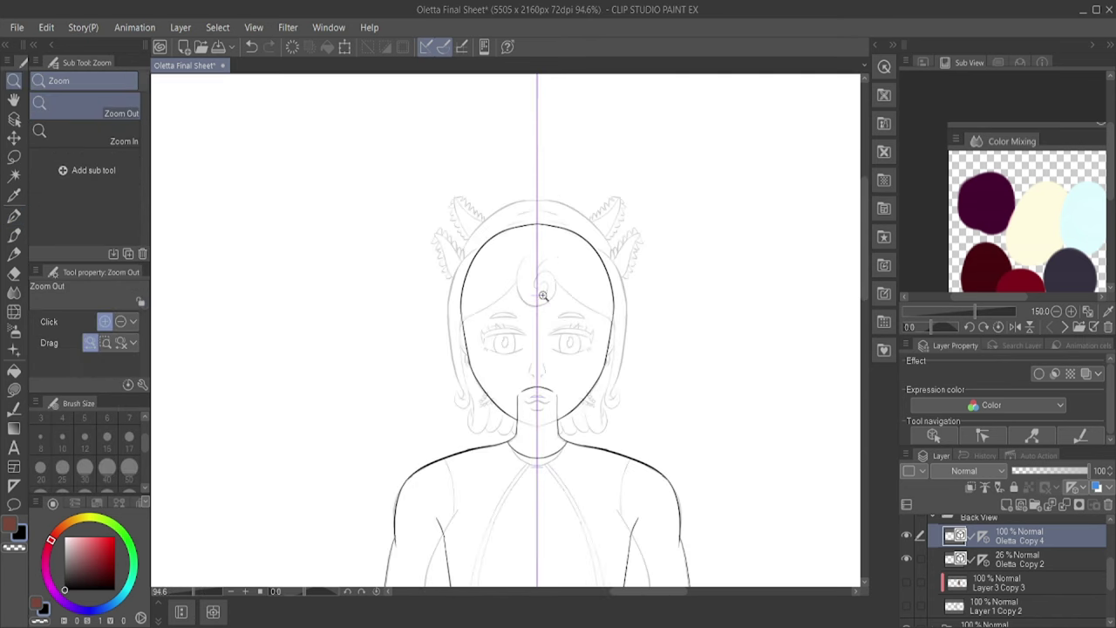
key(ctrl+z)
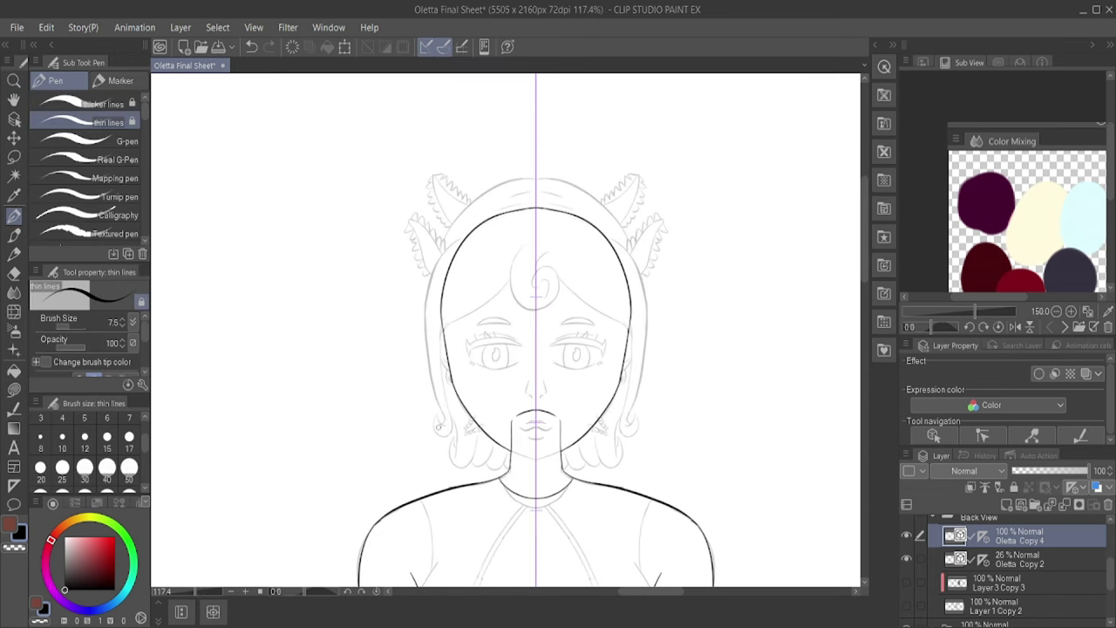
click(907, 558)
click(907, 558)
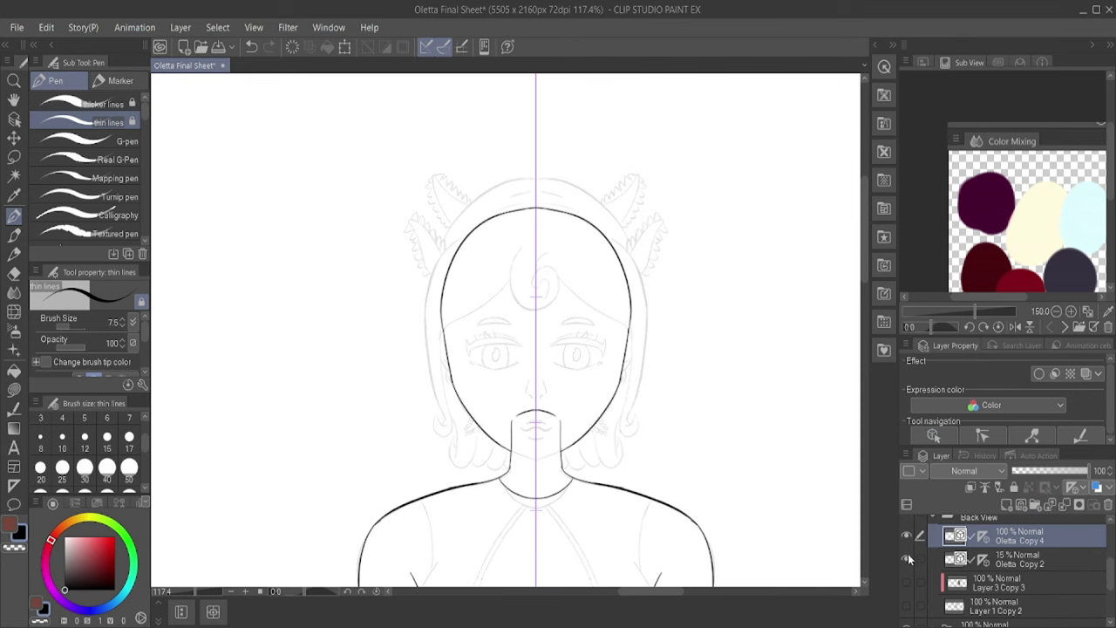
Step: Draw the mirrored hair outline with the thin lines pen, from the crown down both sides to curled tips above the shoulders
click(907, 558)
click(907, 558)
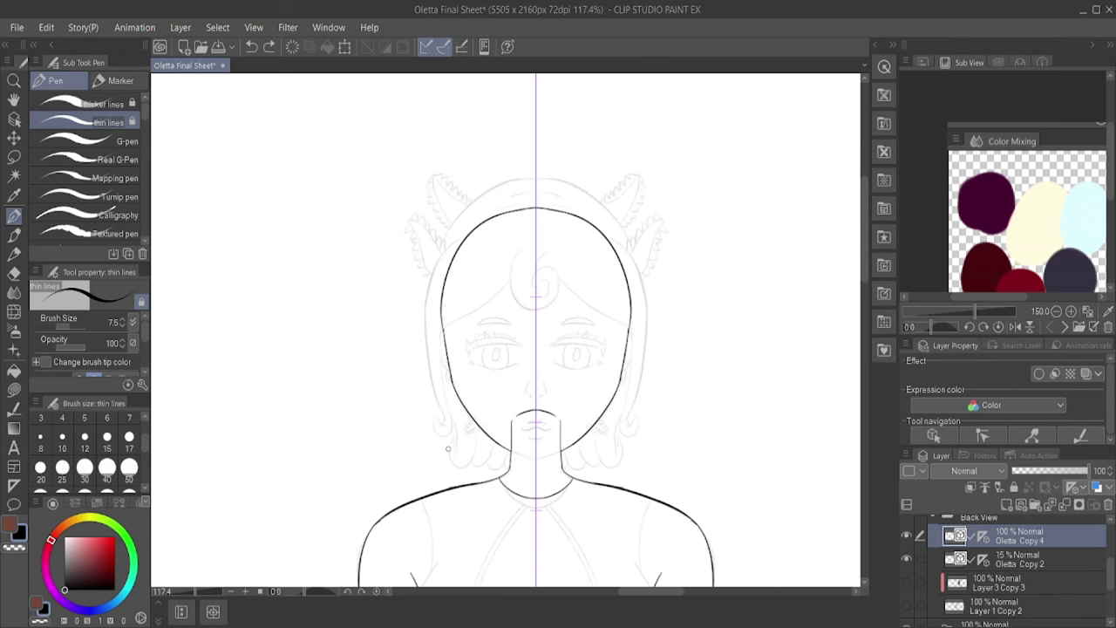
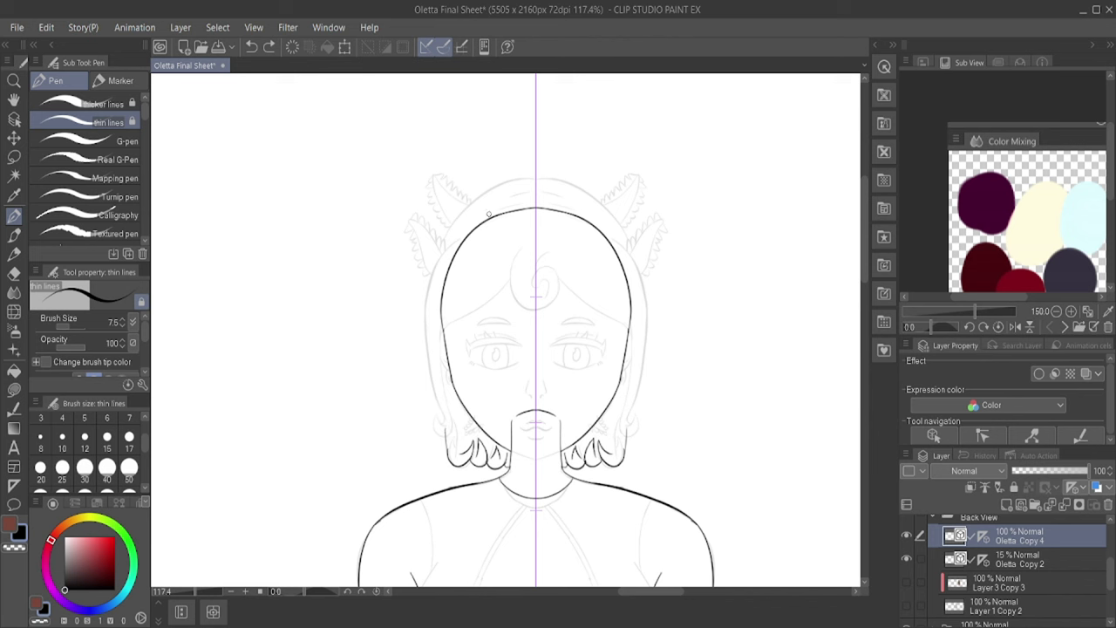
drag(443, 235, 536, 183)
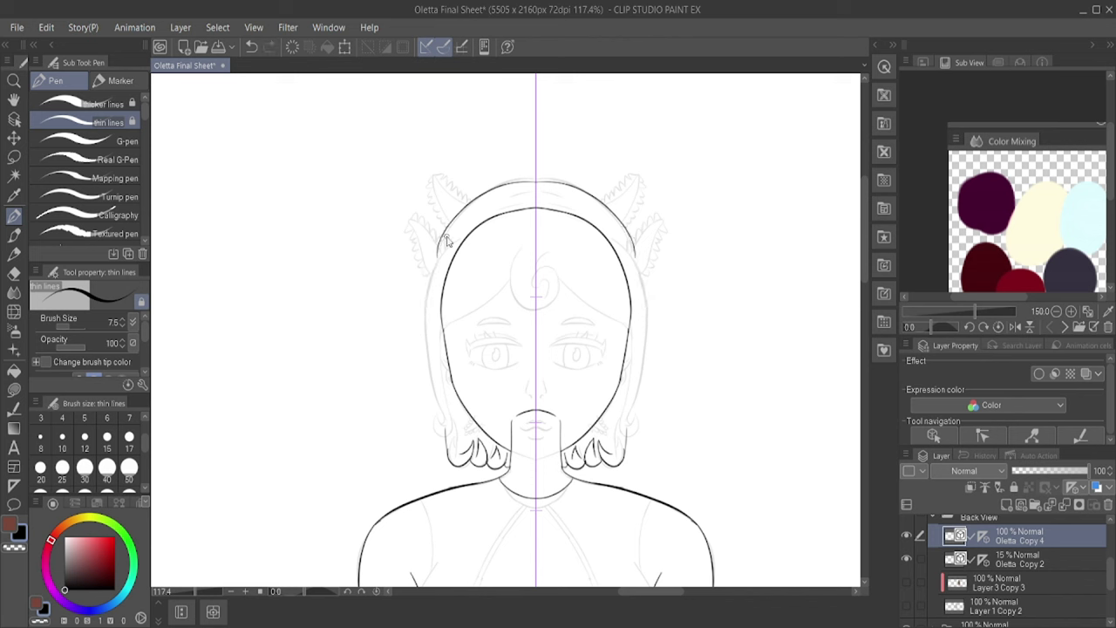
mouse_move(439, 229)
mouse_down()
mouse_move(426, 346)
mouse_move(444, 428)
mouse_up()
Step: Reshape the outer hair tips into pointed curls, clean up their overlaps, and extend the row of curls to the centre of the neck
scroll(437, 331, up, 5)
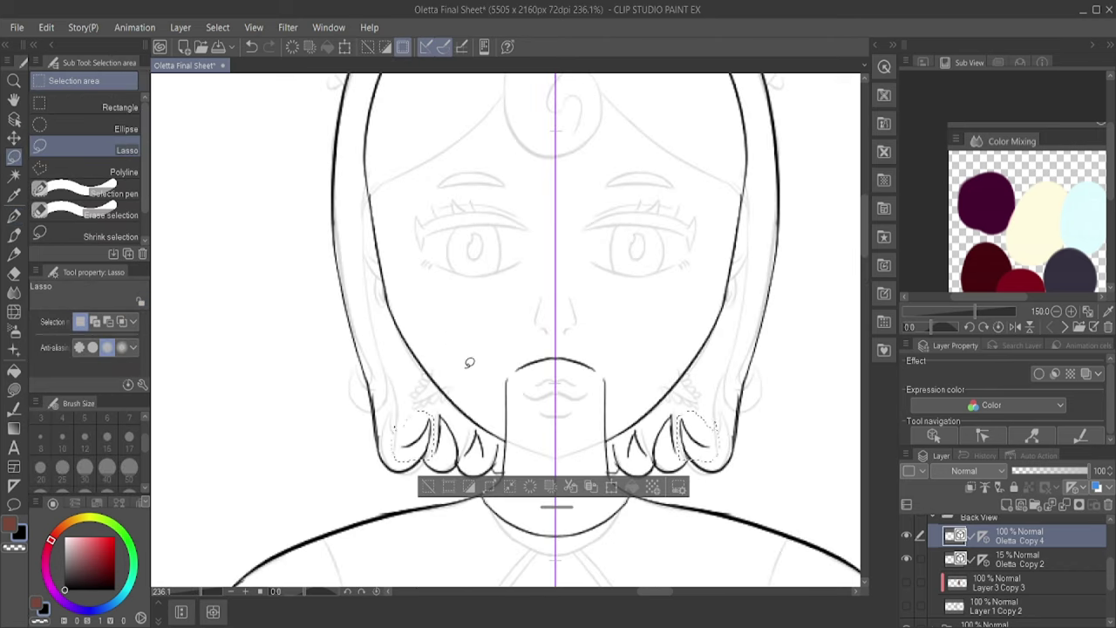
mouse_move(386, 466)
mouse_down()
mouse_move(367, 437)
mouse_move(408, 447)
mouse_move(434, 471)
mouse_up()
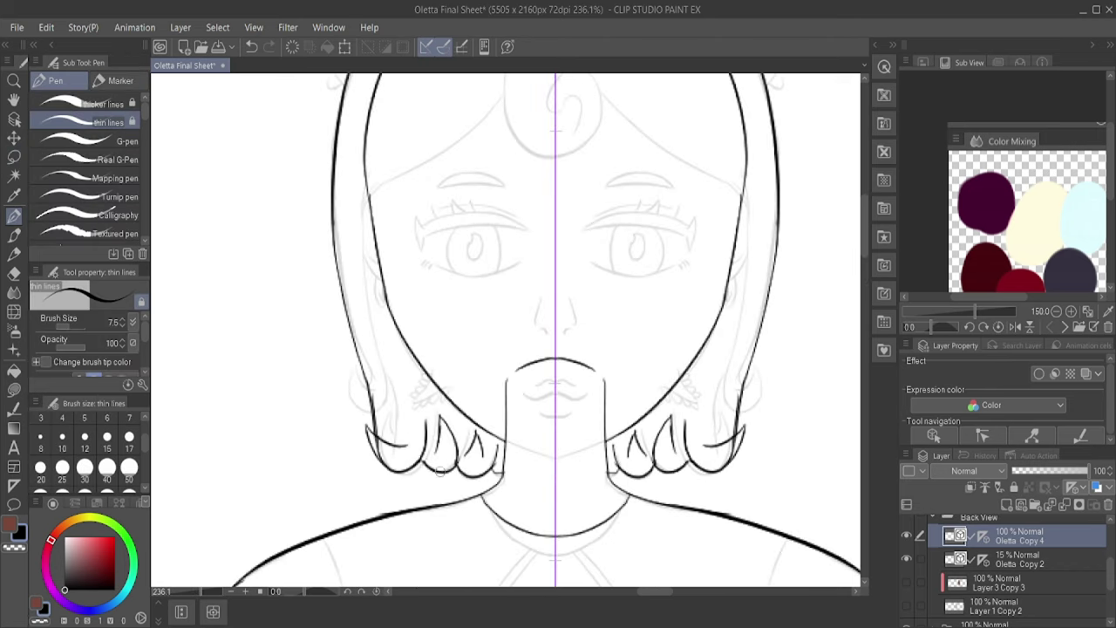
key(e)
click(729, 453)
key(p)
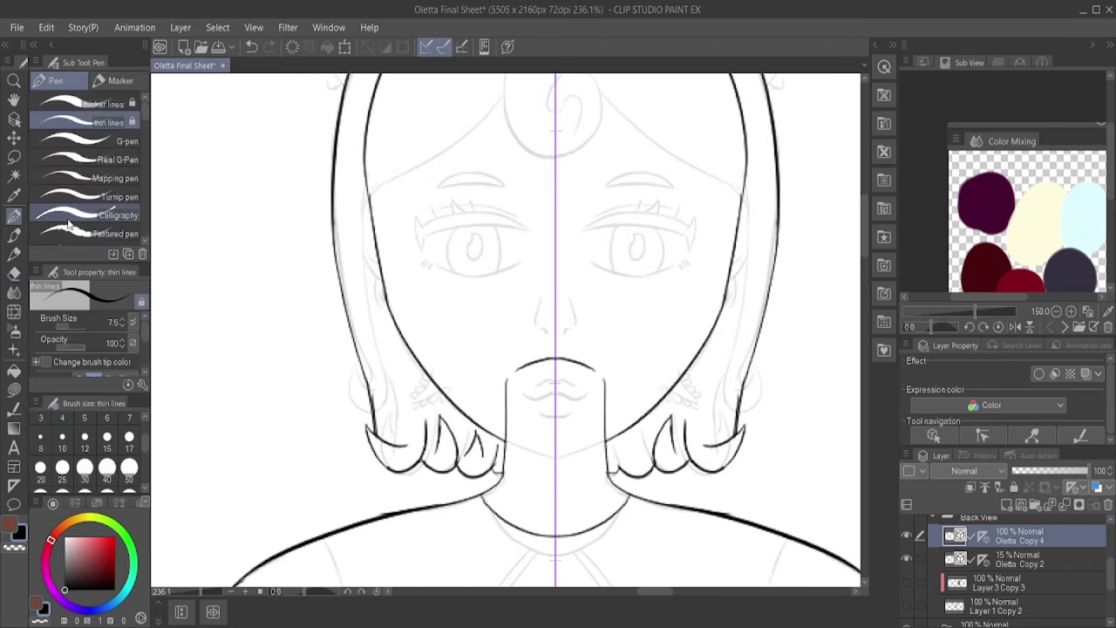
key(e)
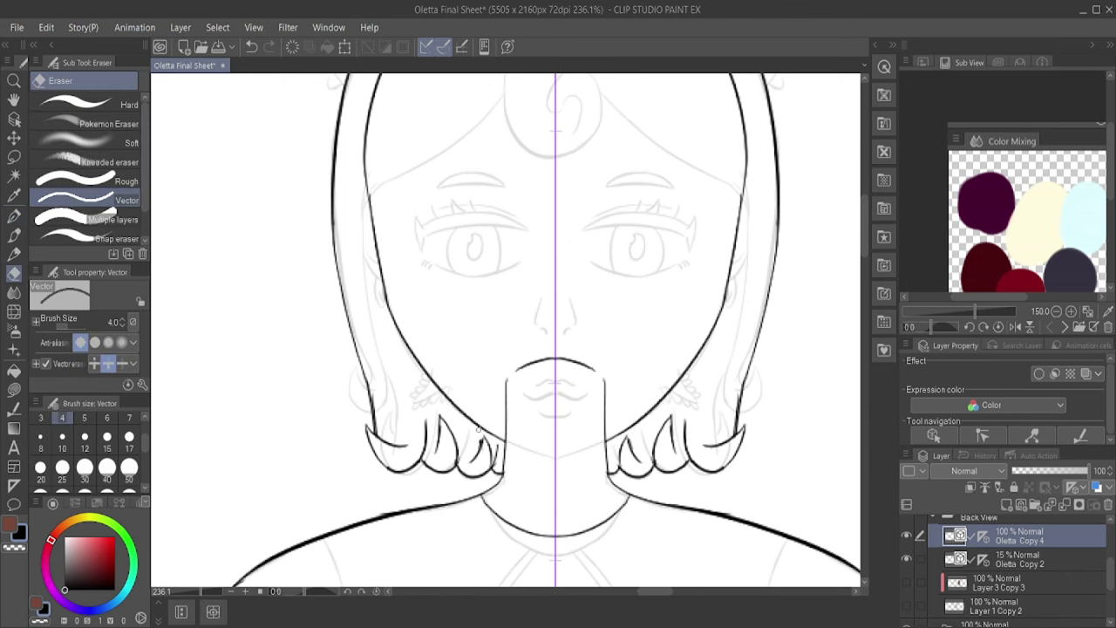
alt+click(544, 330)
click(13, 218)
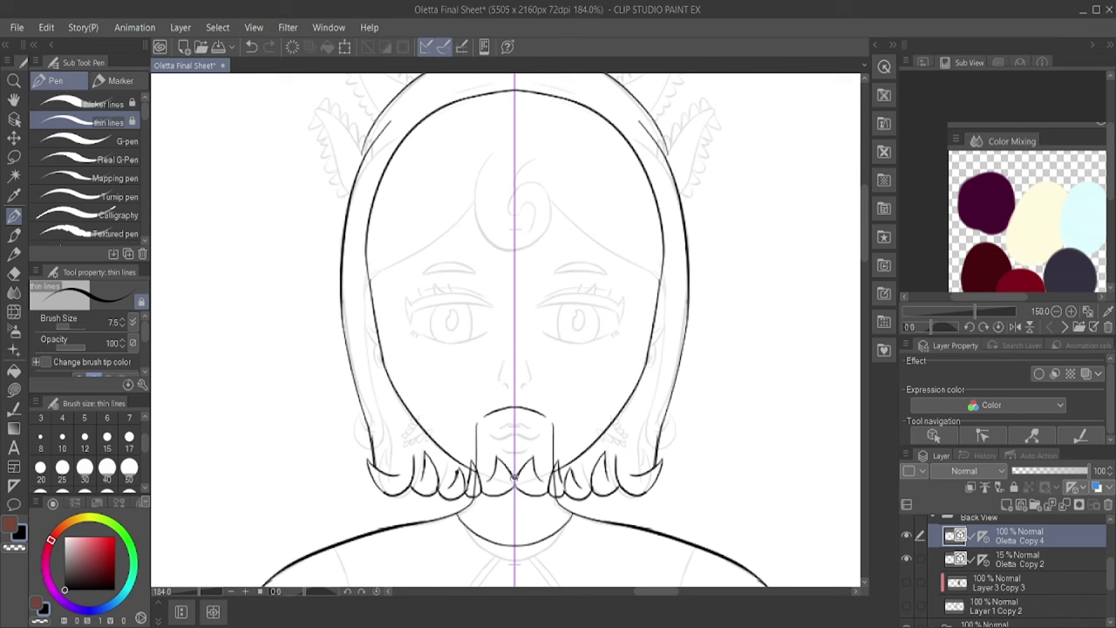
Step: Erase the inner head outline and the neck lines overlapping the hair curls with the Vector eraser
alt+click(523, 419)
alt+click(523, 418)
key(e)
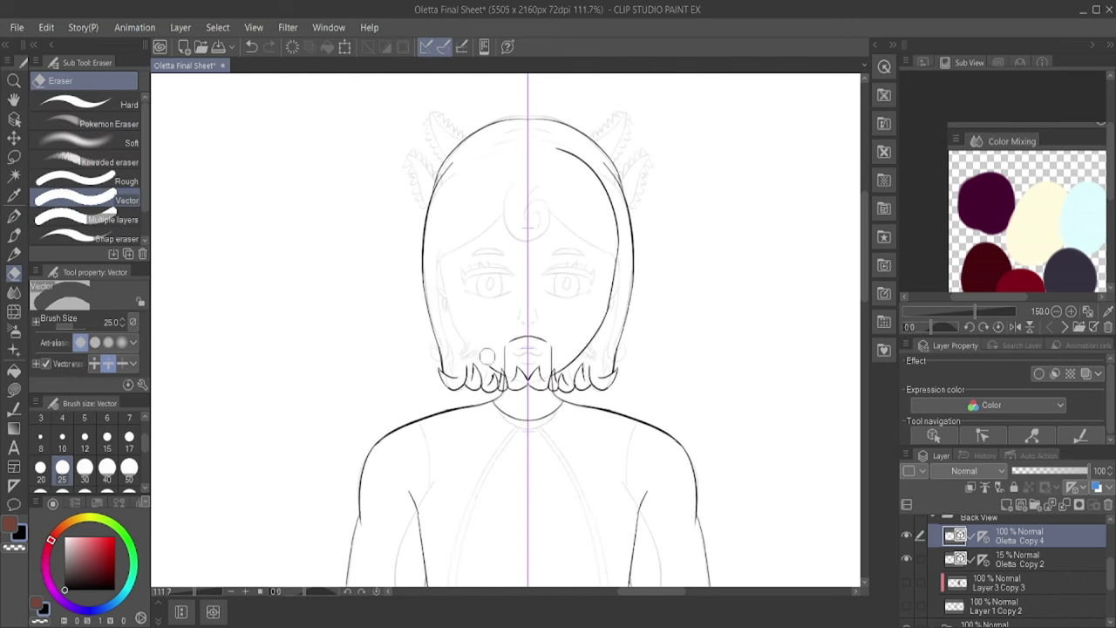
scroll(534, 354, up, 5)
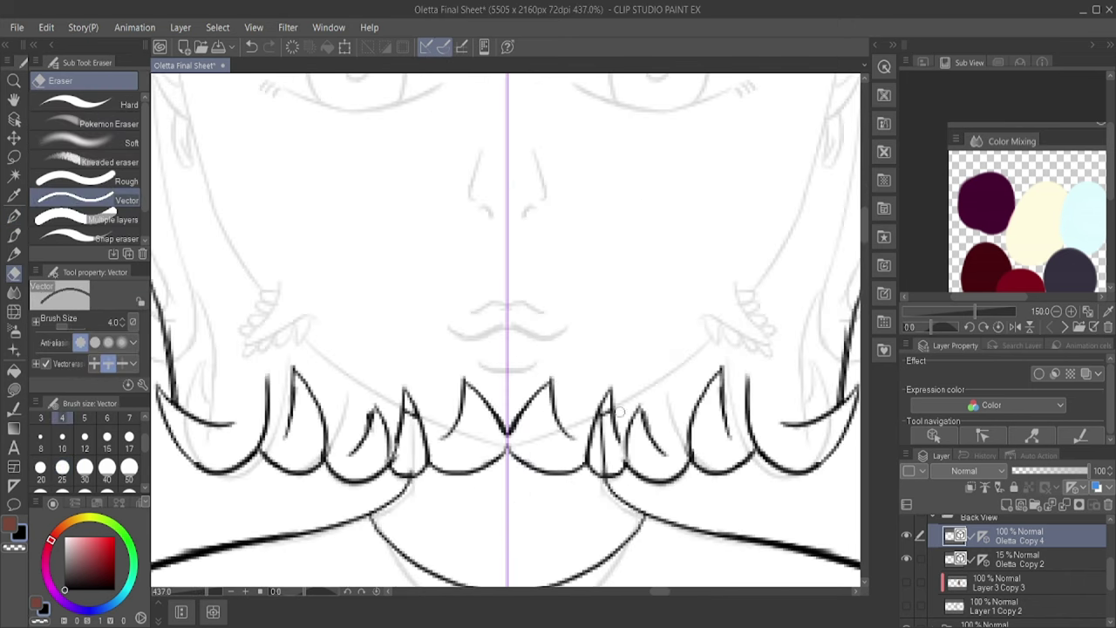
drag(619, 412, 603, 462)
Step: Draw mirrored vertical strand lines rising from the hair curls and short strand marks near the crown with the thin lines pen
scroll(604, 462, down, 5)
key(p)
drag(446, 444, 447, 345)
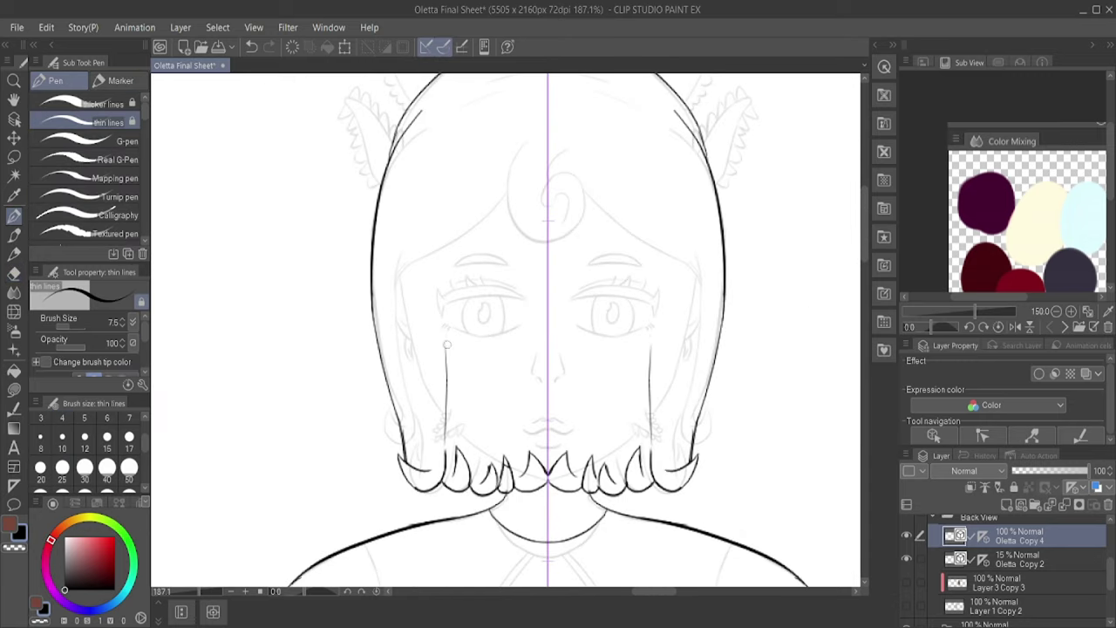
drag(509, 435, 513, 349)
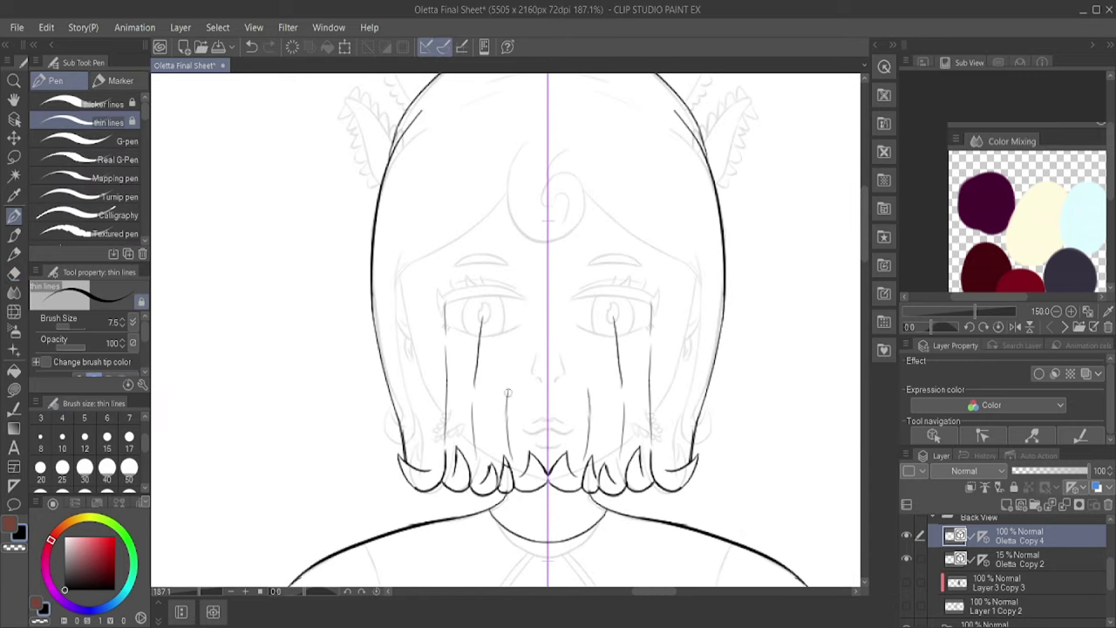
scroll(488, 331, up, 1)
drag(424, 305, 455, 297)
key(alt+space)
scroll(466, 276, down, 5)
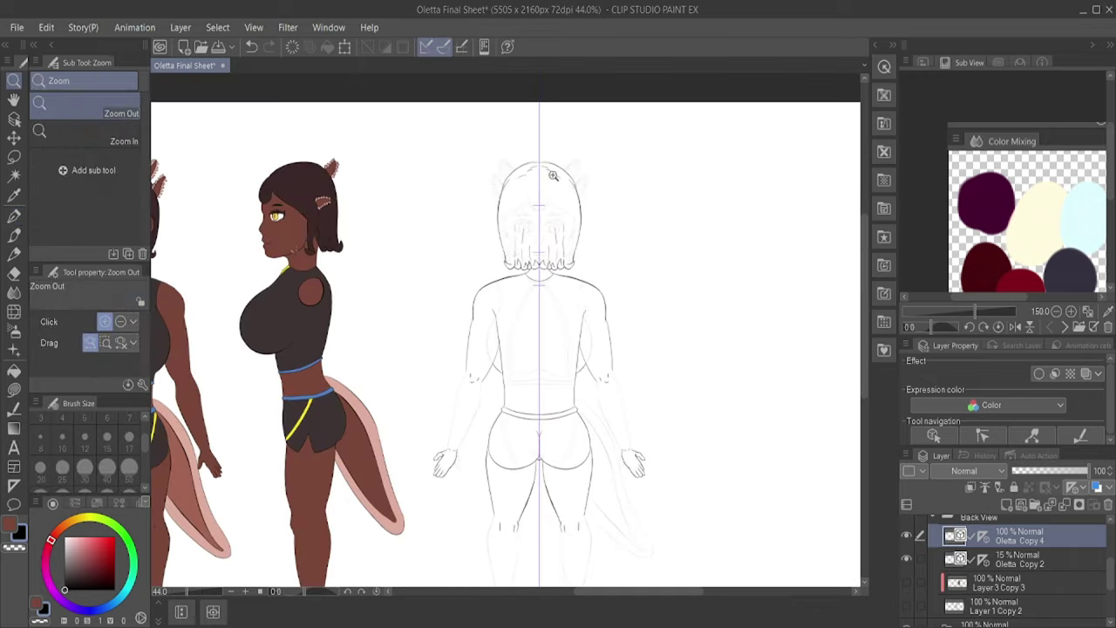
scroll(521, 210, up, 4)
scroll(521, 210, down, 4)
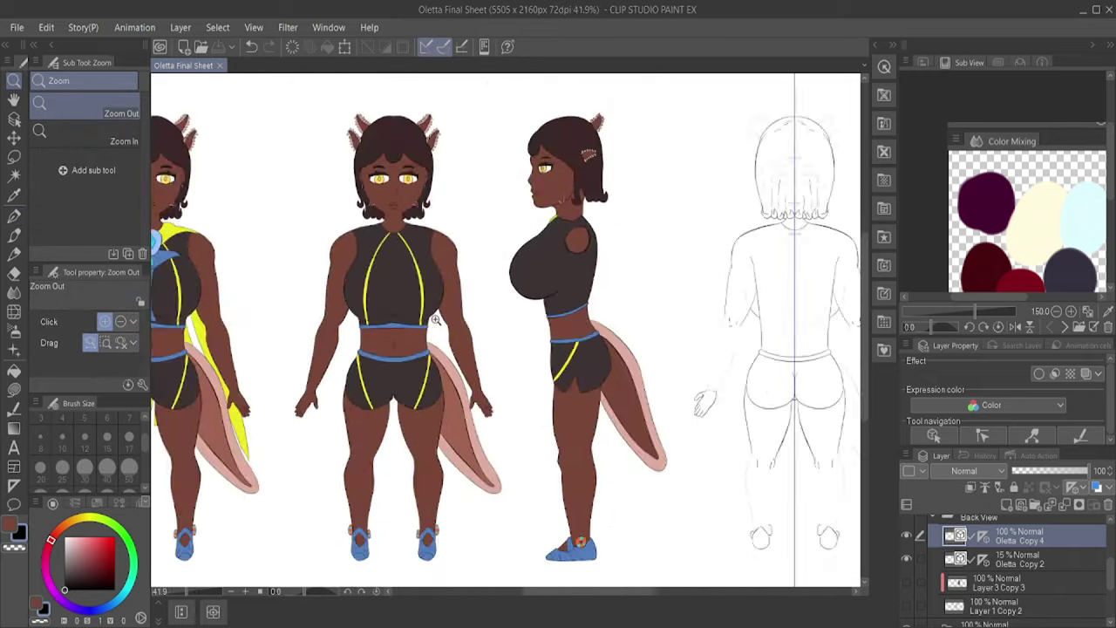
scroll(520, 262, up, 5)
key(m)
drag(406, 388, 628, 455)
click(641, 364)
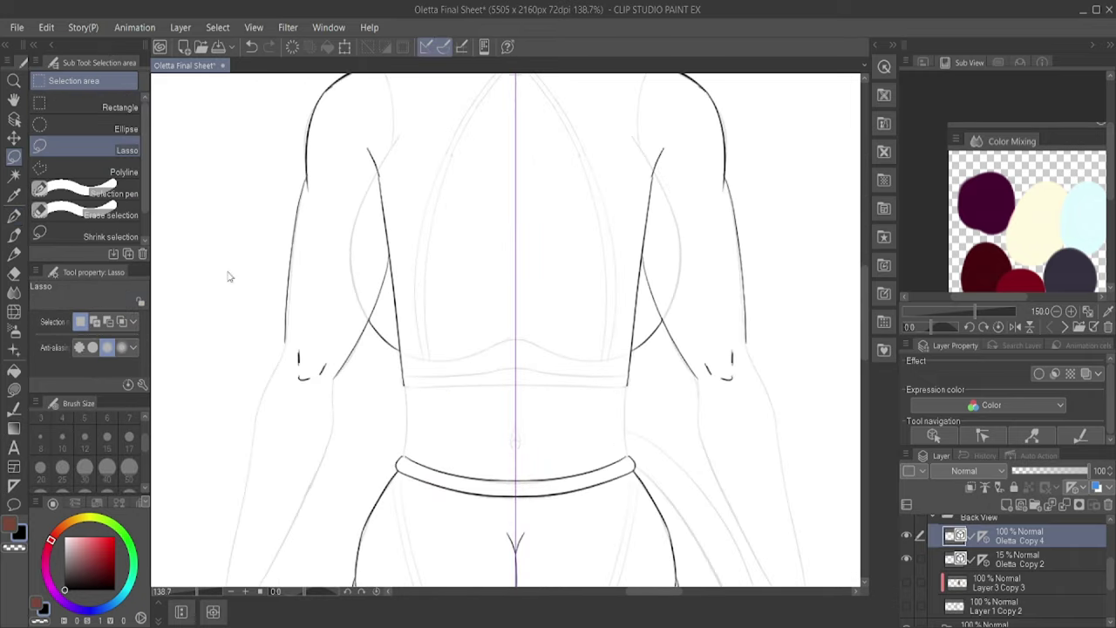
Step: Duplicate the Oletta Copy 2 guide layer, keep the copy hidden below Layer 1 Copy 2, and reselect Oletta Copy 4
key(e)
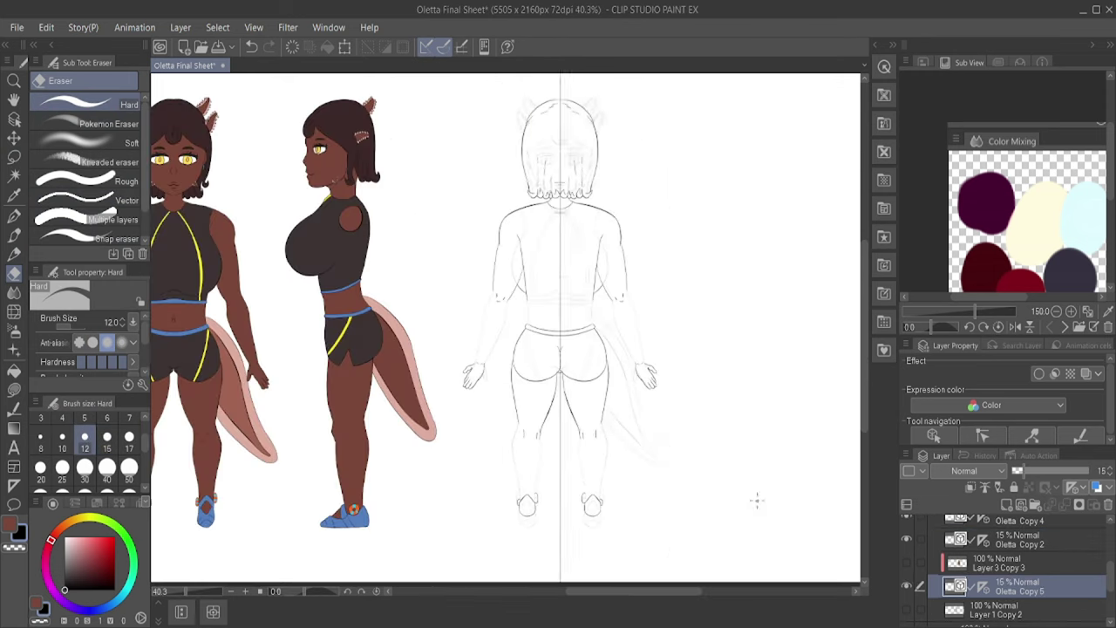
drag(1005, 590, 1001, 611)
scroll(605, 337, up, 4)
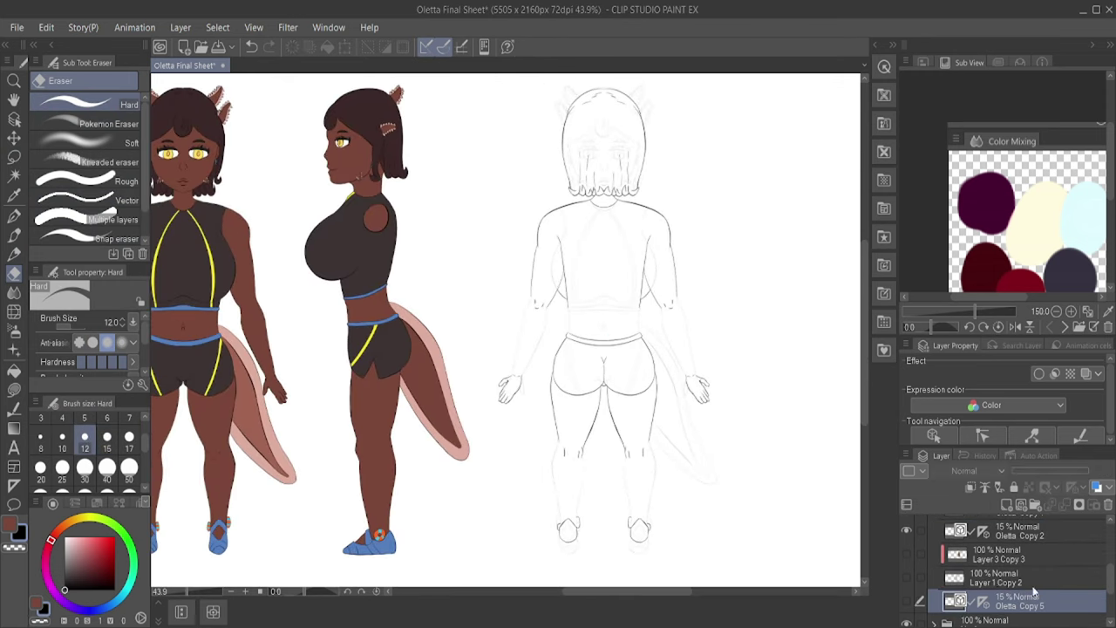
click(1020, 547)
Step: Erase the centre of the waistband with the Hard eraser at size 25 and draw a pointed, shield-shaped ornament in the gap
scroll(602, 349, up, 5)
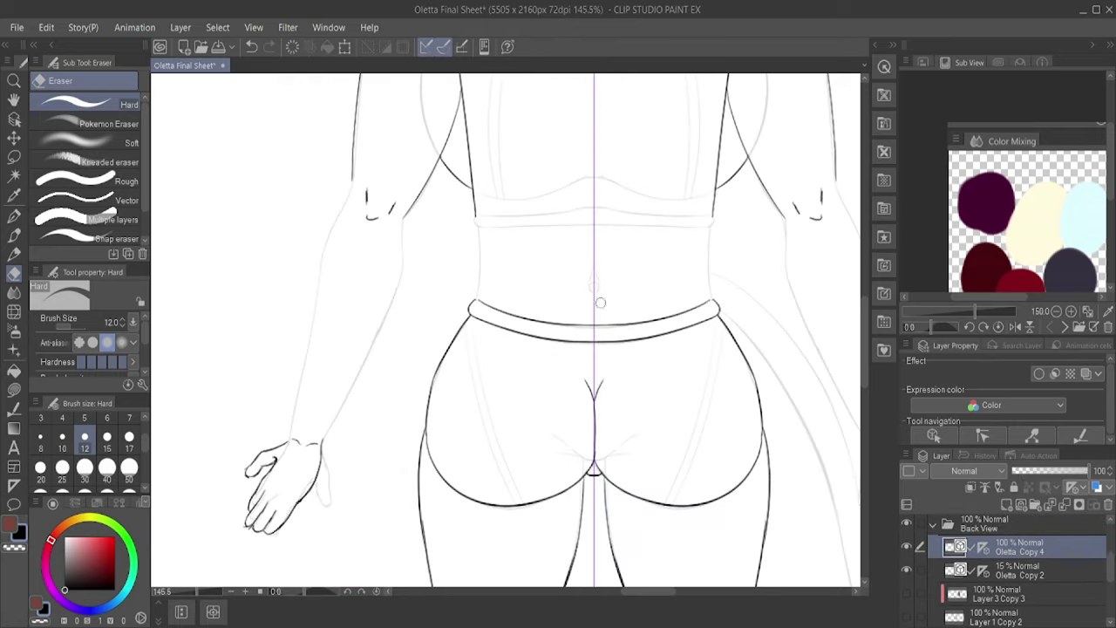
click(62, 468)
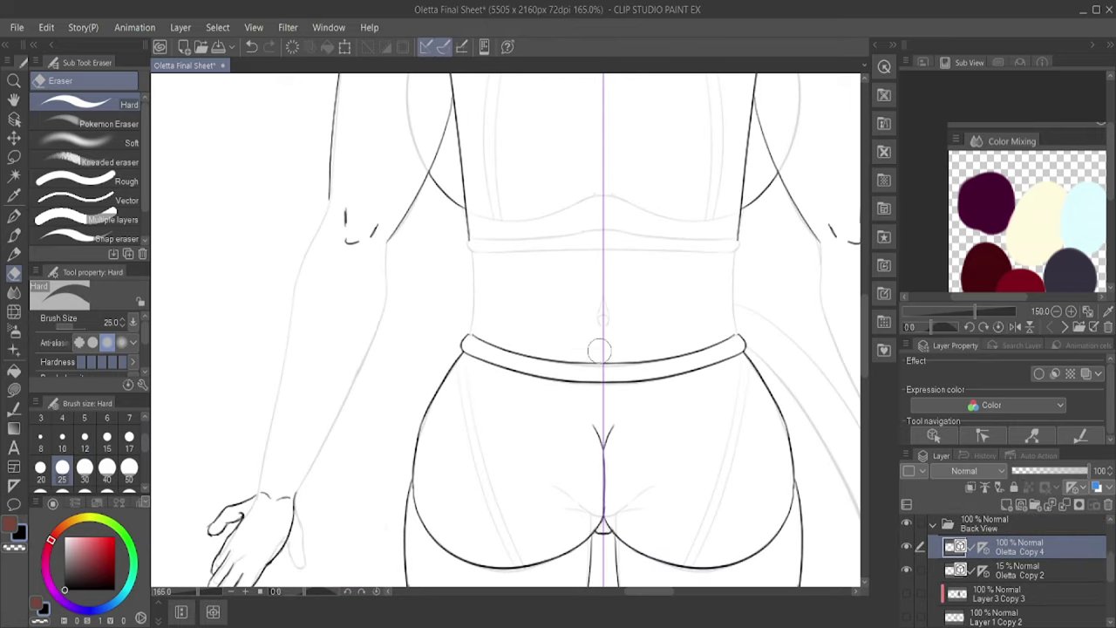
key(p)
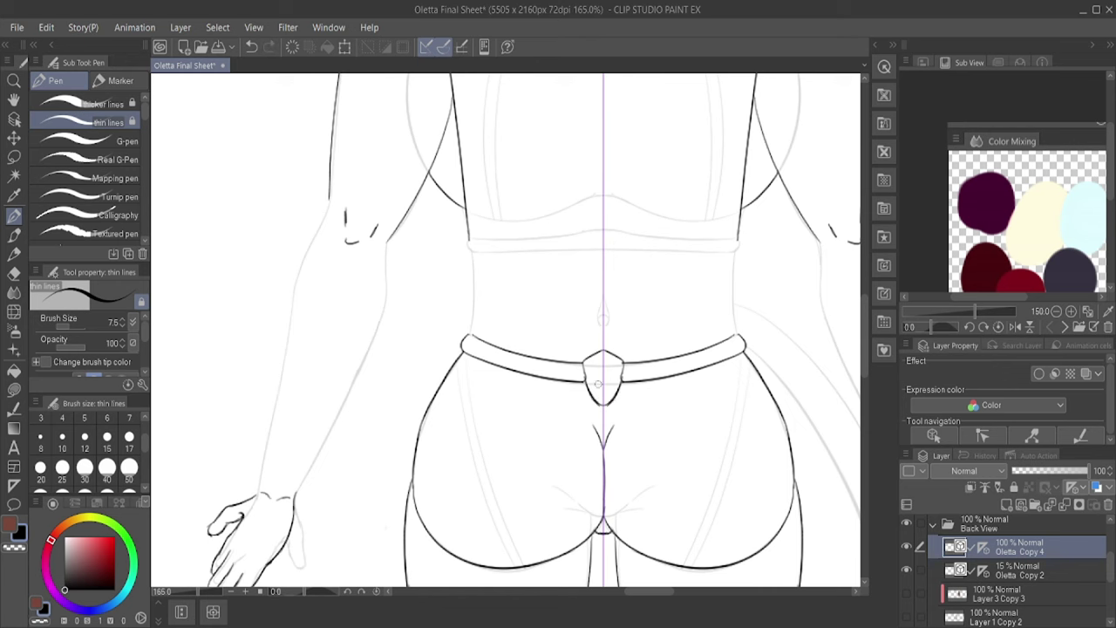
scroll(599, 383, up, 3)
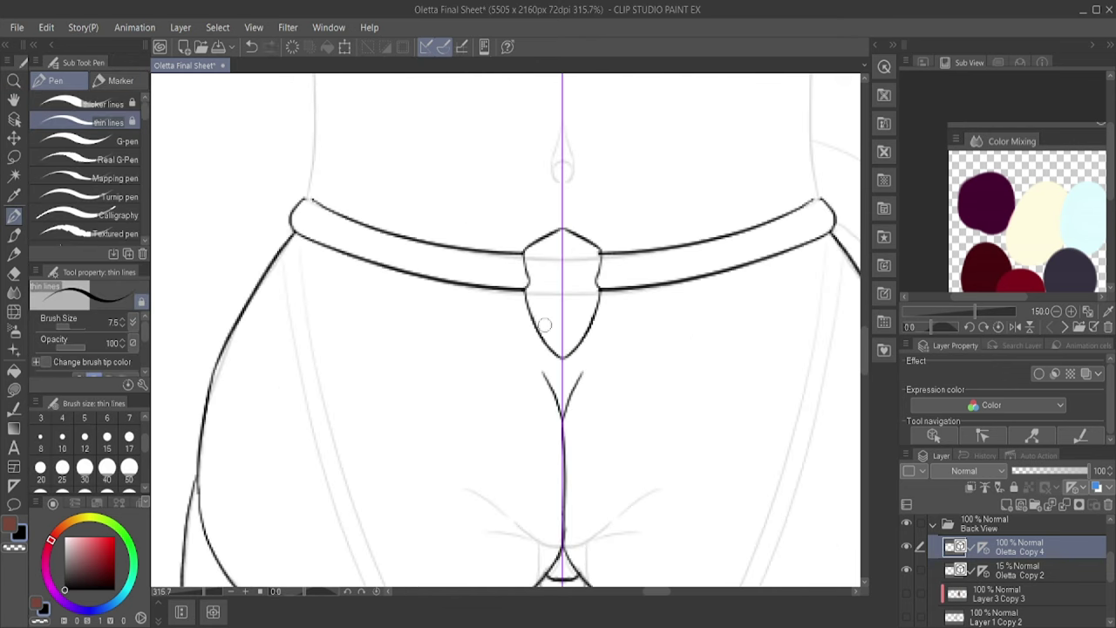
Step: Draw the mirrored shoulder blade creases on the upper back, each with a vertical line and a diagonal line below it
alt+click(580, 281)
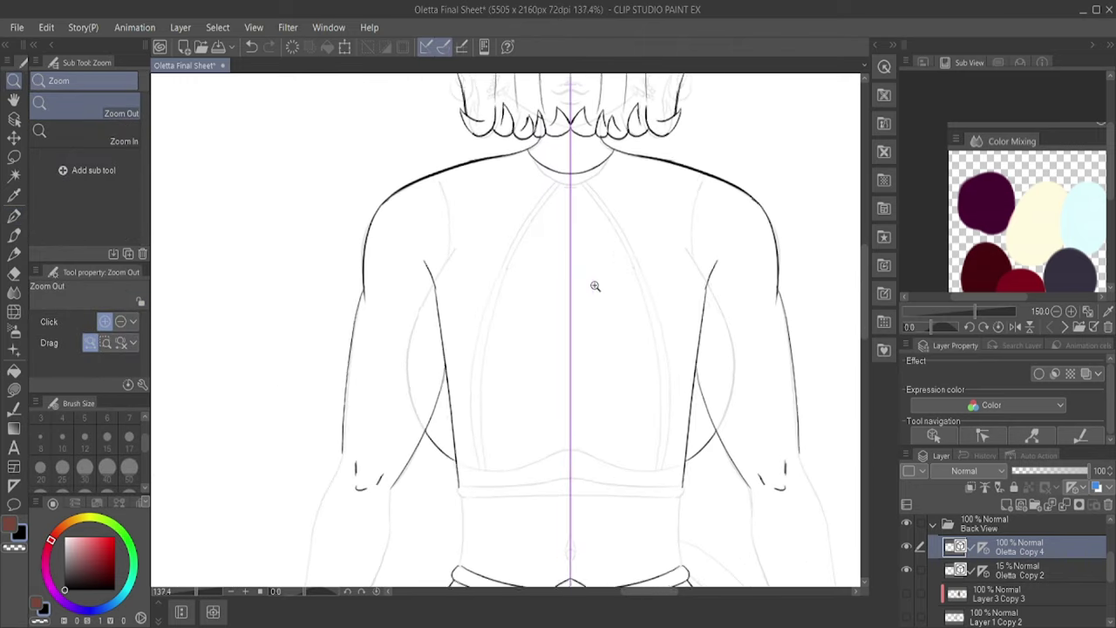
alt+click(593, 287)
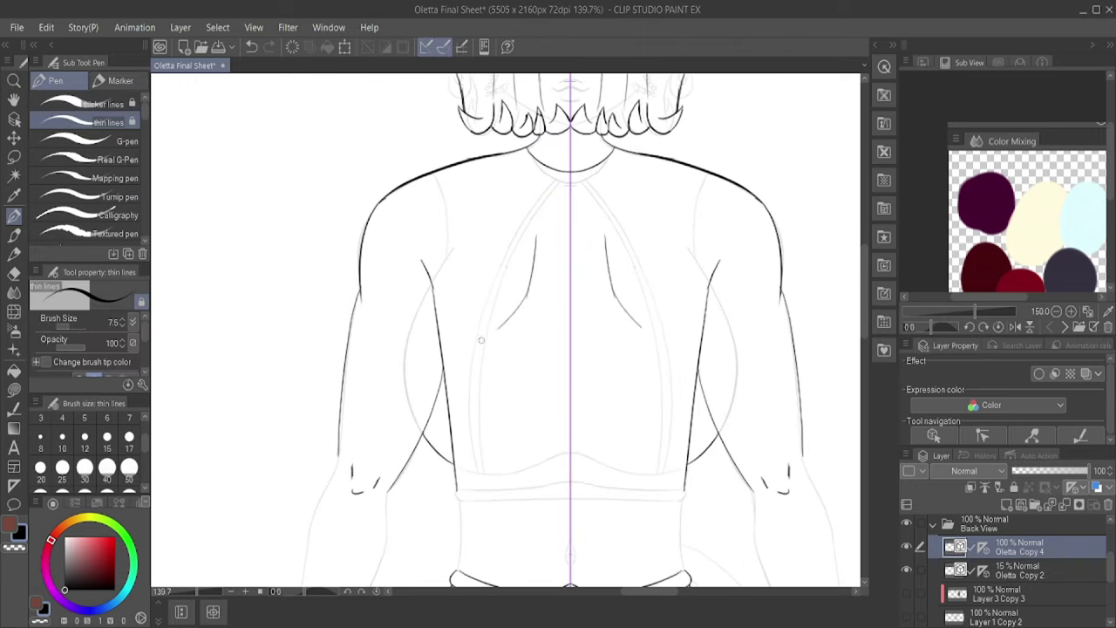
alt+click(457, 222)
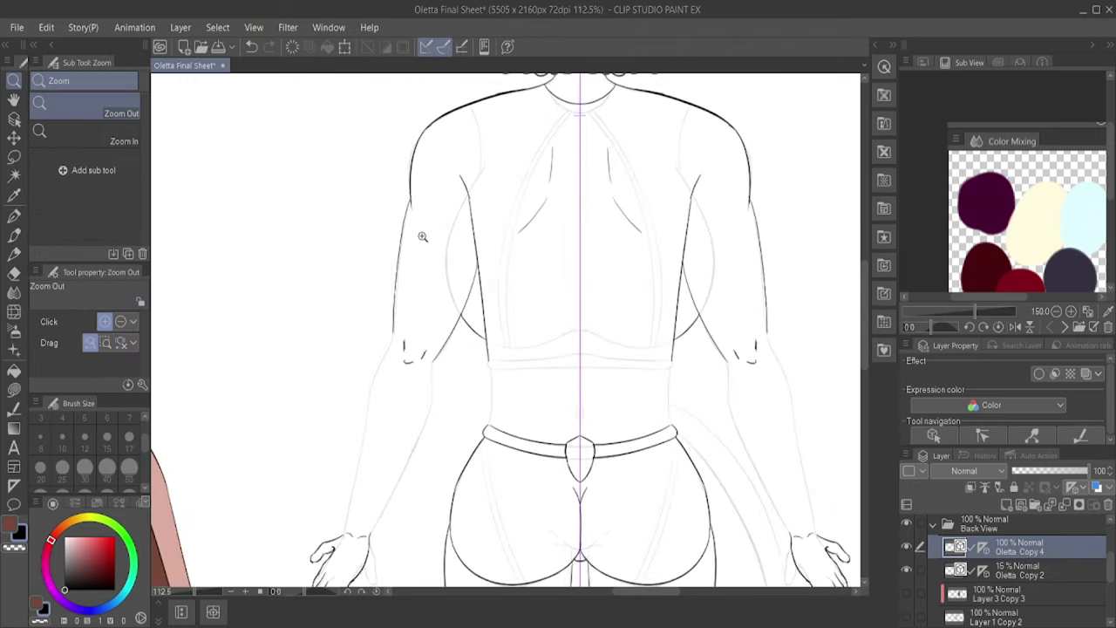
Step: Delete the straight torso side lines below the armpits and redraw them curving inward to the hem of the top
key(m)
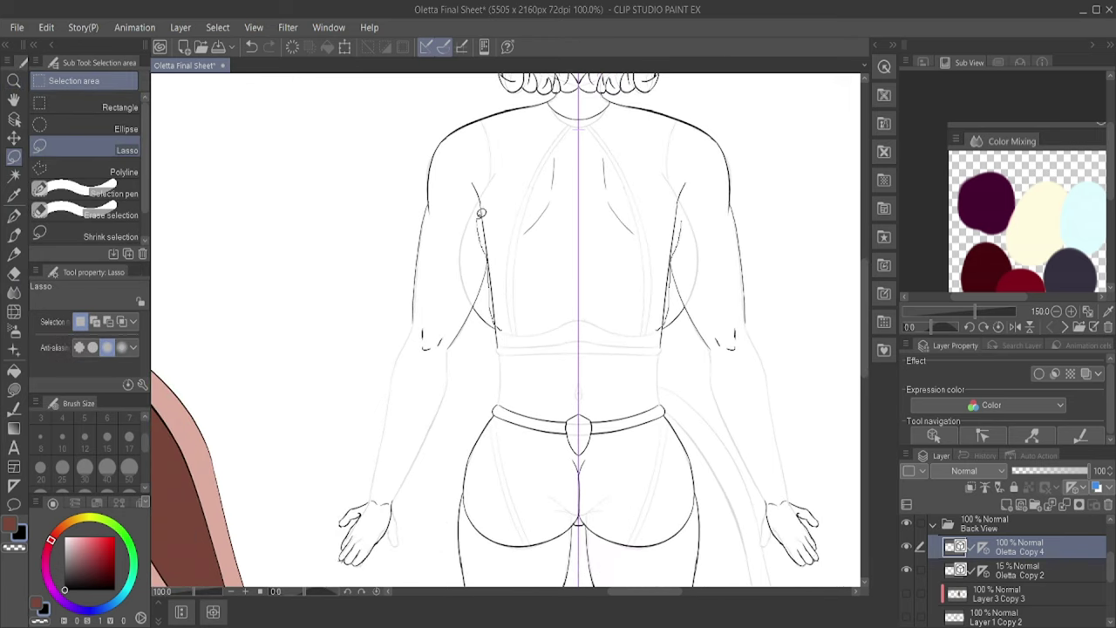
key(Delete)
key(ctrl+d)
key(p)
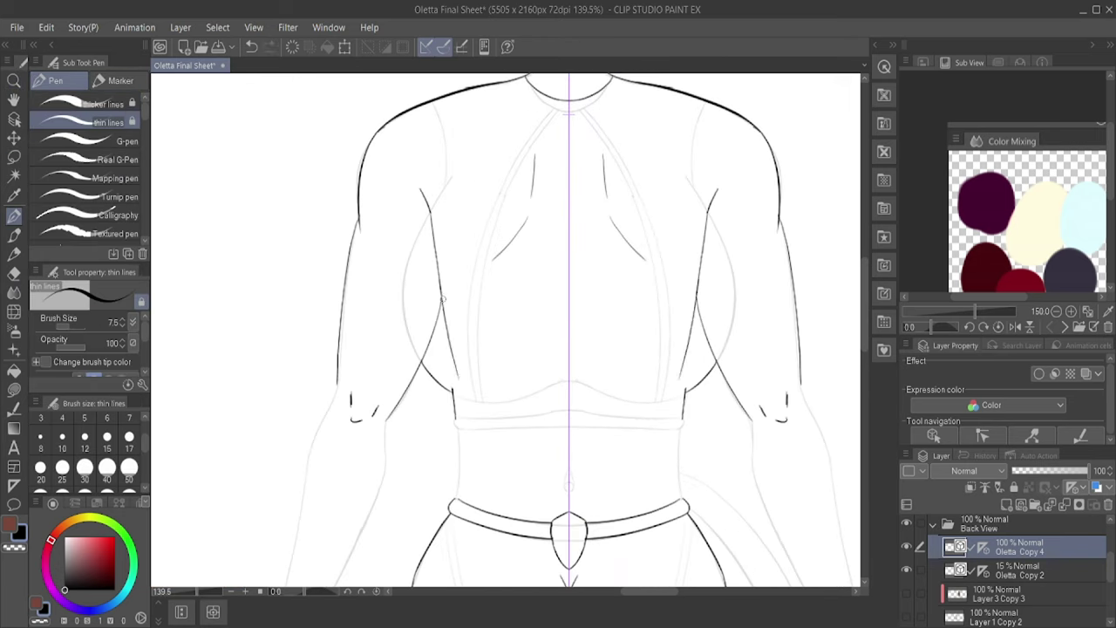
drag(443, 298, 453, 397)
key(ctrl+z)
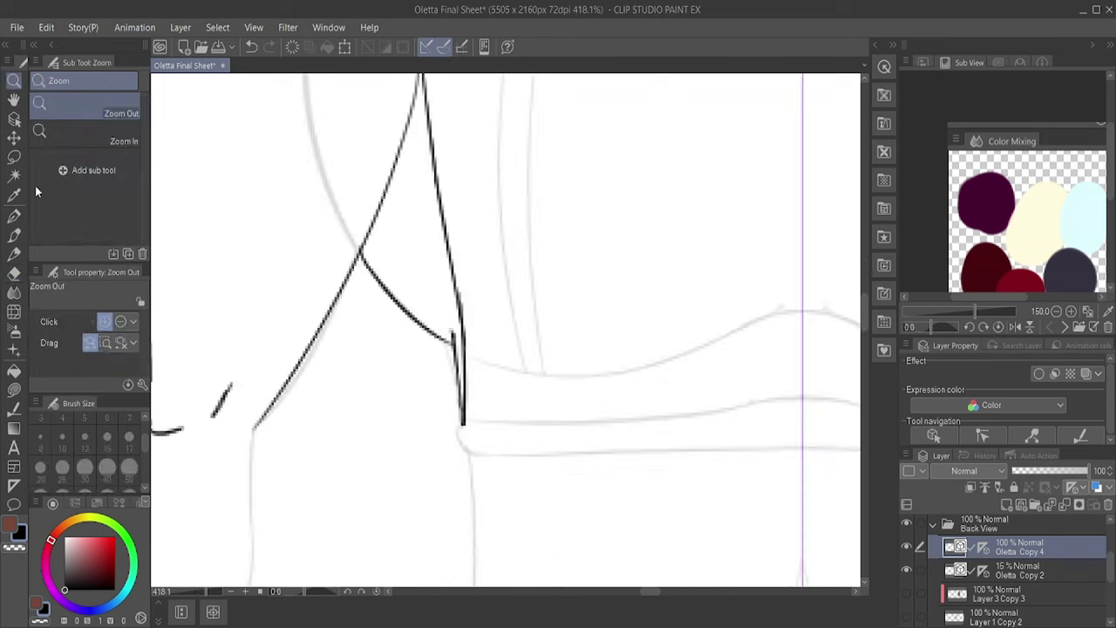
key(slash)
click(581, 231)
scroll(530, 131, up, 5)
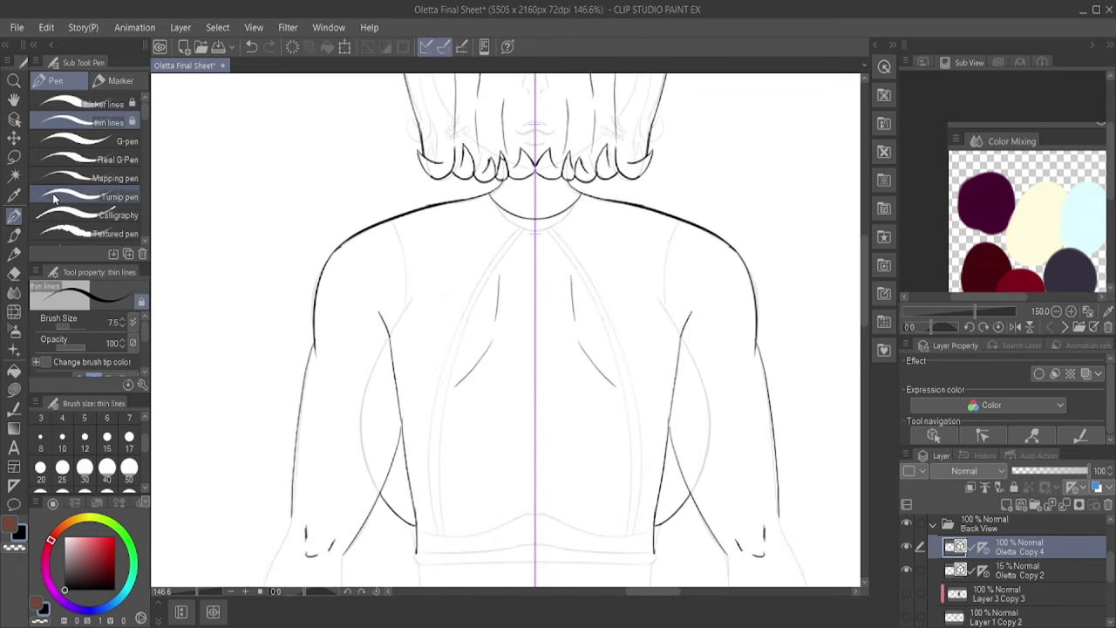
Step: Examine the back view's line art up close and beside the coloured front and side figures
key(slash)
click(501, 215)
scroll(381, 157, up, 6)
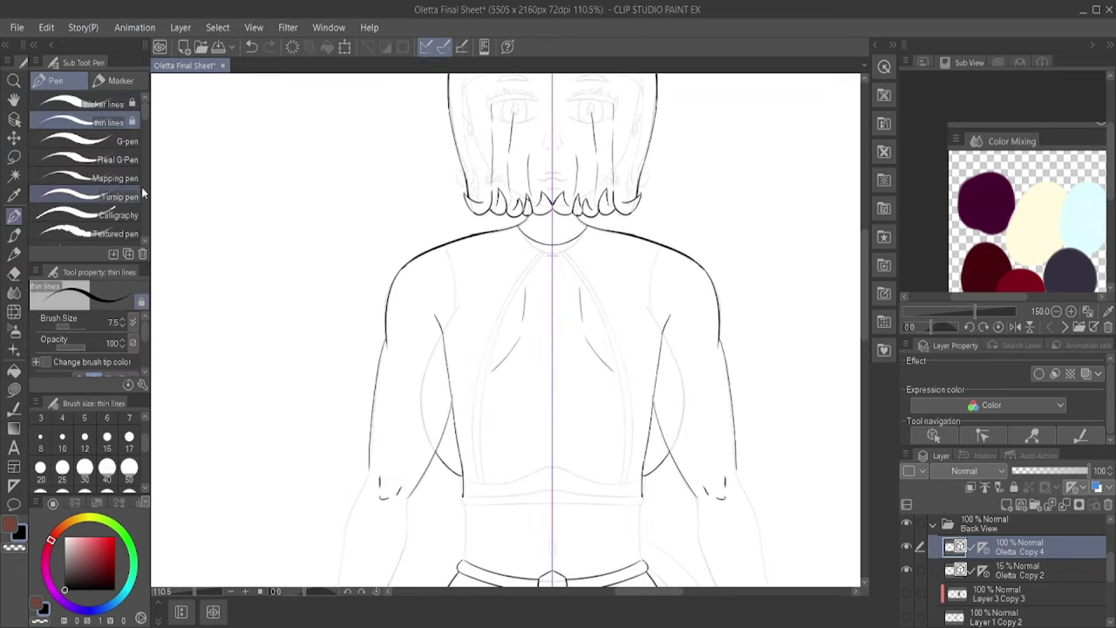
key(slash)
click(538, 272)
scroll(538, 272, up, 3)
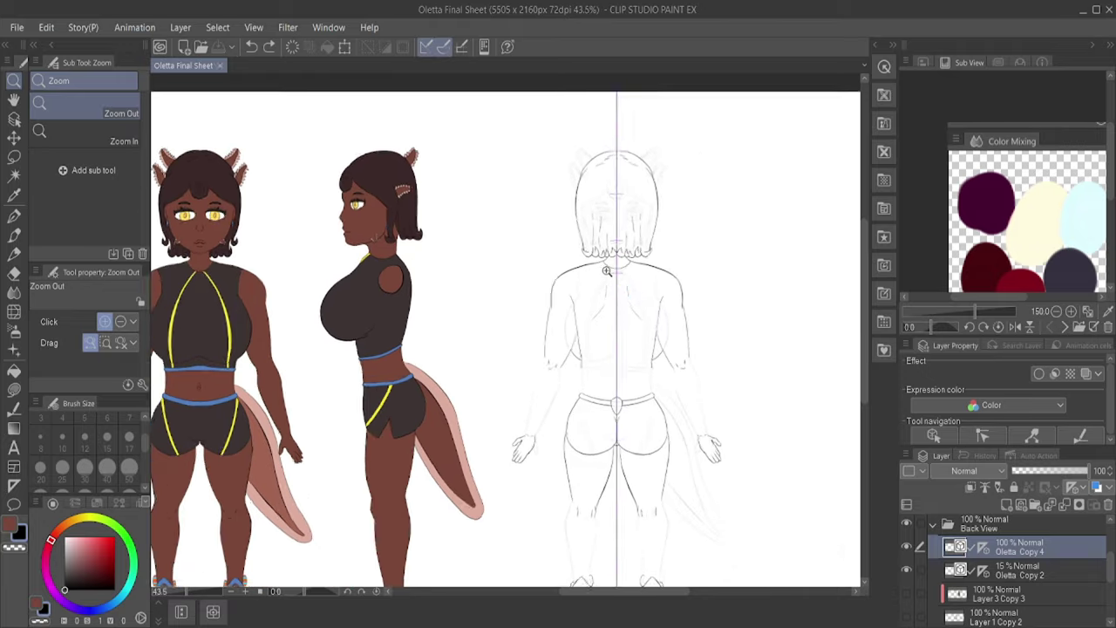
scroll(538, 272, down, 3)
scroll(628, 271, up, 1)
scroll(628, 271, up, 6)
Step: Draw the top's mirrored armhole seams curving from the shoulders down to the armpits with the thin lines pen
key(p)
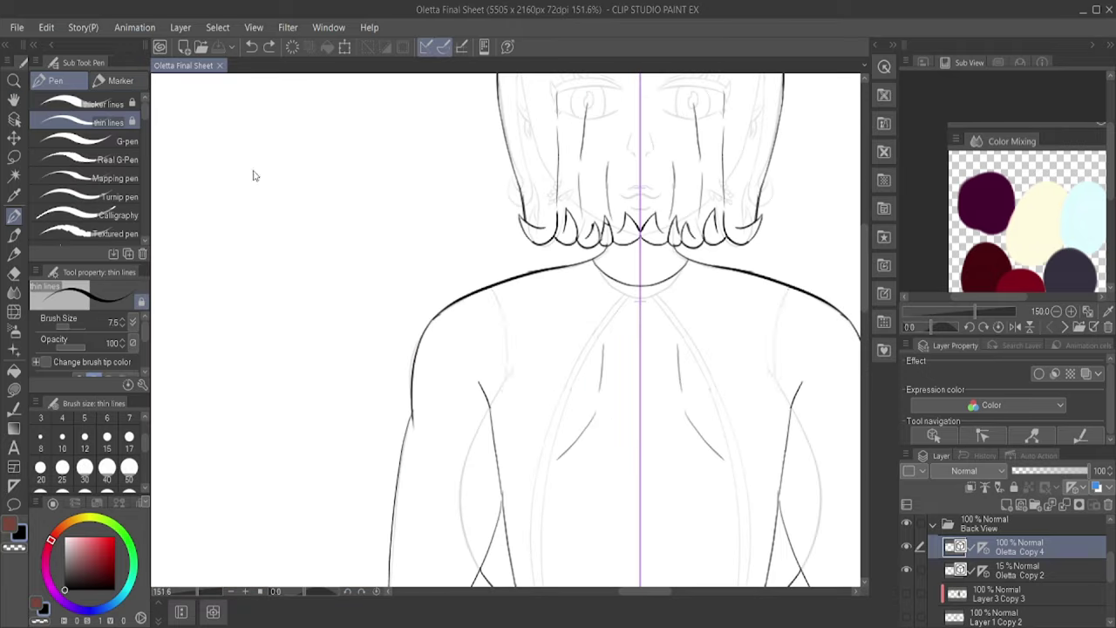
key(ctrl+z)
key(ctrl+y)
key(ctrl+z)
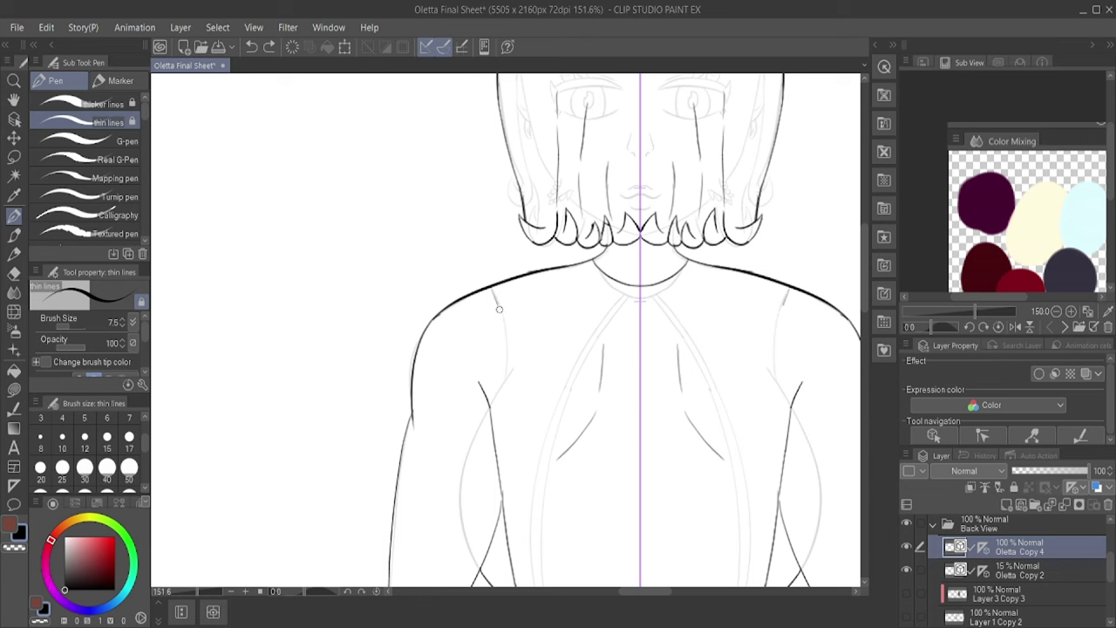
drag(491, 289, 490, 407)
Step: Raise the Oletta Copy 2 guide layer's opacity to 46% and erase its face and front hair lines, keeping the frilled head fins
alt+click(535, 296)
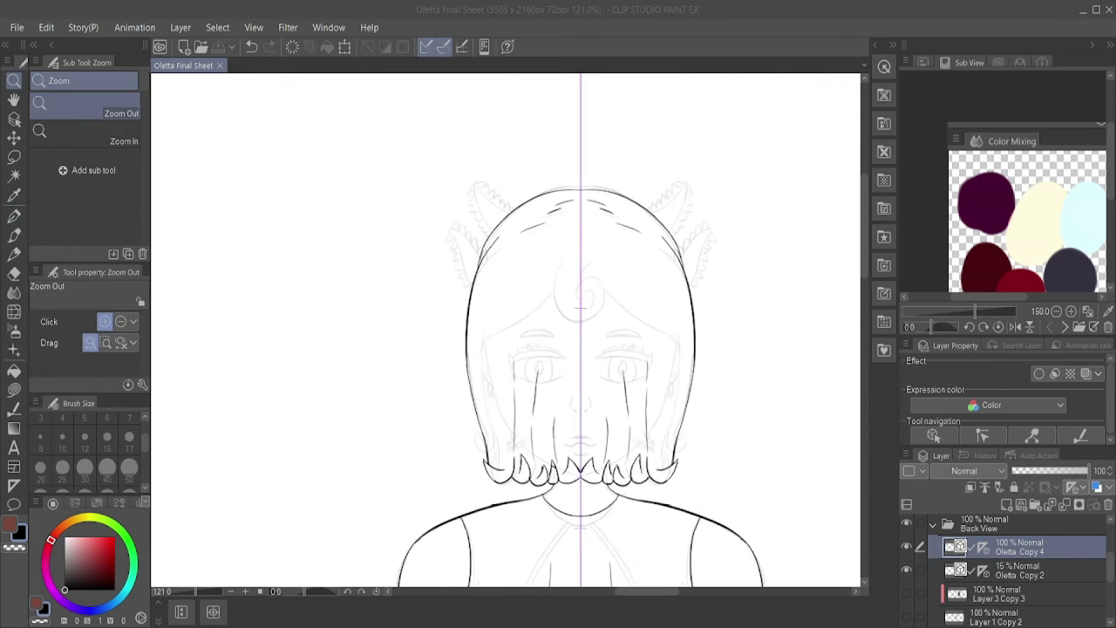
scroll(305, 131, down, 5)
scroll(305, 131, up, 3)
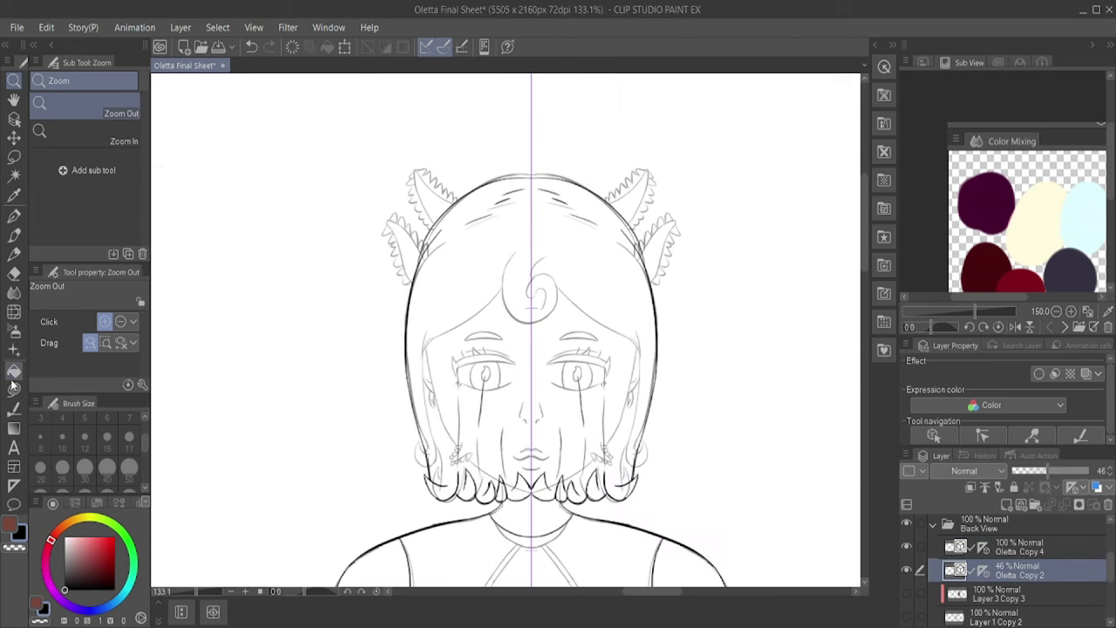
key(e)
mouse_move(502, 314)
mouse_down()
mouse_move(551, 375)
mouse_move(622, 411)
mouse_move(566, 463)
mouse_move(493, 478)
mouse_up()
mouse_move(450, 232)
mouse_down()
mouse_move(514, 196)
mouse_move(628, 226)
mouse_move(645, 252)
mouse_up()
scroll(476, 271, up, 4)
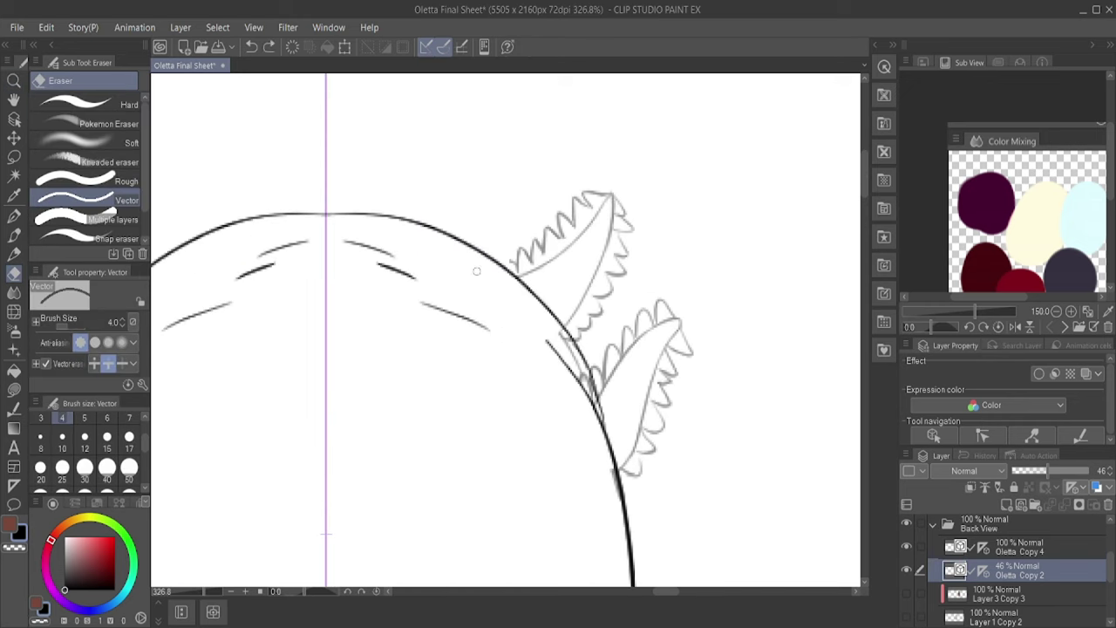
Step: Examine the back view's line art up close around the head fins and the hair ends at the neck
click(13, 217)
scroll(867, 446, up, 3)
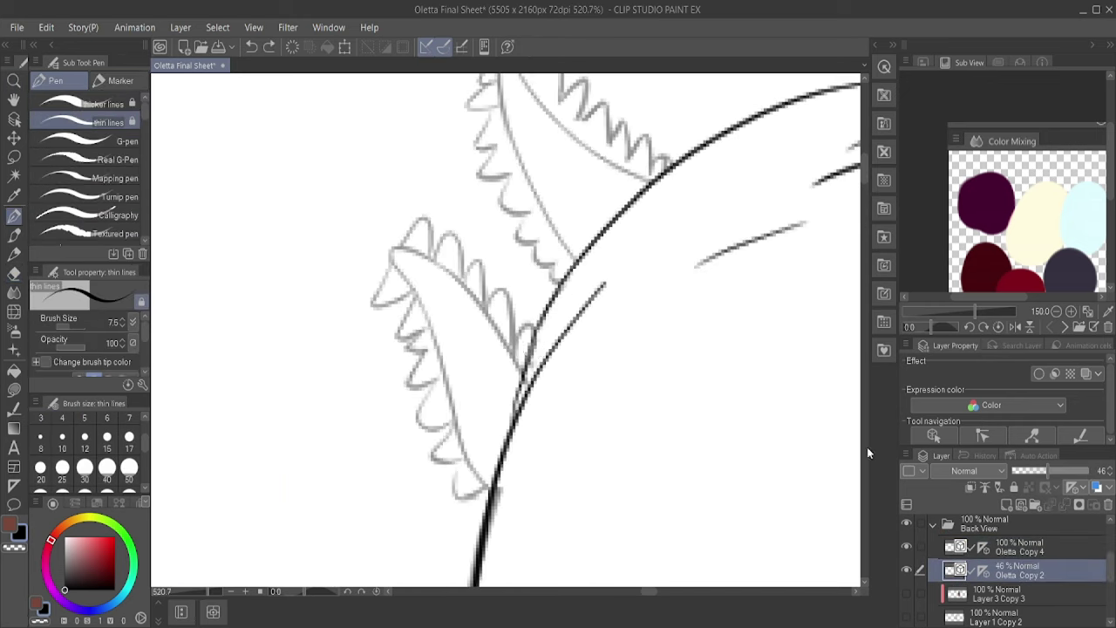
click(1012, 546)
click(13, 80)
key(ctrl+0)
scroll(573, 406, up, 3)
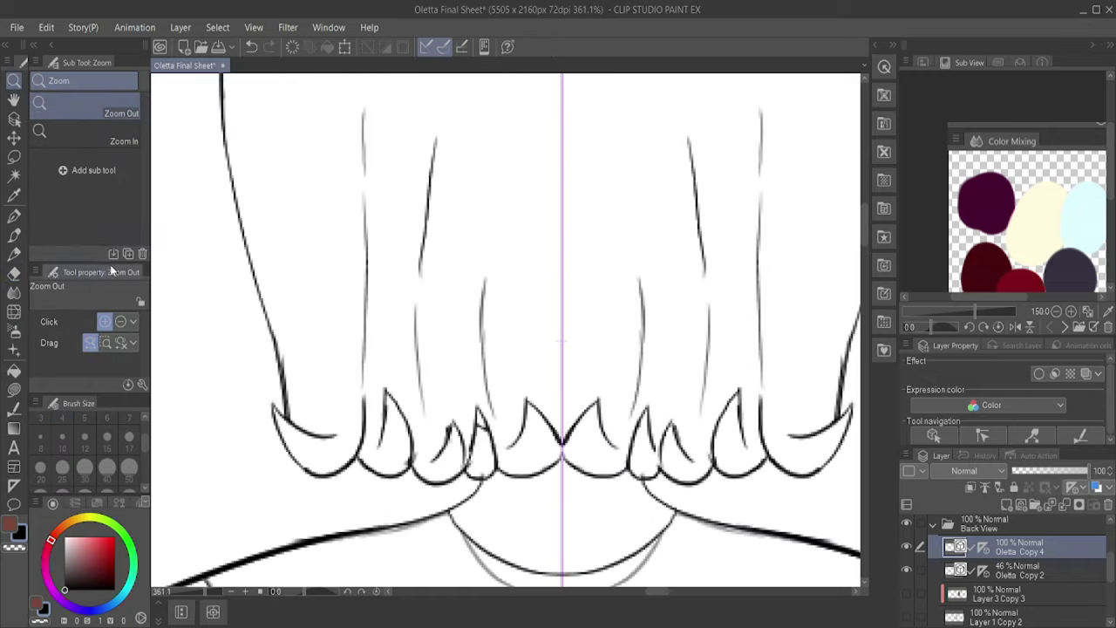
key(e)
scroll(506, 332, down, 5)
Step: Erase the front top's neckline, strap lines and part of the under-bust seam from the Oletta Copy 2 guide layer with the vector eraser
click(1011, 571)
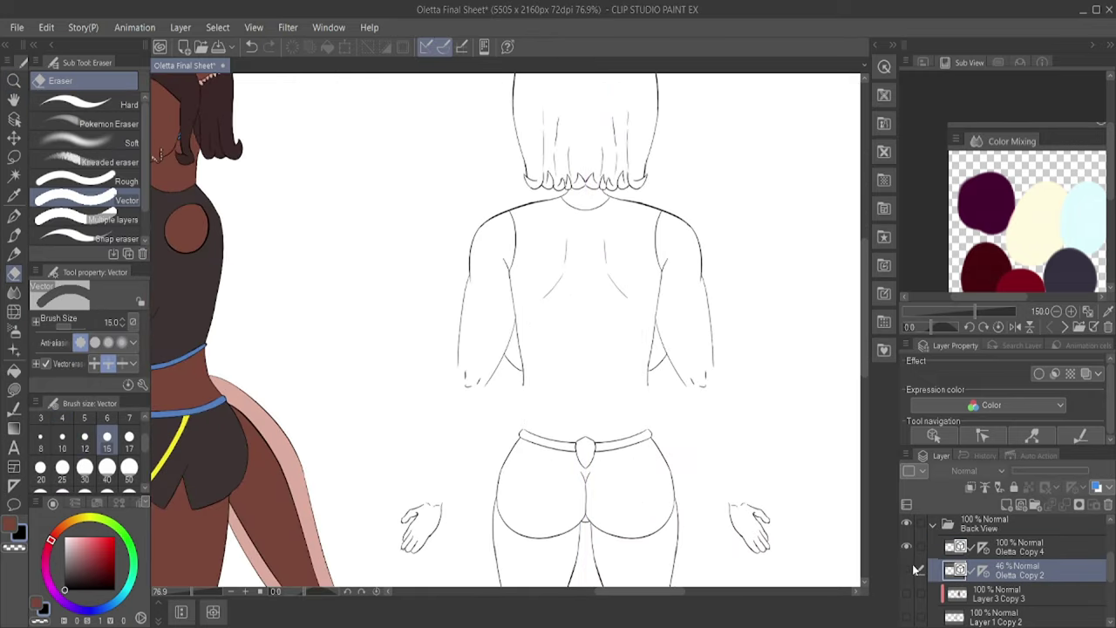
click(908, 570)
scroll(713, 333, up, 4)
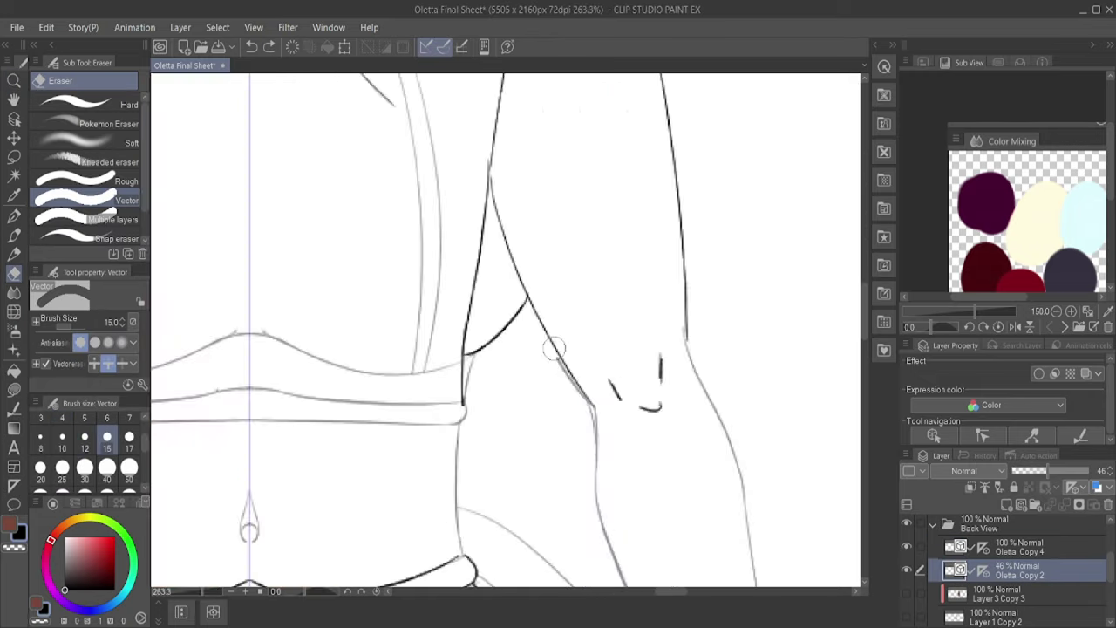
scroll(639, 262, down, 3)
drag(522, 195, 510, 355)
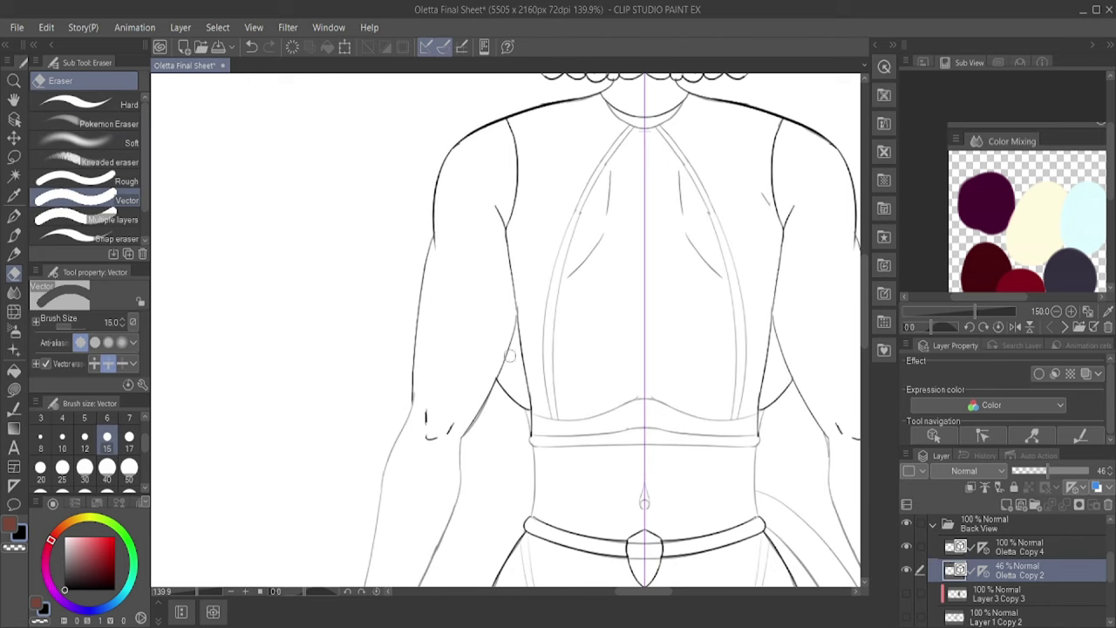
mouse_move(549, 406)
mouse_down()
mouse_move(633, 115)
mouse_move(732, 406)
mouse_up()
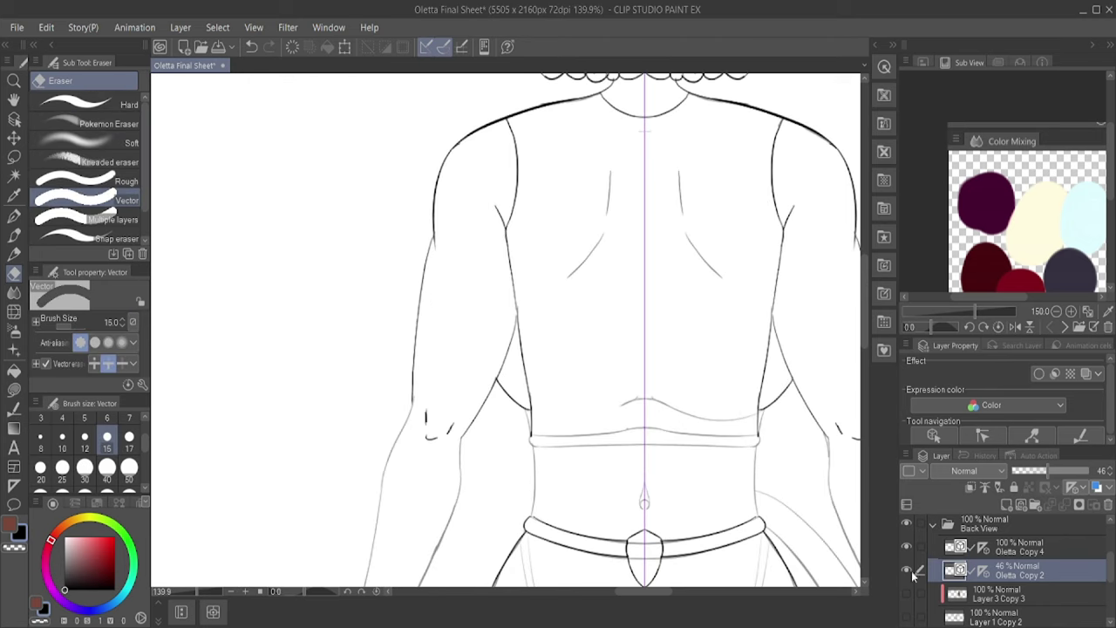
Step: Erase the leftover sketch lines above the waistband, at the knees and below the heels on the Oletta Copy 2 layer
scroll(765, 425, down, 4)
scroll(658, 363, up, 3)
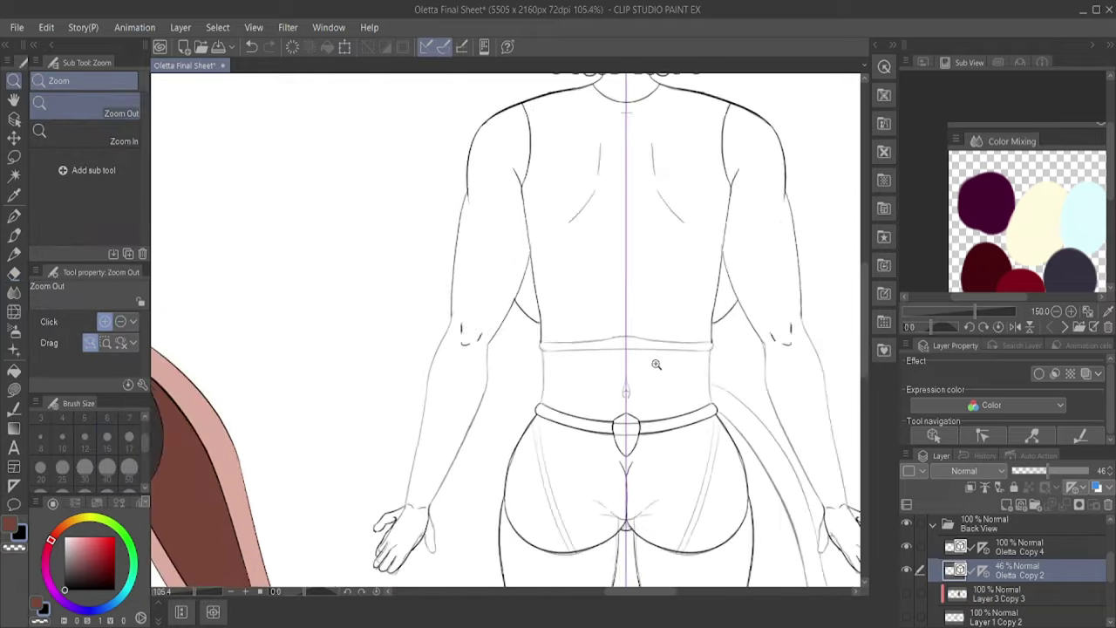
scroll(602, 326, down, 3)
scroll(453, 171, up, 3)
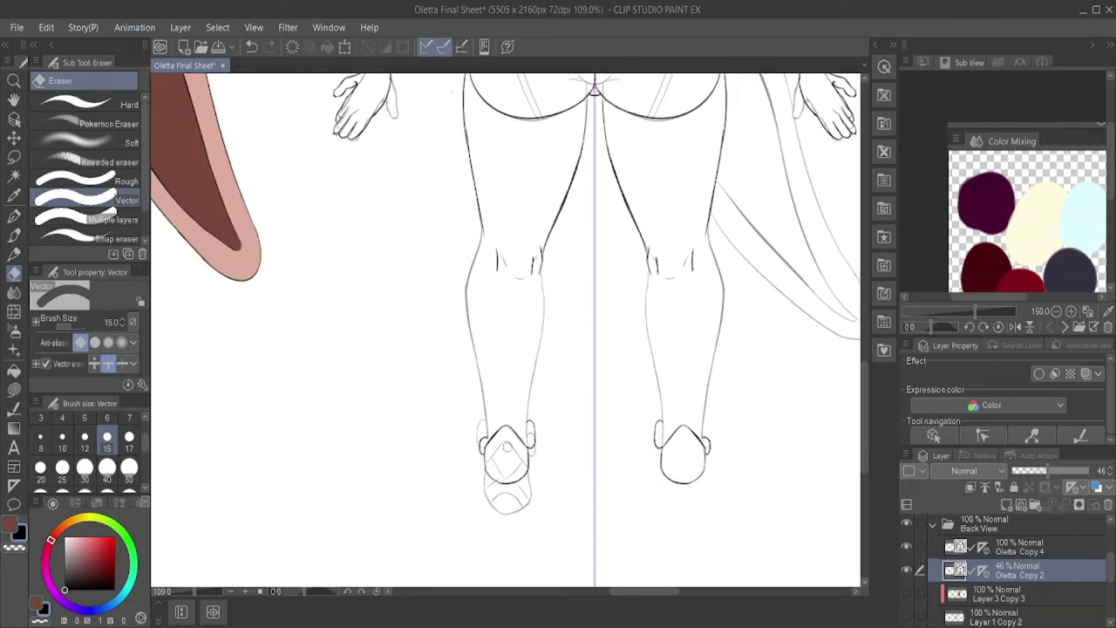
scroll(695, 268, up, 3)
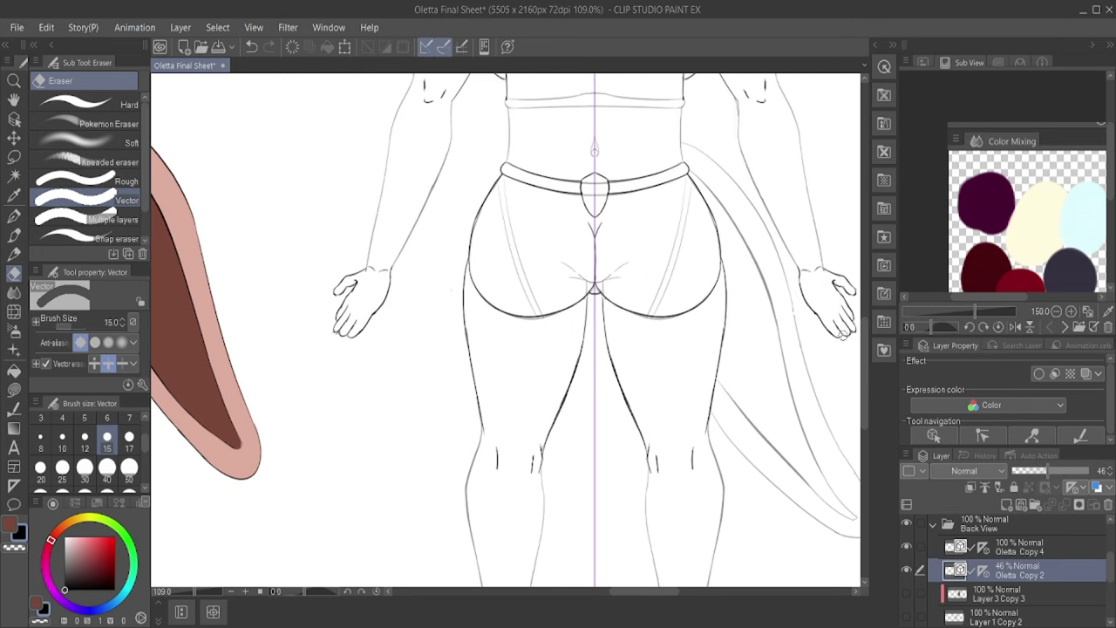
scroll(337, 334, down, 3)
scroll(645, 384, up, 3)
scroll(611, 353, up, 1)
scroll(611, 353, down, 1)
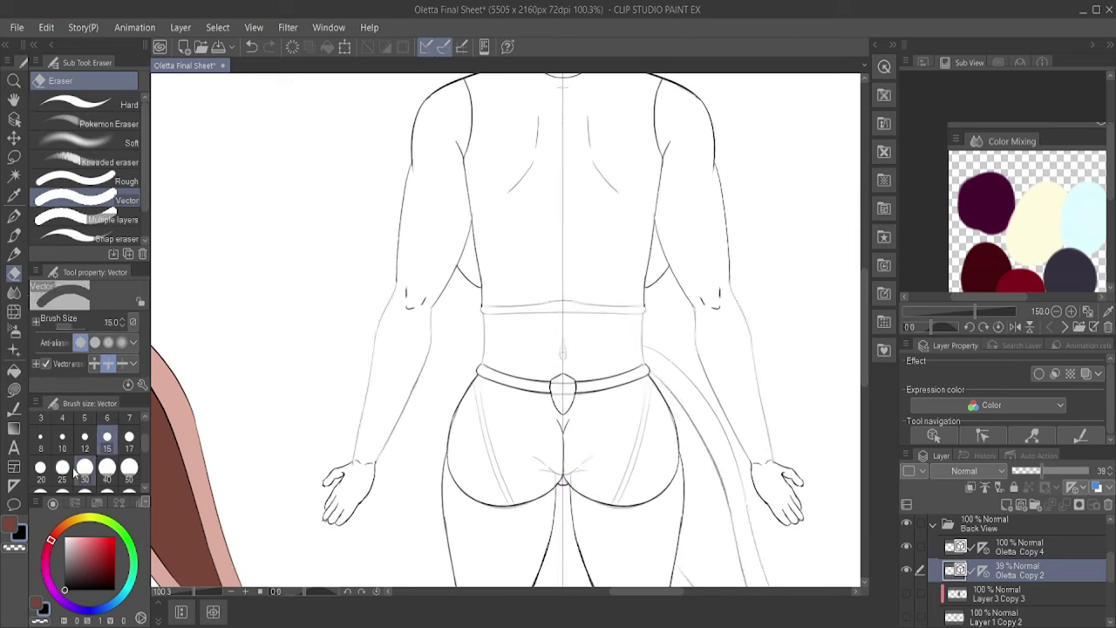
Step: Erase the shorts' side trim lines with the vector eraser at size 25 and set the Oletta Copy 2 layer's opacity to 100%
click(63, 468)
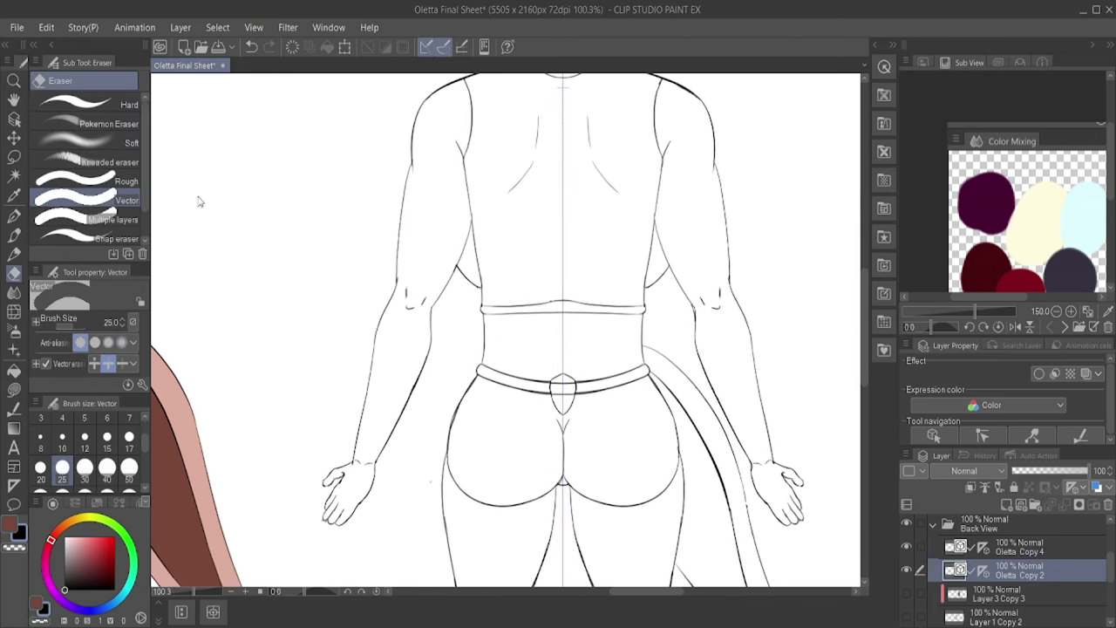
scroll(573, 331, up, 5)
key(/)
click(608, 298)
scroll(608, 297, down, 1)
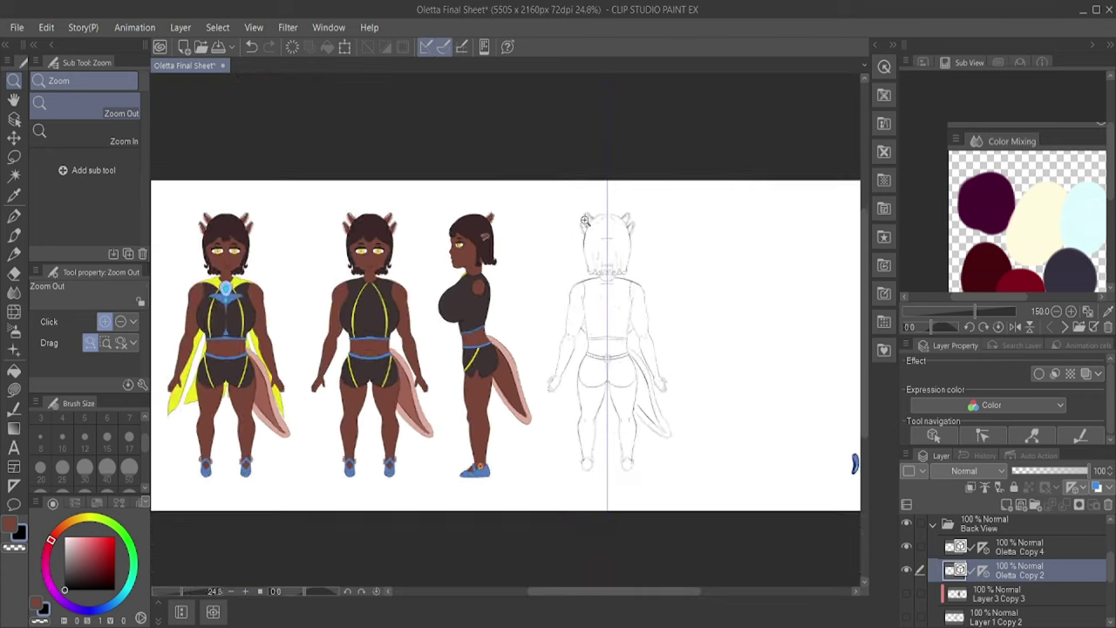
Step: Transform the Back View group so the back-view figure lines up with the other figures on the sheet
scroll(609, 297, up, 1)
ctrl+shift+click(643, 324)
key(ctrl+t)
mouse_move(643, 324)
mouse_down()
mouse_move(480, 332)
mouse_move(543, 299)
mouse_move(653, 306)
mouse_up()
key(ctrl+z)
key(ctrl+y)
key(Return)
scroll(636, 207, up, 1)
scroll(635, 206, up, 5)
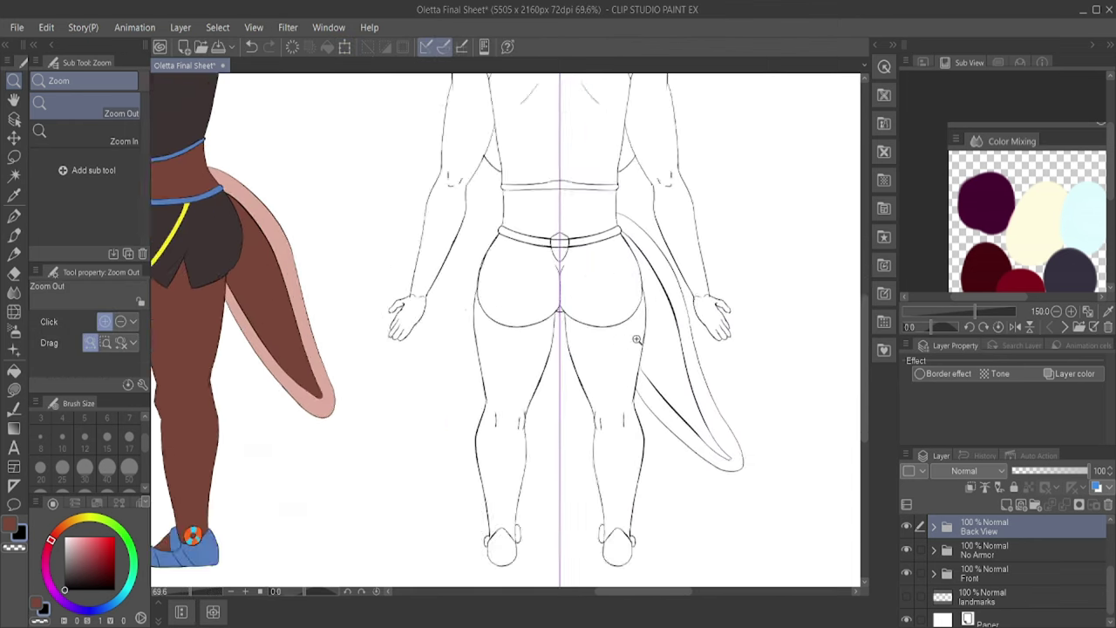
Step: Make the Oletta Copy 4 line-art layer in the Back View group the active layer
scroll(626, 255, up, 3)
scroll(626, 256, up, 4)
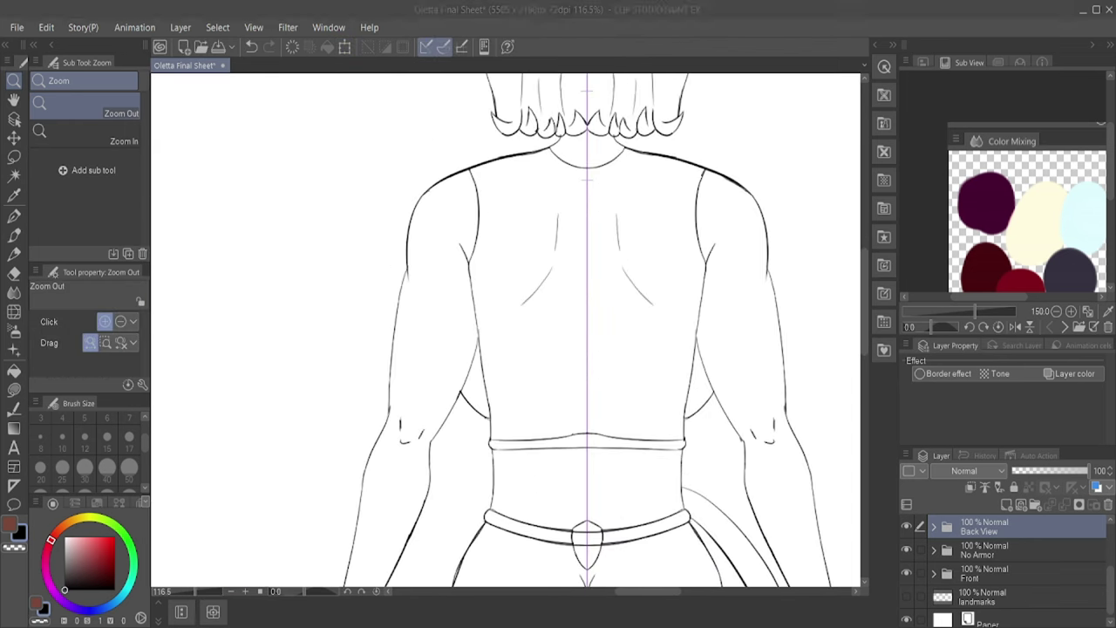
key(e)
ctrl+shift+click(795, 411)
key(/)
scroll(598, 292, down, 10)
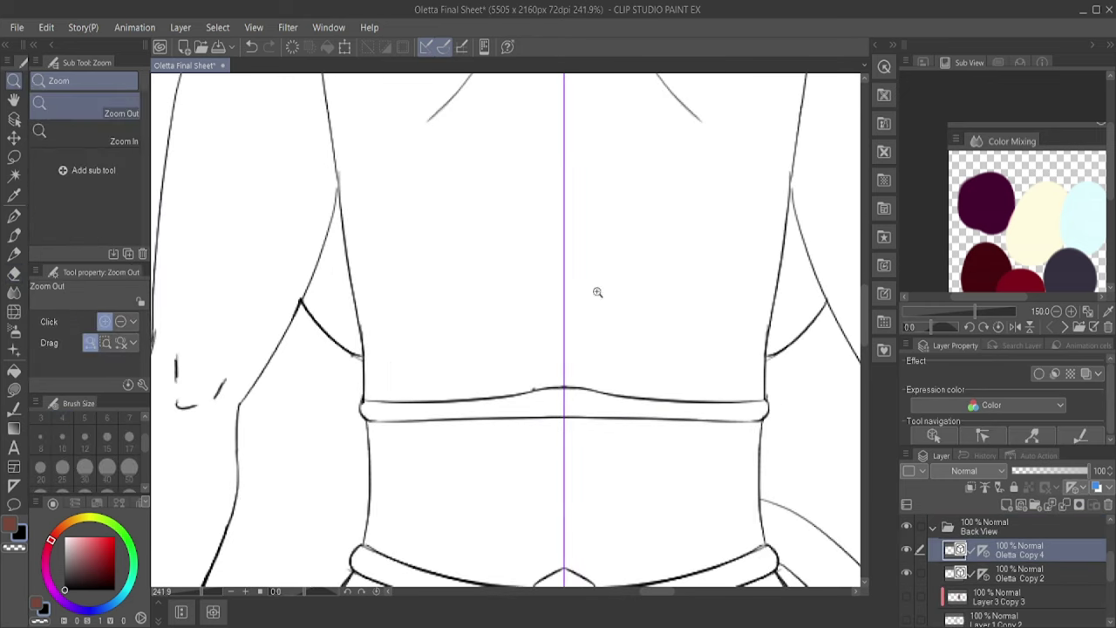
Step: Merge the Oletta Copy 4 and Oletta Copy 2 line-art layers into one
scroll(563, 361, up, 11)
scroll(595, 360, down, 6)
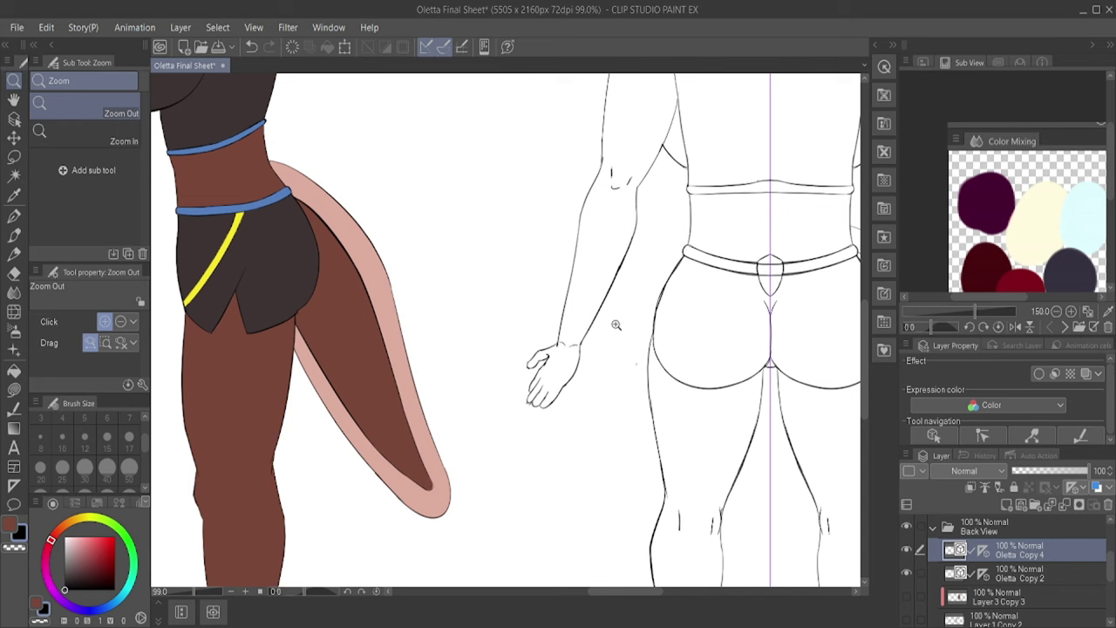
scroll(615, 325, down, 4)
scroll(636, 279, up, 11)
key(m)
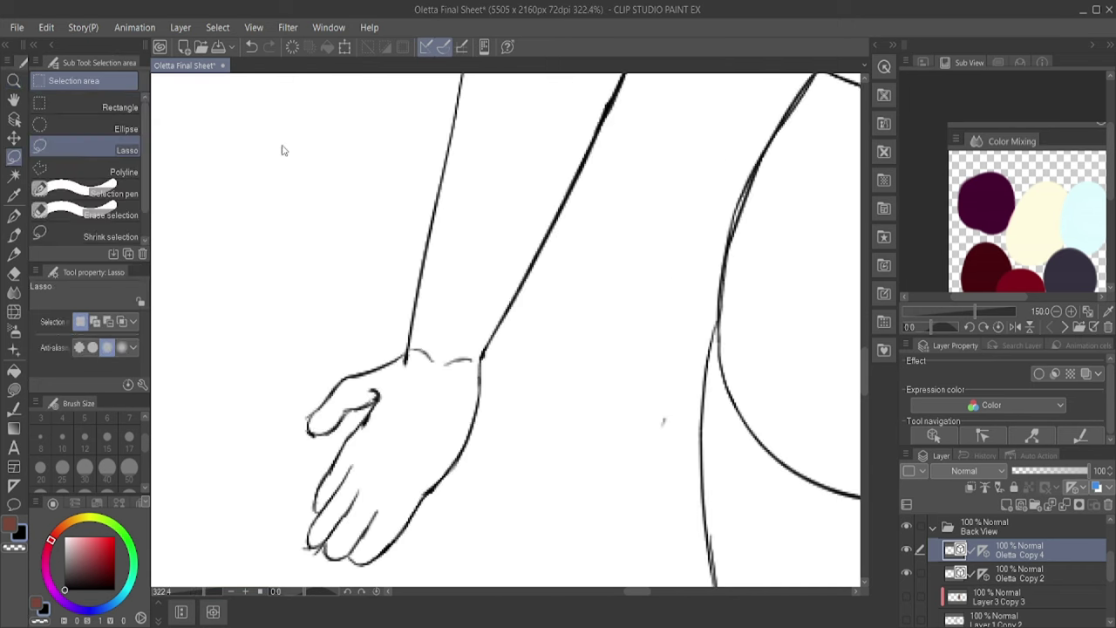
drag(406, 353, 410, 348)
key(e)
key(m)
click(907, 549)
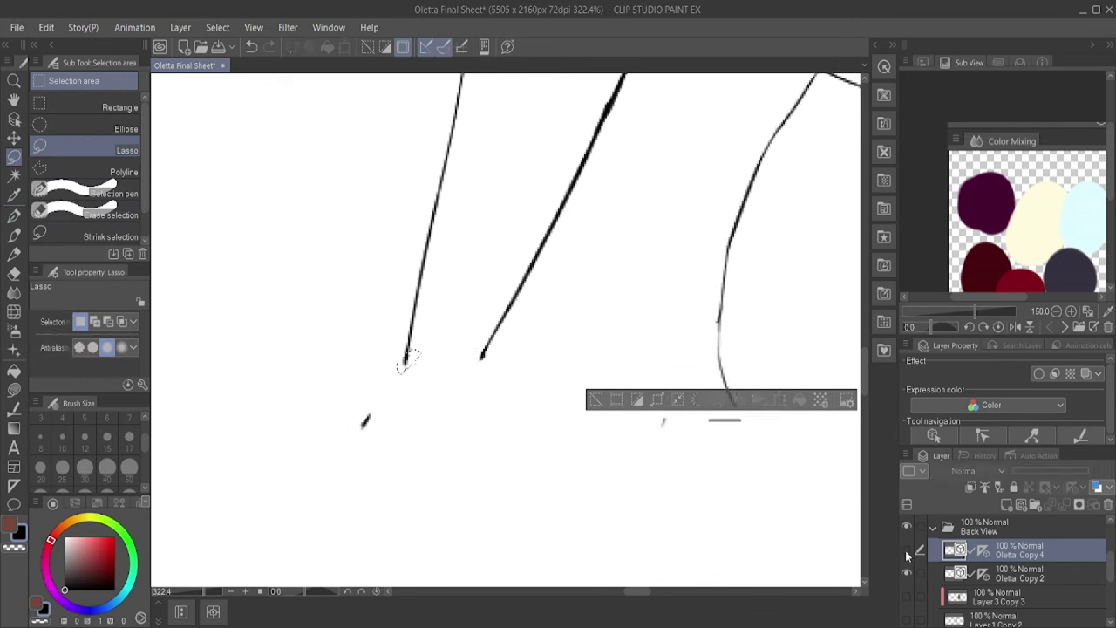
click(906, 550)
click(1049, 504)
key(ctrl+d)
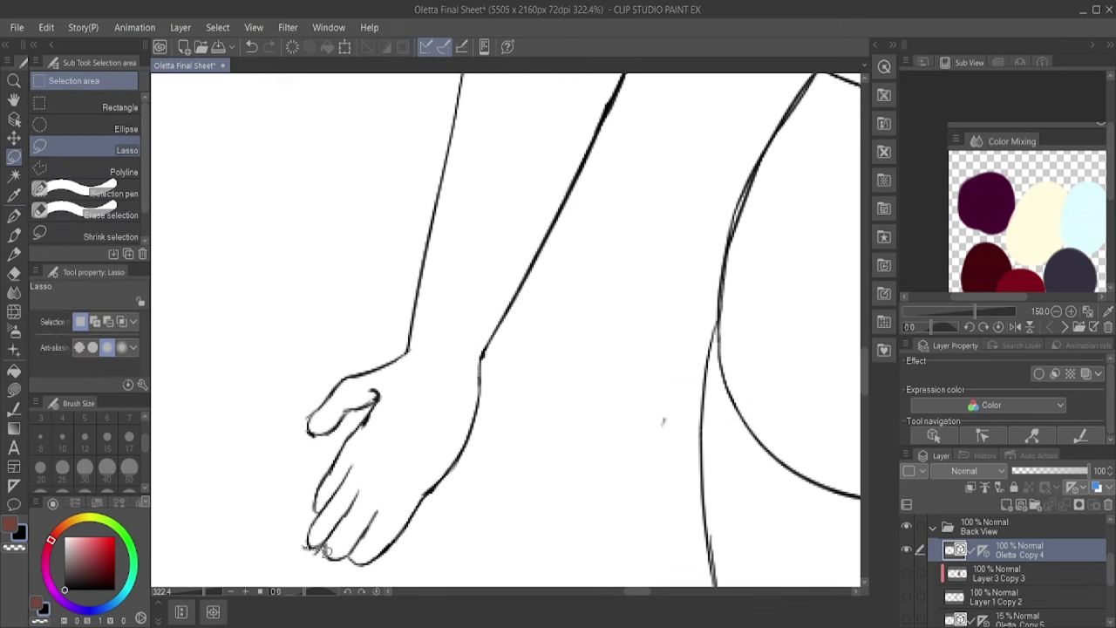
Step: Clean up the line ends at the wrist and draw finger-base marks and palm creases on the hand with the thin lines pen
key(p)
key(e)
drag(406, 354, 366, 368)
key(p)
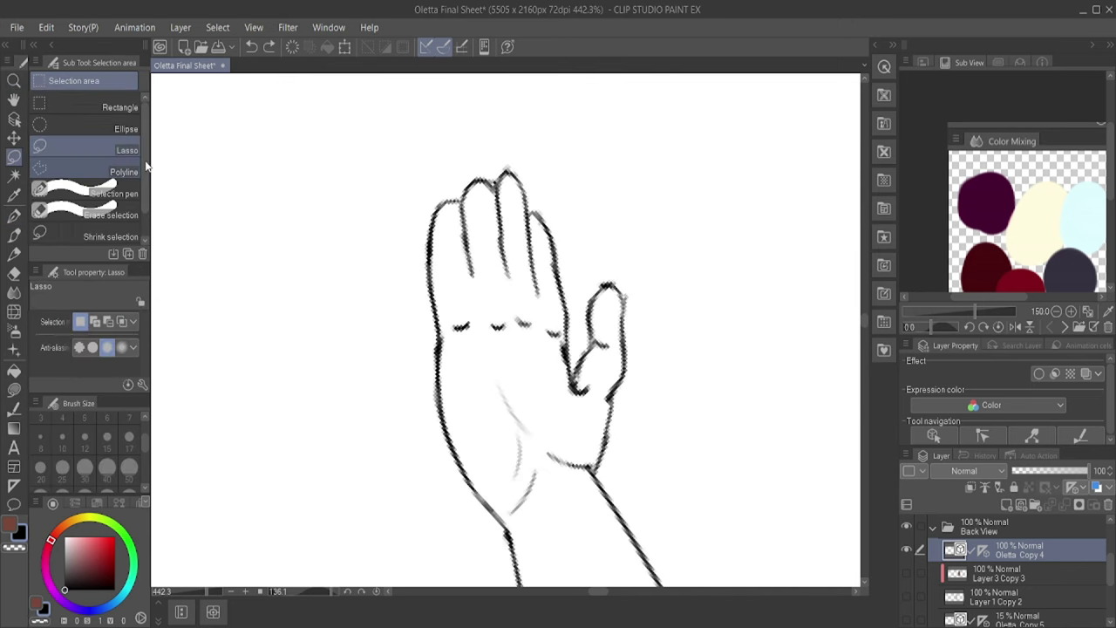
Step: Delete the crease lines in the middle of the palm and draw a new curved crease beside the thumb
drag(499, 384, 504, 389)
key(Delete)
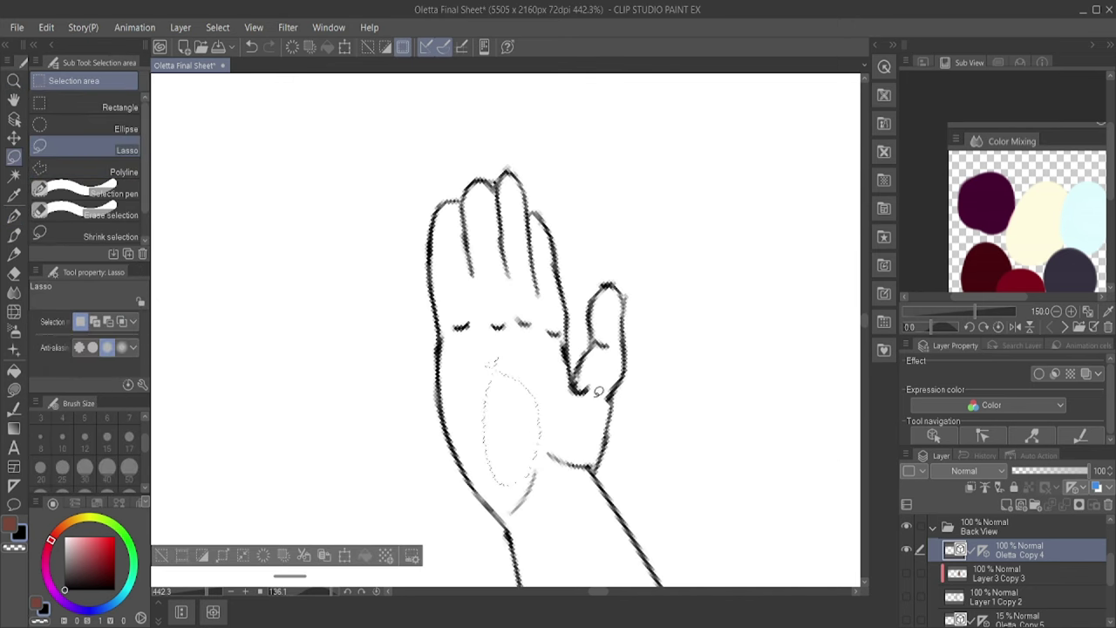
key(ctrl+d)
key(p)
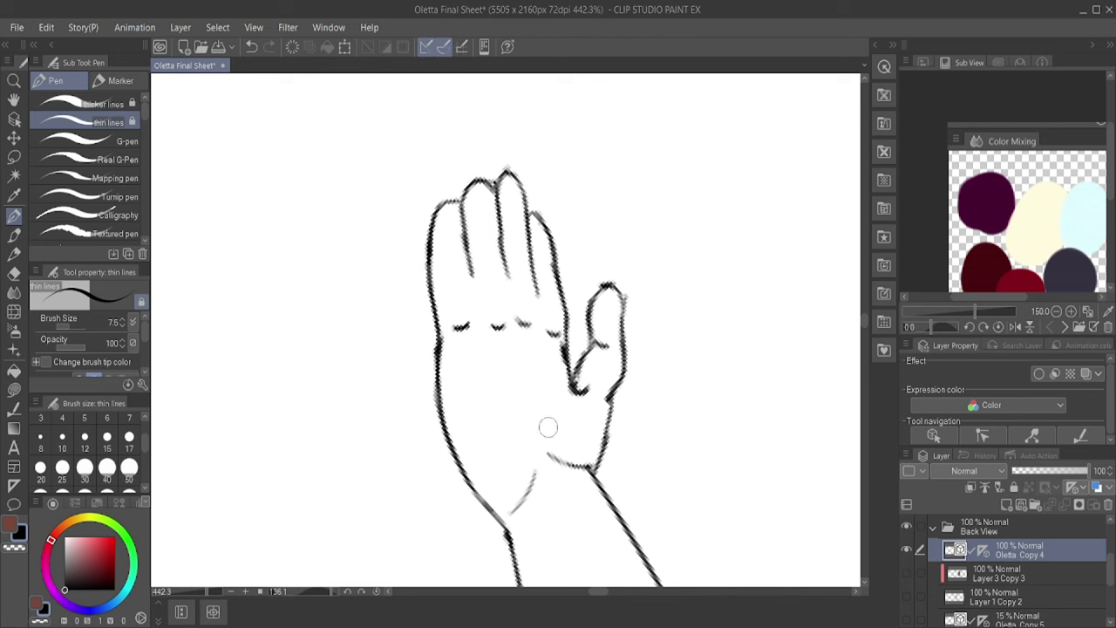
drag(527, 427, 527, 387)
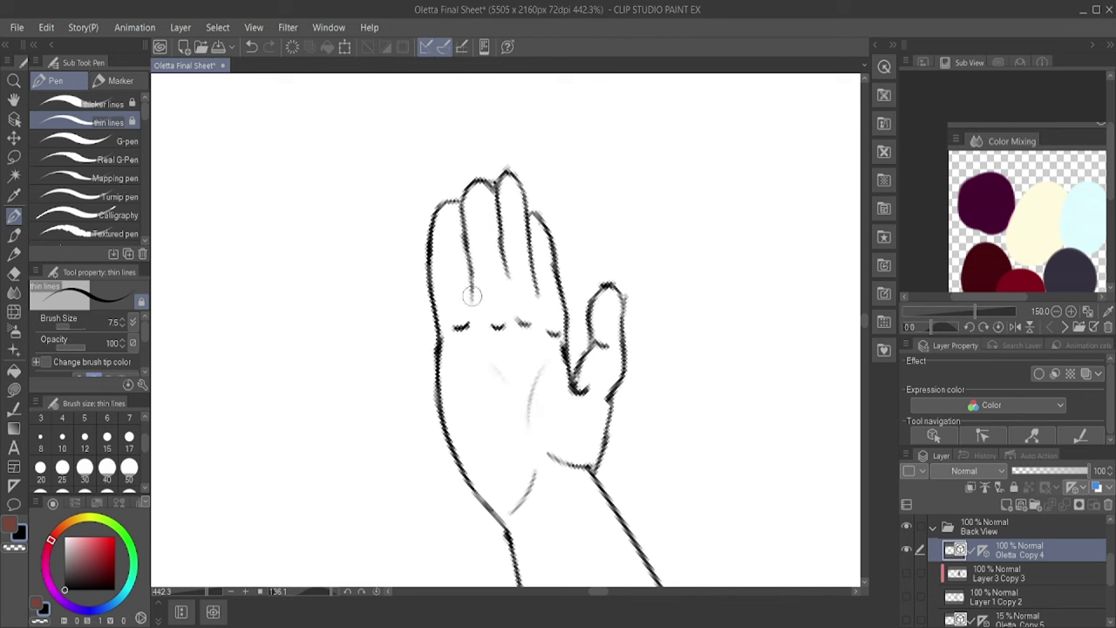
Step: Remove the heavy outer outline of the little finger and palm edge and redraw it as a thinner line
key(m)
drag(445, 199, 436, 331)
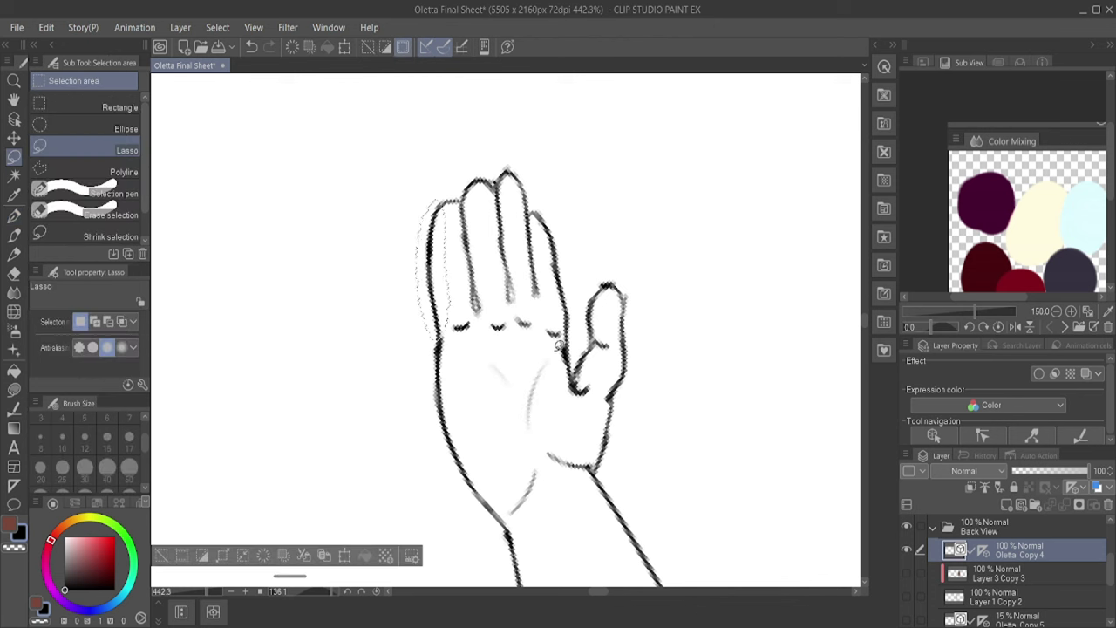
mouse_move(502, 523)
mouse_down()
mouse_move(407, 419)
mouse_move(441, 196)
mouse_move(436, 310)
mouse_move(479, 497)
mouse_move(506, 523)
mouse_up()
key(Delete)
key(ctrl+d)
key(p)
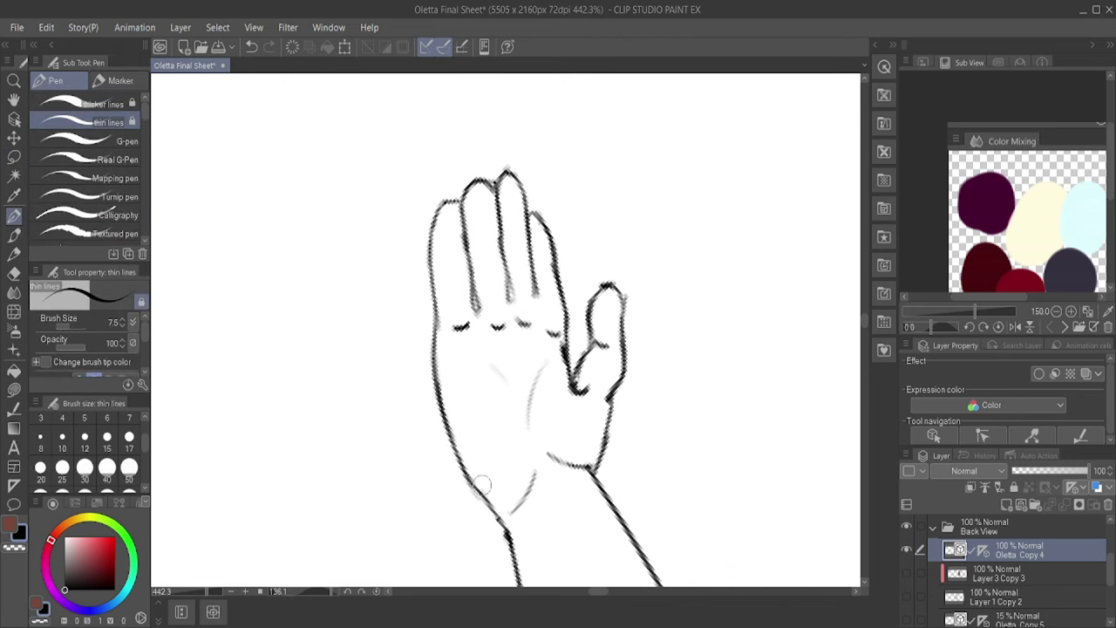
key(ctrl+z)
drag(434, 374, 504, 527)
Step: Delete the back-view figure's hands and draw new ones in a relaxed pose with the thin lines pen
scroll(556, 391, down, 10)
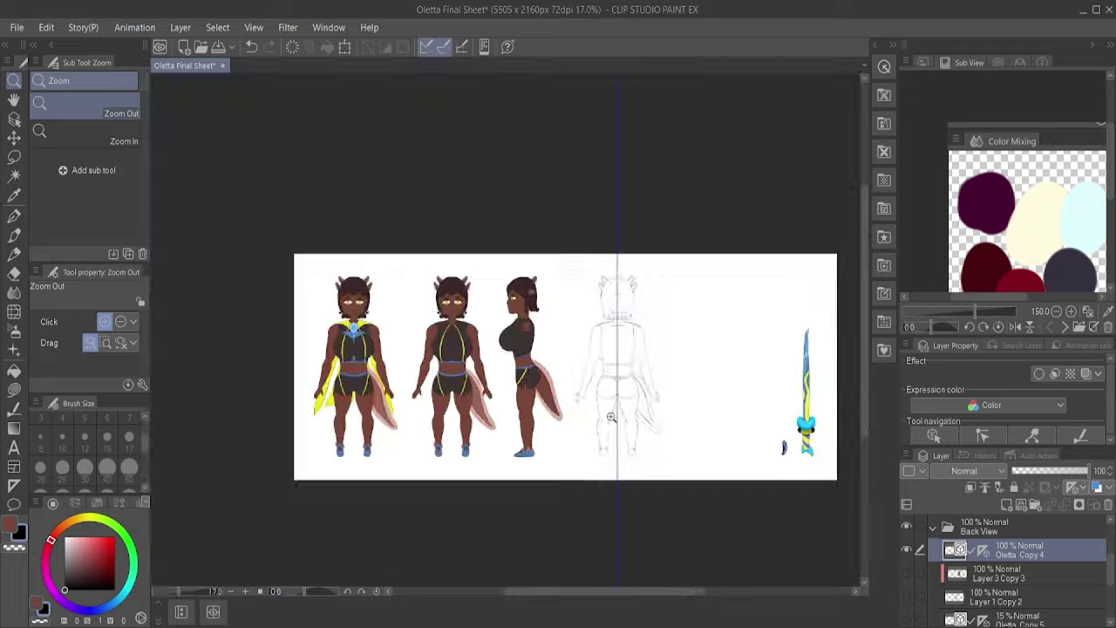
scroll(612, 415, up, 2)
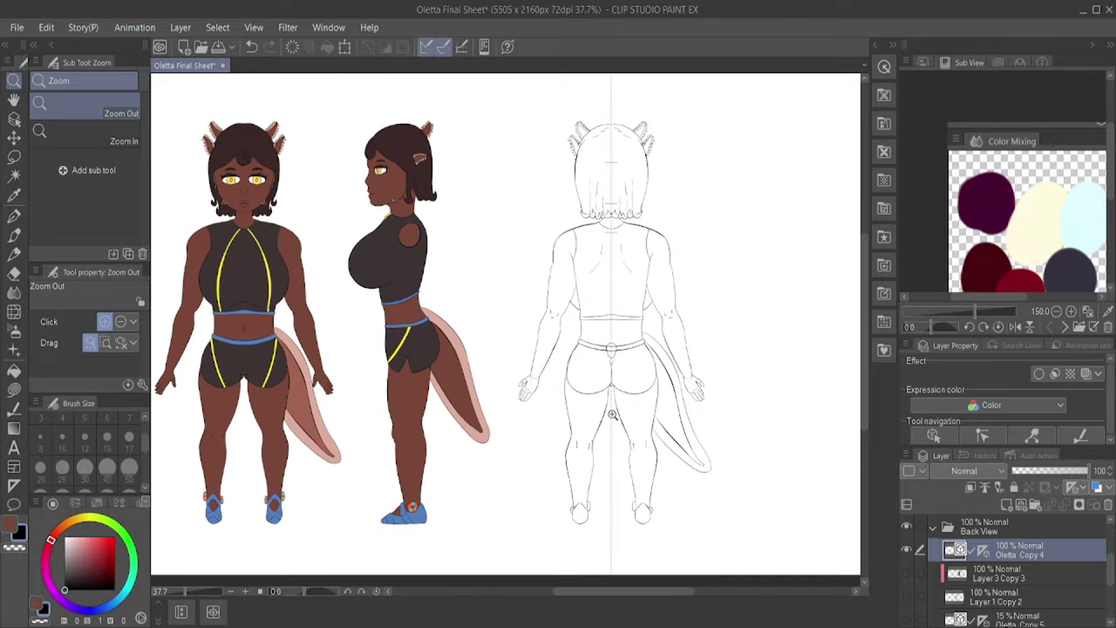
scroll(613, 415, down, 3)
scroll(523, 392, up, 10)
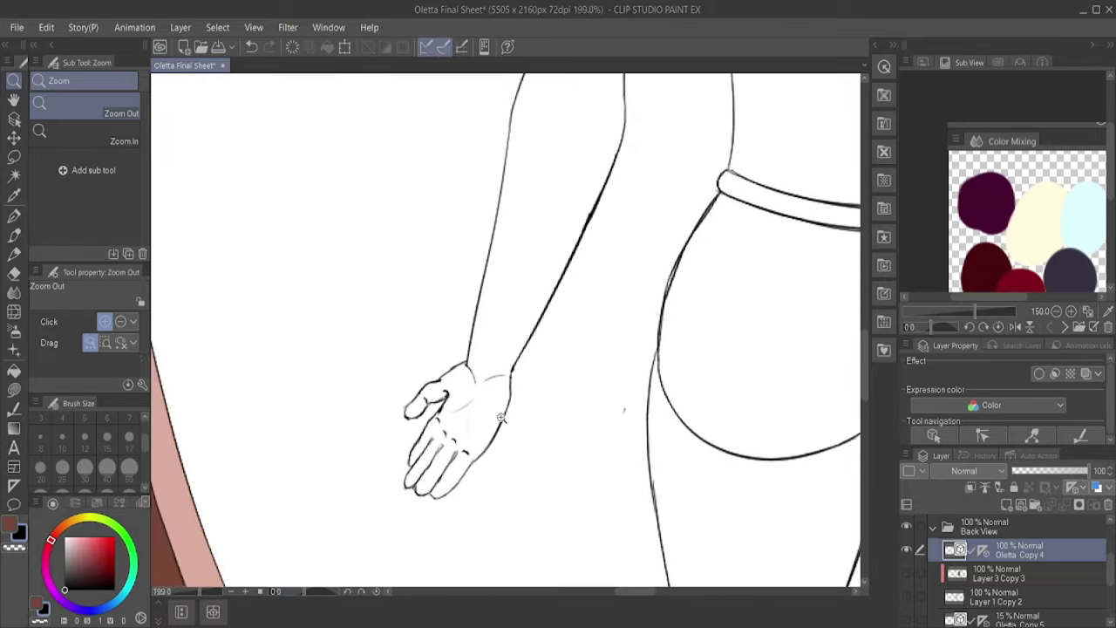
click(14, 155)
drag(514, 366, 510, 370)
key(Delete)
click(13, 216)
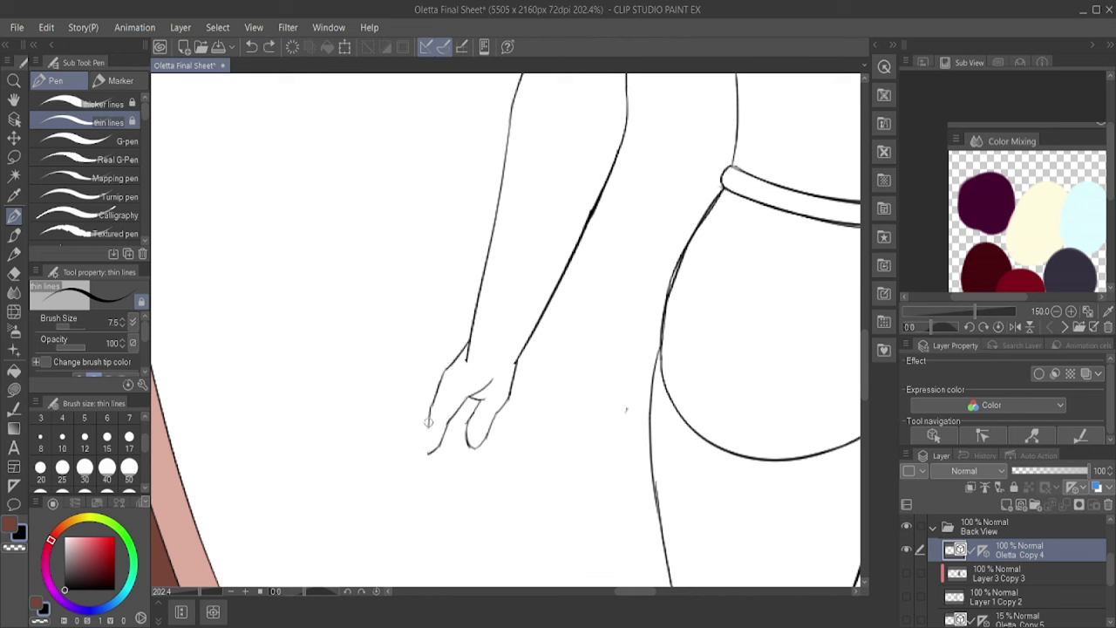
Step: Lasso the new thumb and adjust its placement against the palm with Transform
key(/)
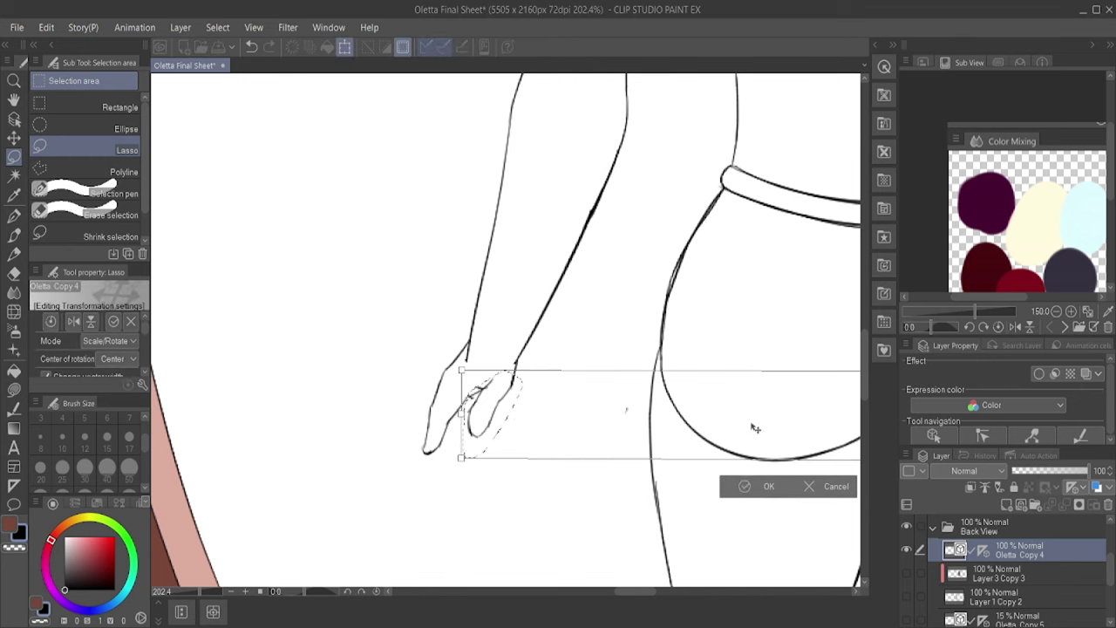
drag(752, 428, 697, 418)
key(p)
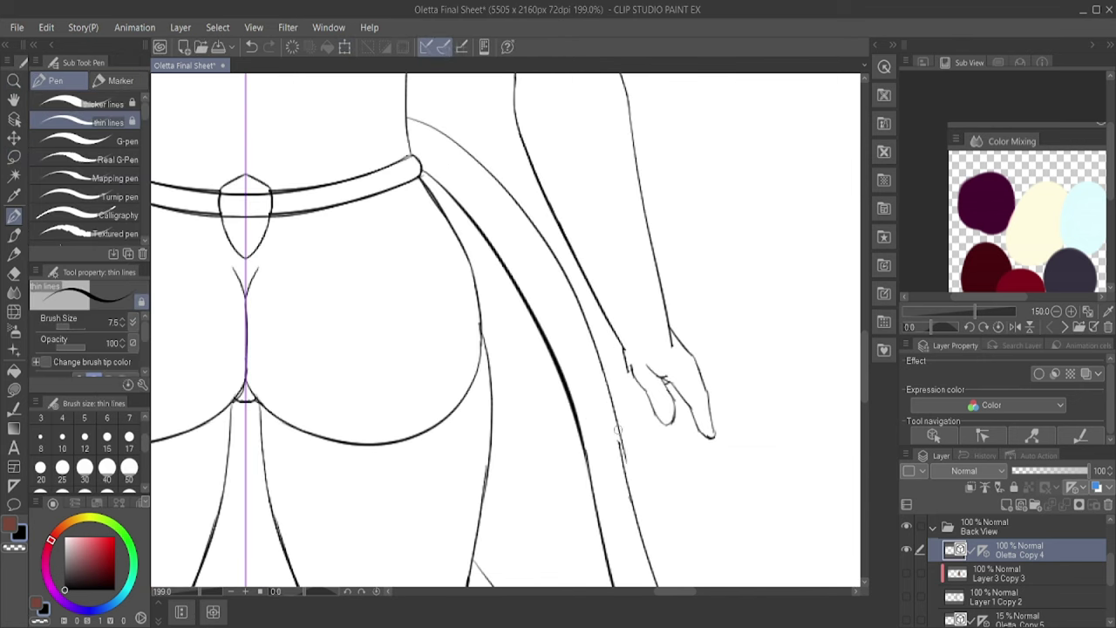
Step: Remove the thumb's inner edge, redraw it with the thin lines pen and add a fingertip contour along the outer finger
key(e)
scroll(494, 420, up, 3)
click(398, 443)
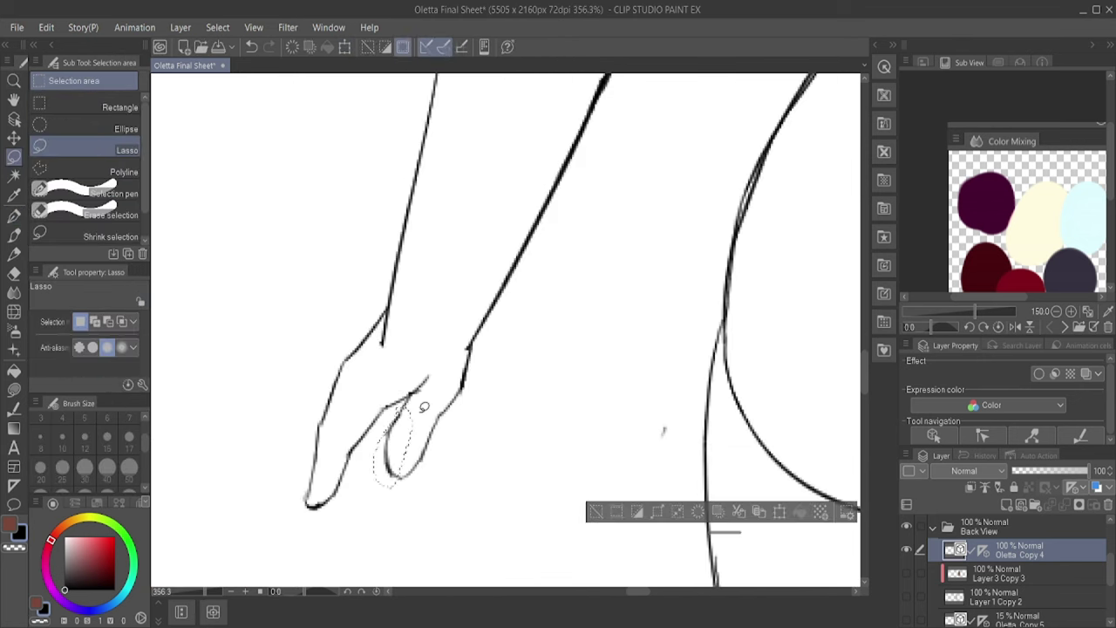
key(p)
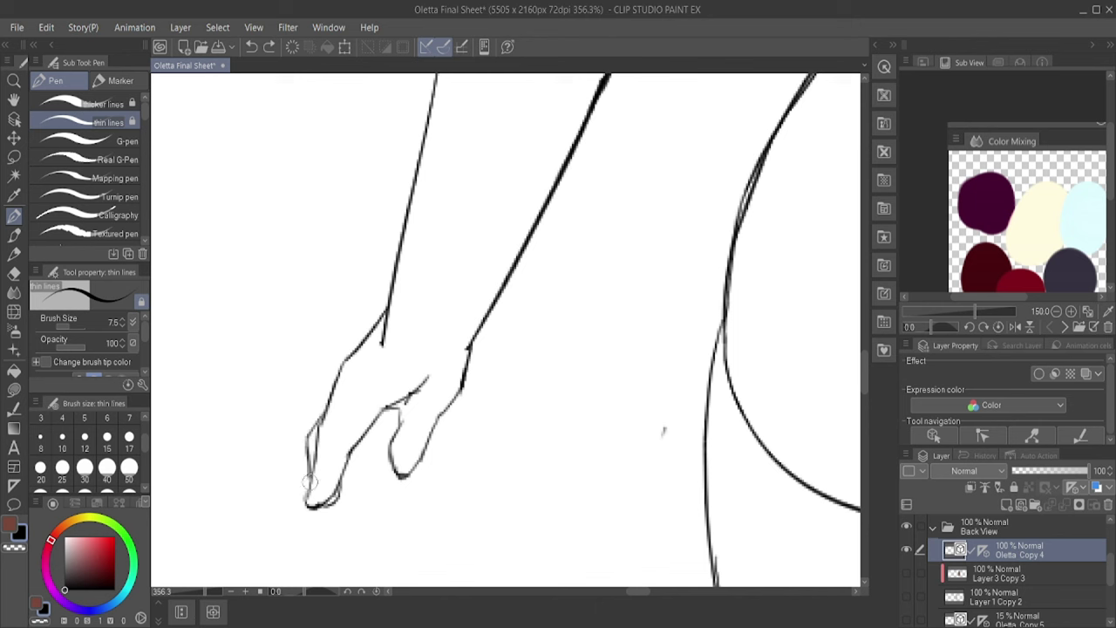
Step: Erase the overlapping line ends on both sides of the wrist, redraw the inner wrist contour and extend the thumb crease
key(e)
click(388, 334)
key(p)
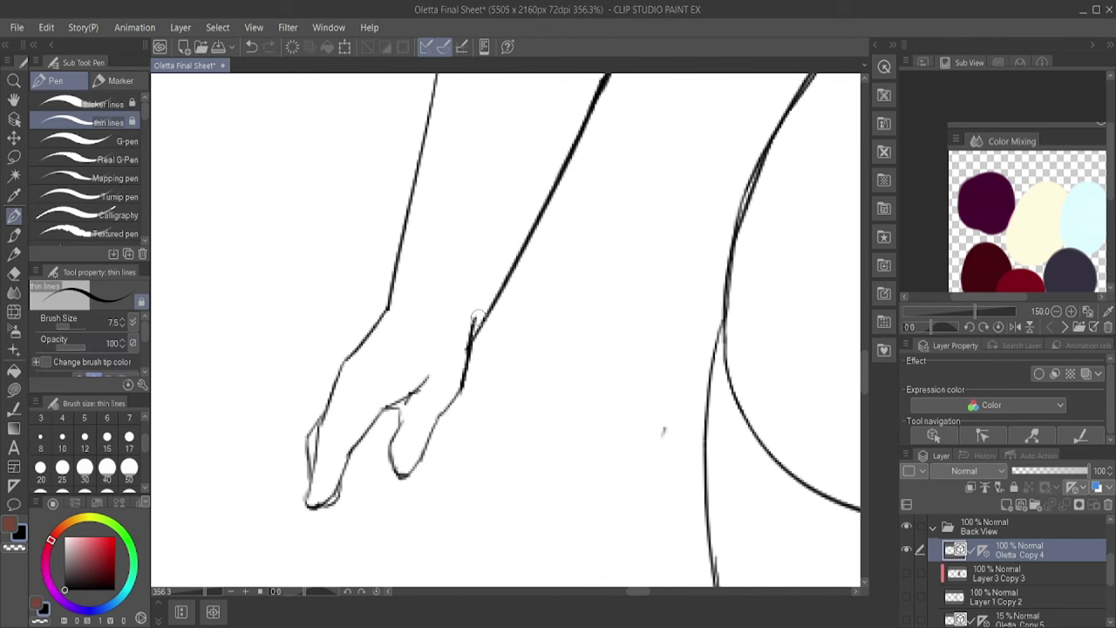
key(e)
click(486, 306)
key(p)
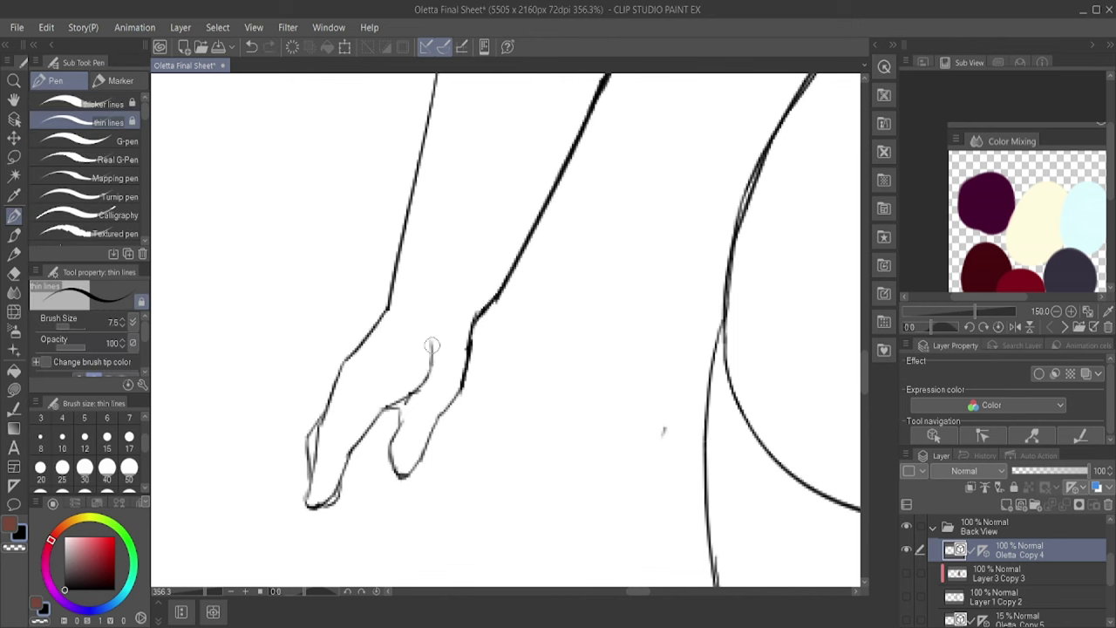
Step: Delete the Layer 3 Copy 3 layer and show the Layer 1 Copy 2 base layer
key(/)
scroll(498, 392, down, 10)
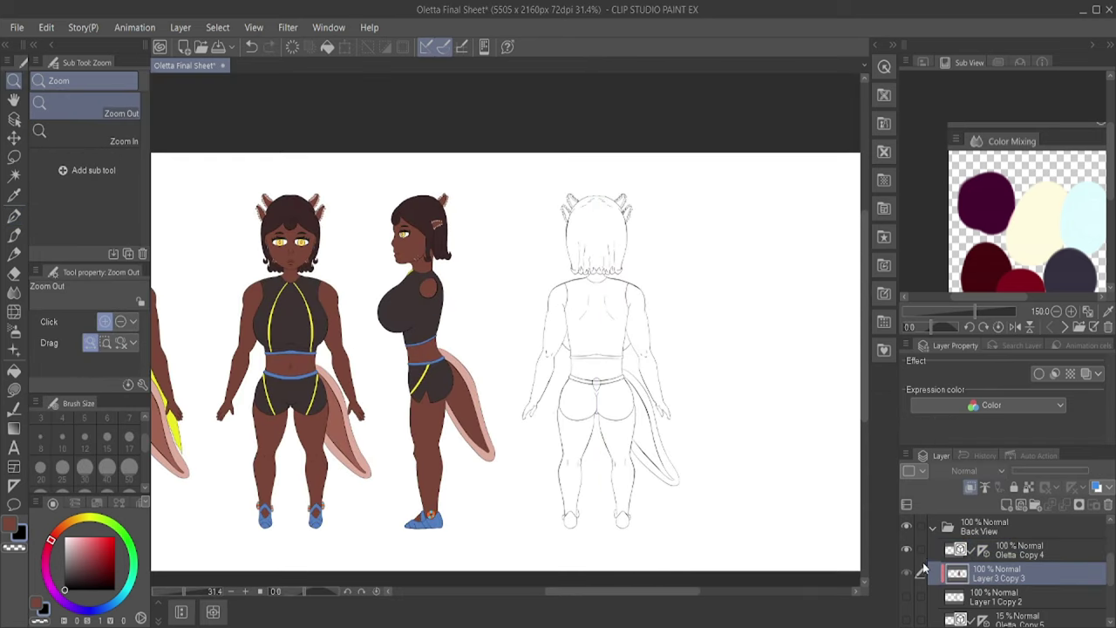
click(994, 596)
scroll(366, 389, up, 1)
key(ctrl+z)
Step: Fill the entire Layer 1 Copy 2 base layer with light grey
key(g)
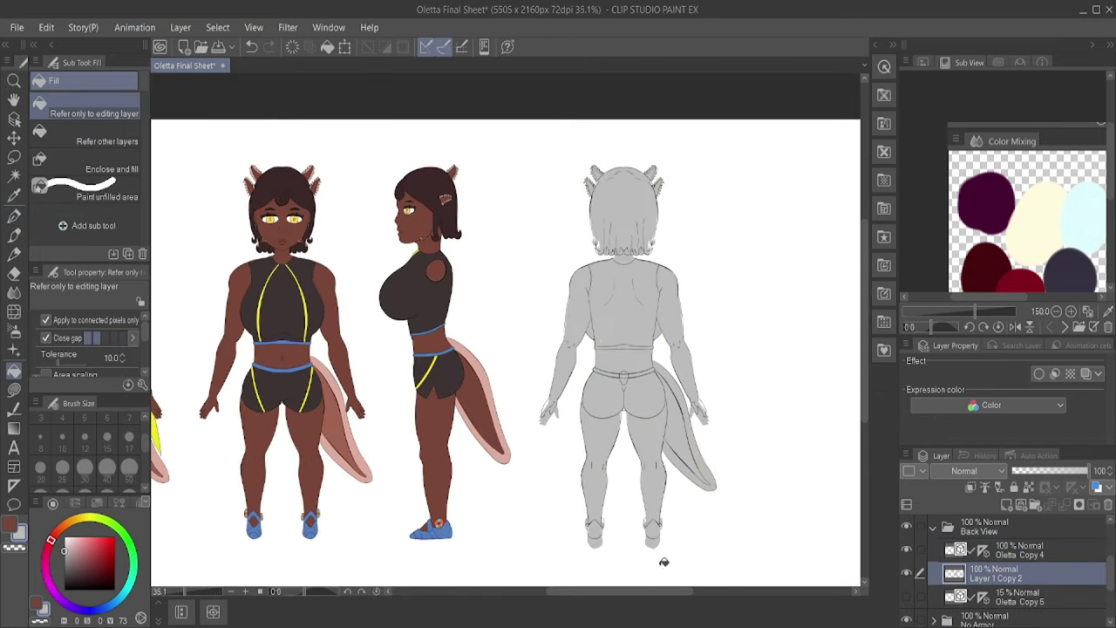
drag(664, 598, 646, 598)
click(723, 366)
key(b)
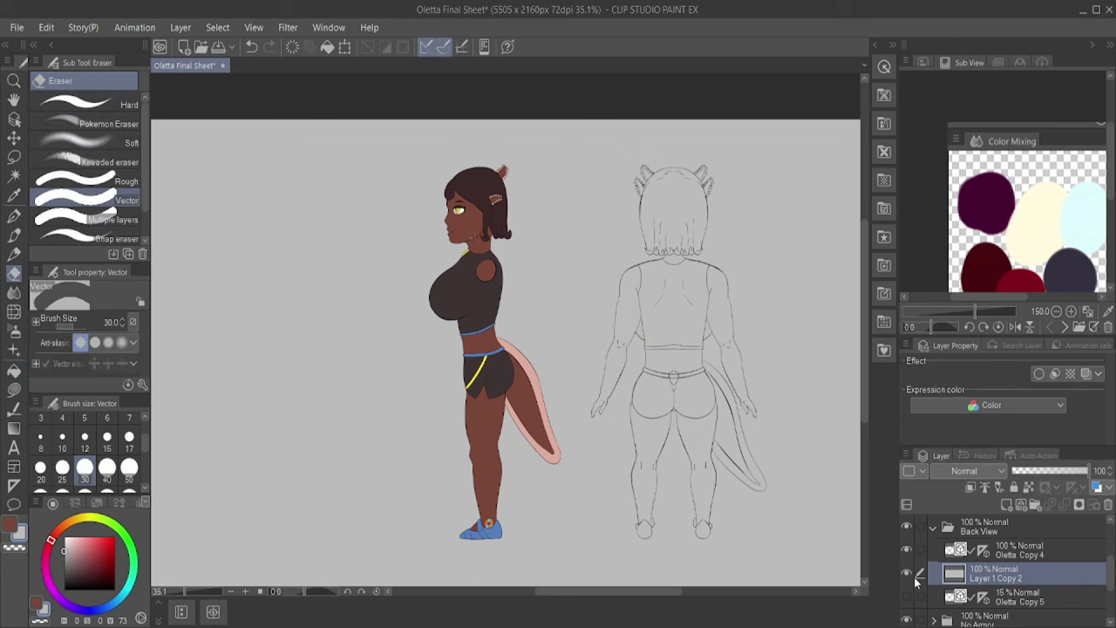
Step: Select the area outside the figure's outline from the Oletta Copy 4 layer and clear the grey base fill there
key(g)
click(966, 542)
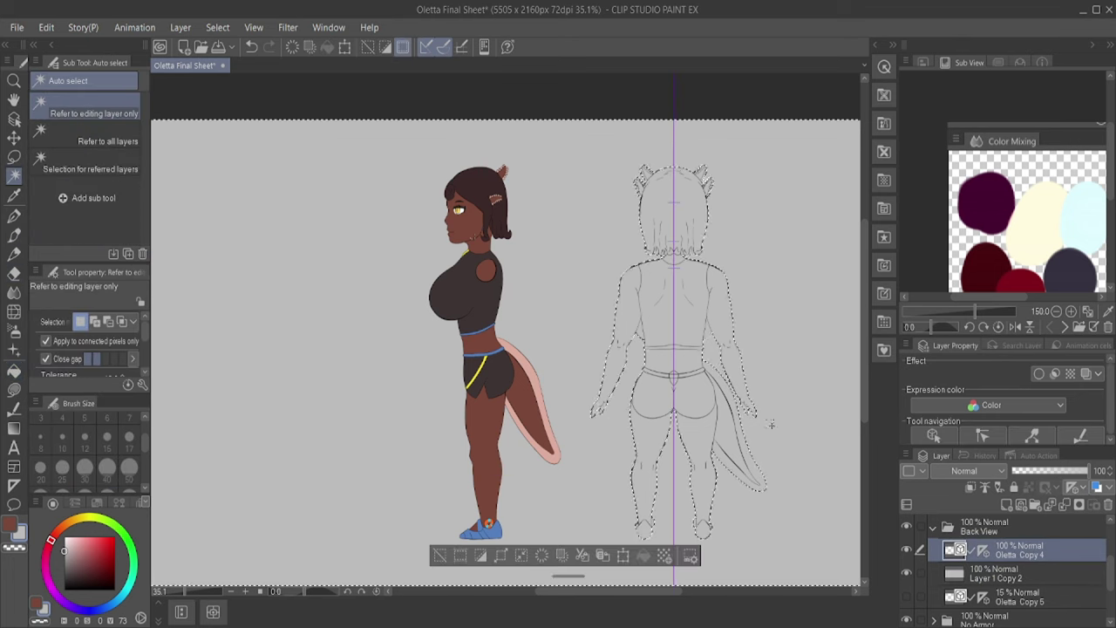
Step: Turn off the symmetry ruler on the Oletta Copy 4 layer for erasing with the size 10 vector eraser
key(e)
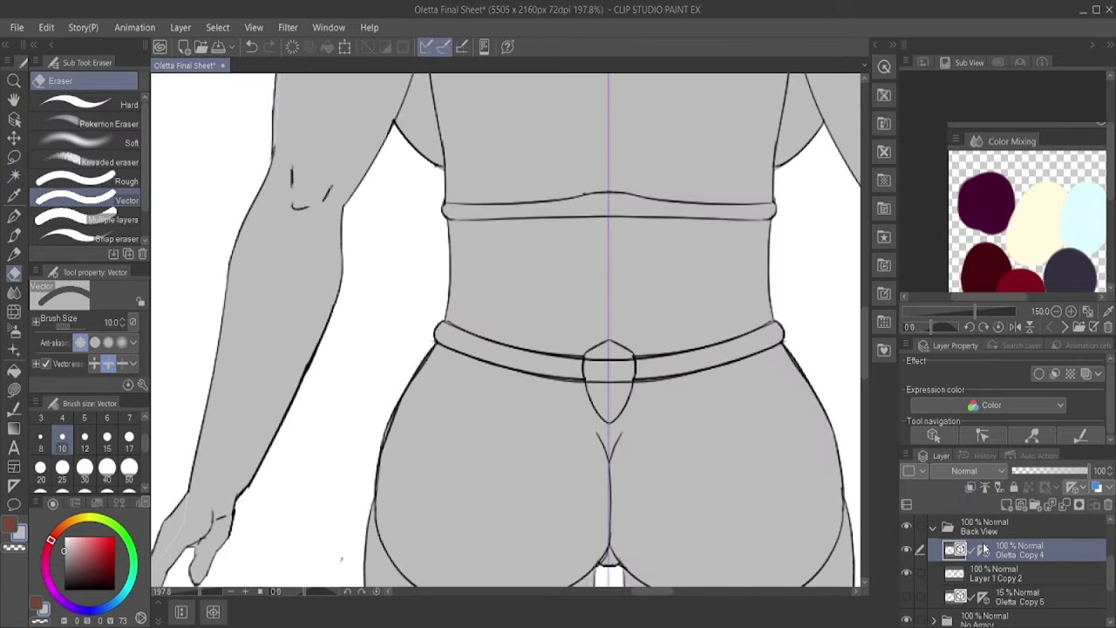
click(984, 547)
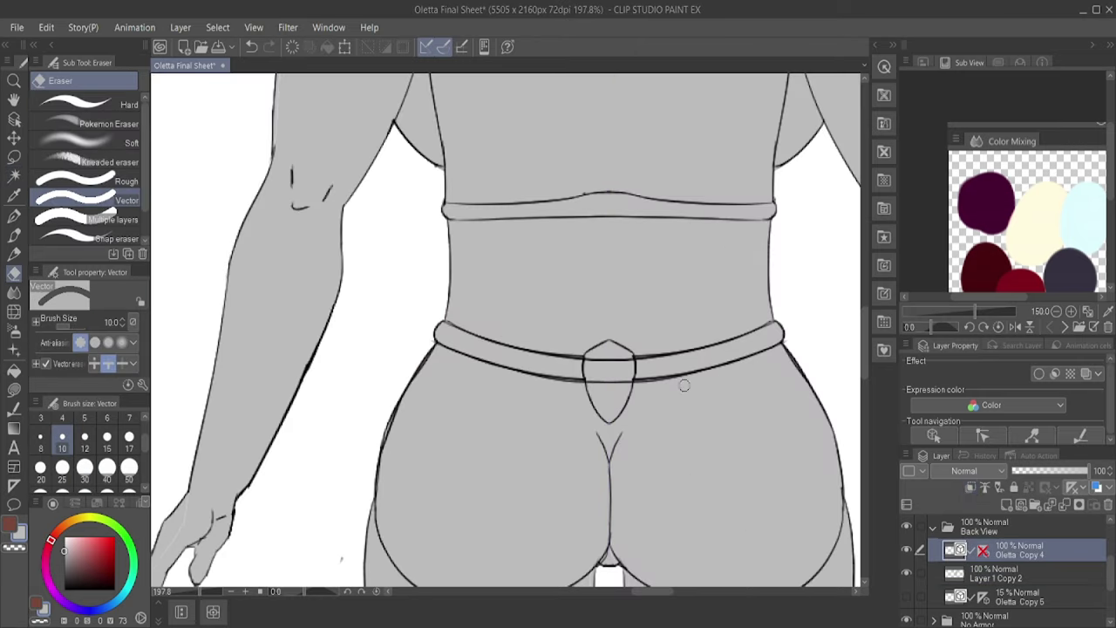
Step: Erase the belt lines that cross the tail base on Oletta Copy 4 with the vector eraser
scroll(686, 386, up, 2)
drag(626, 337, 624, 376)
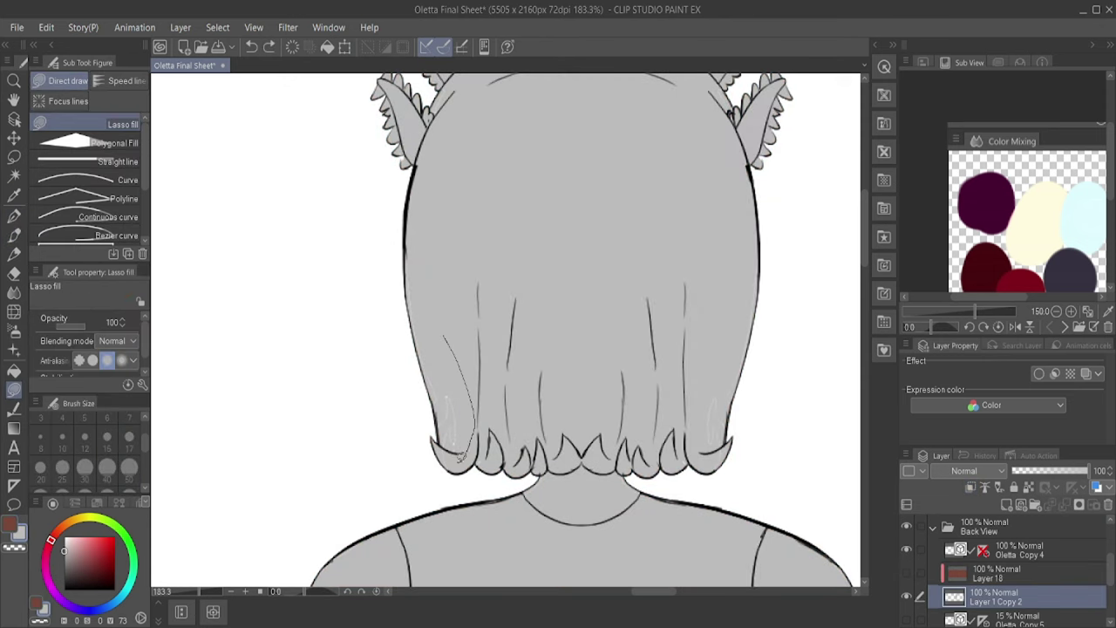
Step: Patch the grey base gaps near the lower hair ends, show the clipped brown Layer 18 and save the sheet
drag(460, 456, 458, 431)
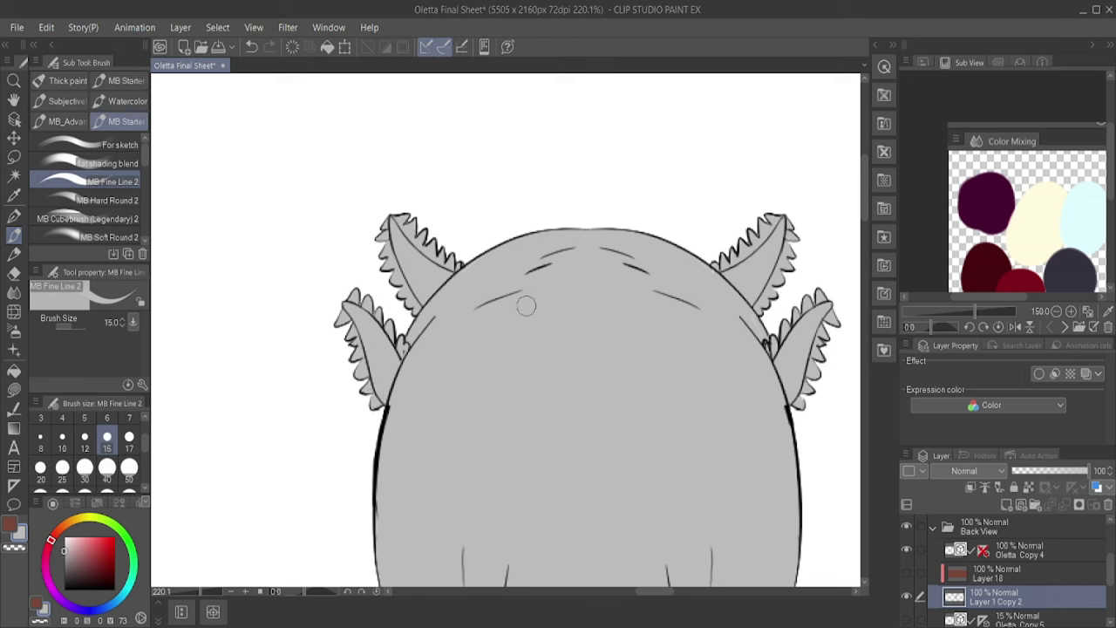
click(989, 573)
click(596, 408)
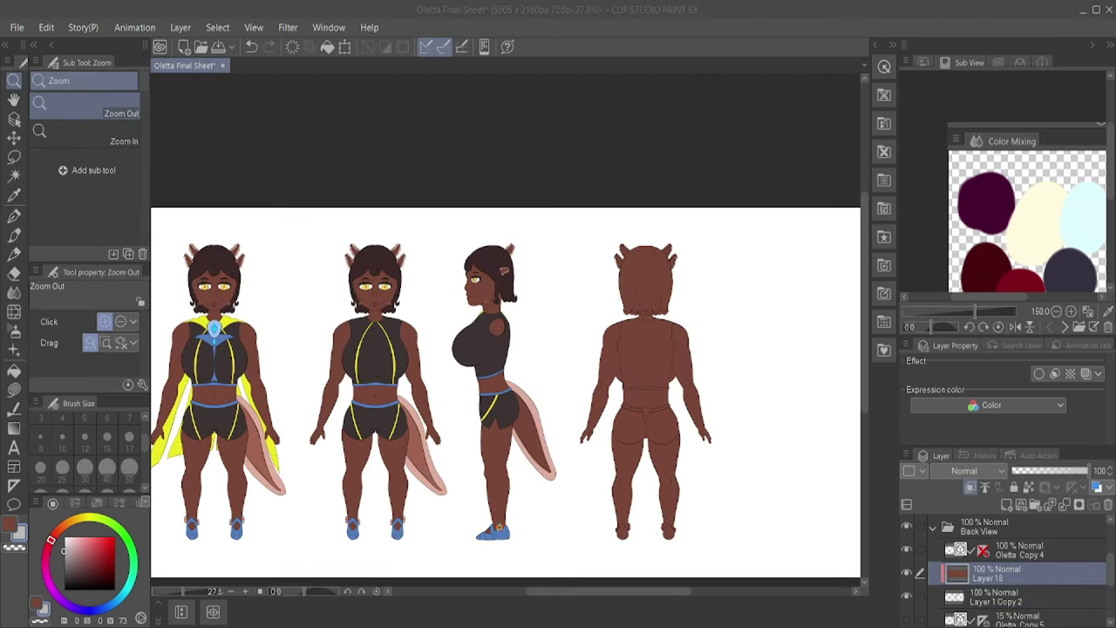
key(ctrl+s)
Step: Colour the frilled edges of all four head fins light pink on Layer 19, clipped above the skin colour
scroll(642, 327, up, 10)
key(i)
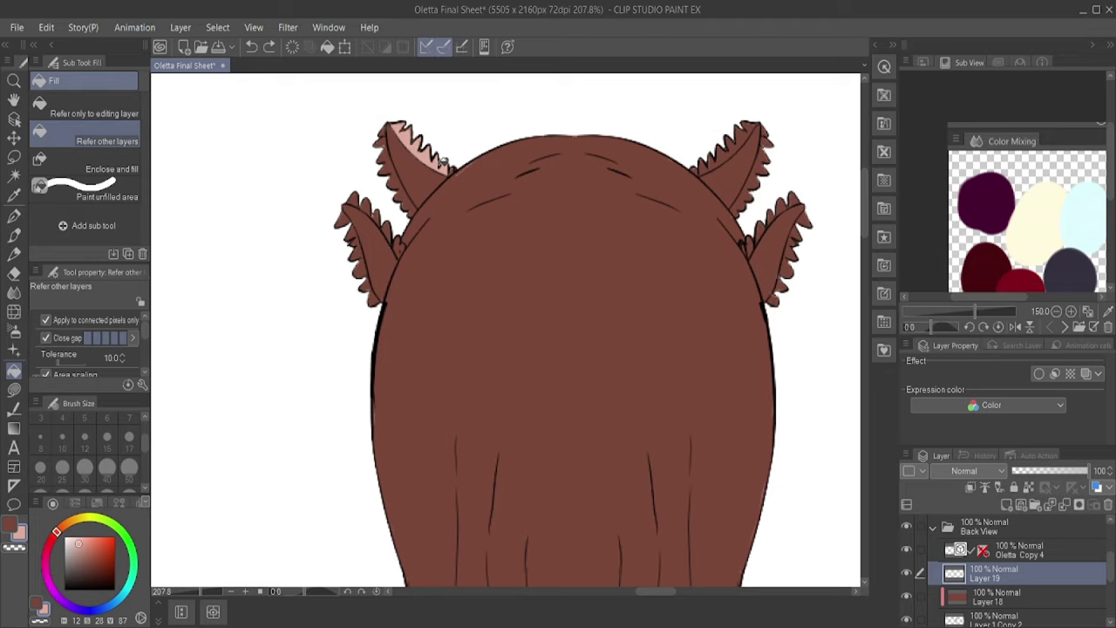
mouse_move(346, 212)
mouse_down()
mouse_move(380, 285)
mouse_move(355, 197)
mouse_up()
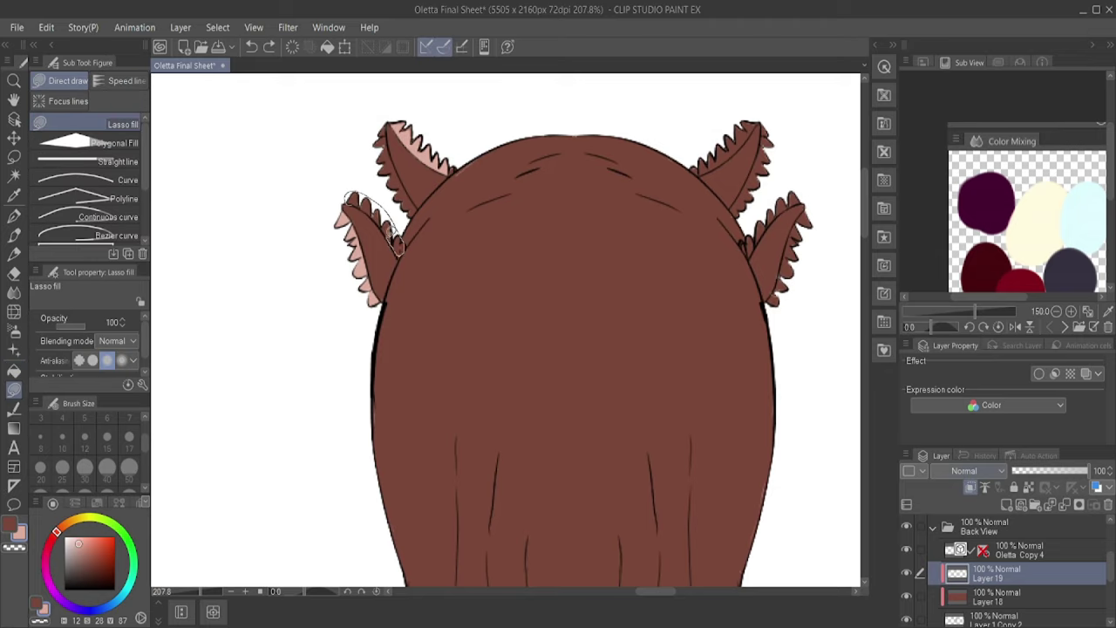
drag(397, 247, 370, 193)
key(b)
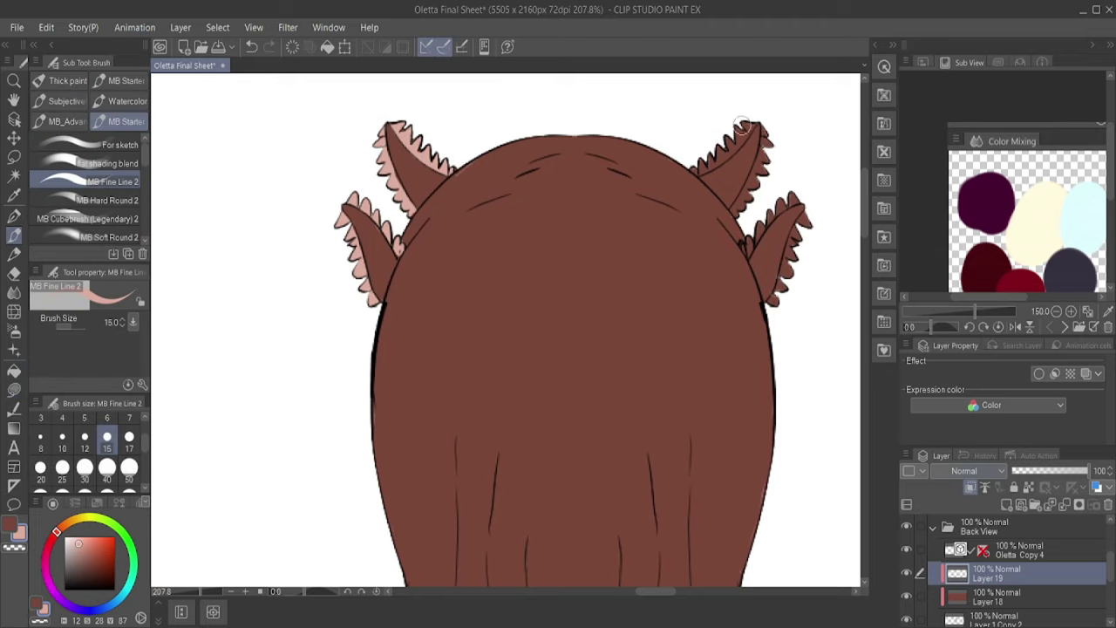
mouse_move(742, 126)
mouse_down()
mouse_move(701, 166)
mouse_move(731, 153)
mouse_move(704, 171)
mouse_move(768, 161)
mouse_move(766, 149)
mouse_move(750, 245)
mouse_move(782, 216)
mouse_move(786, 190)
mouse_move(767, 230)
mouse_move(767, 301)
mouse_up()
key(u)
key(e)
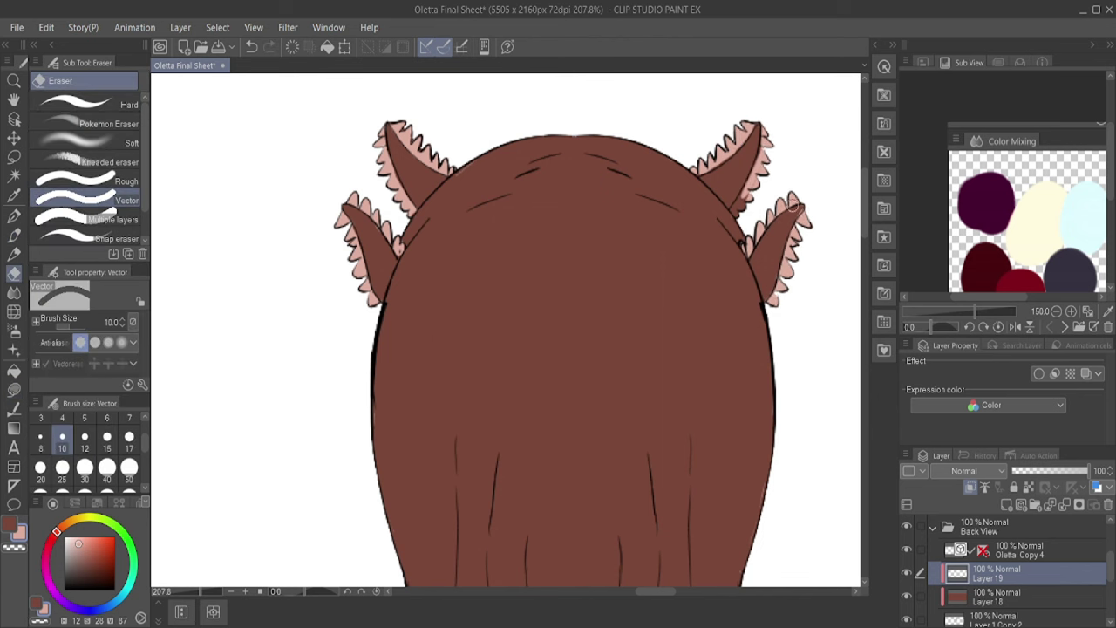
key(b)
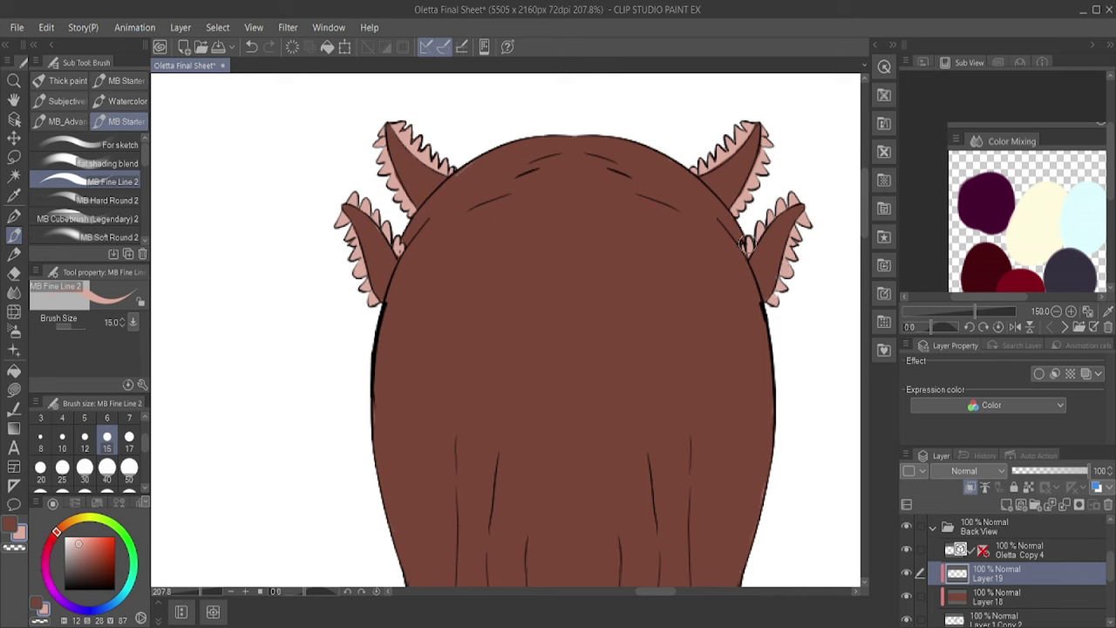
Step: Fill all the back-view hair with dark brown on Layer 19
key(g)
scroll(470, 249, down, 5)
scroll(626, 291, up, 1)
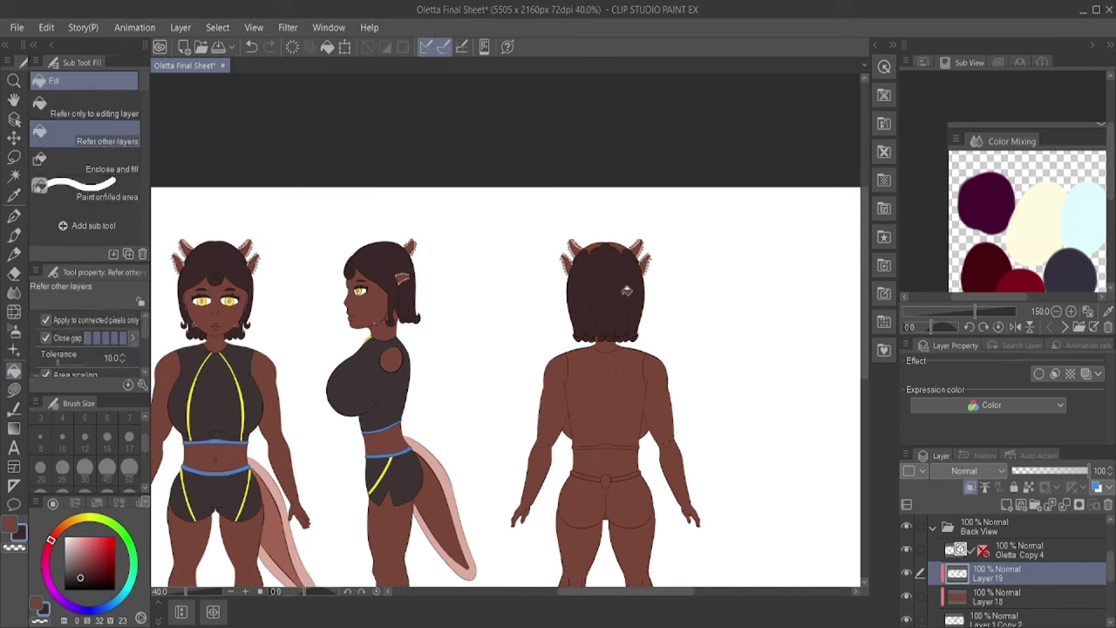
scroll(626, 290, up, 4)
key(u)
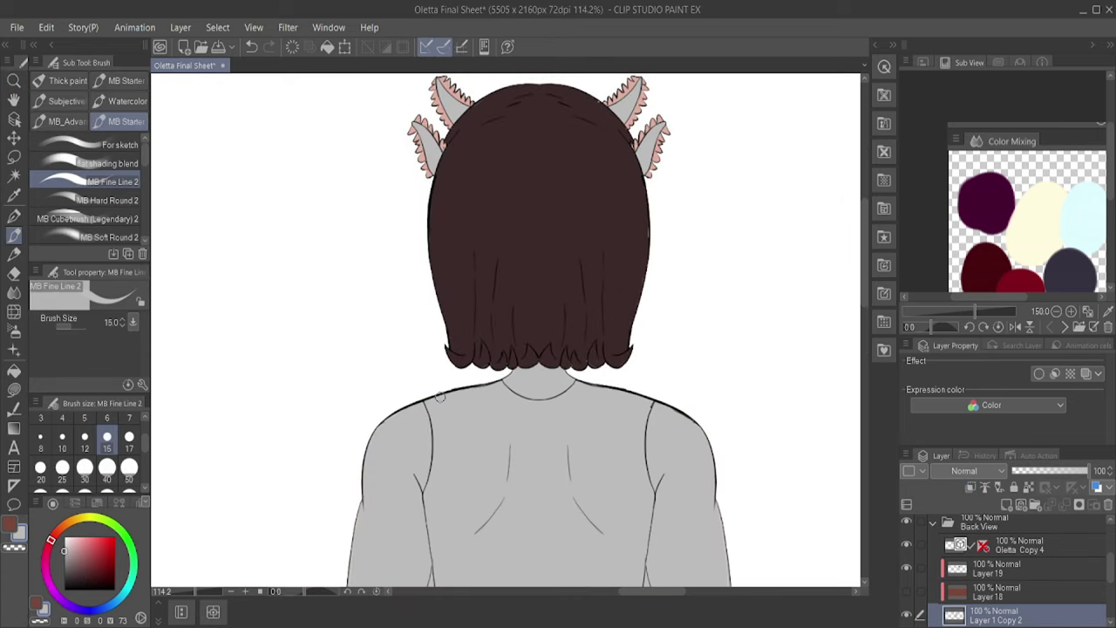
Step: Fill the missing sliver of the grey base beside the neck on Layer 1 Copy 2
scroll(602, 358, up, 5)
key(g)
click(625, 422)
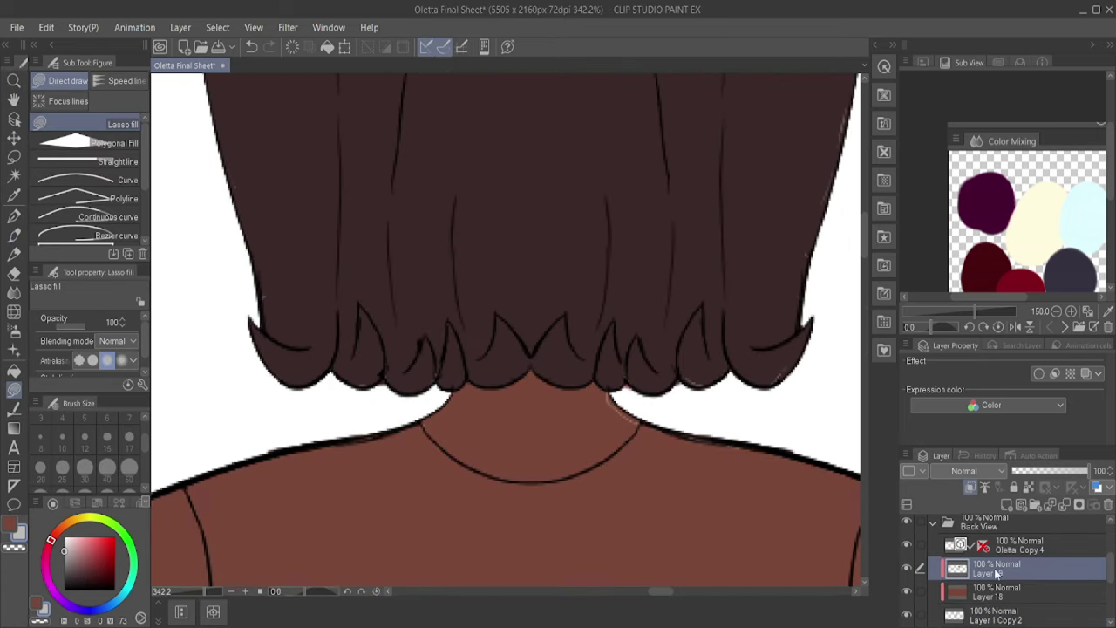
alt+click(760, 443)
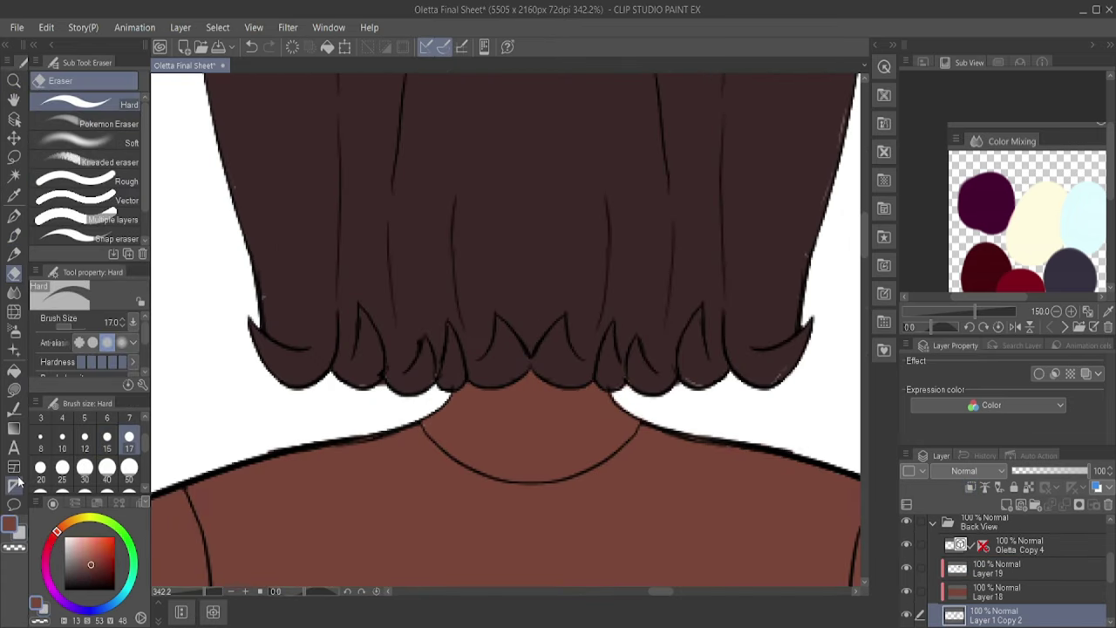
ctrl+shift+click(639, 321)
scroll(639, 321, down, 10)
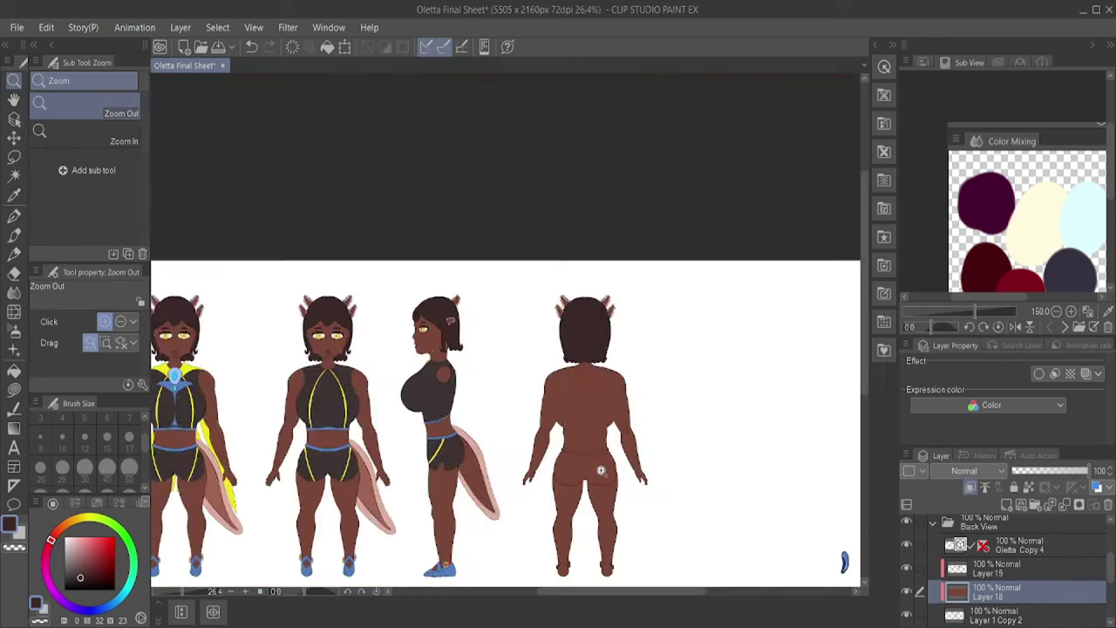
scroll(646, 337, up, 8)
key(b)
key(ctrl+z)
key(ctrl+z)
key(ctrl+z)
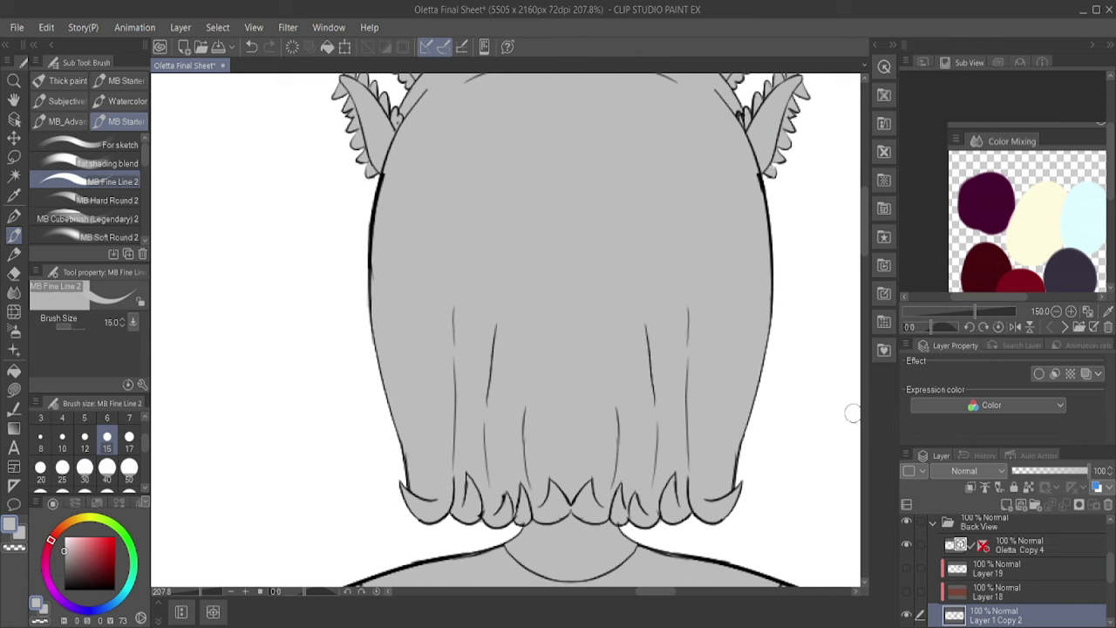
key(ctrl+y)
key(ctrl+z)
key(ctrl+y)
key(ctrl+y)
drag(753, 475, 615, 532)
drag(741, 440, 750, 501)
drag(362, 279, 380, 392)
drag(388, 440, 441, 536)
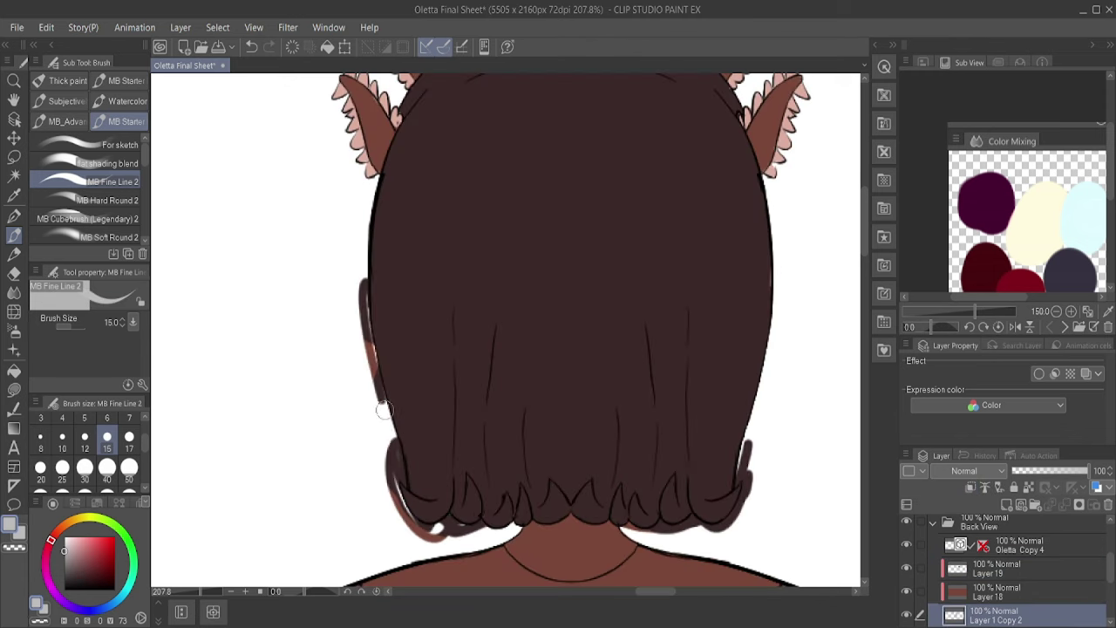
key(/)
key(ctrl+z)
key(ctrl+z)
key(ctrl+z)
key(ctrl+z)
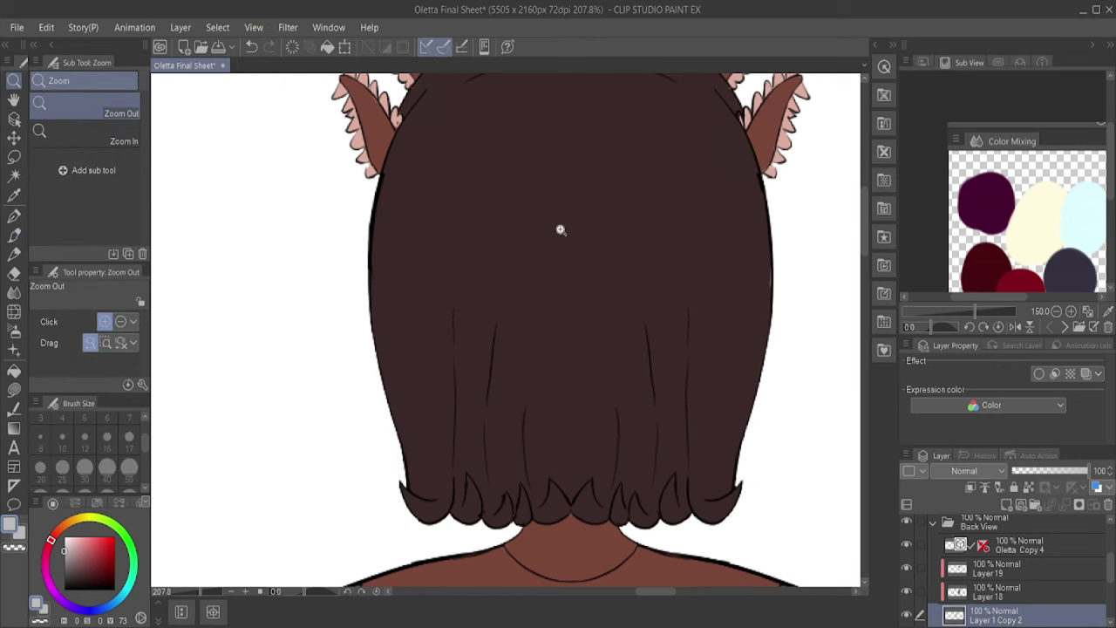
Step: Fill the back of the crop top and the shorts with dark grey on Layer 19
scroll(560, 229, down, 10)
ctrl+click(655, 418)
scroll(636, 402, up, 8)
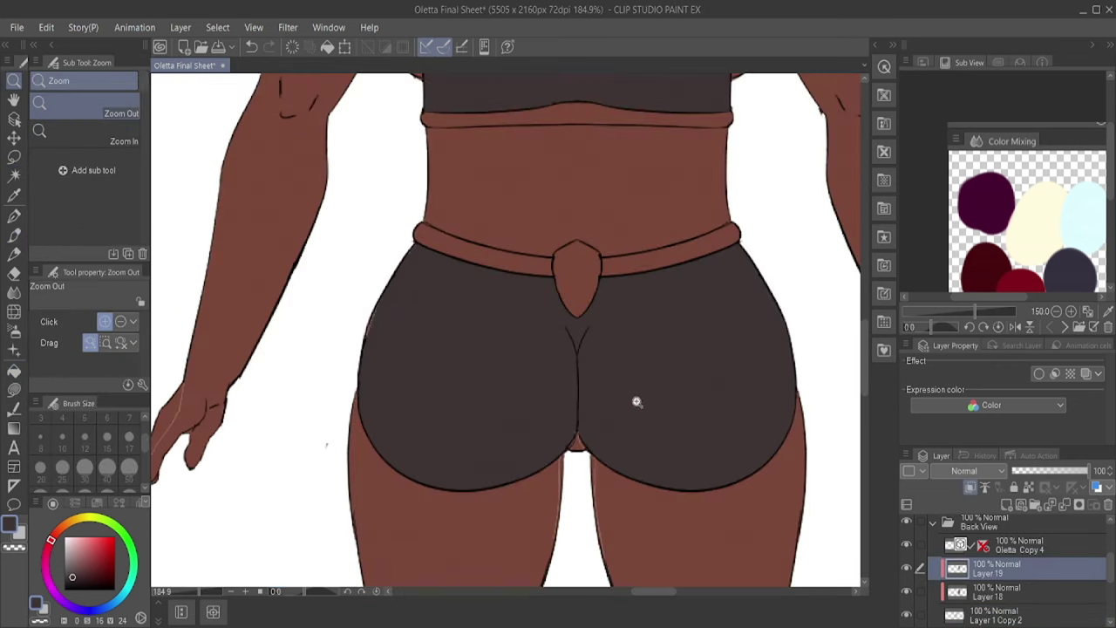
Step: Patch the grey base gaps along the inner thighs, lower legs and feet on Layer 1 Copy 2
key(e)
key(ctrl+z)
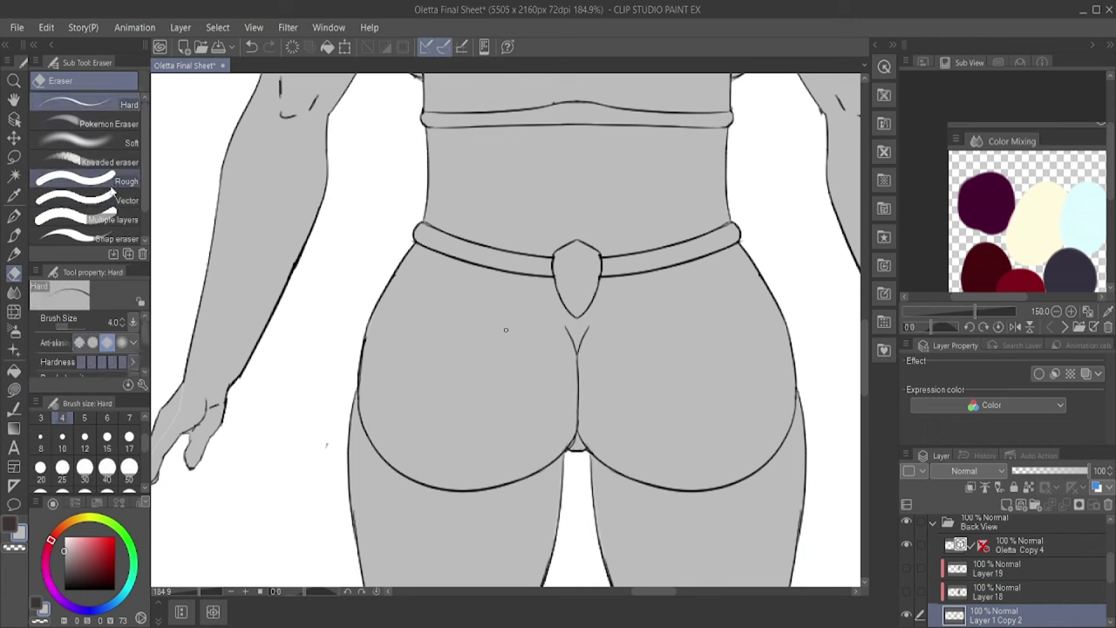
key(b)
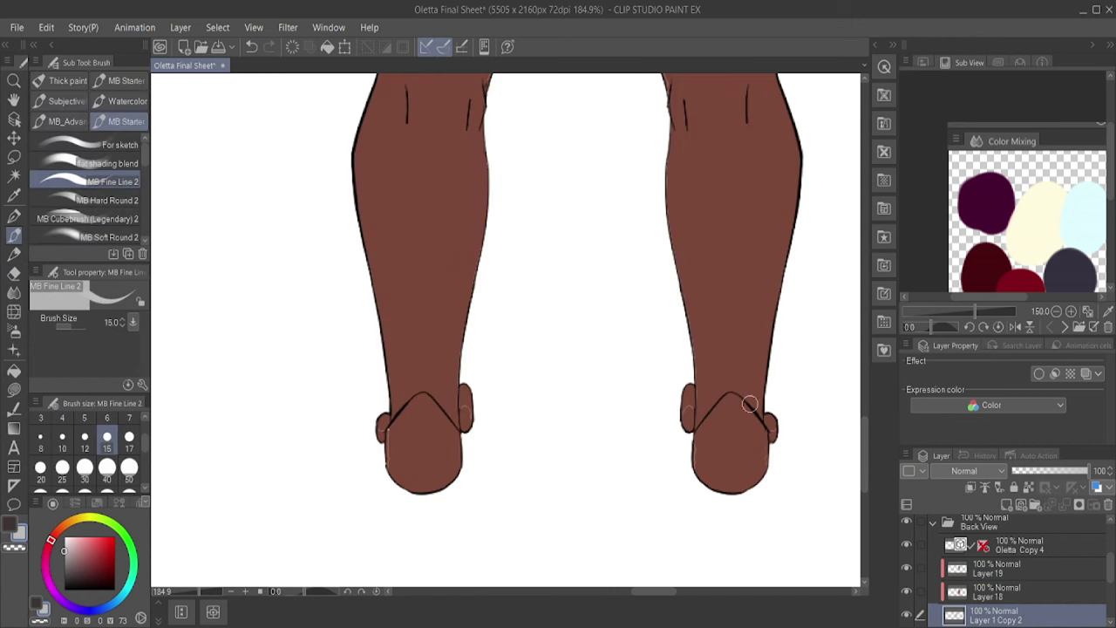
drag(685, 413, 672, 174)
scroll(448, 443, up, 8)
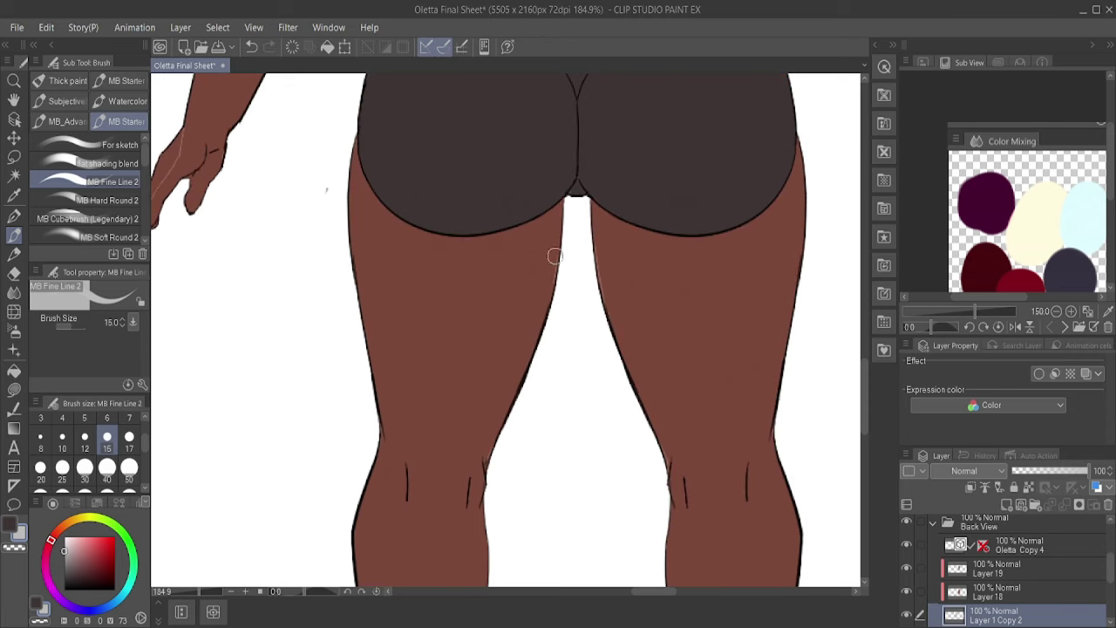
scroll(668, 270, down, 3)
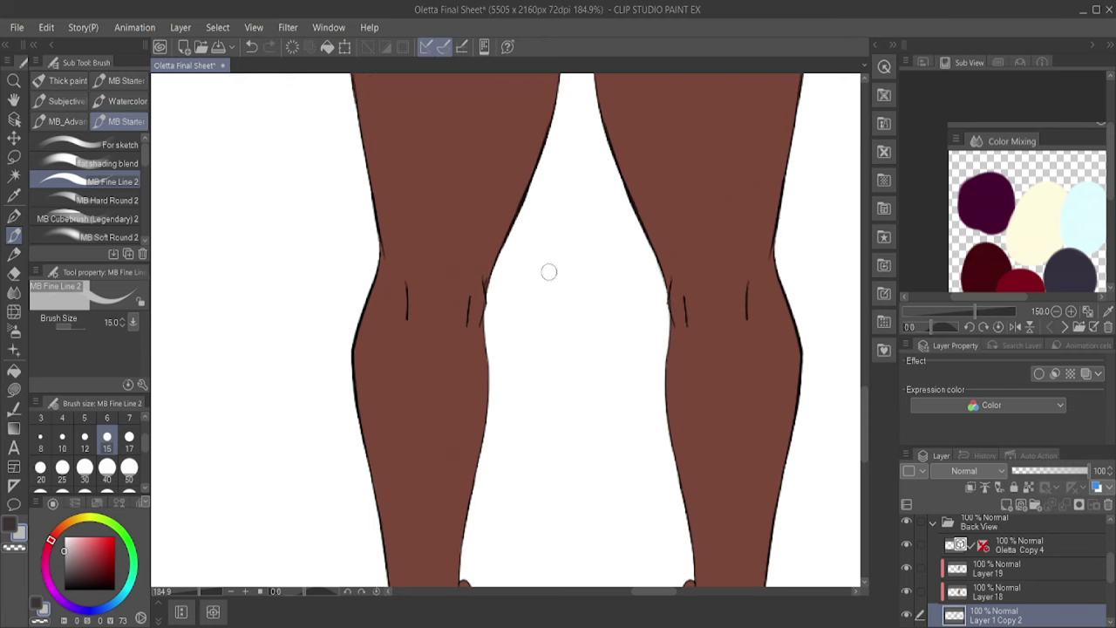
Step: Touch up the inner knee outlines on Oletta Copy 4 with the thin lines pen and symmetry ruler, and save the sheet
drag(549, 270, 419, 314)
key(p)
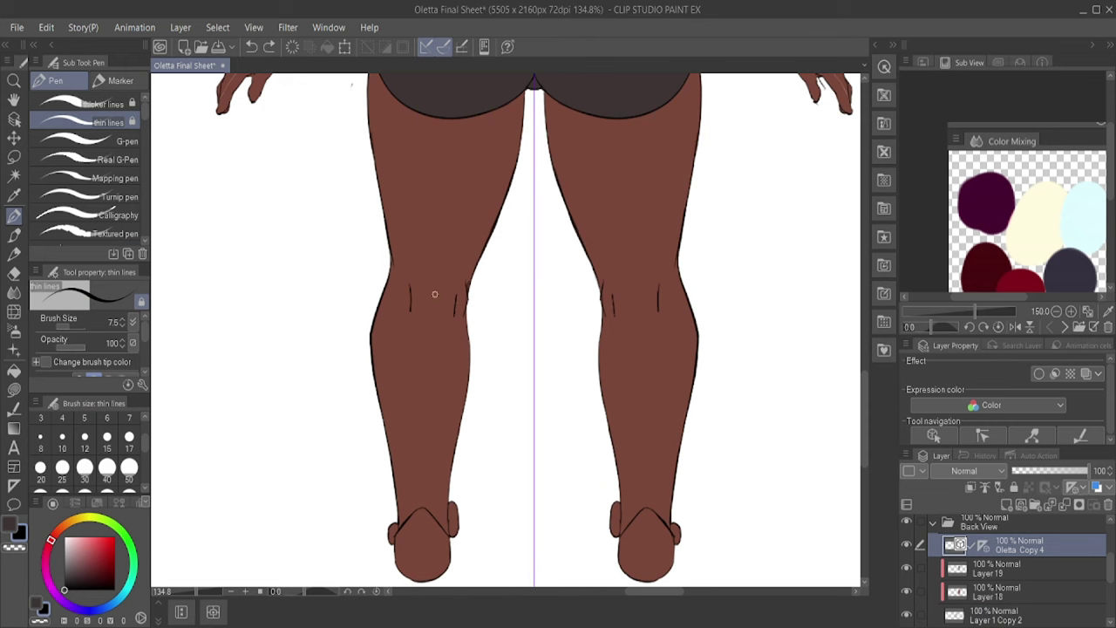
scroll(648, 310, down, 4)
Step: Fill the top's side areas beneath the arms on Layer 19 with the dark grey sampled from the clothing
key(i)
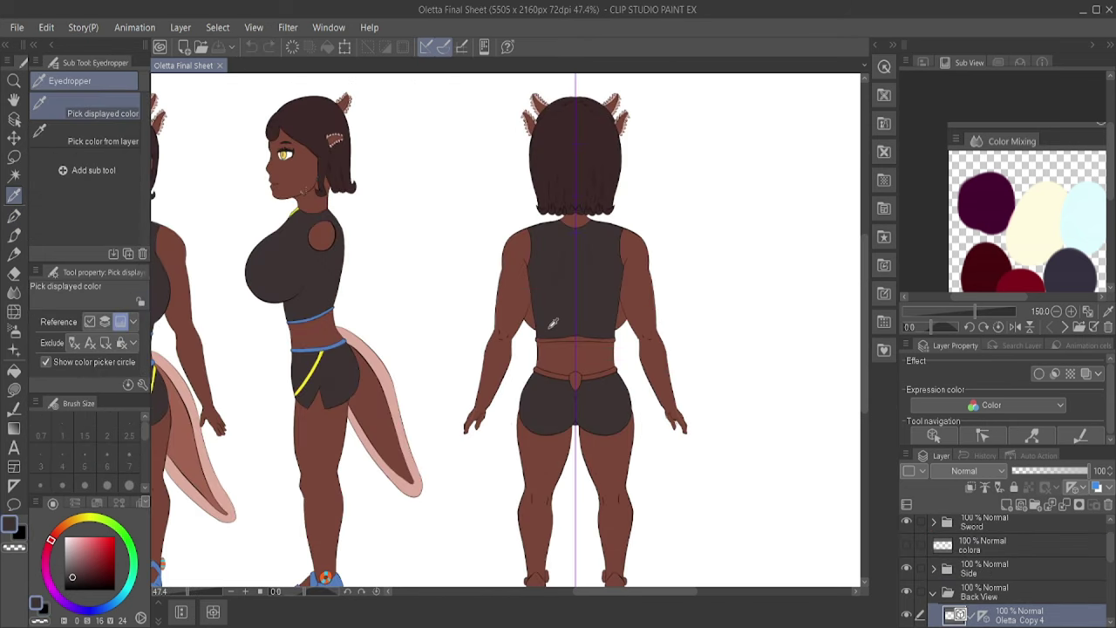
key(g)
scroll(1002, 558, down, 2)
click(994, 548)
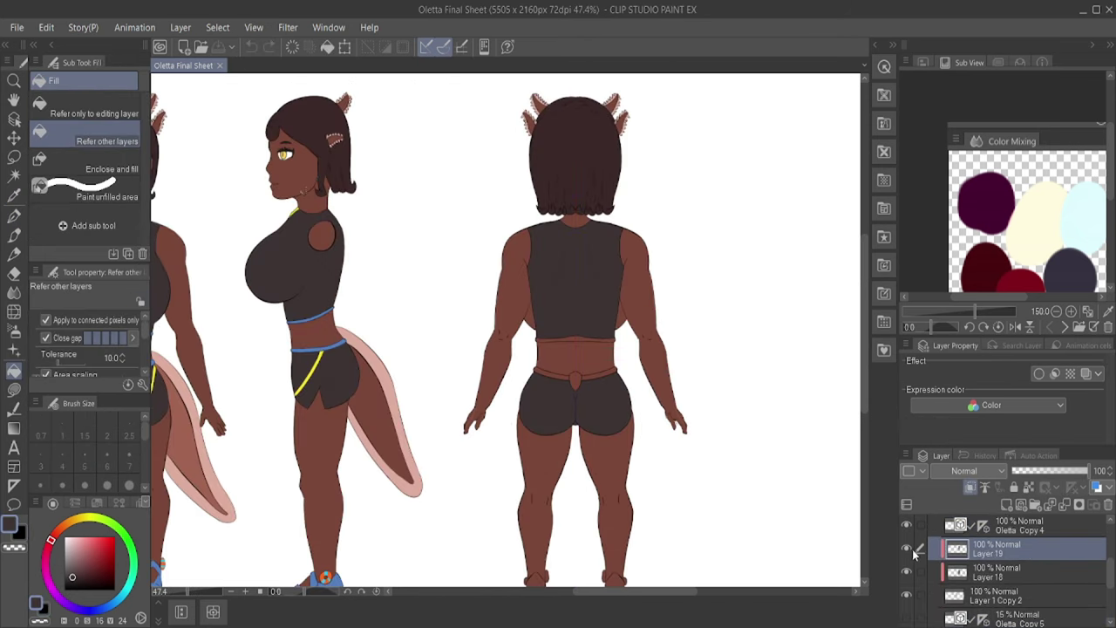
click(907, 547)
click(907, 547)
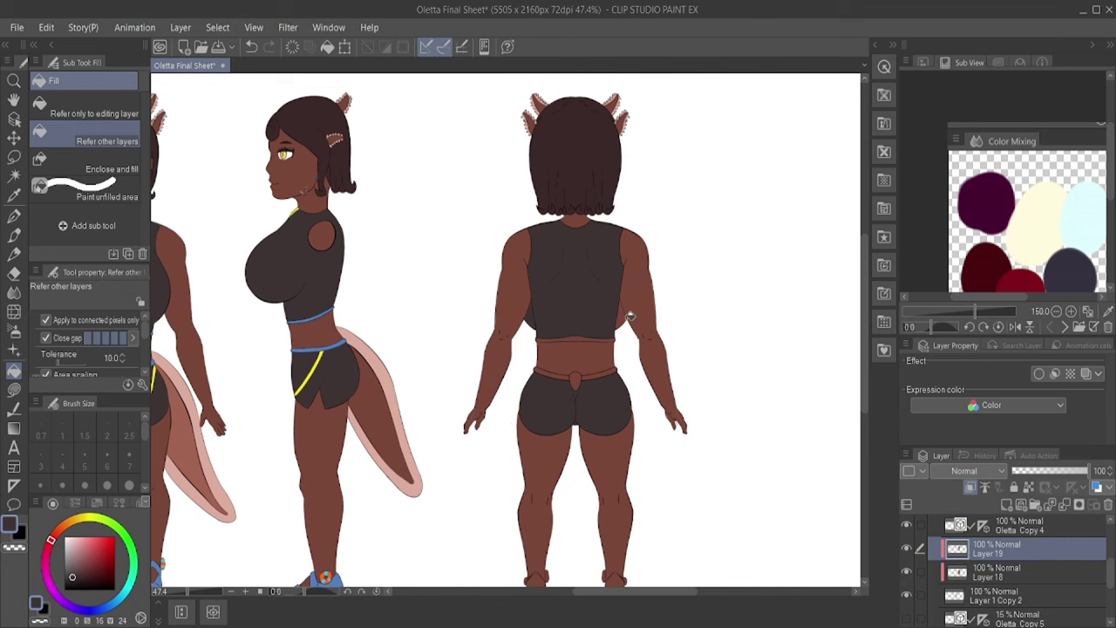
Step: Paint the missing strips of the grey base along the hands on Layer 1 Copy 2 with the size 15 MB Fine Line 2 brush
key(/)
drag(677, 418, 750, 410)
key(p)
key(i)
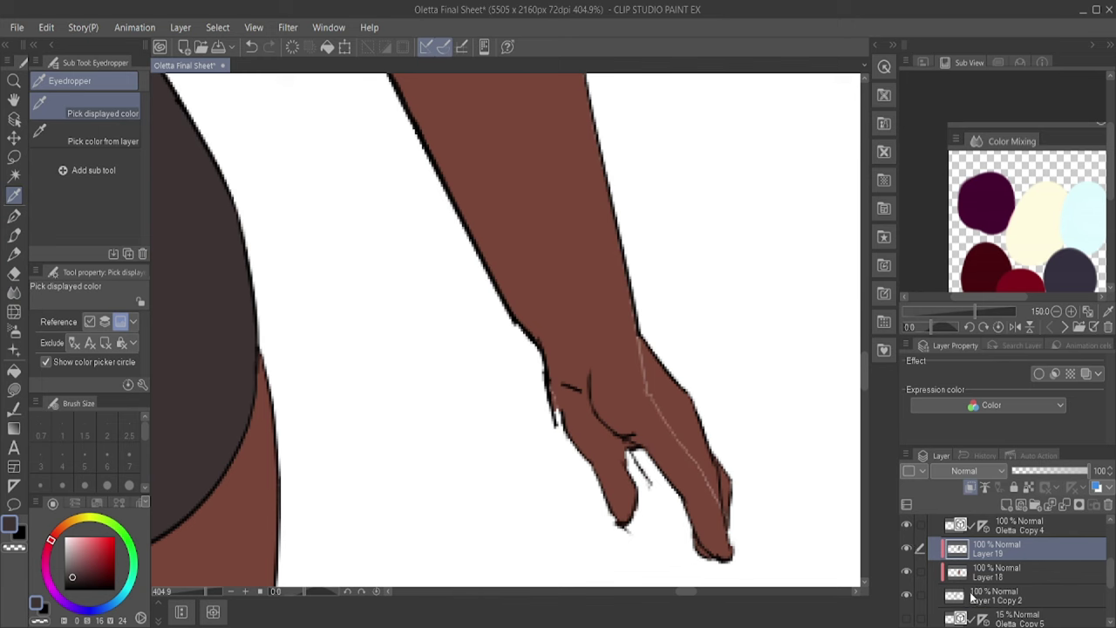
click(907, 595)
click(994, 596)
click(907, 596)
key(b)
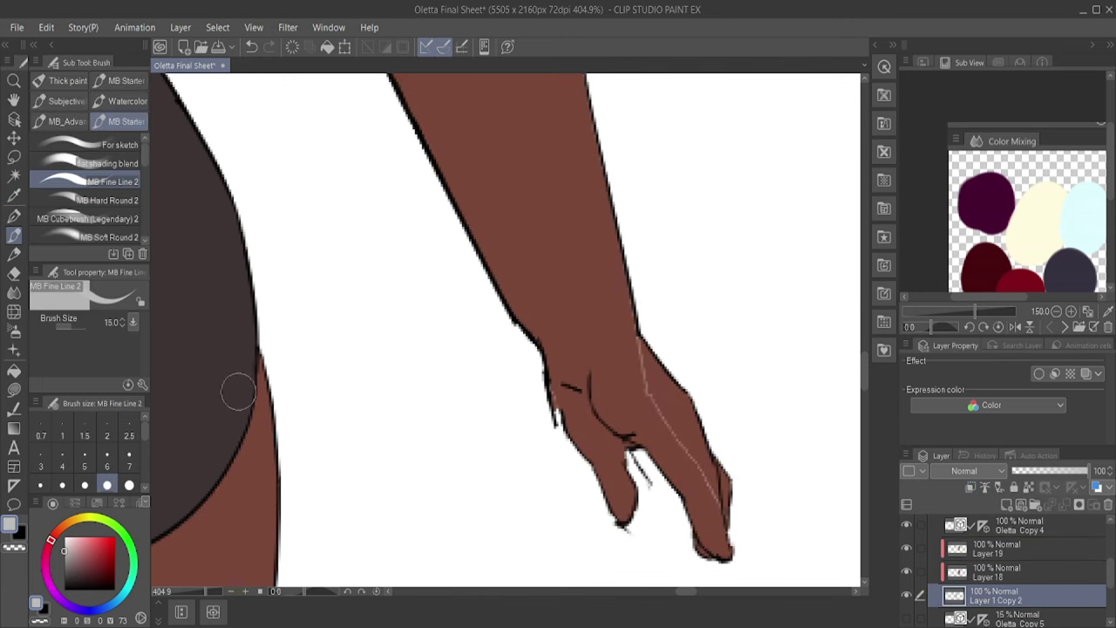
drag(639, 342, 720, 510)
key(alt+space)
mouse_move(369, 182)
mouse_down()
mouse_move(573, 216)
mouse_move(573, 229)
mouse_move(305, 281)
mouse_move(286, 194)
mouse_up()
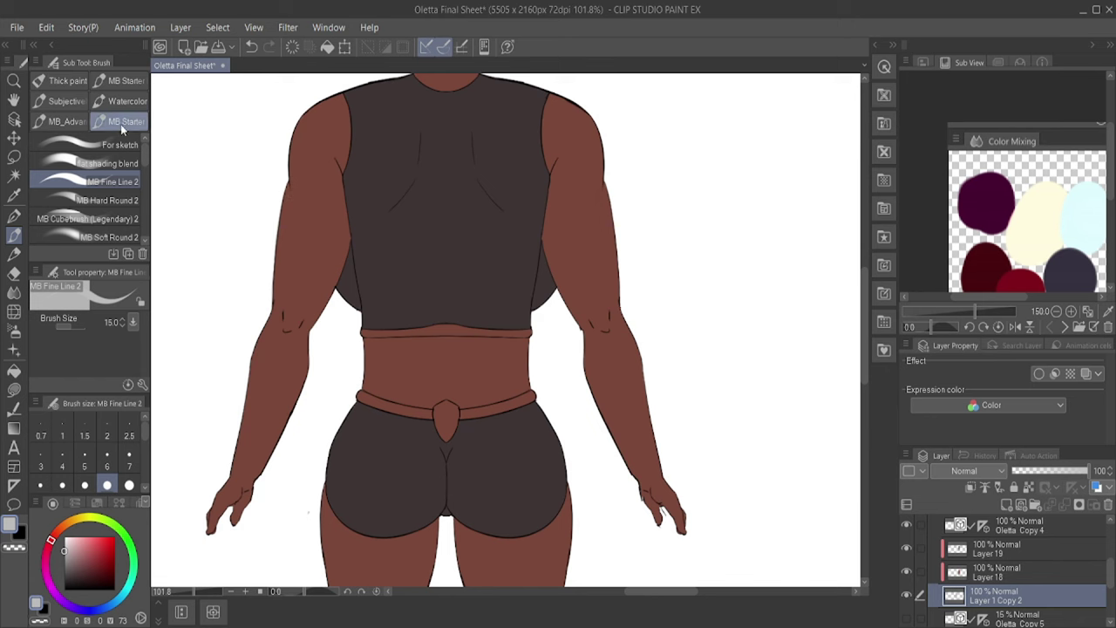
Step: Draw a short vertical spine line on the lower back of Oletta Copy 4 with the thin lines pen and symmetry ruler off
mouse_move(277, 245)
mouse_down()
mouse_move(218, 246)
mouse_move(530, 232)
mouse_up()
key(p)
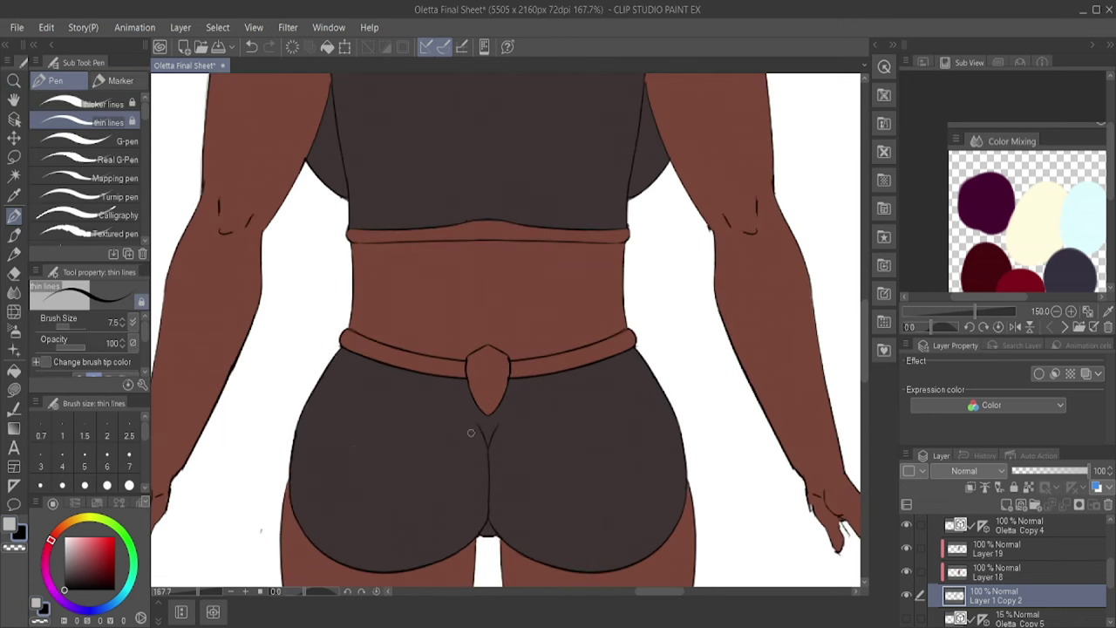
click(984, 526)
scroll(983, 526, up, 1)
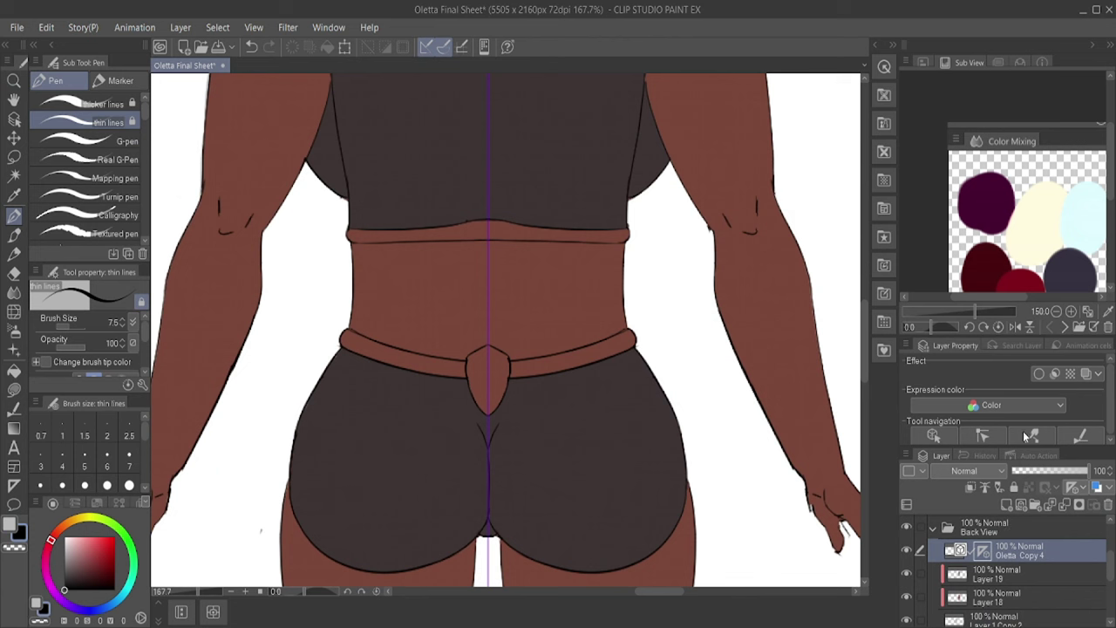
key(ctrl+z)
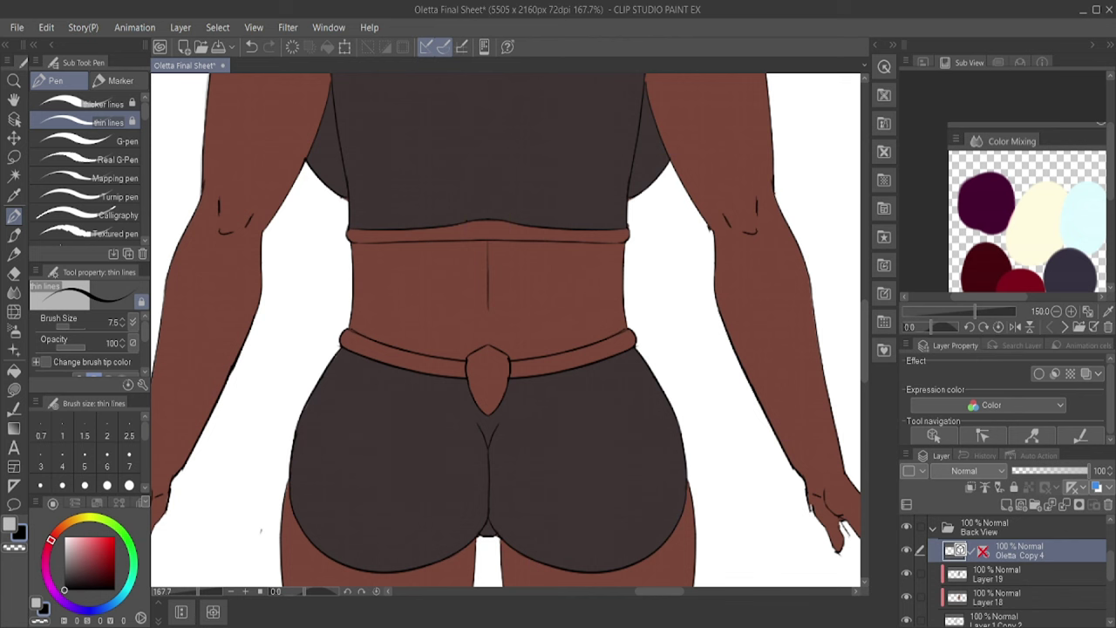
scroll(475, 344, up, 3)
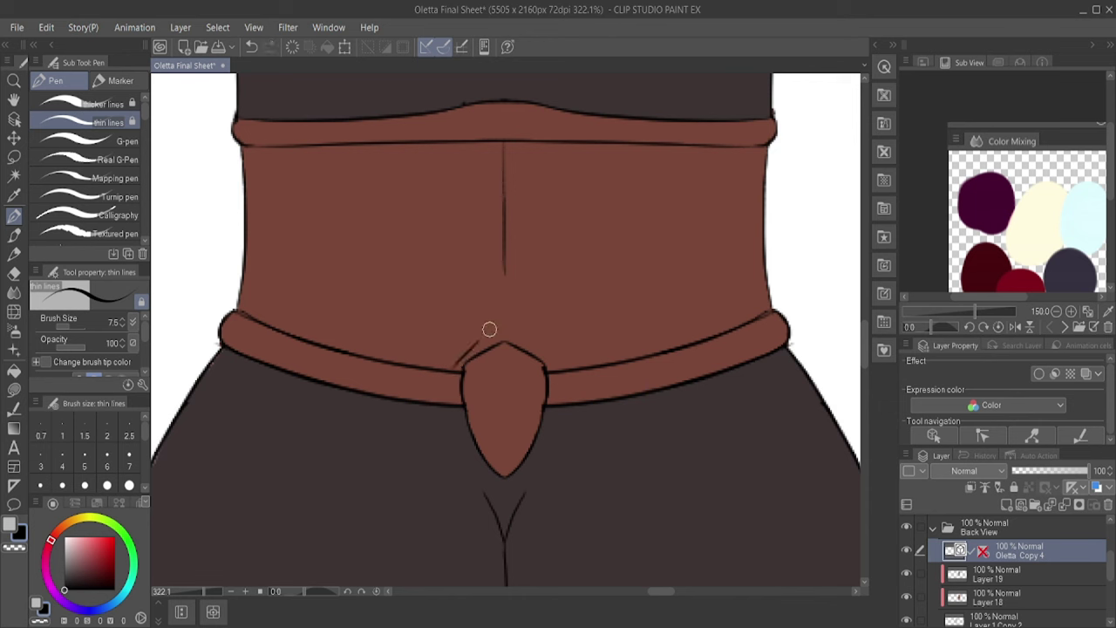
Step: Turn on the symmetry ruler and draw a mirrored peaked outline around the top of the tail base at the belt
drag(456, 356, 500, 326)
key(ctrl+z)
click(983, 552)
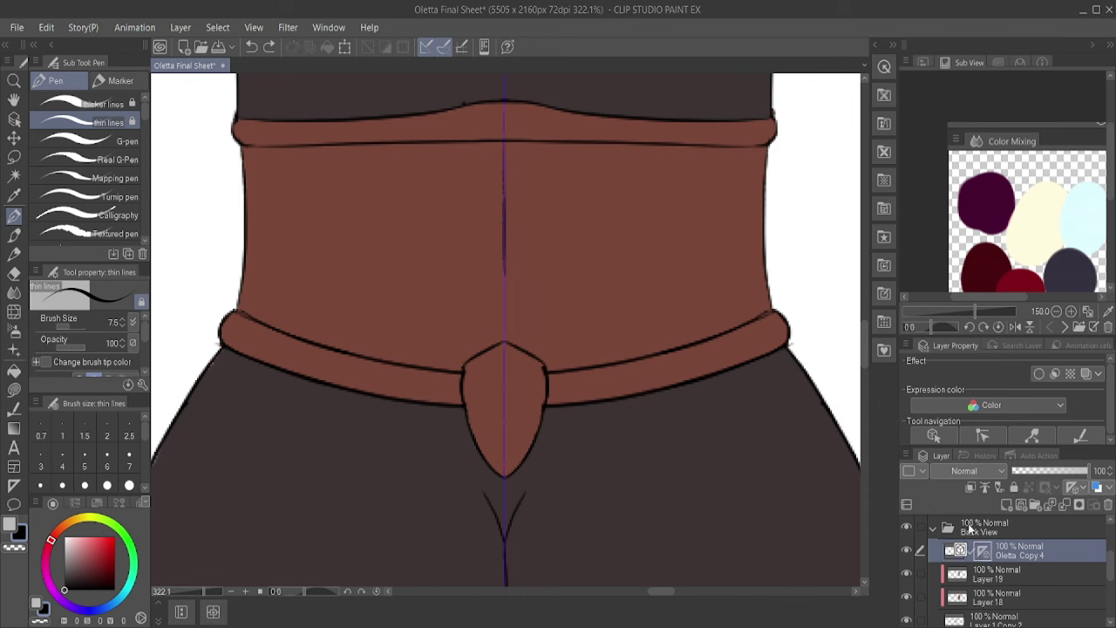
drag(454, 366, 482, 331)
key(ctrl+z)
drag(455, 366, 507, 324)
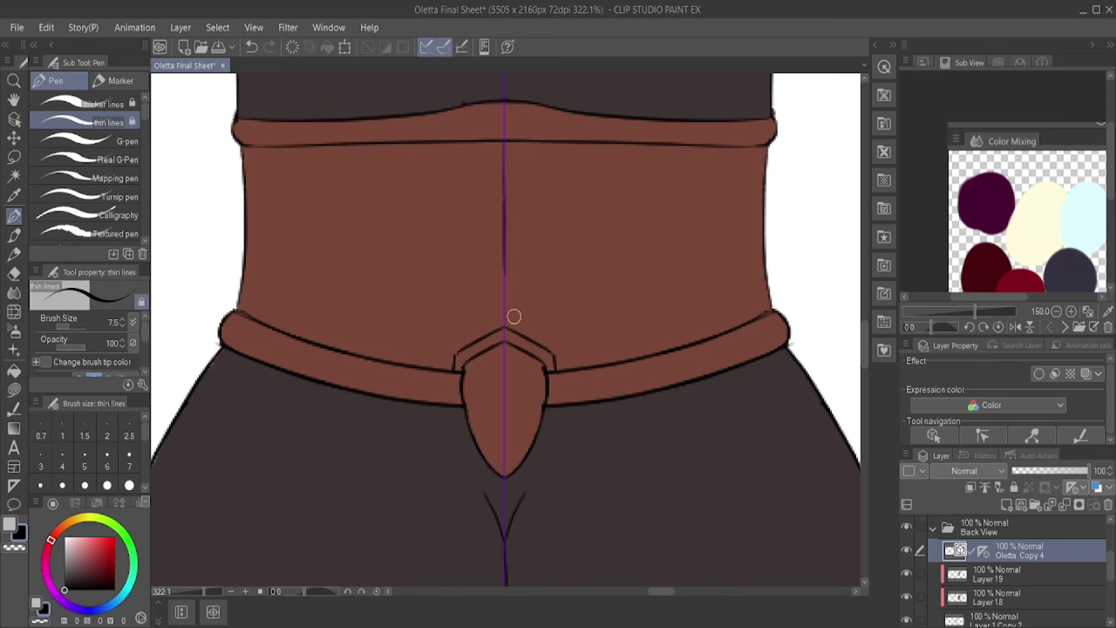
Step: Fill the back view's belt, the peaked trim above the tail base and the top's hem on Layer 19 with the sampled trim blue
key(i)
key(ctrl+0)
scroll(331, 304, up, 3)
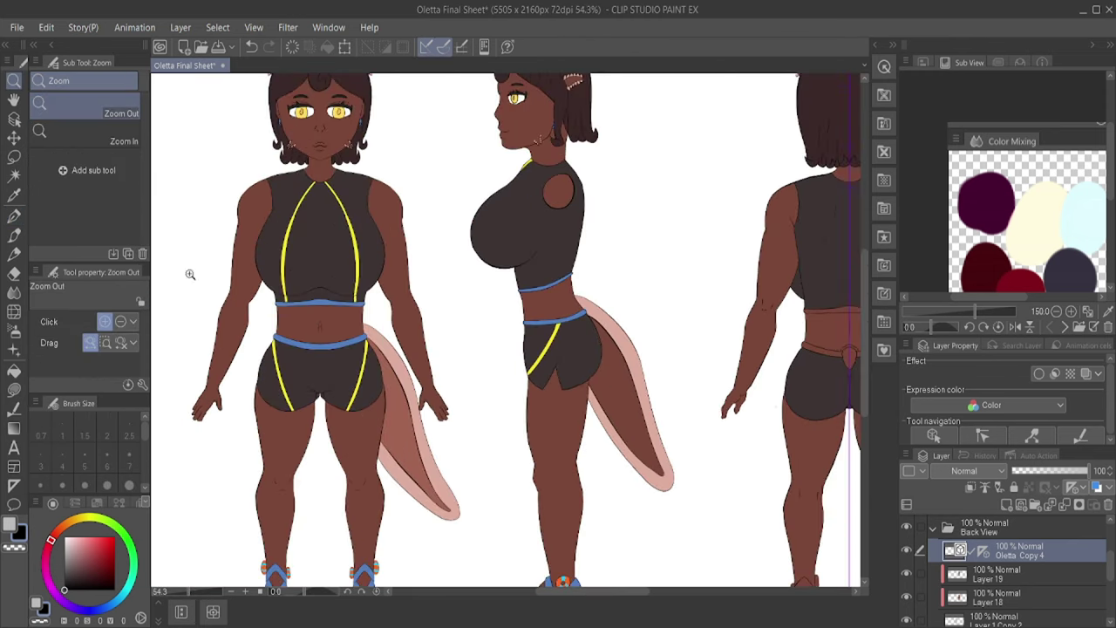
click(331, 303)
scroll(610, 510, right, 5)
scroll(532, 326, up, 3)
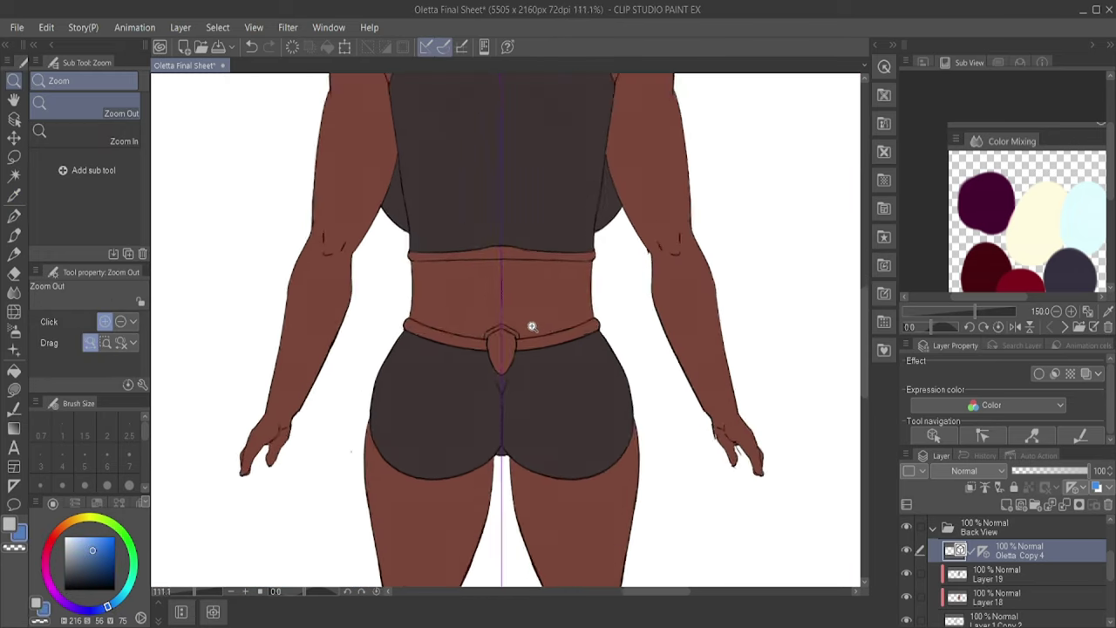
scroll(532, 326, up, 2)
key(g)
click(1003, 576)
click(543, 328)
click(515, 333)
click(495, 326)
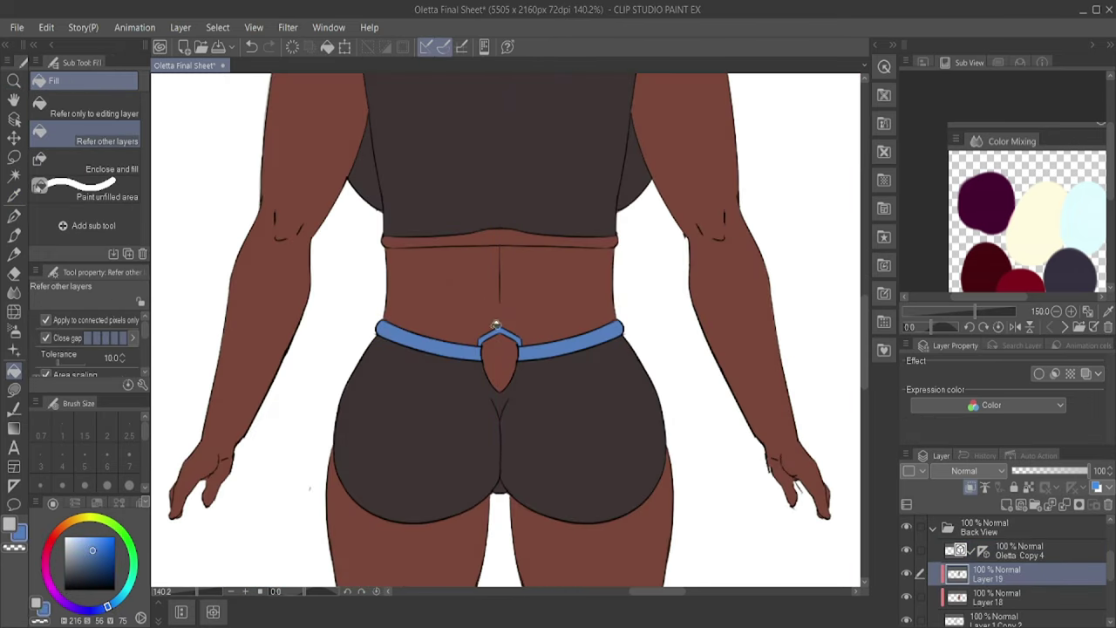
click(509, 234)
Step: Inspect the back view's hands and upper back for remaining colour gaps and stray marks
key(/)
scroll(436, 155, up, 2)
scroll(436, 155, down, 6)
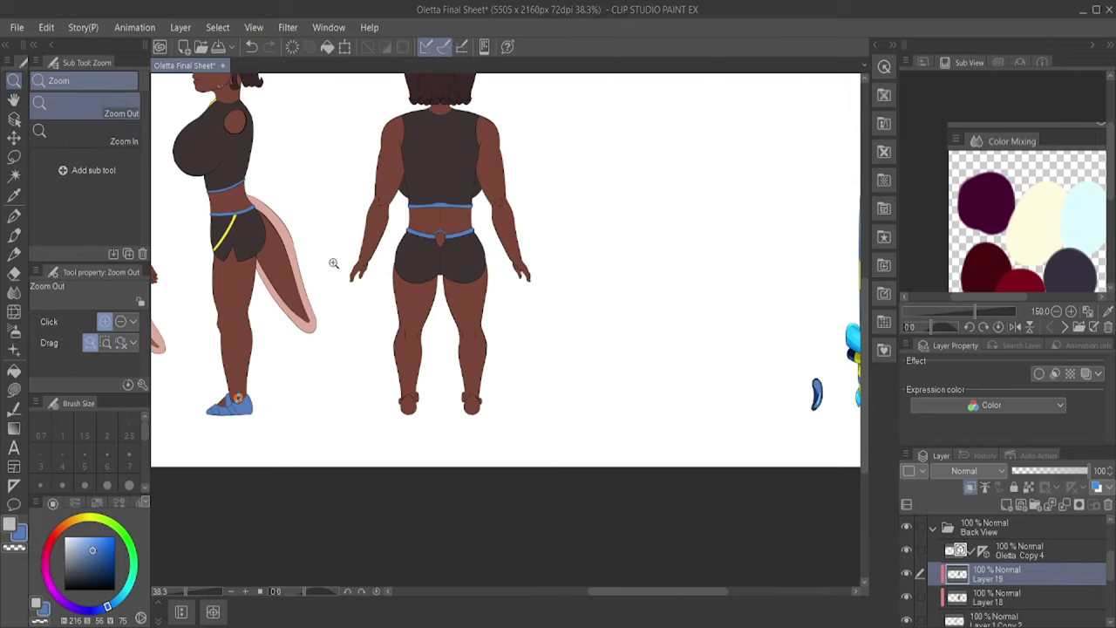
scroll(491, 154, up, 6)
alt+click(552, 130)
key(b)
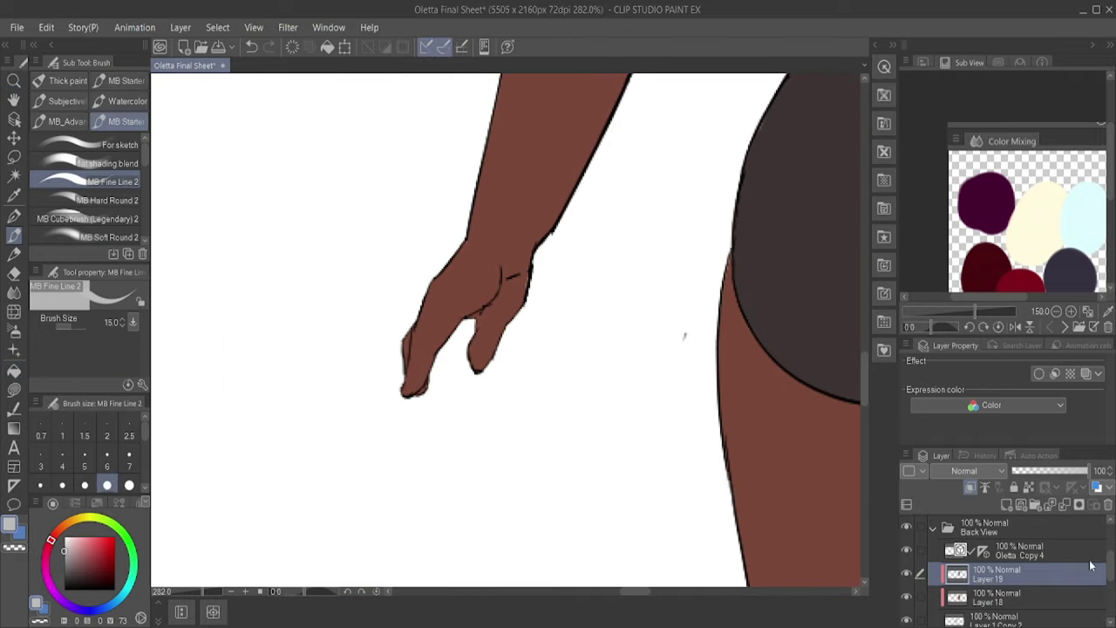
scroll(1001, 589, down, 1)
click(1001, 589)
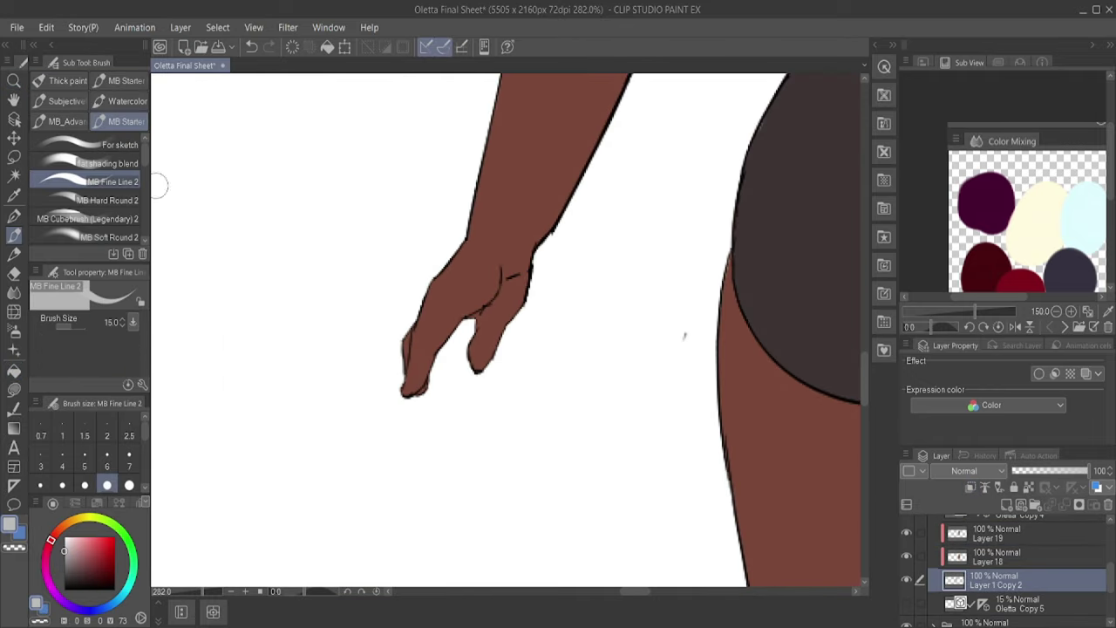
key(/)
scroll(630, 287, down, 6)
scroll(521, 239, up, 6)
scroll(651, 319, down, 2)
scroll(618, 313, up, 2)
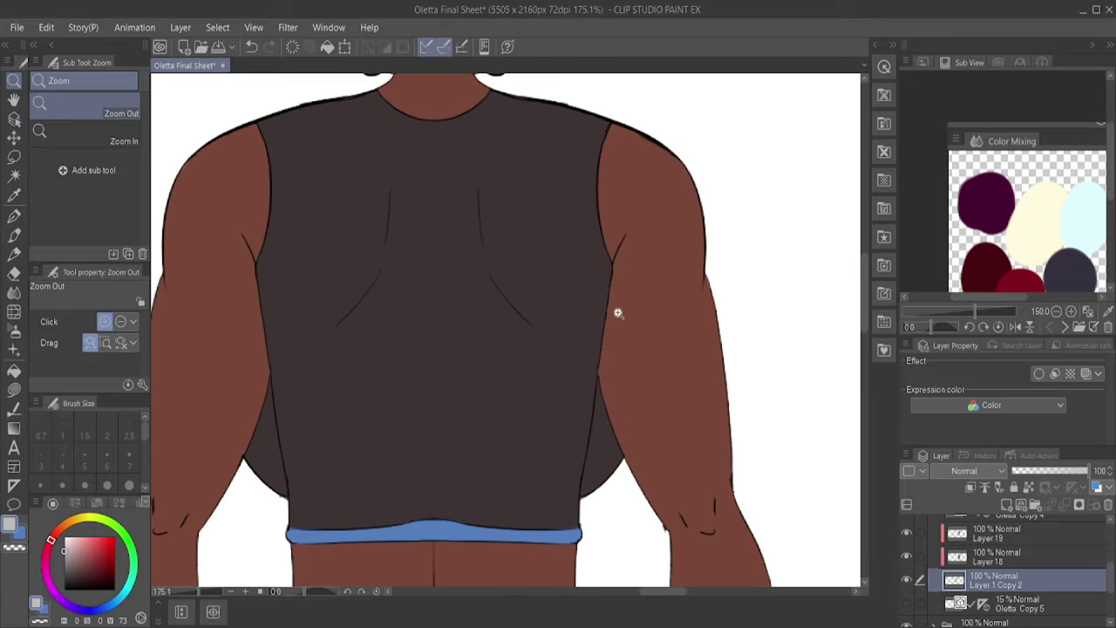
Step: Erase the stray line marks between the thumb and fingers and at the thumb tip on Oletta Copy 4 with the Vector eraser
scroll(664, 192, down, 4)
scroll(730, 309, up, 6)
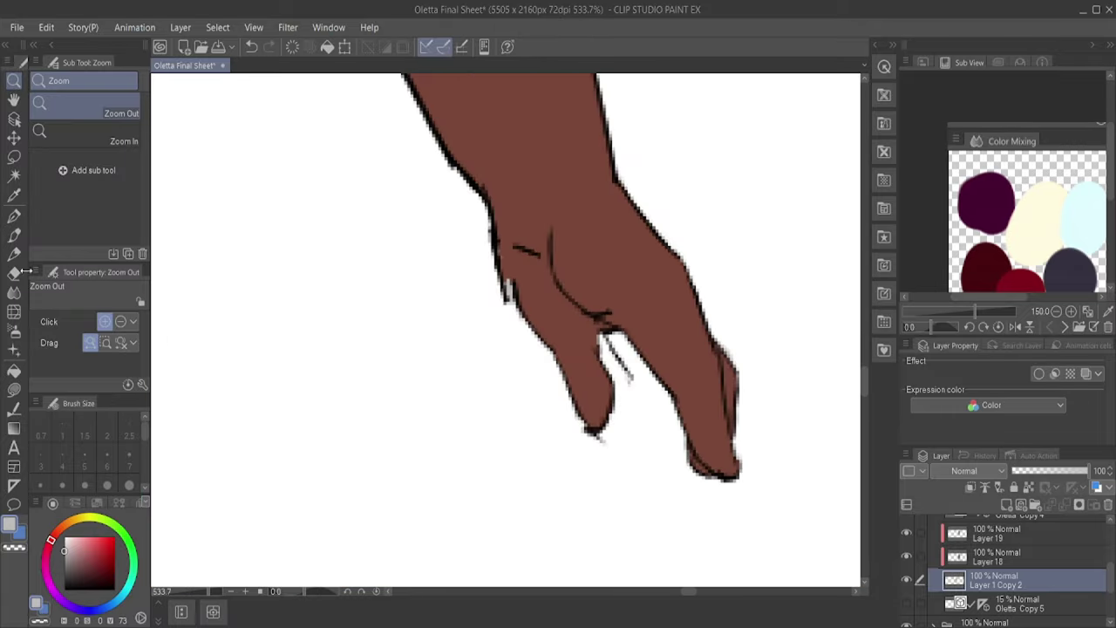
key(e)
scroll(1008, 556, up, 2)
click(1016, 567)
drag(610, 345, 624, 370)
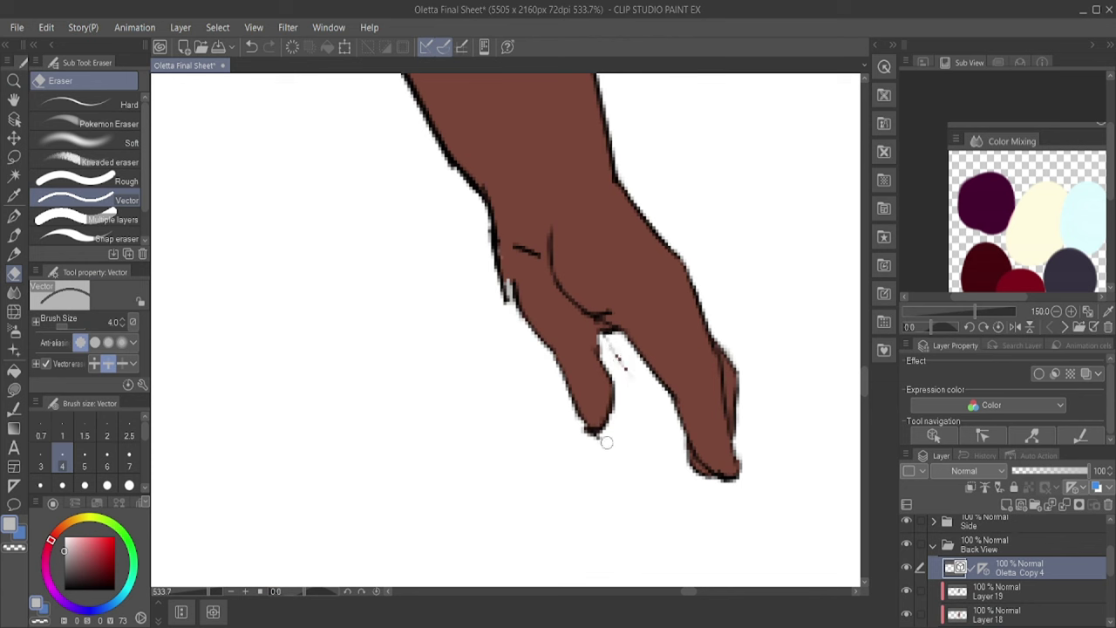
Step: Paint the unfilled gap at the thumb's outer edge on Layer 19 with the sampled skin brown and the size 6 MB Fine Line 2 brush
key(b)
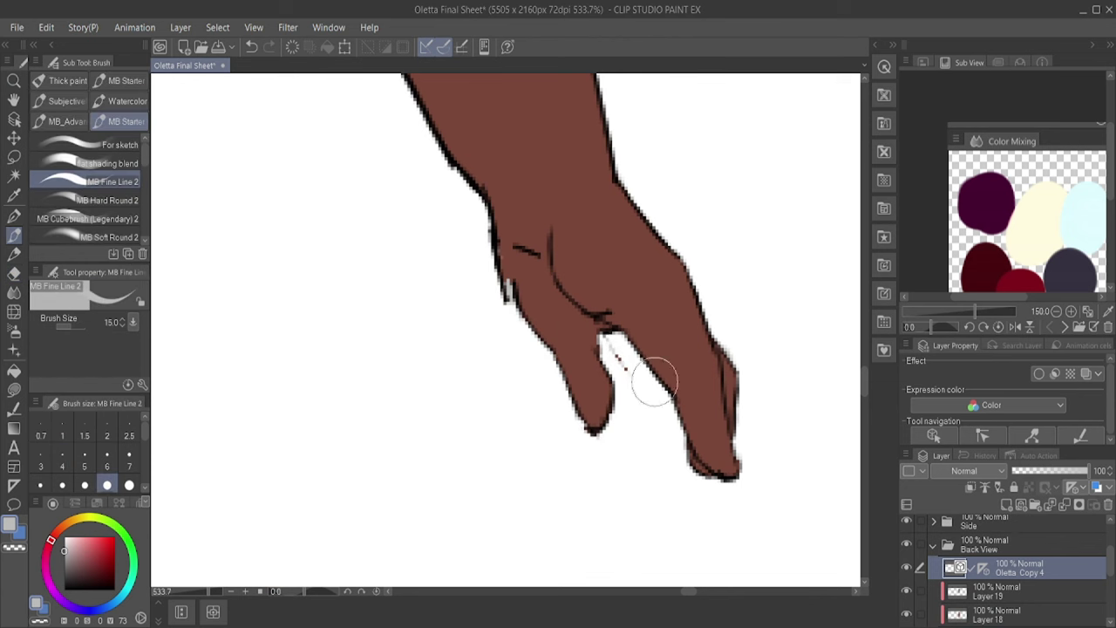
click(999, 591)
scroll(999, 591, down, 2)
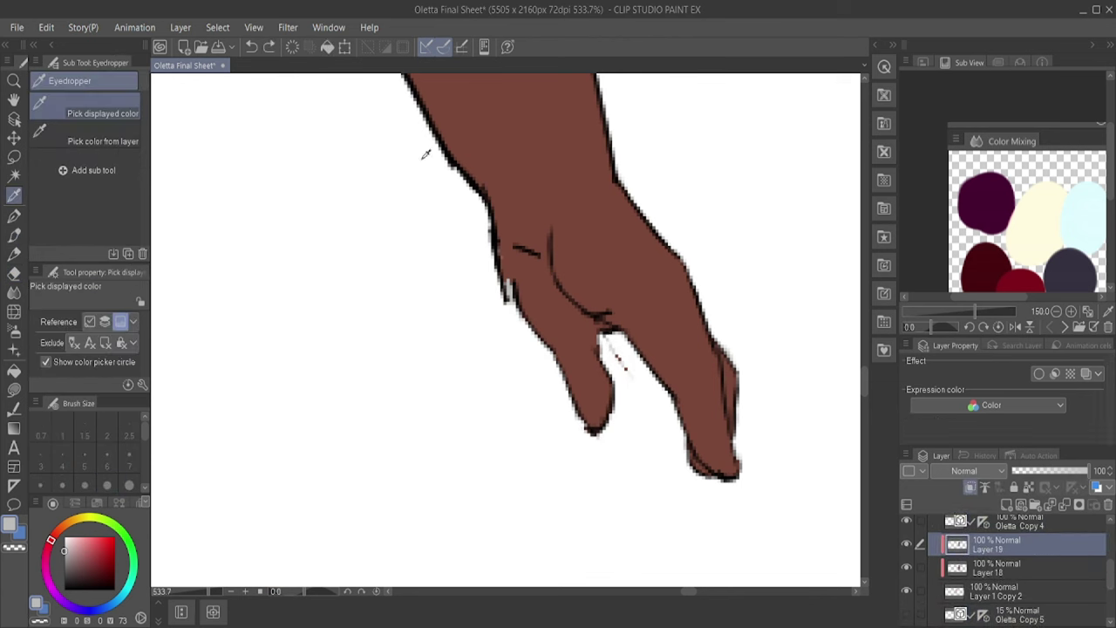
alt+click(523, 218)
click(107, 454)
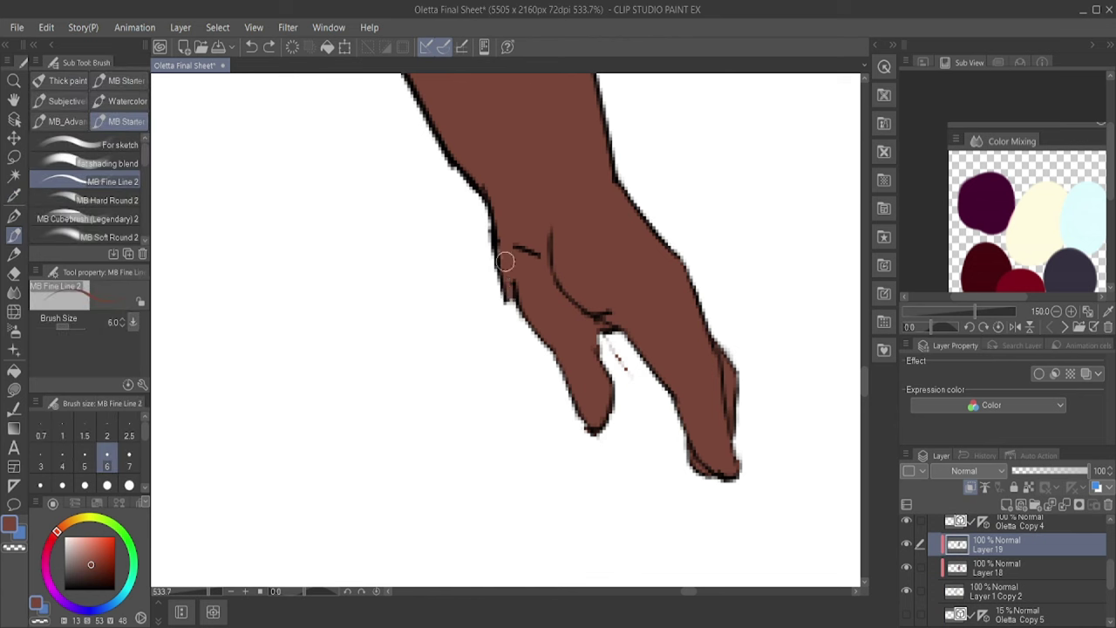
Step: Erase the leftover base specks between the thumb and fingers on Layer 1 Copy 2
key(e)
click(994, 591)
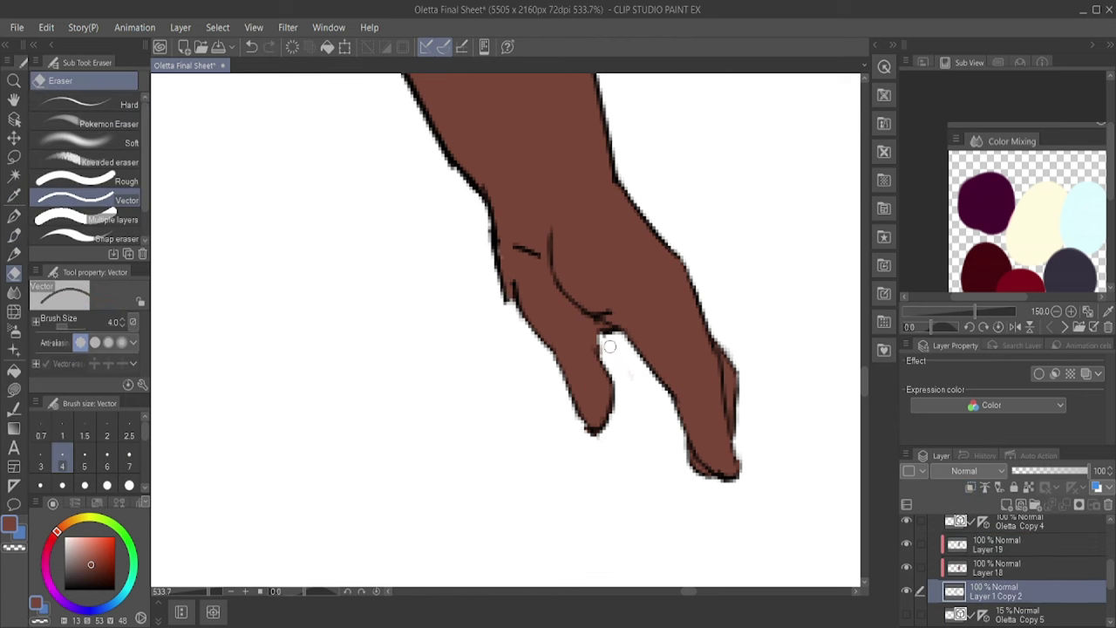
key(b)
ctrl+click(495, 248)
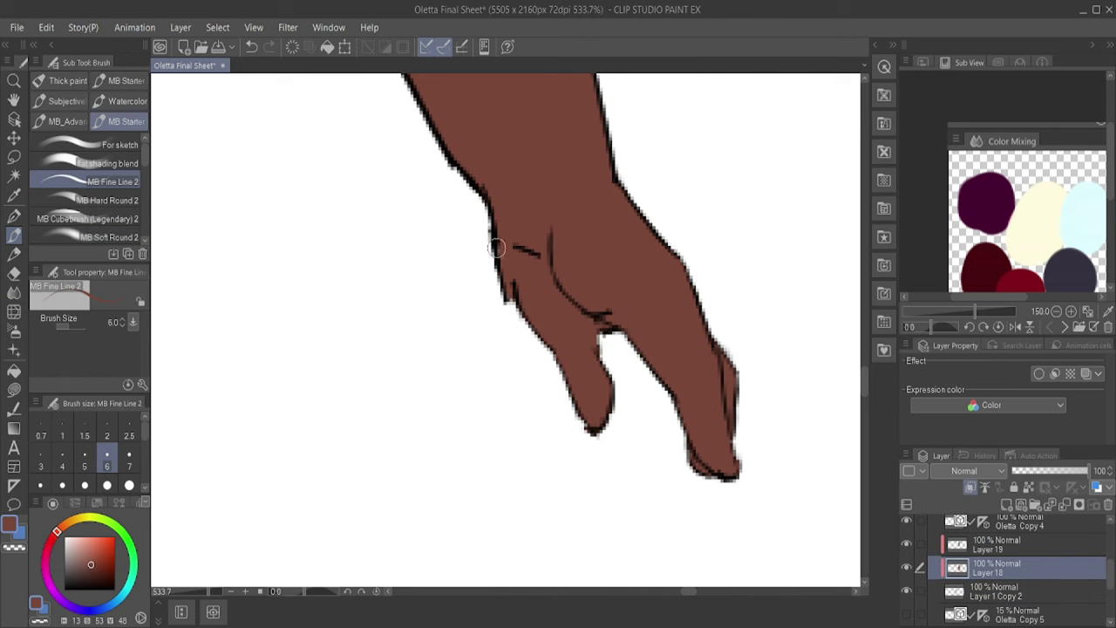
Step: Close the thumb's outer outline on Oletta Copy 4 with the thin lines pen and symmetry ruler off, and erase the overlapping line ends
key(/)
mouse_move(544, 286)
mouse_down()
mouse_move(471, 292)
mouse_move(724, 336)
mouse_up()
click(14, 217)
ctrl+click(673, 343)
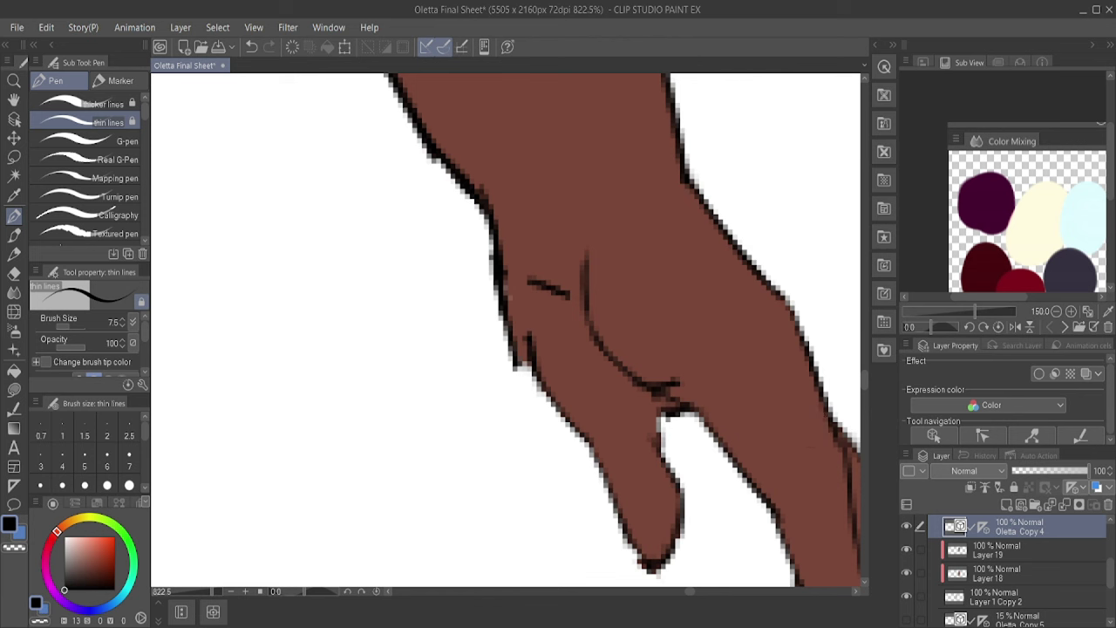
scroll(733, 318, up, 1)
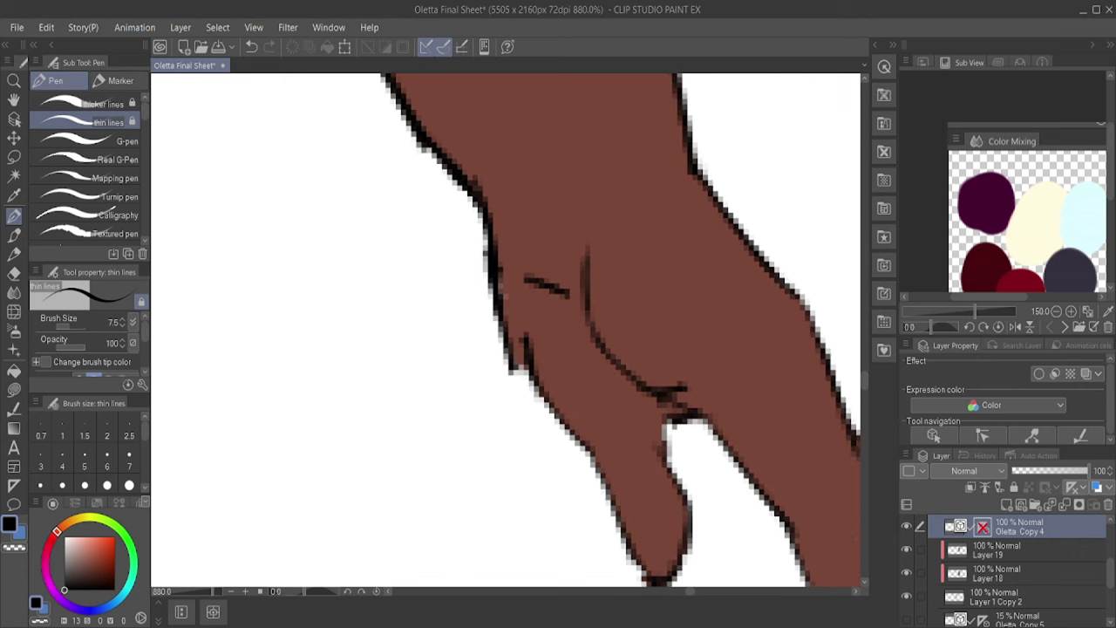
scroll(815, 312, up, 2)
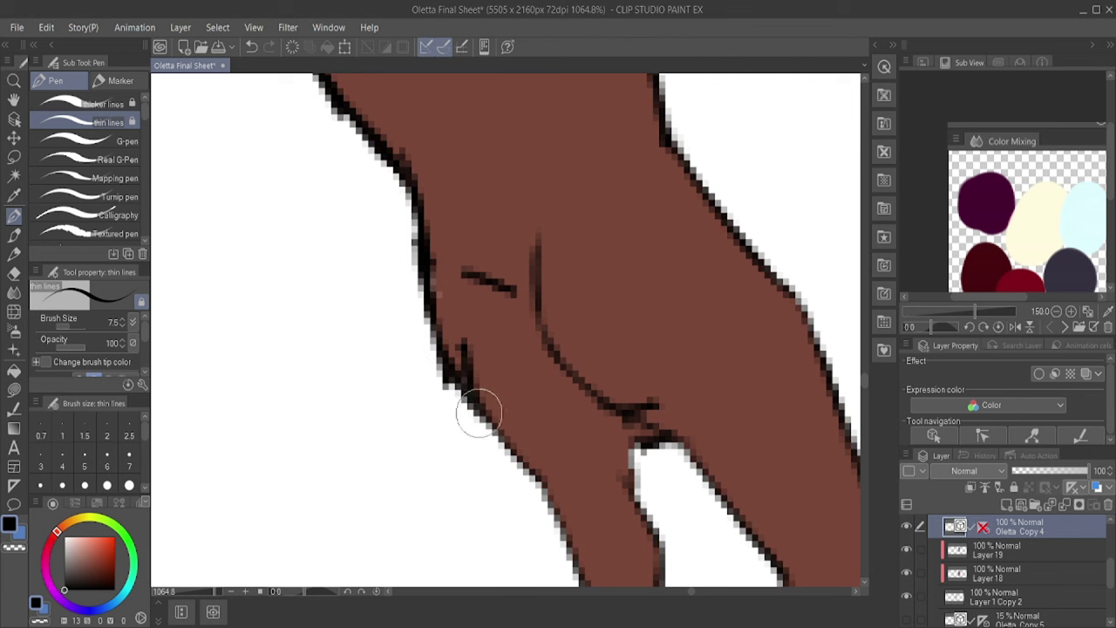
key(e)
mouse_move(491, 391)
mouse_down()
mouse_move(450, 405)
mouse_move(439, 264)
mouse_up()
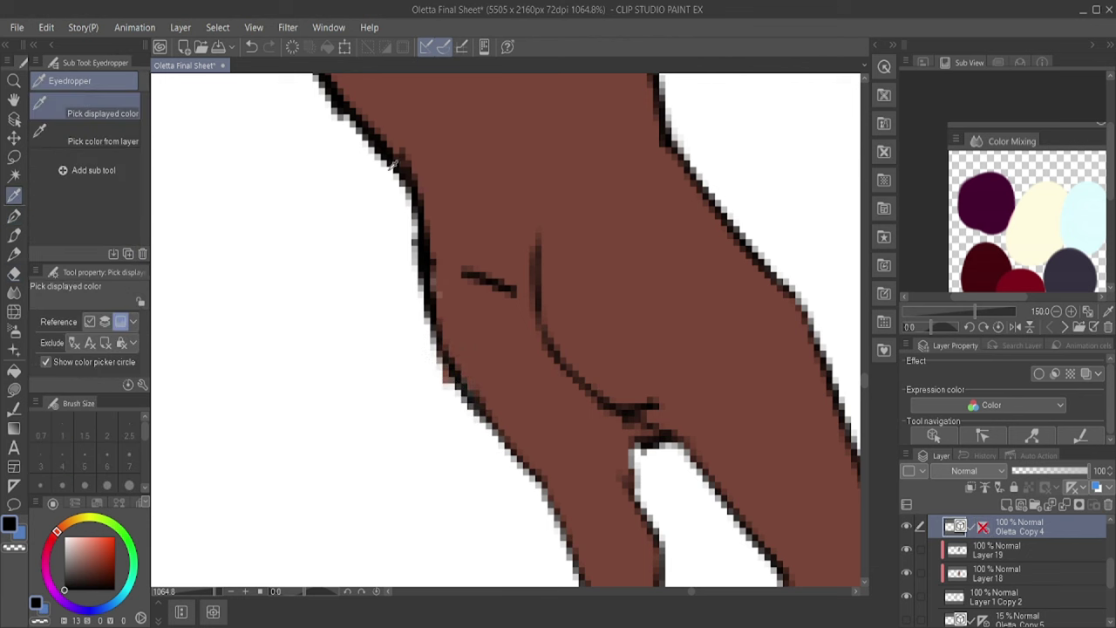
Step: Erase the base colour spilling past the hand's outer outline on Layer 1 Copy 2 with the Hard eraser, and save the sheet
alt+click(663, 366)
key(b)
key(alt+bracketleft)
key(alt+bracketleft)
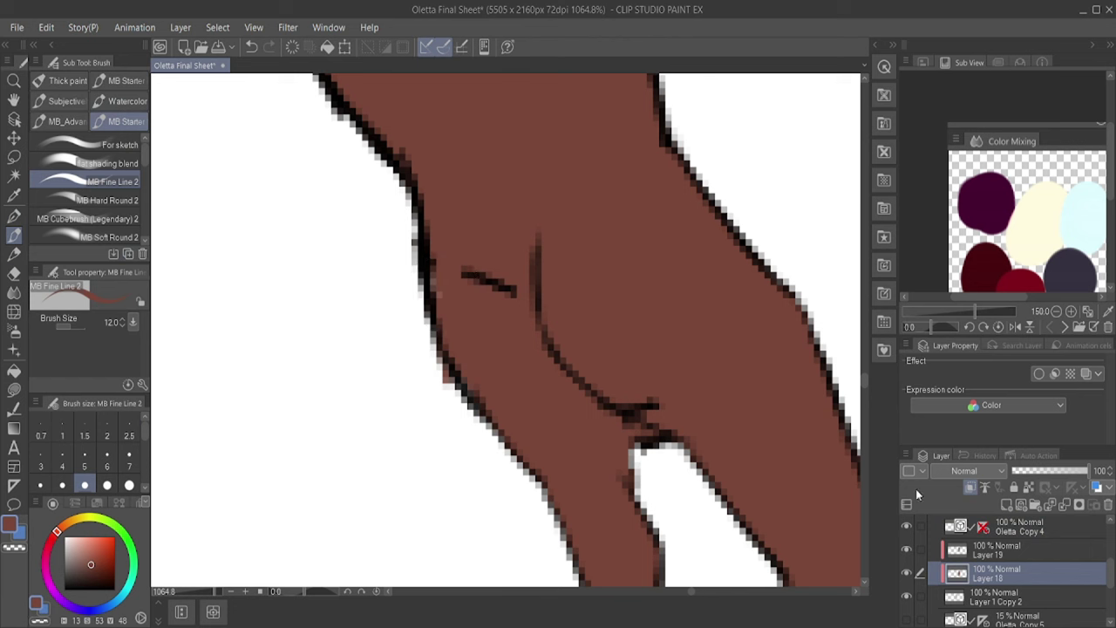
key(alt+bracketleft)
click(15, 197)
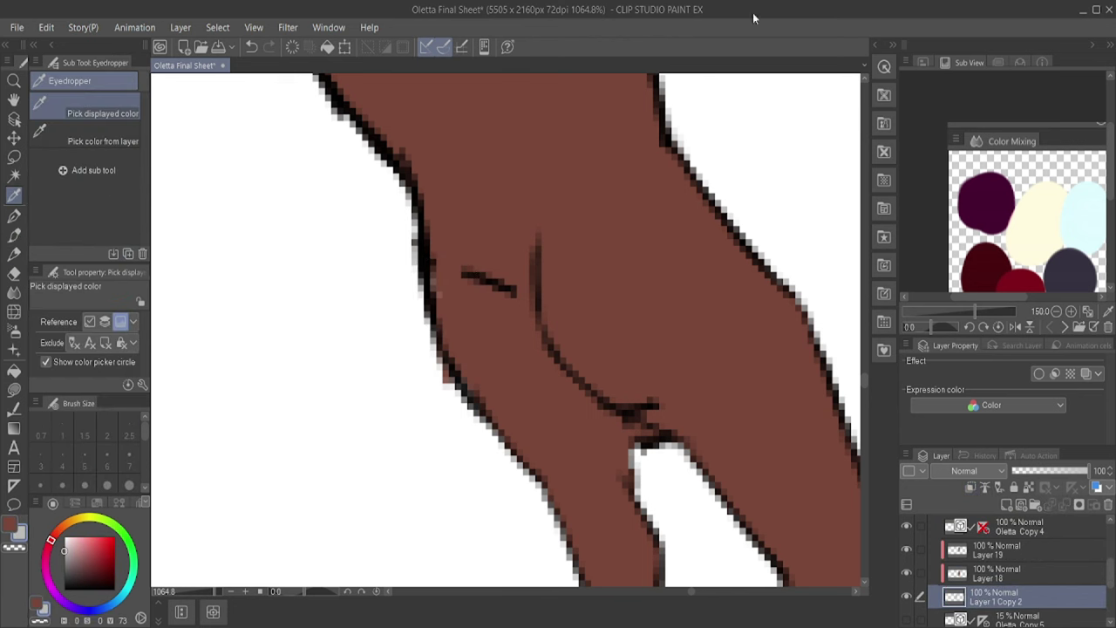
key(b)
click(14, 274)
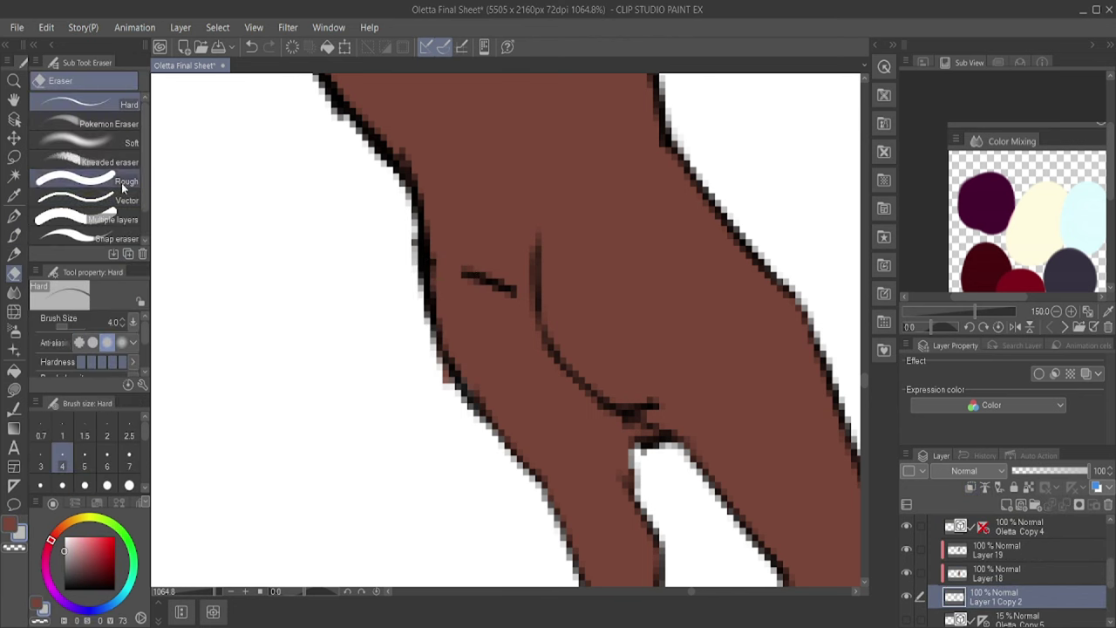
click(14, 80)
click(38, 98)
scroll(605, 357, down, 12)
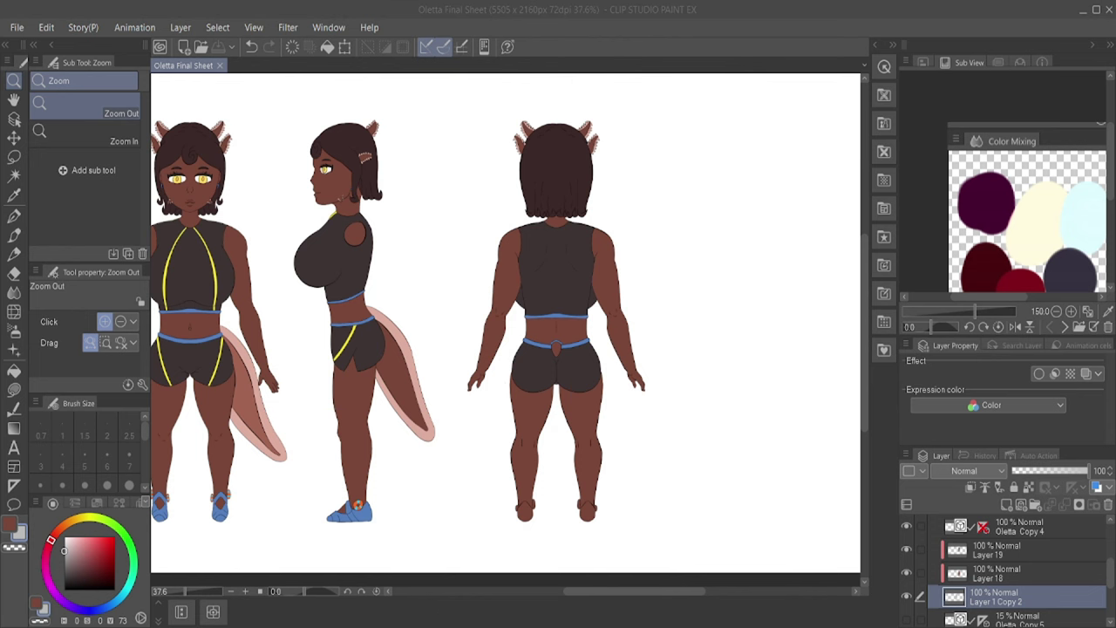
Step: Fill both heels of the back view on Layer 19 with the blue sampled from the side view's shoe
scroll(506, 331, up, 3)
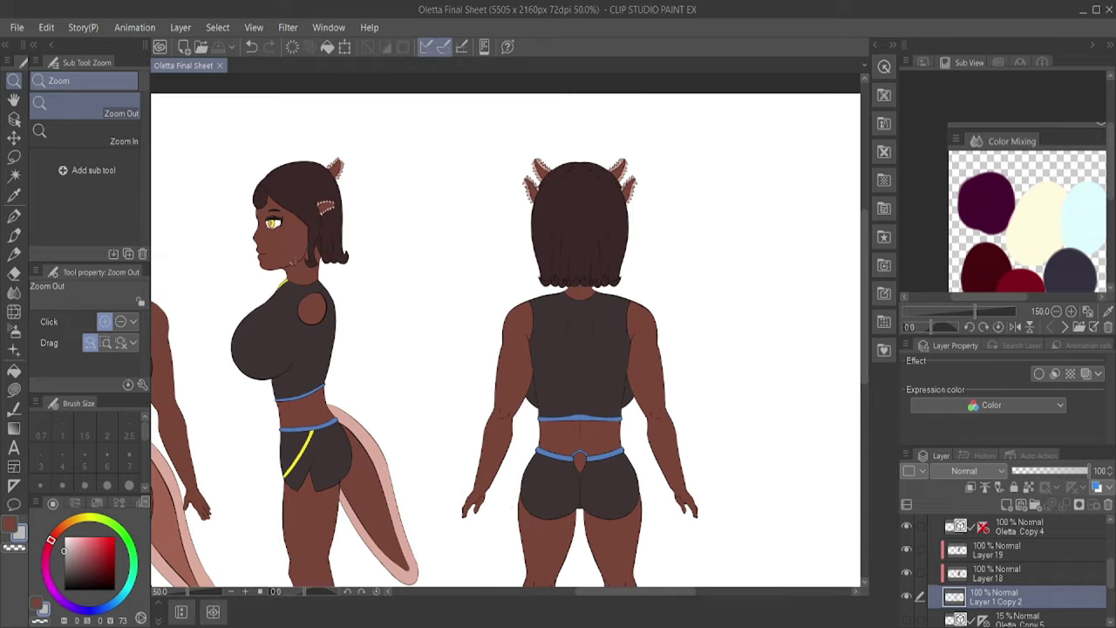
scroll(552, 523, up, 4)
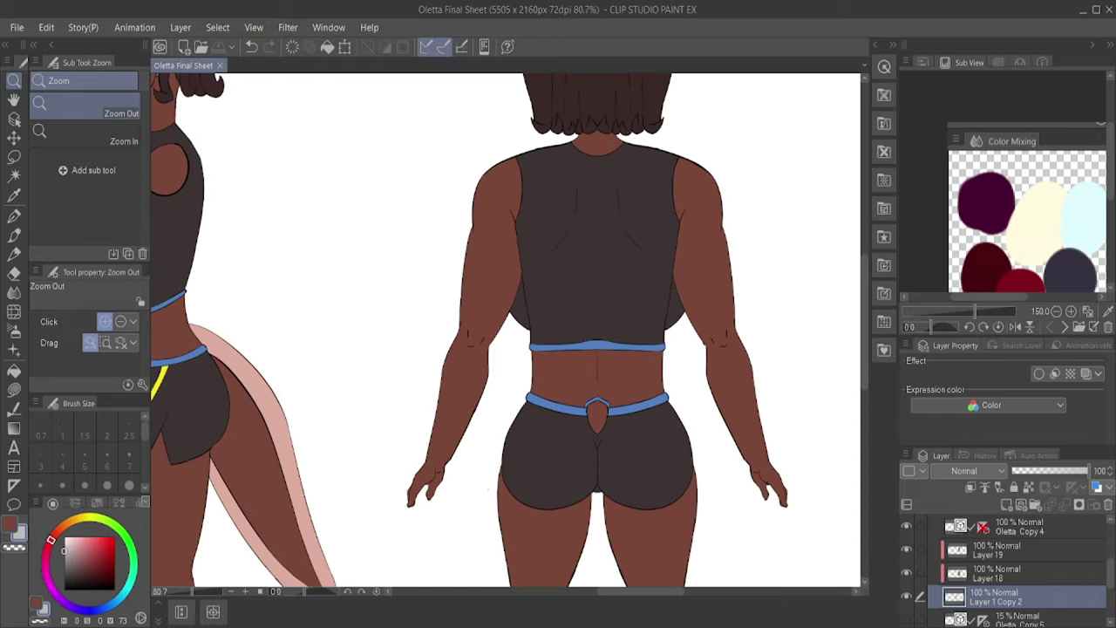
scroll(505, 331, down, 5)
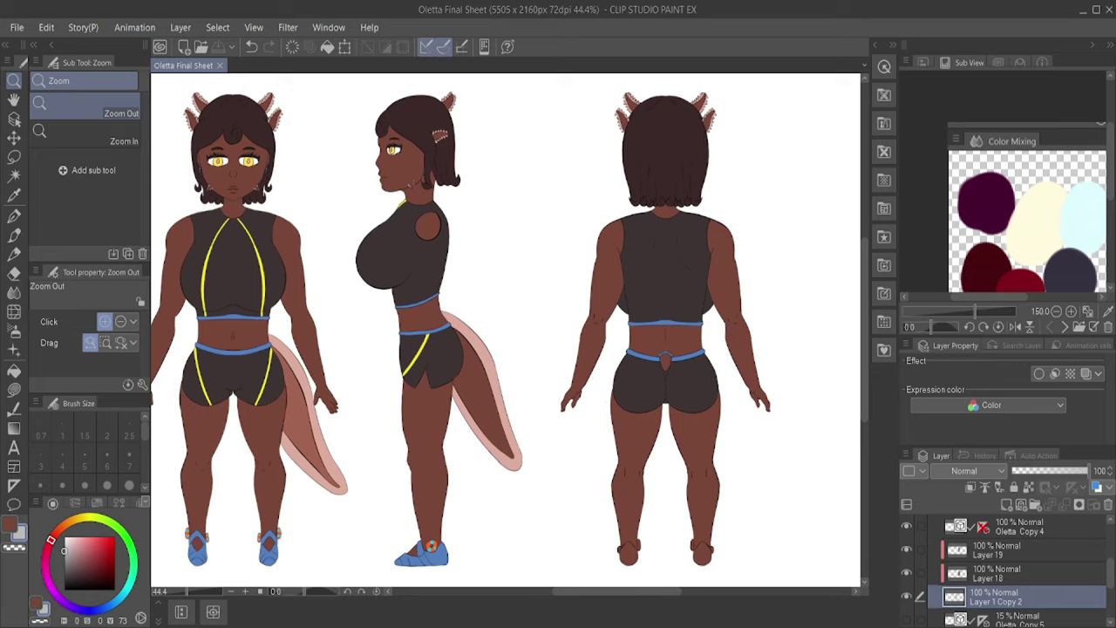
scroll(481, 347, up, 2)
scroll(481, 347, down, 2)
scroll(481, 347, up, 2)
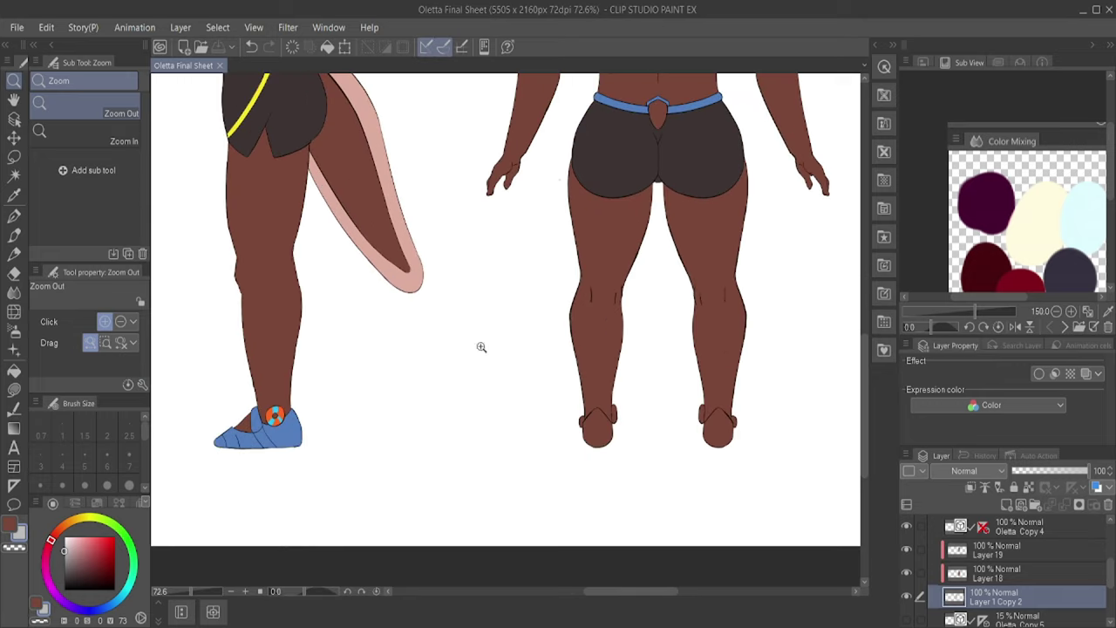
key(i)
click(257, 428)
key(u)
click(974, 556)
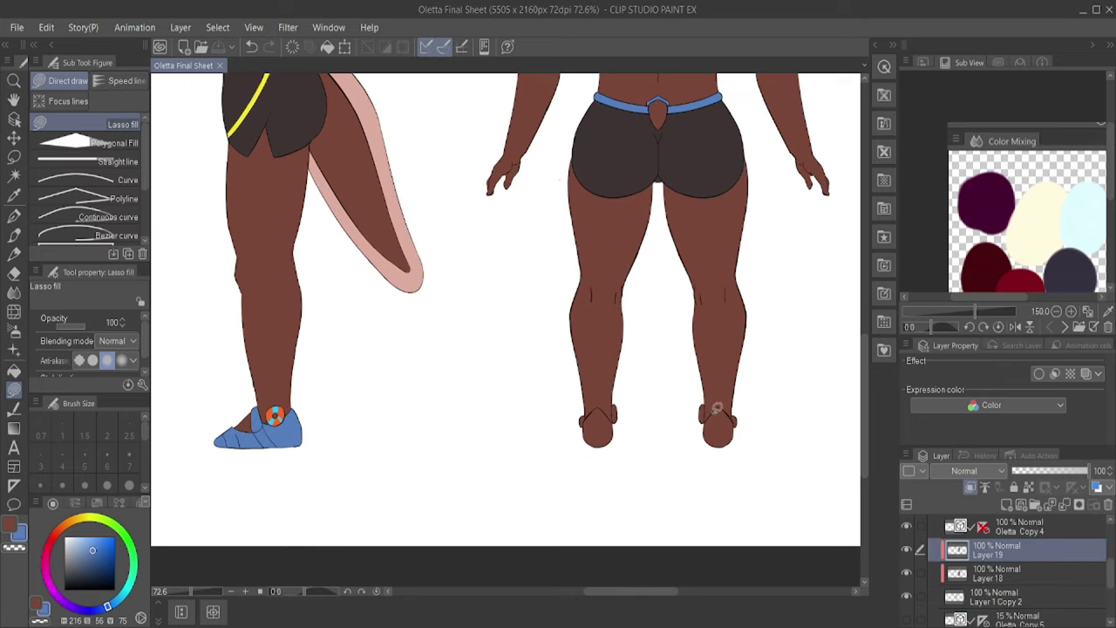
click(14, 371)
click(597, 429)
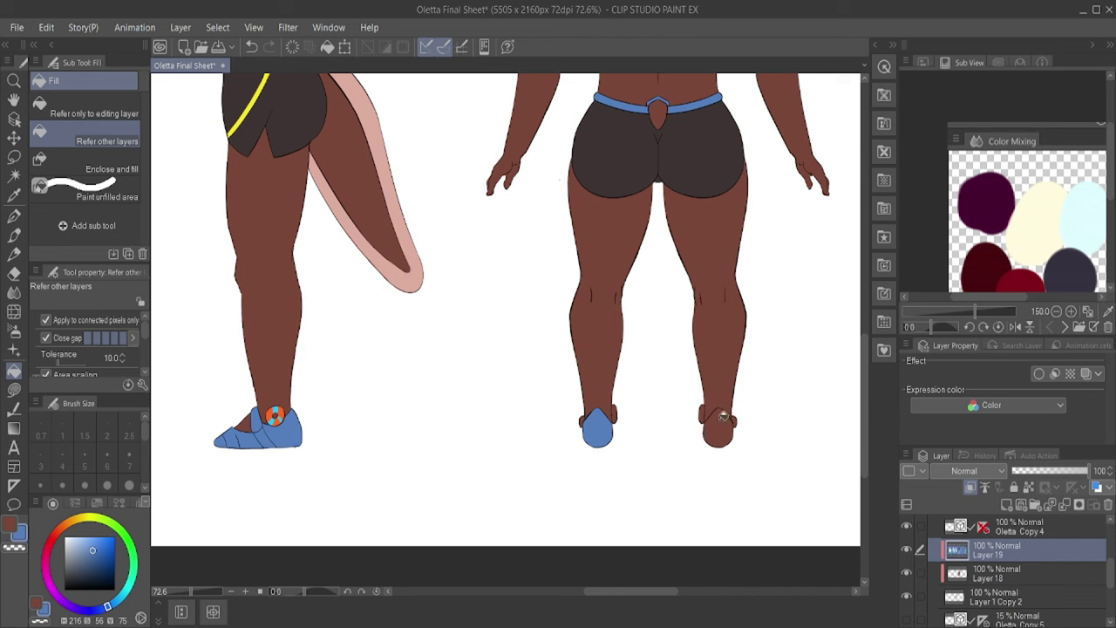
click(723, 417)
Step: Fill the ankle ornaments on both feet of the back view with the orange sampled from the side view's ankle disc
key(slash)
key(w)
key(i)
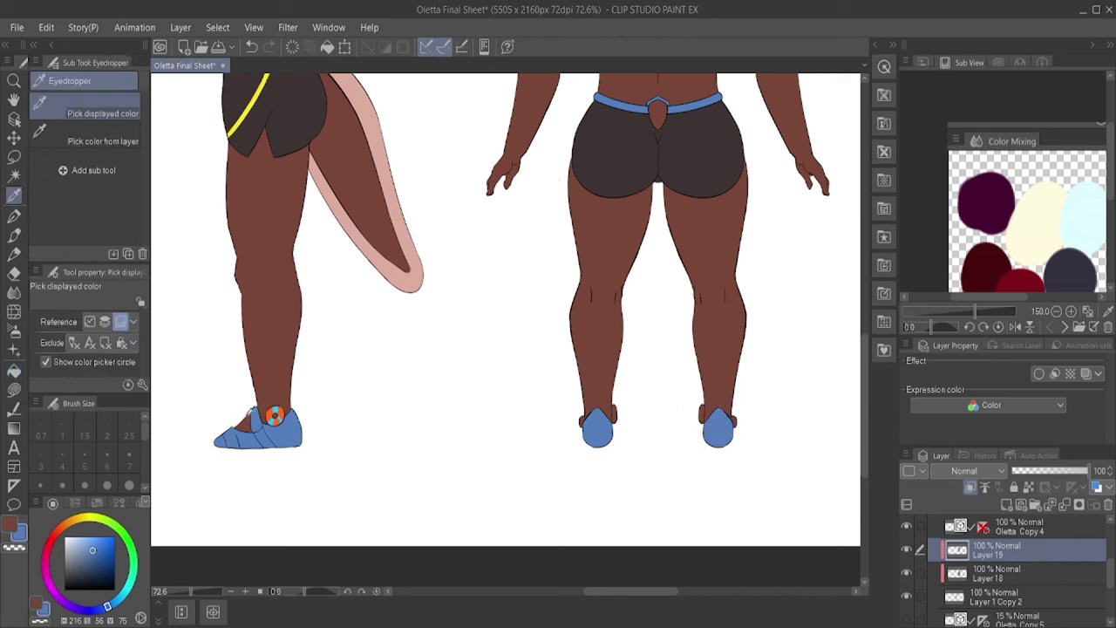
click(274, 416)
key(g)
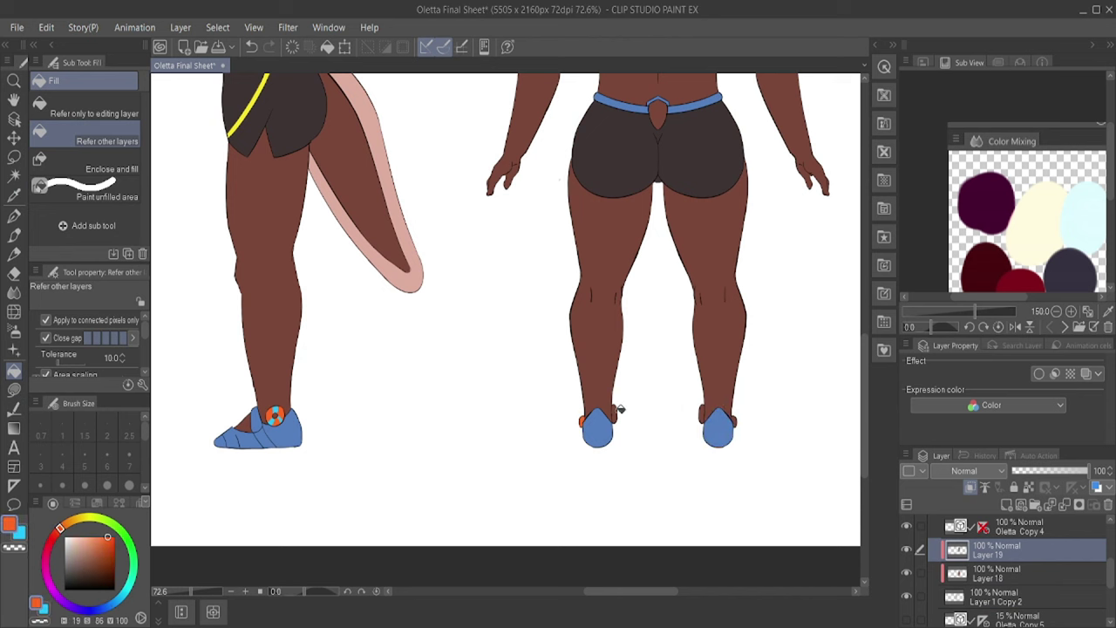
Step: Paint light blue stripes across the orange ankle ornaments on Layer 19 with the MB Fine Line 2 brush reduced to size 7
scroll(672, 366, up, 4)
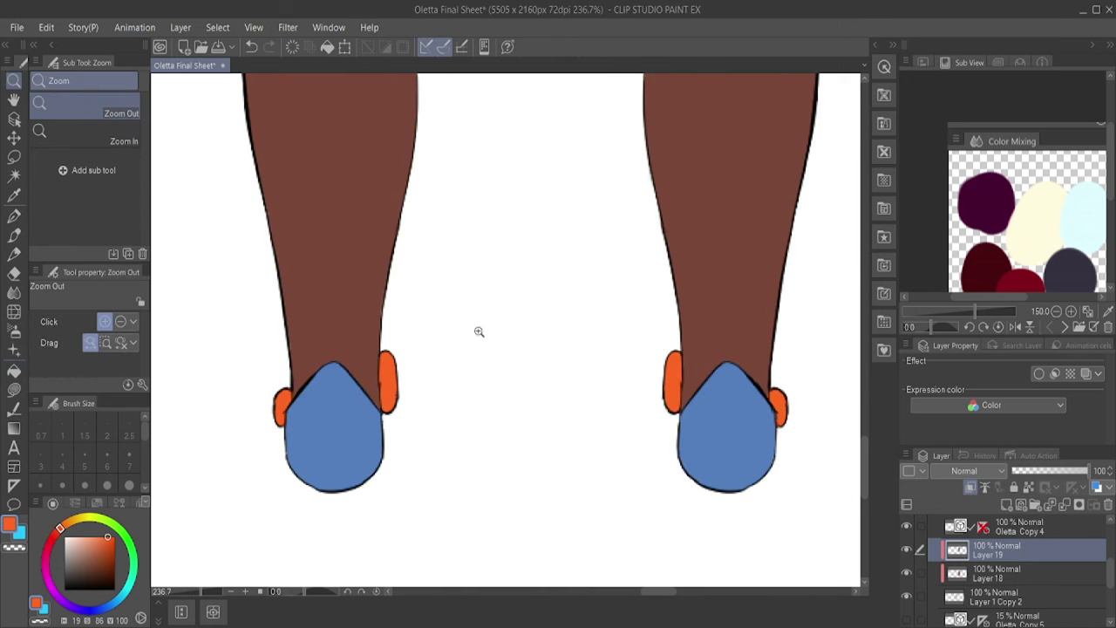
key(b)
key(ctrl+z)
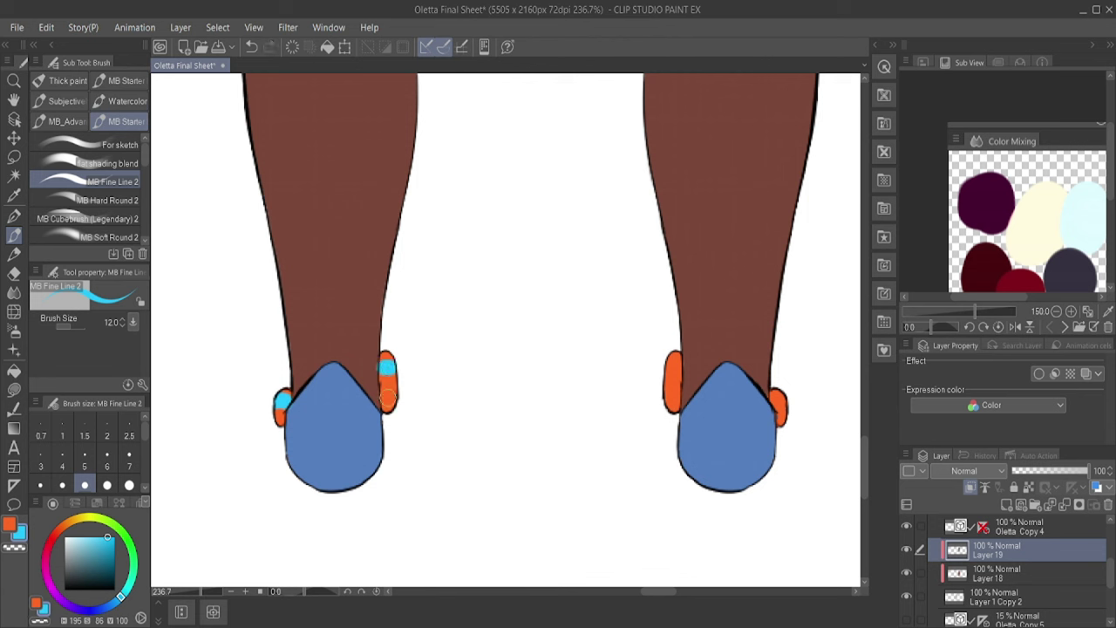
key(ctrl+z)
key(bracketleft)
key(bracketleft)
key(bracketleft)
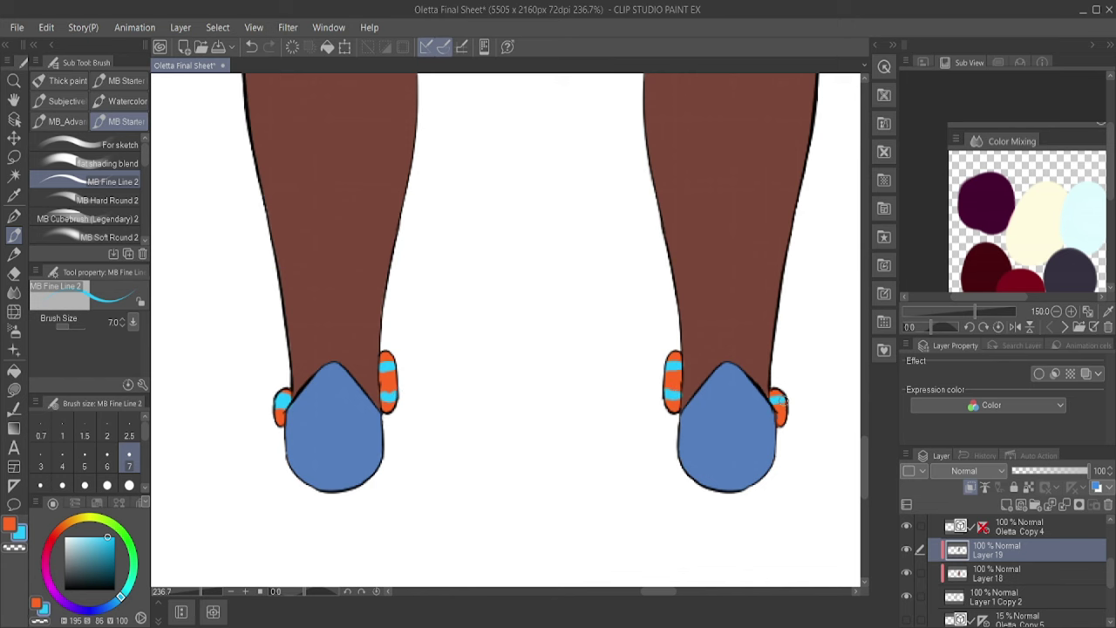
Step: Save the sheet and check the coloured back view against the front and side views
key(slash)
scroll(638, 355, down, 5)
scroll(638, 355, up, 2)
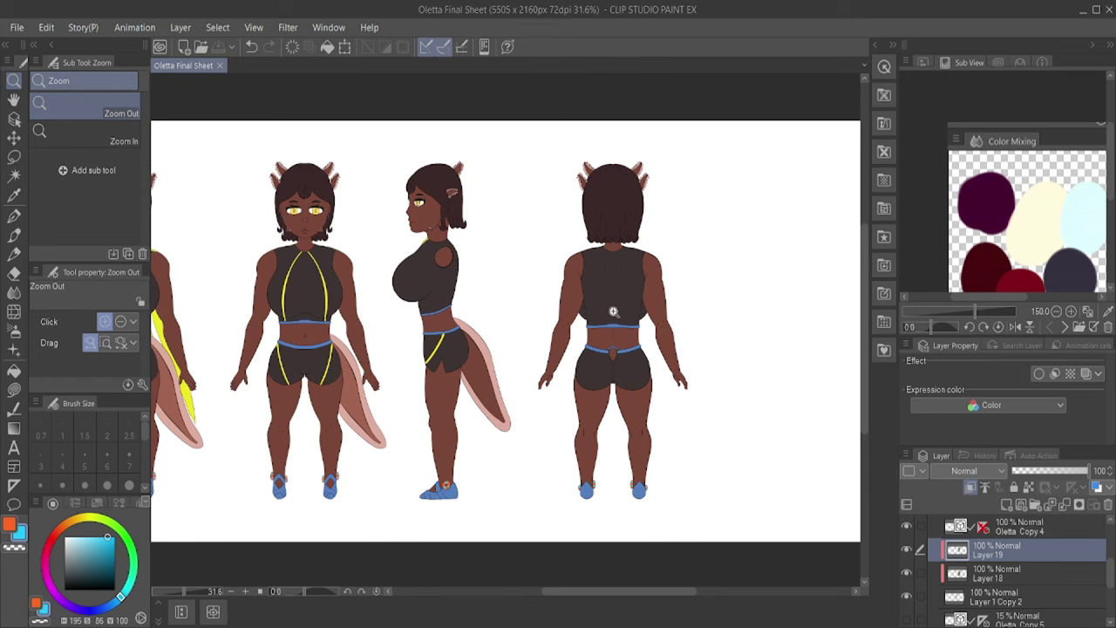
scroll(653, 322, up, 3)
scroll(642, 351, up, 1)
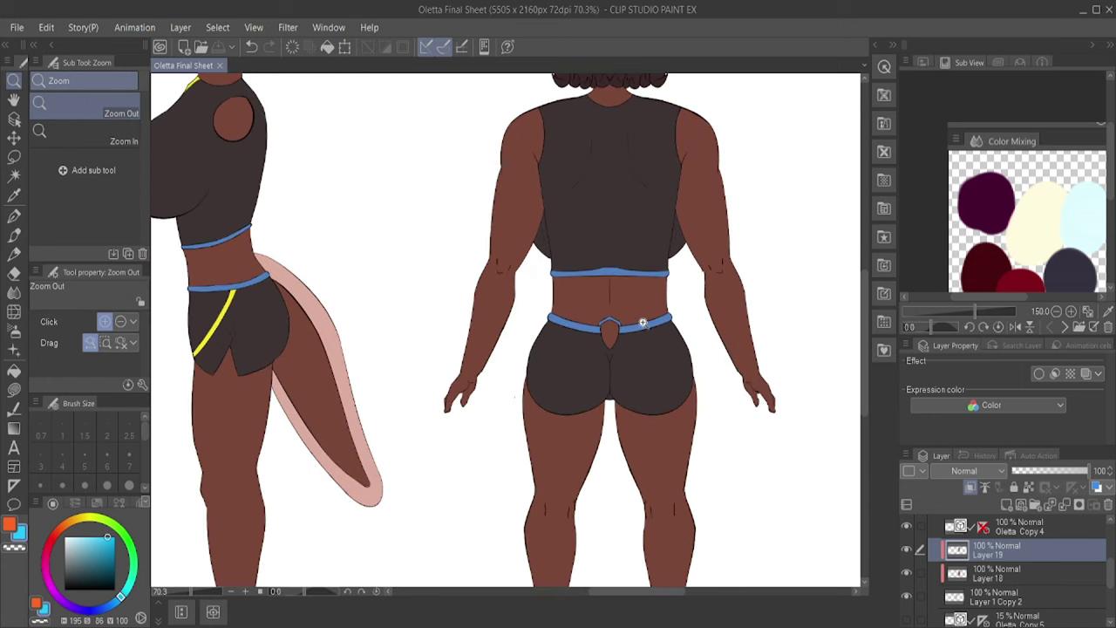
Step: Fill the tail base at the back view's waist with dark brown on Layer 19 and save the sheet
scroll(436, 262, down, 2)
scroll(240, 208, up, 2)
key(i)
click(14, 371)
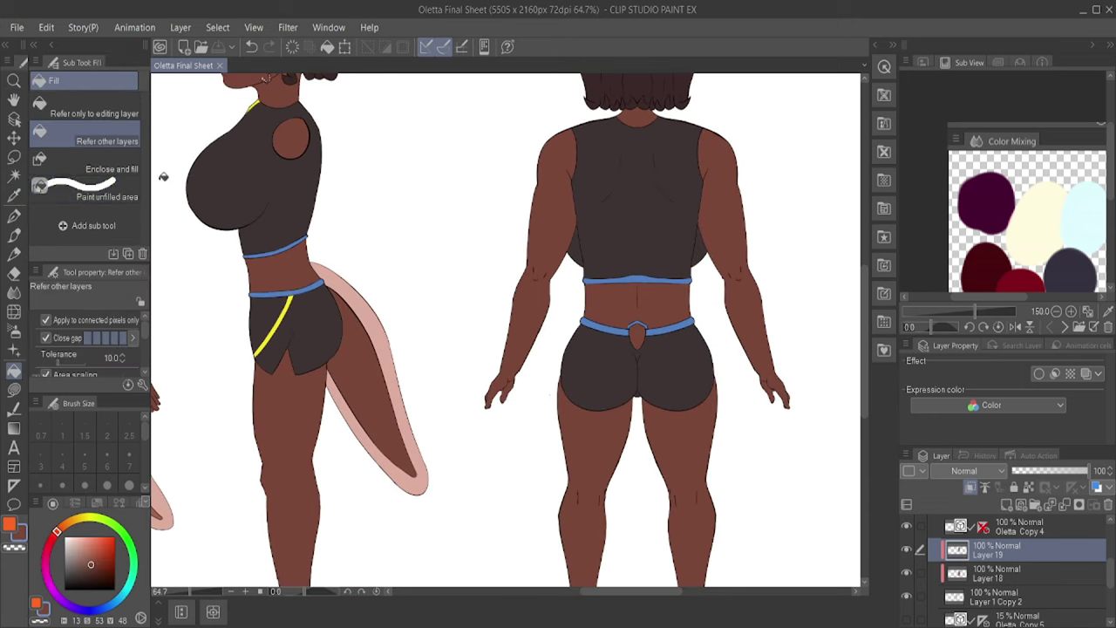
click(664, 320)
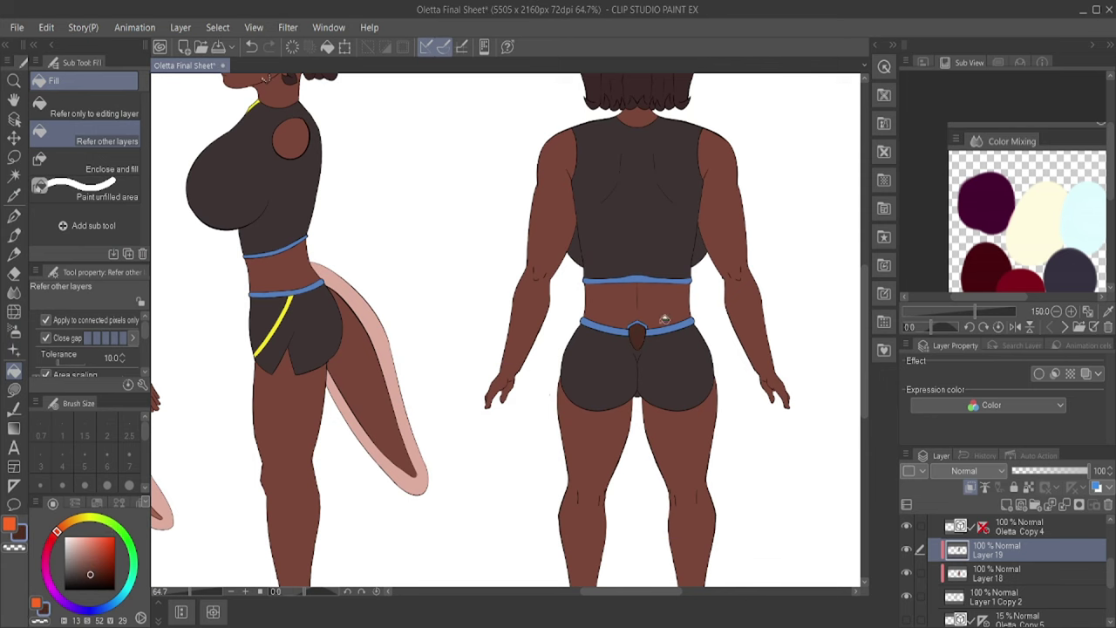
click(14, 81)
click(724, 405)
key(ctrl+s)
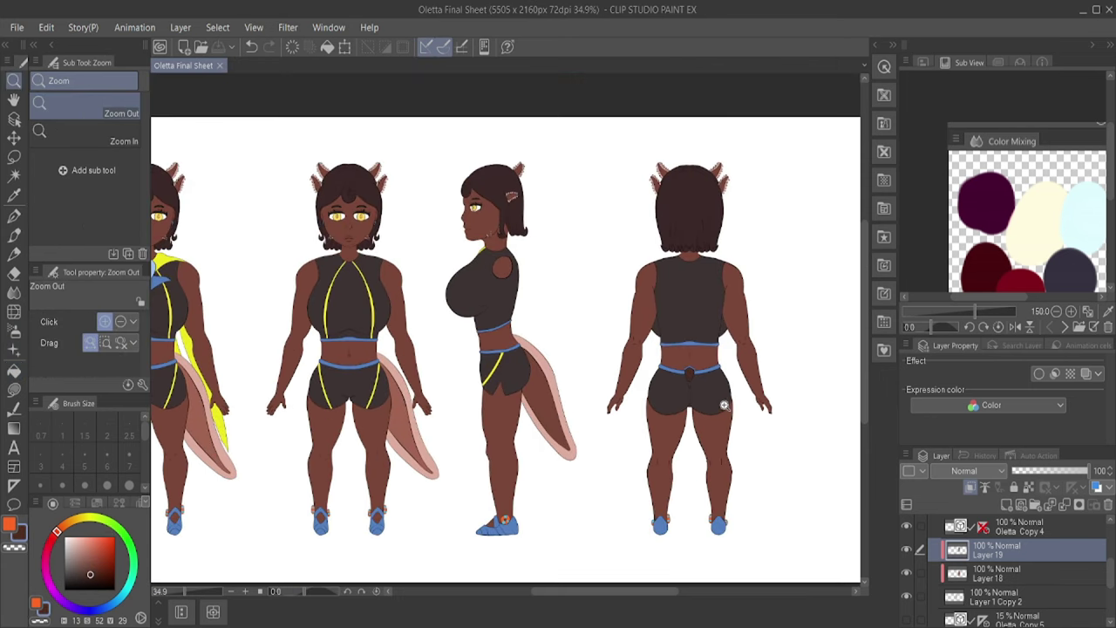
Step: Review the whole sheet with its figure views and the sword, and select the Side layer folder
click(671, 356)
click(645, 358)
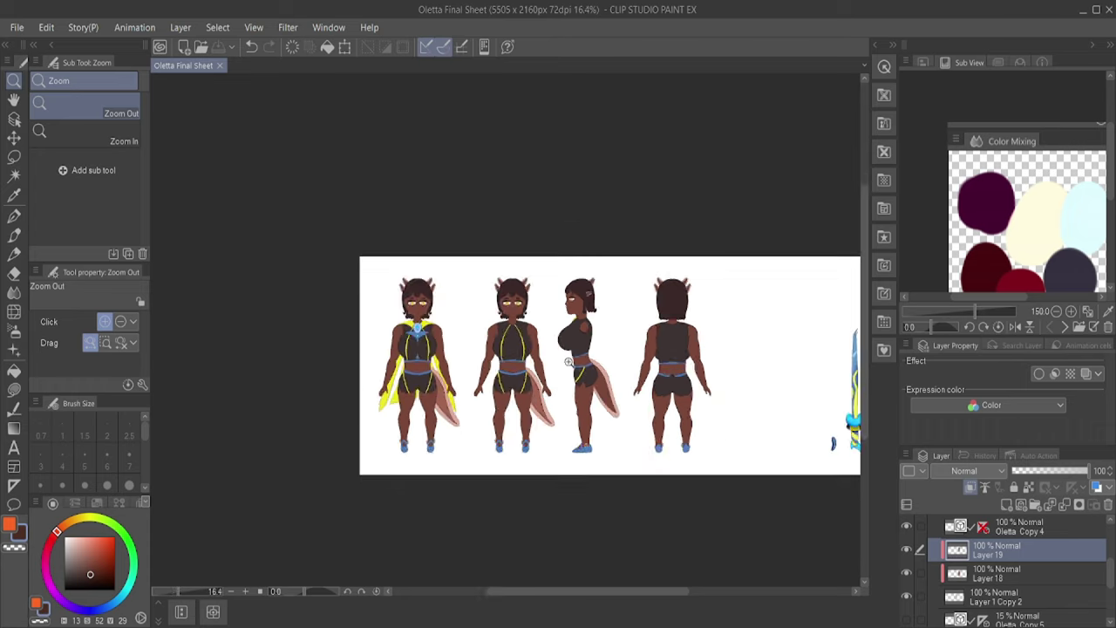
click(638, 381)
scroll(638, 382, up, 3)
key(p)
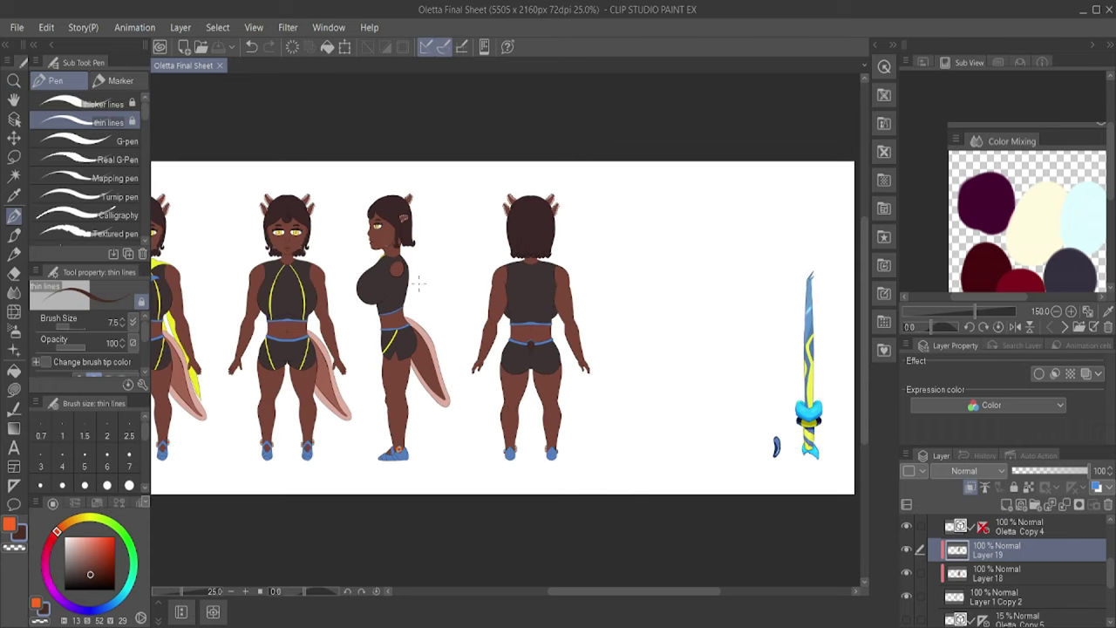
scroll(1095, 565, up, 3)
click(1024, 553)
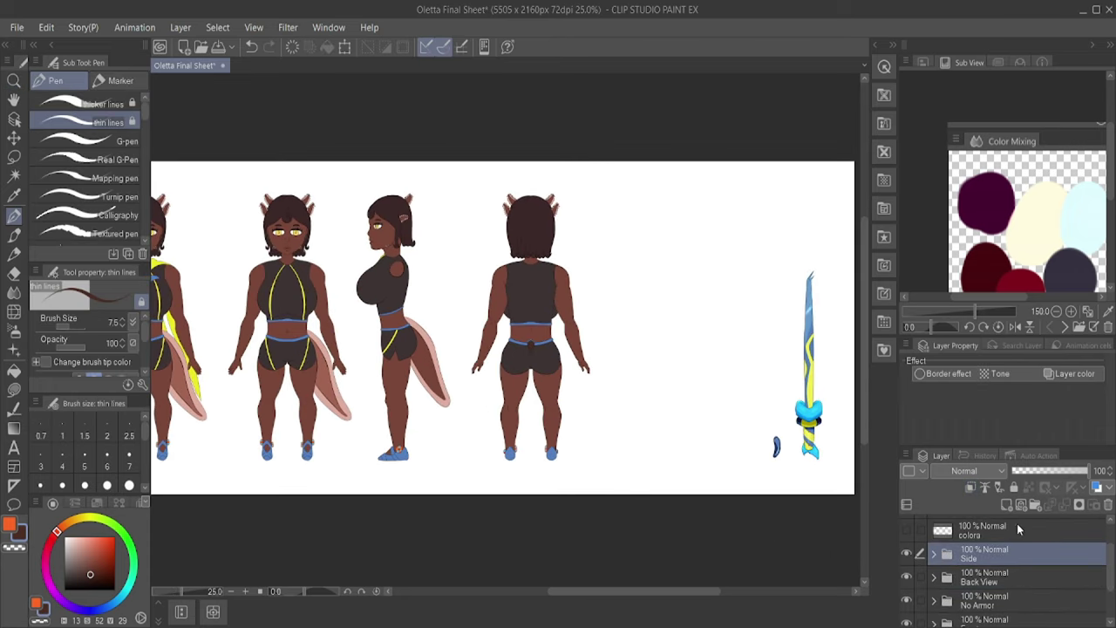
mouse_move(713, 591)
mouse_down()
mouse_move(688, 591)
mouse_move(728, 605)
mouse_up()
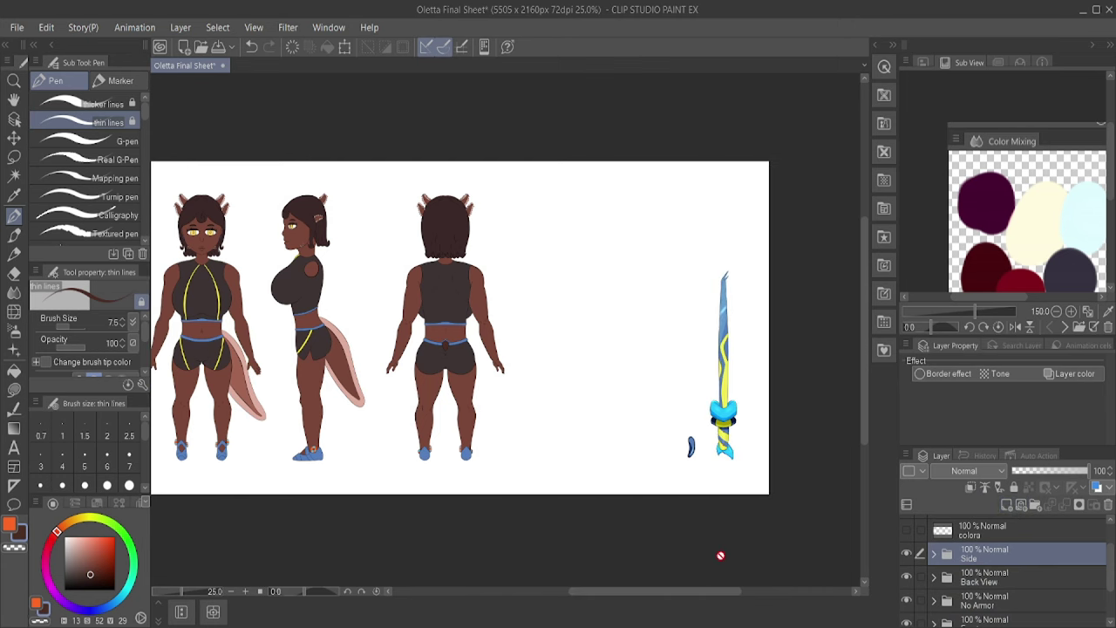
scroll(640, 351, left, 3)
scroll(745, 386, down, 1)
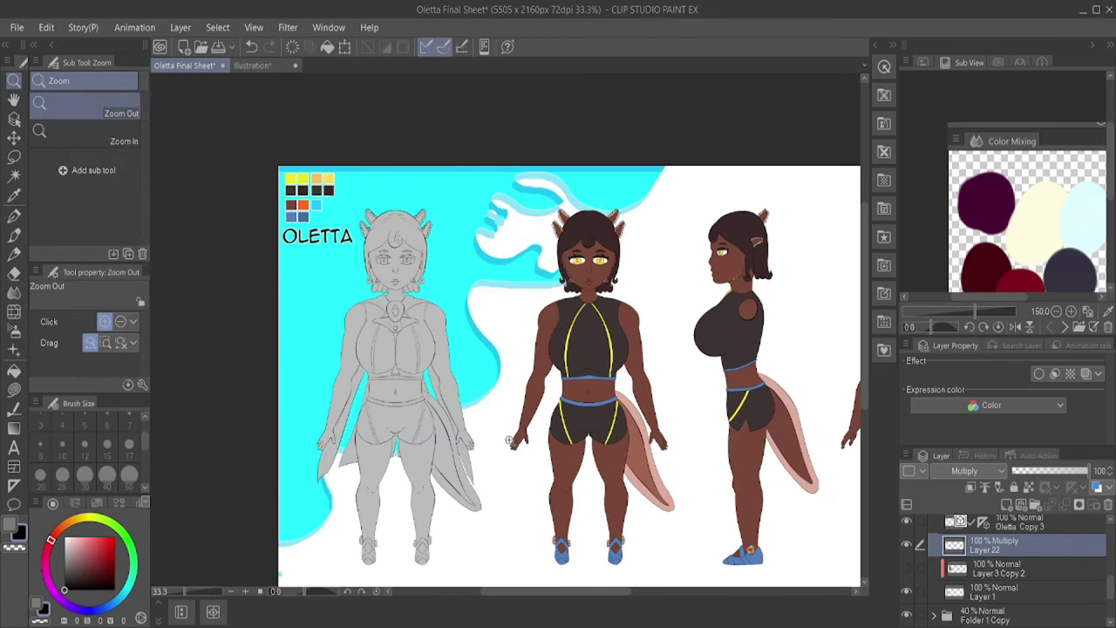
Step: Shade the armoured front view's neck and inner collar dark grey on the Multiply Layer 22 and set its opacity to 80%
drag(362, 244, 466, 318)
key(b)
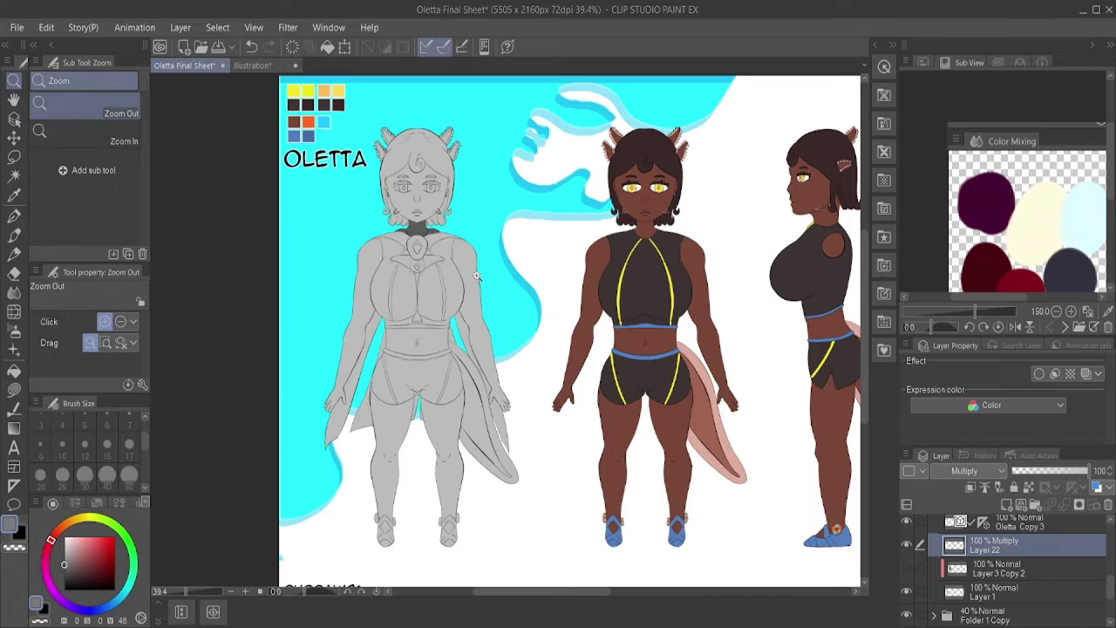
drag(410, 200, 514, 279)
key(b)
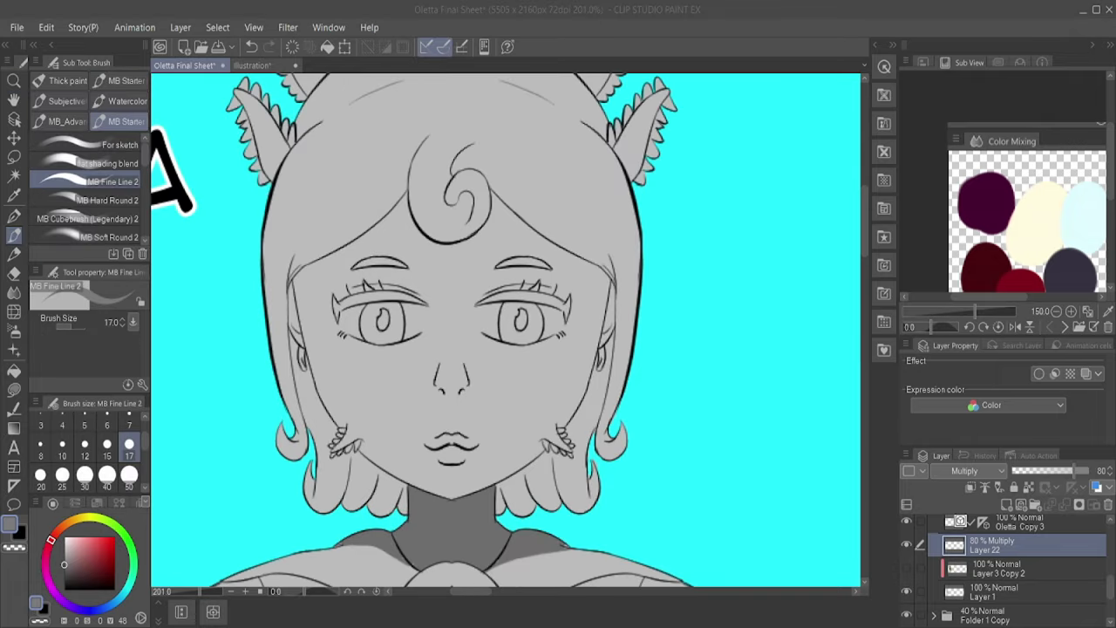
Step: Shade the hair behind both sides of the jaw on a new Multiply layer with the MB Fine Line 2 brush at size 17
scroll(462, 192, up, 2)
drag(794, 349, 847, 159)
key(ctrl+shift+n)
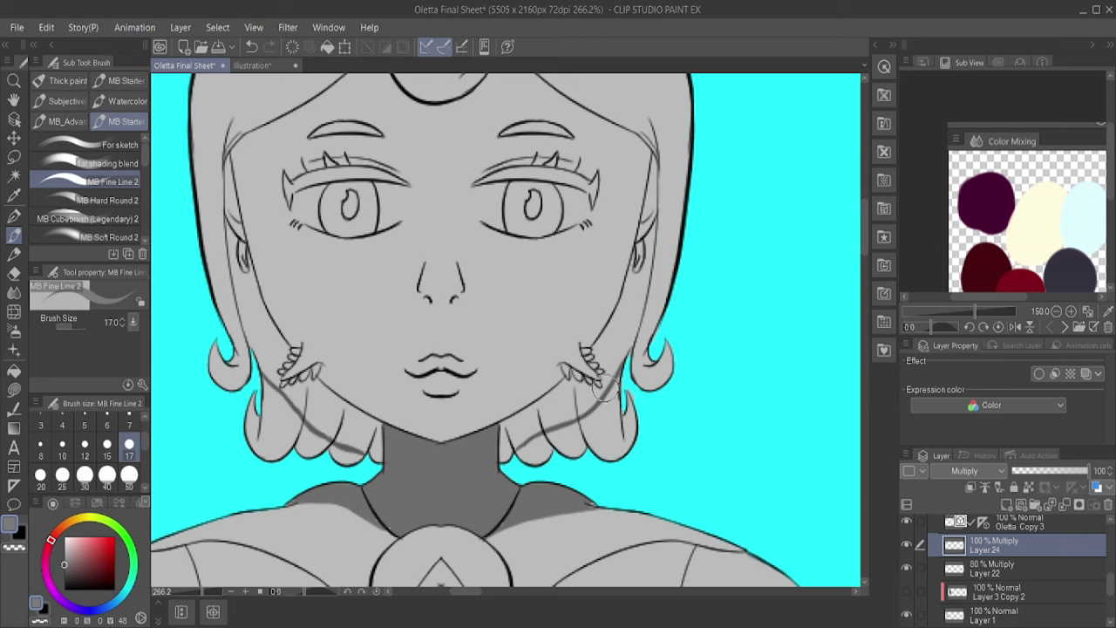
drag(611, 388, 654, 240)
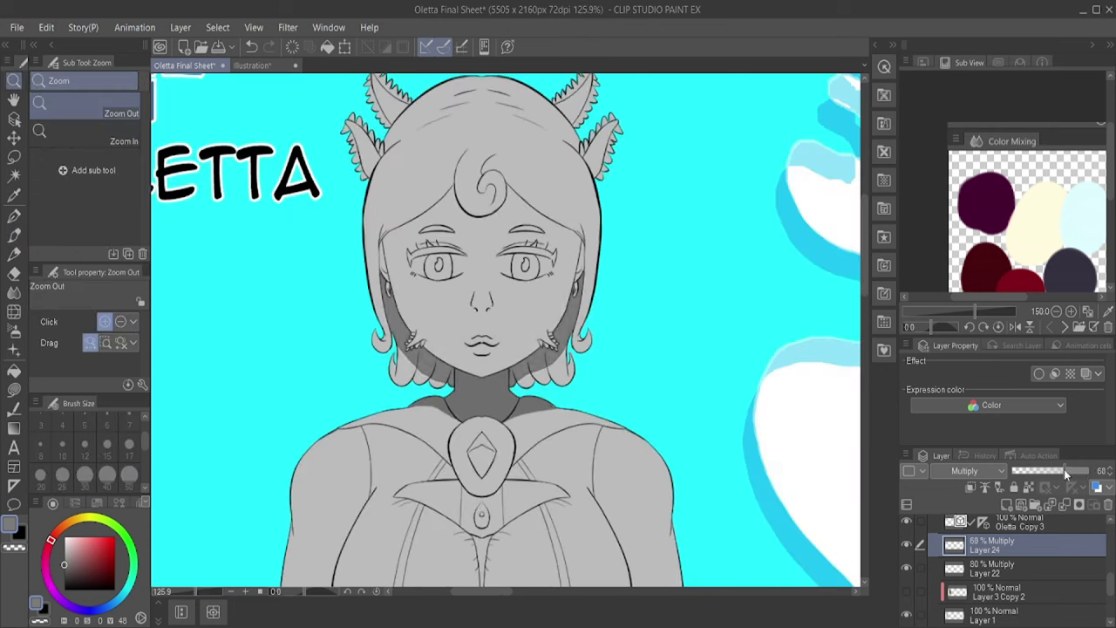
Step: Set Layer 22's opacity to 65% and shade the underside of the chest with the MB Fine Line 2 brush at size 15
click(1064, 471)
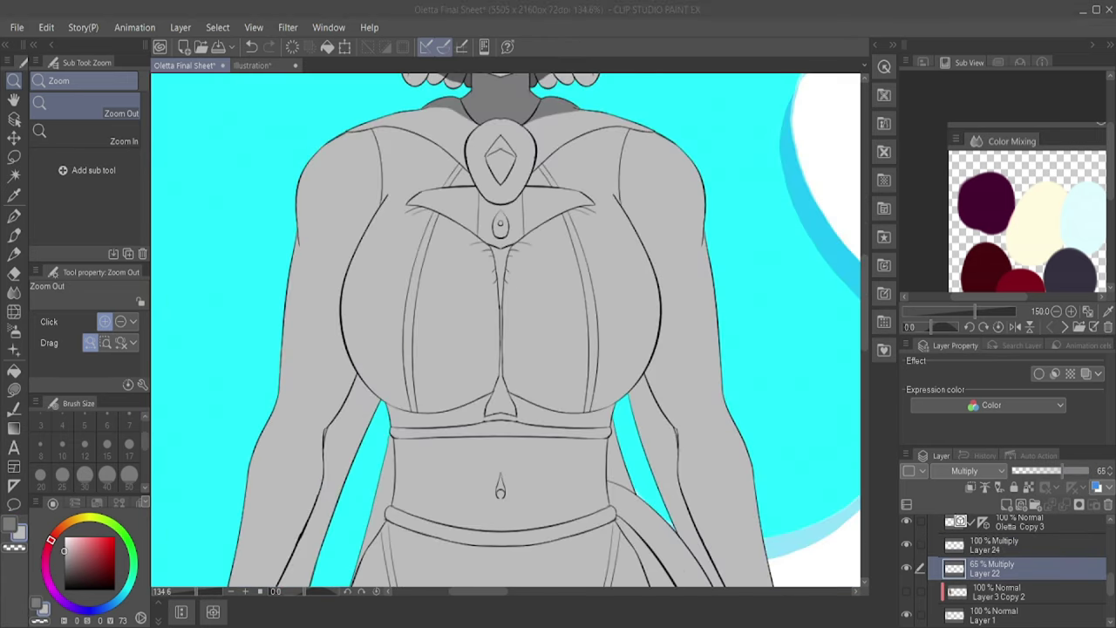
key(b)
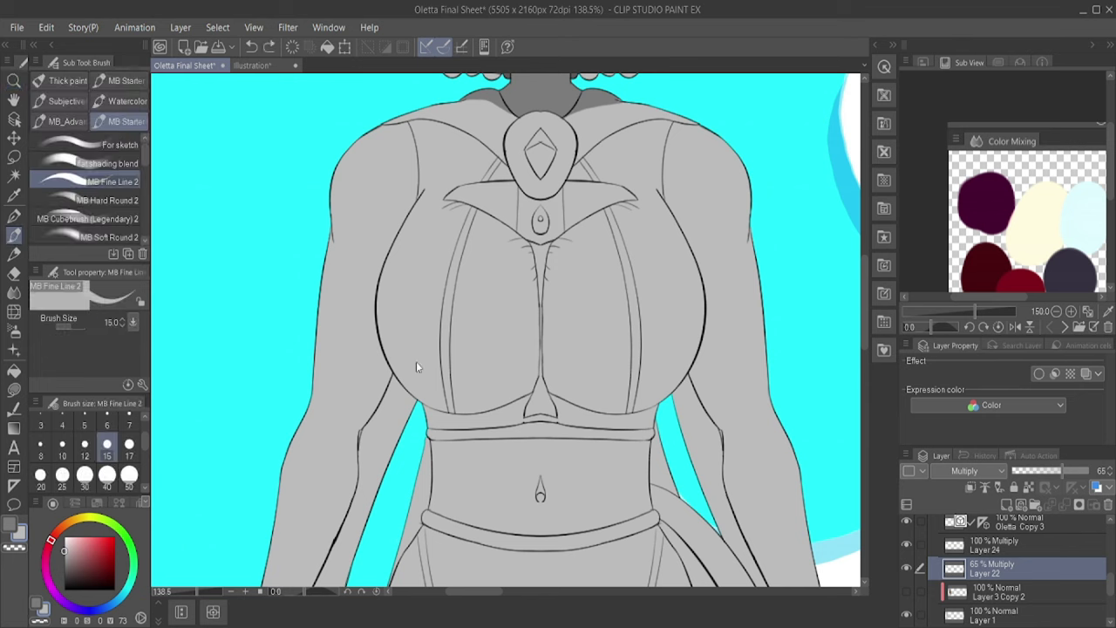
drag(543, 375, 685, 384)
drag(392, 375, 538, 401)
drag(546, 401, 689, 375)
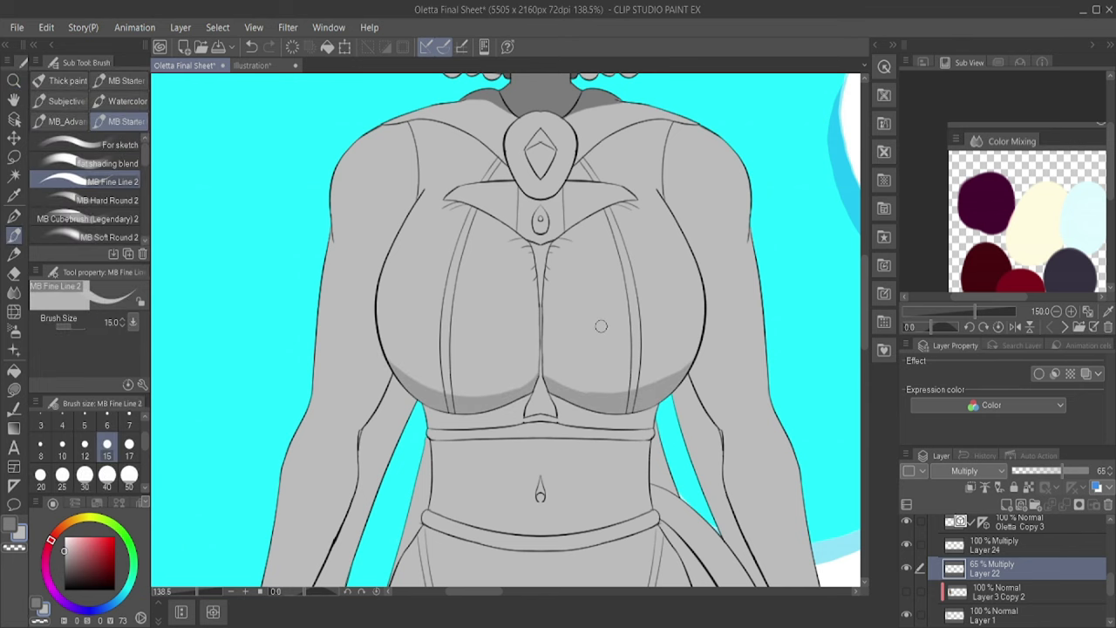
Step: Paint the chest's cast shadow across the top's lower band and the upper midriff on Layer 22
key(ctrl+minus)
key(ctrl+z)
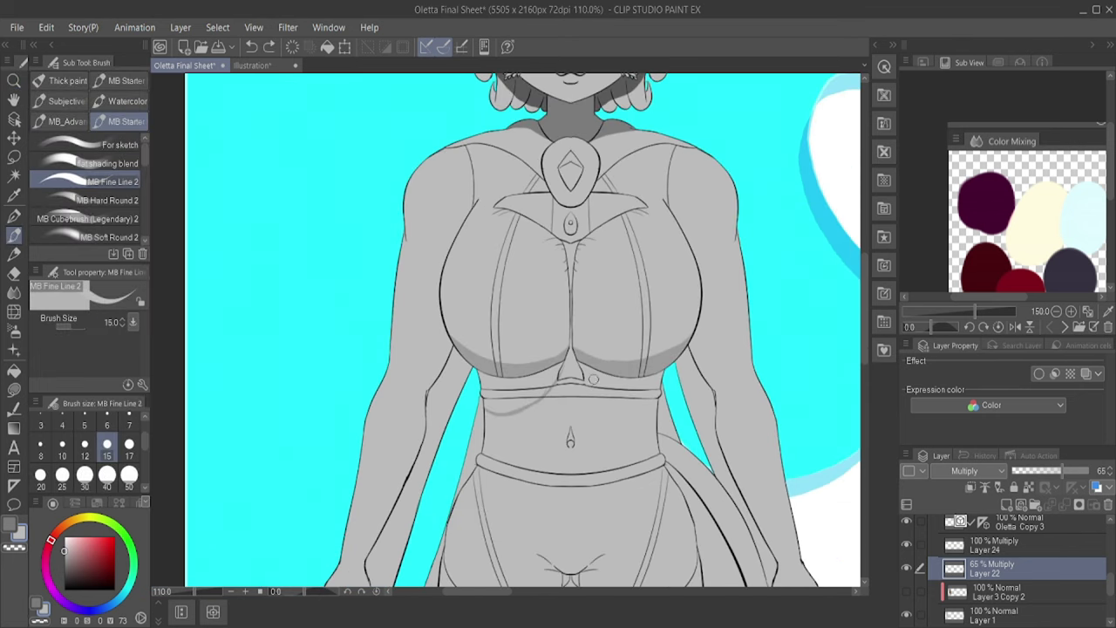
key(ctrl+y)
scroll(623, 437, up, 4)
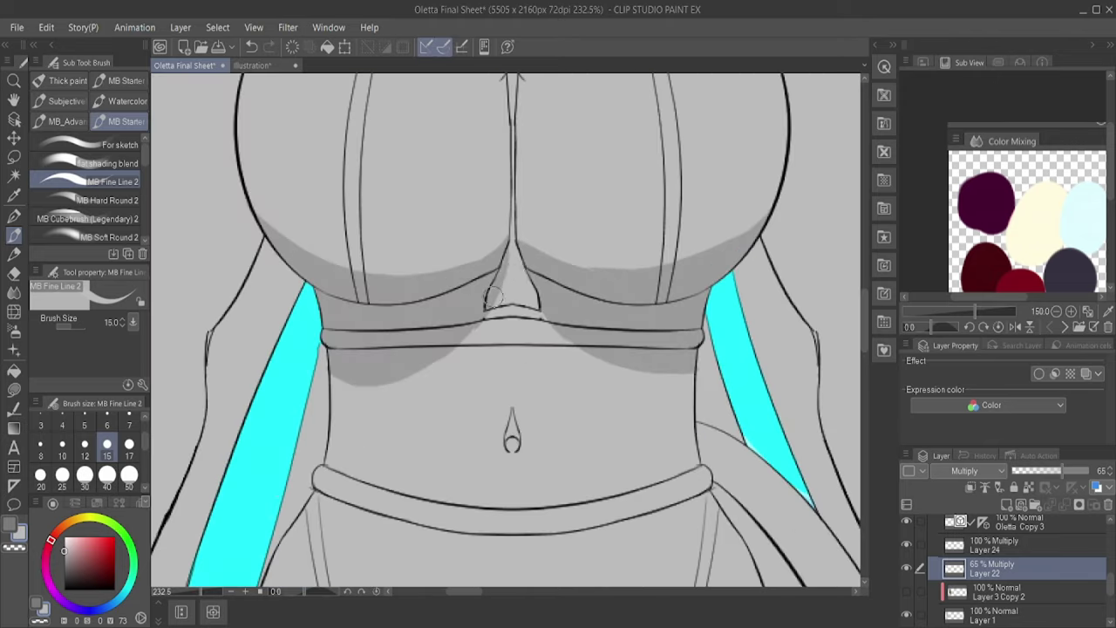
Step: Fill the inner side of the cape behind the arms, torso and legs with dark grey on Layer 24
scroll(599, 358, down, 5)
key(g)
click(994, 544)
click(384, 409)
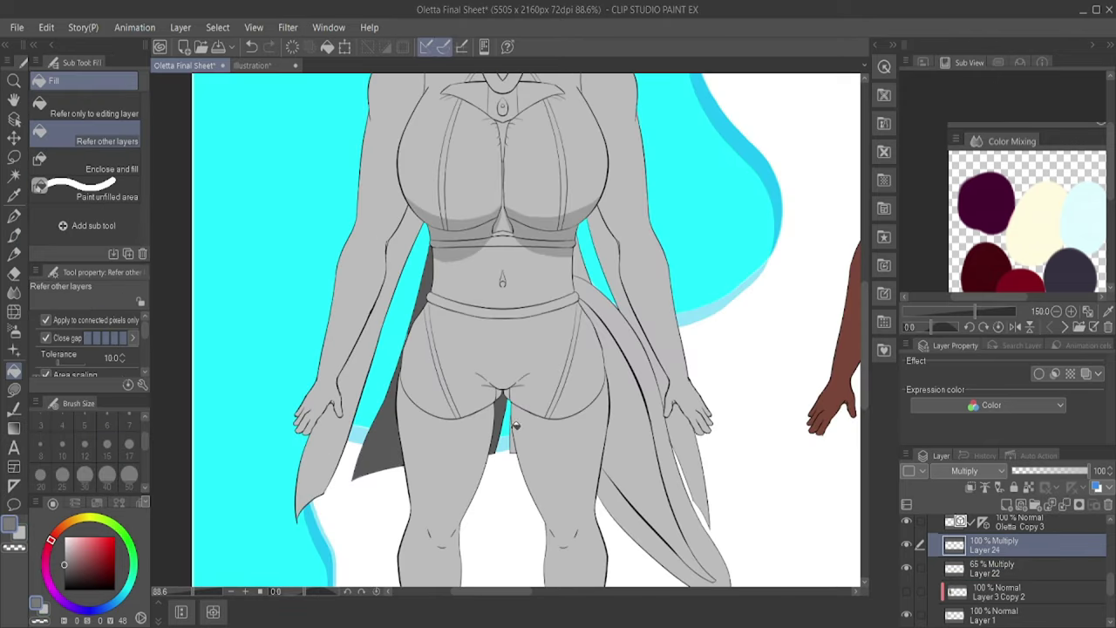
click(628, 314)
key(b)
key(g)
click(324, 421)
key(b)
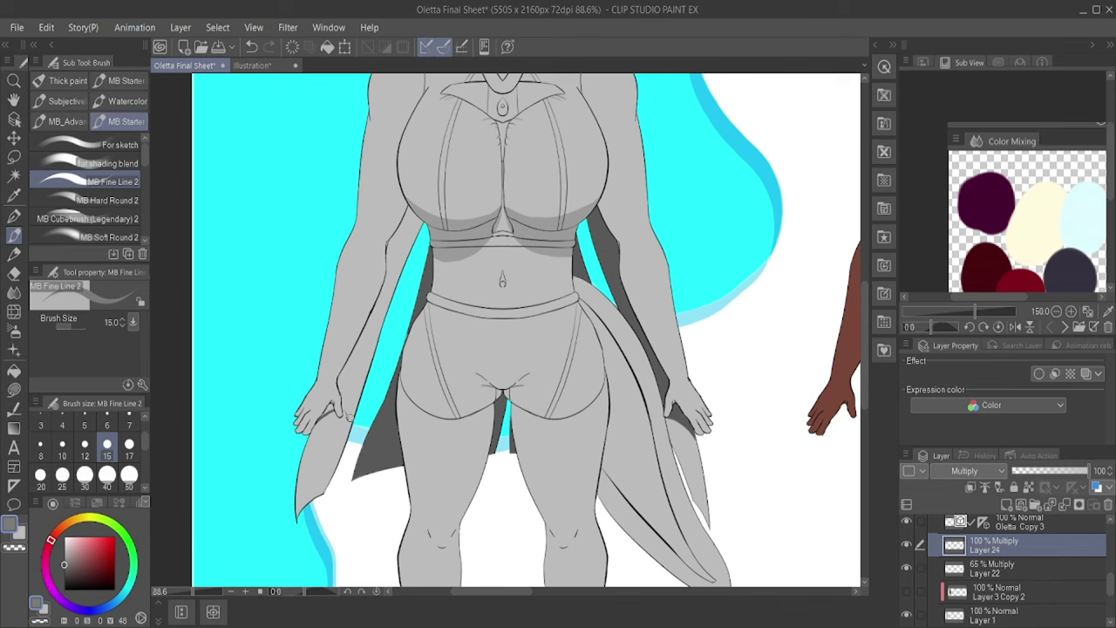
key(g)
click(371, 348)
scroll(523, 331, down, 3)
Step: Shade the elbows and the arm areas beside the chest on Layer 22 with the MB Fine Line 2 brush
key(b)
scroll(728, 342, up, 4)
click(994, 567)
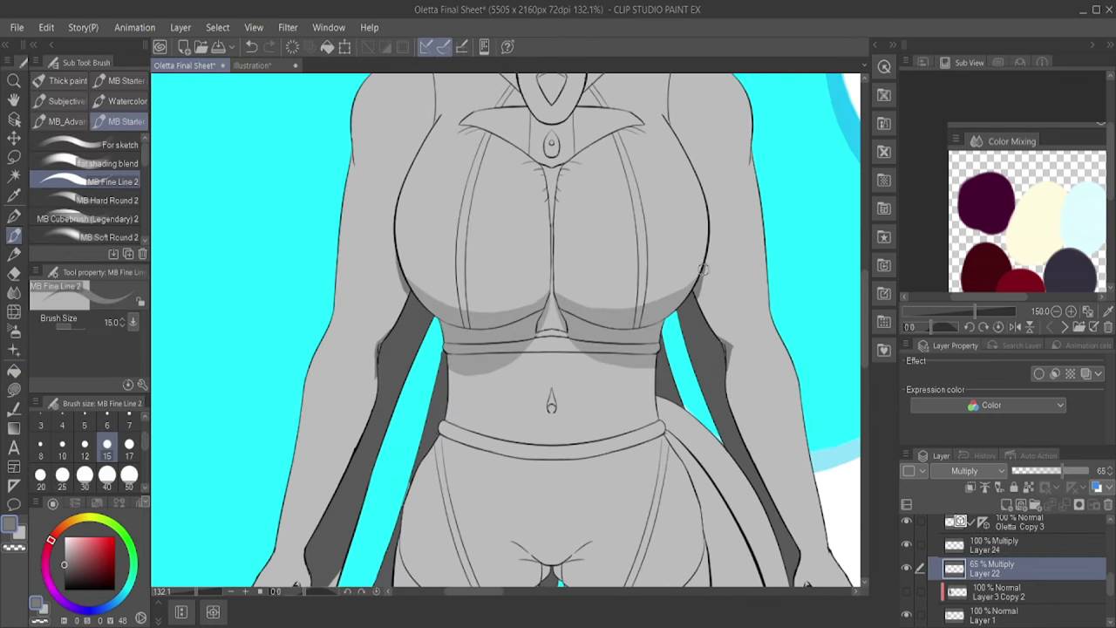
scroll(704, 270, down, 4)
Step: Shade the fabric folds at the centre of the shorts on Layer 22 with brush strokes and a fill
scroll(519, 317, up, 5)
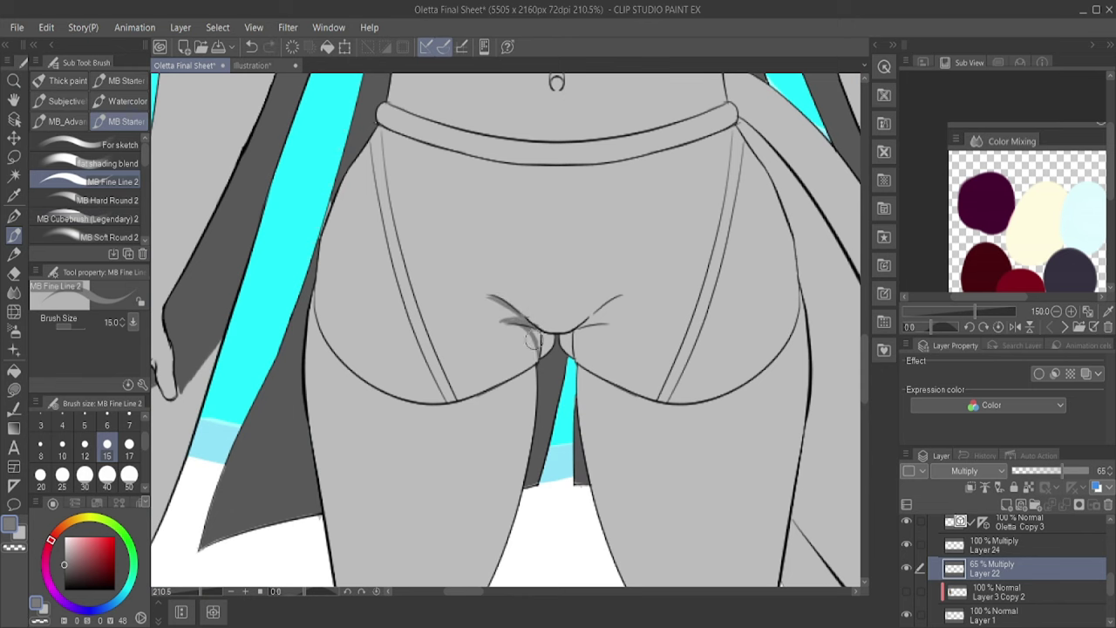
key(g)
click(511, 318)
key(b)
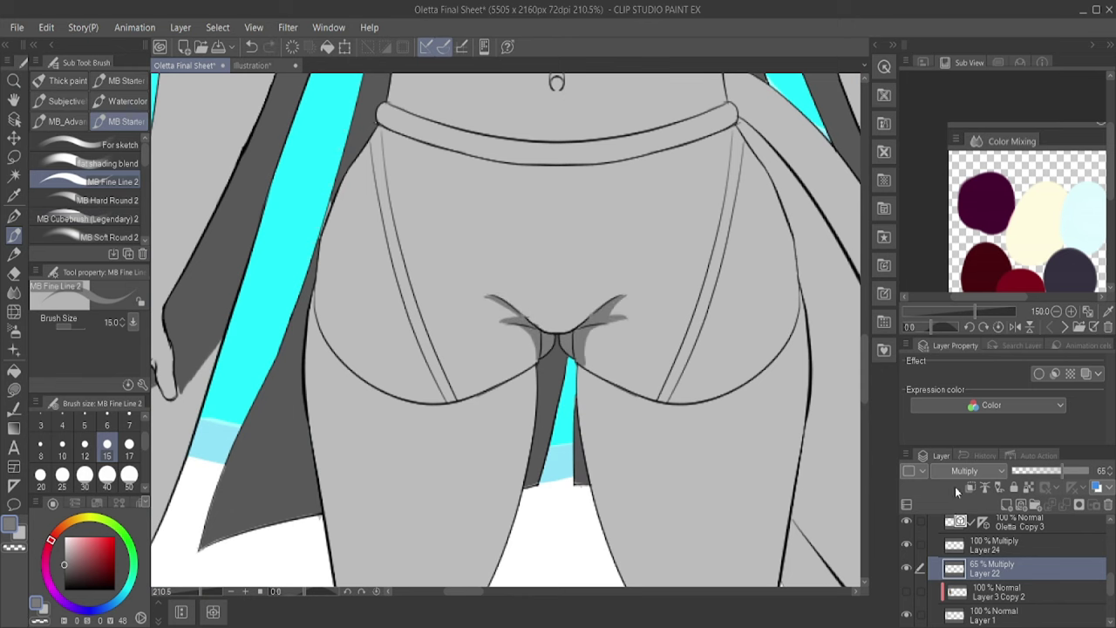
Step: Clip the two Multiply shading layers to the grey base and darken the small gap at the shorts' centre on Layer 24
click(994, 545)
scroll(562, 348, up, 3)
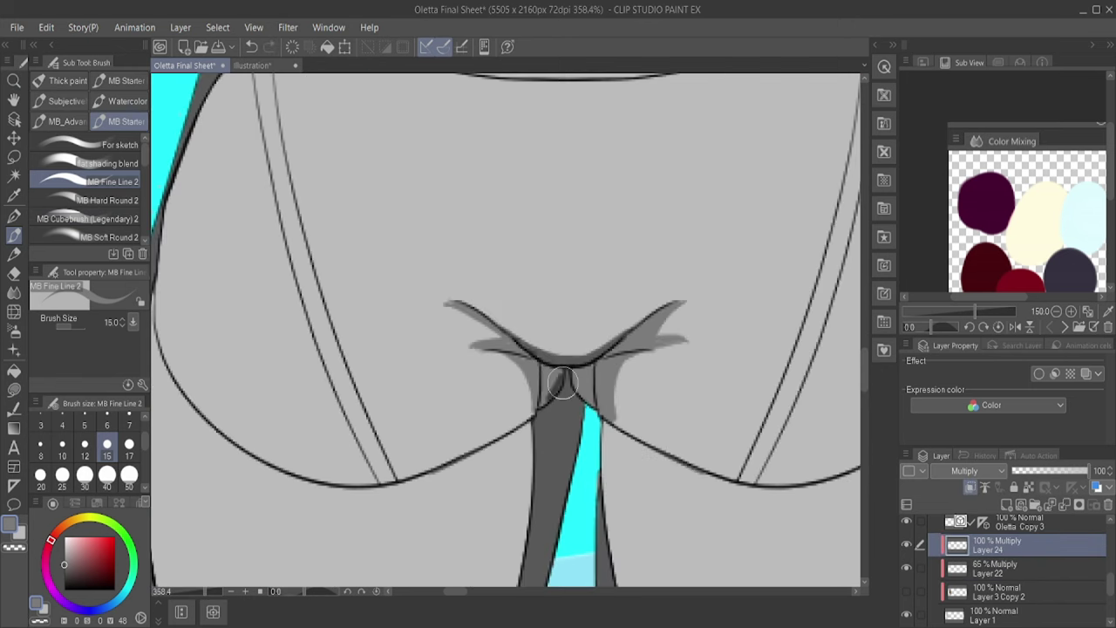
scroll(561, 382, down, 8)
Step: Even out the shading under the chest with fills on Layer 22 and shade the small triangle at its lower centre
scroll(541, 348, up, 6)
key(g)
ctrl+click(603, 364)
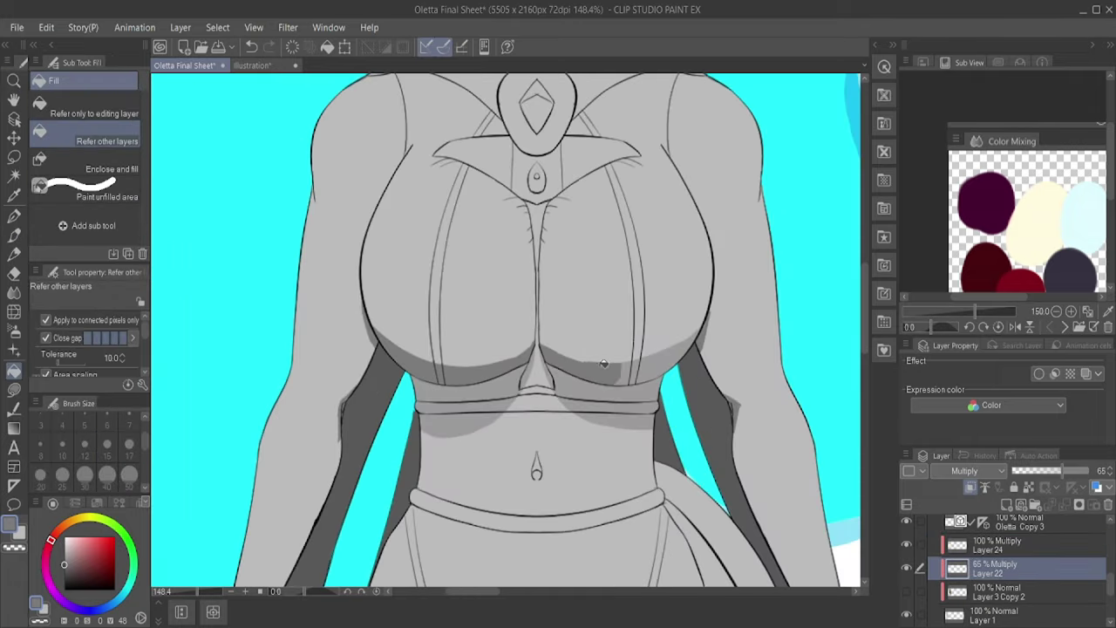
click(610, 366)
click(471, 375)
scroll(527, 262, up, 3)
key(b)
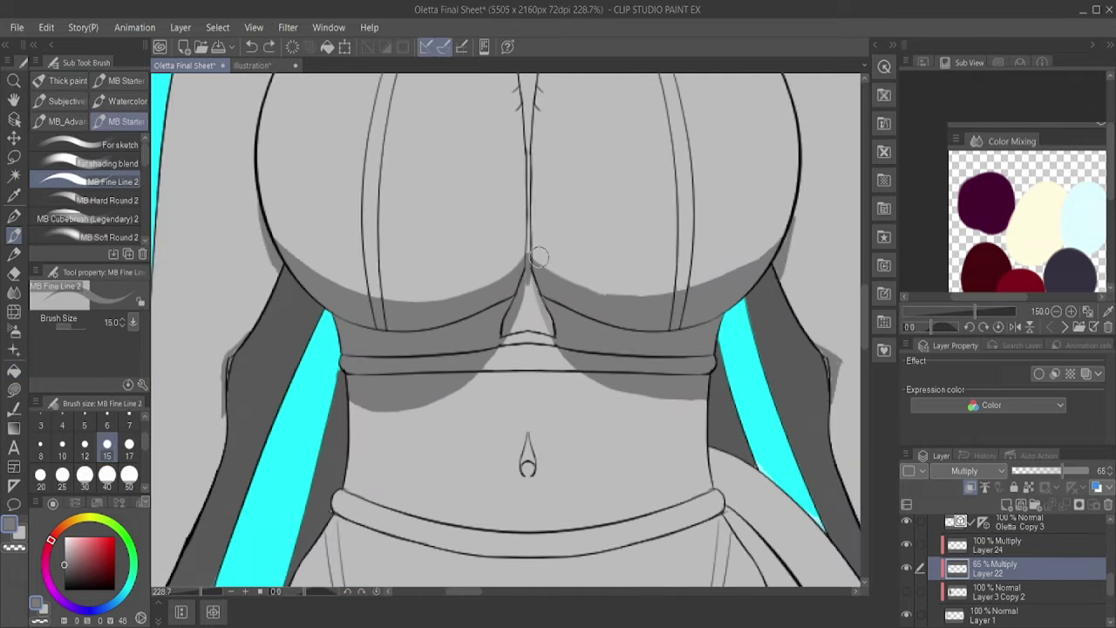
drag(504, 335, 523, 299)
Step: Shade the collar folds and the facets of the diamond gem on the brooch with the size 15 brush
scroll(401, 374, down, 9)
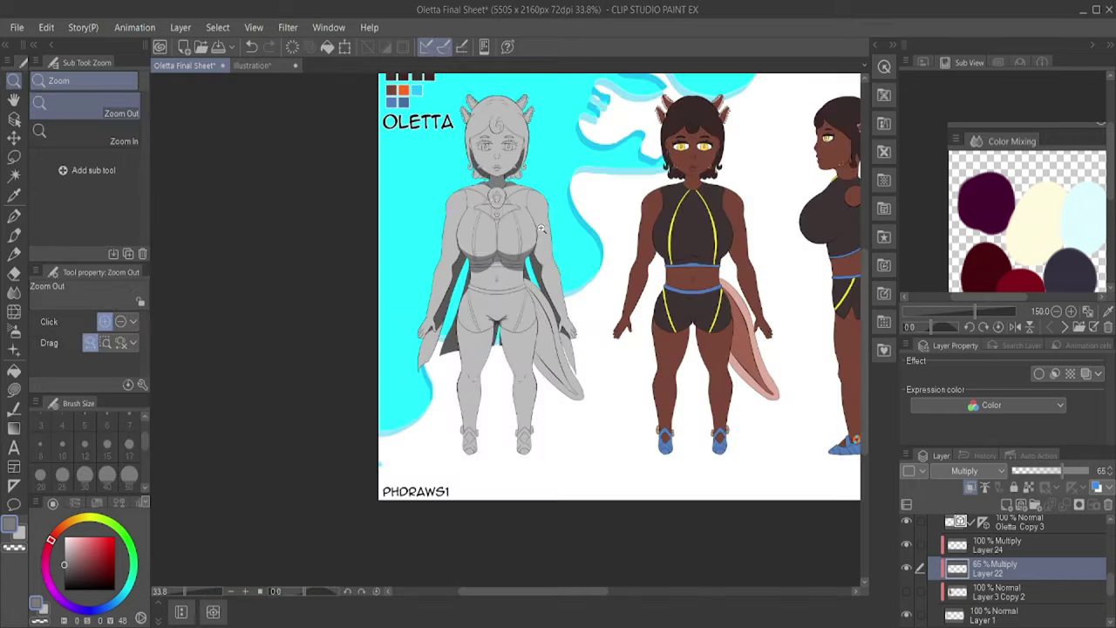
scroll(486, 365, up, 10)
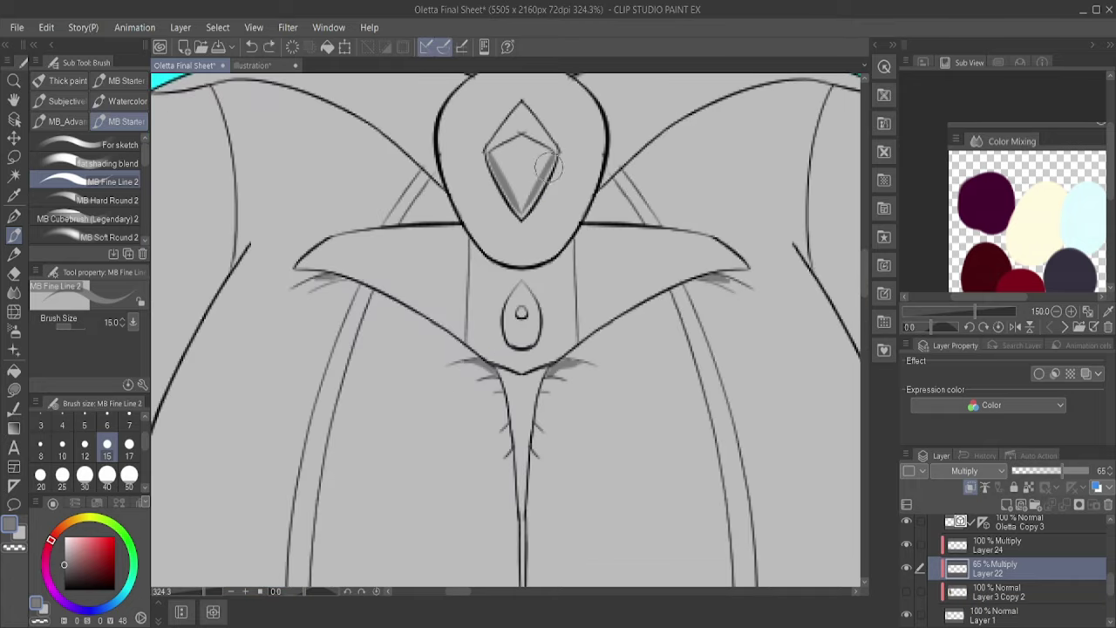
key(alt+bracketright)
drag(527, 193, 514, 185)
Step: Shade beneath the crossed straps of the shoes on Layer 22 with the MB Fine Line 2 brush at size 15
scroll(535, 269, down, 5)
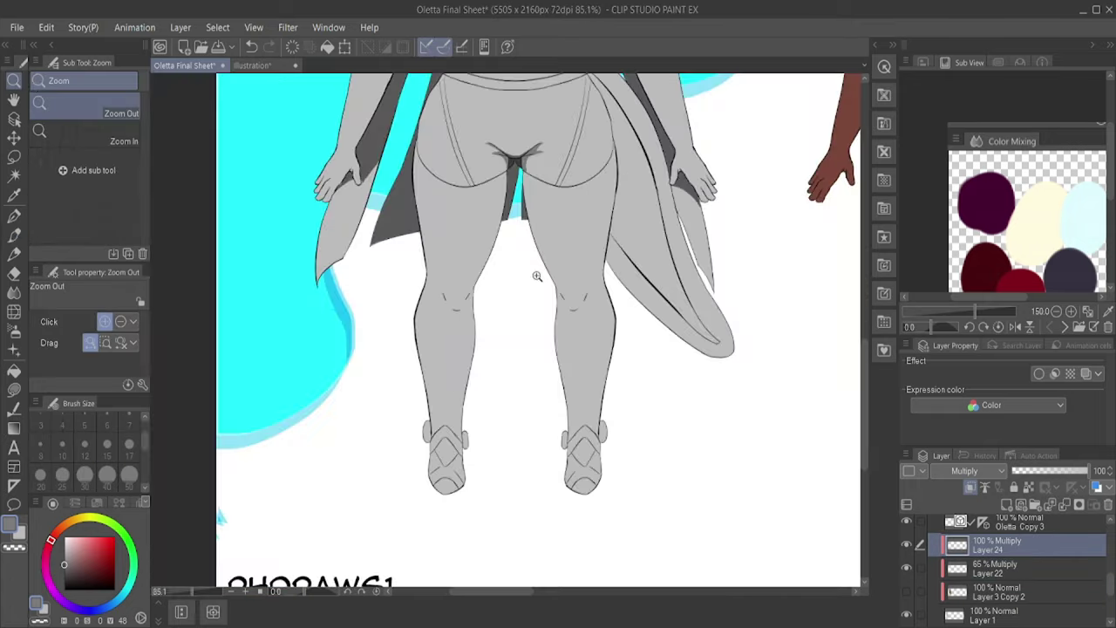
scroll(436, 292, up, 6)
key(alt+bracketleft)
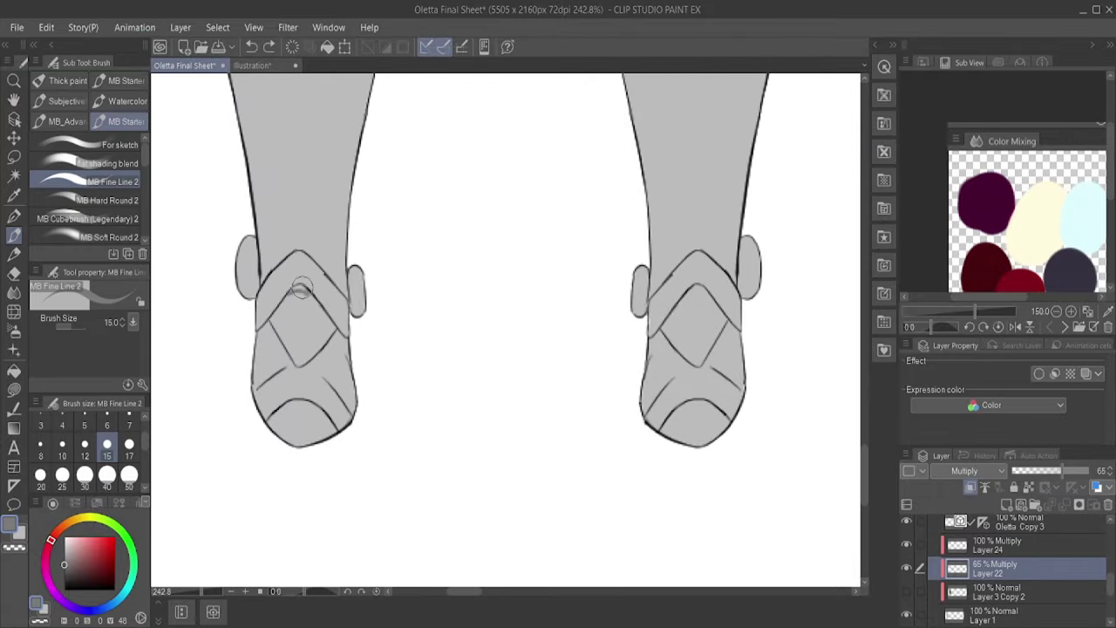
scroll(674, 284, down, 8)
Step: Shade the lower outer edge of the tail on Layer 22, filling the outlined shadow area
scroll(541, 349, up, 4)
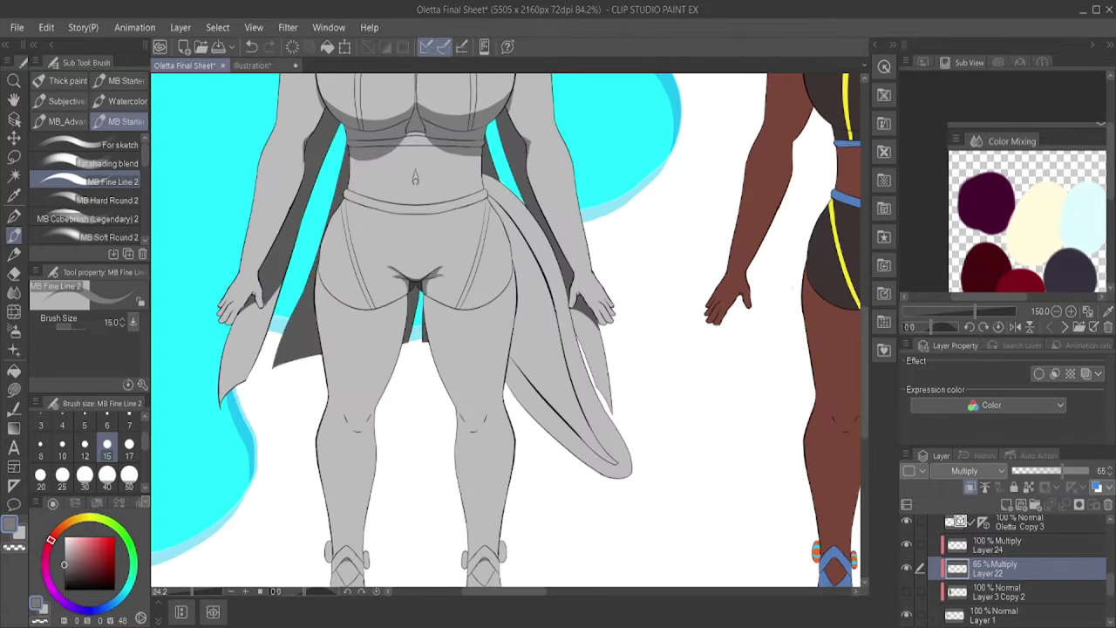
scroll(560, 357, up, 1)
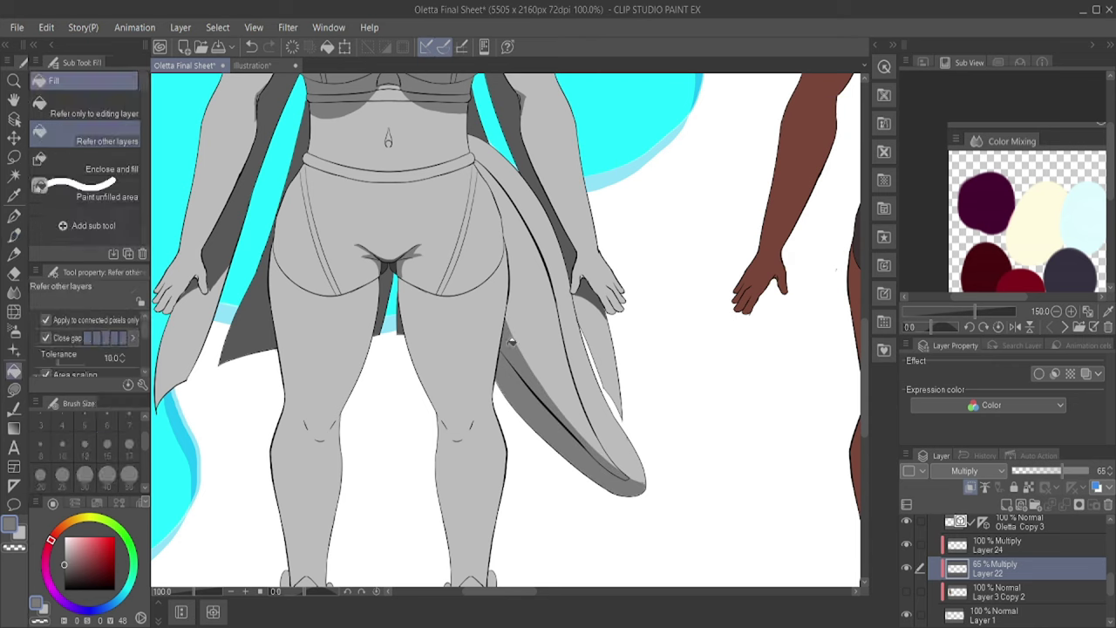
scroll(643, 482, down, 4)
Step: Shade the face beside the side locks and the upper part of both eyes on Layer 22 with a smaller brush
scroll(523, 261, up, 4)
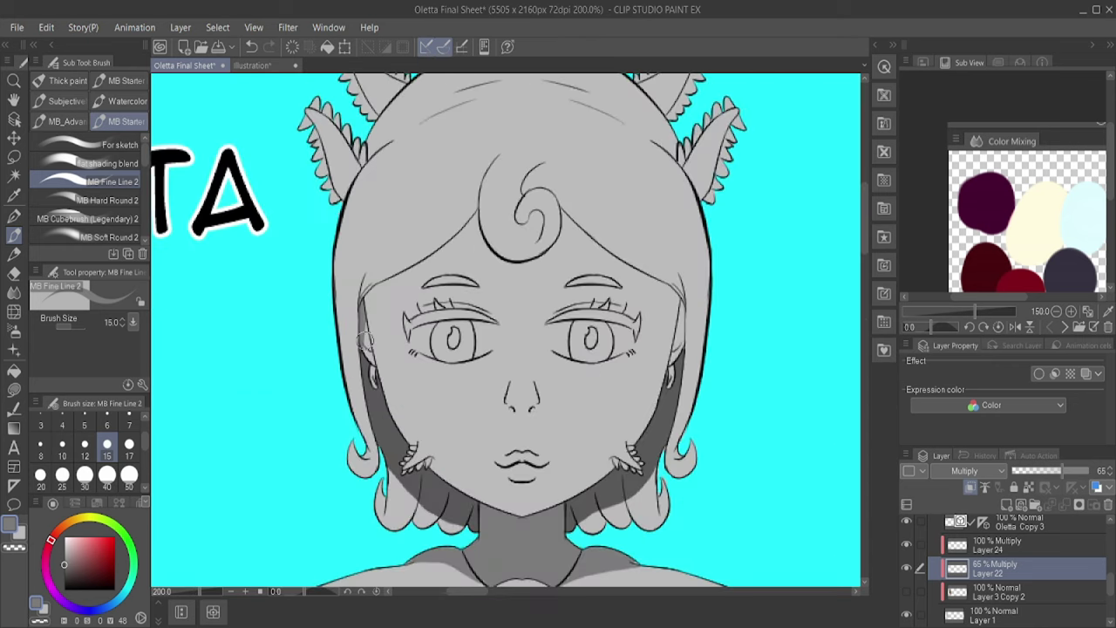
scroll(524, 384, up, 3)
key(bracketleft)
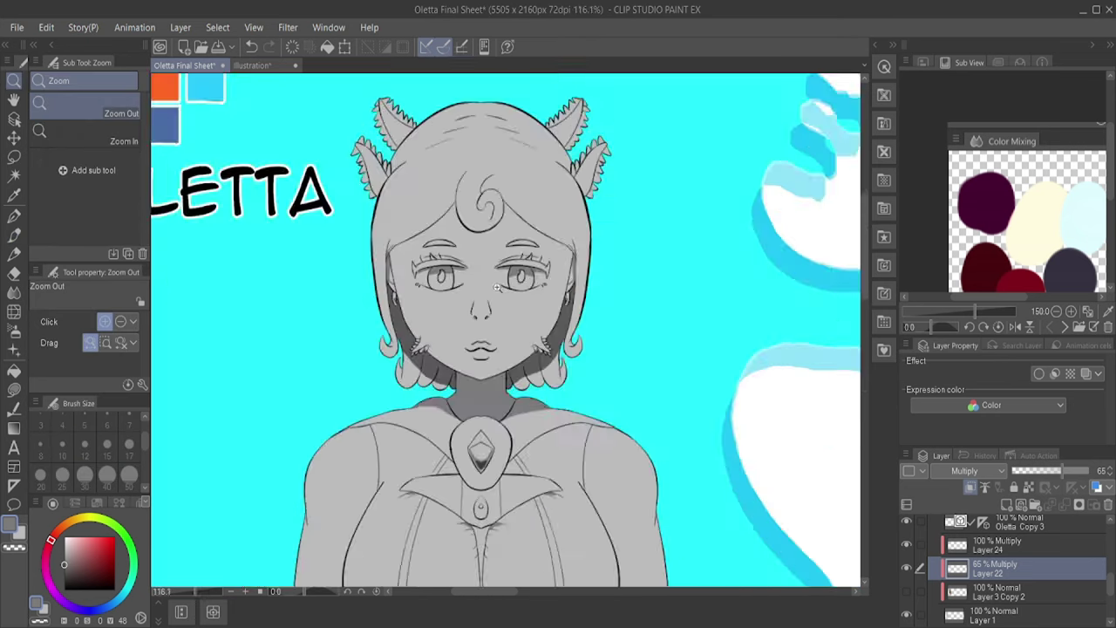
Step: Add a clipped layer above Layer 24 in the armoured front view and set its blending mode to Linear burn
scroll(506, 331, down, 3)
scroll(505, 332, up, 3)
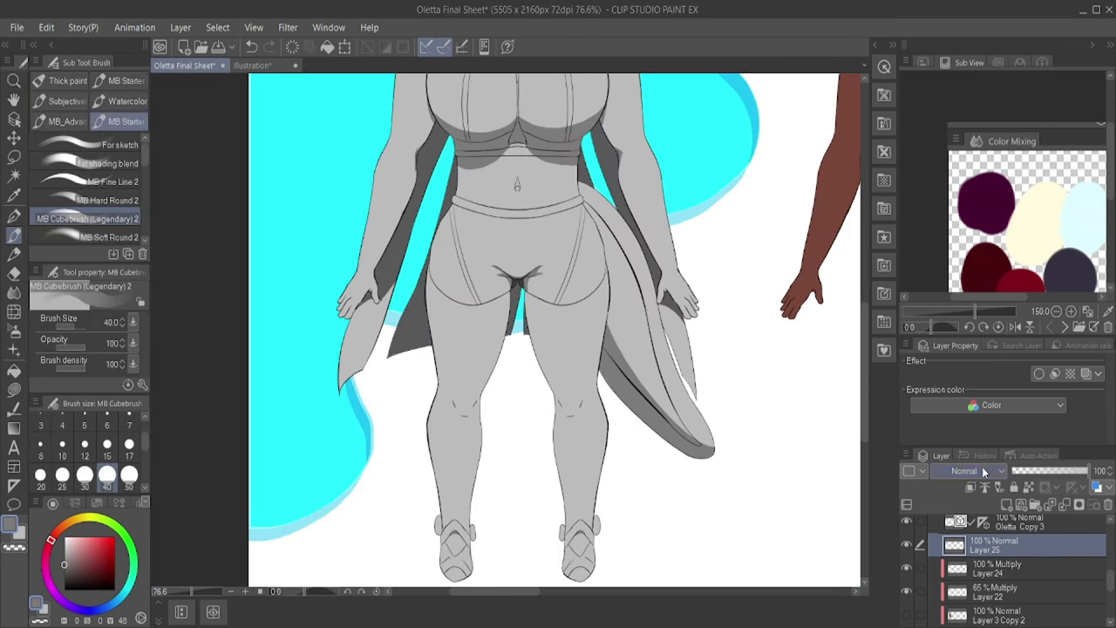
scroll(563, 407, up, 2)
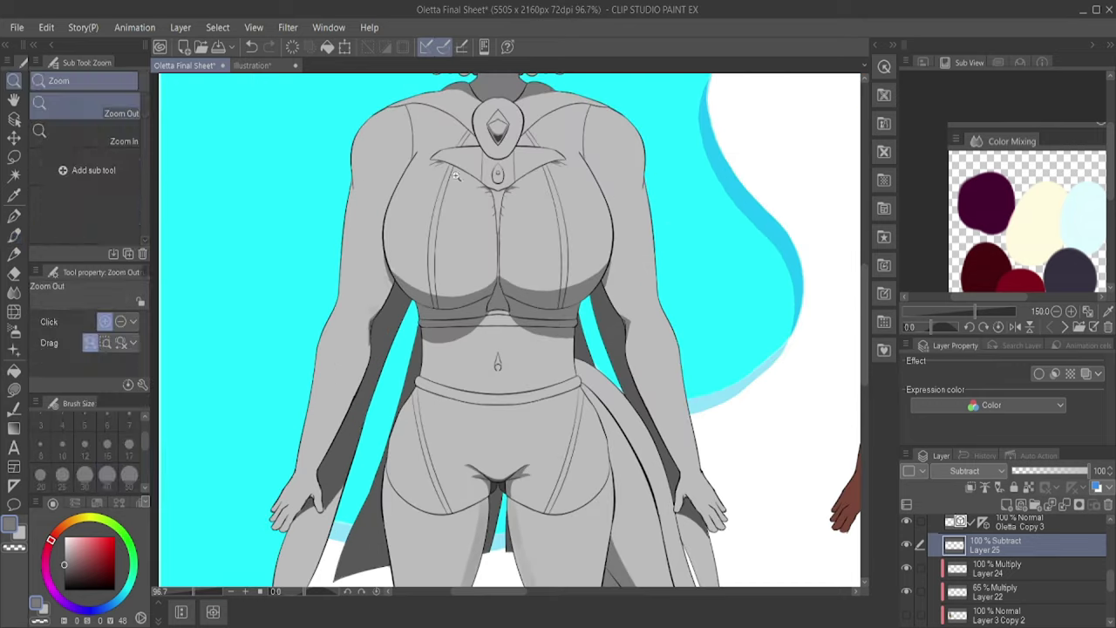
scroll(672, 358, down, 4)
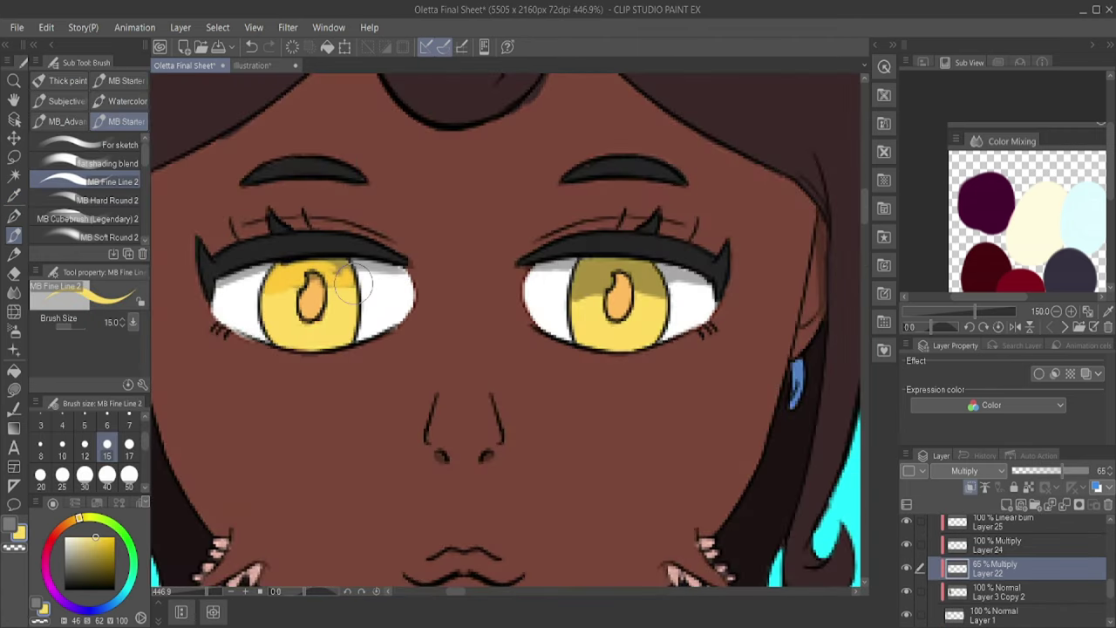
Step: Recolour the upper shadow of both irises warm yellow on Layer 22 with the size 15 MB Fine Line 2 brush
drag(353, 284, 366, 278)
drag(593, 292, 654, 292)
key(alt)
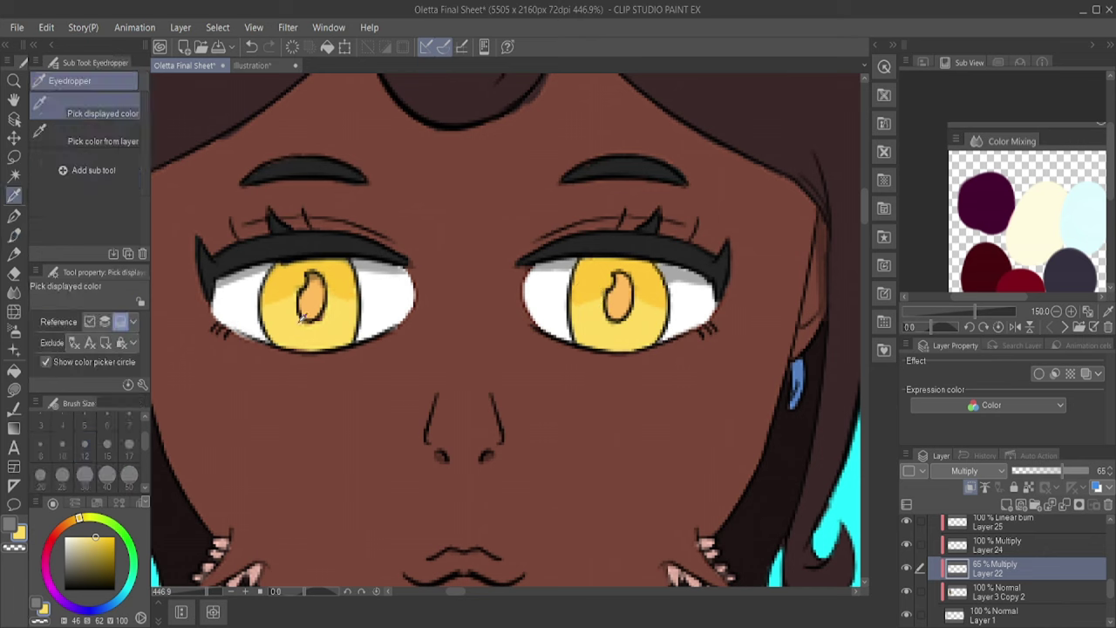
Step: Paint a glow at the base of both irises and white highlights on the pupils using the Glow dodge layer and a size 12 brush
ctrl+shift+click(295, 329)
alt+click(299, 279)
ctrl+shift+click(300, 279)
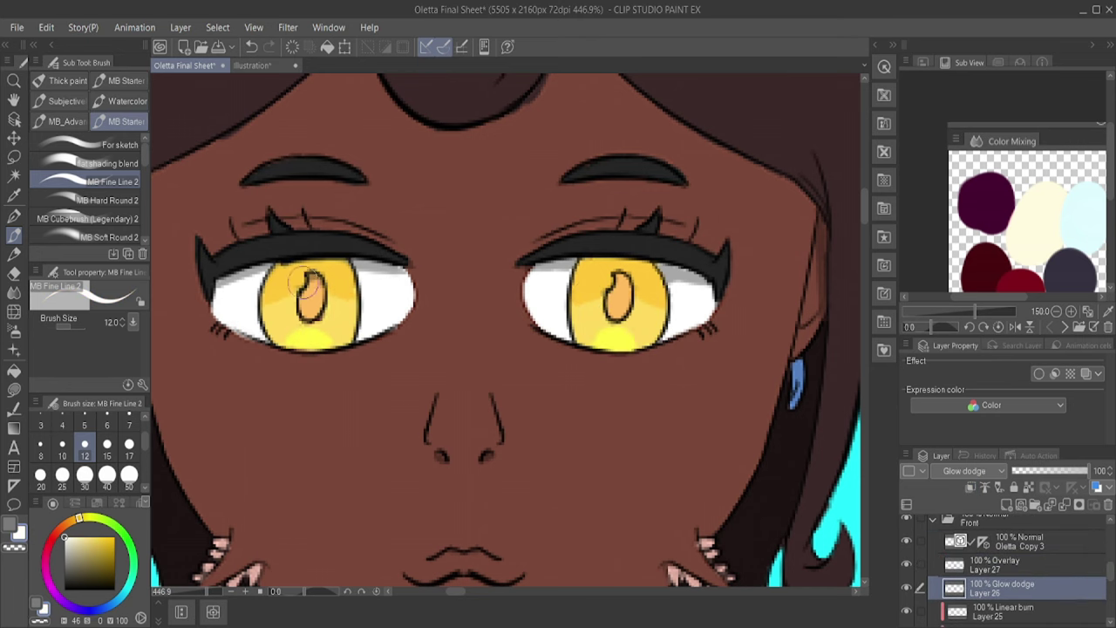
scroll(323, 315, down, 5)
scroll(340, 228, up, 5)
alt+click(340, 229)
ctrl+shift+click(340, 228)
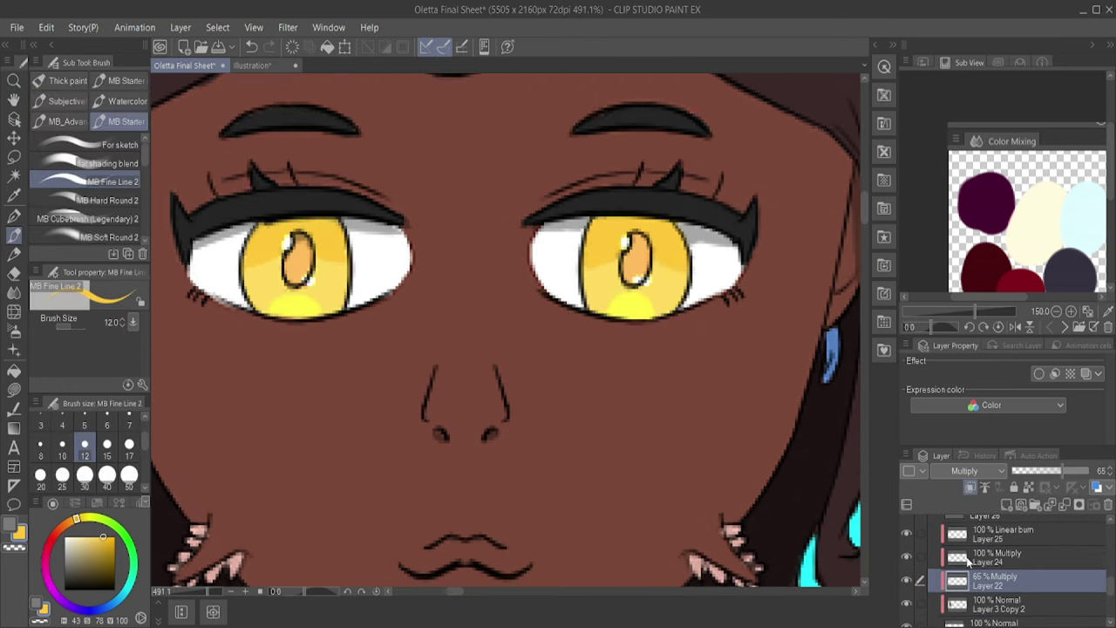
Step: Try a clipped tone curve correction layer above Layer 22 on the armoured front view
scroll(266, 246, down, 10)
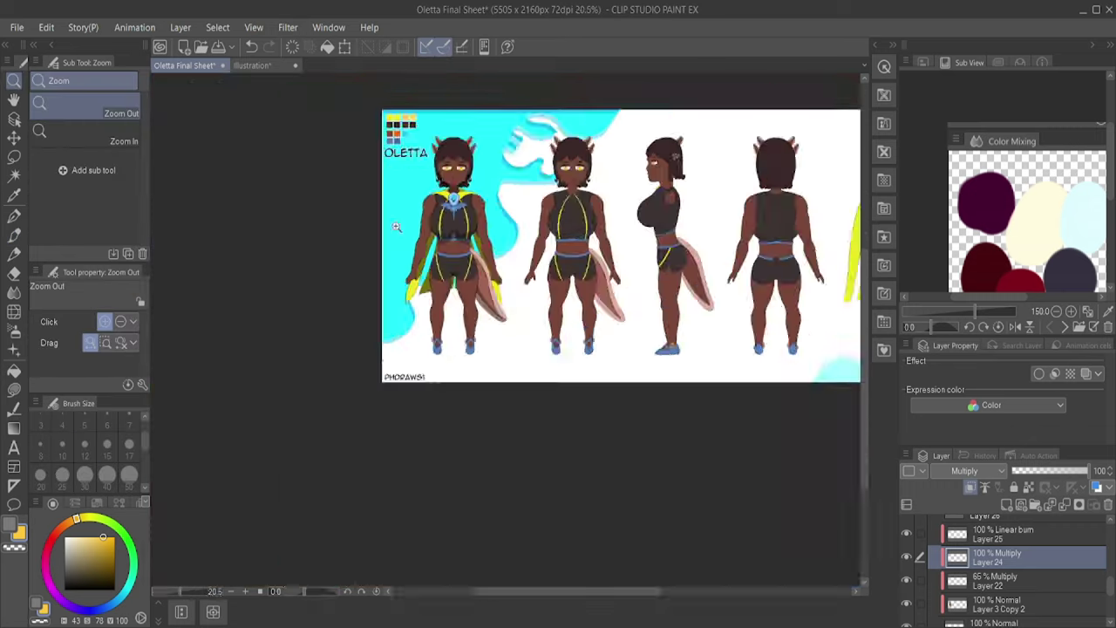
scroll(346, 375, up, 3)
scroll(346, 375, up, 2)
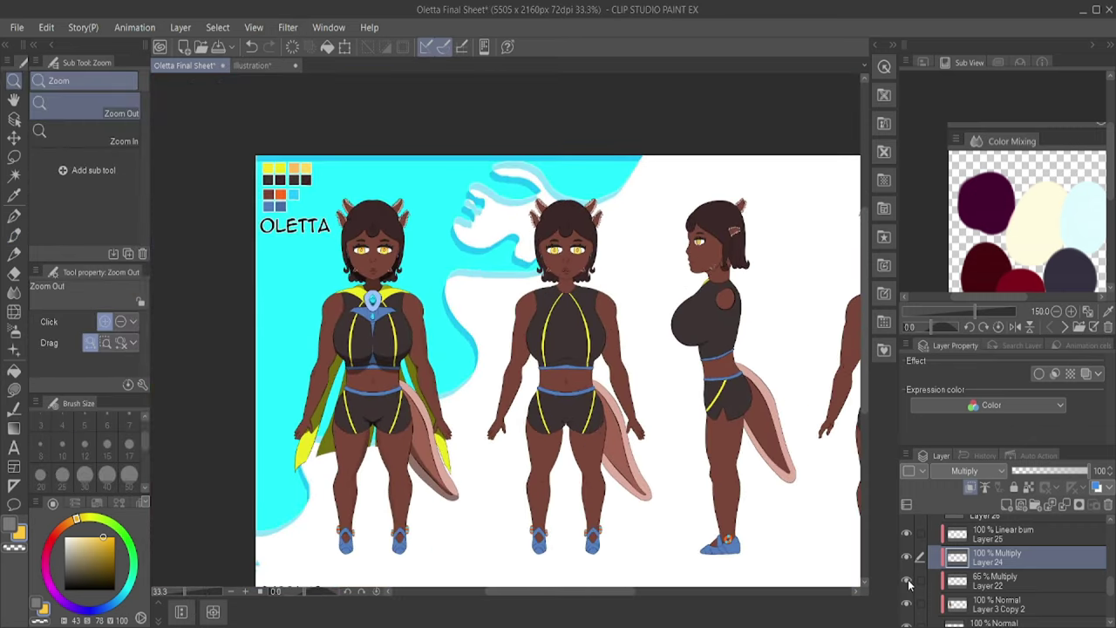
ctrl+shift+click(373, 362)
scroll(456, 179, up, 1)
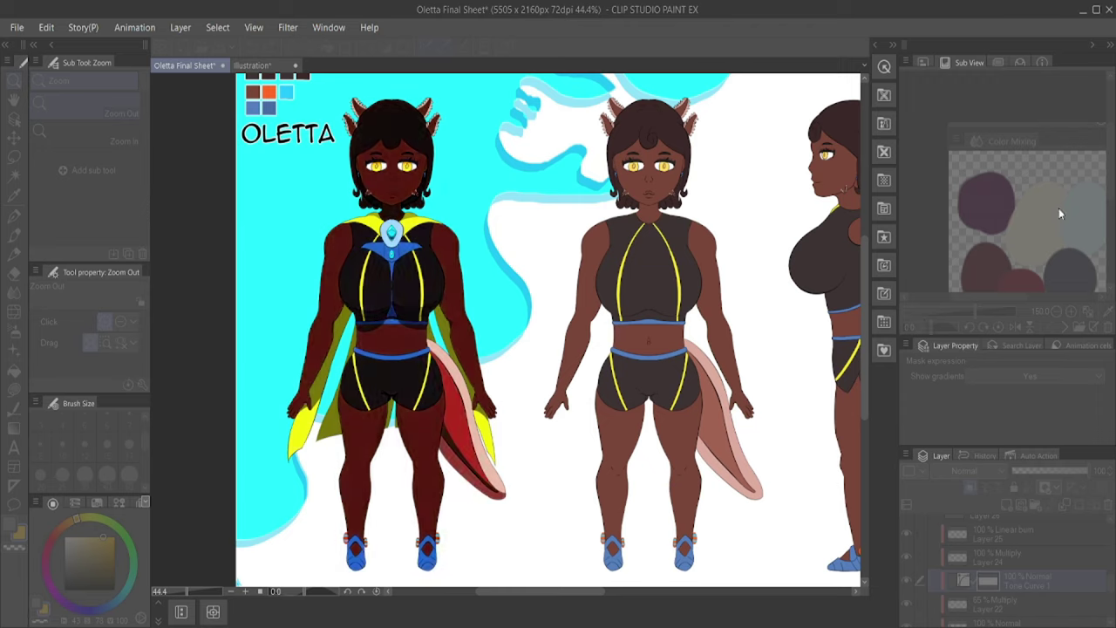
Step: Add a masked, clipped Hue/Saturation/Luminosity correction layer between Layer 22 and Layer 24
scroll(422, 271, up, 4)
scroll(422, 271, down, 3)
scroll(422, 271, down, 2)
key(w)
click(702, 160)
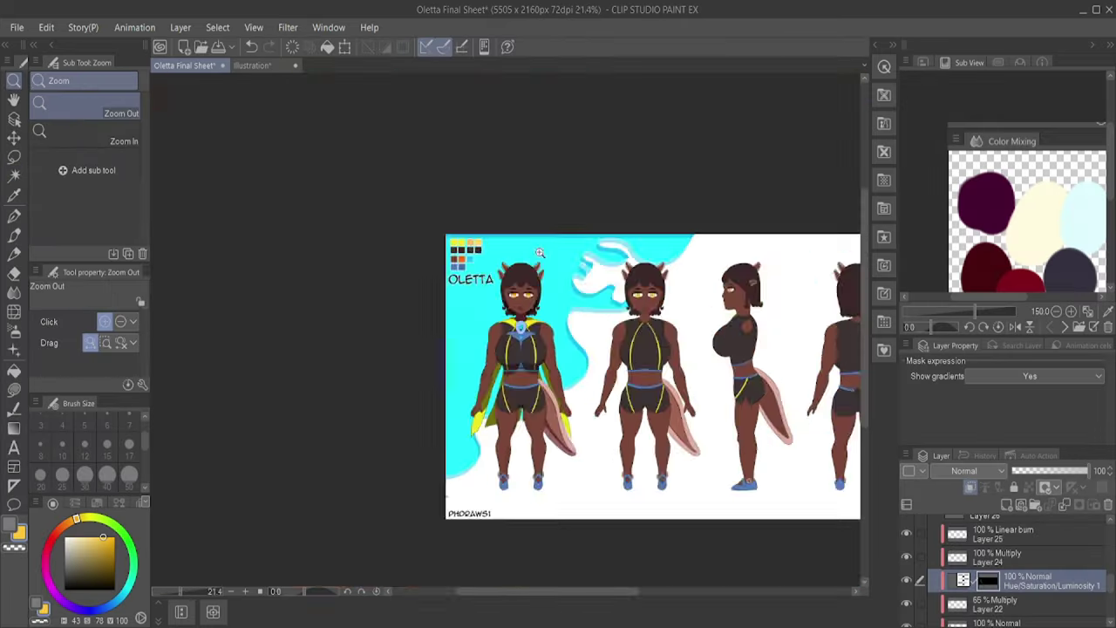
Step: Paint soft hair highlights on both sides of the forehead curl on the Overlay layer with the size 25 MB Cubebrush (Legendary) 2
scroll(528, 403, up, 5)
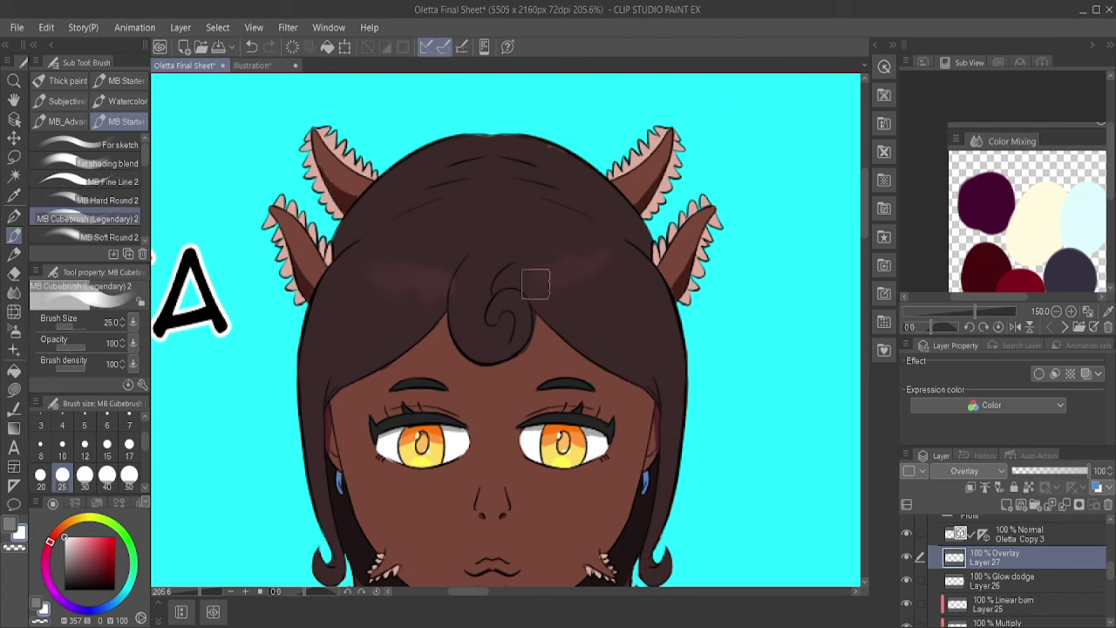
key(period)
key(alt+bracketleft)
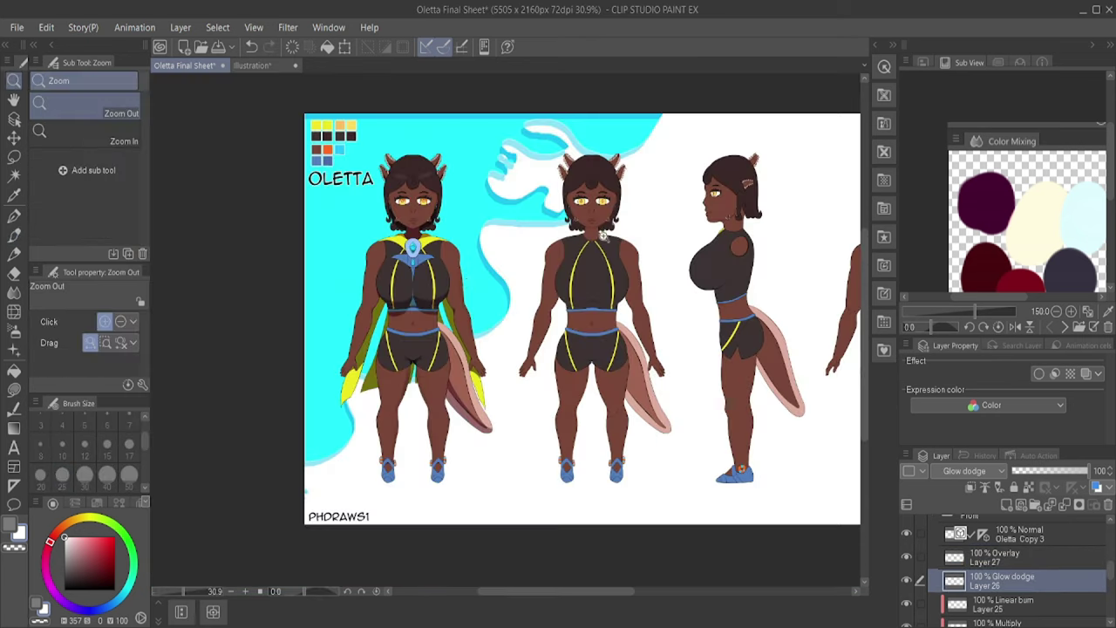
scroll(462, 324, up, 4)
click(1022, 569)
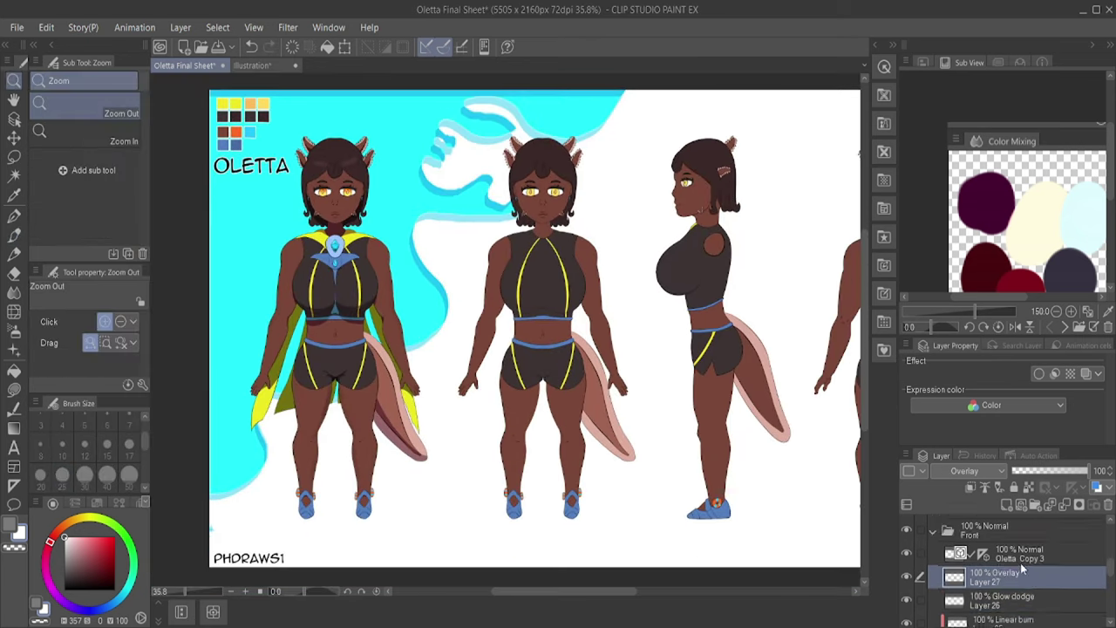
Step: Duplicate the armoured view's shading and highlight layers into the No Armor folder and align them over the unarmoured front view
scroll(1020, 567, up, 5)
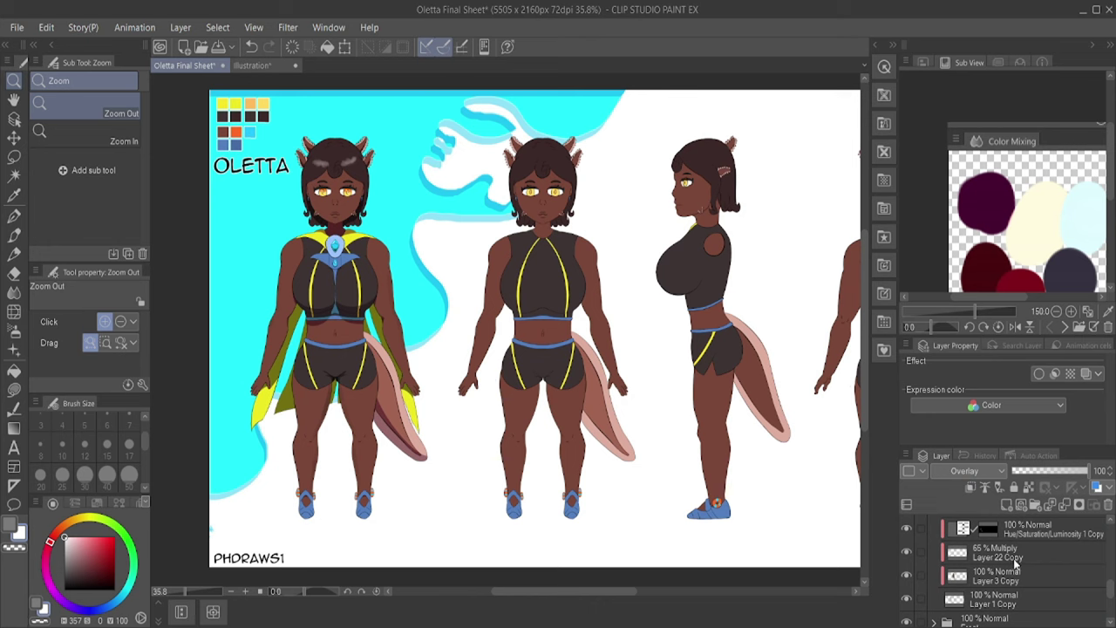
key(ctrl+t)
drag(333, 353, 520, 352)
scroll(518, 350, up, 5)
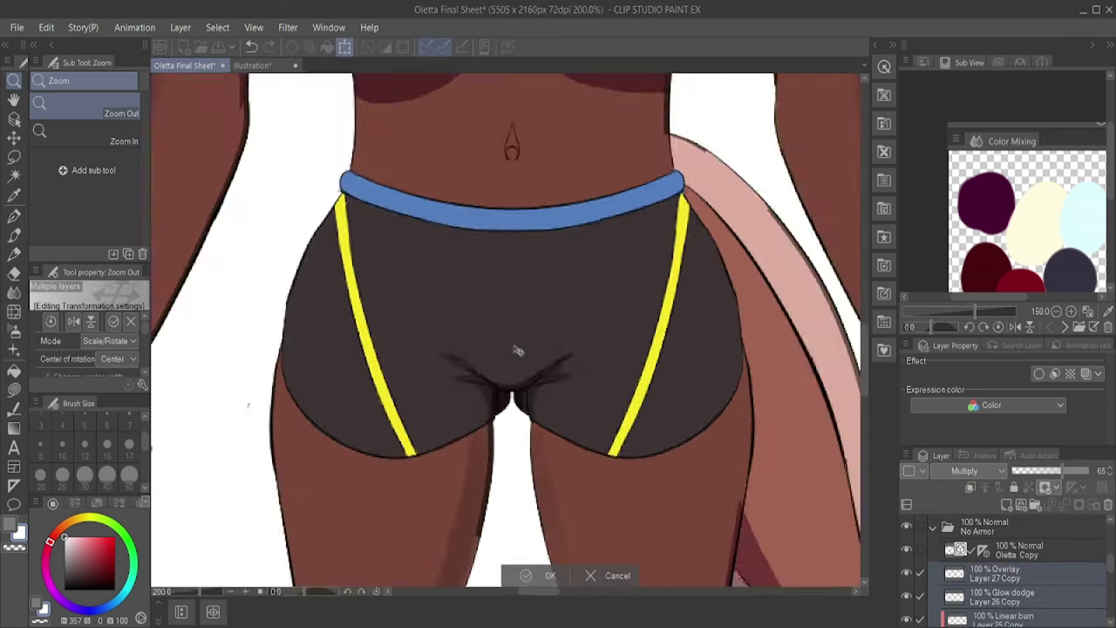
scroll(518, 351, down, 4)
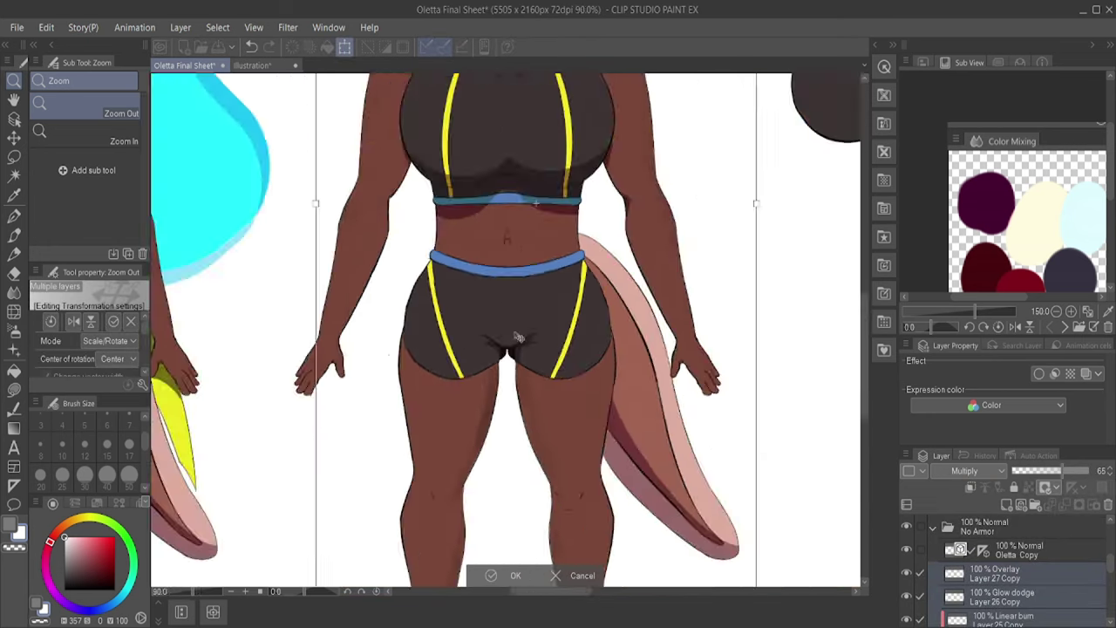
scroll(518, 337, down, 3)
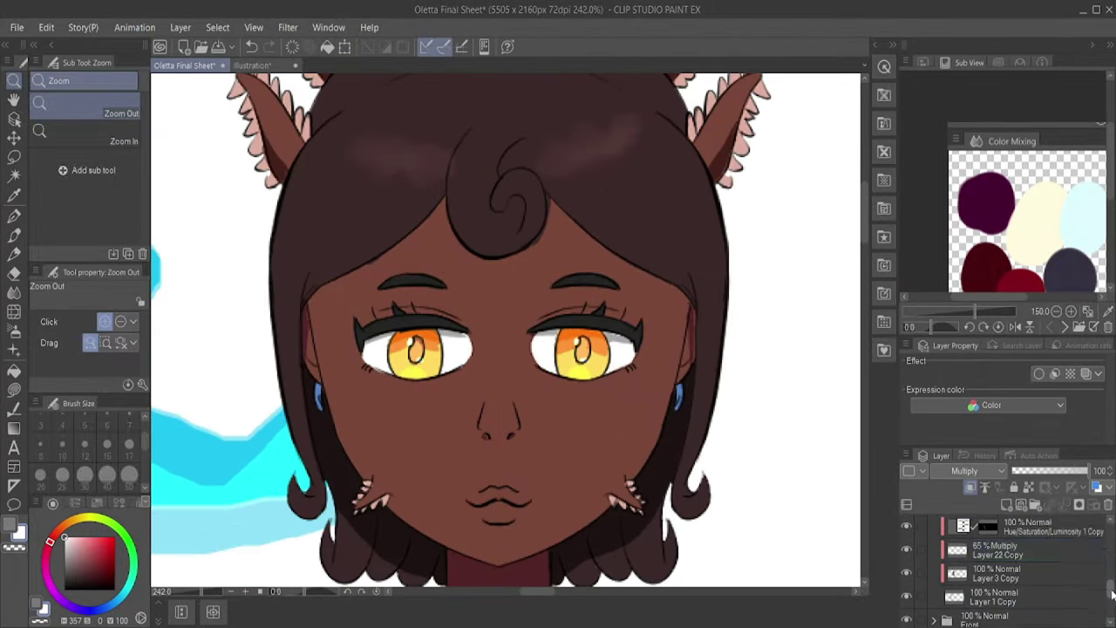
Step: Touch up the face shading beside the side lock on Layer 22 Copy and shade the forehead curl's folds on Layer 22 at size 15
key(b)
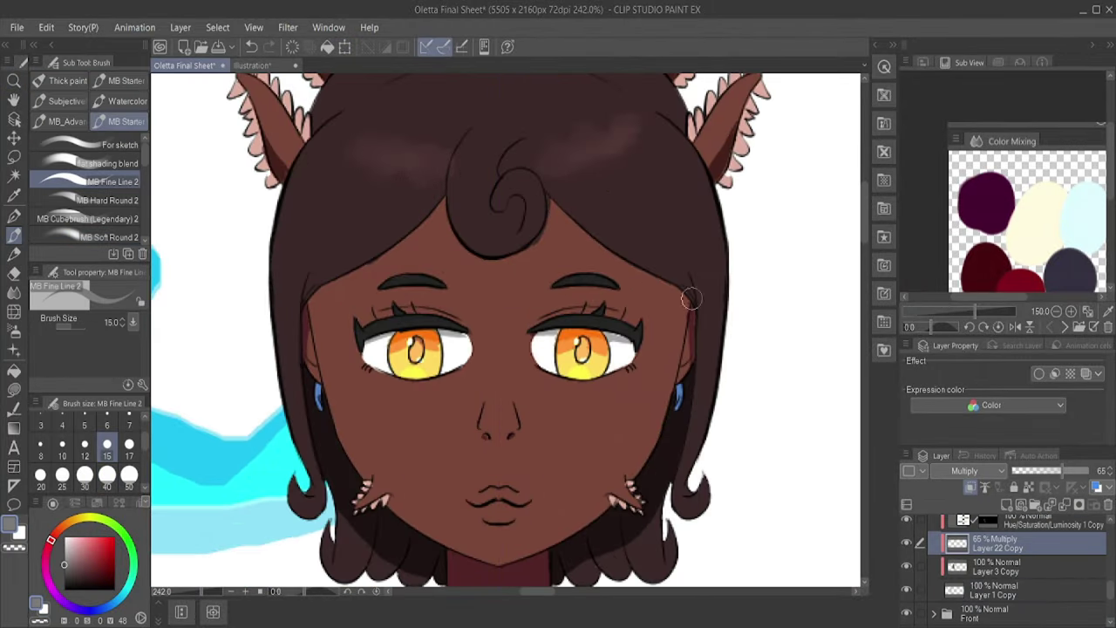
scroll(691, 299, down, 1)
drag(691, 299, 624, 397)
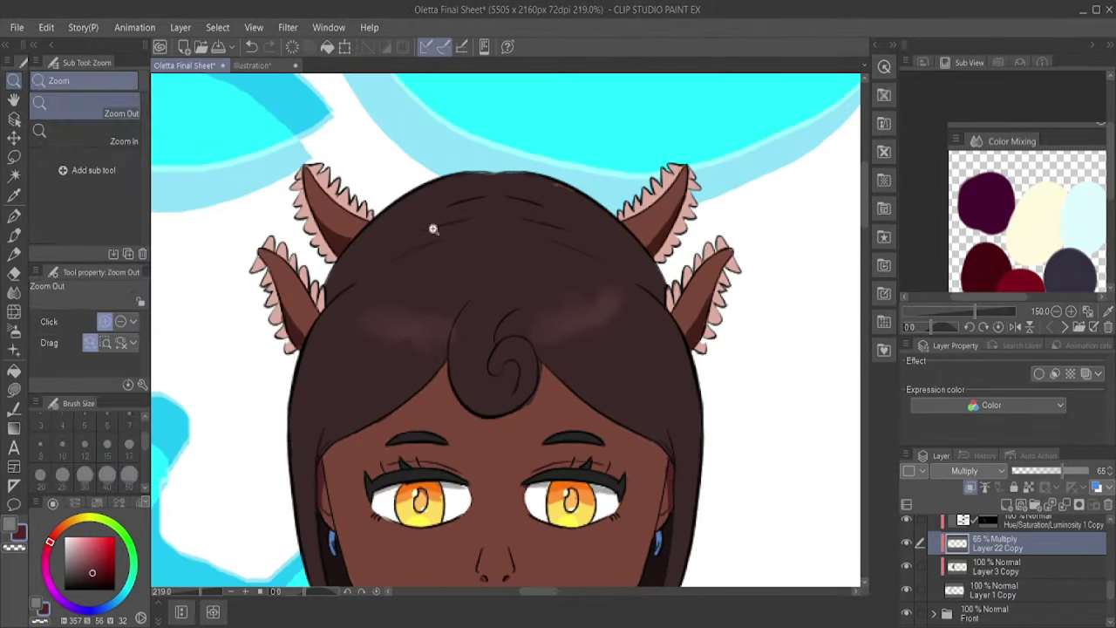
scroll(521, 389, up, 2)
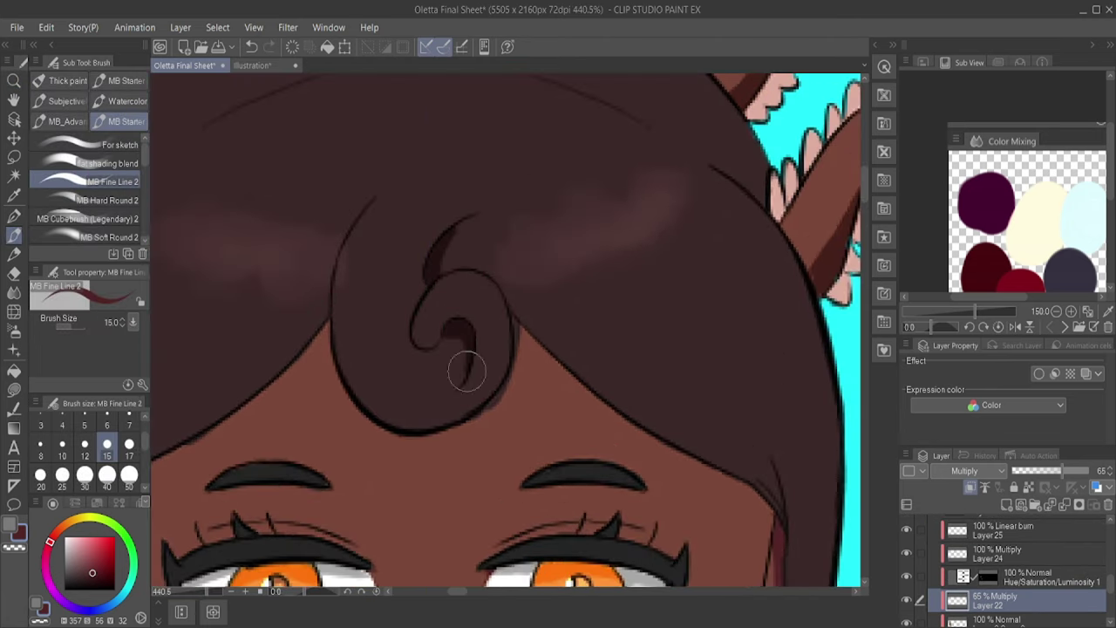
drag(466, 372, 473, 404)
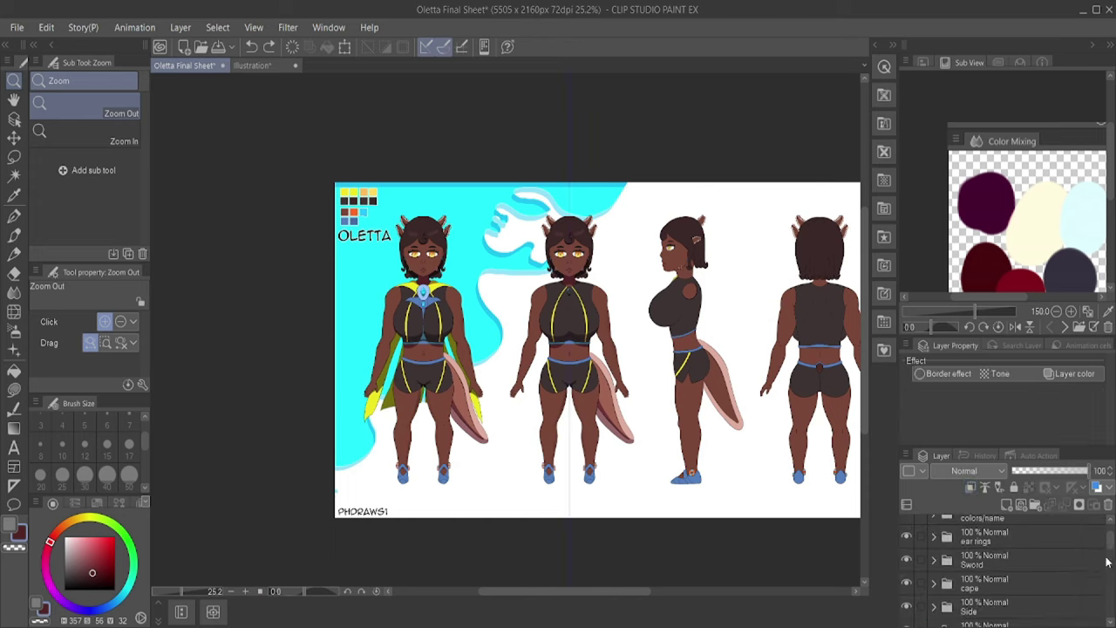
Step: Erase the leftover brooch shading from the unarmoured view and paint a chest crease on Layer 22 Copy with the size 40 brush
click(587, 233)
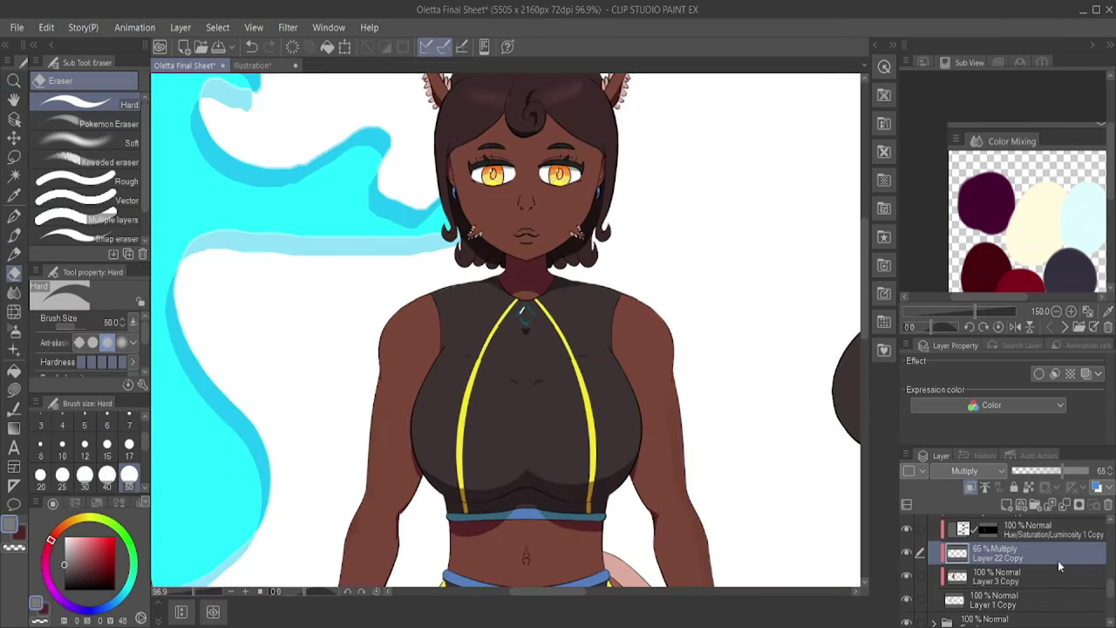
scroll(1057, 562, up, 2)
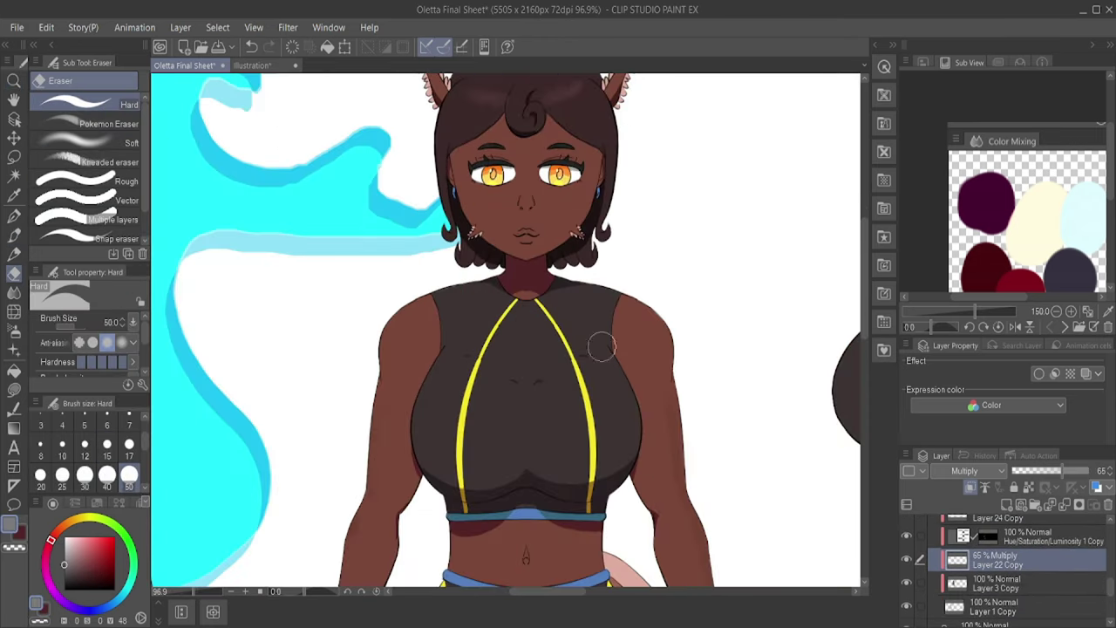
key(b)
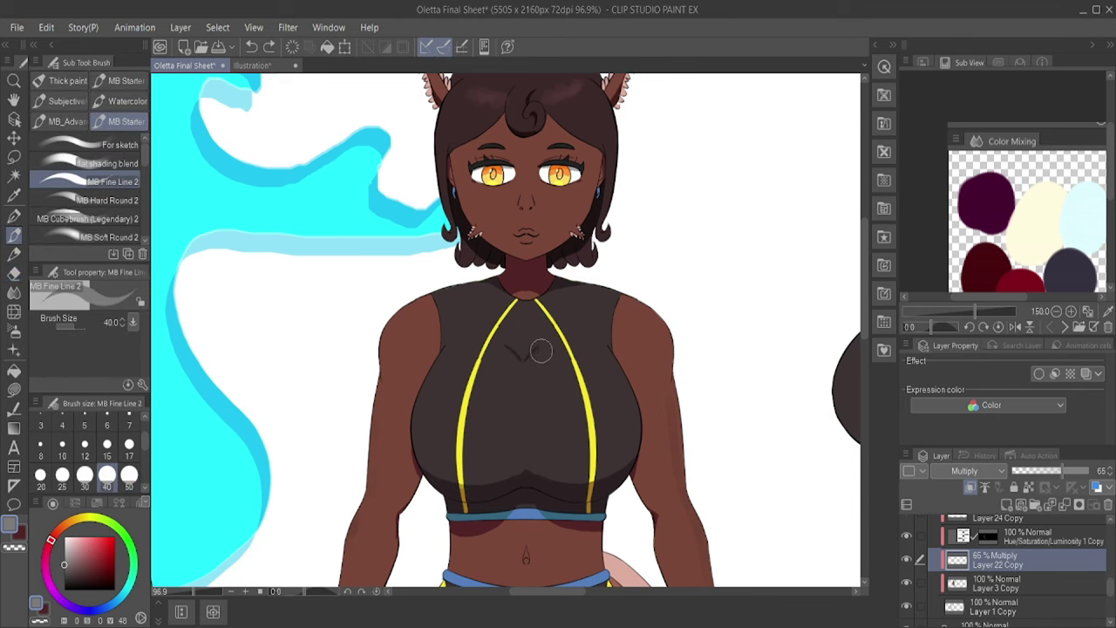
scroll(397, 343, up, 4)
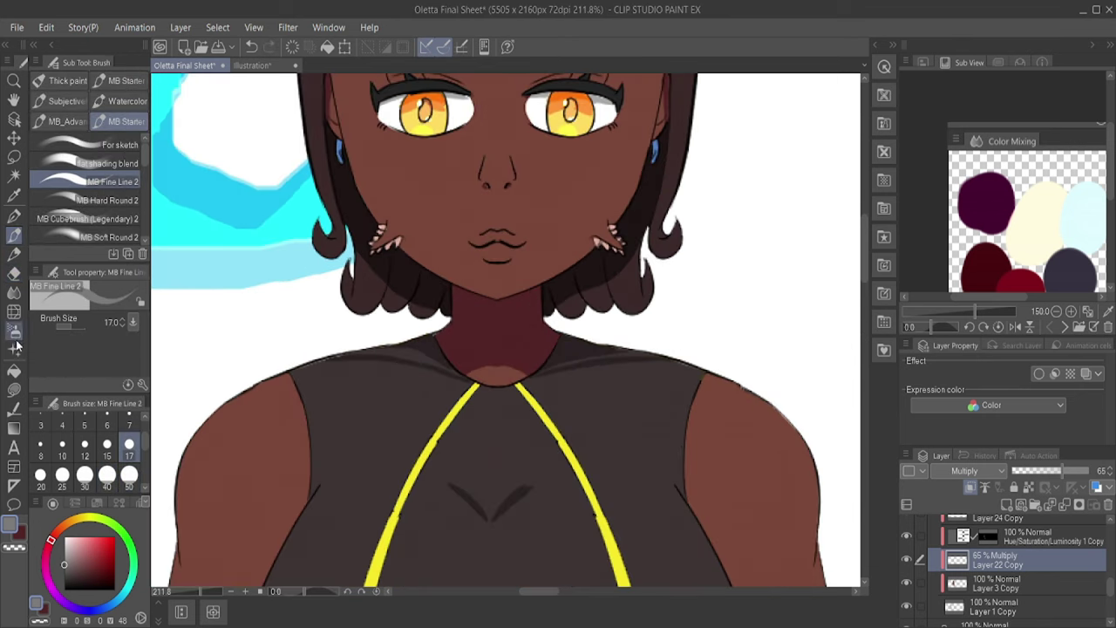
Step: Darken the shirt shadows beside the neck and refine the chest crease on Layer 22 Copy with the size 12 MB Fine Line 2 brush
scroll(611, 358, up, 3)
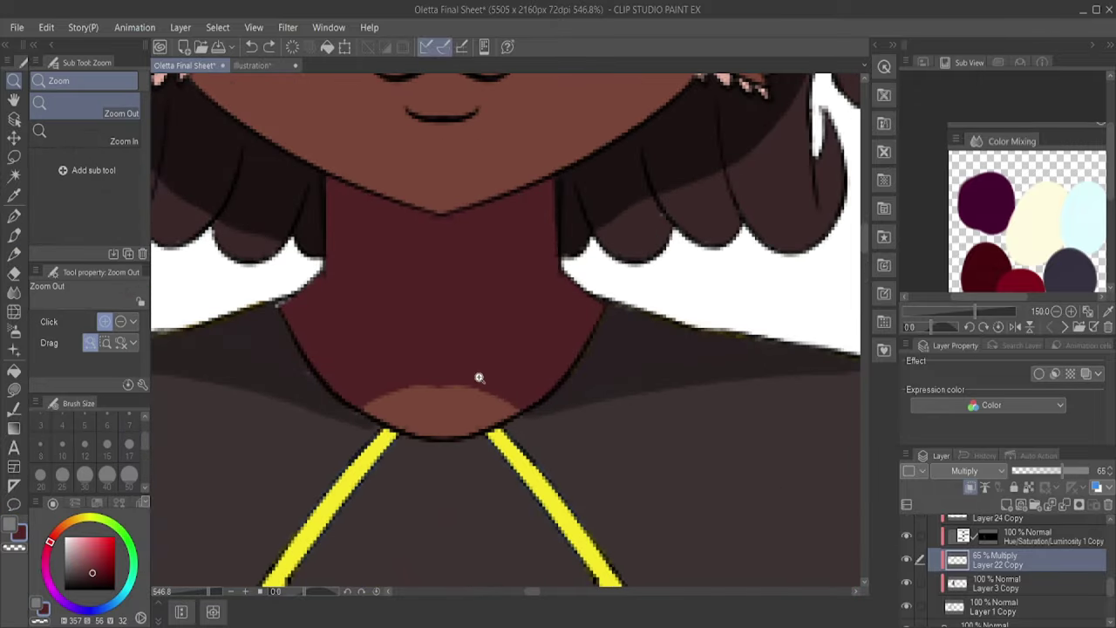
key(b)
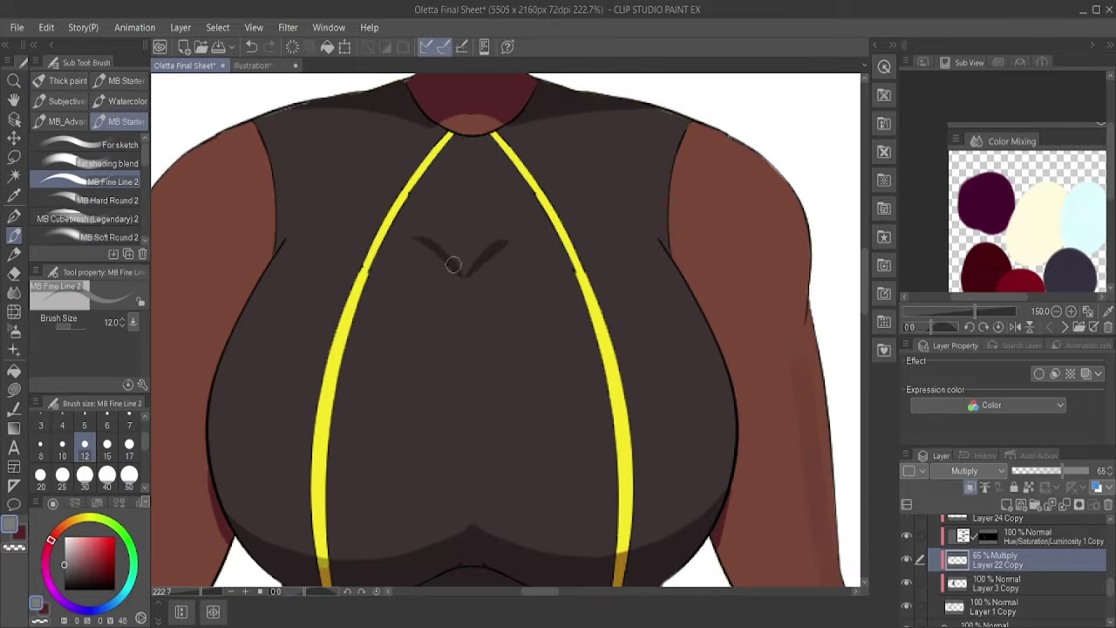
click(454, 264)
Step: Shade the lower edge of the oval brooch in blue on Layer 24 with the size 12 MB Fine Line 2 brush
scroll(453, 264, up, 1)
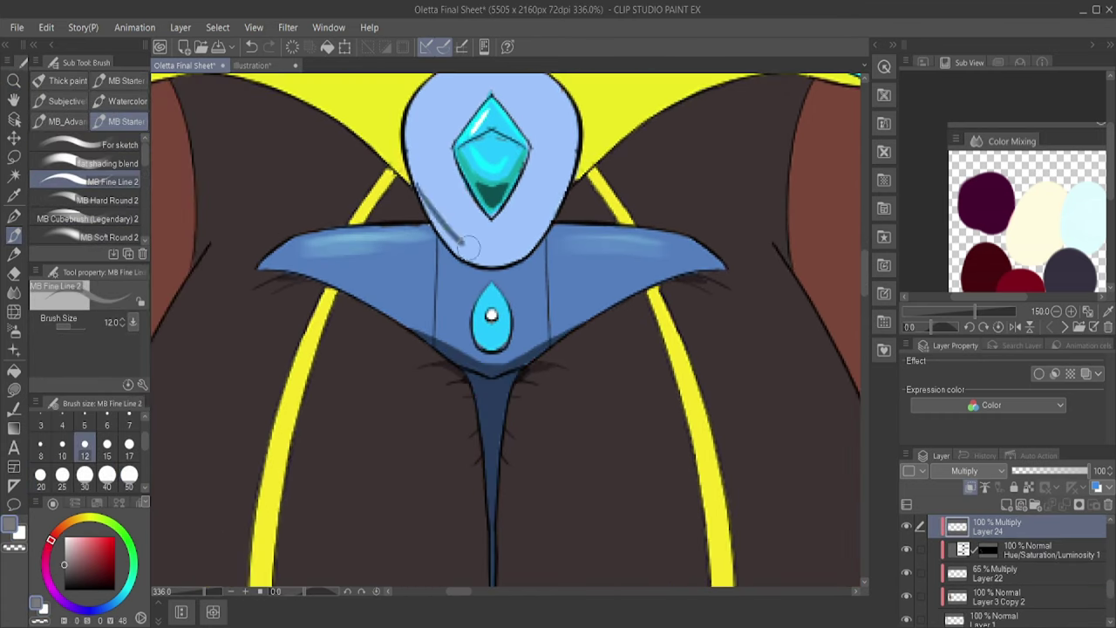
drag(466, 247, 442, 228)
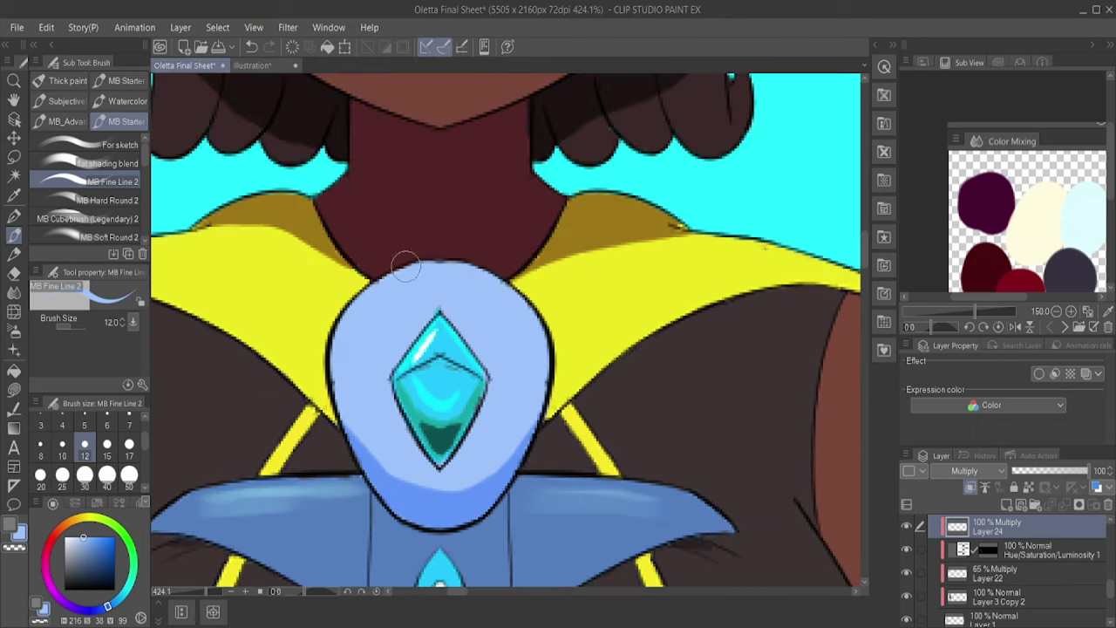
key(ctrl+space)
drag(527, 423, 605, 401)
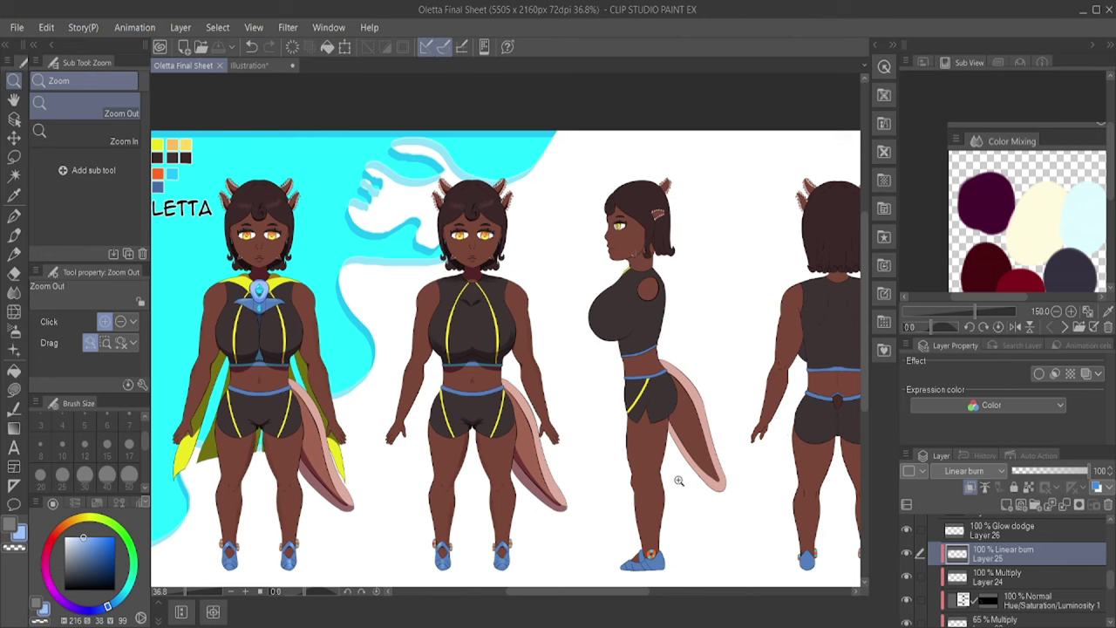
Step: Add a clipped Multiply layer above Layer 16 in the Side folder and hide the flat colours of Layer 16
drag(679, 480, 598, 432)
drag(622, 323, 575, 315)
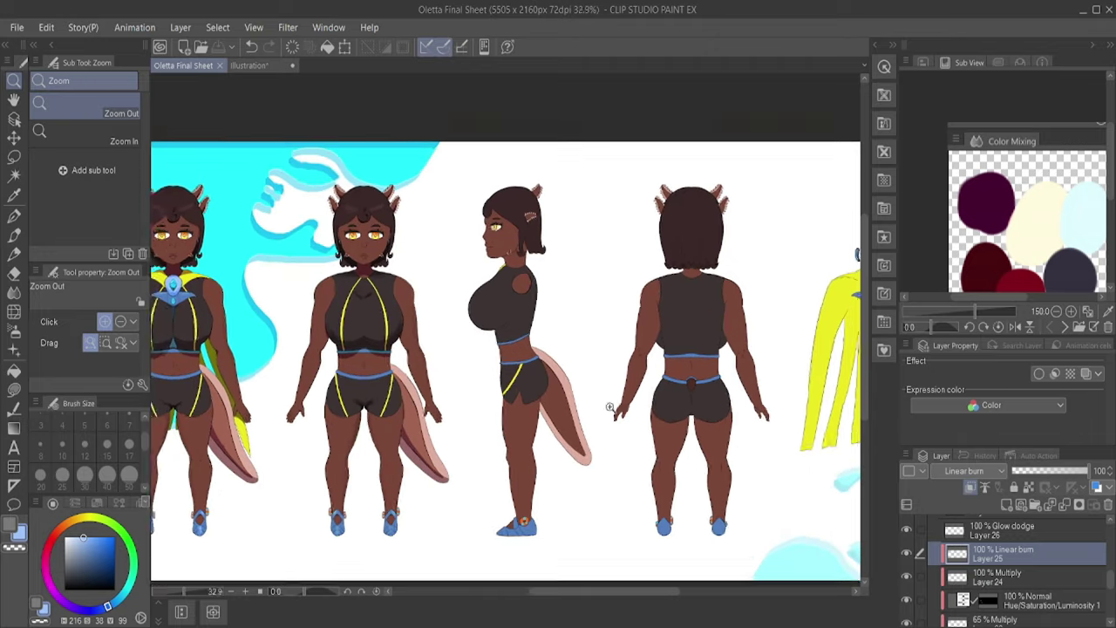
click(985, 526)
key(ctrl+v)
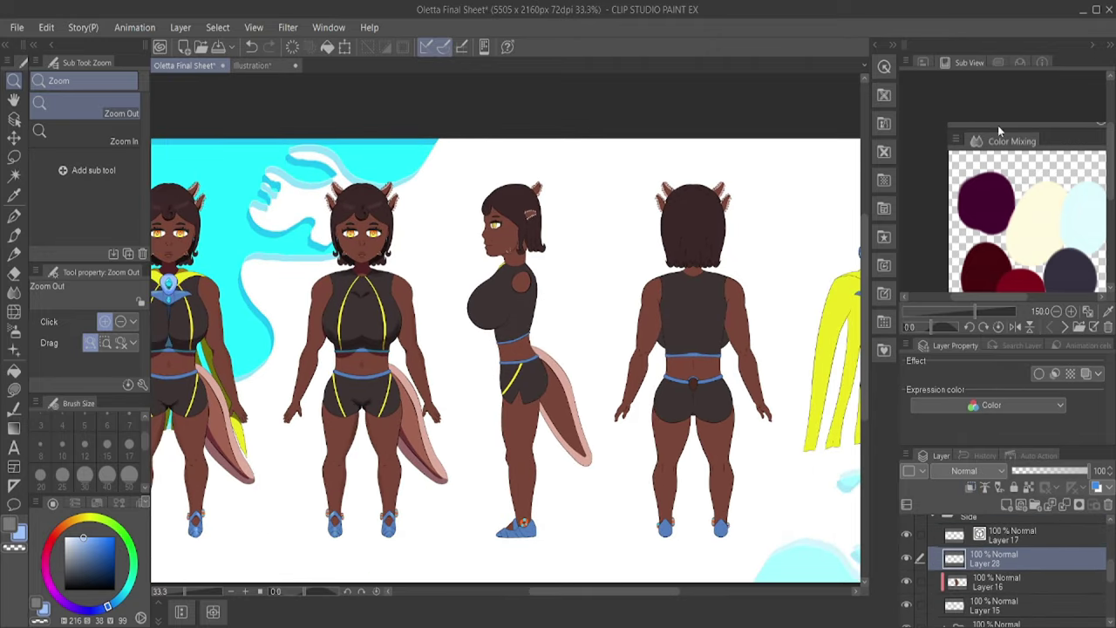
drag(489, 179, 567, 171)
Step: Shade the side view's neck under the jaw and beneath the hair locks and curl on Layer 28, with the layer's opacity at 80%
key(b)
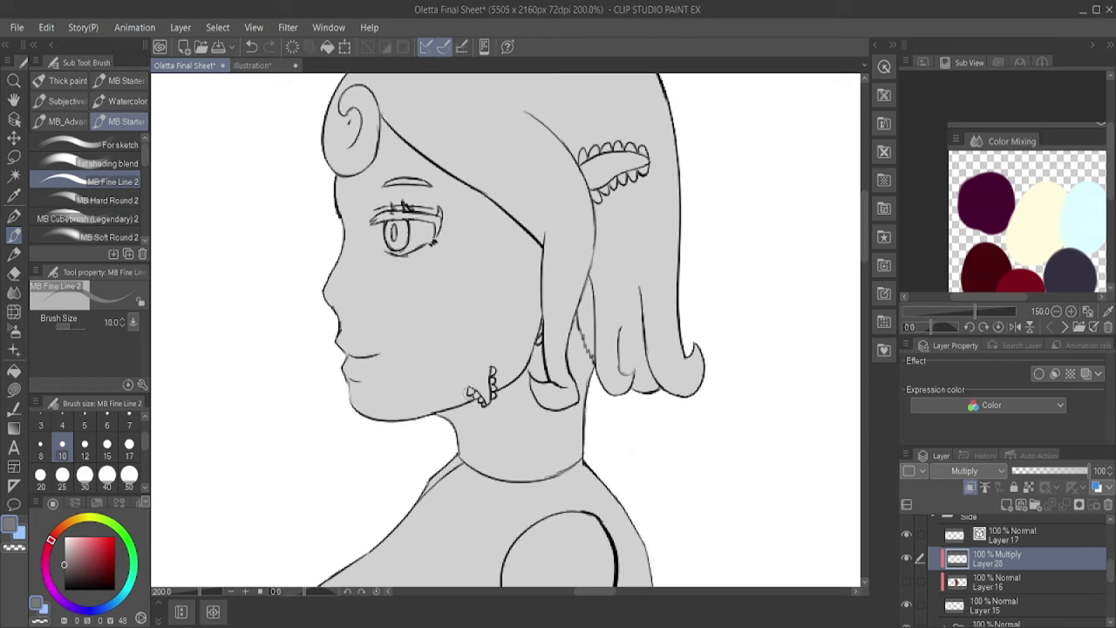
key(g)
click(485, 429)
key(b)
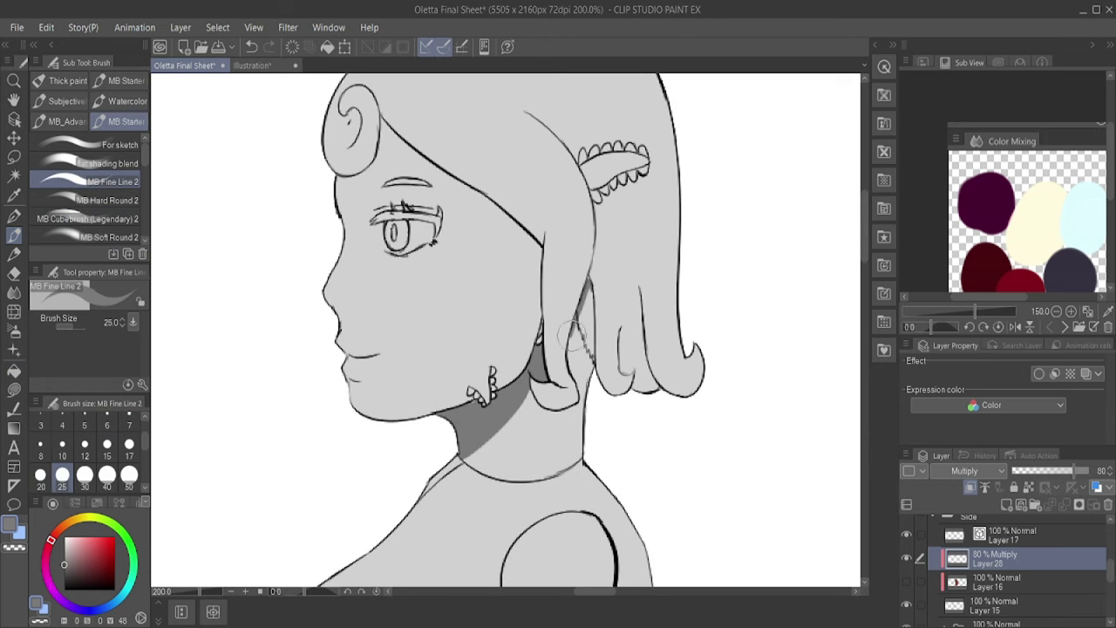
key(slash)
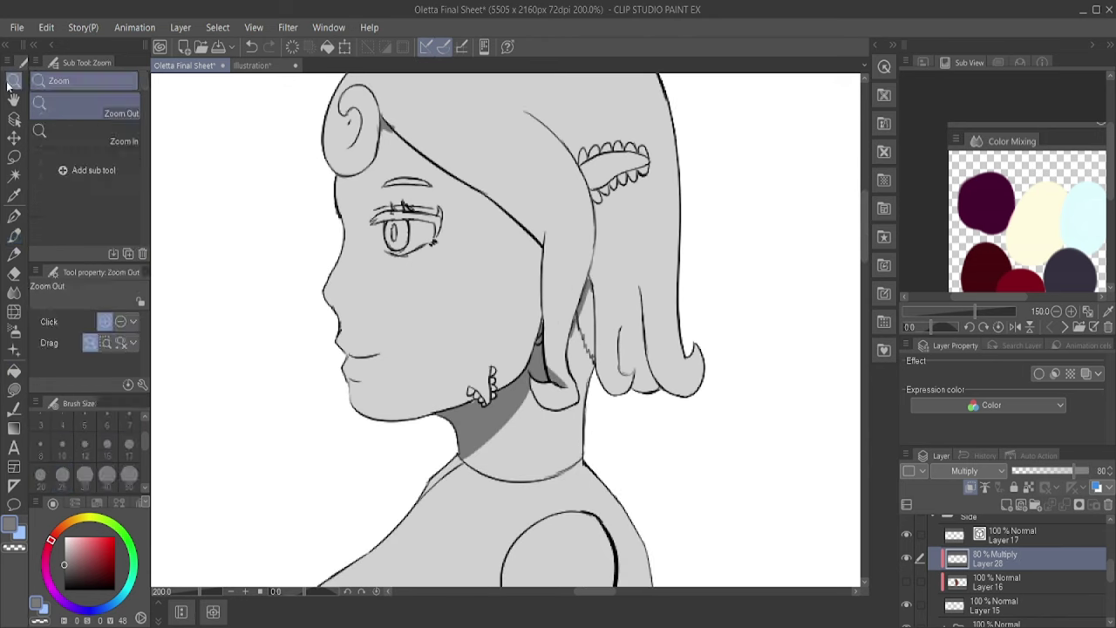
Step: Shade the underside of the side view's forehead curl on Layer 28 with the size 15 MB Fine Line 2 brush
drag(389, 121, 524, 122)
key(b)
key(bracketleft)
key(bracketleft)
key(bracketleft)
drag(524, 417, 583, 422)
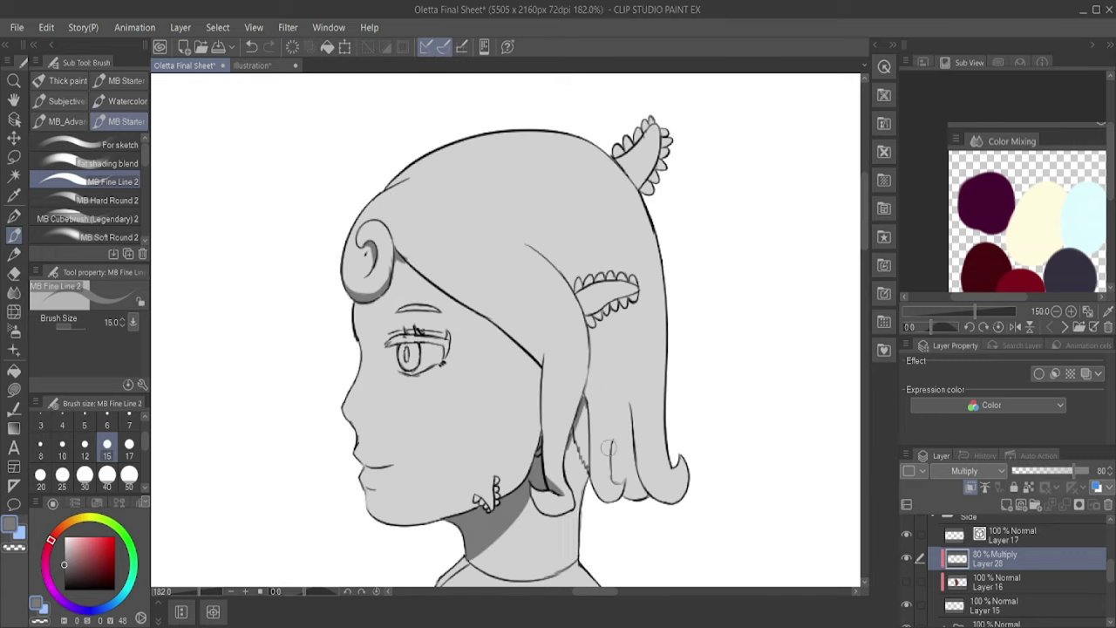
Step: Shade the side view's back hair on a clipped Linear burn layer with the size 40 MB Cubebrush (Legendary) 2, and the horns on Layer 28
click(87, 219)
mouse_move(656, 287)
mouse_down()
mouse_move(611, 479)
mouse_move(643, 243)
mouse_move(653, 305)
mouse_up()
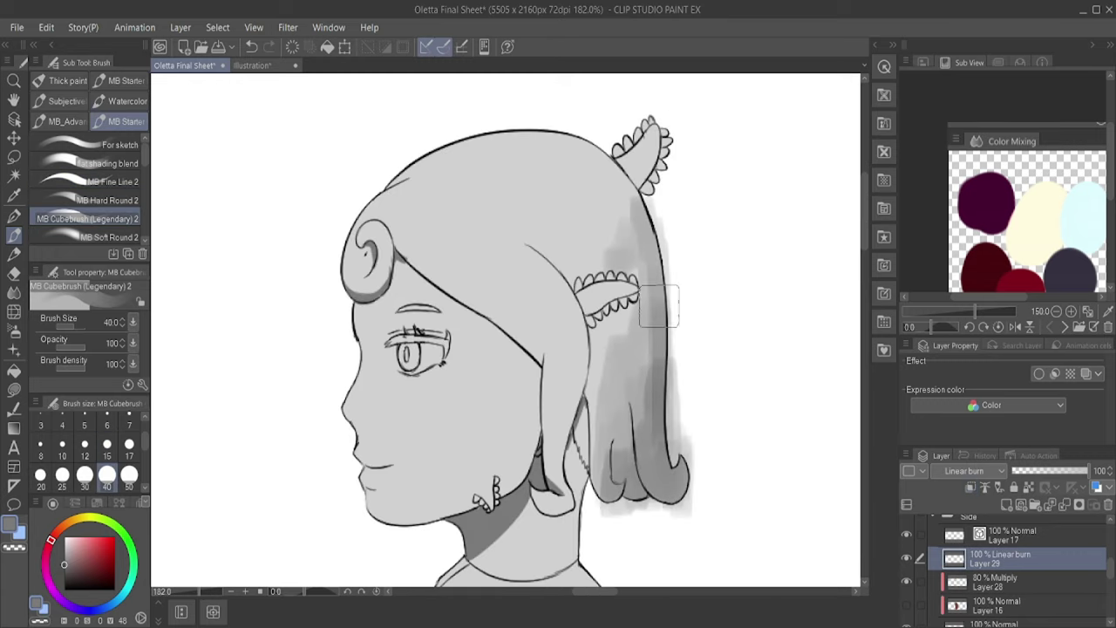
click(112, 179)
click(62, 475)
key(alt+bracketleft)
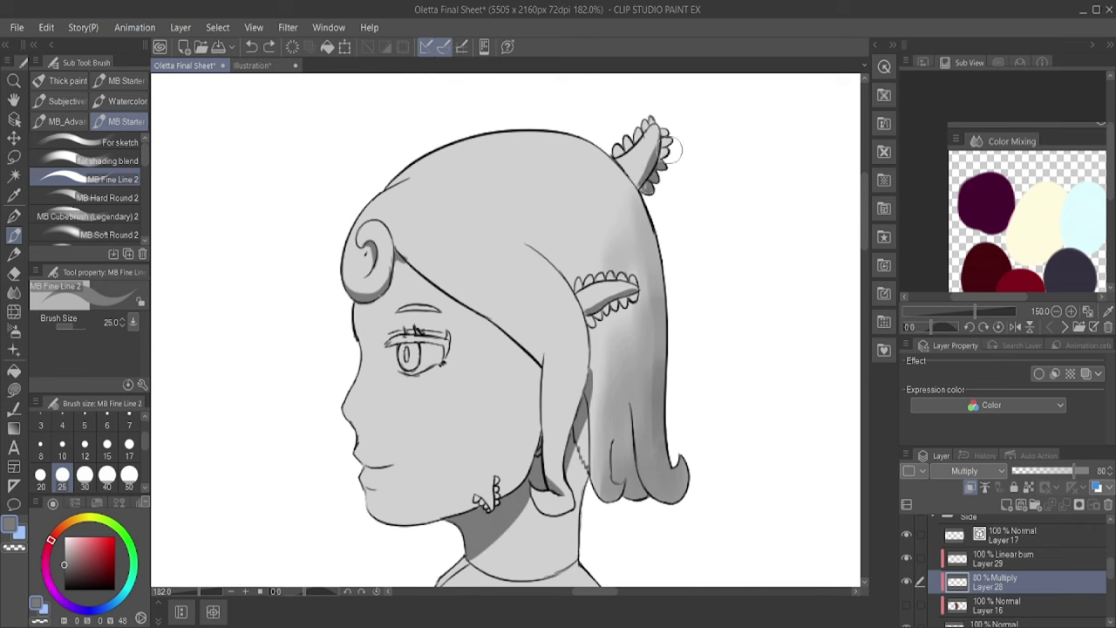
Step: Shade beneath the side view's bust on Layer 28 with MB Fine Line 2 at size 25, softening the crease on Layer 29 with MB Soft Round 2
scroll(384, 329, down, 5)
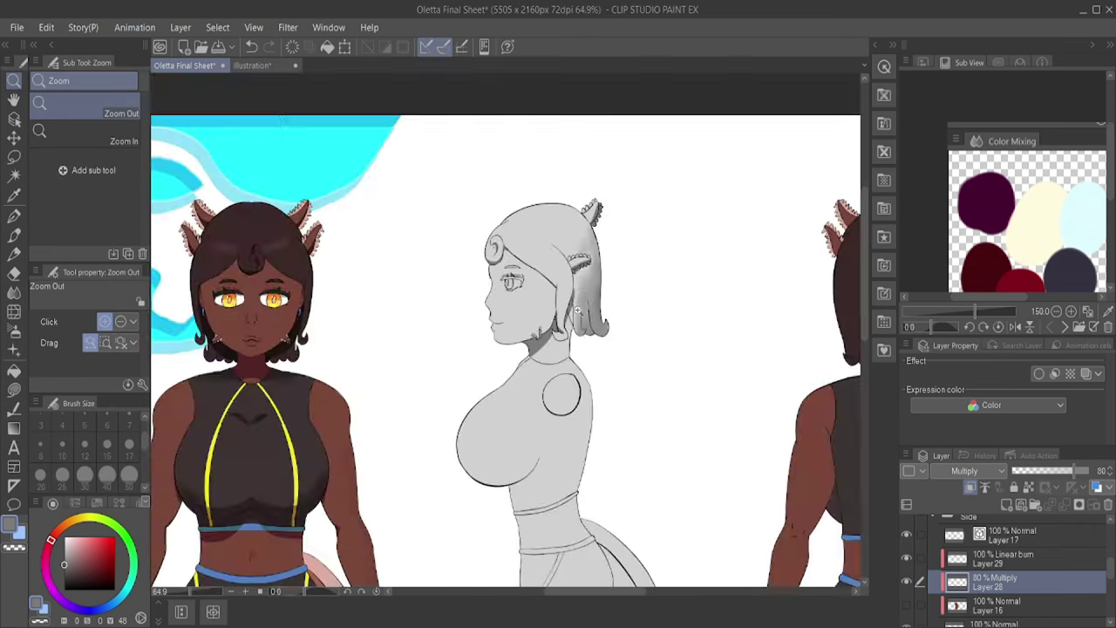
scroll(540, 349, up, 4)
drag(438, 373, 555, 360)
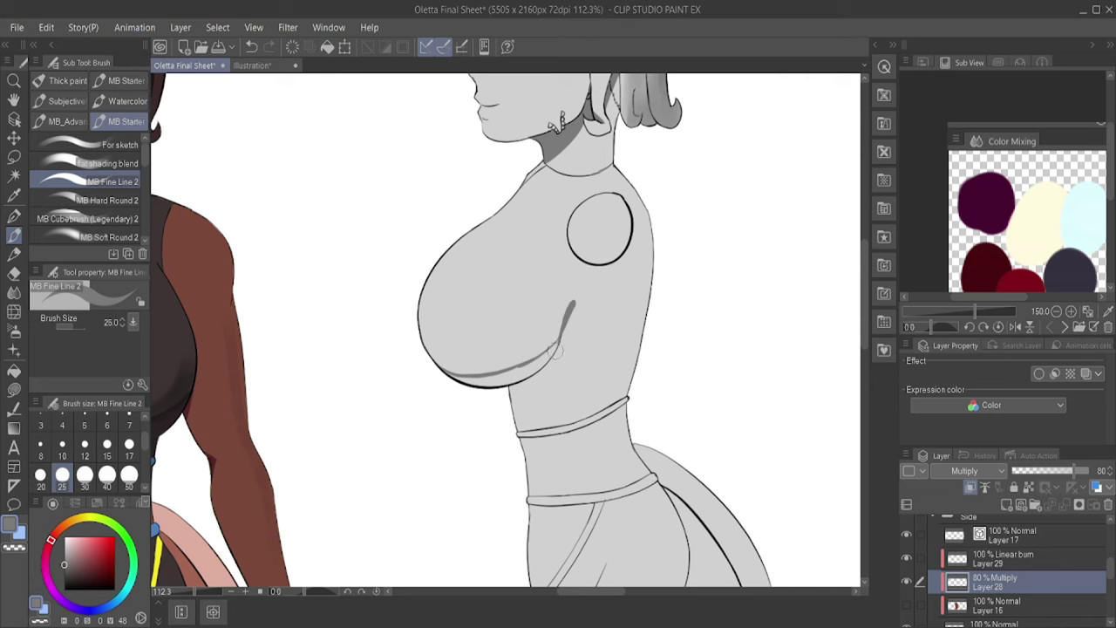
click(1002, 558)
click(136, 188)
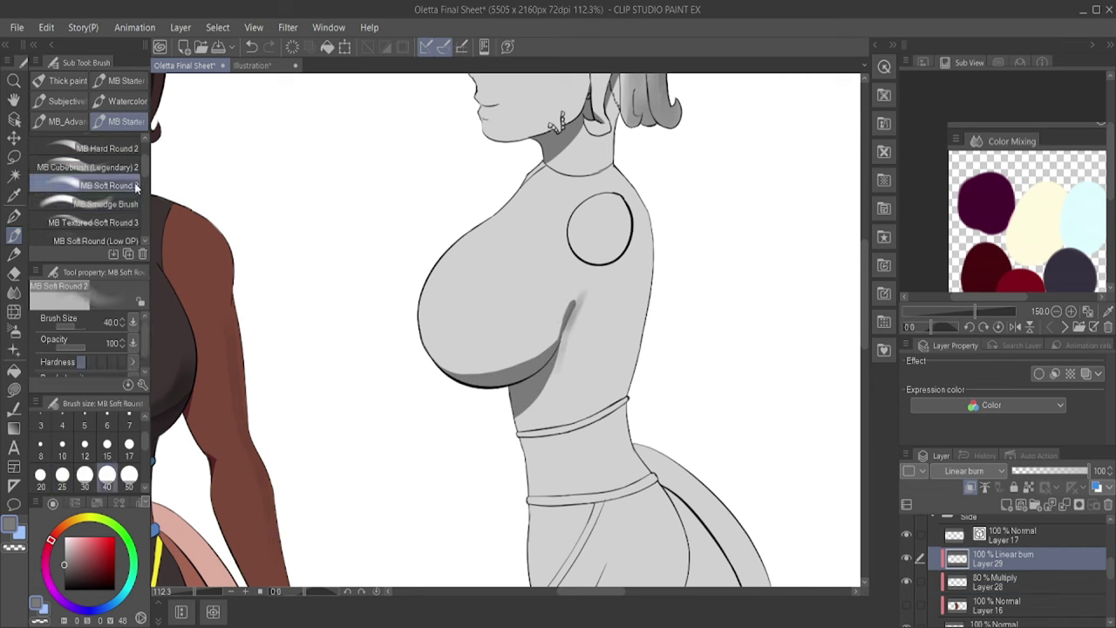
Step: Shade the slit in the hem of the side view's shorts on Layer 28
key(alt+bracketleft)
scroll(580, 301, down, 5)
scroll(584, 279, up, 2)
scroll(626, 343, down, 2)
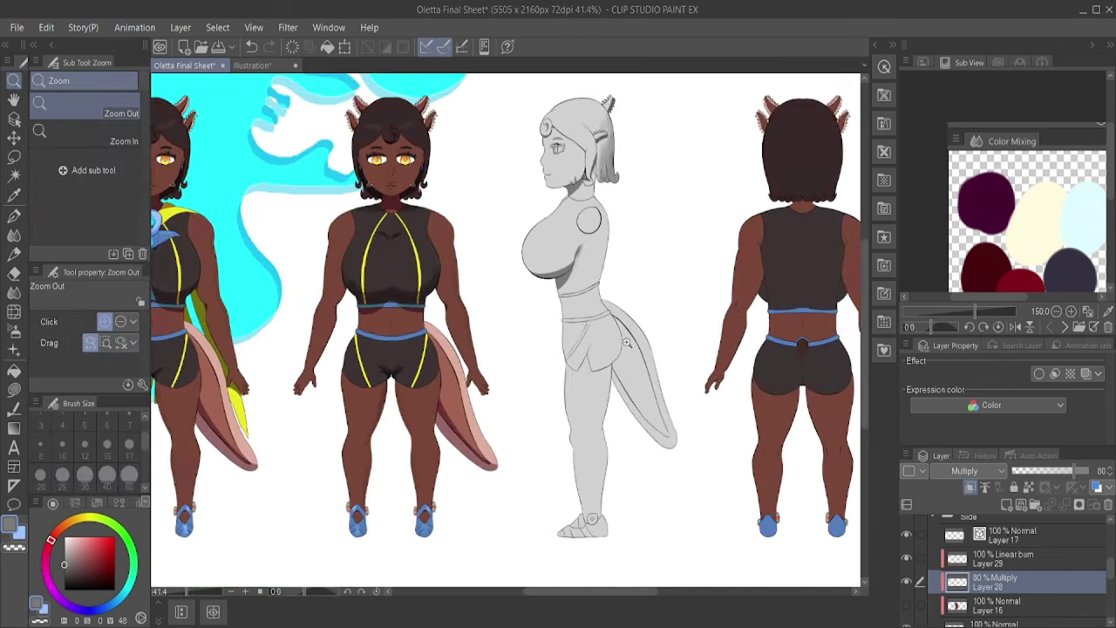
scroll(626, 342, up, 4)
key(b)
scroll(557, 300, down, 3)
key(/)
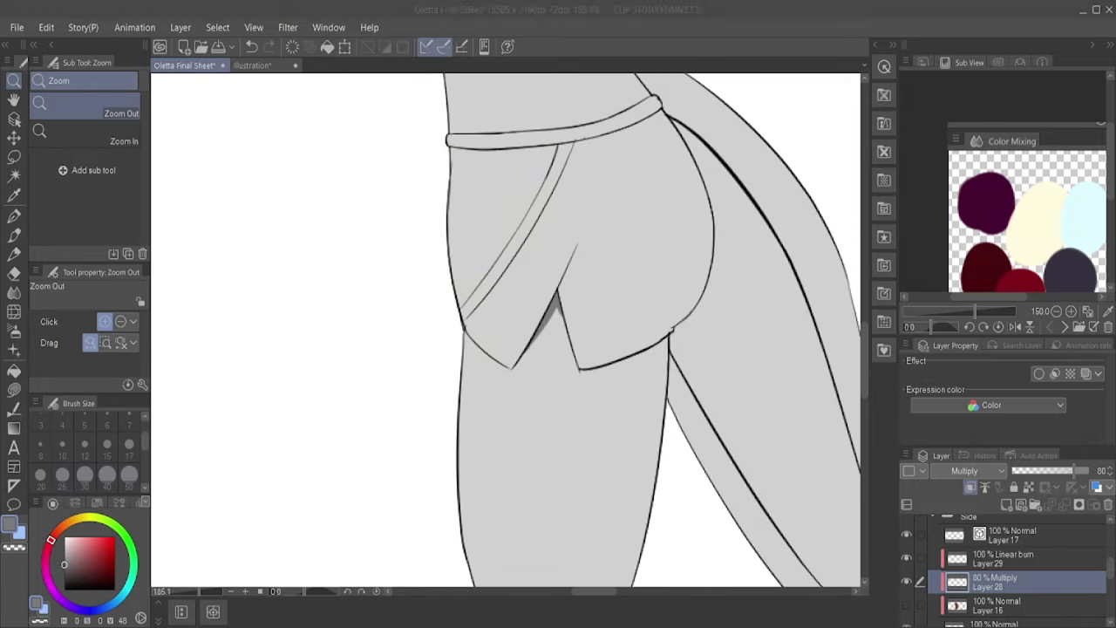
Step: Fill the shadow along the underside of the side view's tail on Layer 28
scroll(609, 287, down, 3)
scroll(653, 293, up, 2)
scroll(653, 292, down, 1)
key(b)
key(p)
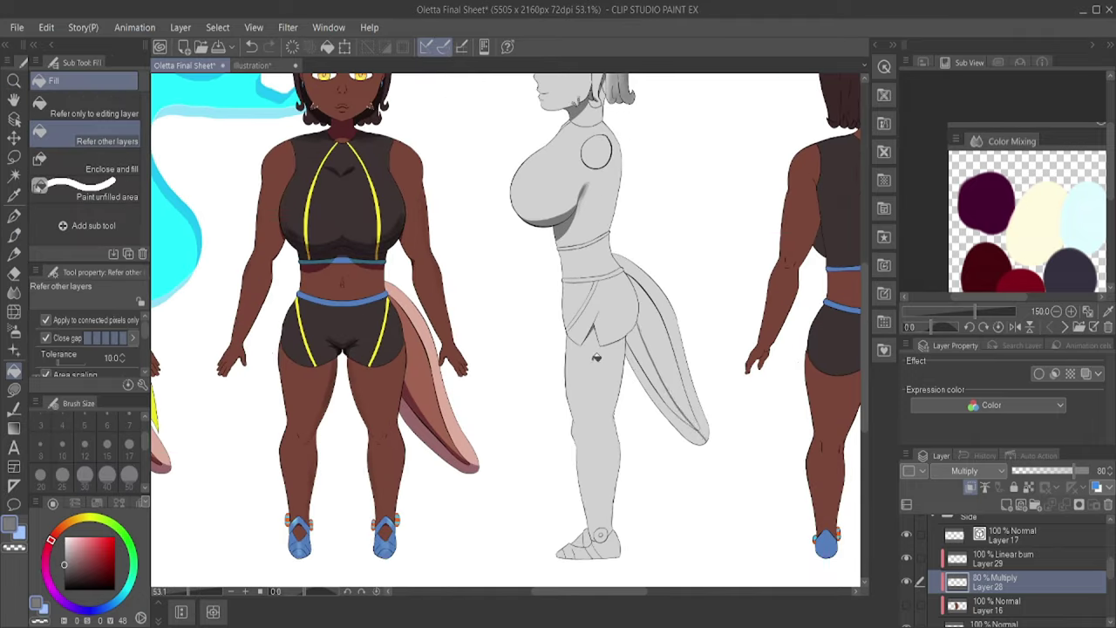
Step: Shade the back of the side view's thigh, knee and calf on Layer 29 with the size 50 MB Cubebrush (Legendary) 2
key(b)
key(alt+bracketright)
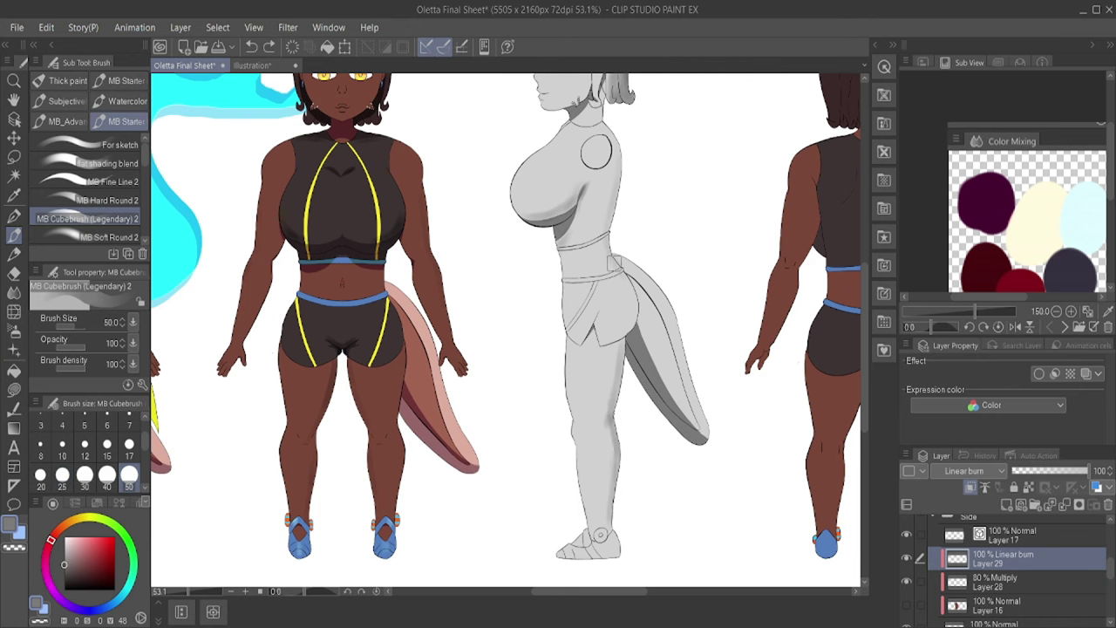
scroll(593, 584, up, 2)
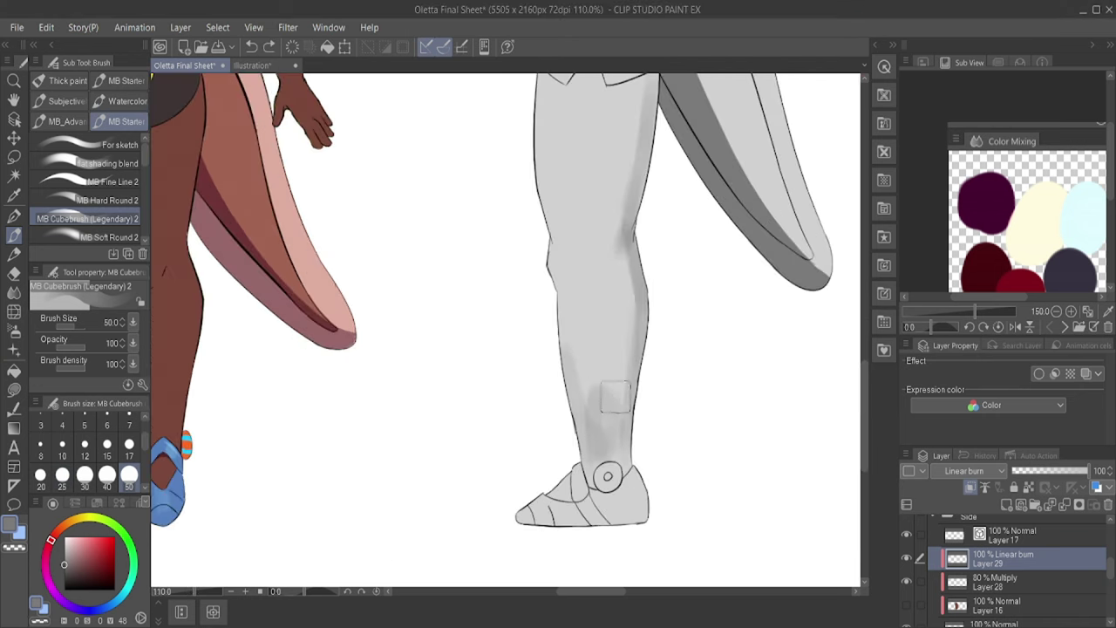
Step: Shade the shirt's collar edge below the side view's neck on Layer 28 with the size 25 MB Fine Line 2 brush
scroll(596, 384, down, 3)
scroll(555, 211, up, 4)
click(125, 182)
key(alt+bracketleft)
drag(447, 426, 539, 344)
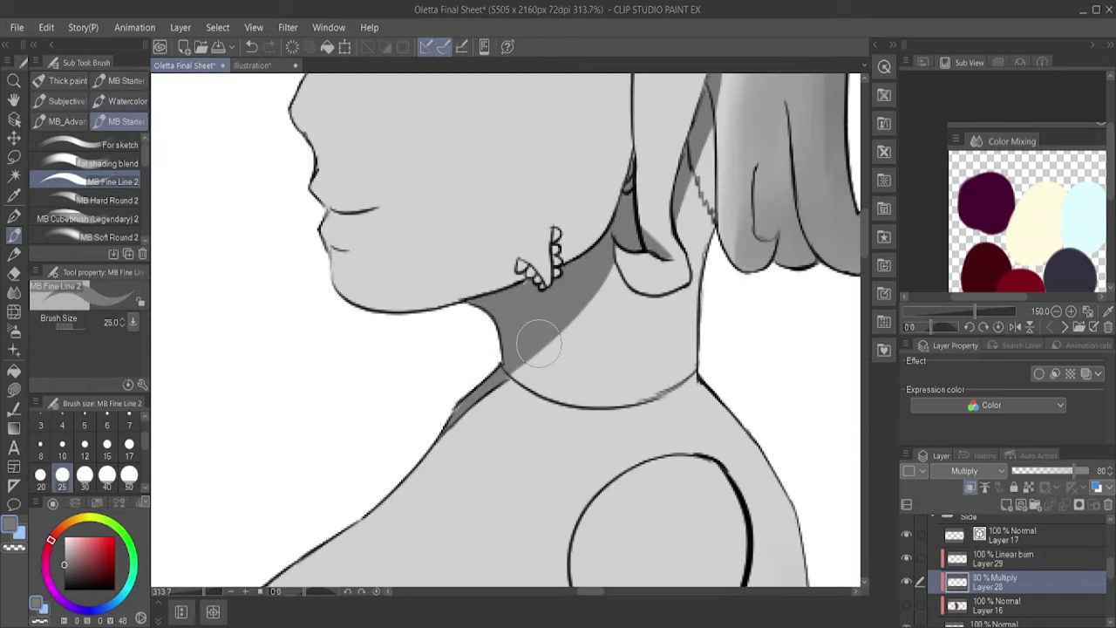
Step: Add a Glow dodge layer above Layer 29 and highlight the shoe's ankle flap with the size 17 MB Cubebrush (Legendary) 2
scroll(449, 430, down, 3)
scroll(498, 324, up, 4)
click(87, 219)
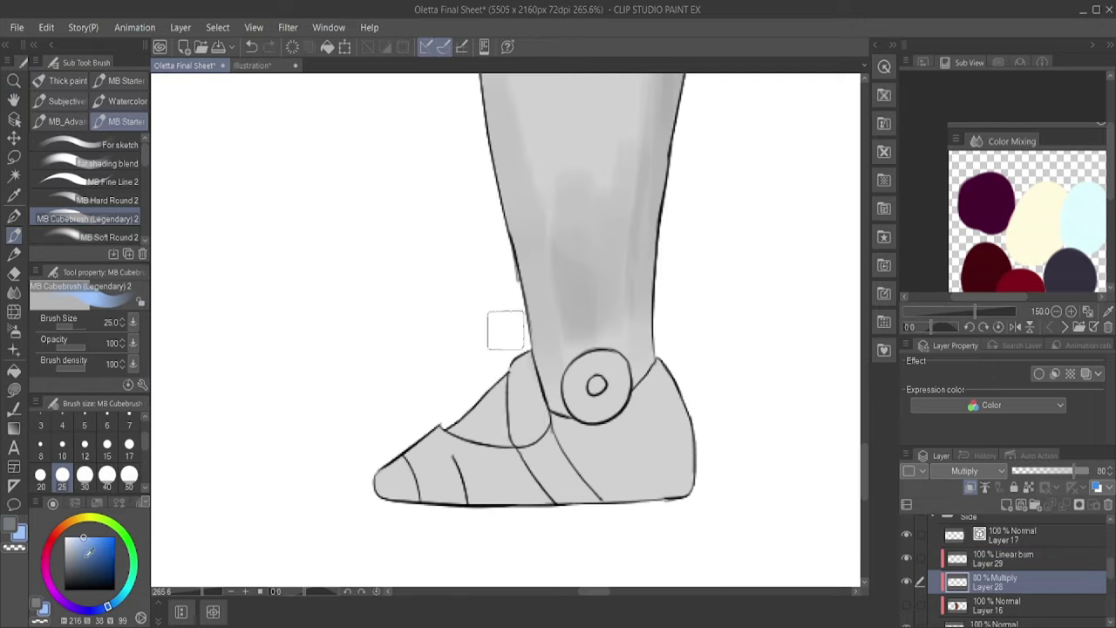
key(ctrl+shift+n)
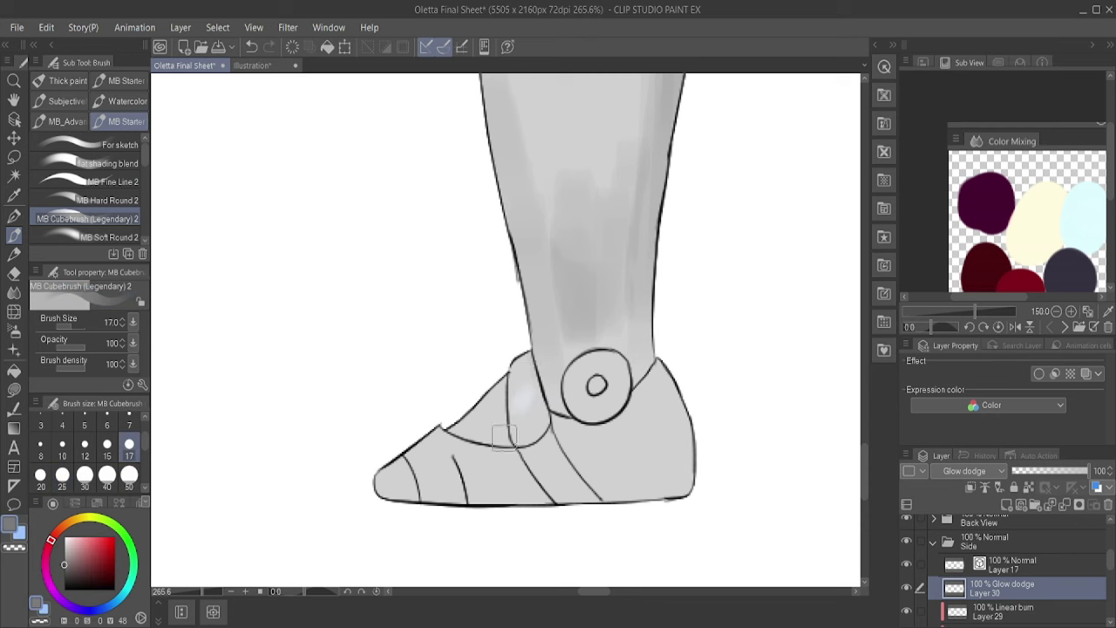
Step: Shade along the sole of the side view's shoe on Layer 29 and show the flat colours of Layer 16
key(alt+bracketleft)
mouse_move(388, 497)
mouse_down()
mouse_move(411, 506)
mouse_move(609, 479)
mouse_up()
key(/)
scroll(609, 480, down, 3)
scroll(583, 255, up, 4)
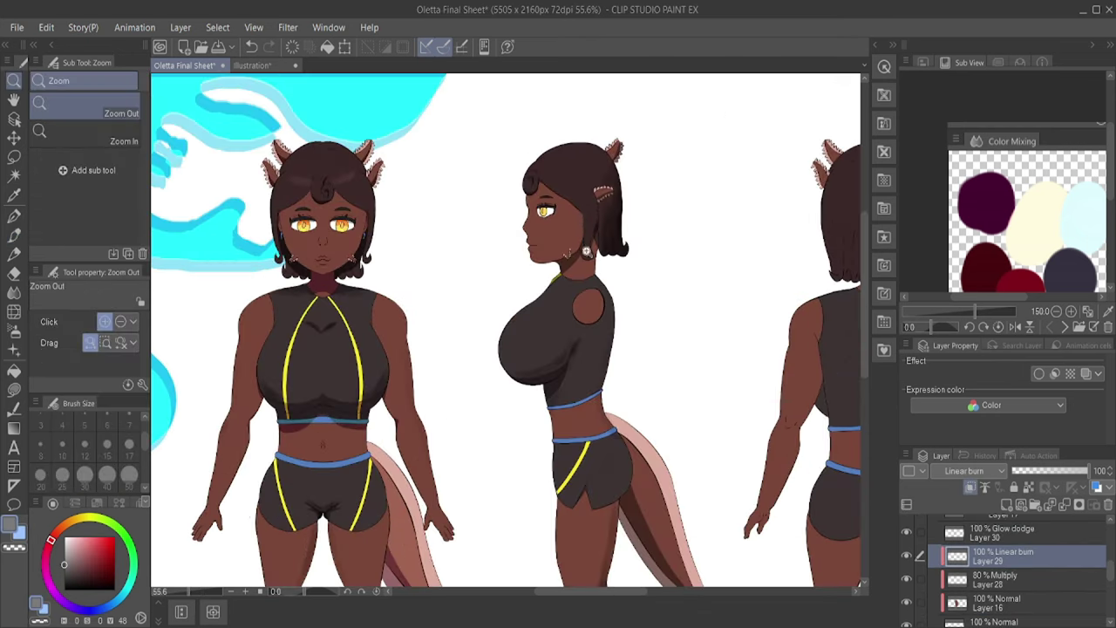
Step: Add a clipped Normal layer above Layer 16 and paint the yellow and orange shading in the side view's iris
scroll(582, 255, up, 4)
key(ctrl+shift+n)
key(b)
drag(523, 300, 549, 340)
key(/)
scroll(486, 302, down, 3)
scroll(487, 303, up, 4)
scroll(487, 302, down, 3)
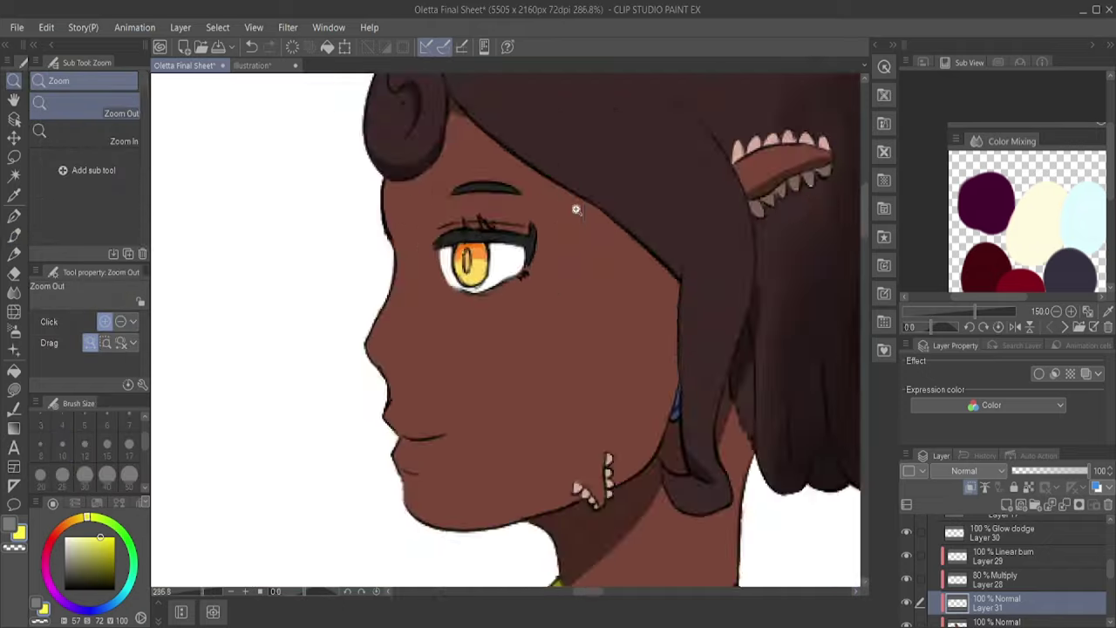
Step: Shade around the small frills on the side view's jaw on Layer 28 with the size 12 MB Fine Line 2 brush
key(b)
scroll(488, 262, up, 2)
key(/)
scroll(529, 248, down, 2)
scroll(541, 349, up, 4)
key(b)
ctrl+shift+click(511, 312)
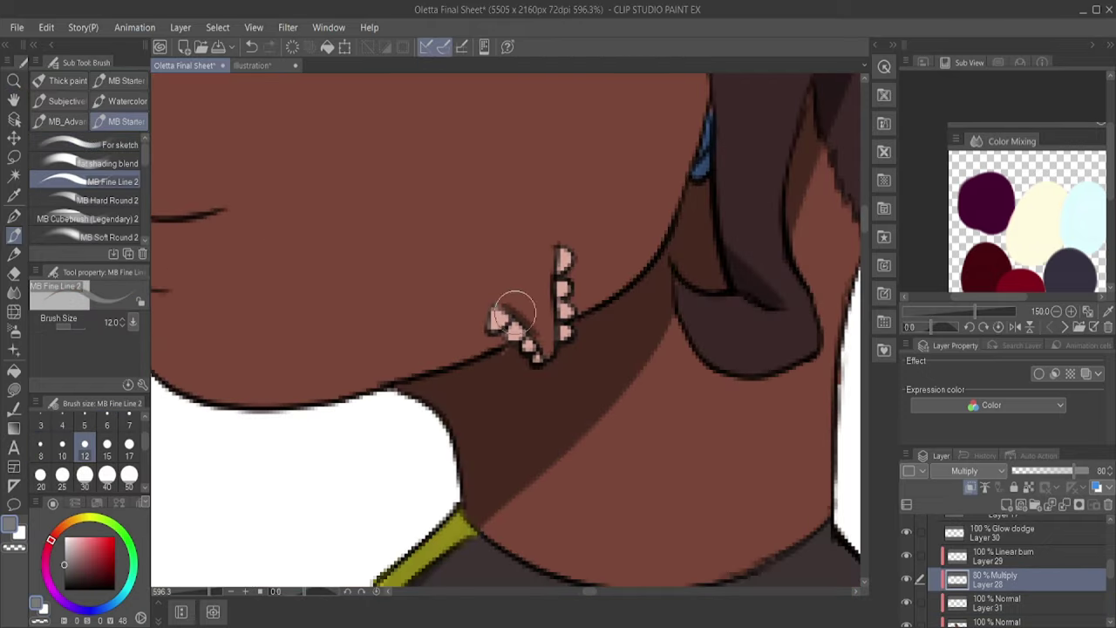
Step: Add a Hard light layer above Layer 30 and highlight the side view's hair with the size 50 MB Cubebrush (Legendary) 2
key(/)
scroll(511, 311, down, 4)
scroll(523, 366, up, 2)
key(b)
ctrl+shift+click(511, 250)
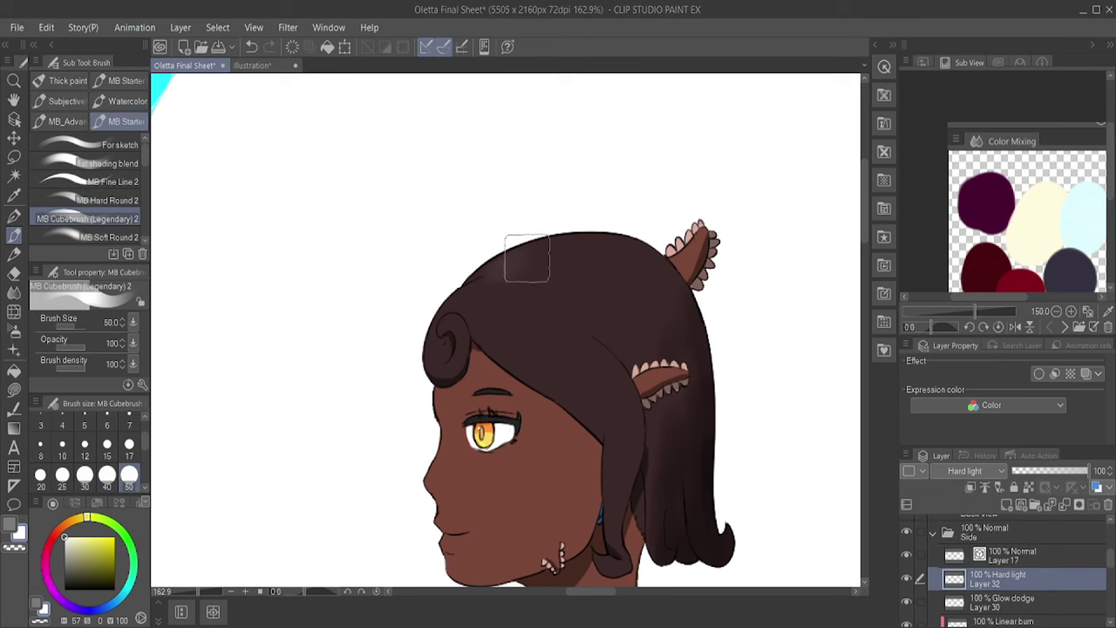
Step: Fill the side view's round arm section with shadow on Layer 28
key(g)
scroll(524, 262, down, 5)
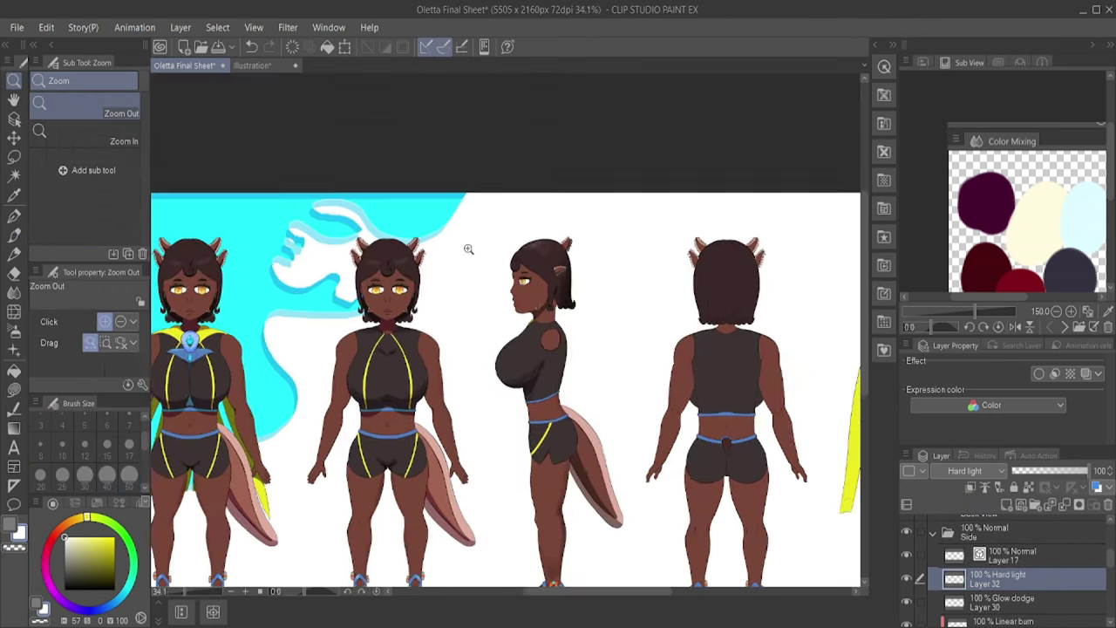
scroll(558, 287, up, 6)
scroll(523, 331, down, 5)
scroll(489, 322, up, 6)
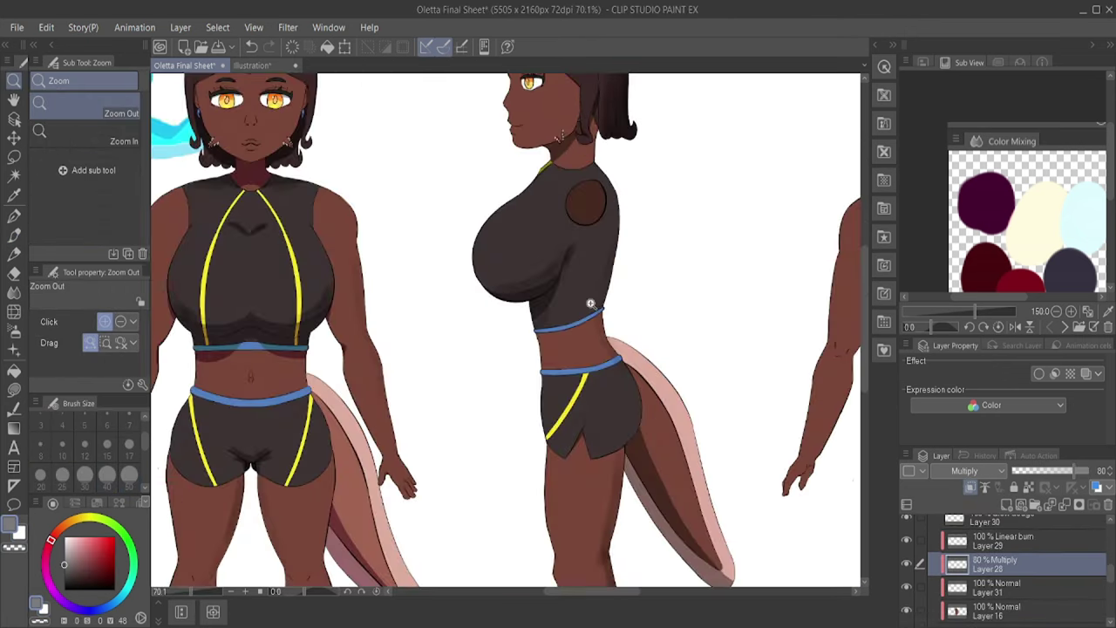
key(b)
ctrl+shift+click(485, 321)
Step: Highlight the legs of the side and front views on their Glow dodge layers with the size 120 MB Soft Round 2 brush
scroll(534, 398, down, 5)
scroll(524, 393, up, 6)
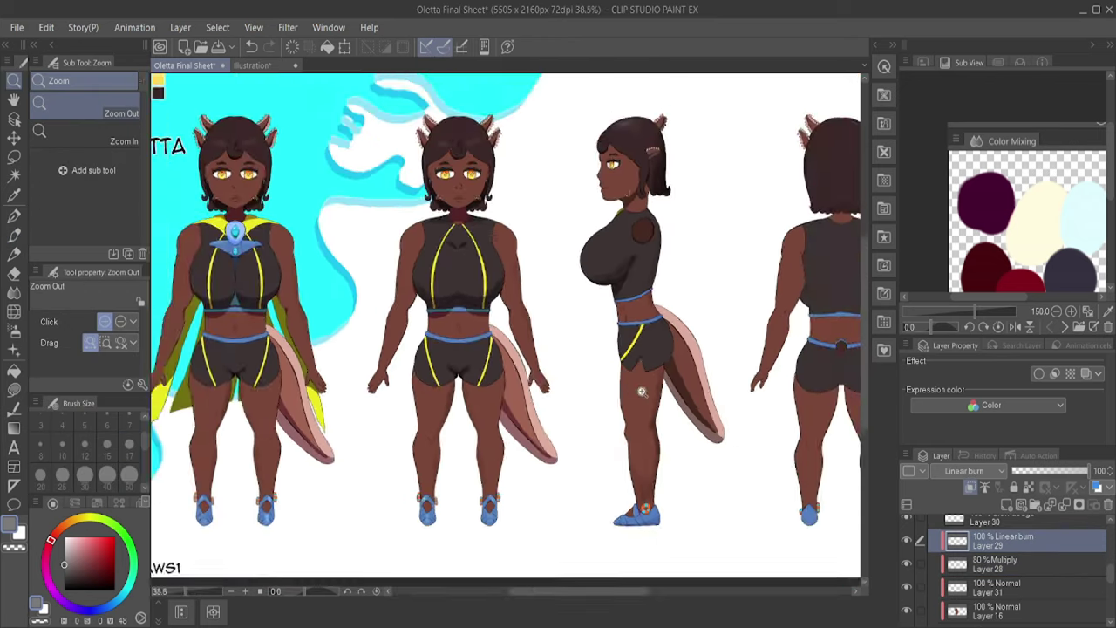
scroll(621, 340, down, 4)
scroll(620, 340, down, 2)
scroll(689, 366, up, 1)
ctrl+shift+click(703, 375)
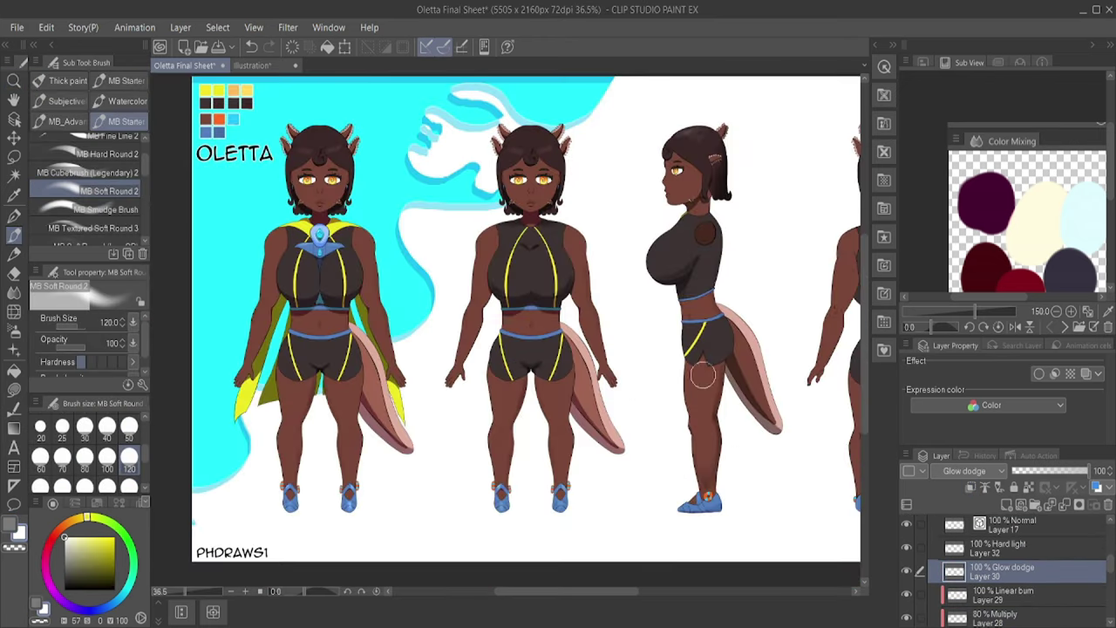
ctrl+shift+click(504, 388)
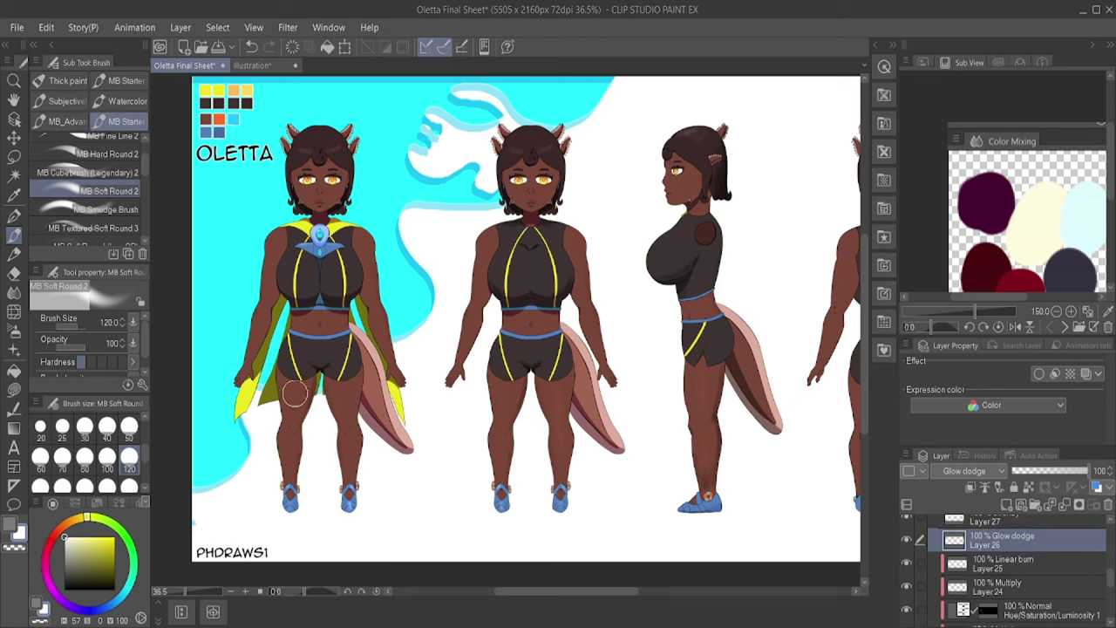
Step: Select the side view's shadow areas and add a clipped Hue/Saturation/Luminosity correction layer above Layer 28 to tint them redder
scroll(615, 343, down, 1)
scroll(1108, 571, up, 2)
key(F9)
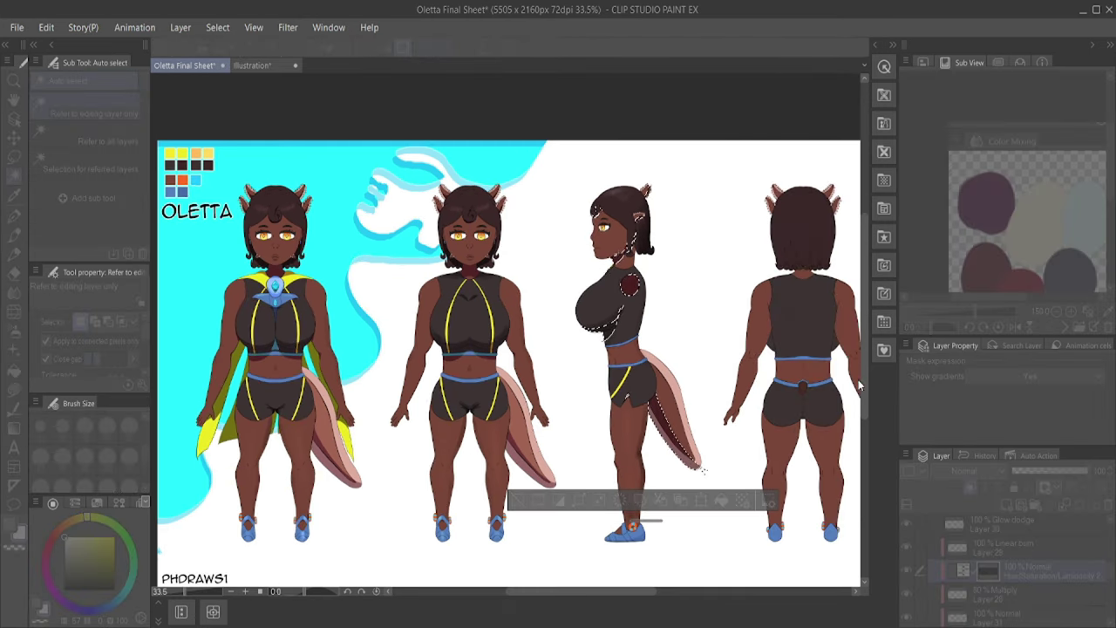
Step: Undo the last change at the side view's shoe and save the character sheet
scroll(624, 523, up, 10)
click(122, 214)
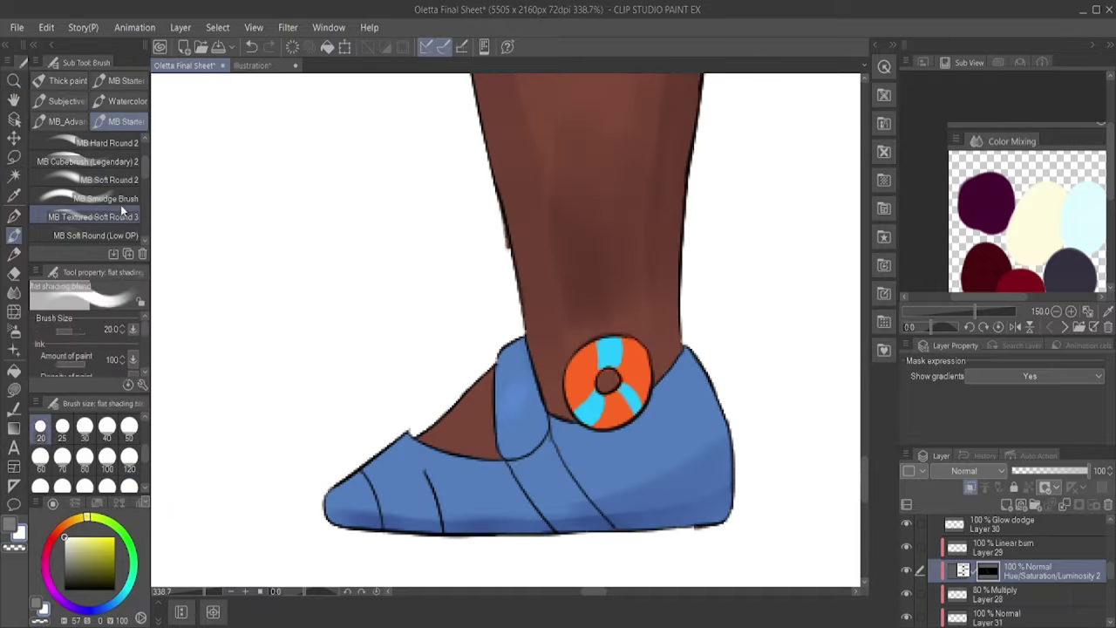
key(ctrl+z)
scroll(536, 361, down, 10)
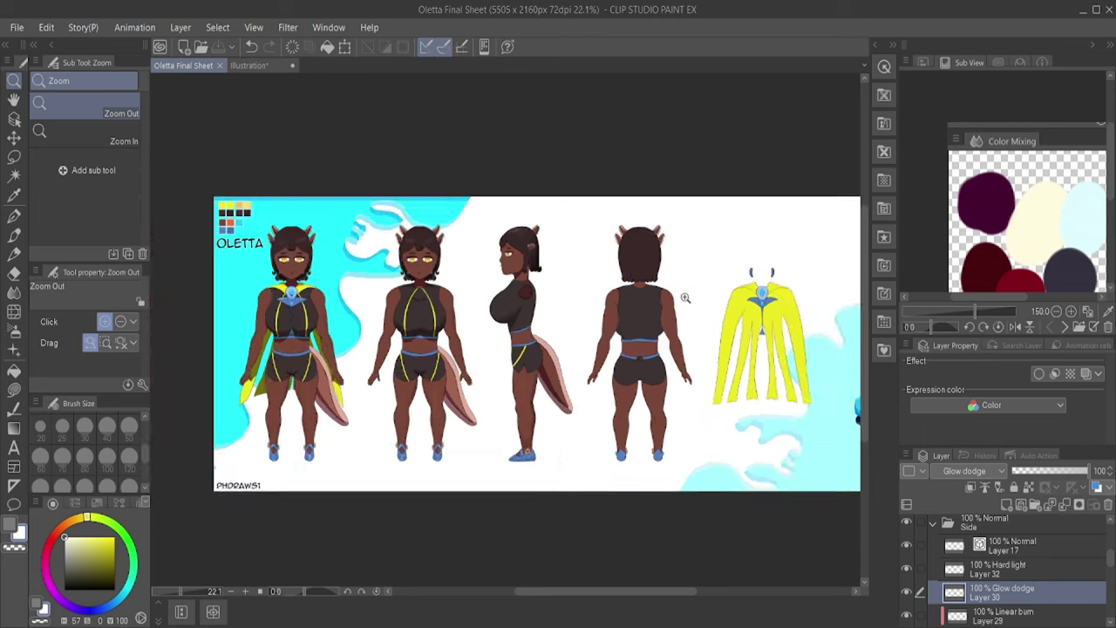
Step: Merge the back view's Layers 18 and 19, and shade its limbs on Linear burn Layer 33 with the size 120 MB Cubebrush (Legendary) 2
scroll(701, 478, up, 5)
scroll(1047, 558, down, 2)
click(1029, 547)
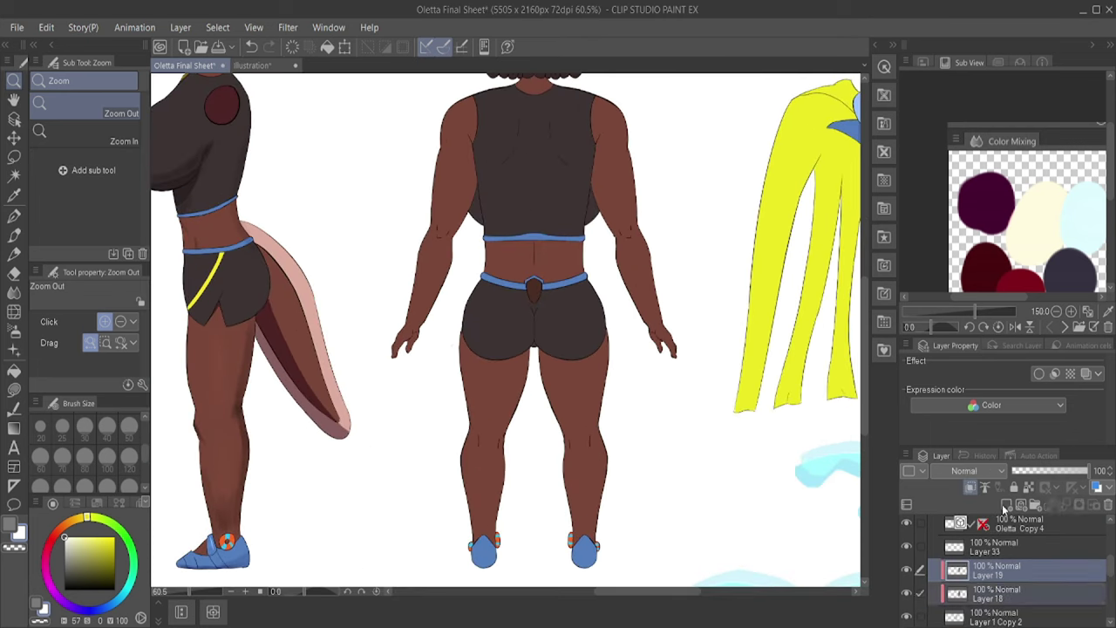
scroll(526, 247, down, 2)
key(b)
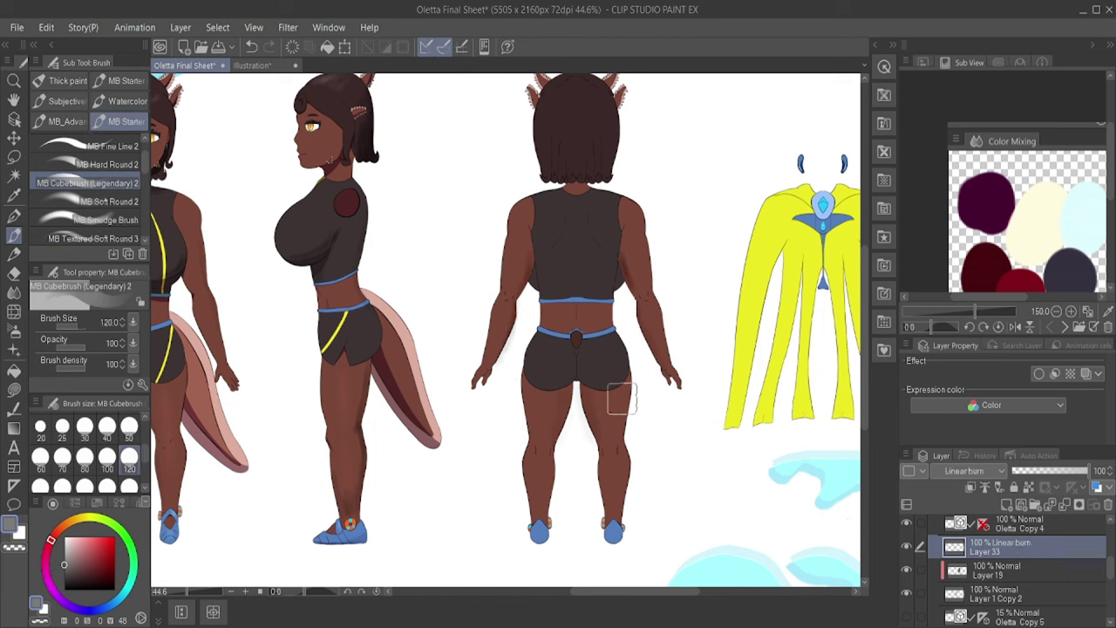
Step: Shade the back view's bust sides and shoulder-blade creases on a Multiply layer at 75% opacity, using MB Fine Line 2 for the creases
ctrl+shift+click(577, 372)
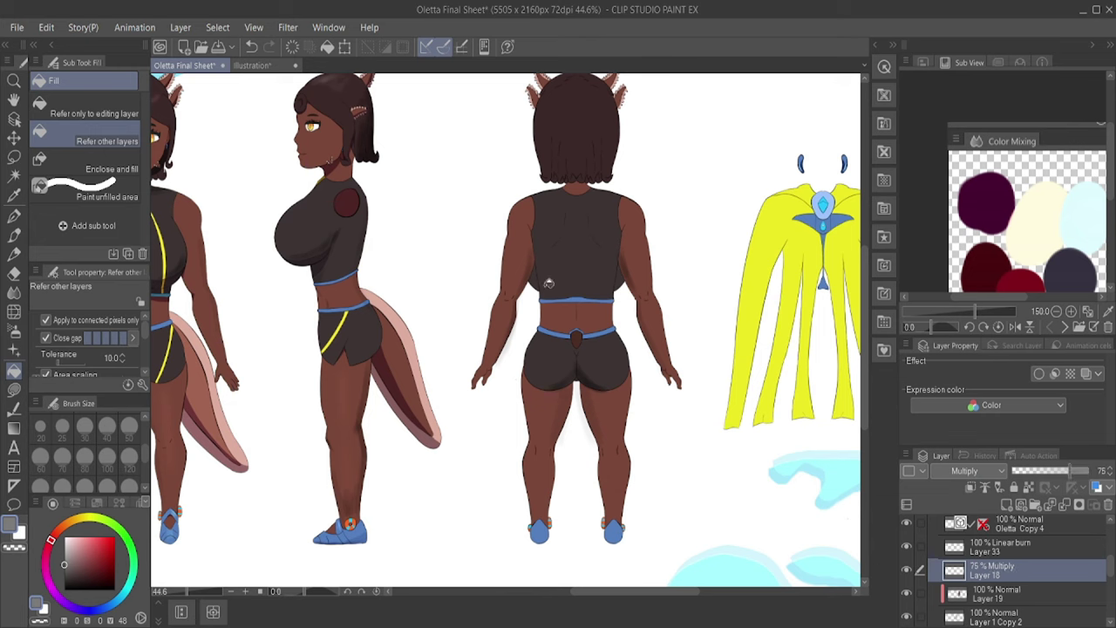
click(602, 189)
drag(610, 197, 512, 245)
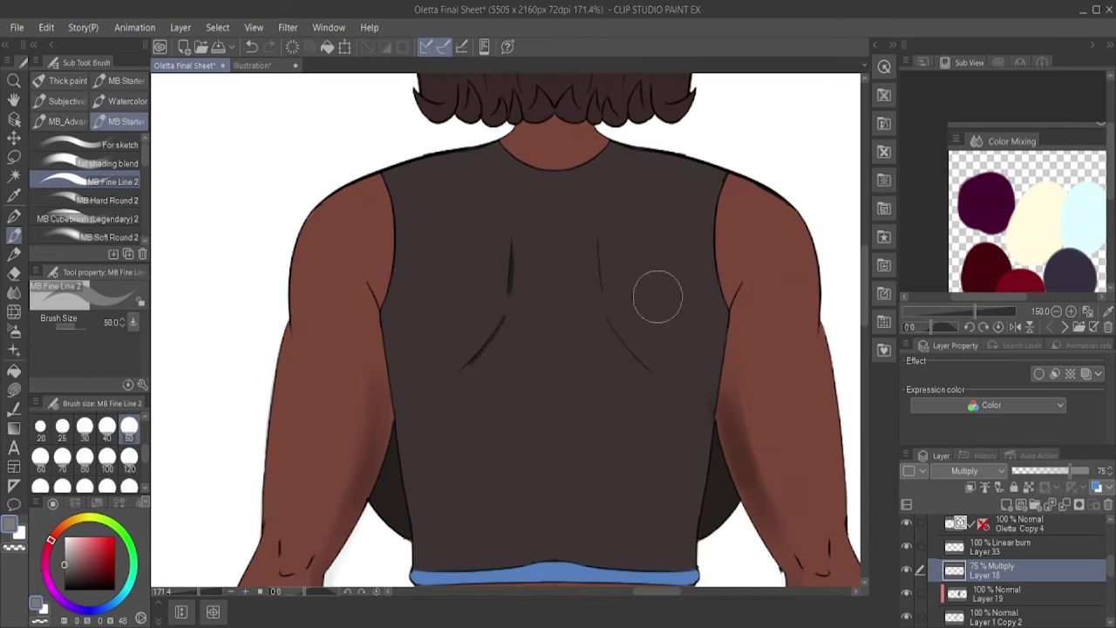
key(ctrl+alt+0)
key(alt+bracketright)
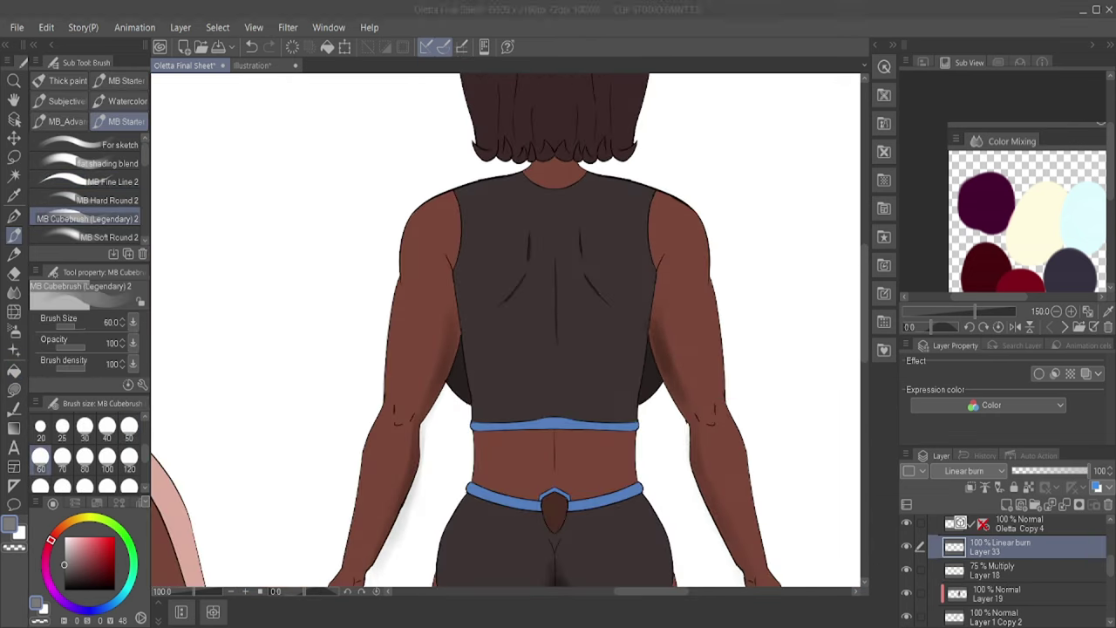
Step: Add a Linear burn layer, outline and fill the shirt's shadow below the shoulder blades, and set the layer's opacity to 33%
key(ctrl+shift+n)
key(comma)
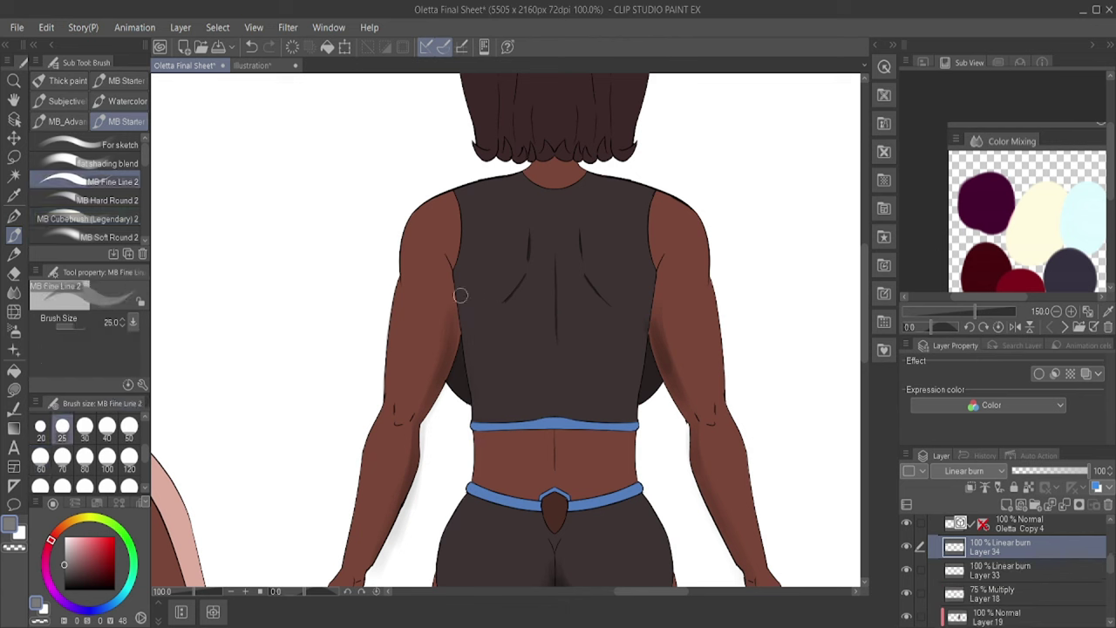
key(g)
click(567, 323)
drag(1089, 471, 1034, 471)
Step: Blend the back shadow near the spine with the size 60 MB Cubebrush (Legendary) 2 and deepen the shoulder-blade shadows on Layer 33
key(b)
key(period)
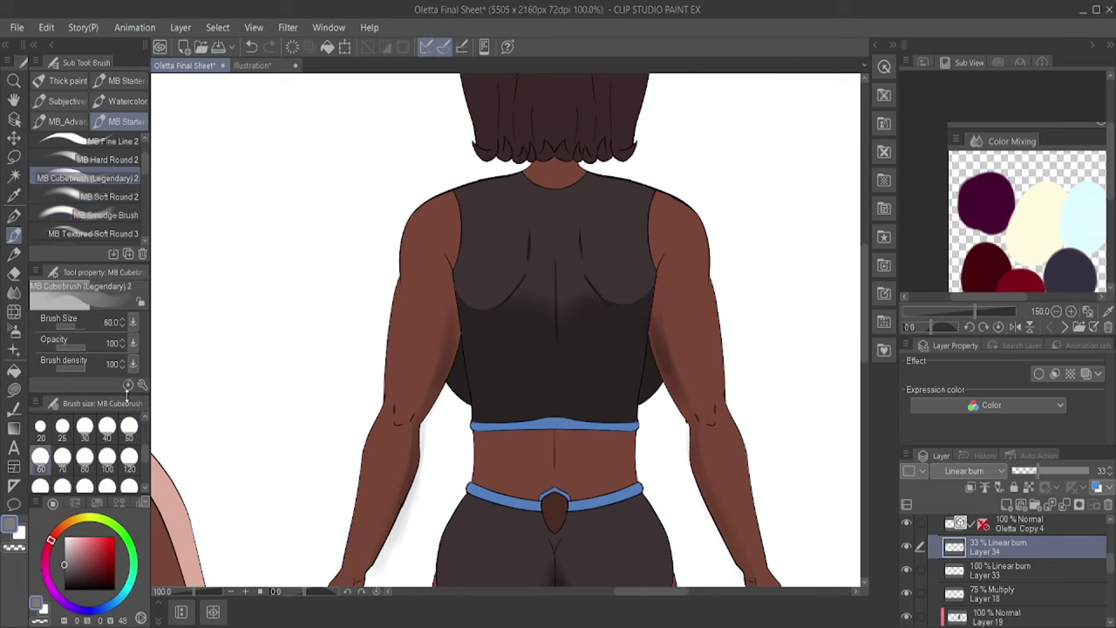
key(alt+bracketleft)
key(bracketright)
key(comma)
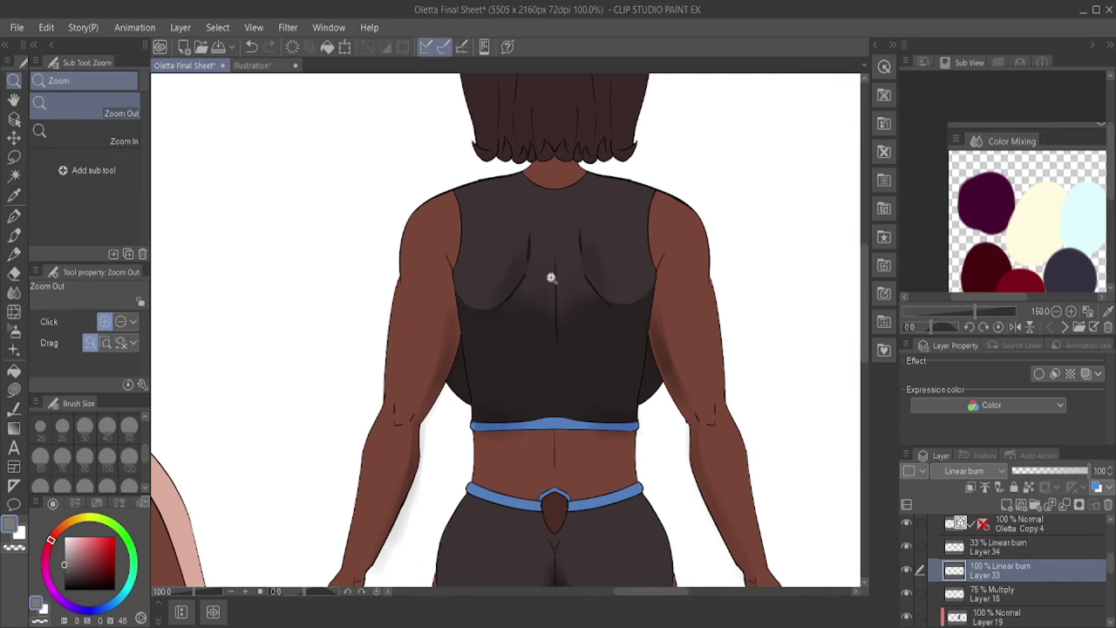
Step: Shade the back view's shorts creases with size 25 MB Fine Line 2 on Multiply Layer 18, and clip Layers 18 and 33 to the layer below
scroll(605, 378, down, 5)
scroll(605, 378, up, 6)
key(alt+bracketleft)
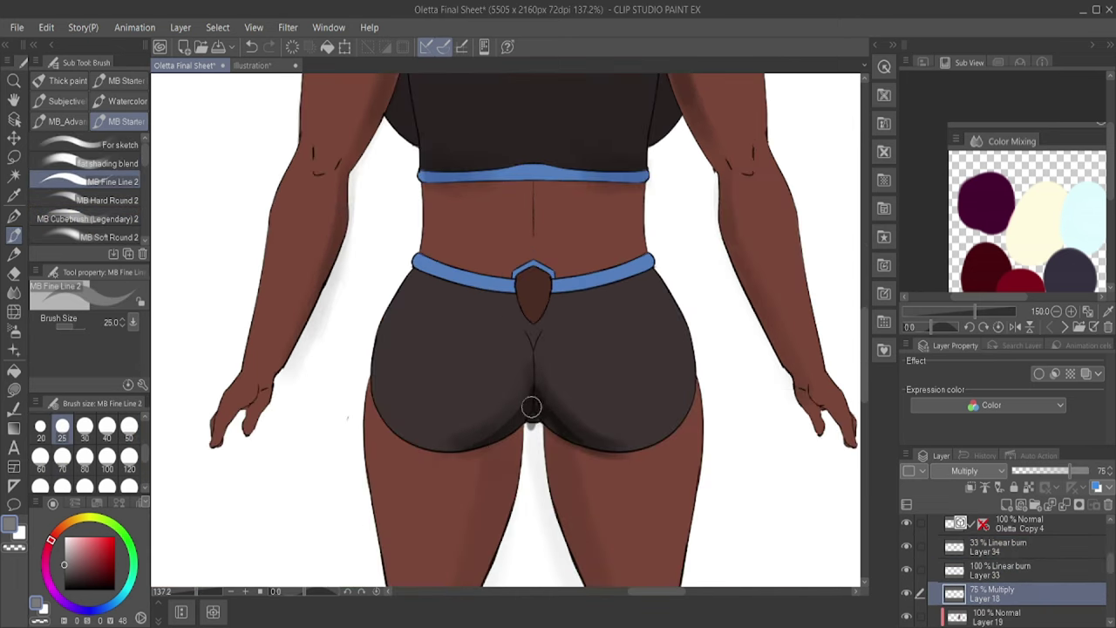
key(ctrl+alt+g)
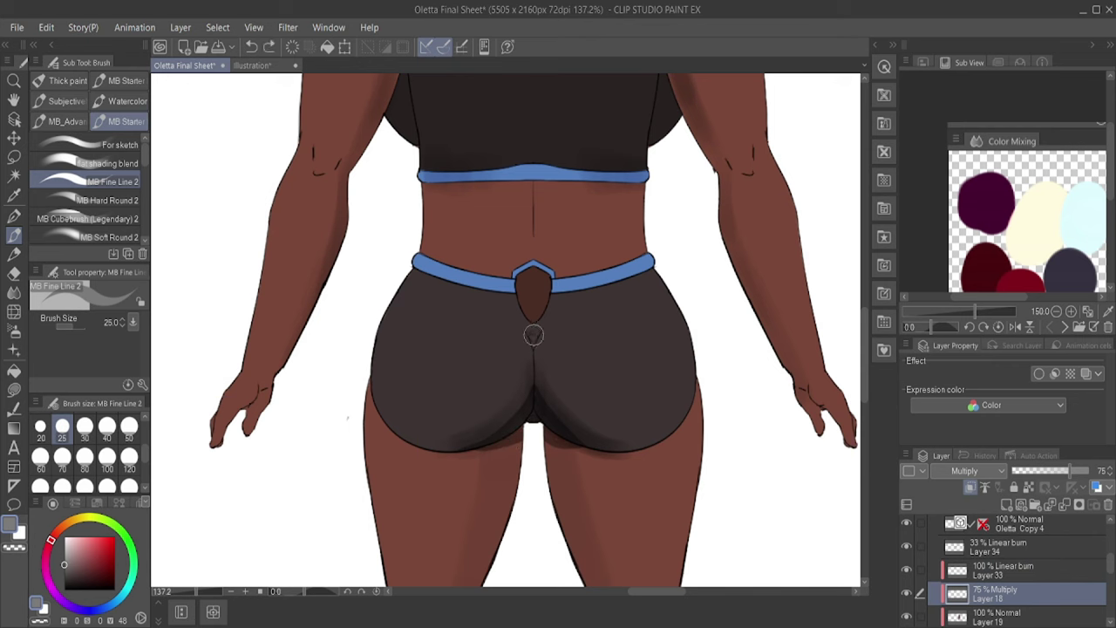
scroll(536, 334, down, 3)
Step: Add a Glow dodge layer above Layer 34 and highlight the back view's shoulders and shorts with MB Hard Round 2 at size 120
key(ctrl+shift+n)
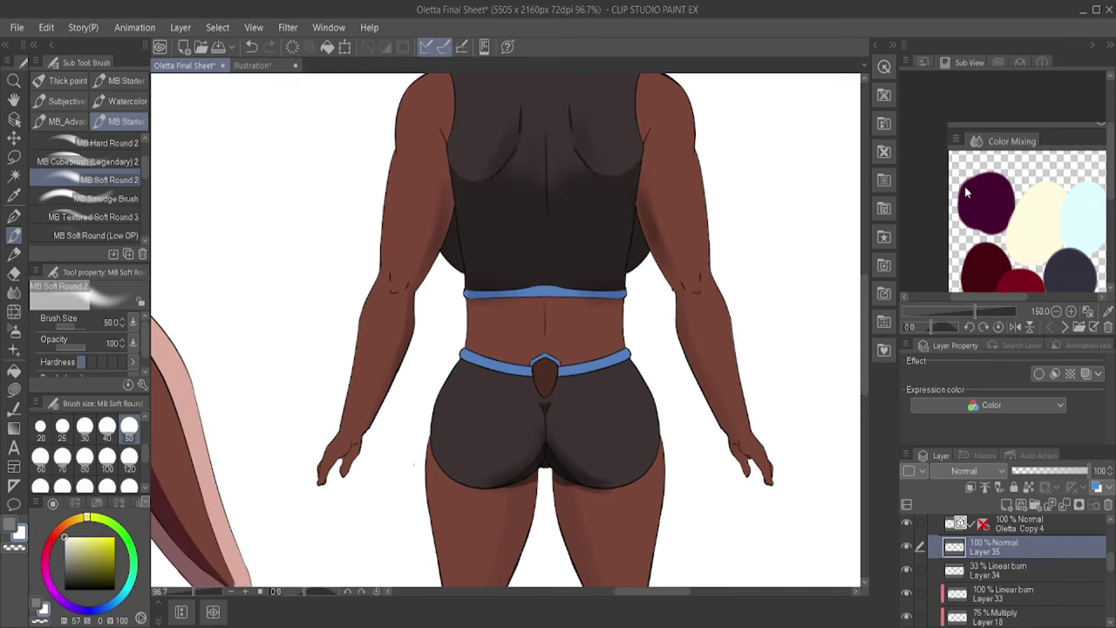
key(period)
scroll(519, 422, down, 3)
scroll(343, 299, up, 5)
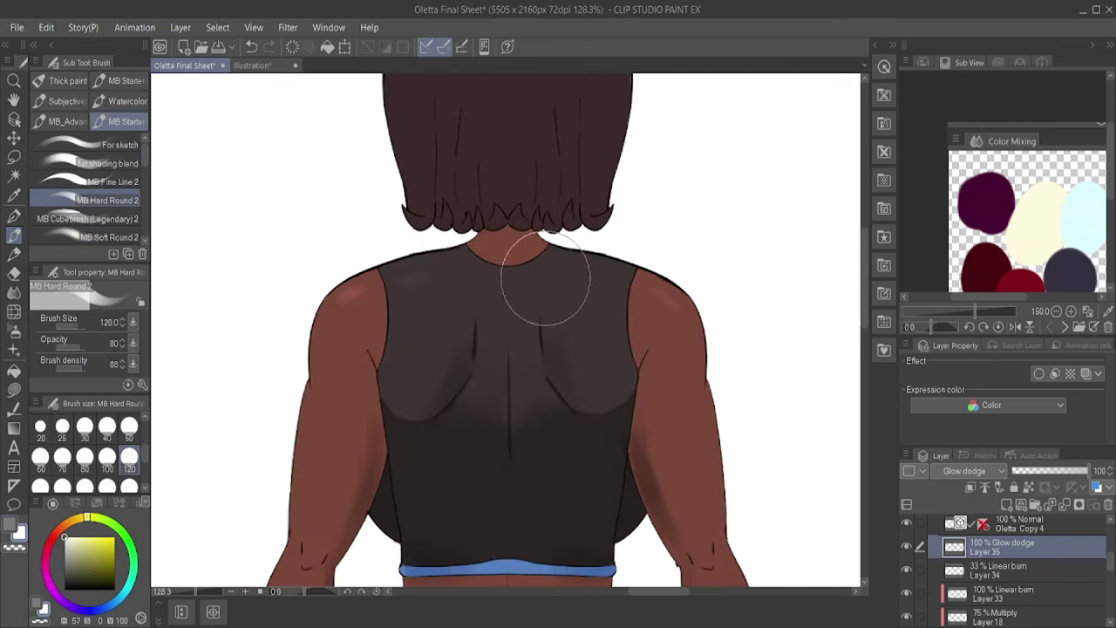
key(slash)
scroll(576, 327, down, 5)
scroll(1003, 567, down, 2)
Step: Outline the back view's calf shadows below the knees with size 25 MB Fine Line 2 on Linear burn Layer 34, and fill them
click(994, 583)
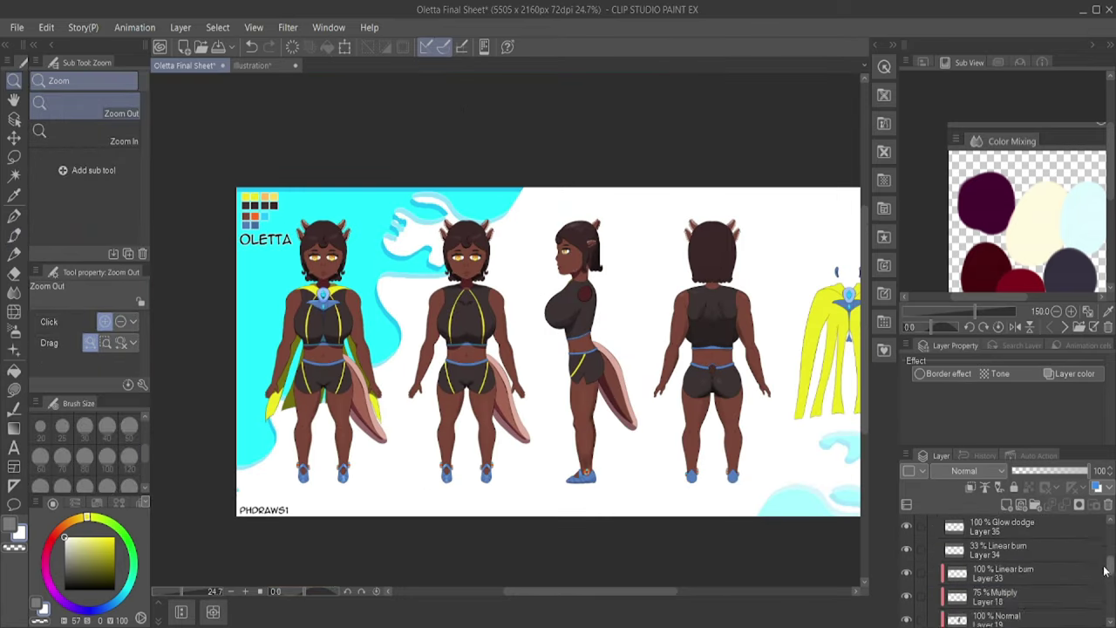
key(b)
scroll(542, 349, up, 5)
scroll(543, 349, down, 3)
key(alt+bracketright)
key(alt+bracketright)
alt+click(528, 336)
drag(523, 335, 576, 353)
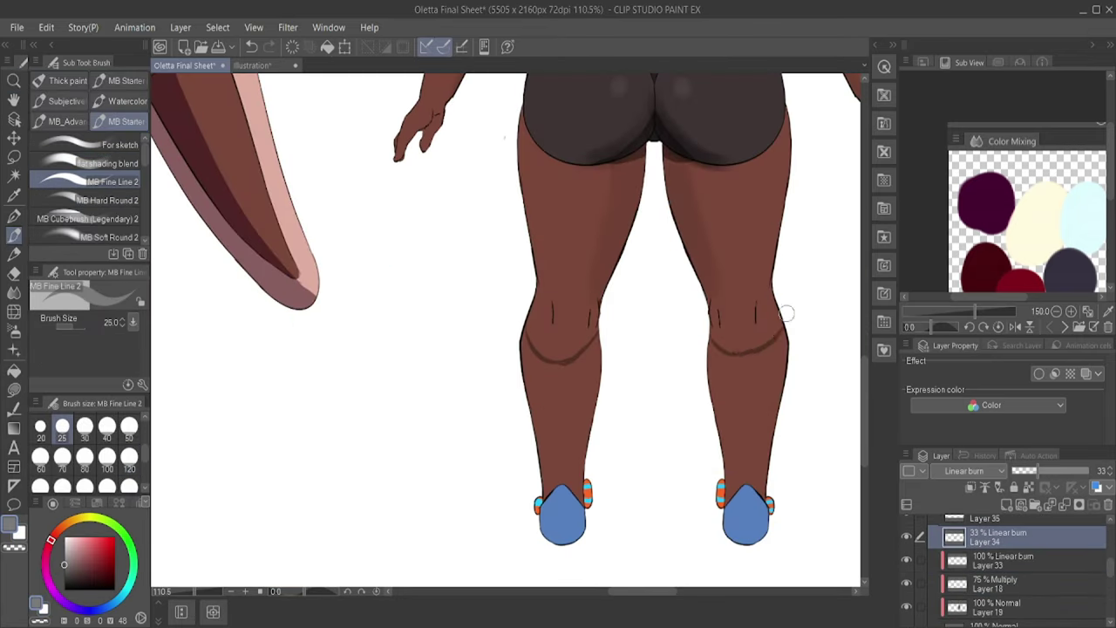
key(j)
scroll(593, 349, down, 5)
scroll(575, 331, up, 5)
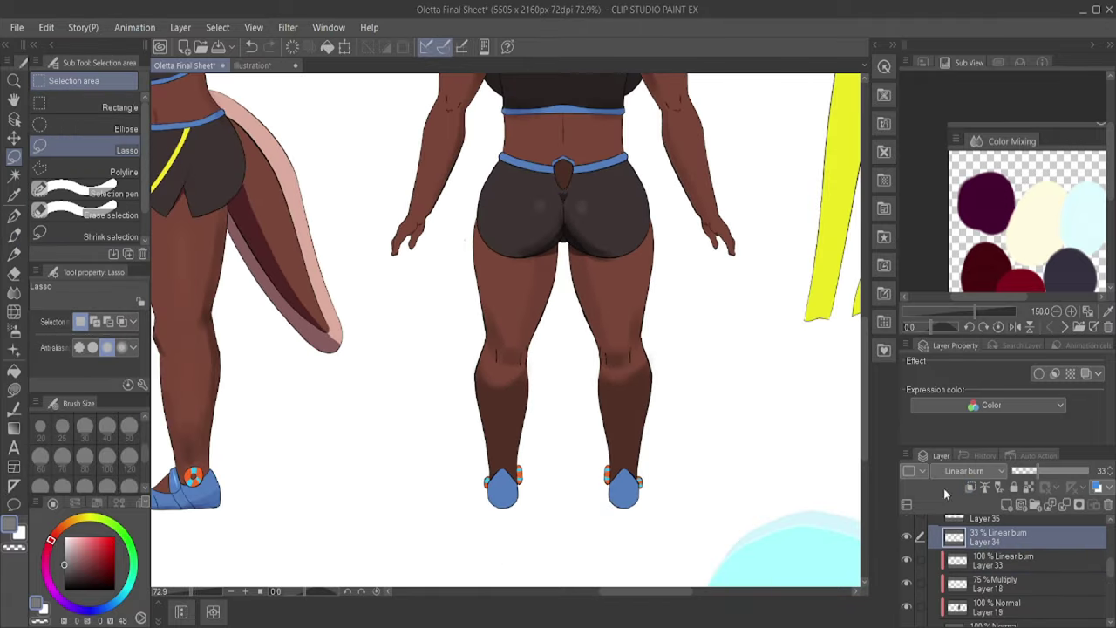
Step: Lasso the calf shadows, move them to a separate Linear burn layer, and set that layer's opacity to 14%
drag(623, 362, 623, 362)
key(ctrl+c)
key(ctrl+v)
drag(1051, 471, 1022, 471)
key(ctrl+d)
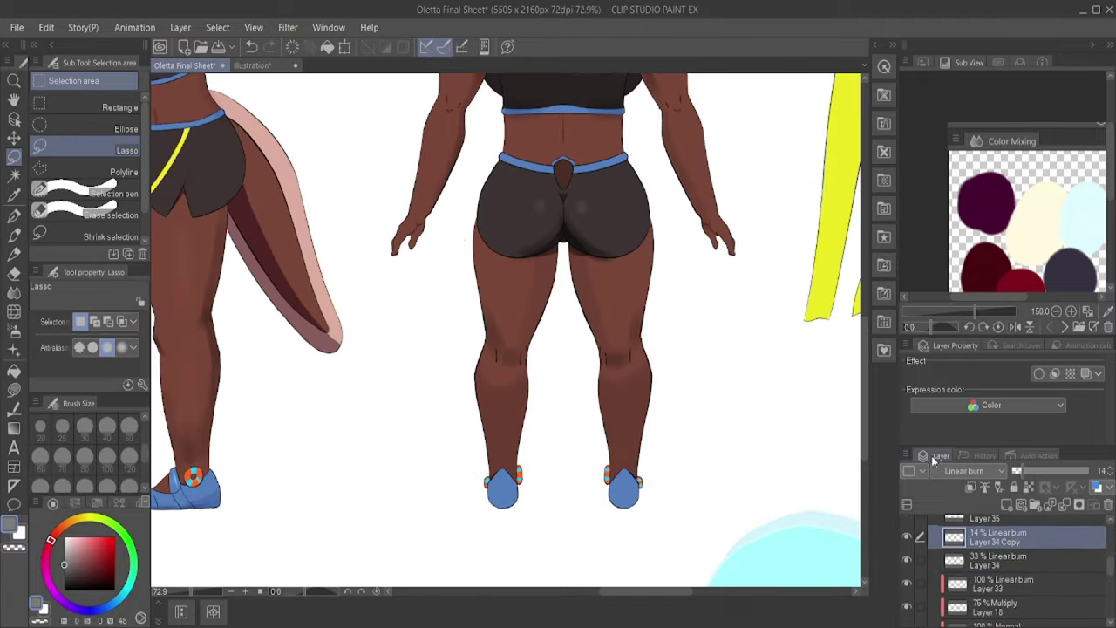
Step: Highlight the chests of both front views on their Glow dodge layers with MB Cubebrush (Legendary) 2, using size 40 on the unarmored one
key(b)
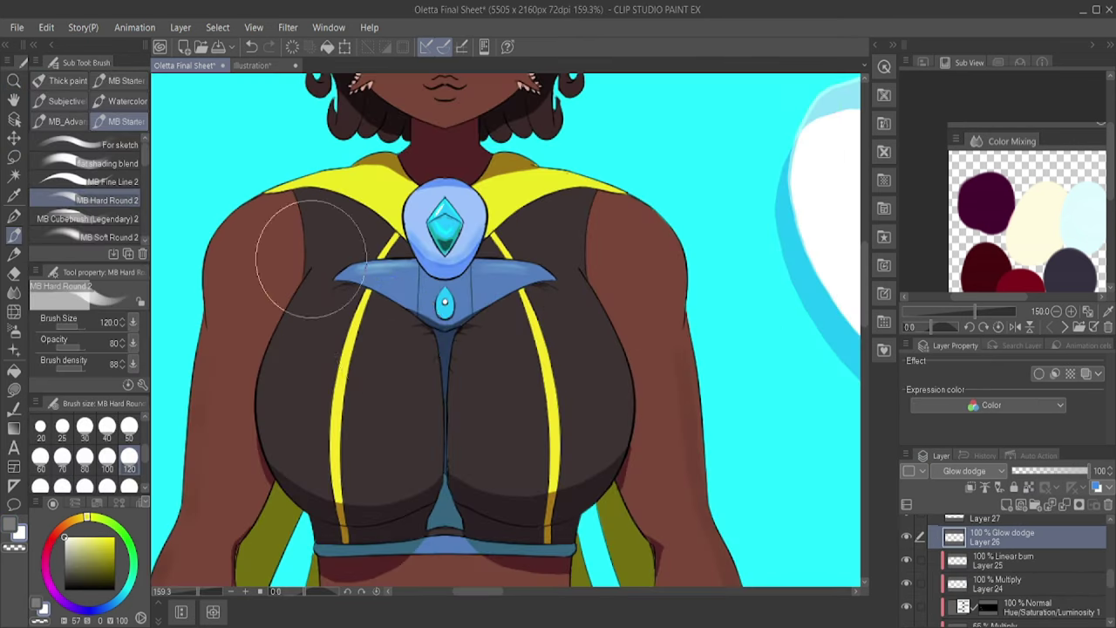
click(493, 340)
key(period)
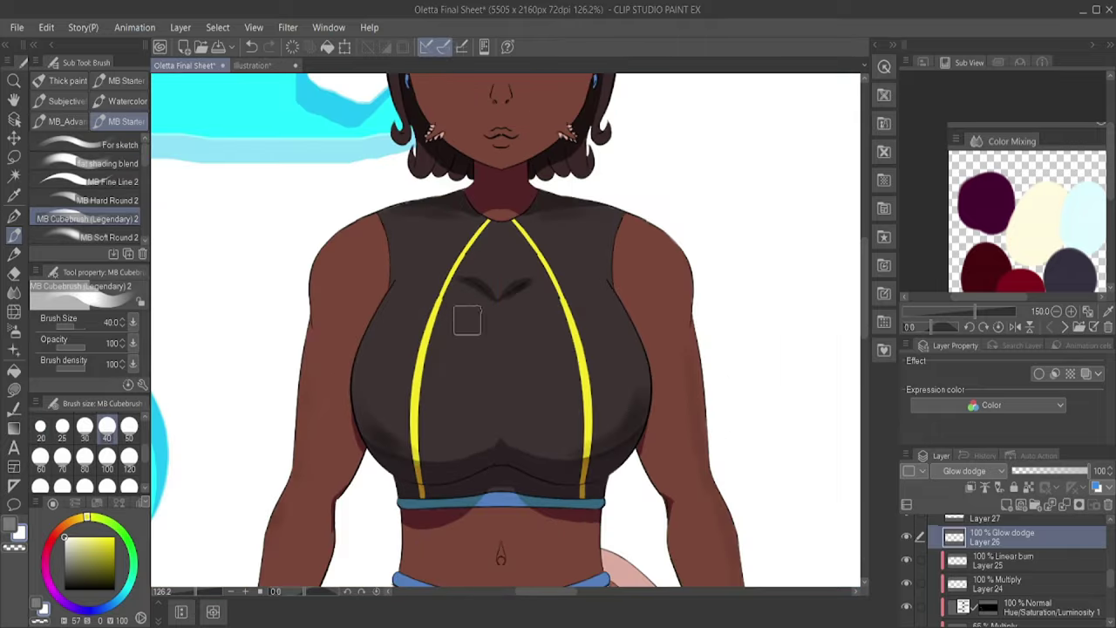
key(alt+bracketleft)
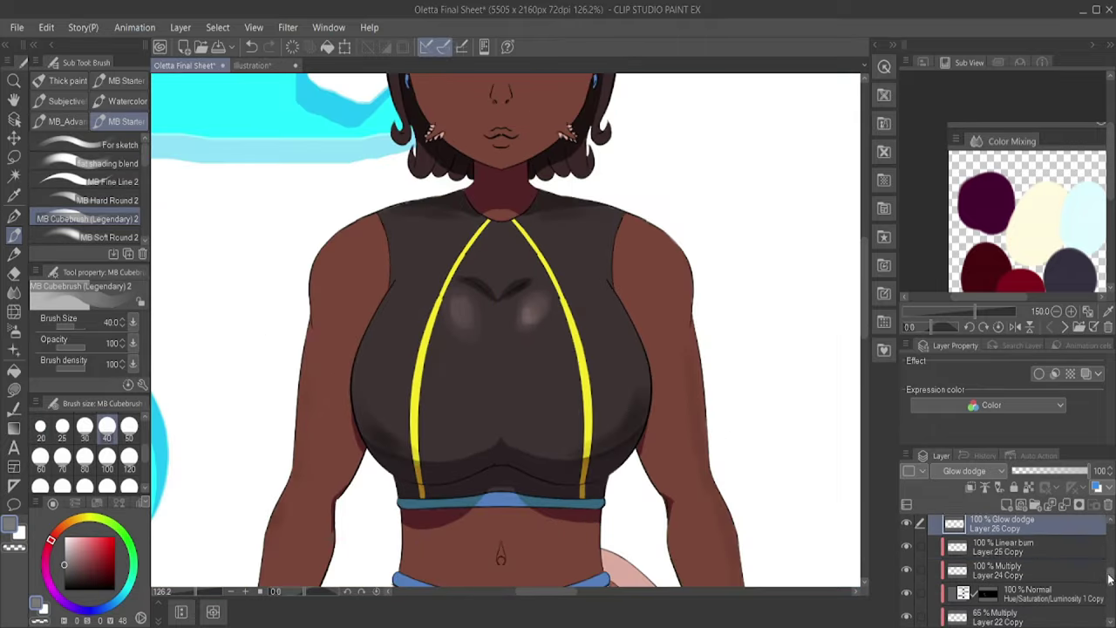
key(bracketright)
alt+click(390, 314)
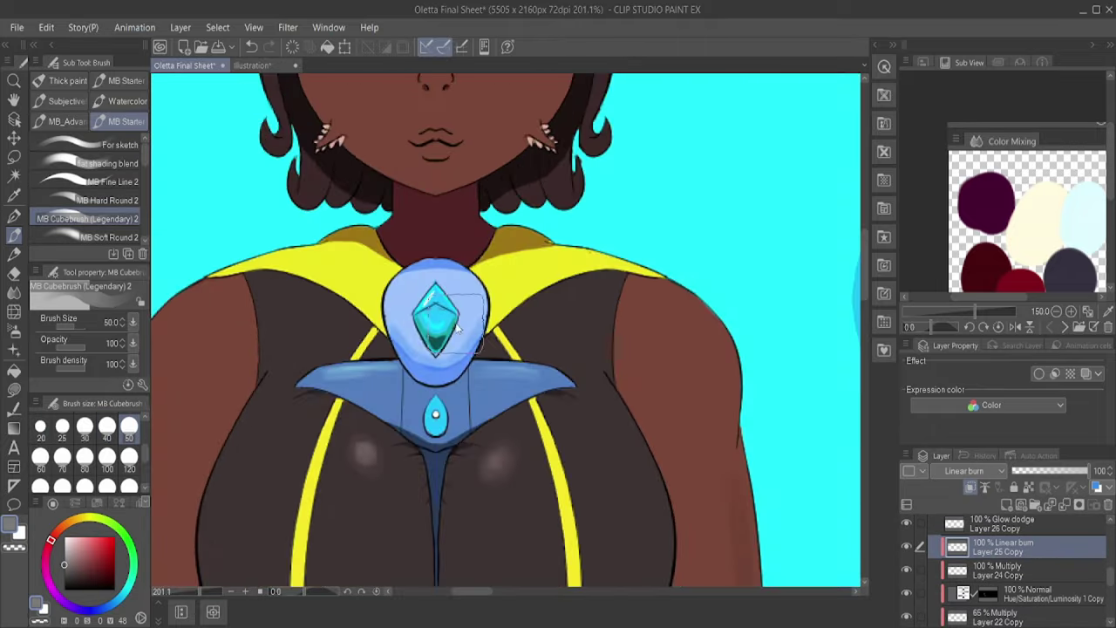
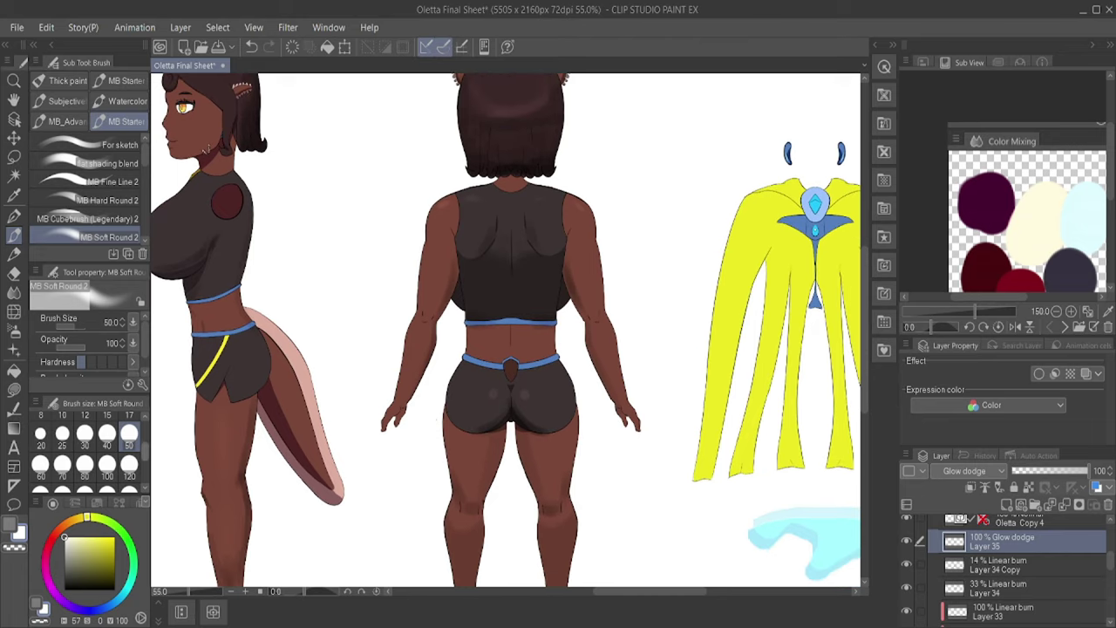
Step: Brighten the back view's arms and legs on Glow dodge Layer 35 with MB Soft Round 2 at size 120, and save the file
key(bracketright)
key(bracketright)
key(bracketright)
key(bracketright)
key(bracketright)
key(bracketright)
key(bracketright)
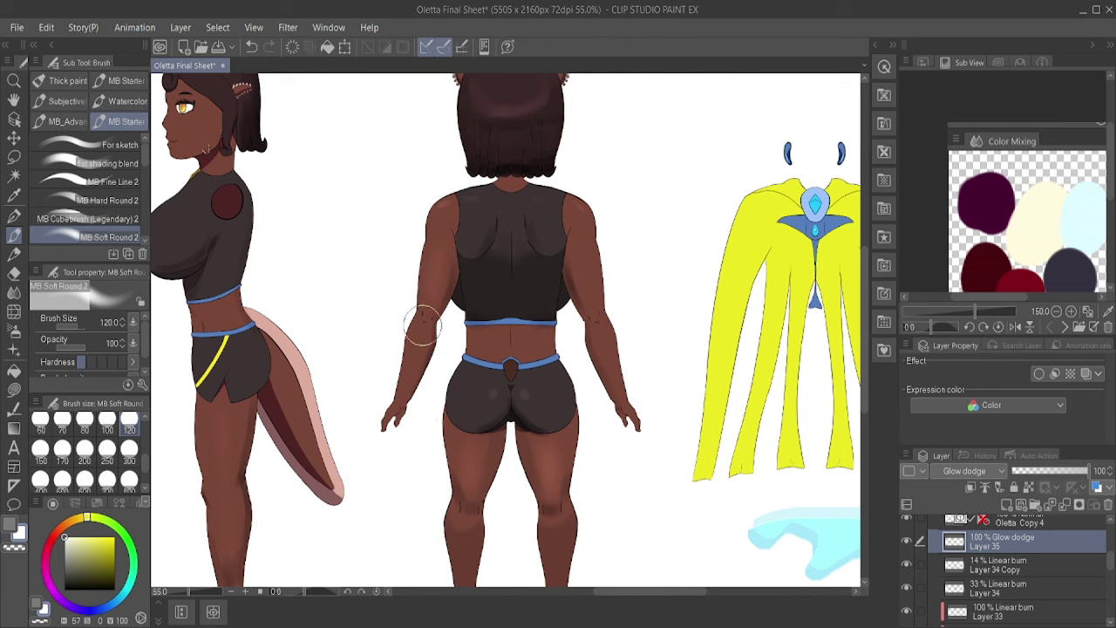
click(14, 81)
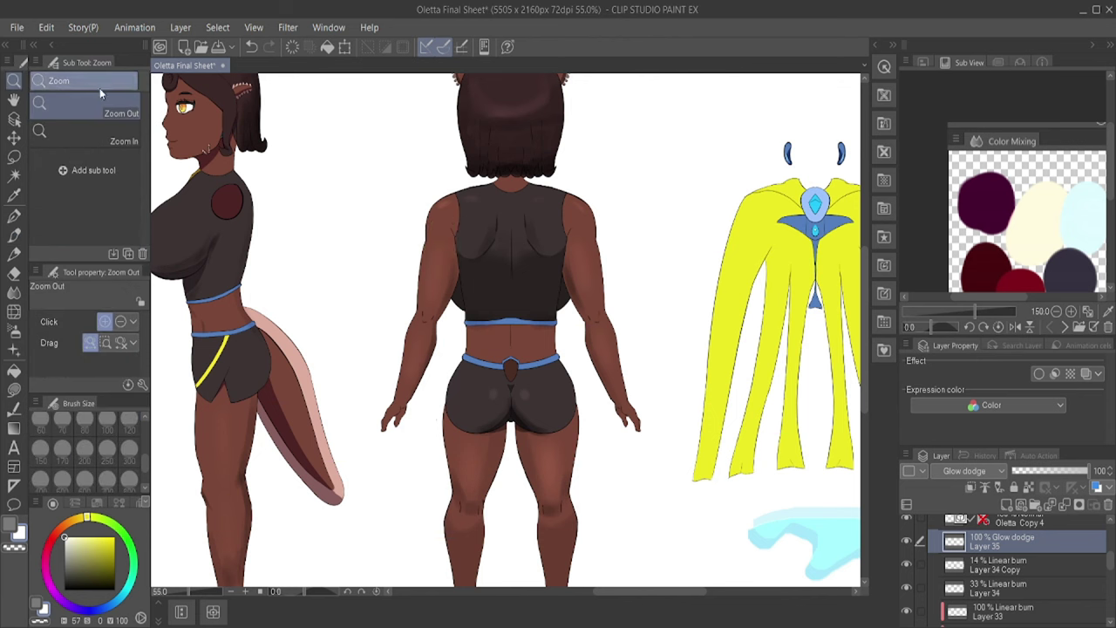
click(639, 302)
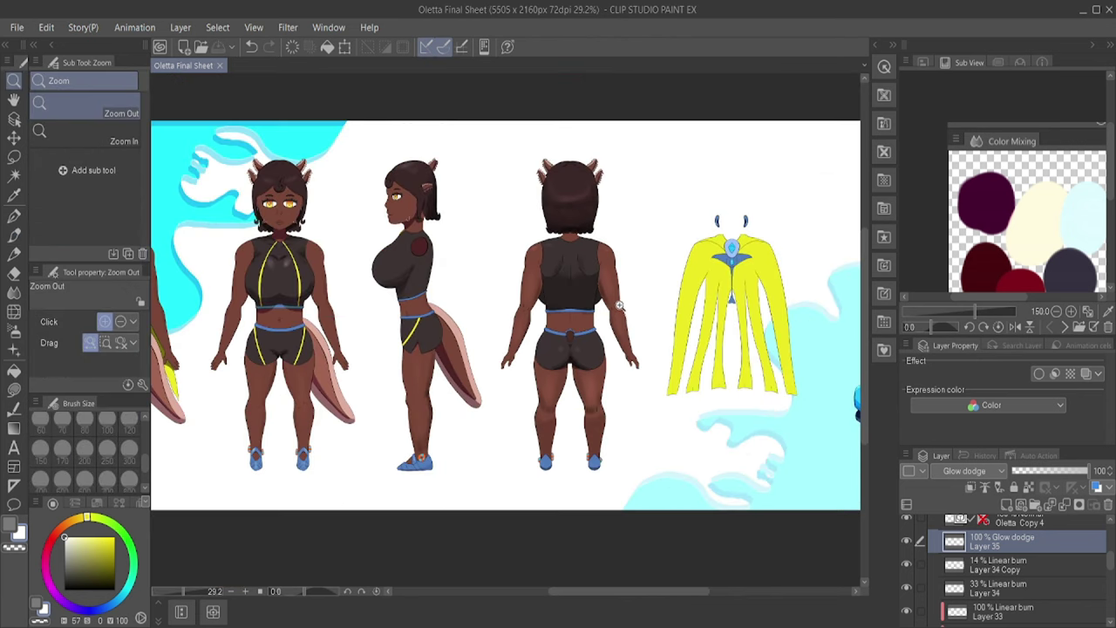
Step: Review the shading of the front, side and back views across the whole sheet
drag(576, 275, 594, 257)
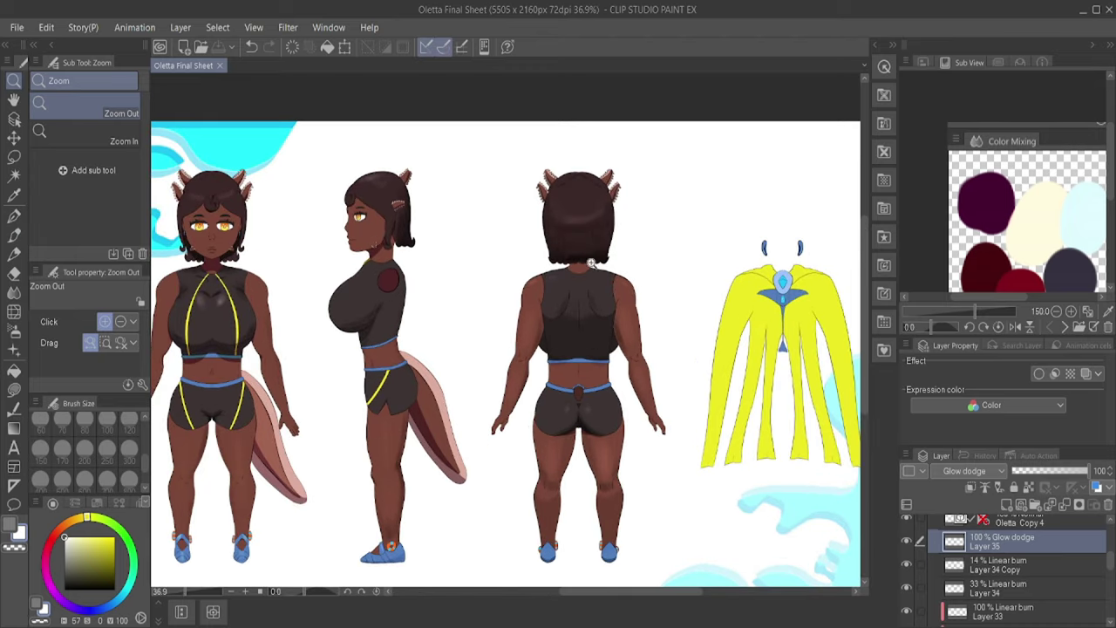
click(592, 266)
click(587, 310)
click(589, 340)
click(608, 302)
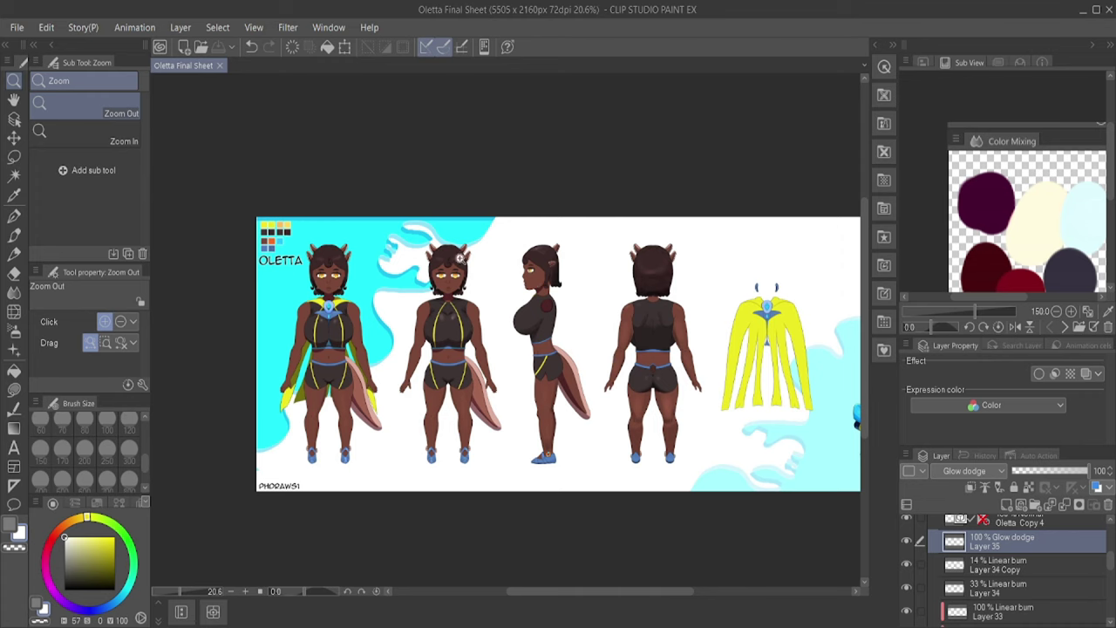
drag(329, 336, 339, 294)
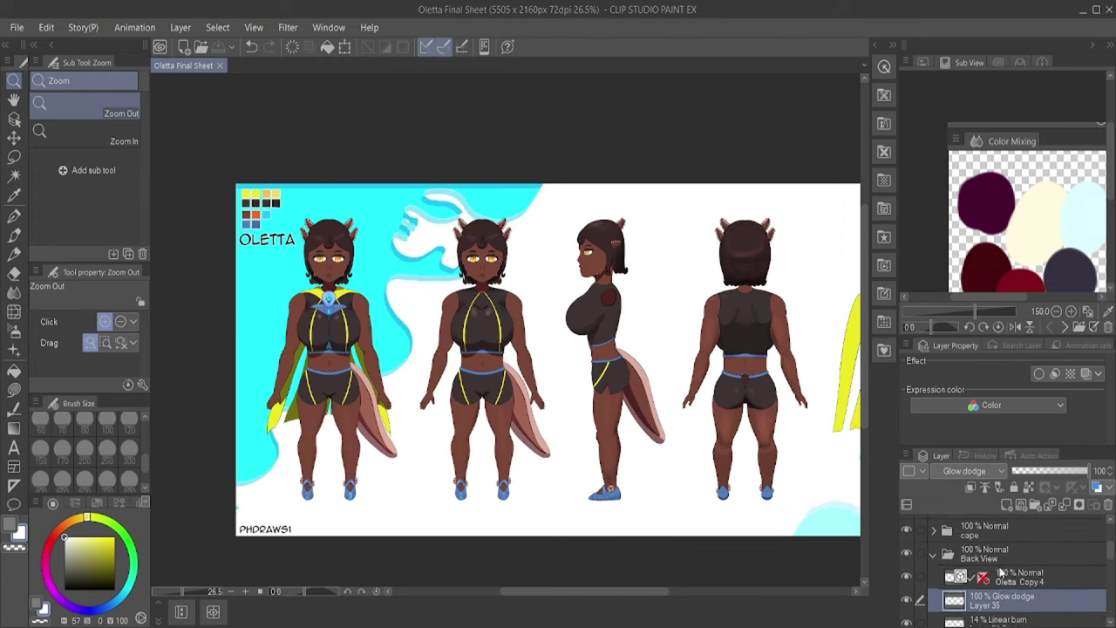
Step: Copy the armored front view's shading and highlight layers, down to Multiply Layer 22, into the cape folder above Layer 21
scroll(1003, 566, down, 5)
click(964, 571)
click(977, 546)
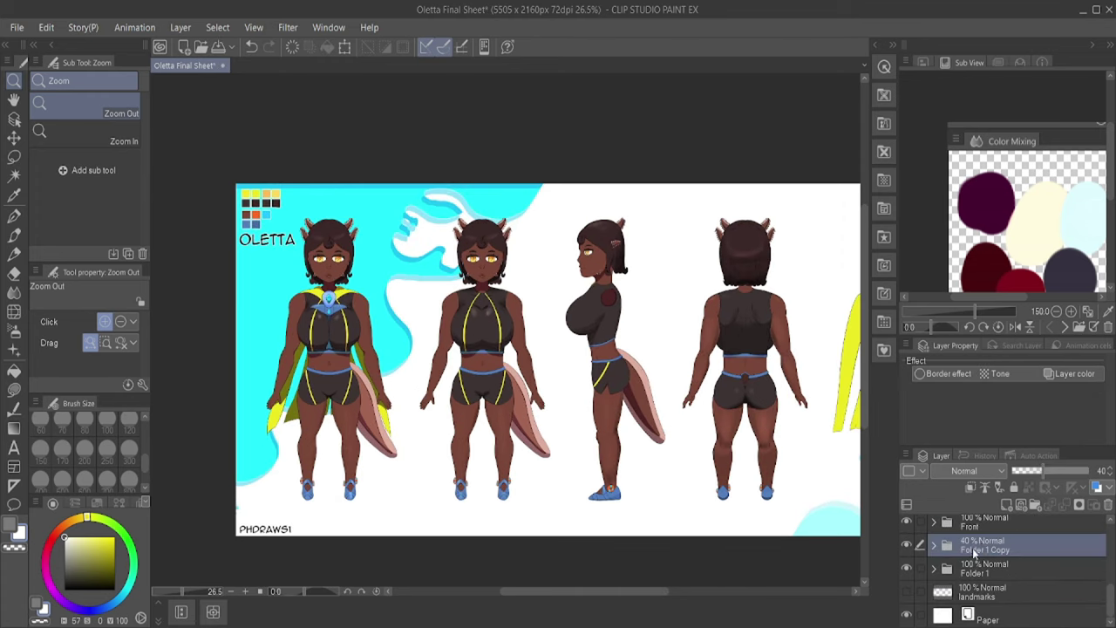
scroll(907, 560, up, 1)
click(386, 360)
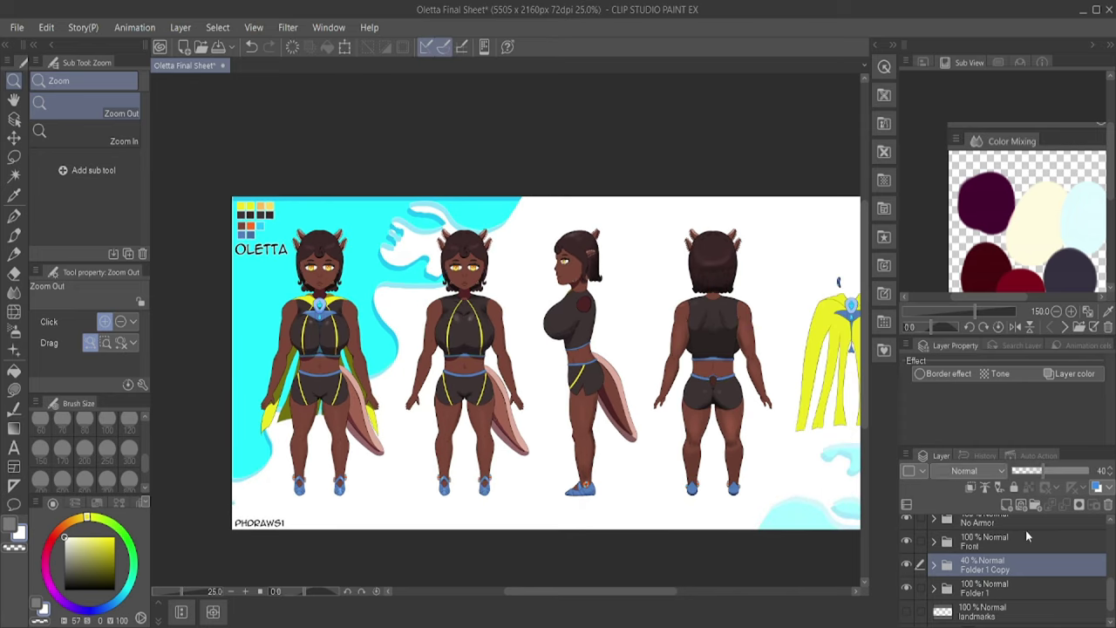
scroll(1026, 532, up, 4)
click(1038, 556)
scroll(1038, 556, down, 4)
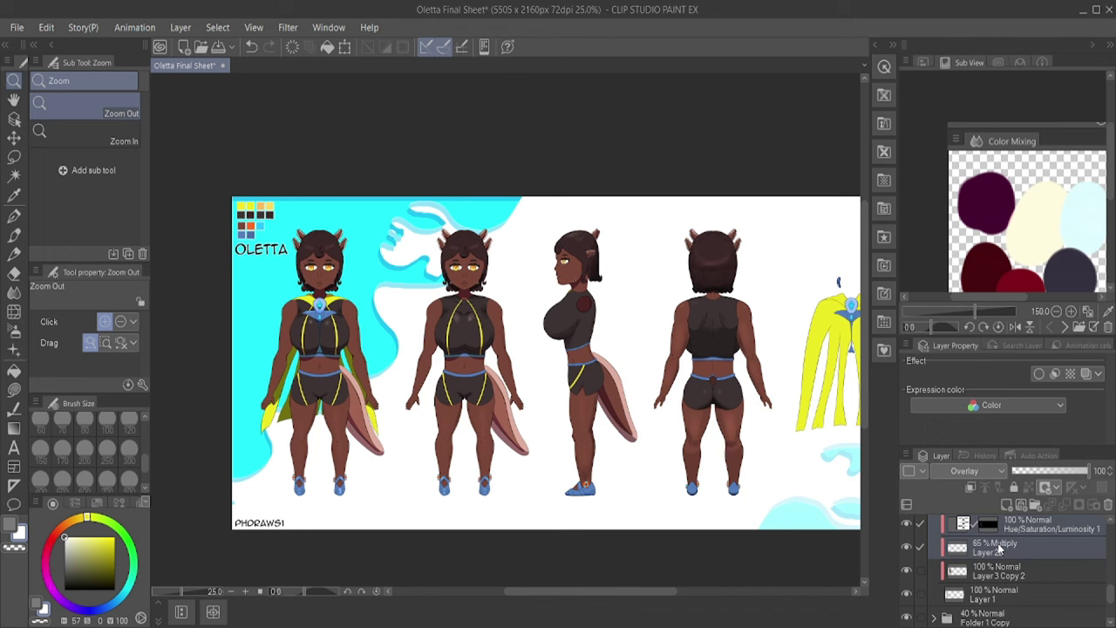
scroll(994, 554, down, 5)
click(947, 567)
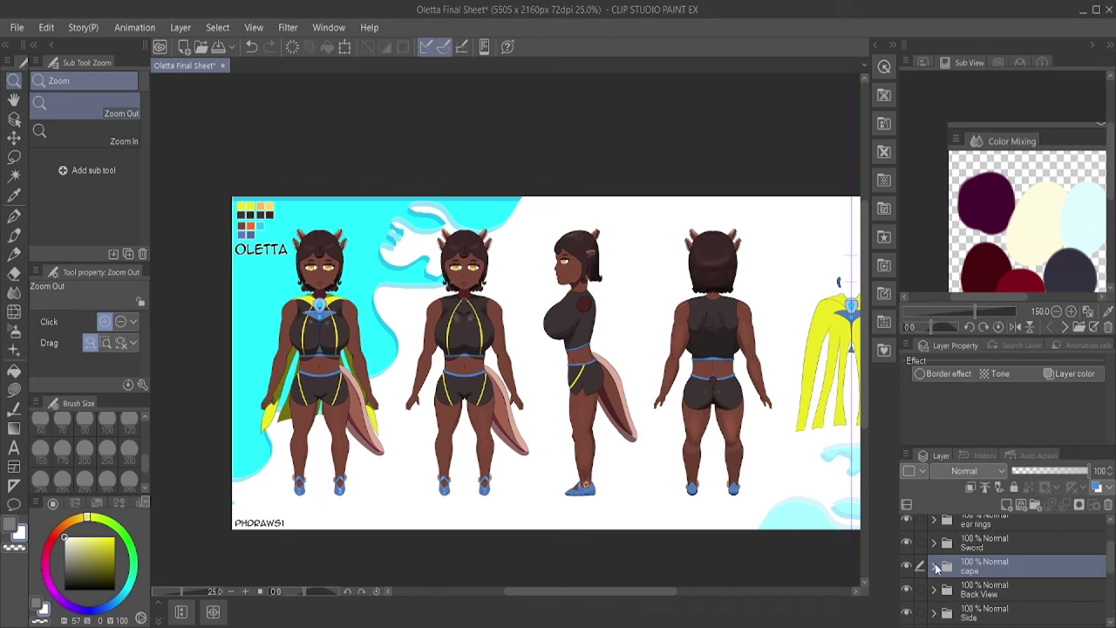
click(936, 567)
click(999, 554)
scroll(1010, 565, down, 3)
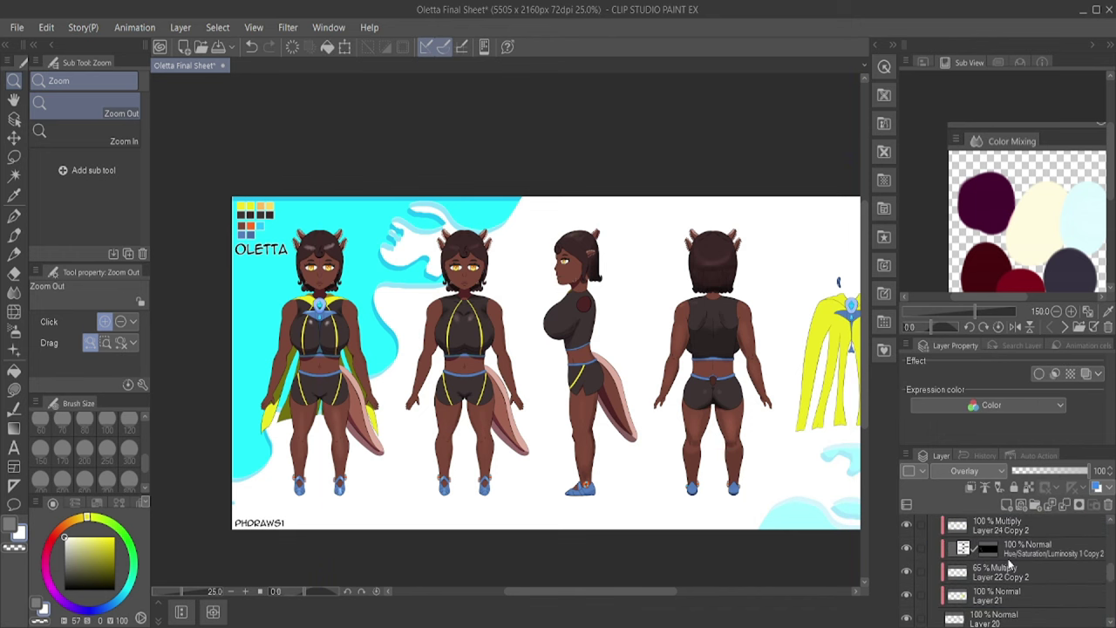
Step: Move the copied shading layers from the armored front view onto the separate cape drawing, aligning them with the brooch's gem
shift+click(1009, 571)
scroll(523, 366, down, 2)
scroll(436, 375, up, 1)
key(ctrl+t)
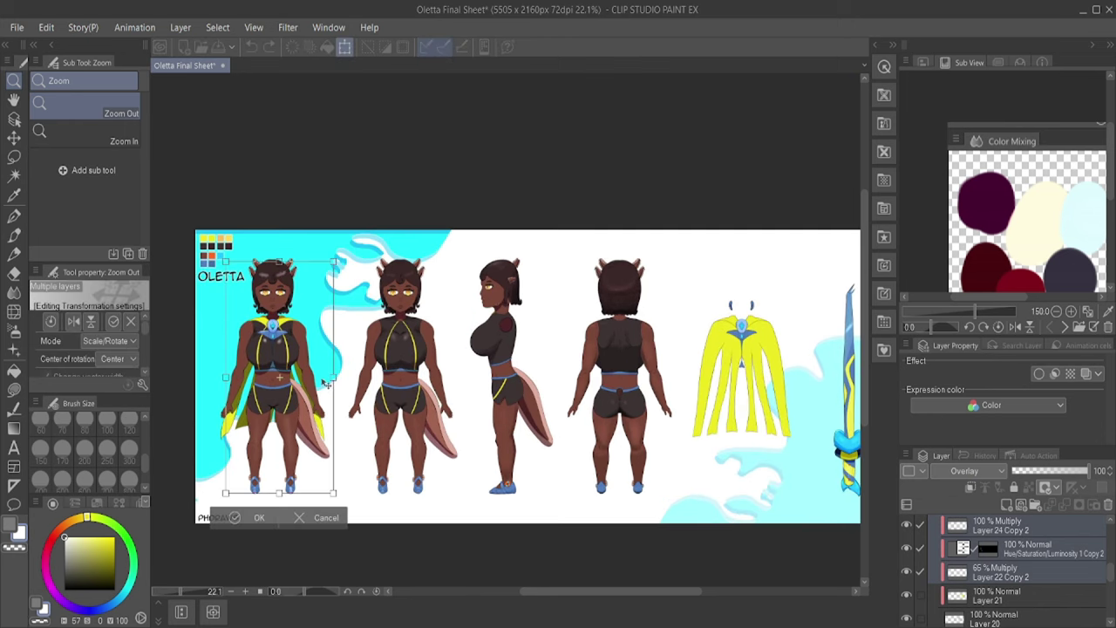
drag(324, 383, 759, 417)
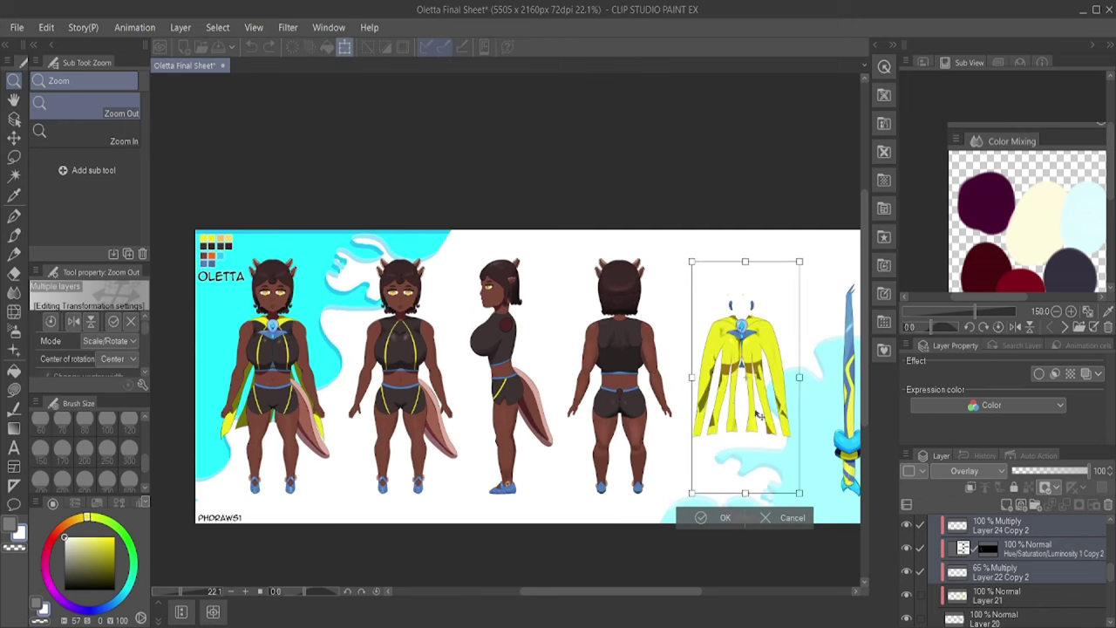
scroll(759, 417, up, 5)
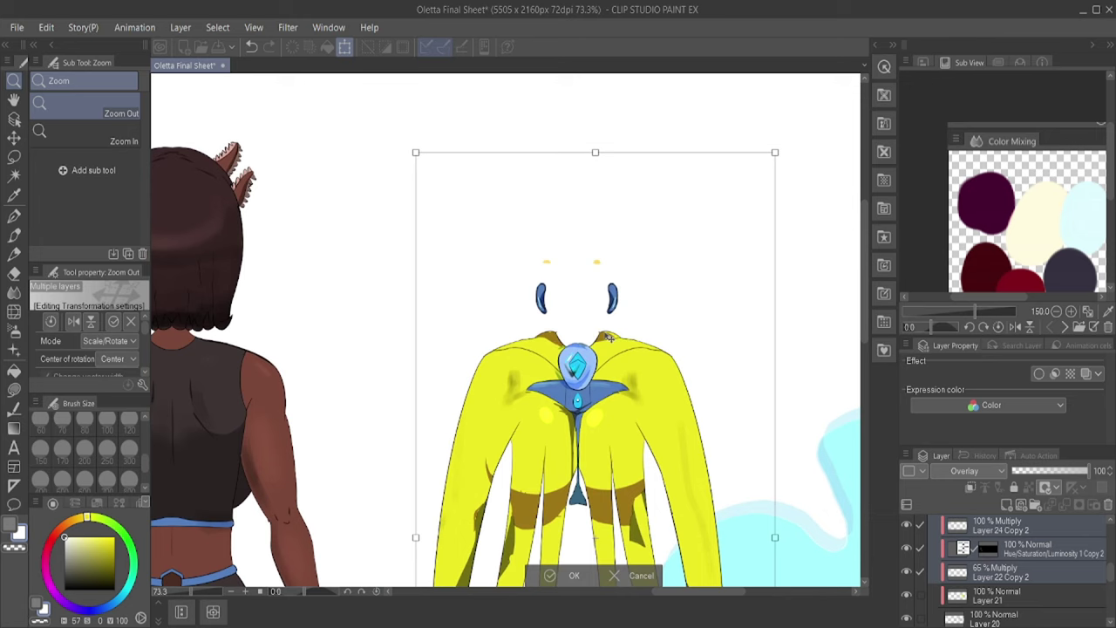
scroll(593, 384, up, 3)
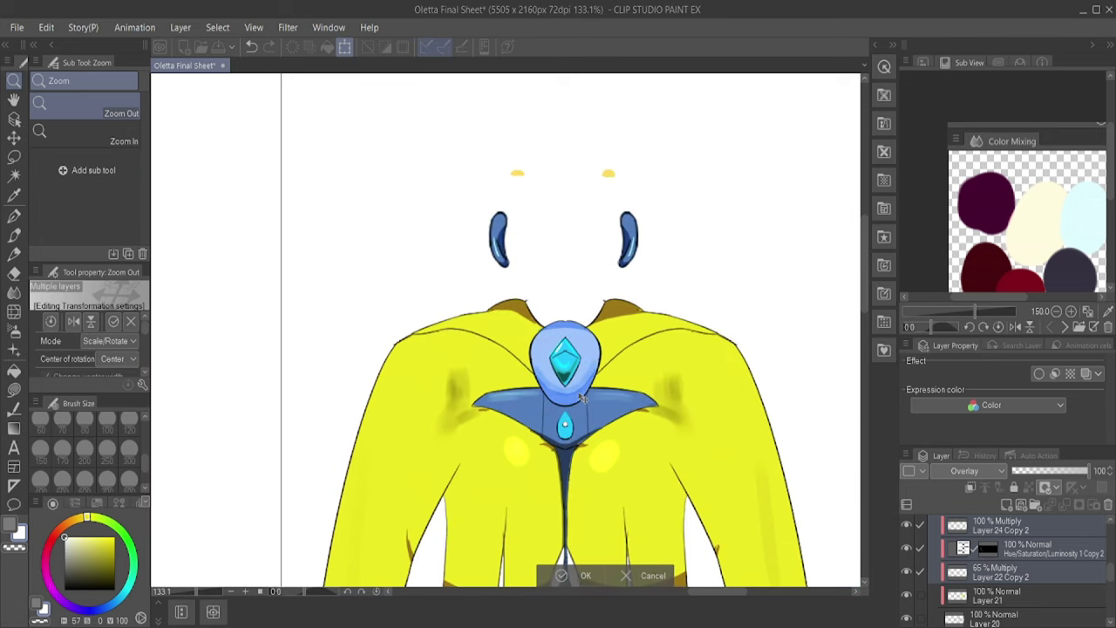
scroll(581, 397, up, 8)
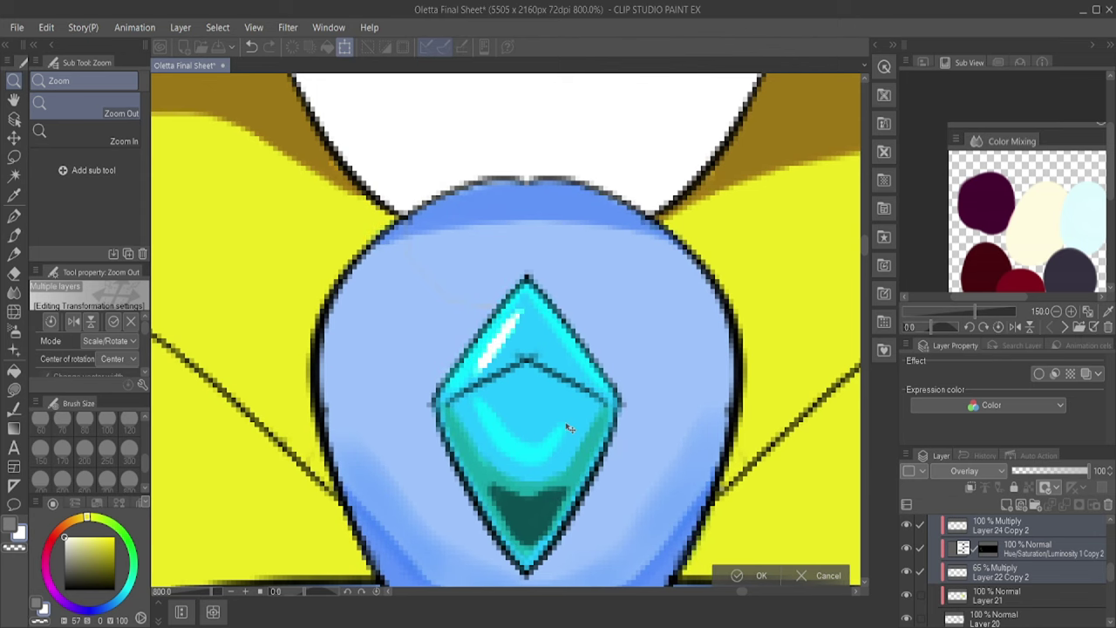
click(758, 577)
scroll(549, 423, down, 10)
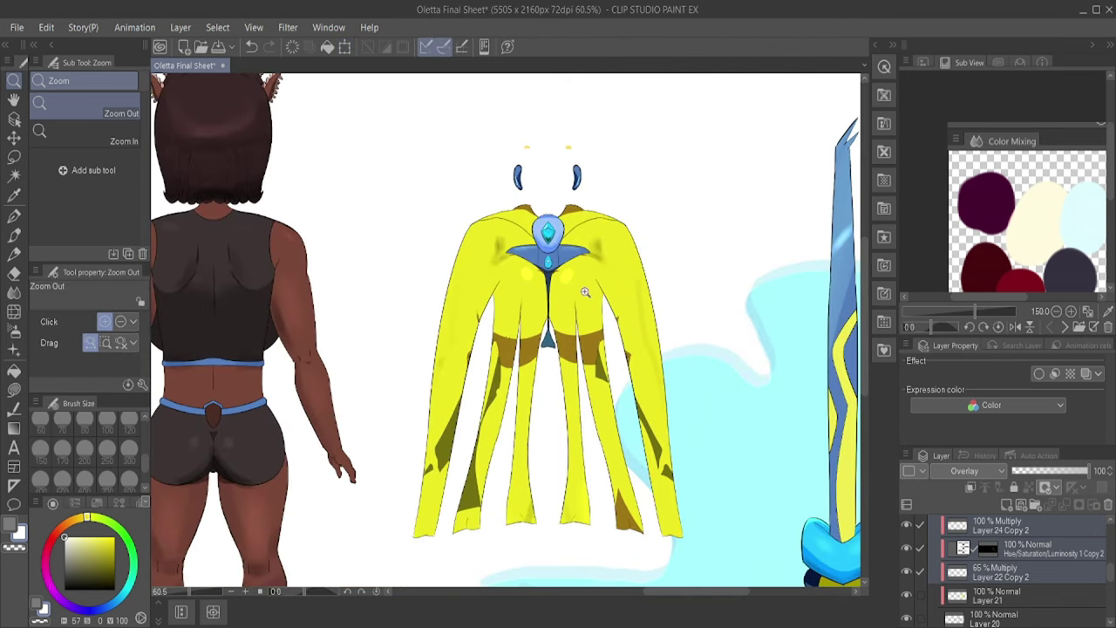
Step: Pick the cape's brown shadow color, set the Hard eraser to size 300, and select Multiply Layer 22 Copy 2
click(14, 194)
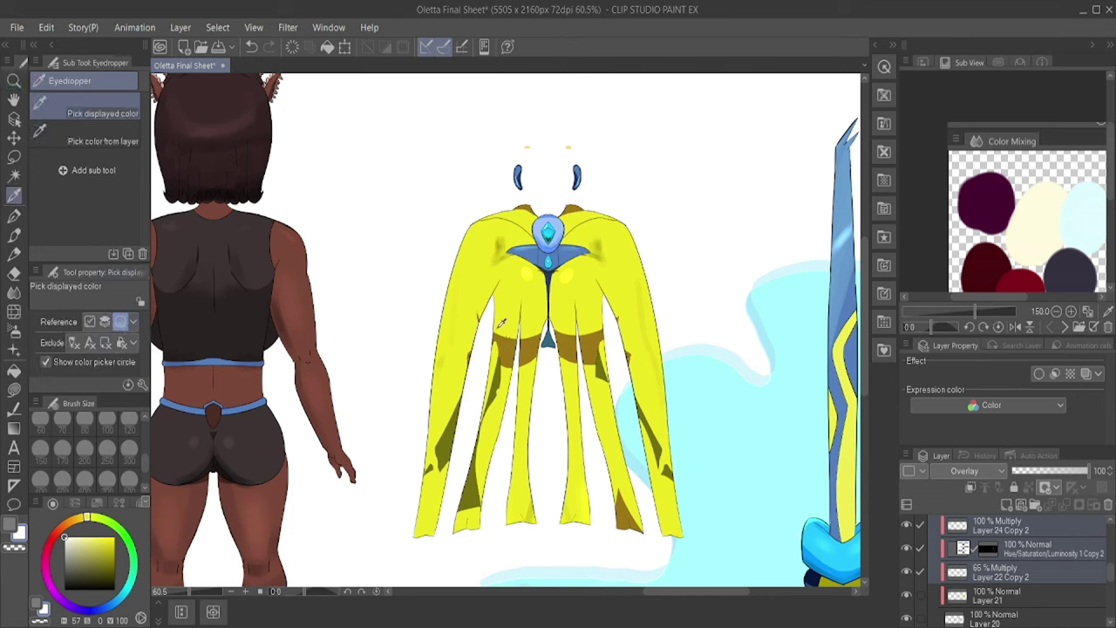
click(510, 343)
click(14, 273)
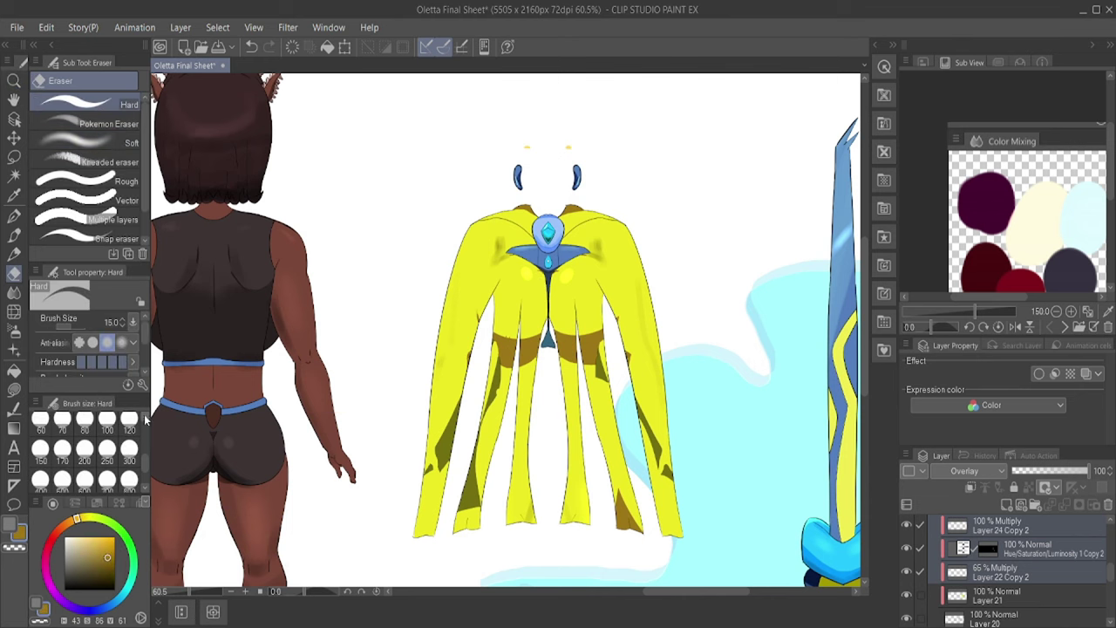
click(1012, 566)
scroll(977, 563, down, 1)
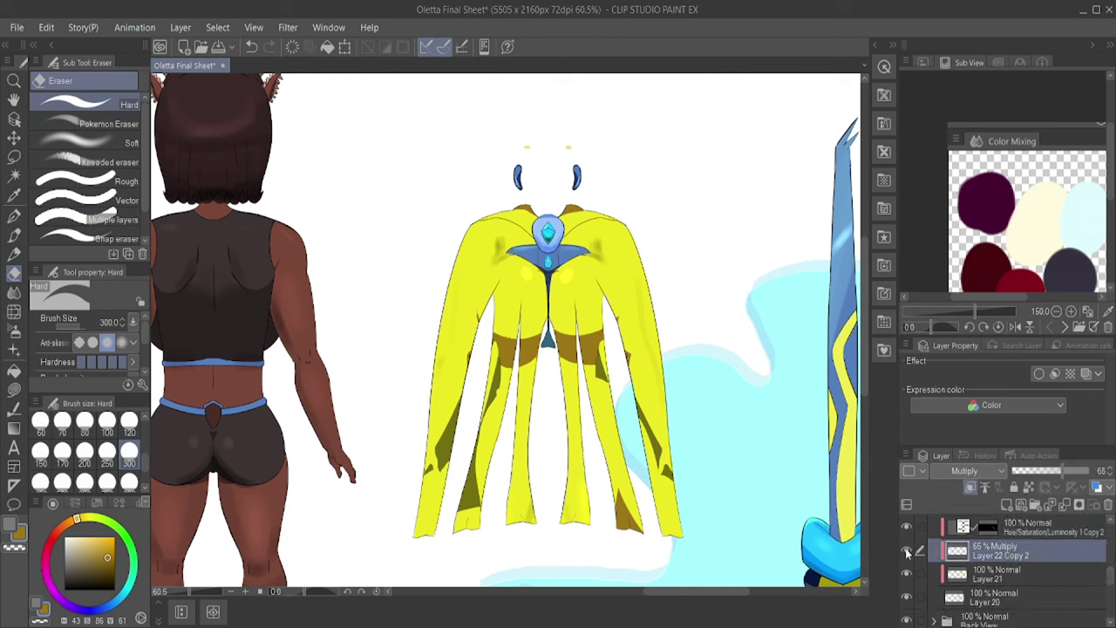
Step: Compare the cape with Layer 22 Copy 2 shown and hidden, and delete the copied Hue/Saturation/Luminosity 1 Copy 2 correction layer with its mask
click(908, 551)
click(907, 550)
click(908, 551)
click(907, 550)
click(907, 550)
click(908, 550)
click(1019, 527)
scroll(1003, 566, up, 3)
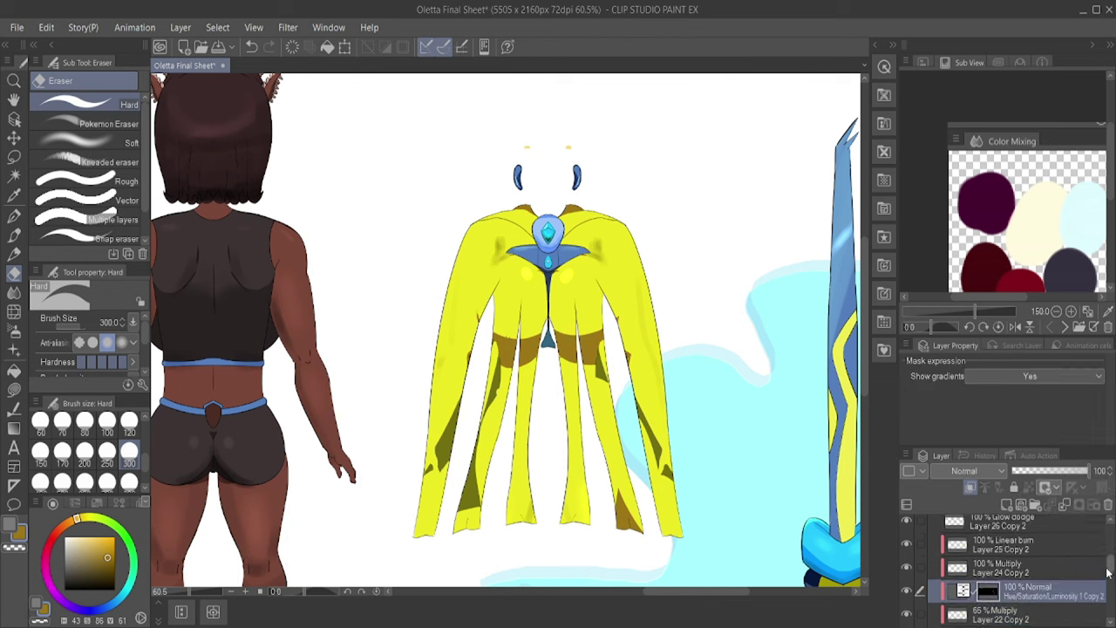
scroll(1034, 565, down, 2)
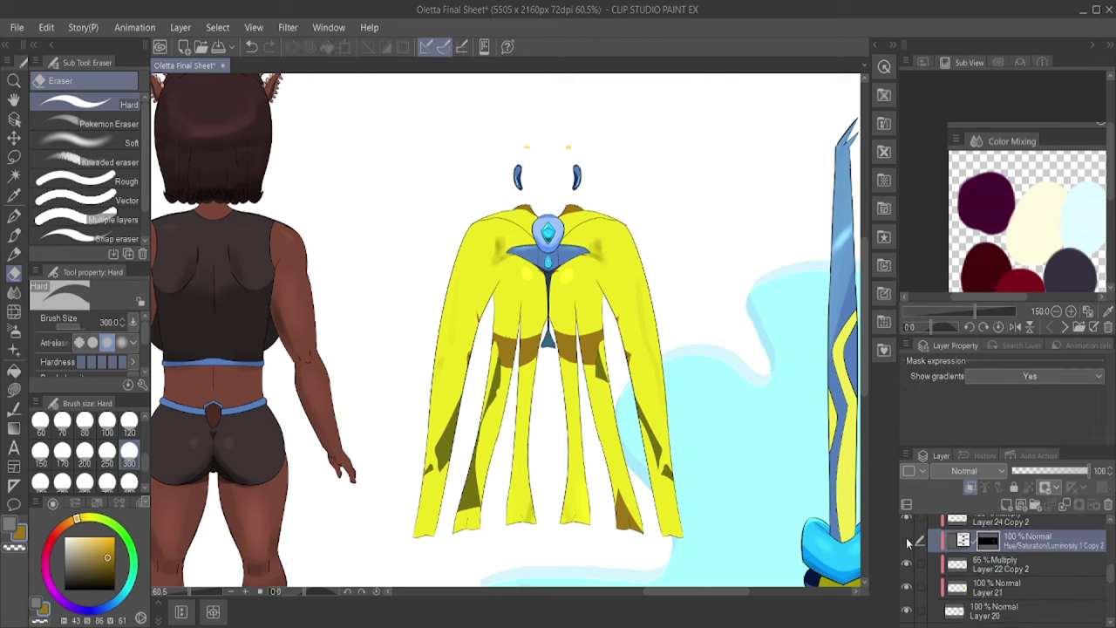
click(1050, 505)
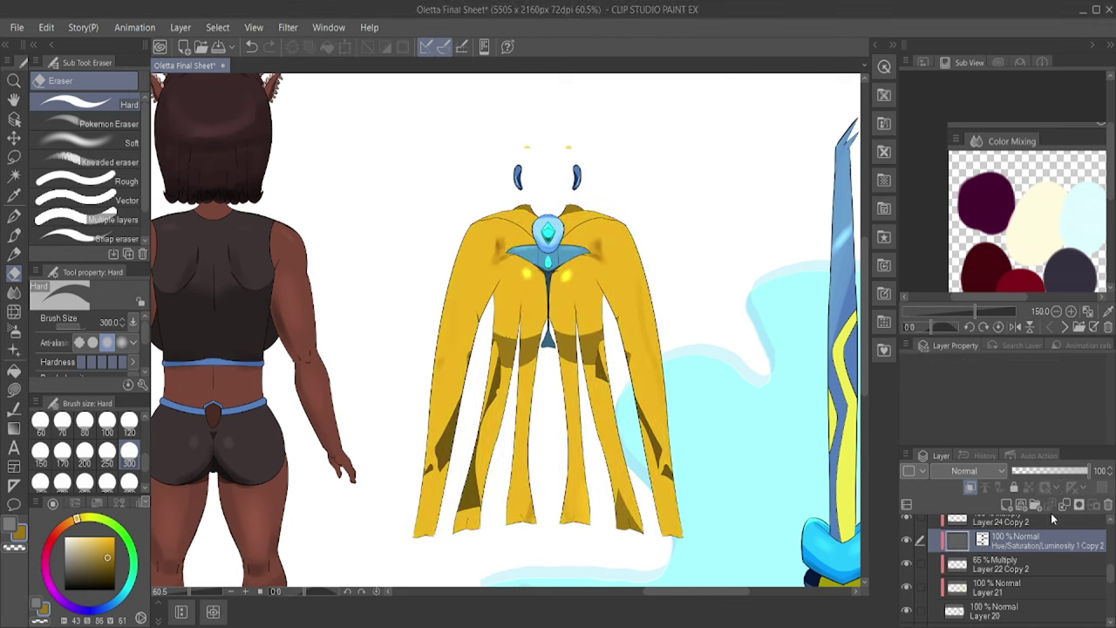
click(1108, 508)
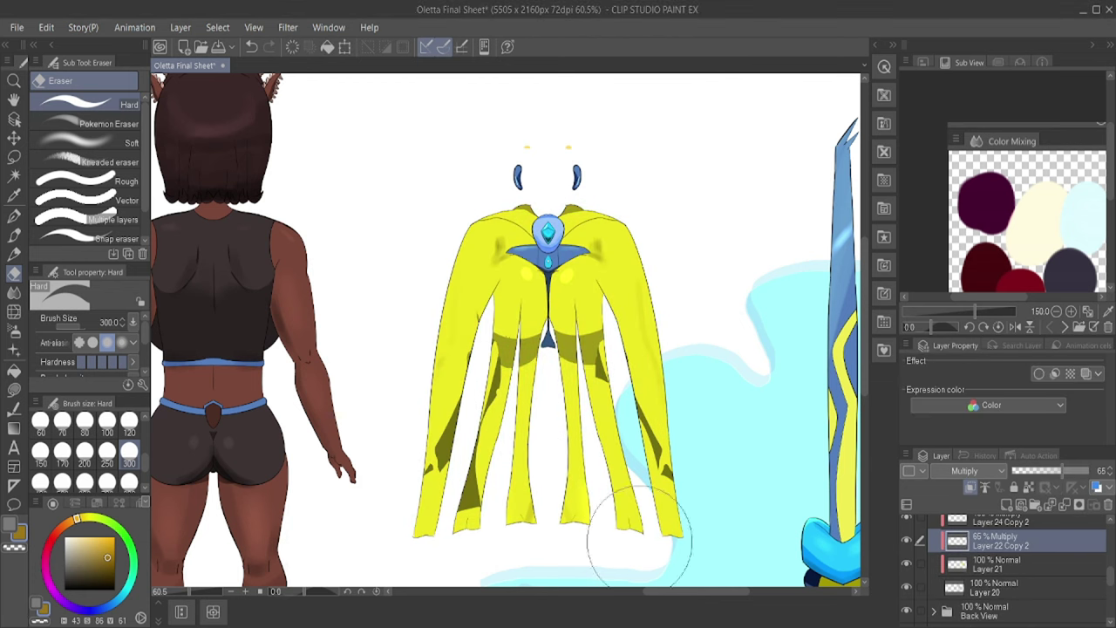
Step: Erase the leftover front-view shadows from the cape on Layer 22 Copy 2, Layer 24 Copy 2 and Layer 25 Copy 2 with the Hard eraser
drag(505, 411, 493, 380)
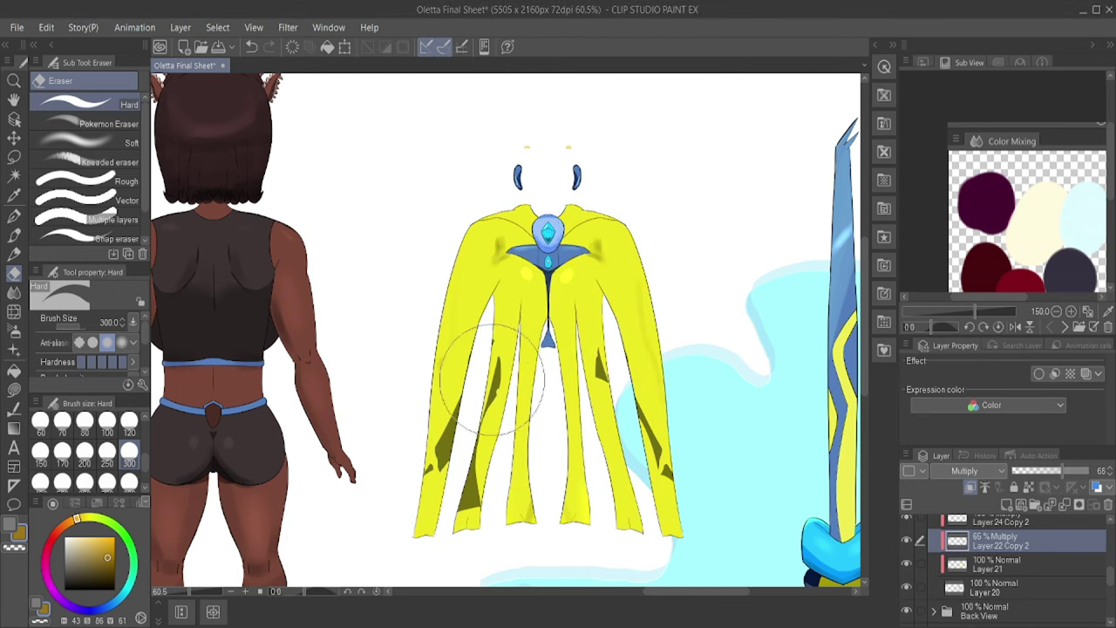
scroll(1107, 580, up, 2)
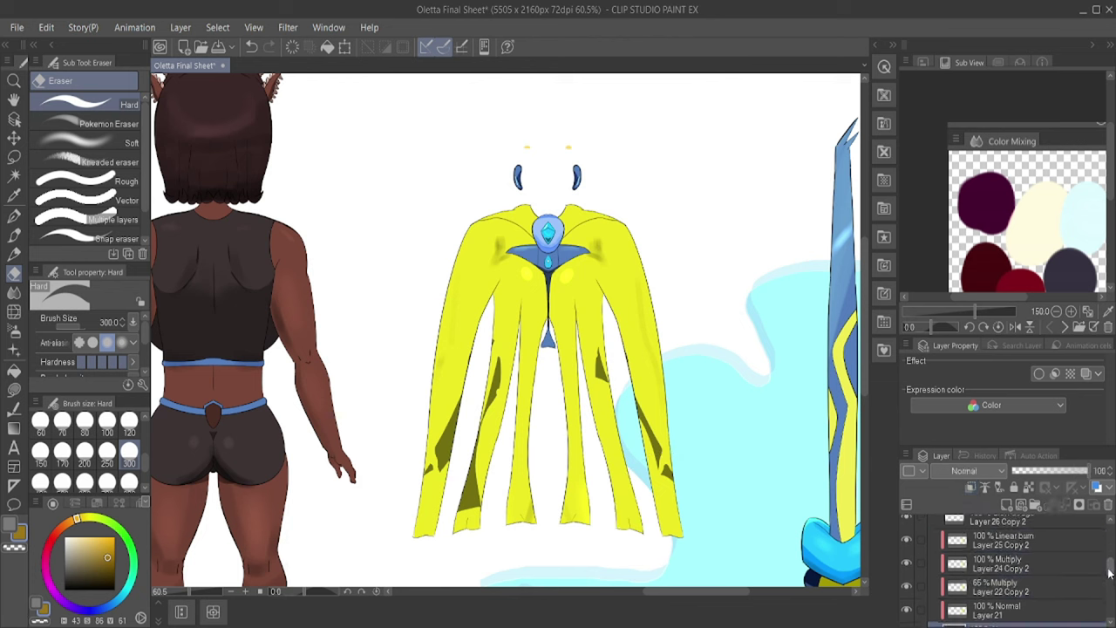
click(919, 565)
mouse_move(658, 484)
mouse_down()
mouse_move(497, 536)
mouse_move(445, 488)
mouse_up()
click(920, 541)
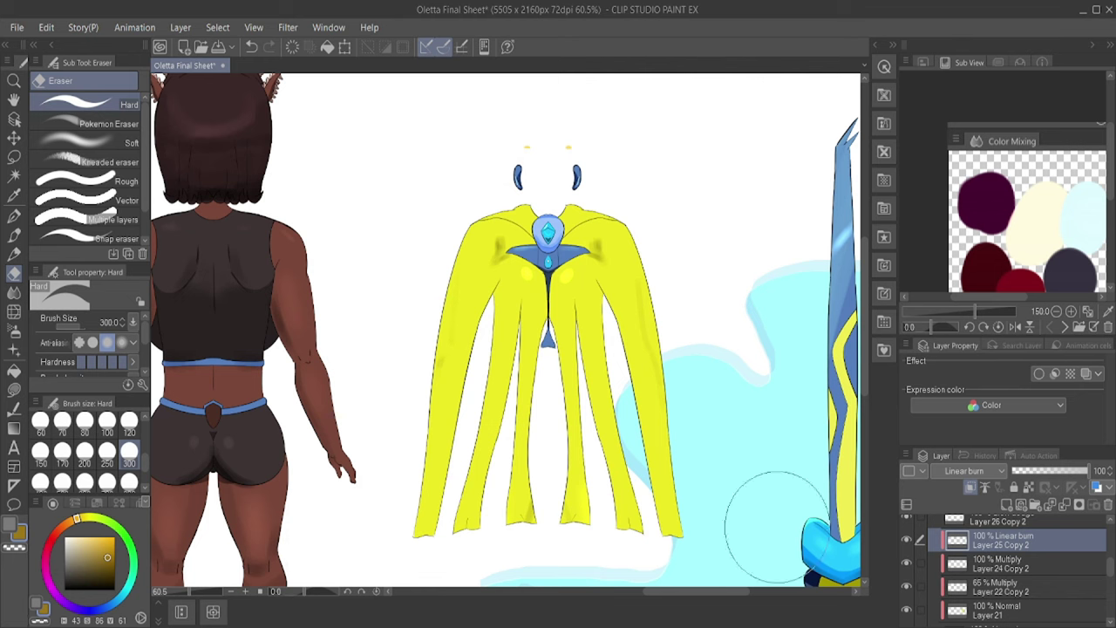
click(607, 247)
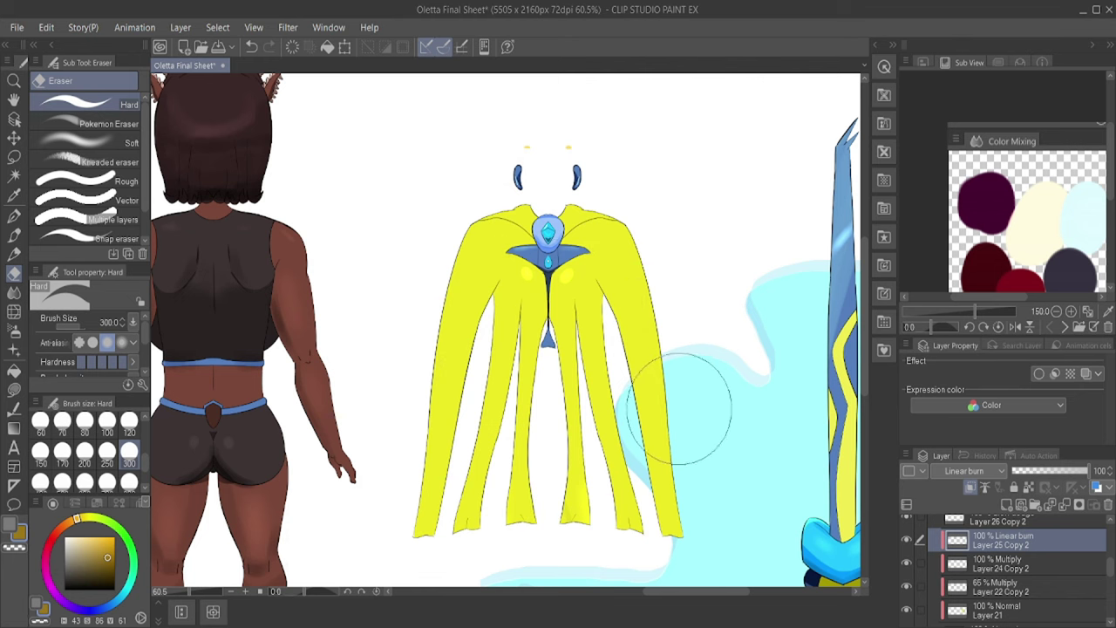
mouse_move(234, 194)
mouse_down()
mouse_move(209, 261)
mouse_move(530, 355)
mouse_up()
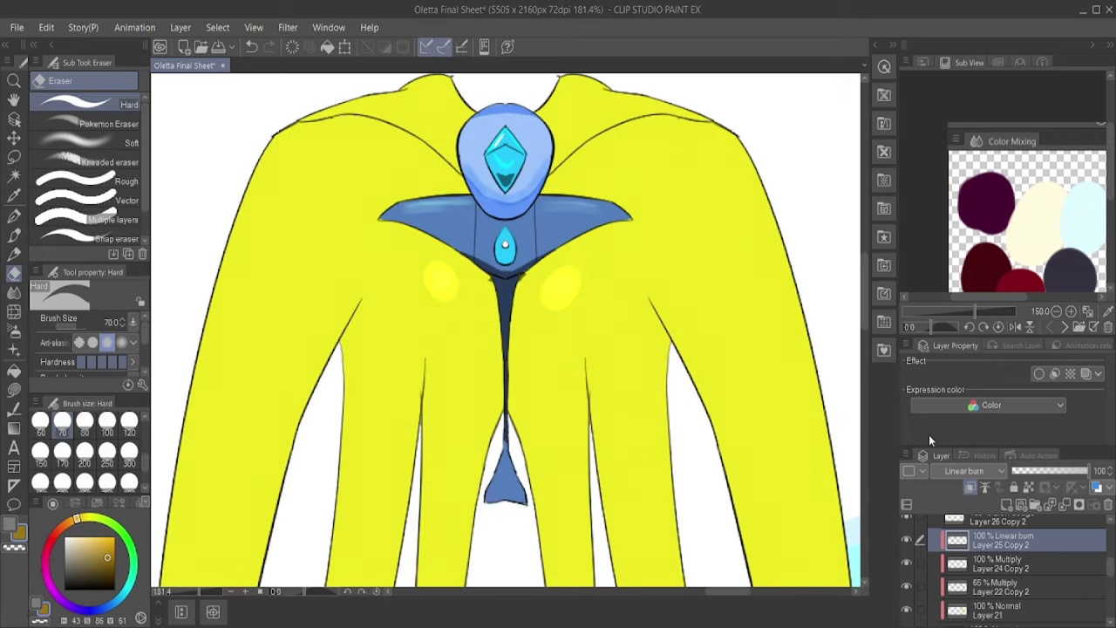
key(ctrl+minus)
key(ctrl+minus)
key(ctrl+minus)
Step: Clip Layer 26 Copy 2 and Layer 27 Copy 2 to the layer below and erase the leftover highlight spots on the cape
scroll(993, 553, up, 3)
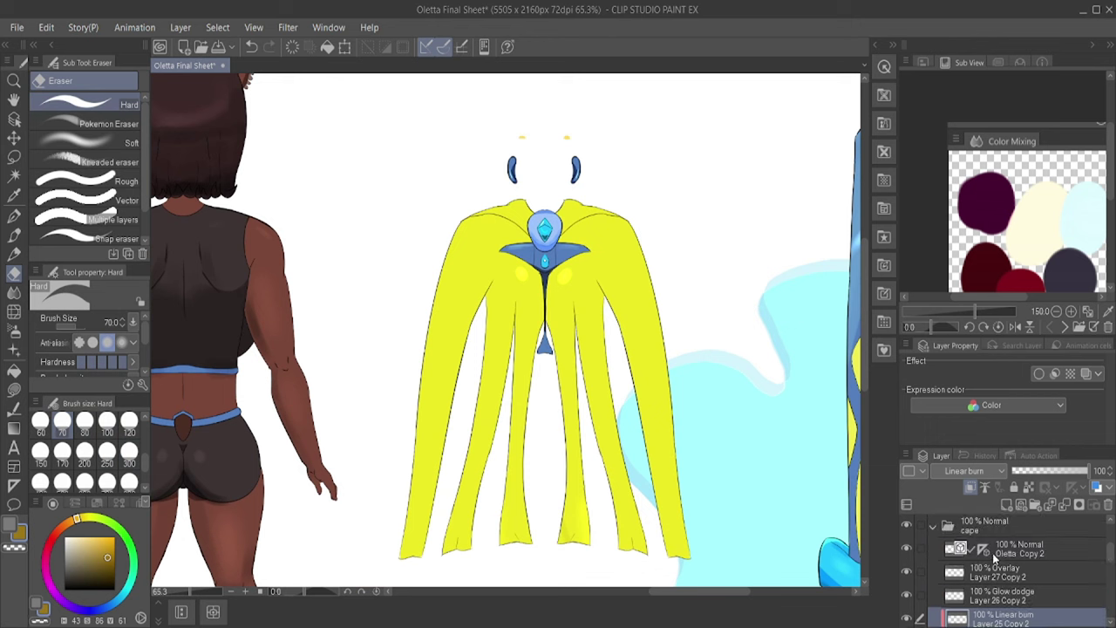
scroll(992, 553, down, 2)
click(994, 555)
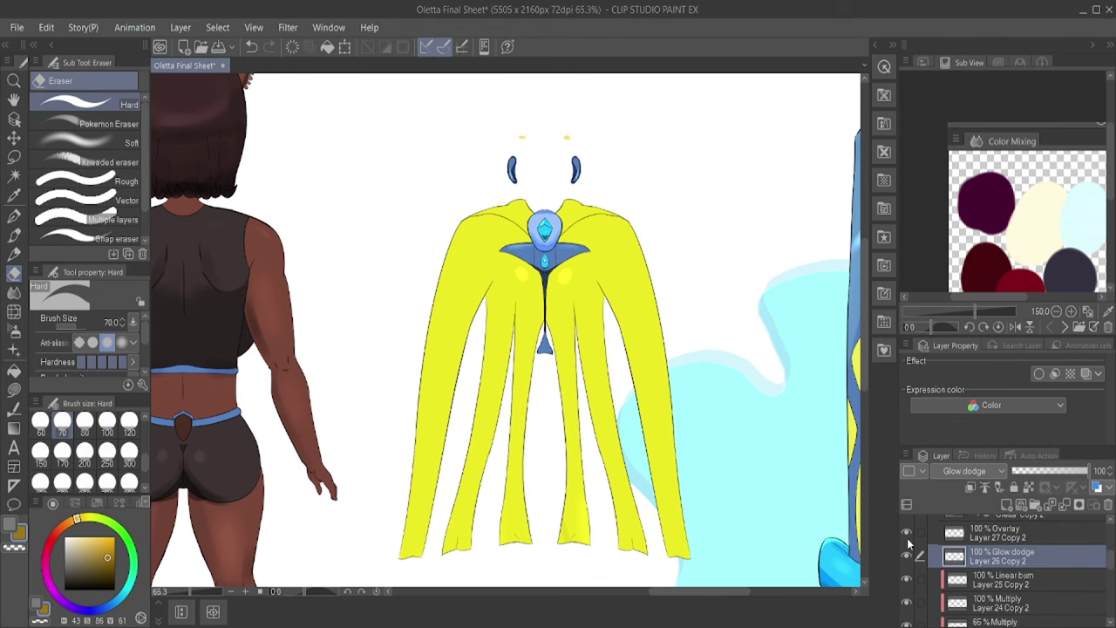
click(972, 534)
scroll(681, 402, down, 3)
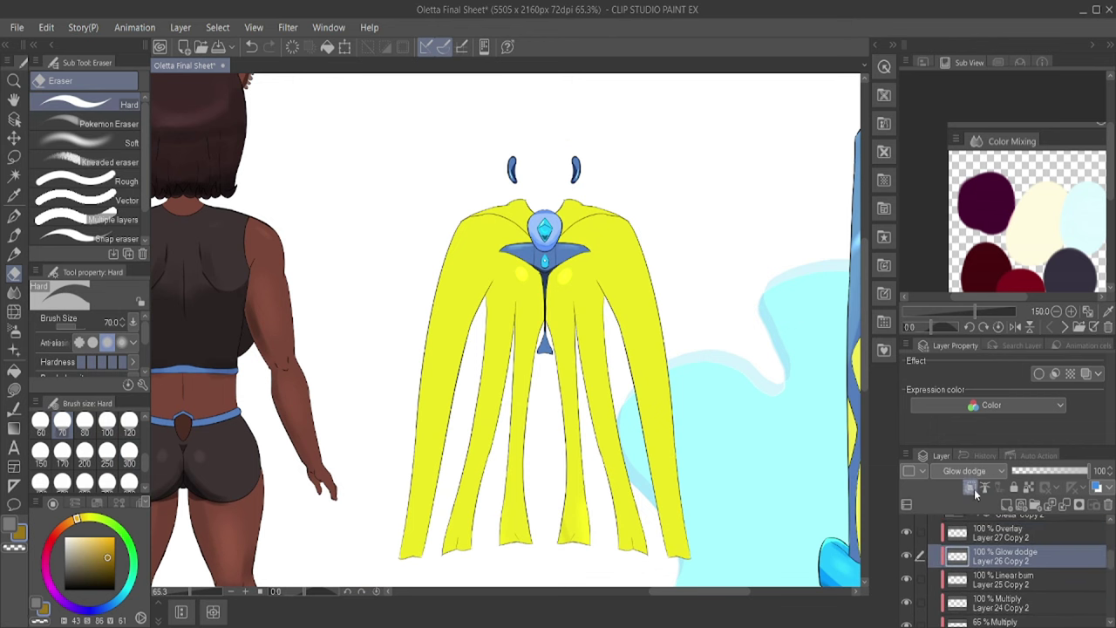
scroll(681, 402, up, 3)
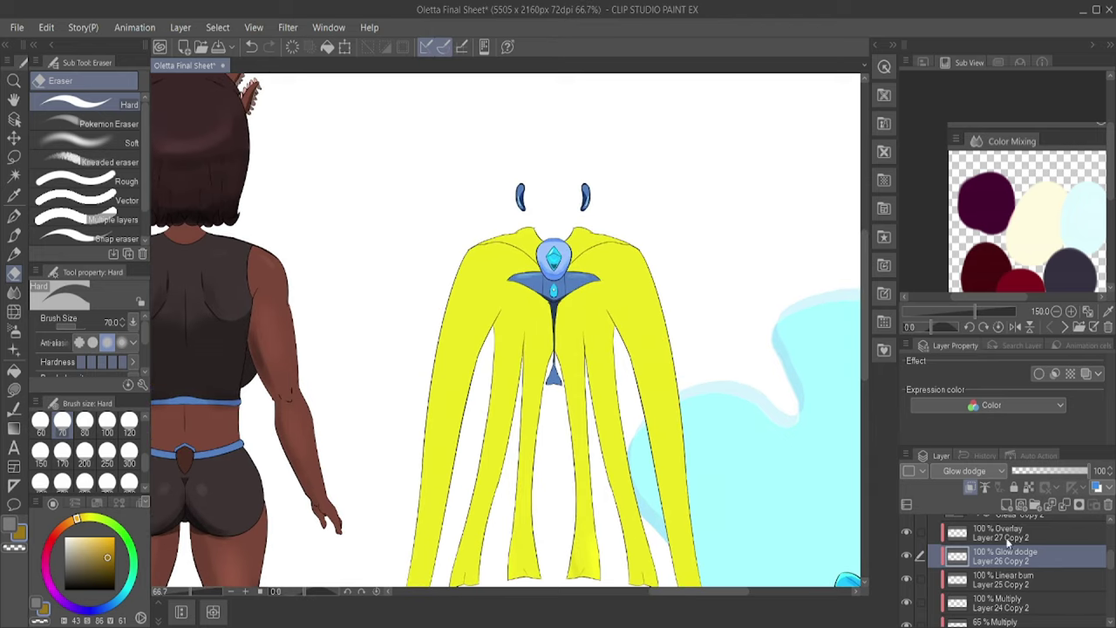
scroll(987, 580, down, 1)
Step: Try Multiply Layer 24 Copy 2 at 60% opacity
click(988, 580)
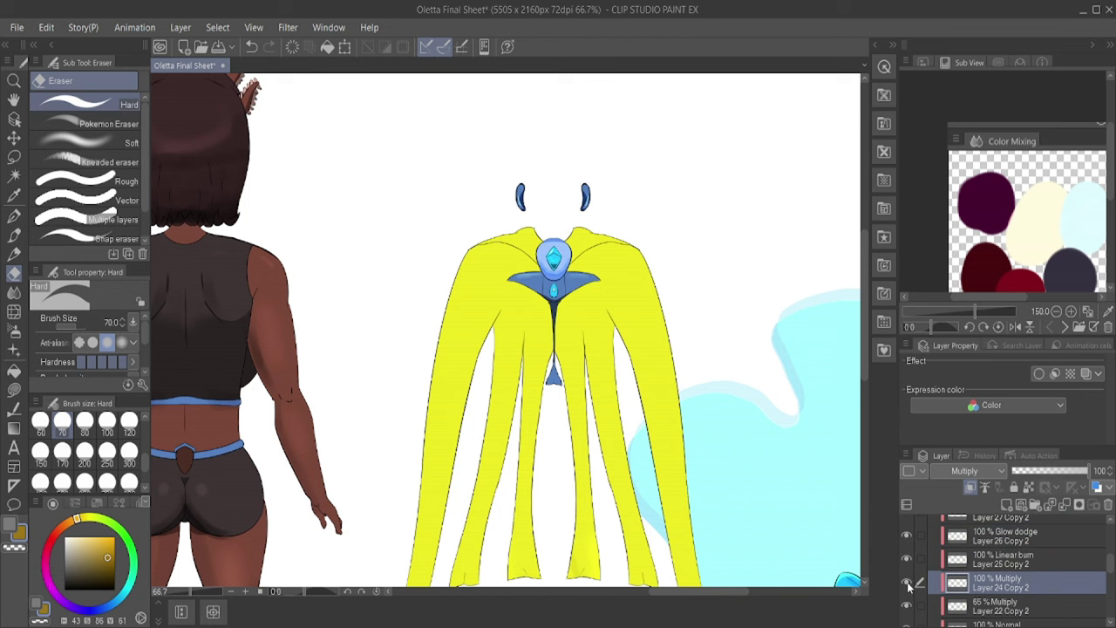
click(1062, 470)
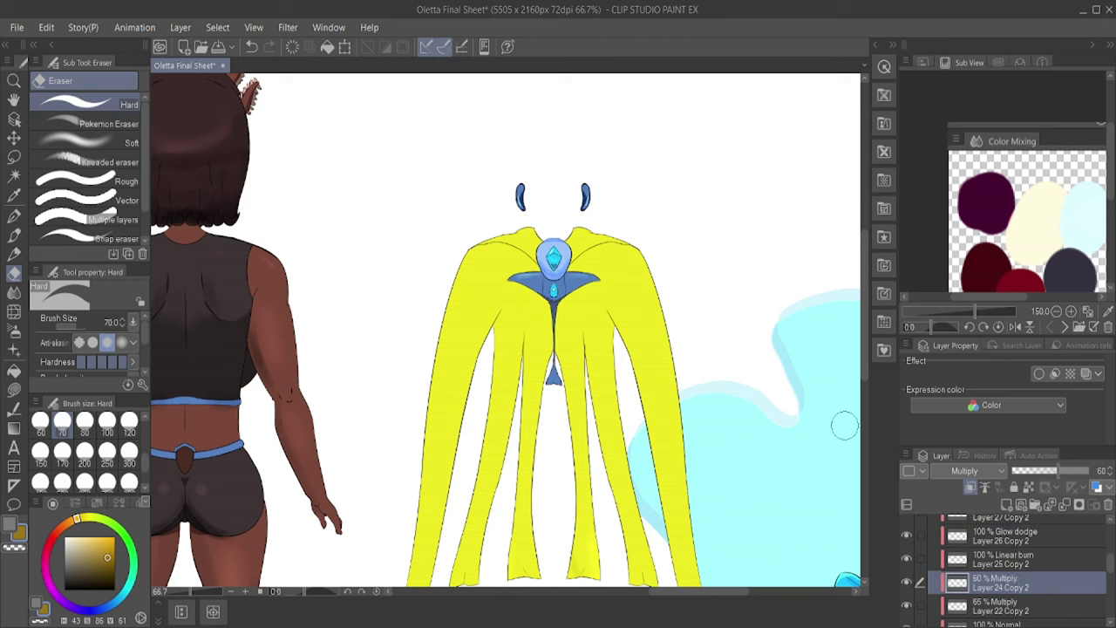
drag(1024, 470, 1090, 470)
Step: Draw shadow boundary lines from both shoulders down to the cape's inner folds on Layer 22 Copy 2 with MB Fine Line 2
click(14, 80)
scroll(411, 209, down, 1)
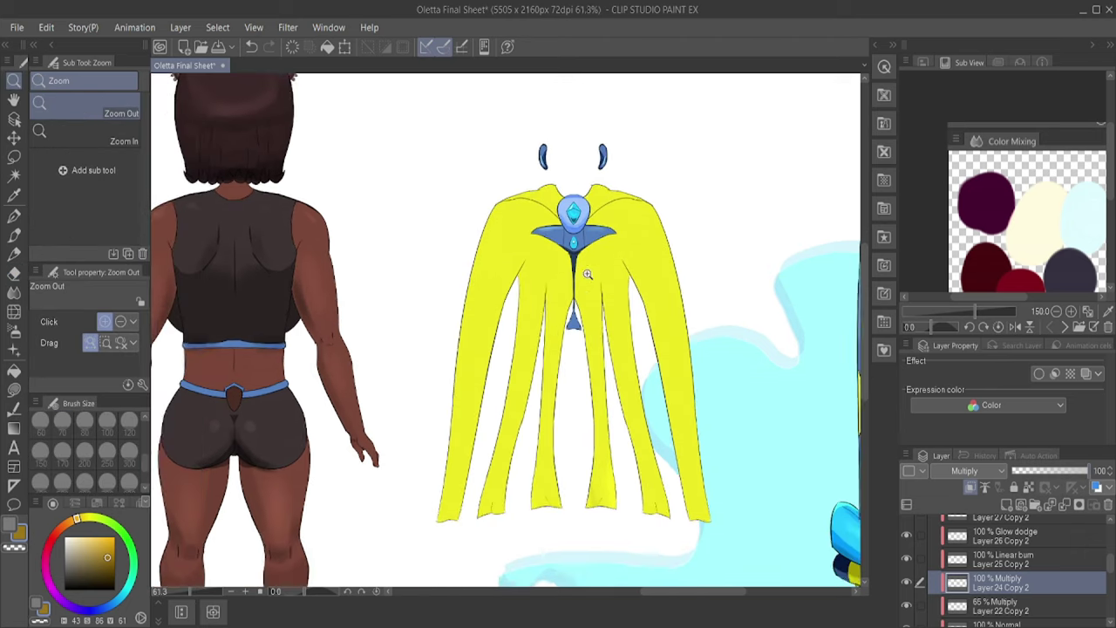
key(b)
click(109, 181)
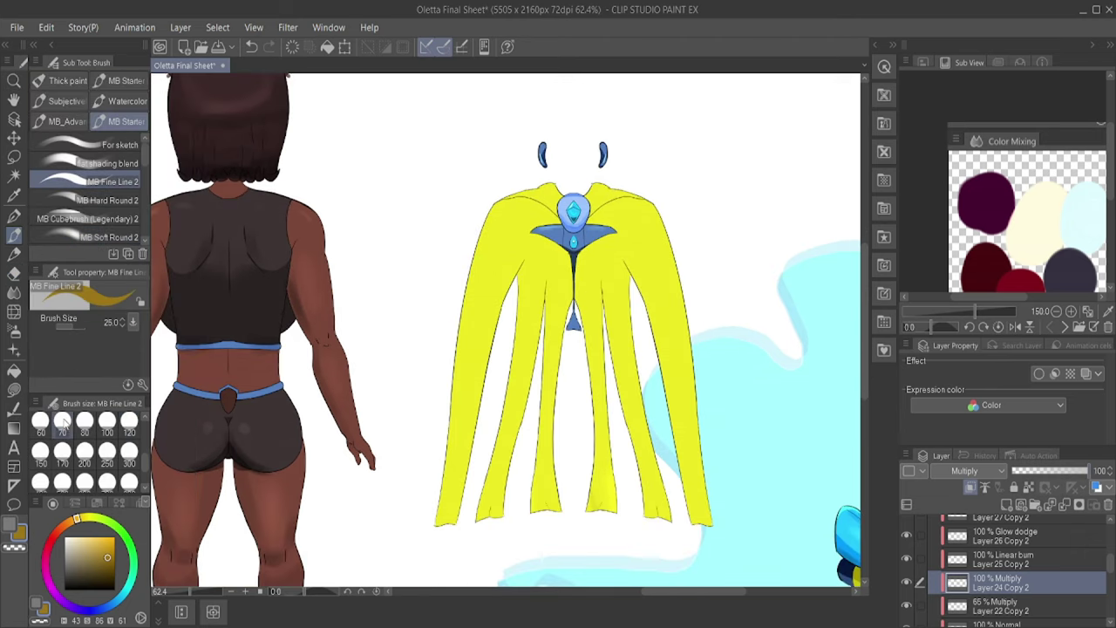
click(1002, 606)
drag(518, 274, 531, 255)
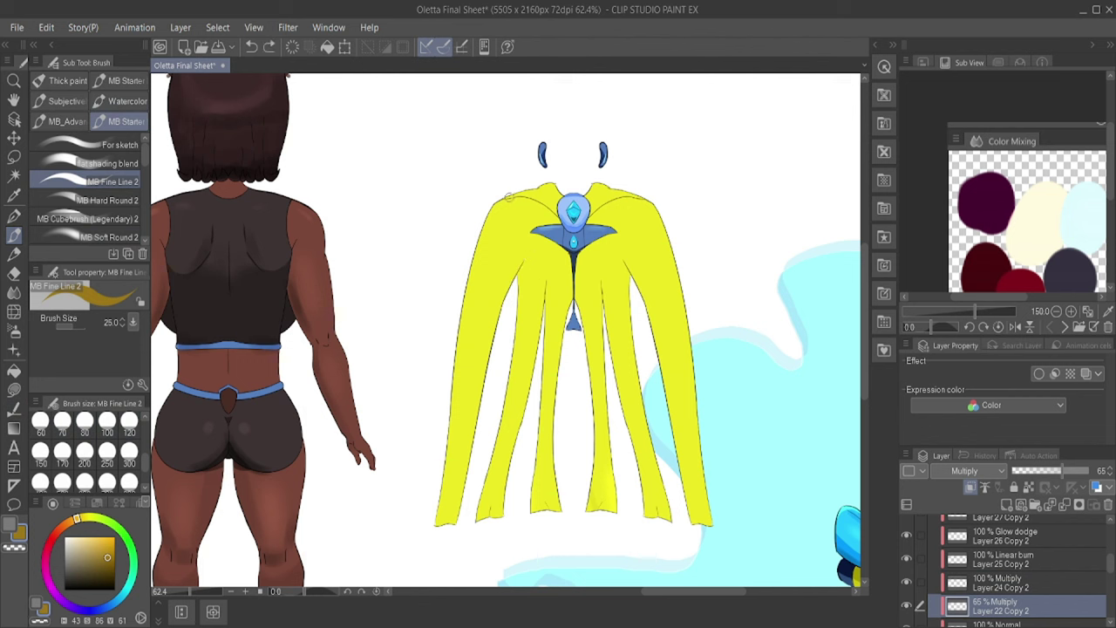
drag(494, 260, 509, 197)
key(ctrl+z)
drag(502, 282, 510, 197)
key(ctrl+z)
mouse_move(500, 255)
mouse_down()
mouse_move(509, 197)
mouse_move(501, 302)
mouse_up()
key(ctrl+z)
key(ctrl+z)
mouse_move(645, 201)
mouse_down()
mouse_move(635, 287)
mouse_move(648, 277)
mouse_move(646, 300)
mouse_move(575, 331)
mouse_move(598, 399)
mouse_up()
key(ctrl+z)
key(ctrl+z)
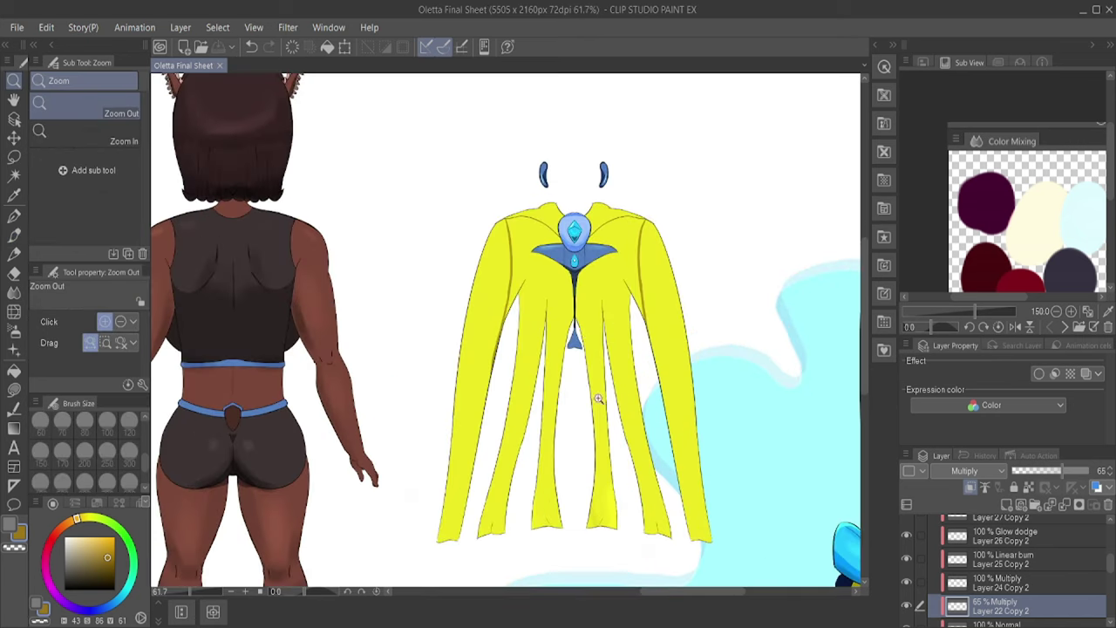
Step: Fill both inner halves of the cape with the brown shadow color and set Layer 22 Copy 2's opacity to 45%
click(14, 369)
click(615, 271)
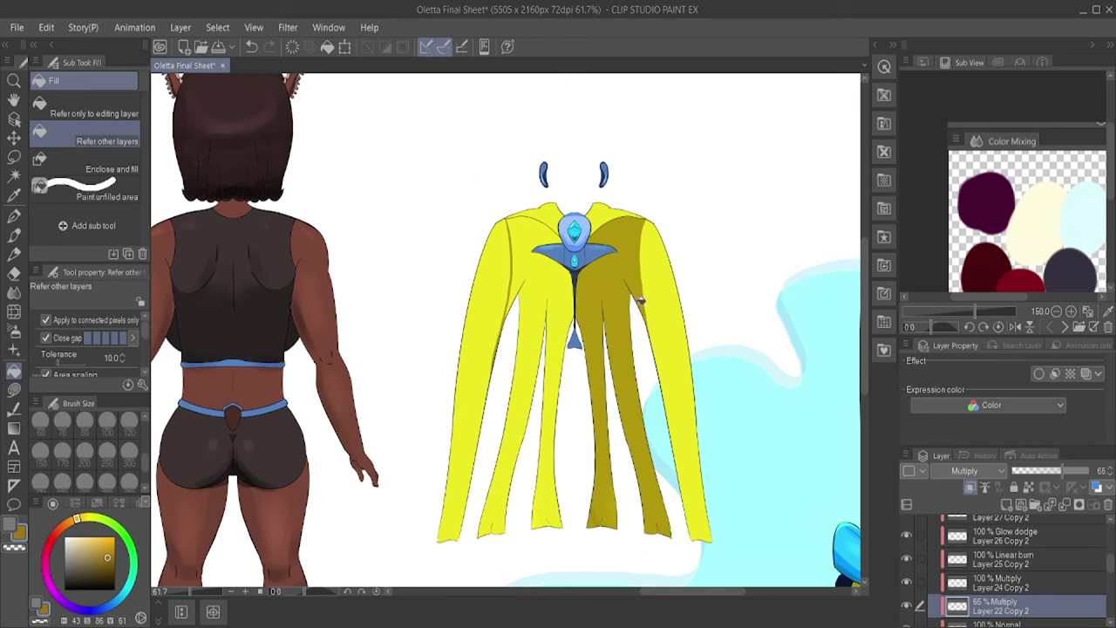
click(556, 292)
click(1047, 470)
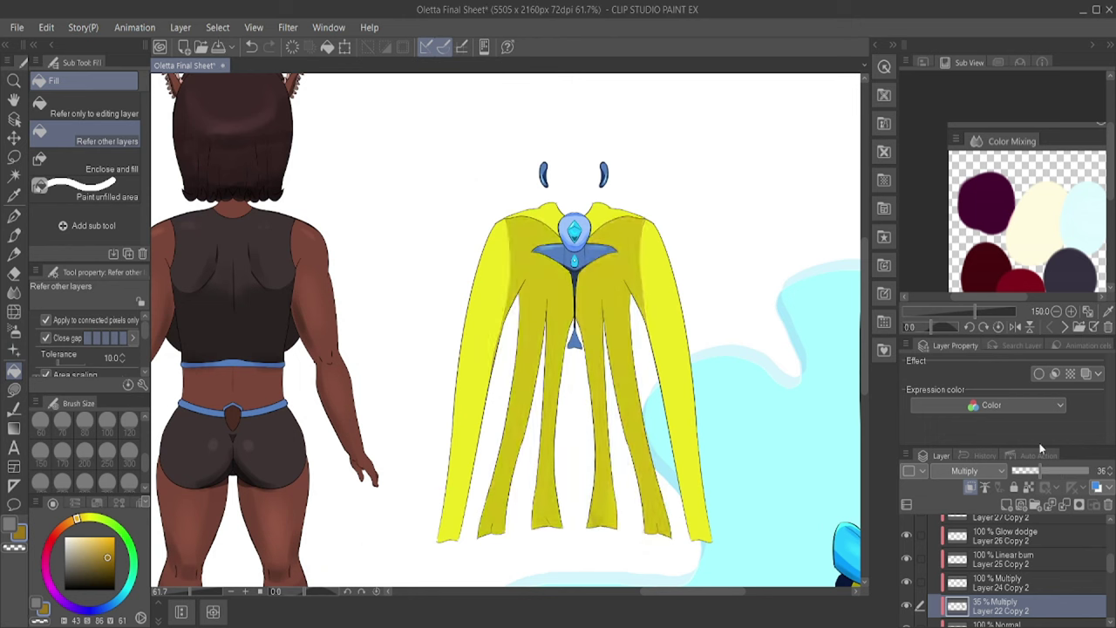
Step: Paint small dark shadows along the collar folds beside the brooch on Layer 24 Copy 2 with MB Fine Line 2 at size 15
key(slash)
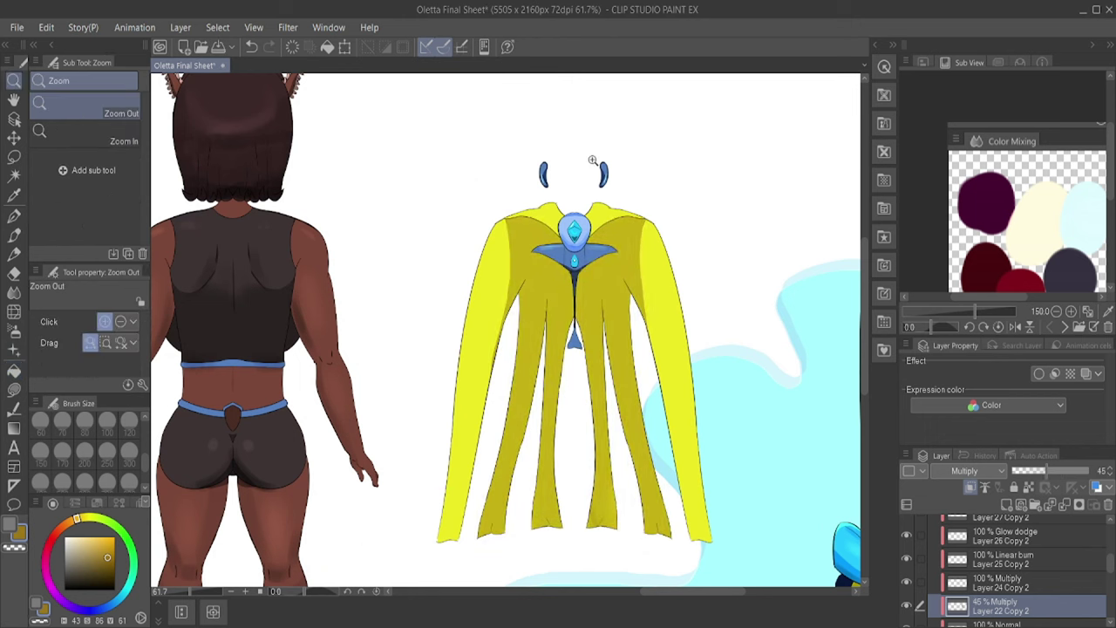
drag(593, 165, 628, 165)
key(b)
click(84, 419)
click(1003, 581)
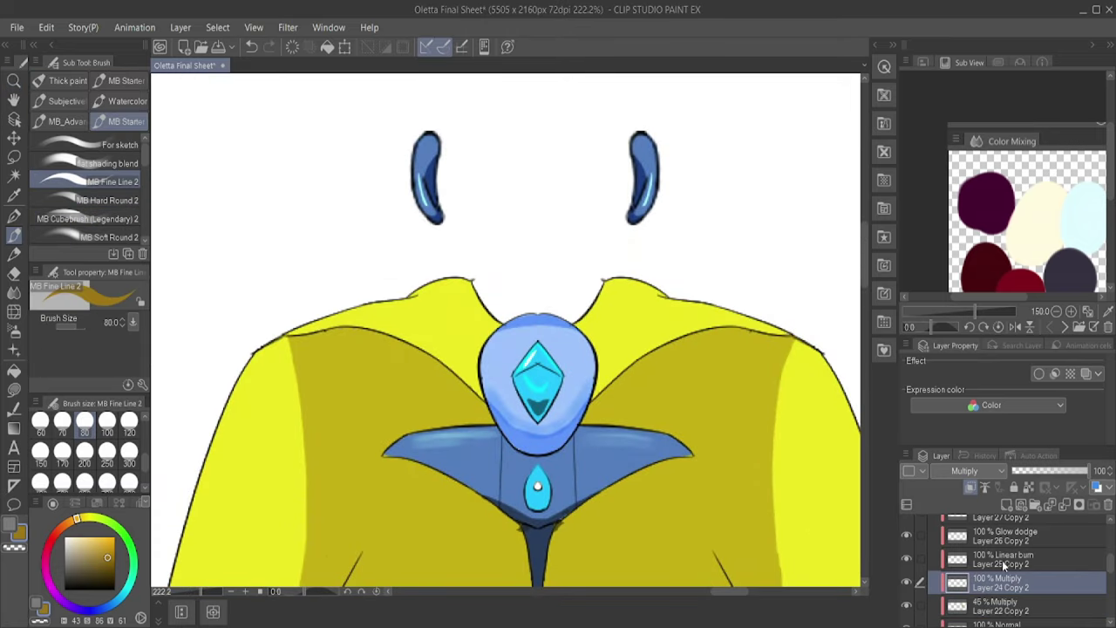
drag(453, 305, 384, 402)
key(ctrl+z)
click(129, 450)
scroll(112, 431, up, 3)
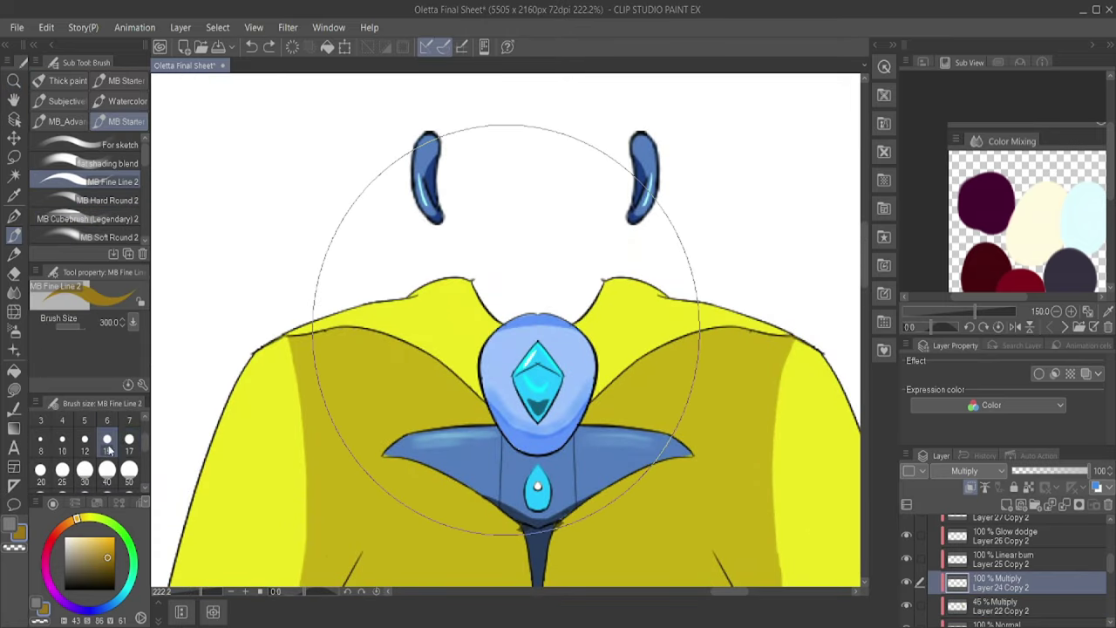
click(106, 439)
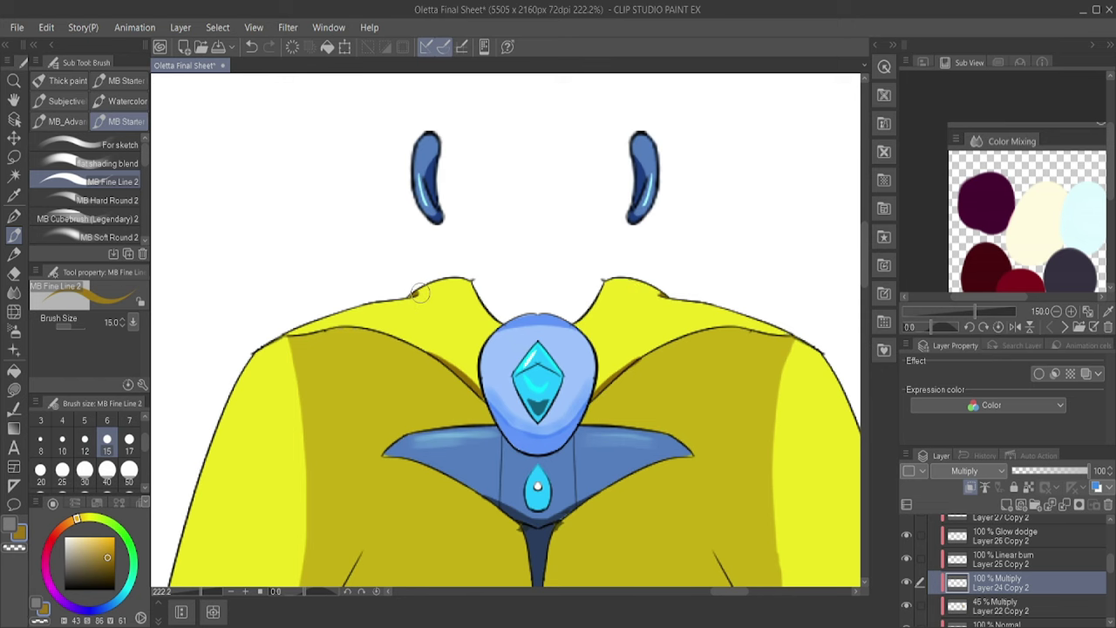
Step: Shade the lower ends of the cape's strips on Linear burn Layer 25 Copy 2 with MB Cubebrush (Legendary) 2 at size 80
click(14, 80)
scroll(545, 419, down, 5)
scroll(546, 420, up, 3)
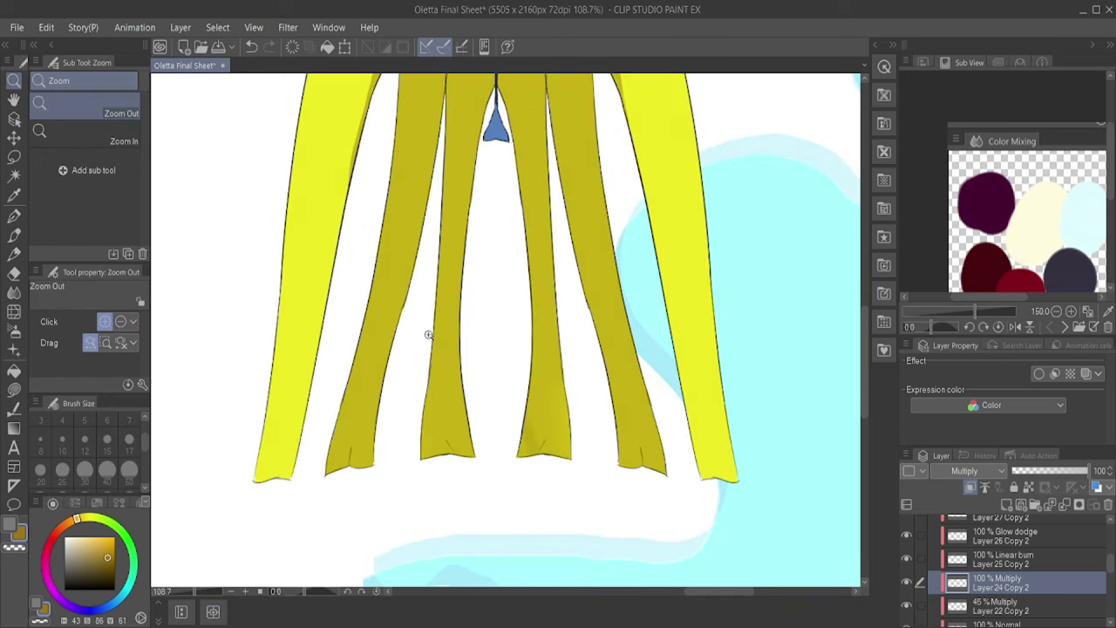
key(b)
click(1029, 565)
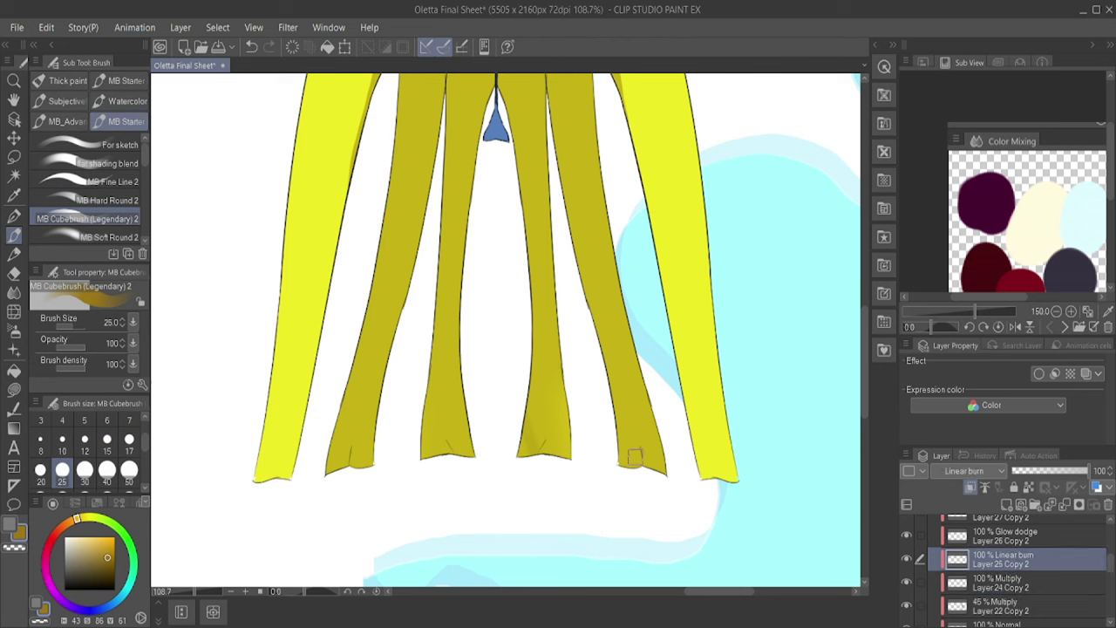
scroll(84, 462, down, 1)
click(83, 471)
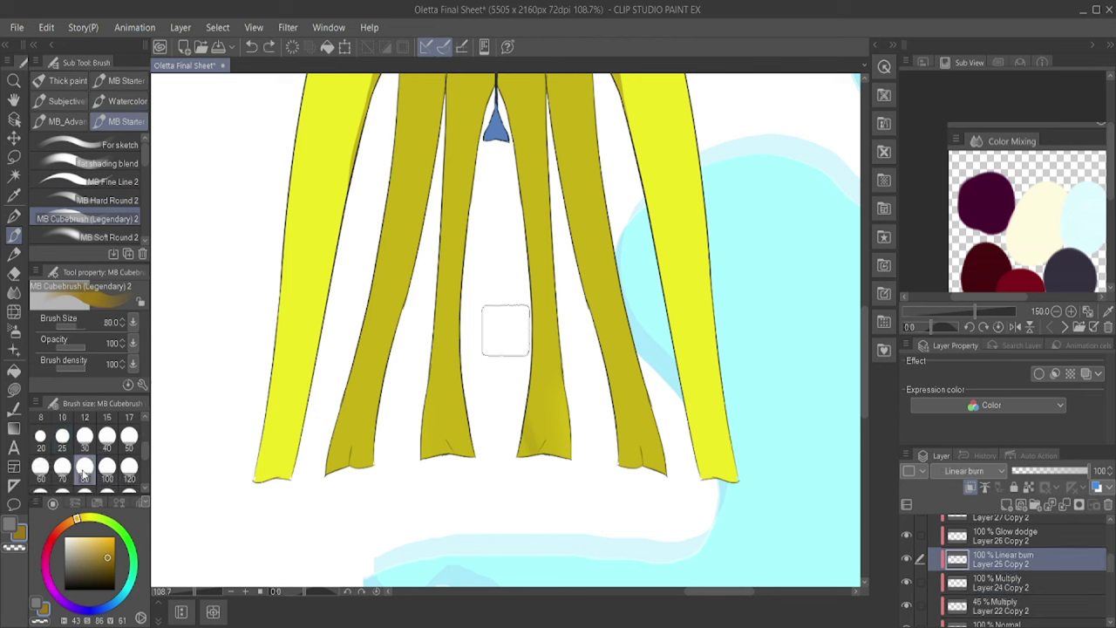
mouse_move(374, 250)
mouse_down()
mouse_move(374, 369)
mouse_move(331, 480)
mouse_move(375, 405)
mouse_up()
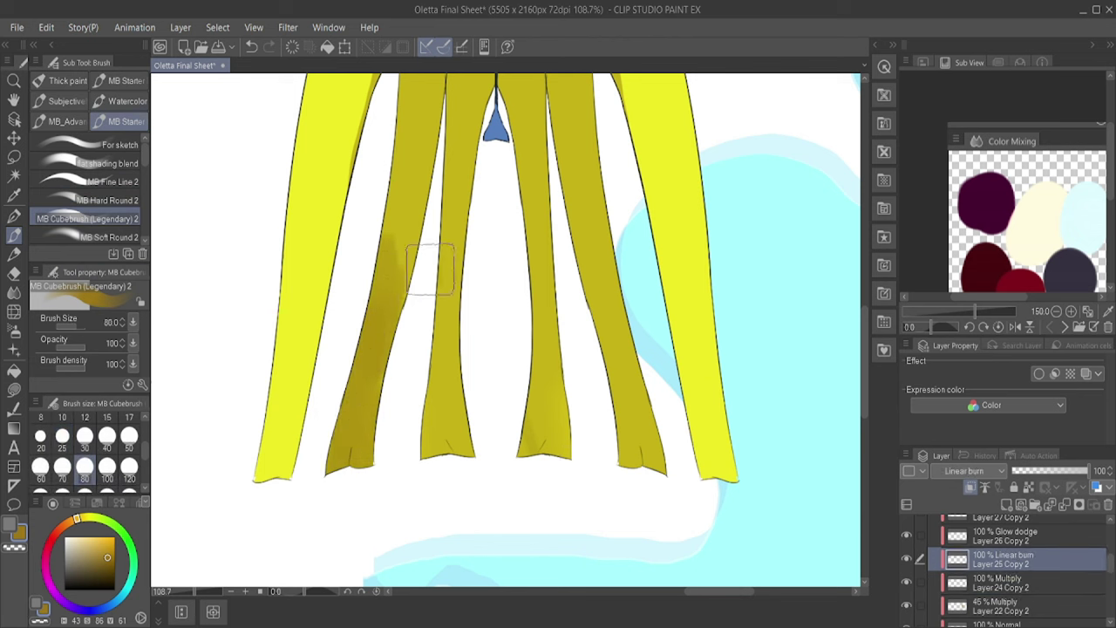
mouse_move(430, 270)
mouse_down()
mouse_move(445, 298)
mouse_move(431, 446)
mouse_move(461, 397)
mouse_move(518, 459)
mouse_move(553, 424)
mouse_move(541, 311)
mouse_move(584, 312)
mouse_move(626, 362)
mouse_move(663, 454)
mouse_move(619, 393)
mouse_move(628, 449)
mouse_move(633, 404)
mouse_move(602, 334)
mouse_move(604, 241)
mouse_move(622, 298)
mouse_move(607, 391)
mouse_move(639, 440)
mouse_move(626, 449)
mouse_move(559, 417)
mouse_move(527, 438)
mouse_move(530, 399)
mouse_move(446, 456)
mouse_move(431, 423)
mouse_move(380, 441)
mouse_move(350, 471)
mouse_move(363, 411)
mouse_move(305, 397)
mouse_move(312, 385)
mouse_move(294, 456)
mouse_up()
key(ctrl+z)
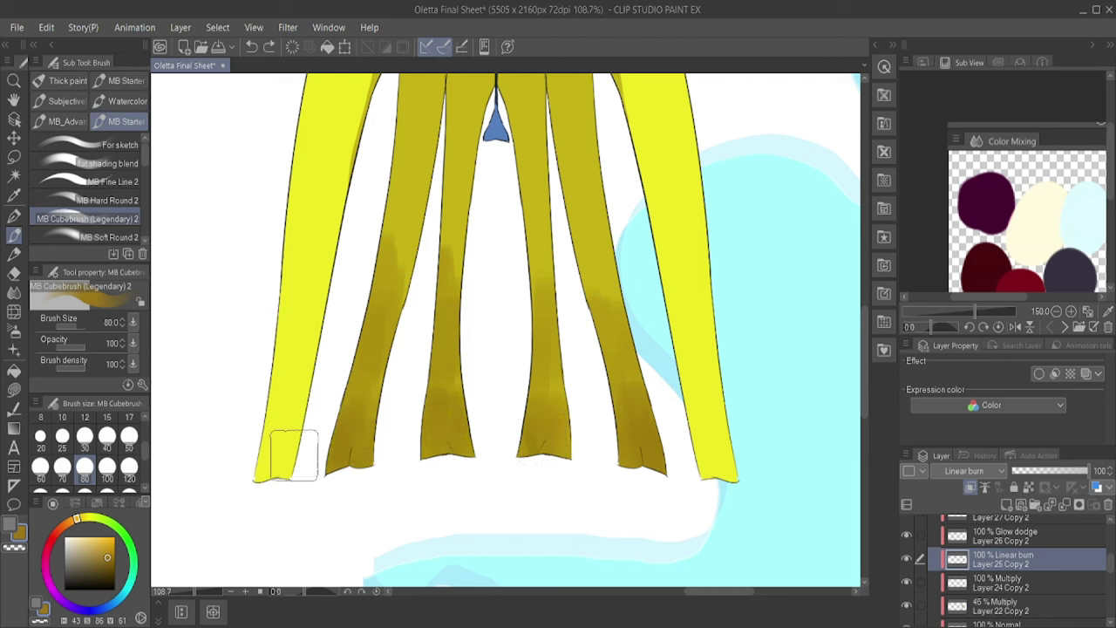
mouse_move(668, 324)
mouse_down()
mouse_move(691, 438)
mouse_move(701, 453)
mouse_move(676, 330)
mouse_move(722, 498)
mouse_move(668, 311)
mouse_up()
Step: Darken the small creases at the hem of the cape's strips with MB Textured Soft Round 3 at size 50
scroll(122, 201, down, 2)
click(122, 214)
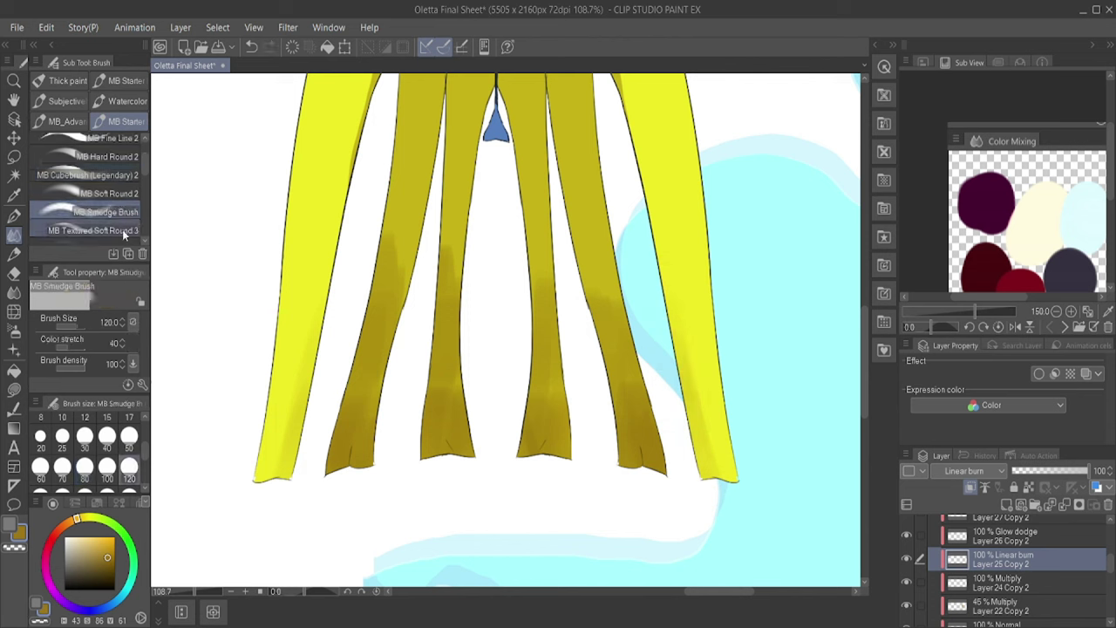
click(125, 232)
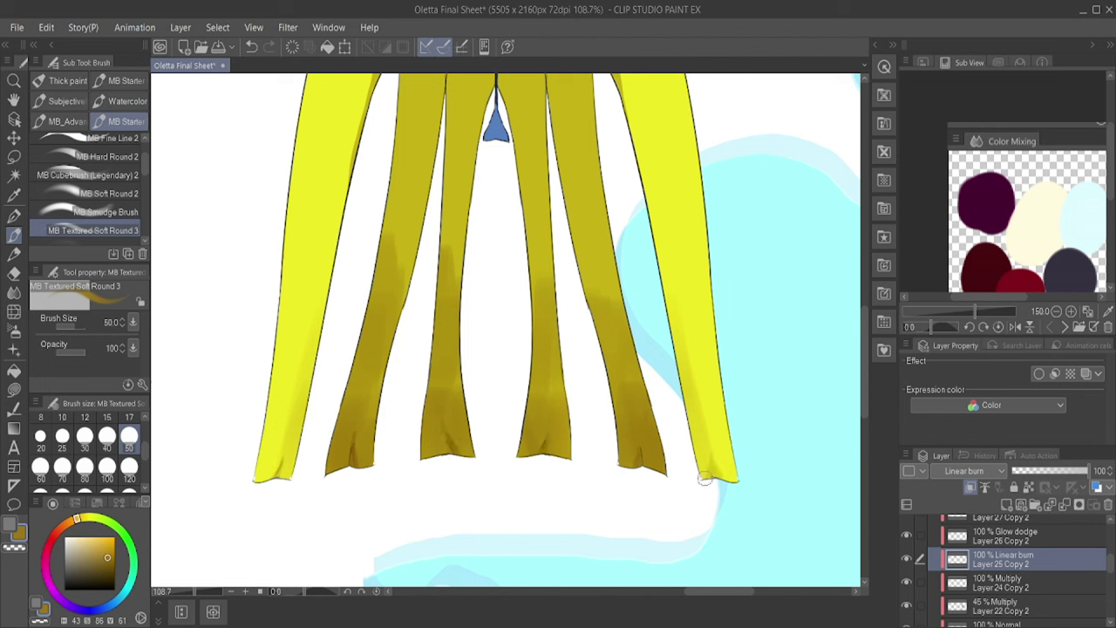
Step: Paint thin dark shadows along both collar edges of the cape on Layer 24 Copy 2 with MB Fine Line 2 at size 20
key(ctrl+0)
scroll(521, 322, up, 3)
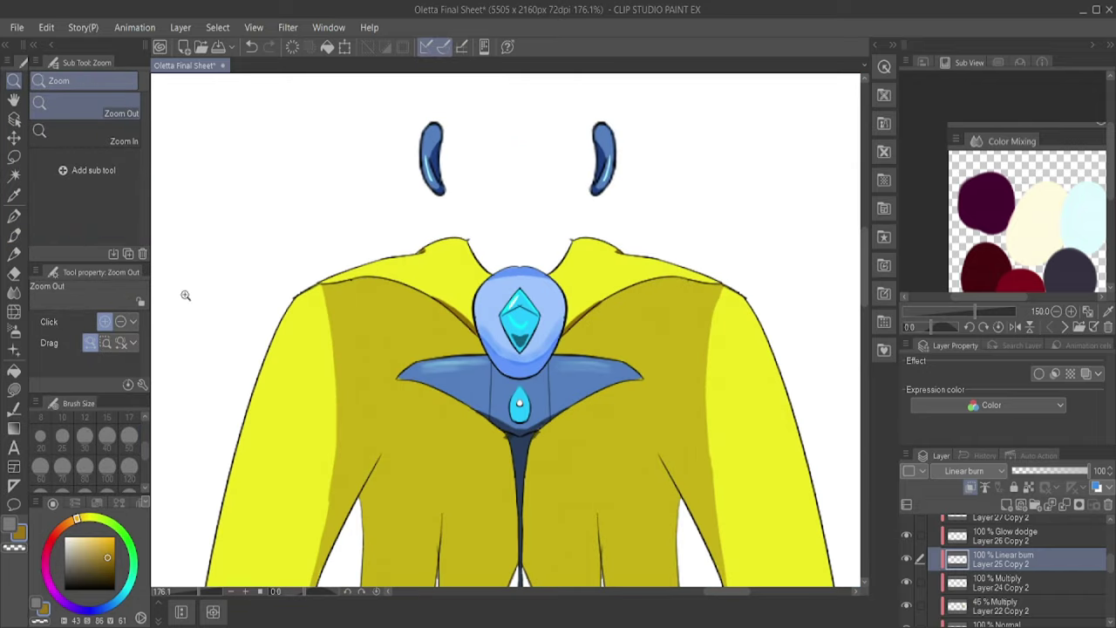
key(b)
click(1020, 583)
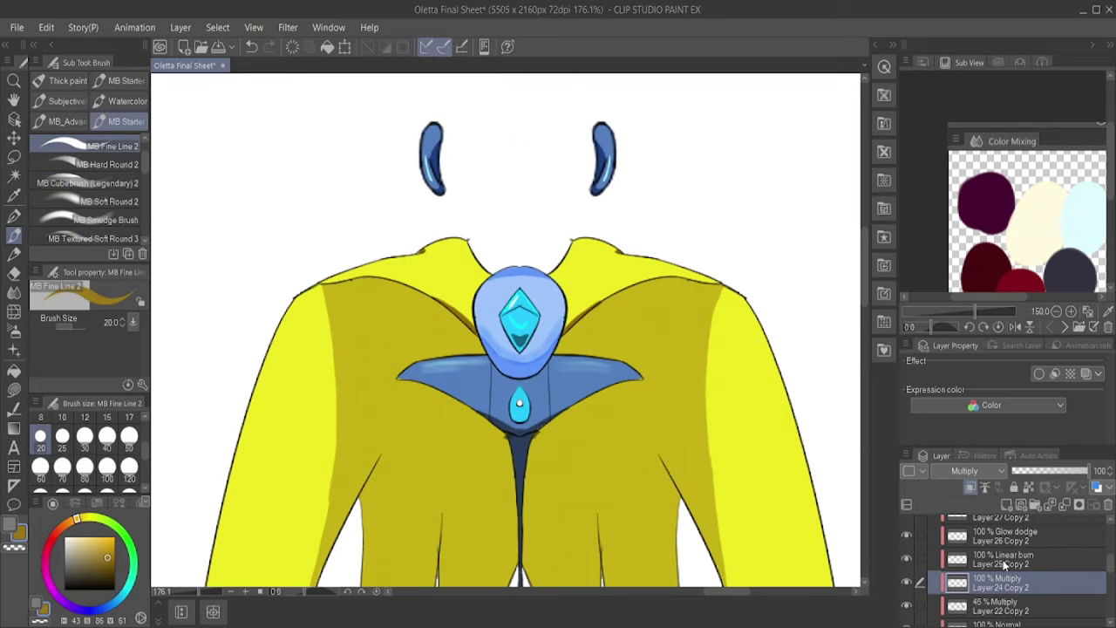
click(906, 582)
click(907, 582)
mouse_move(437, 287)
mouse_down()
mouse_move(416, 309)
mouse_move(346, 283)
mouse_move(444, 305)
mouse_up()
key(ctrl+z)
drag(588, 314, 685, 283)
key(ctrl+z)
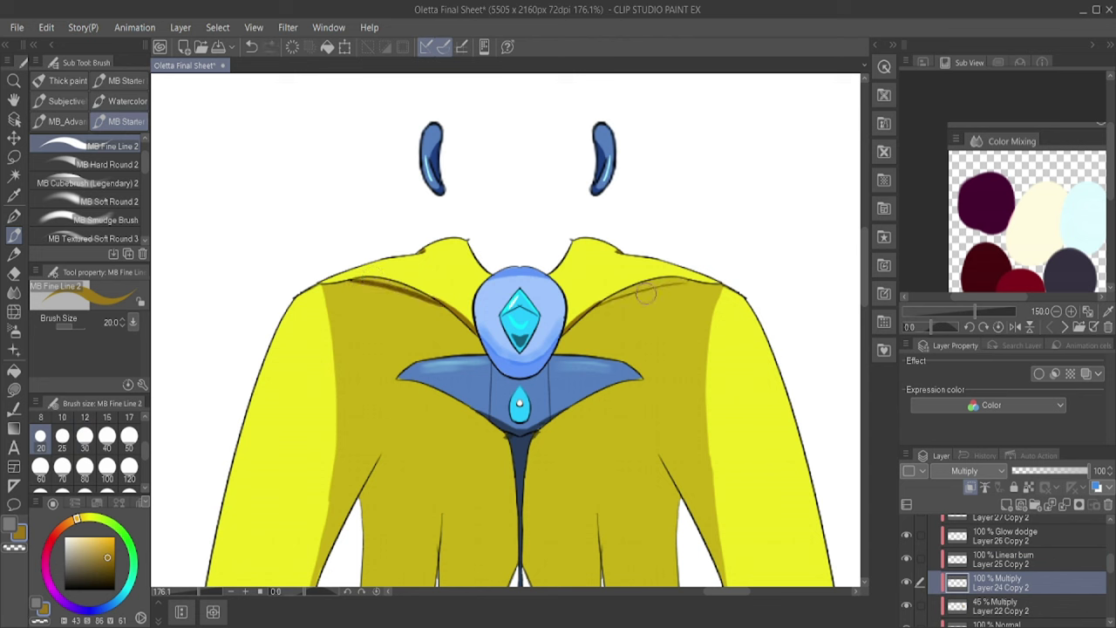
drag(624, 302, 711, 274)
Step: Paint thin shadows on the cape beneath both wings of the blue brooch, undoing unsatisfactory strokes
drag(399, 377, 457, 401)
key(ctrl+z)
drag(399, 379, 440, 394)
drag(574, 407, 622, 388)
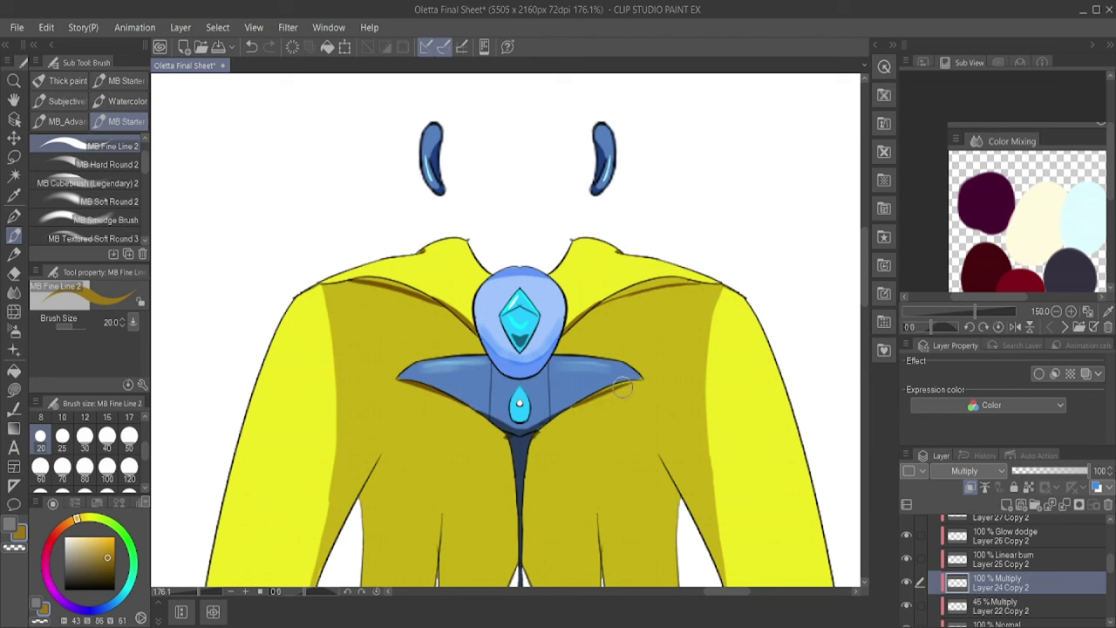
key(ctrl+z)
drag(565, 415, 636, 376)
mouse_move(428, 389)
mouse_down()
mouse_move(471, 410)
mouse_move(442, 395)
mouse_up()
key(ctrl+z)
key(ctrl+z)
Step: Try further thin shadow strokes along the cape's two collar edges
drag(372, 279, 434, 303)
key(ctrl+z)
mouse_move(656, 281)
mouse_down()
mouse_move(603, 308)
mouse_move(656, 285)
mouse_move(701, 280)
mouse_up()
key(ctrl+z)
Step: Check the shaded cape in the context of the whole character sheet and save the file
click(14, 81)
click(588, 287)
click(577, 288)
click(567, 287)
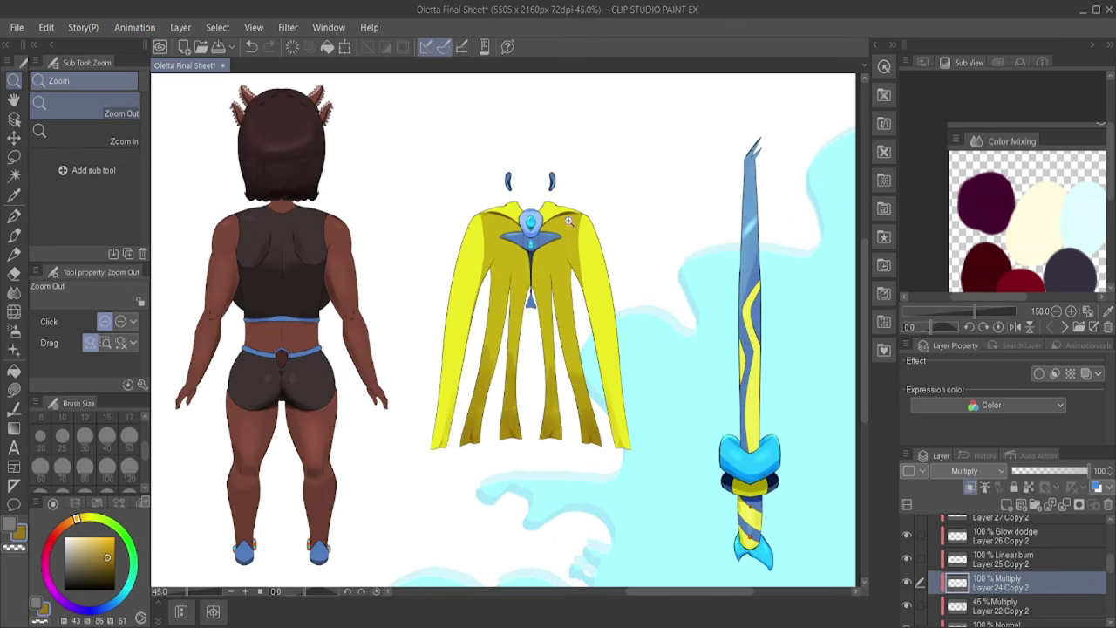
click(548, 316)
drag(547, 317, 512, 239)
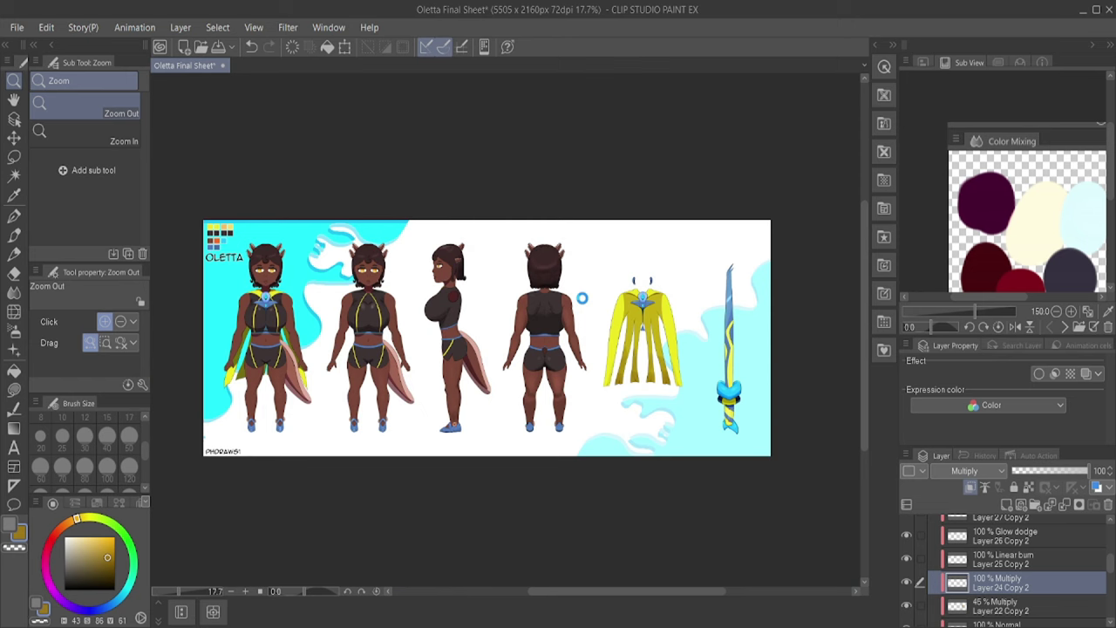
drag(511, 324, 578, 335)
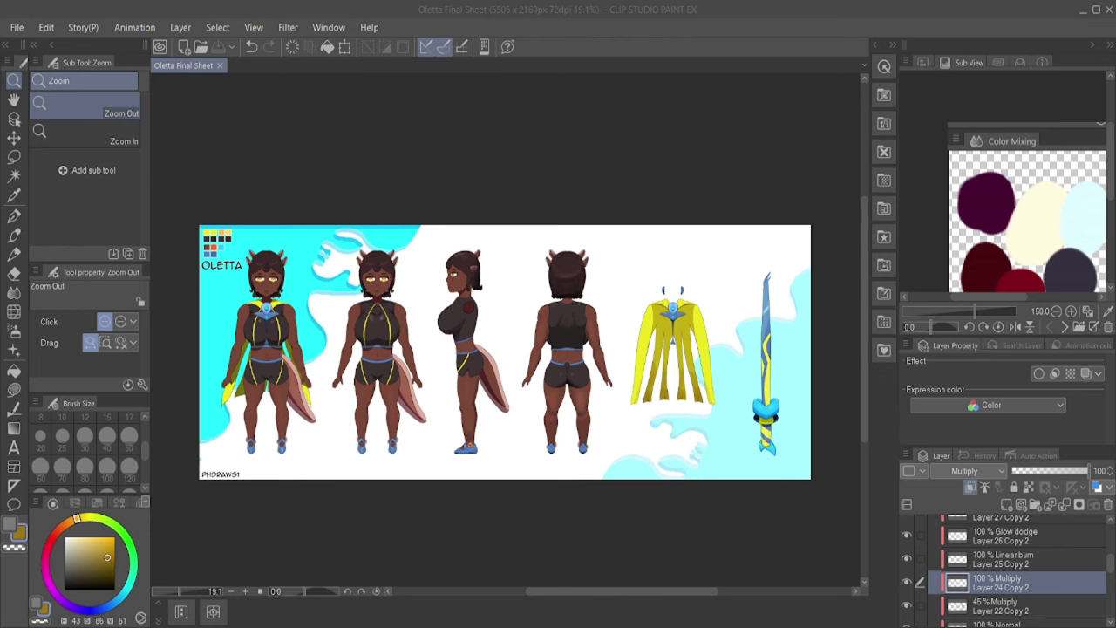
scroll(506, 353, down, 1)
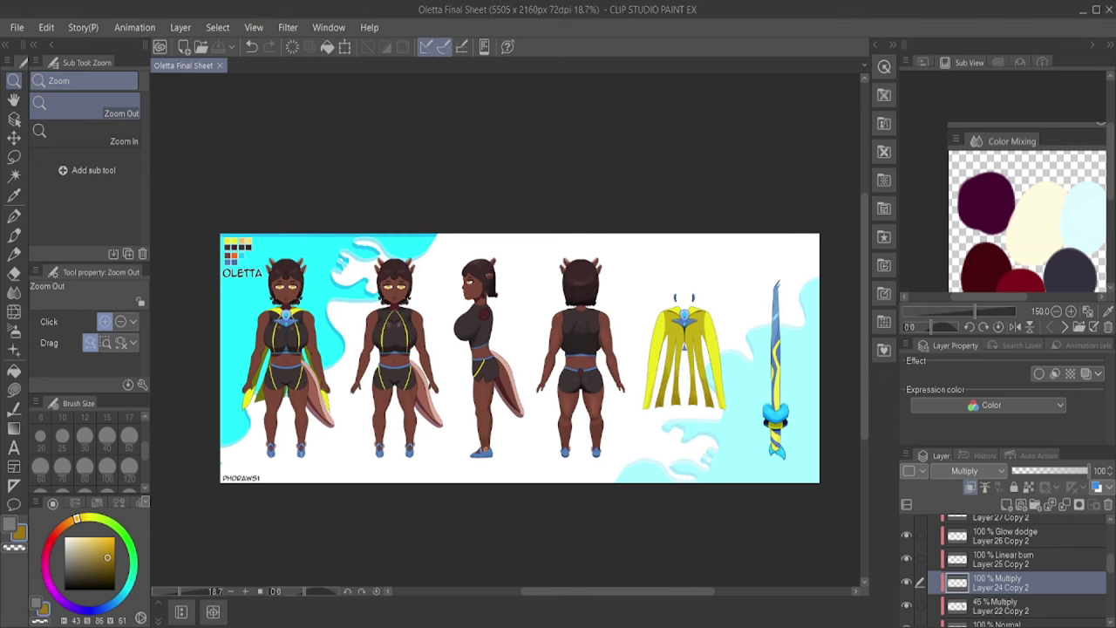
scroll(507, 352, up, 2)
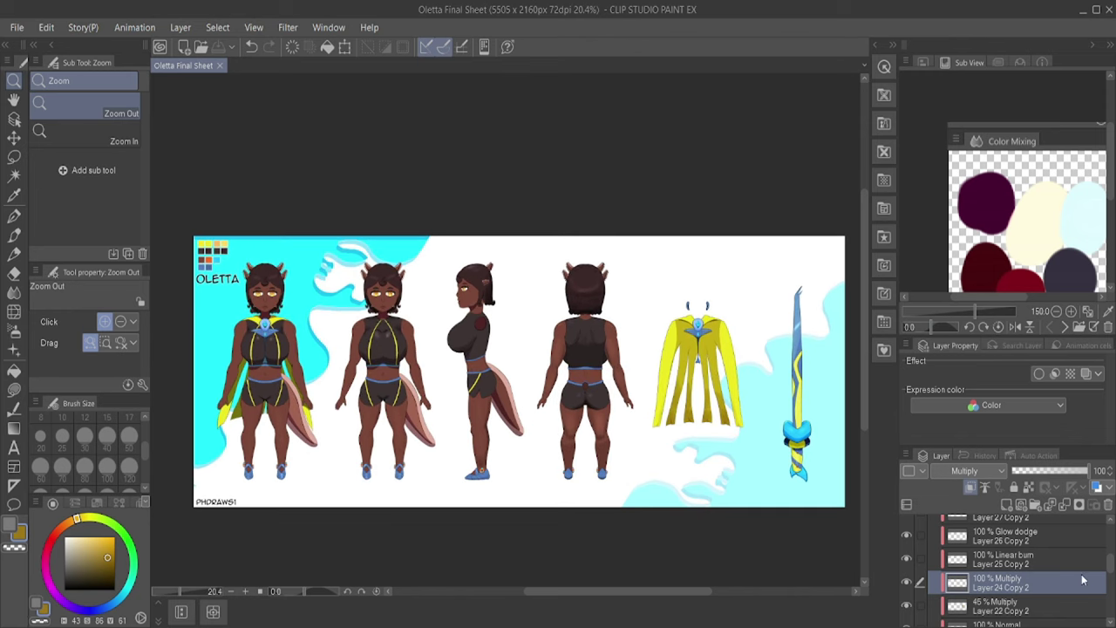
Step: Create a new layer directly above the landmarks layer, behind all the figure folders
scroll(1085, 575, up, 2)
scroll(1110, 579, down, 3)
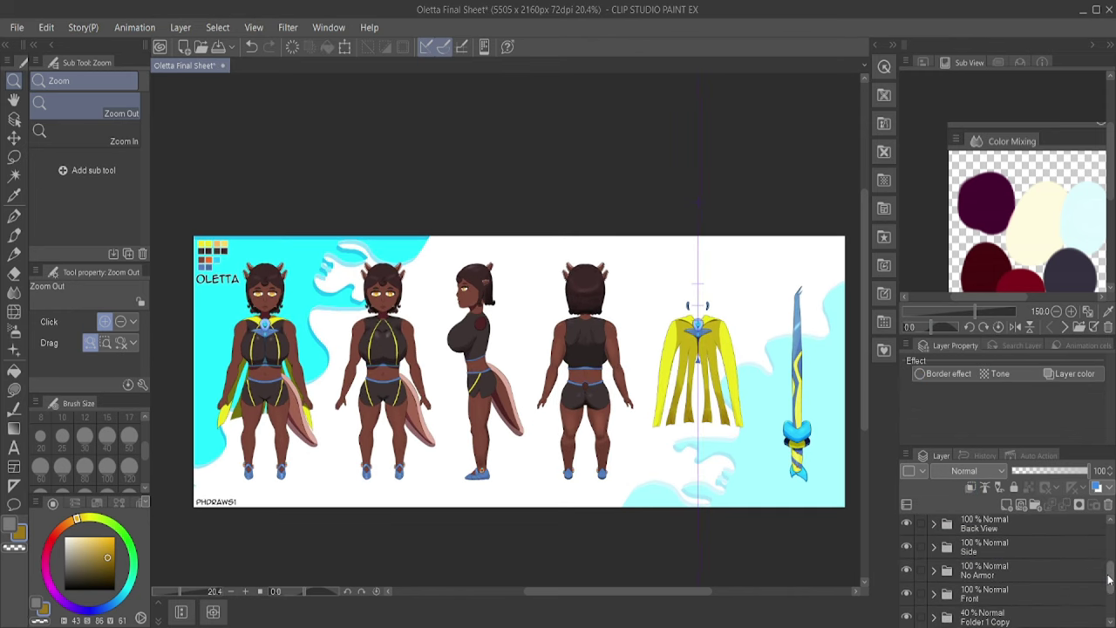
scroll(1109, 579, down, 2)
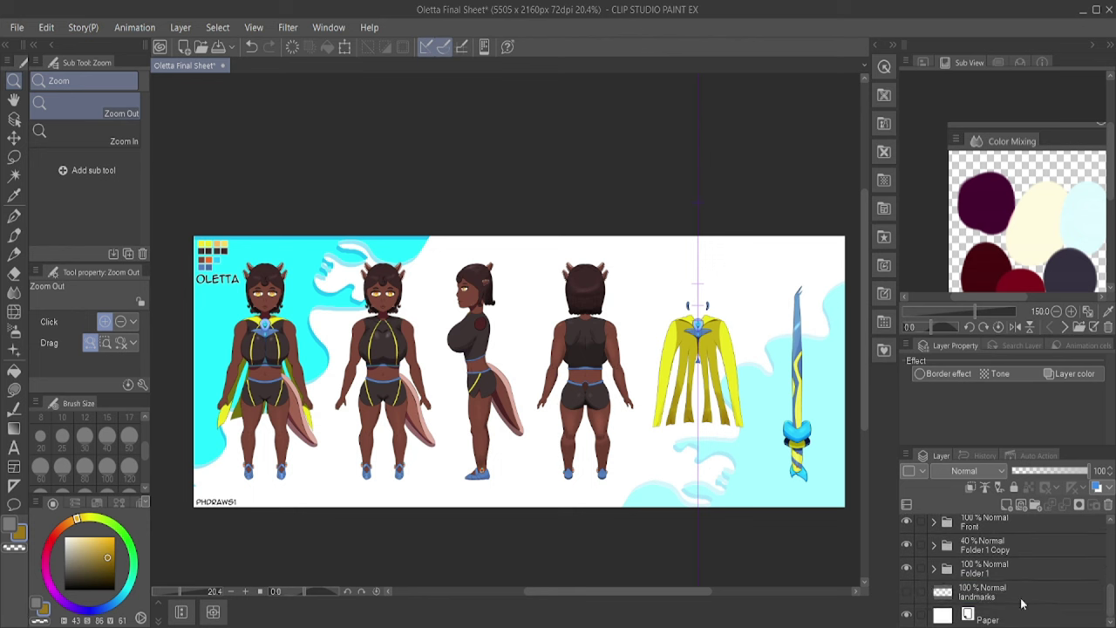
click(985, 592)
click(1005, 506)
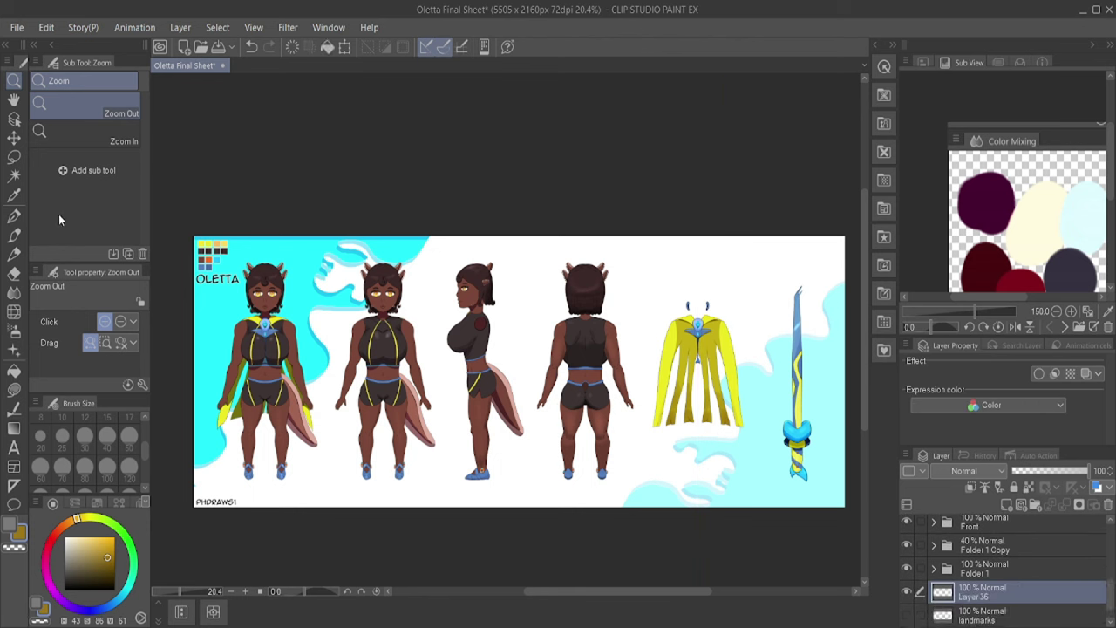
Step: Draw bright green vine shapes with Lasso fill at the sheet's upper edge before the back view and between the first two figures' legs
click(14, 389)
click(119, 530)
click(93, 547)
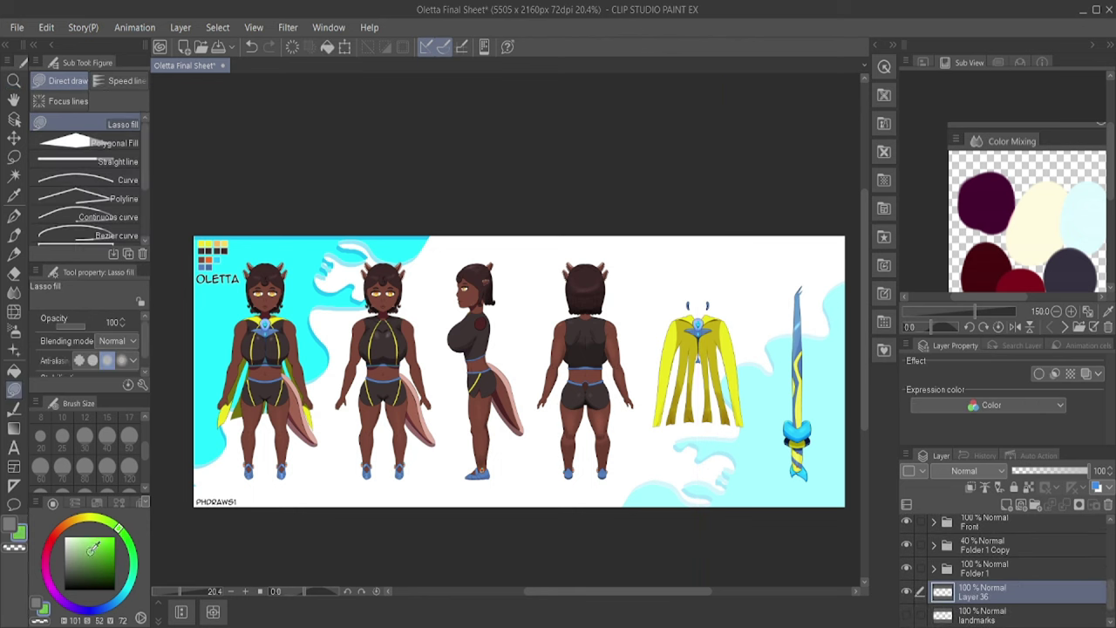
mouse_move(579, 221)
mouse_down()
mouse_move(511, 291)
mouse_move(593, 207)
mouse_up()
mouse_move(280, 506)
mouse_down()
mouse_move(343, 394)
mouse_move(302, 525)
mouse_up()
mouse_move(324, 471)
mouse_down()
mouse_move(394, 449)
mouse_move(359, 475)
mouse_move(315, 477)
mouse_up()
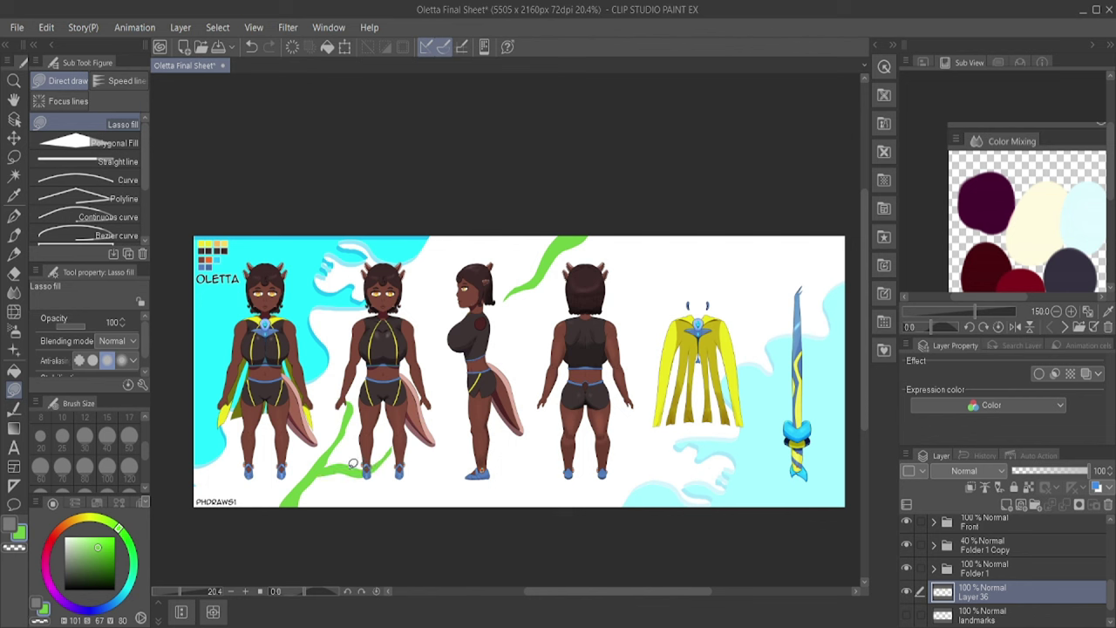